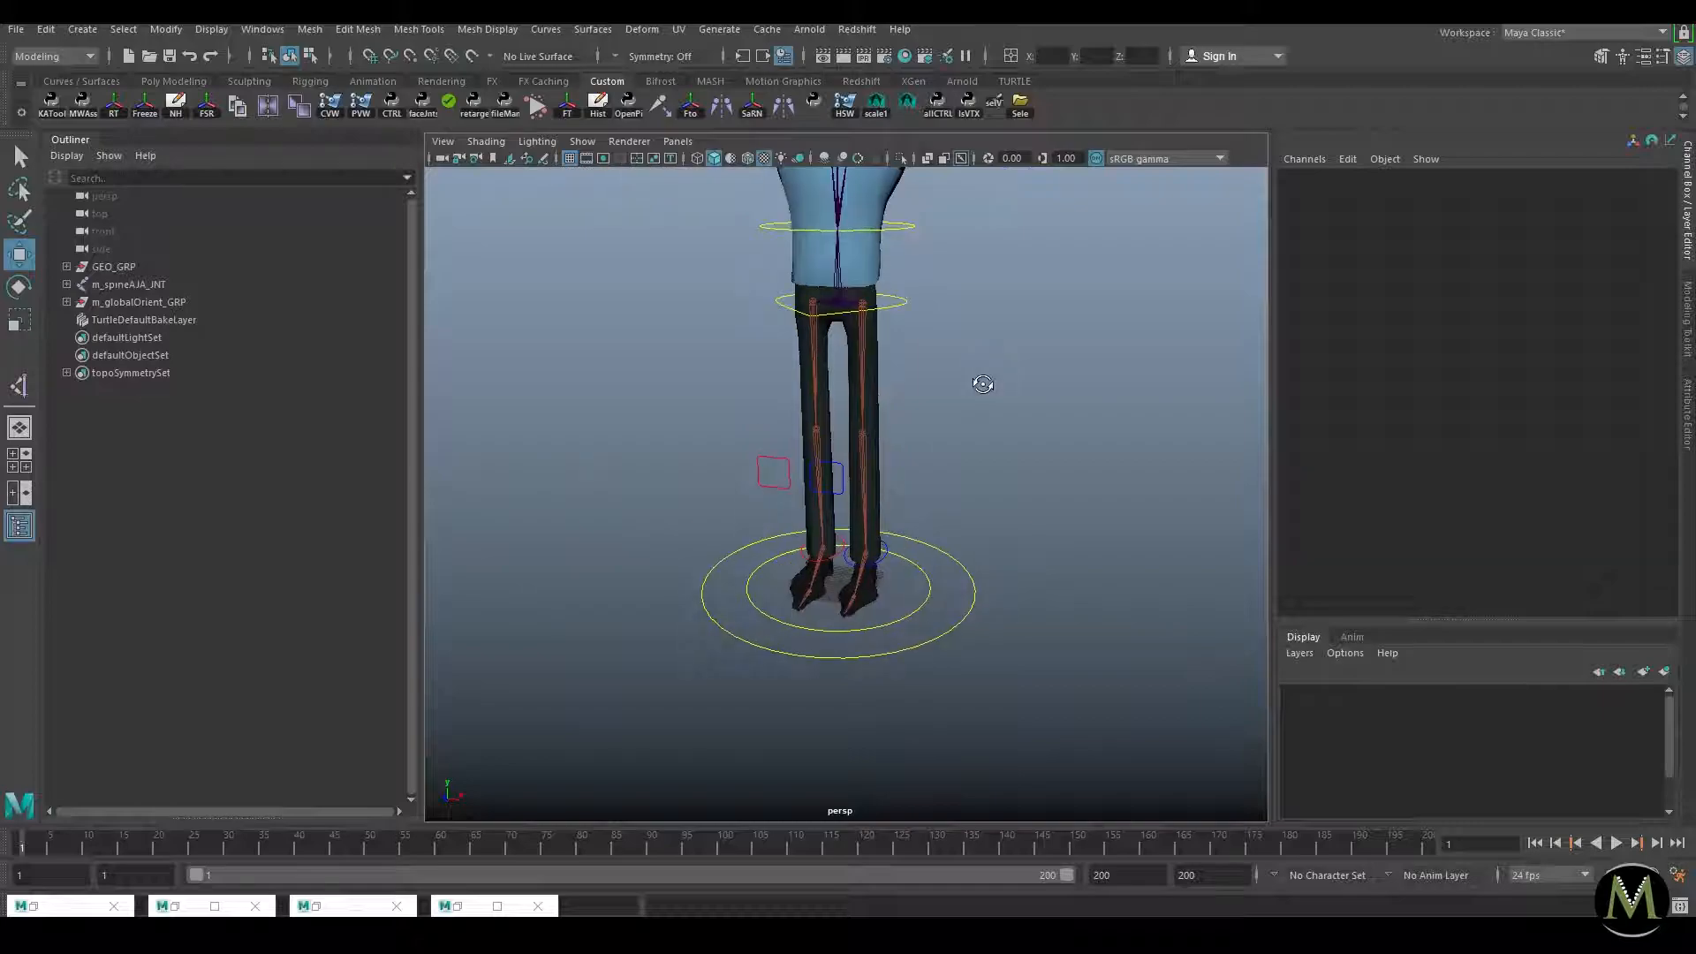
Step: Examine the rigged character's meshes, joints and control curves from the feet up to the head
alt+middle_drag(966, 307, 963, 398)
alt+middle_drag(906, 313, 969, 369)
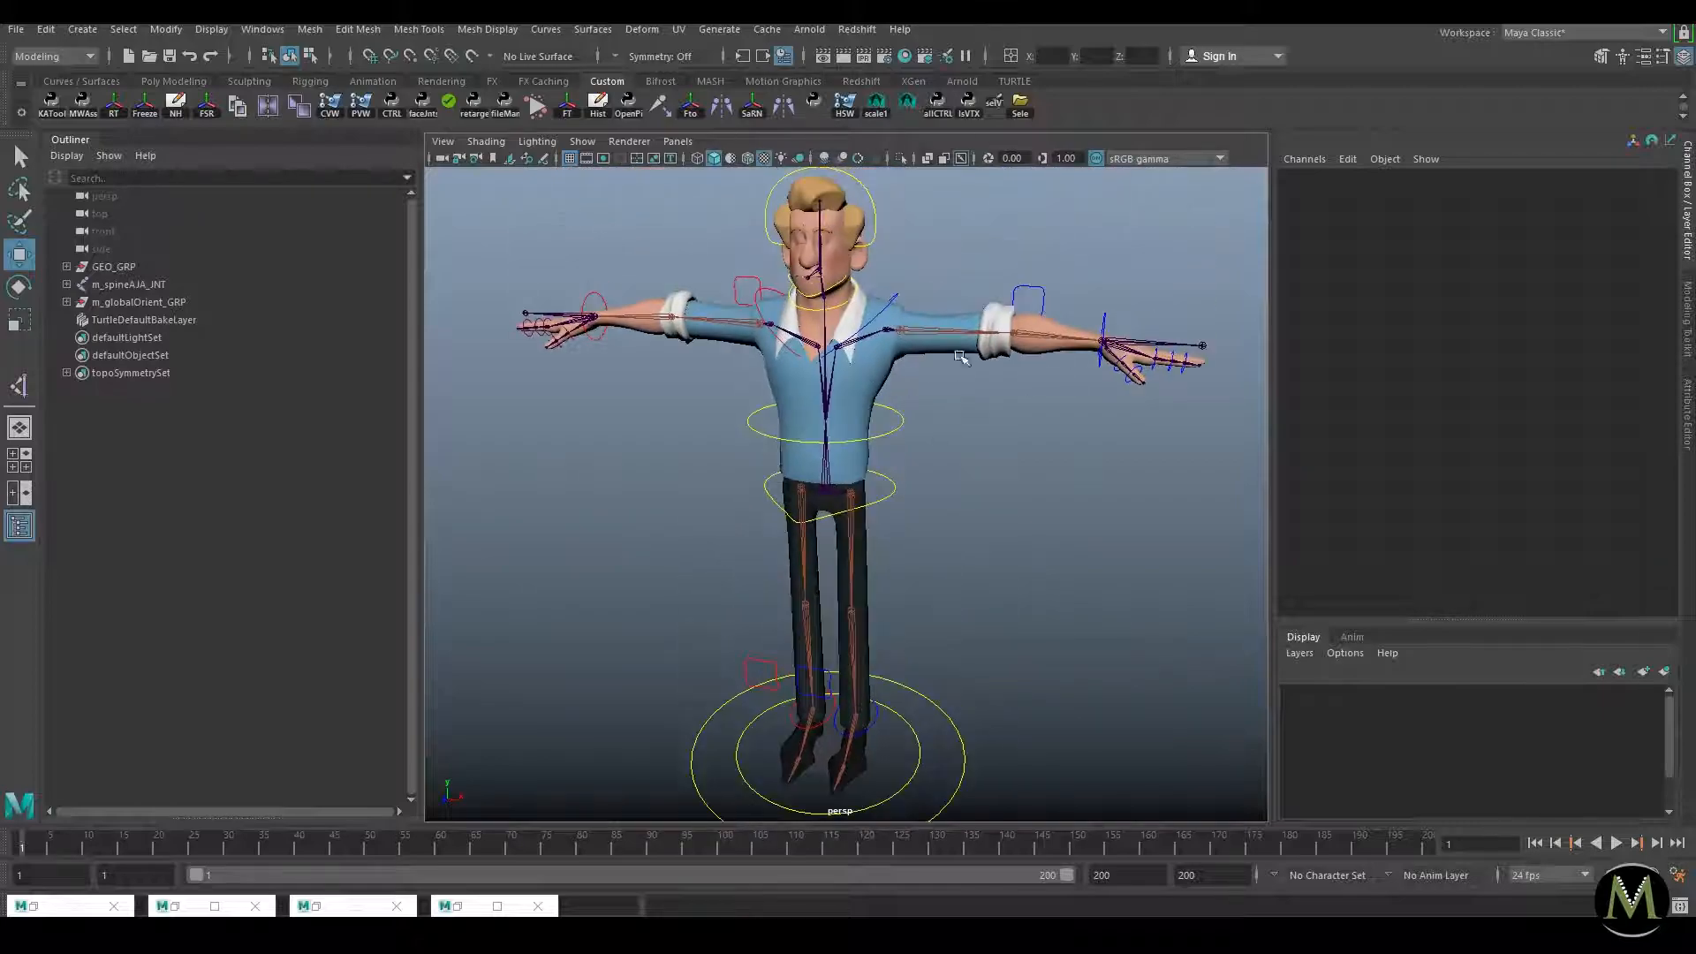
click(1001, 349)
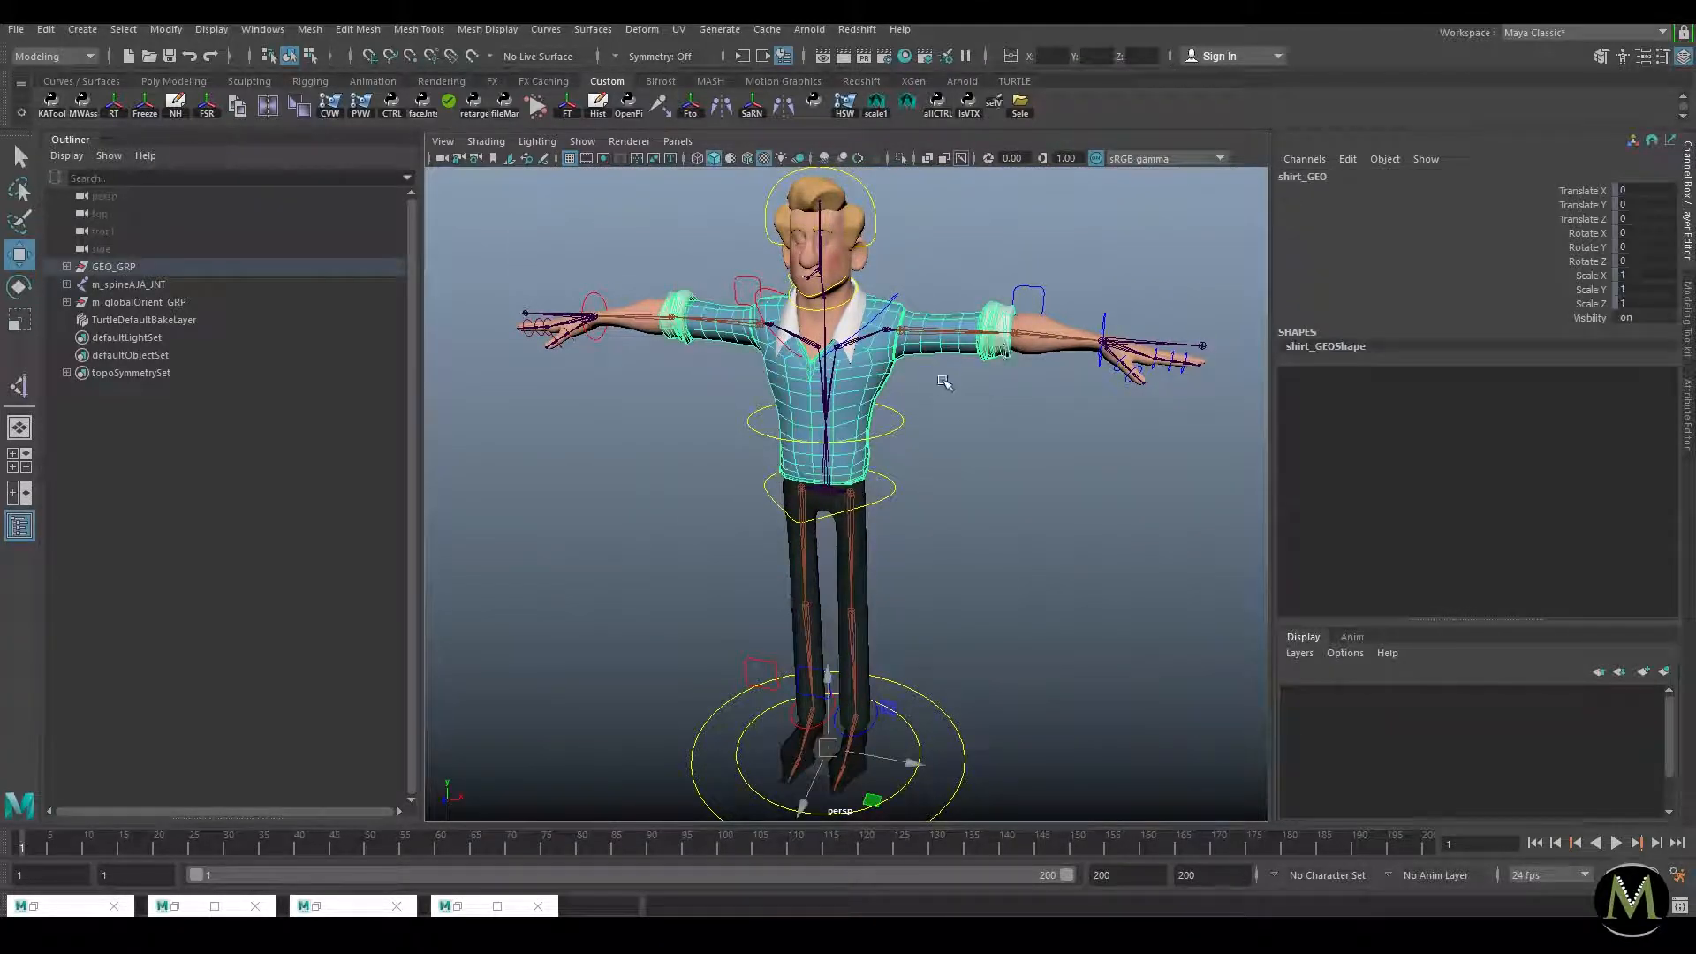
key(f)
click(1029, 301)
scroll(856, 352, down, 5)
alt+drag(813, 352, 871, 357)
scroll(926, 358, up, 3)
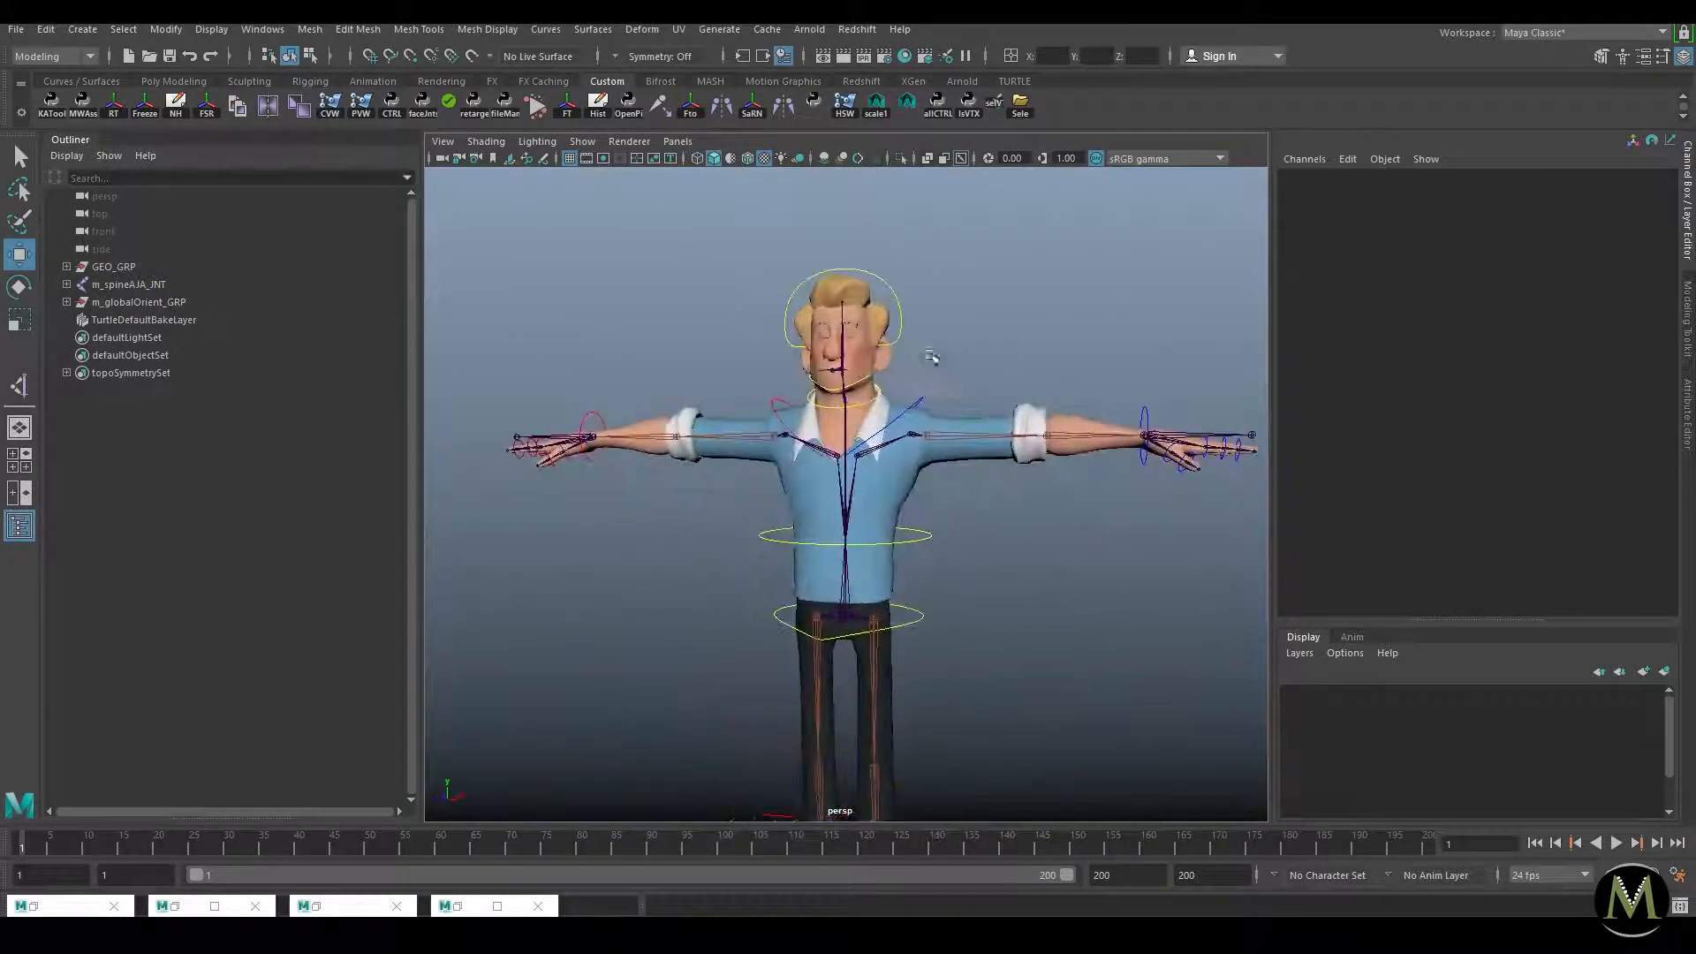
Step: Switch to ZBrush and remesh the man twice with ZRemesher, at target polygon counts of about 2 and about 1.05
click(514, 933)
drag(656, 357, 883, 380)
mouse_move(1015, 536)
mouse_down()
mouse_move(1004, 616)
mouse_move(984, 617)
mouse_move(1126, 585)
mouse_up()
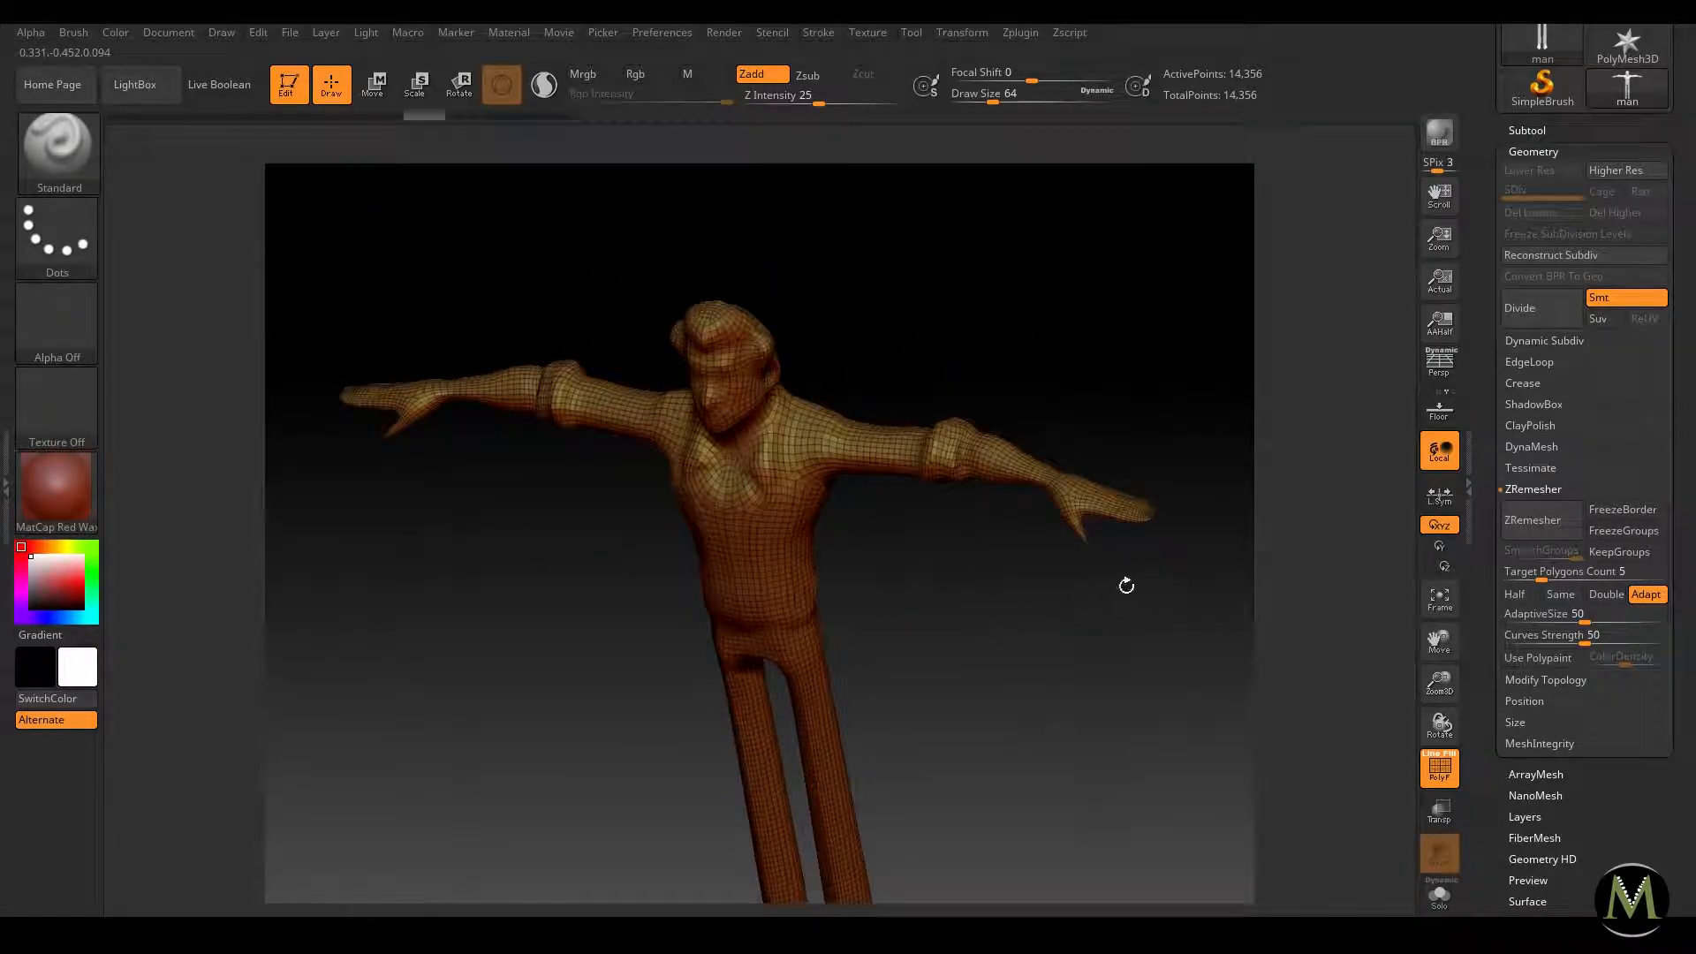
drag(1542, 574, 1531, 574)
click(1533, 520)
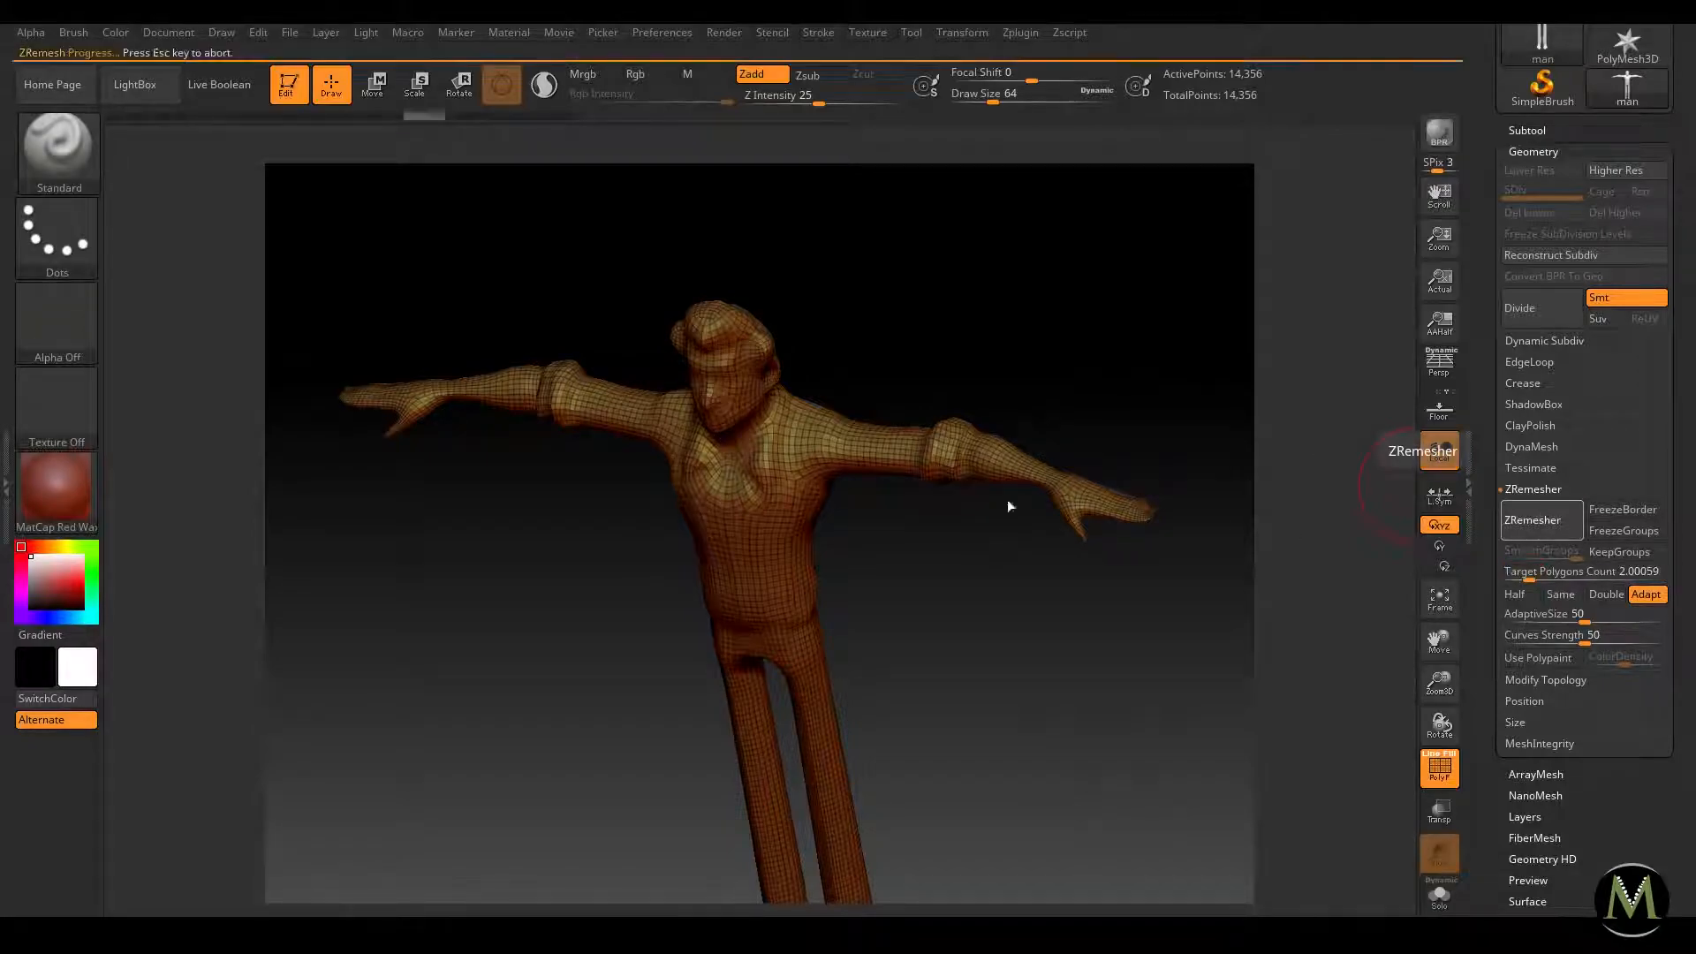
drag(949, 564, 989, 540)
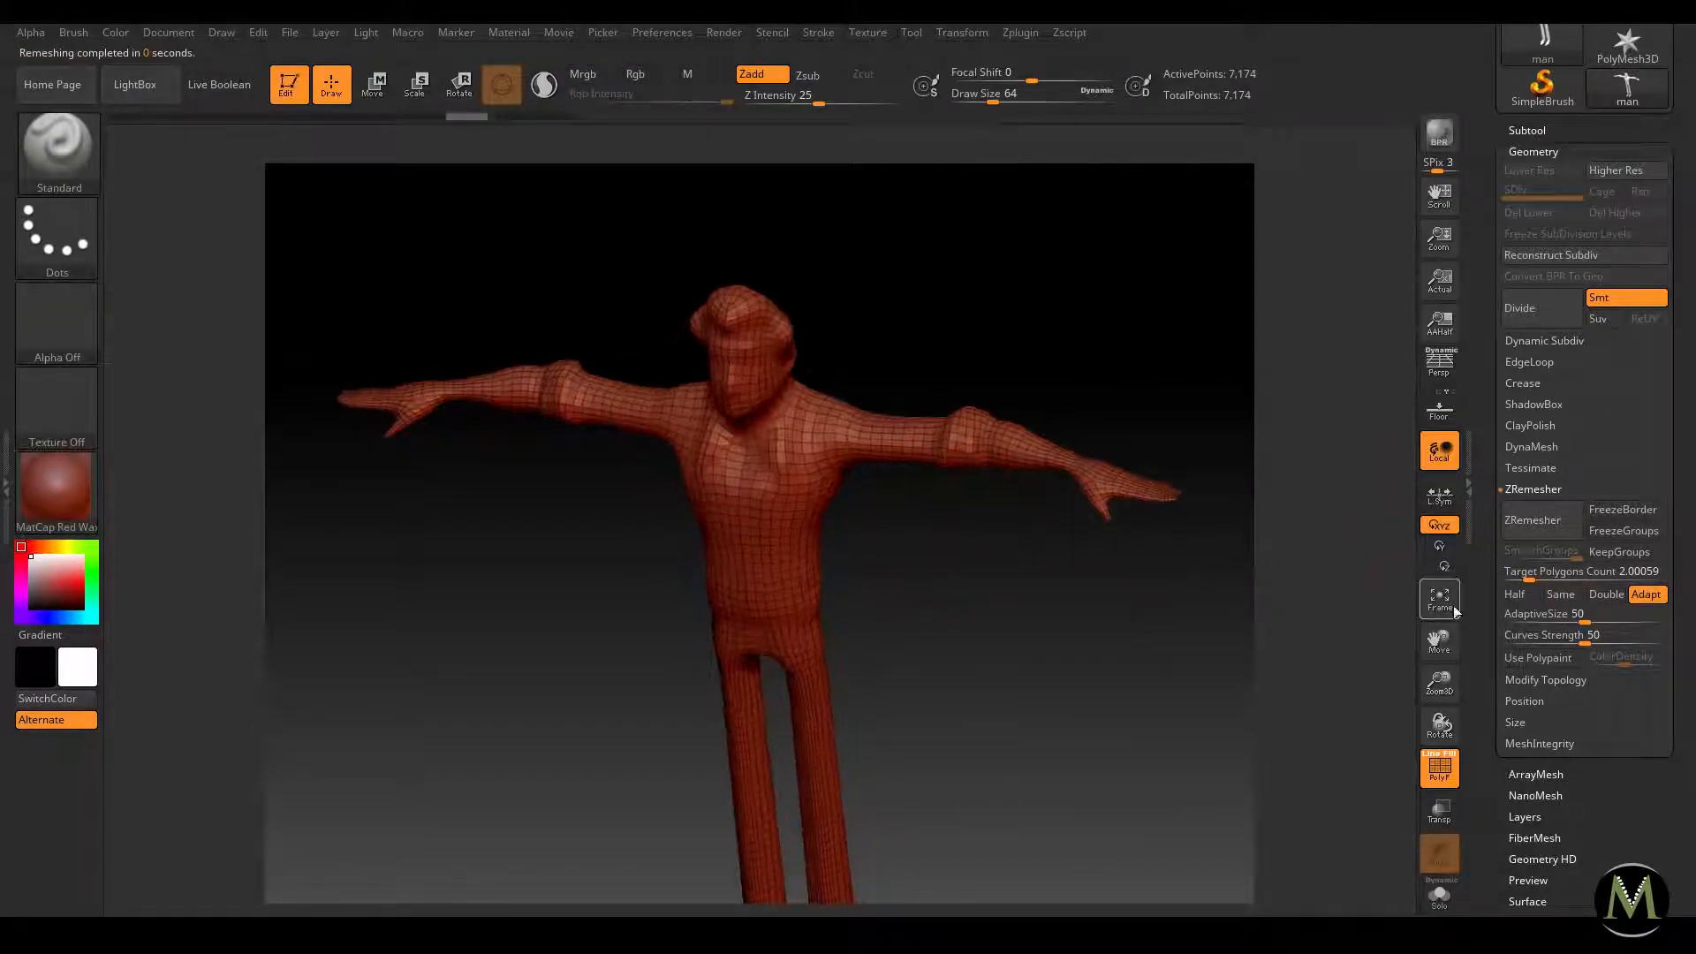
drag(1528, 574, 1521, 574)
click(1530, 519)
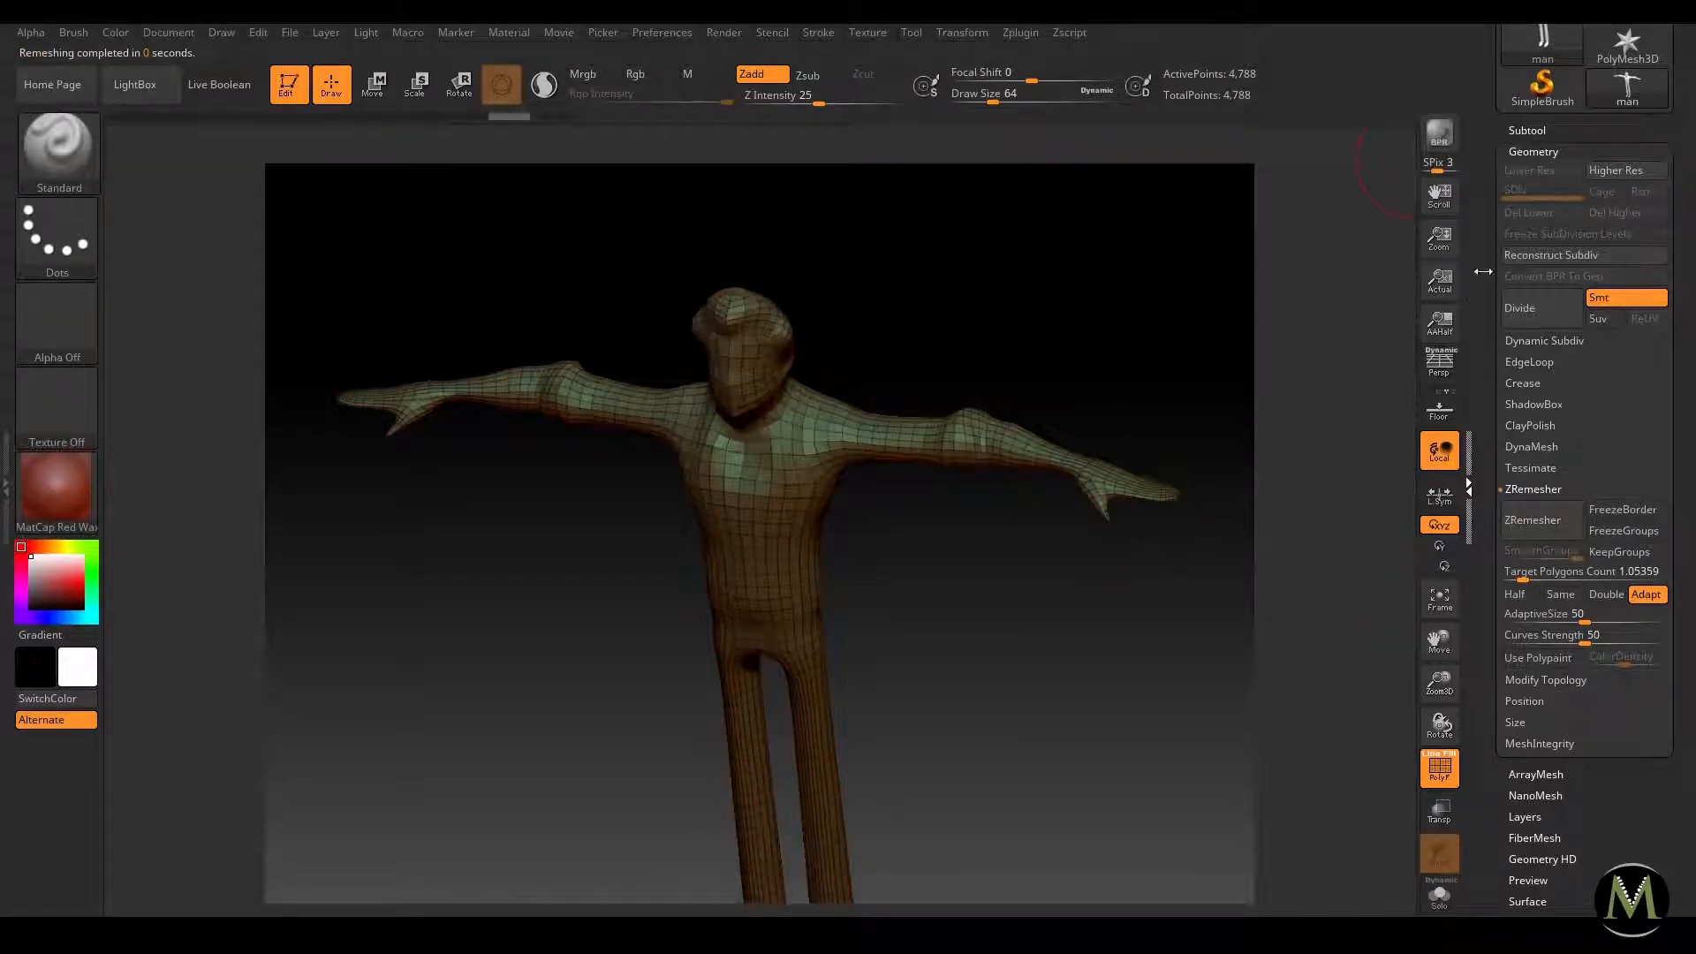
Step: Export the remeshed man as an OBJ to the Desktop, replacing the existing man.obj
drag(1493, 155, 1493, 370)
click(1631, 102)
double_click(227, 159)
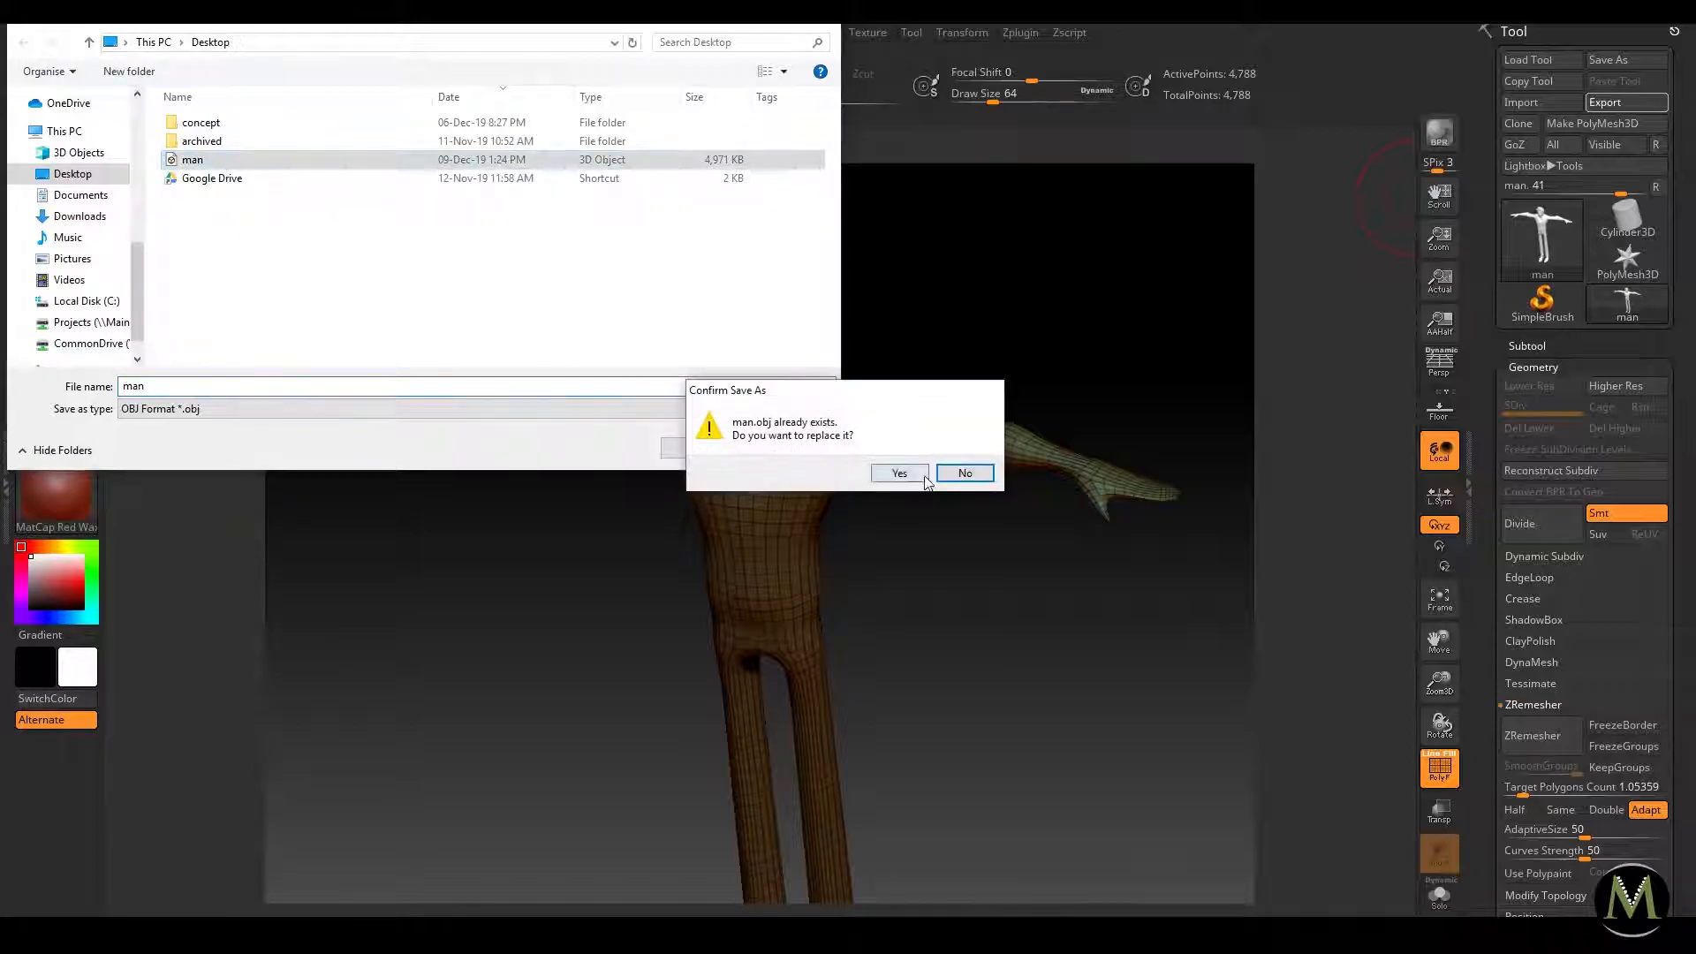
click(898, 475)
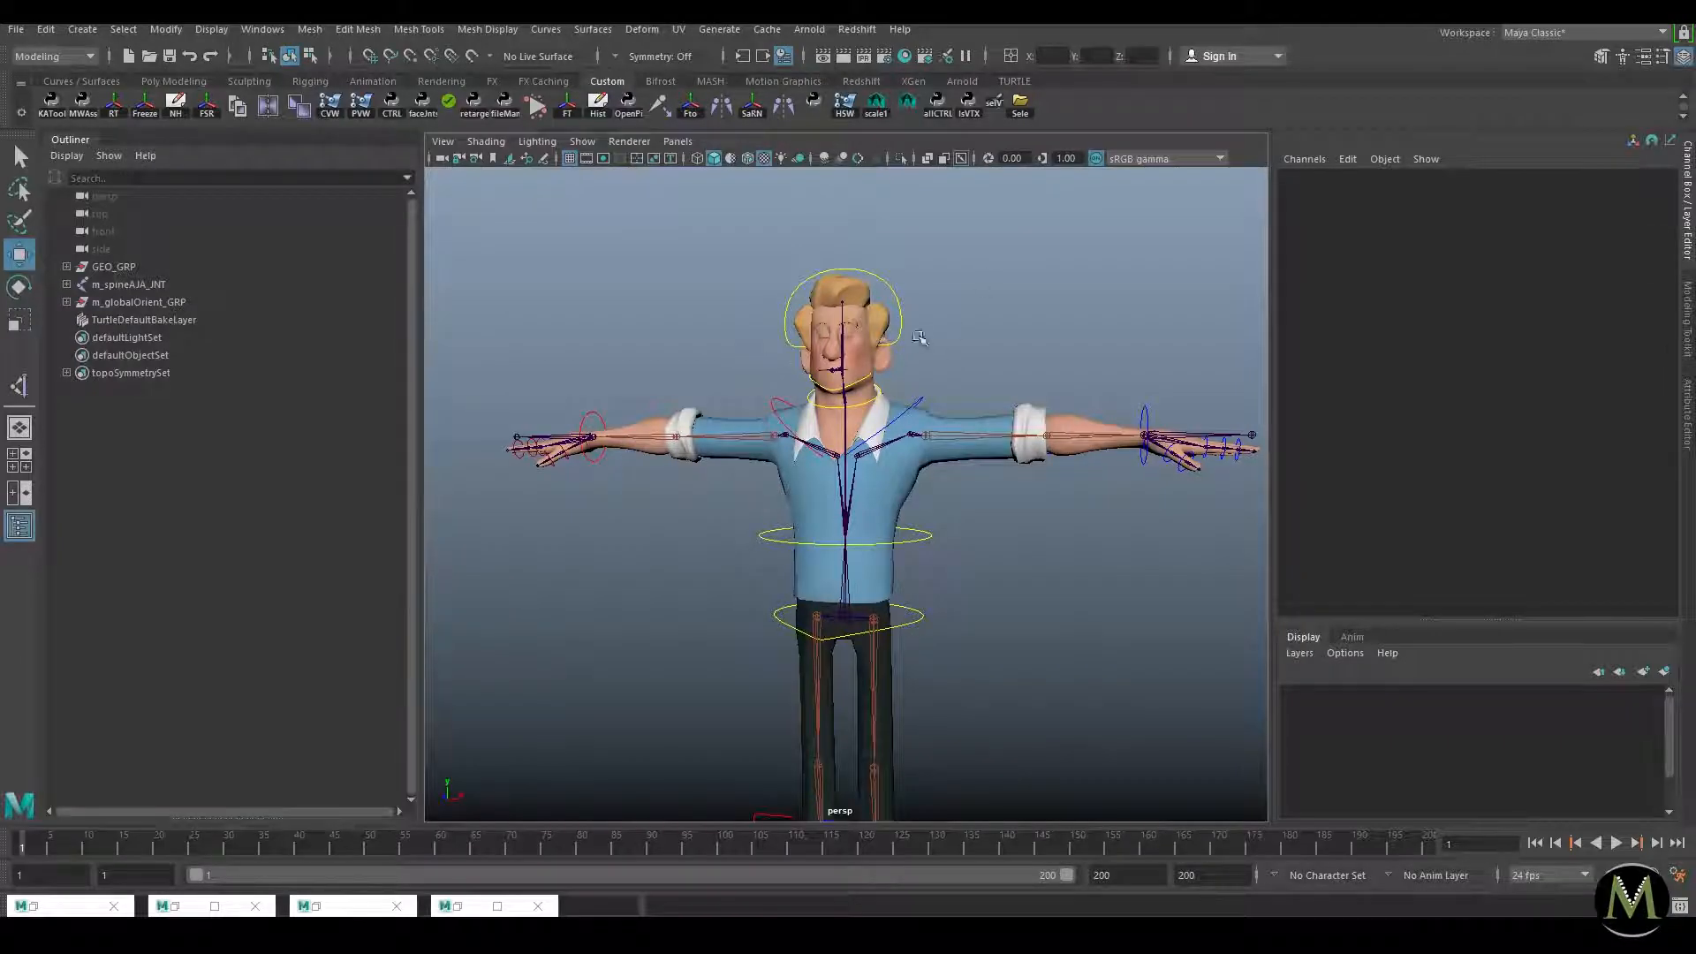
Step: Switch to Maya and import the man OBJ file from the Desktop into the rig scene
alt+right_drag(920, 342, 949, 334)
click(16, 29)
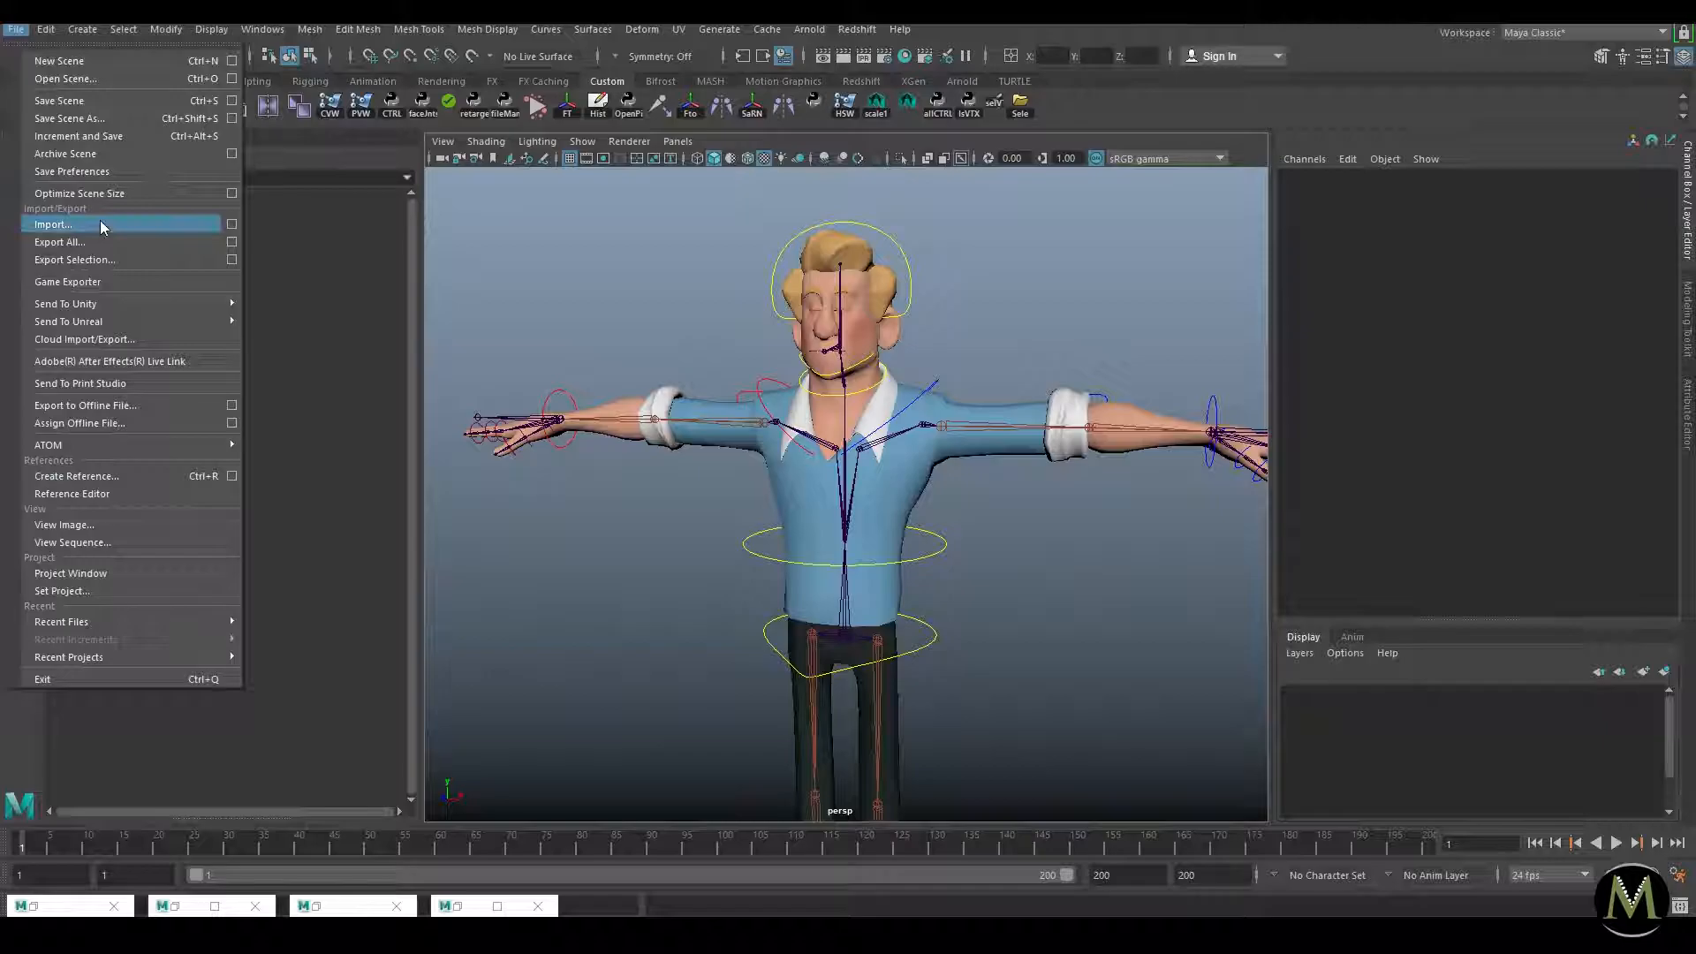
click(99, 220)
double_click(391, 253)
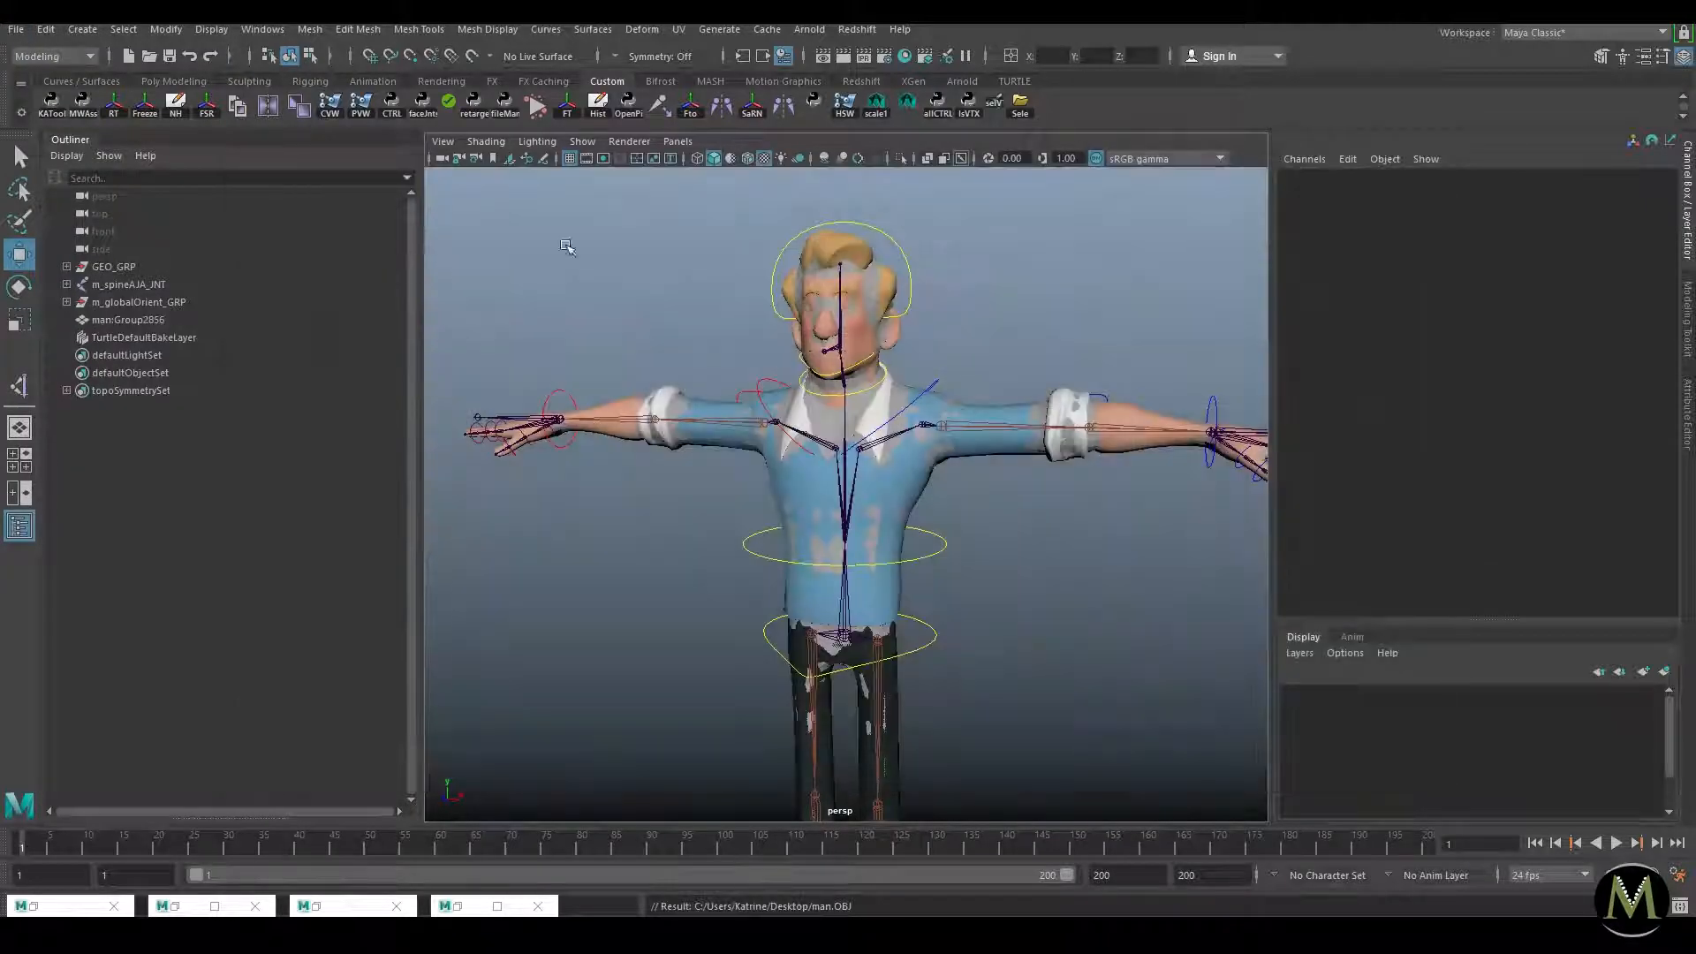
alt+right_drag(903, 397, 906, 497)
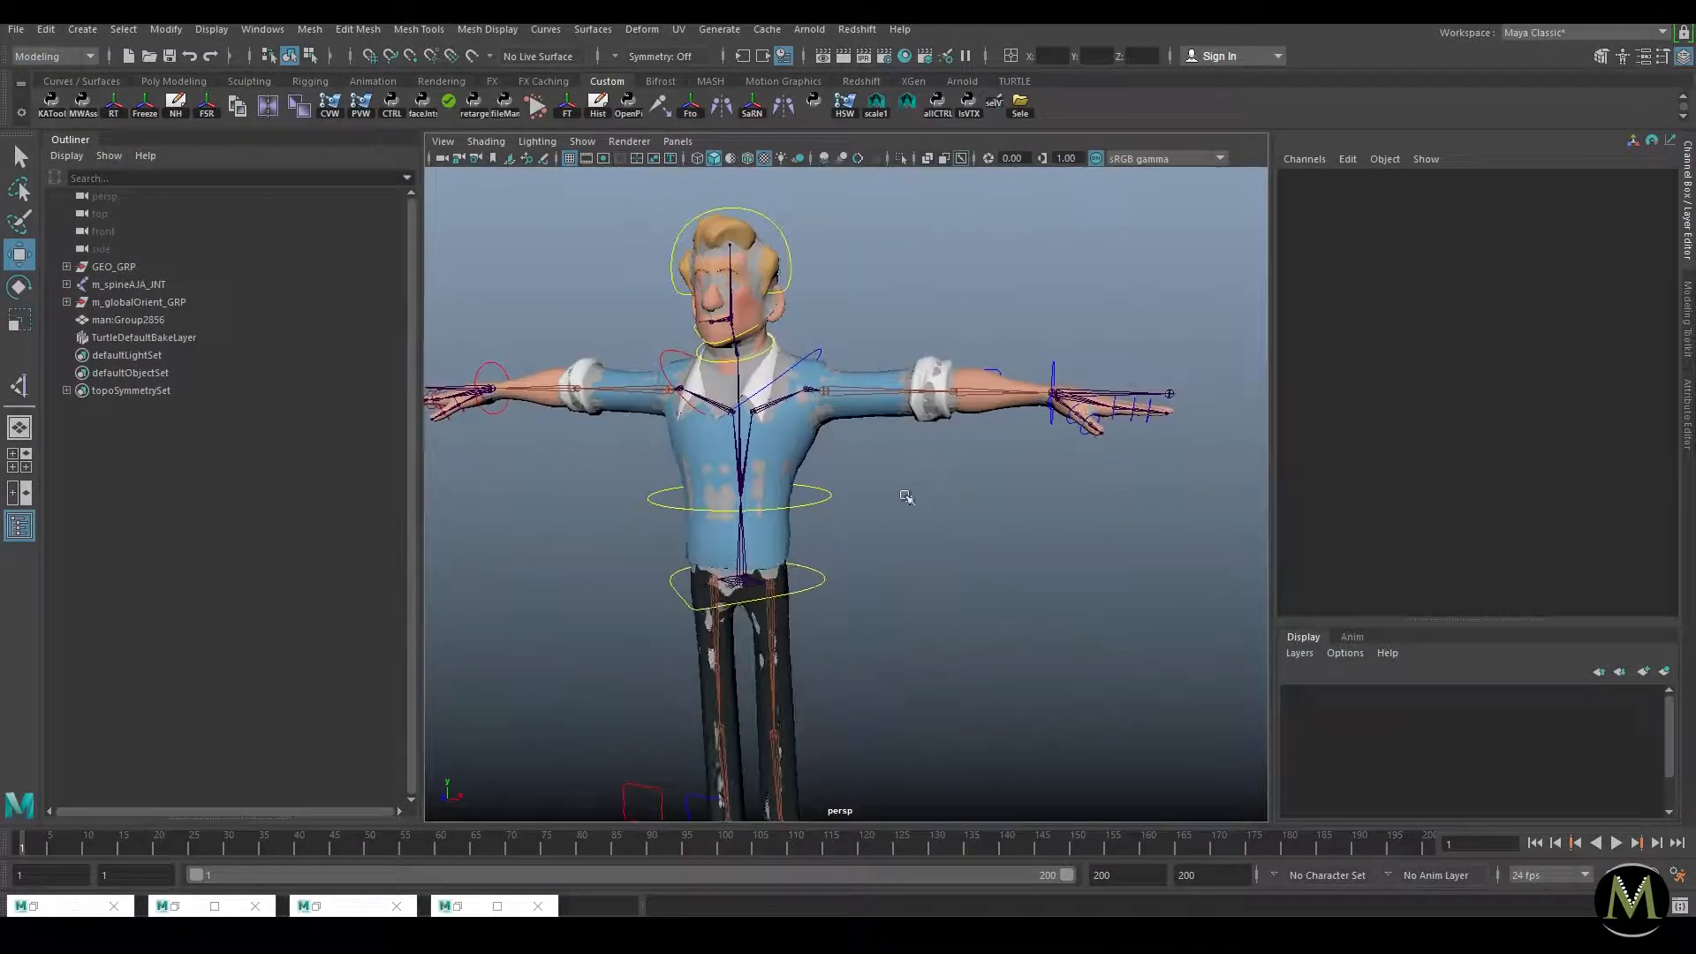
Step: Select the imported man:Group2856 mesh and isolate it in the viewport
click(915, 401)
click(961, 355)
click(938, 366)
click(148, 319)
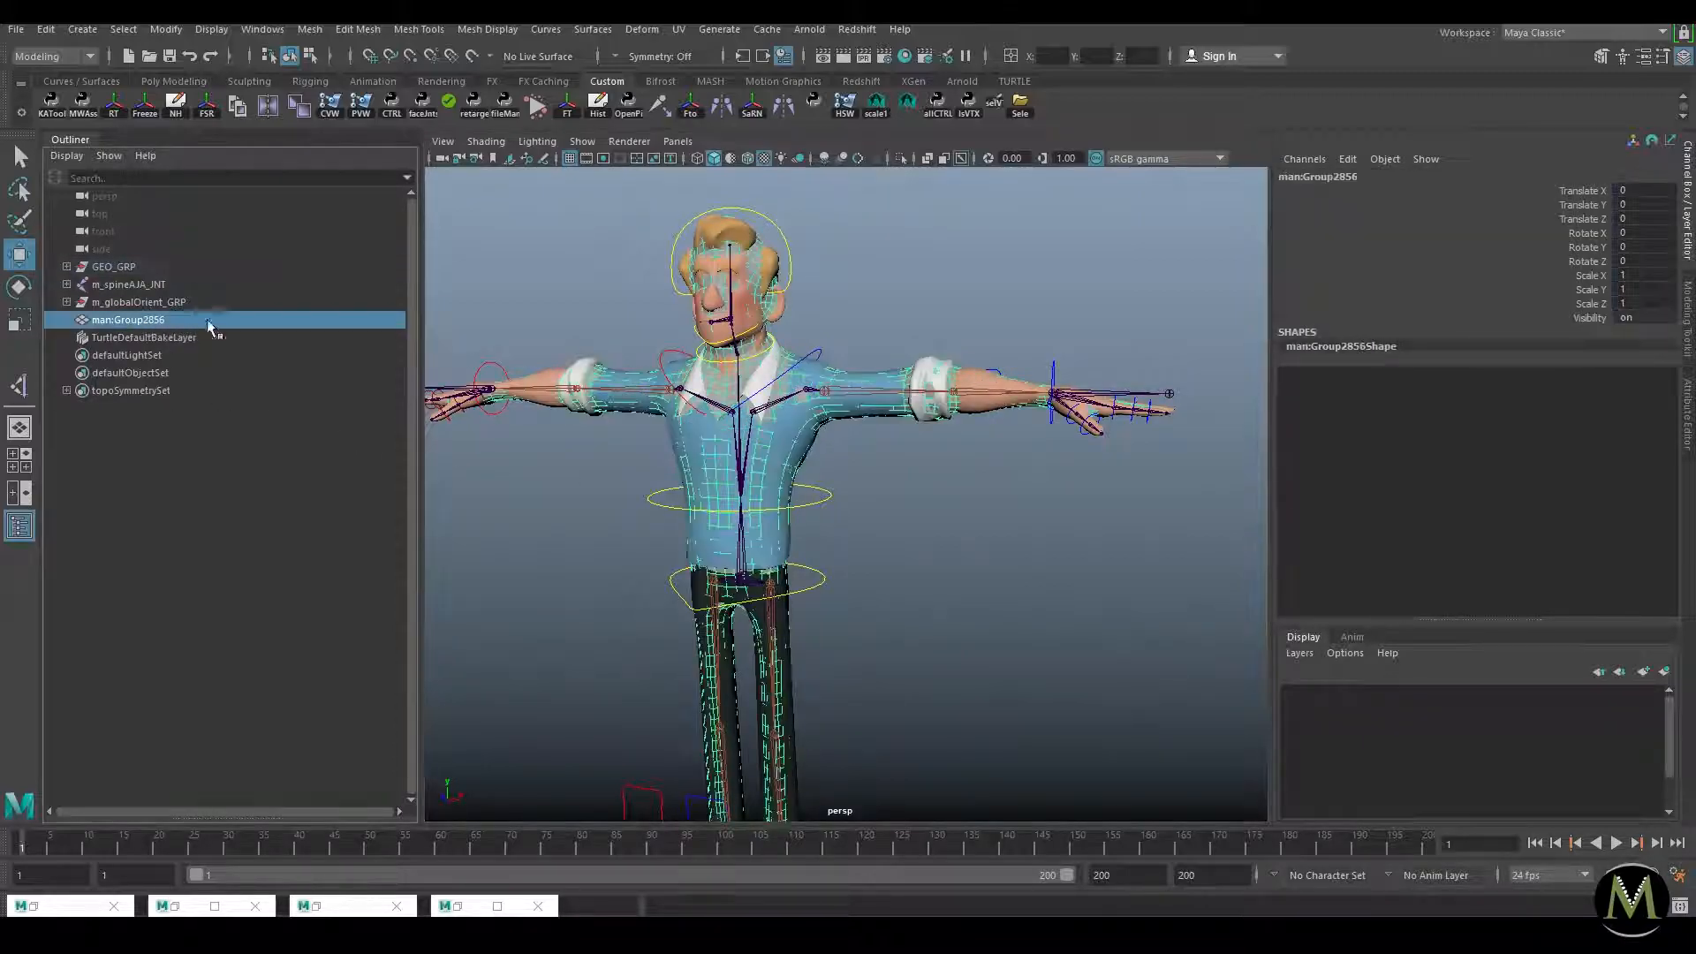
right_click(124, 322)
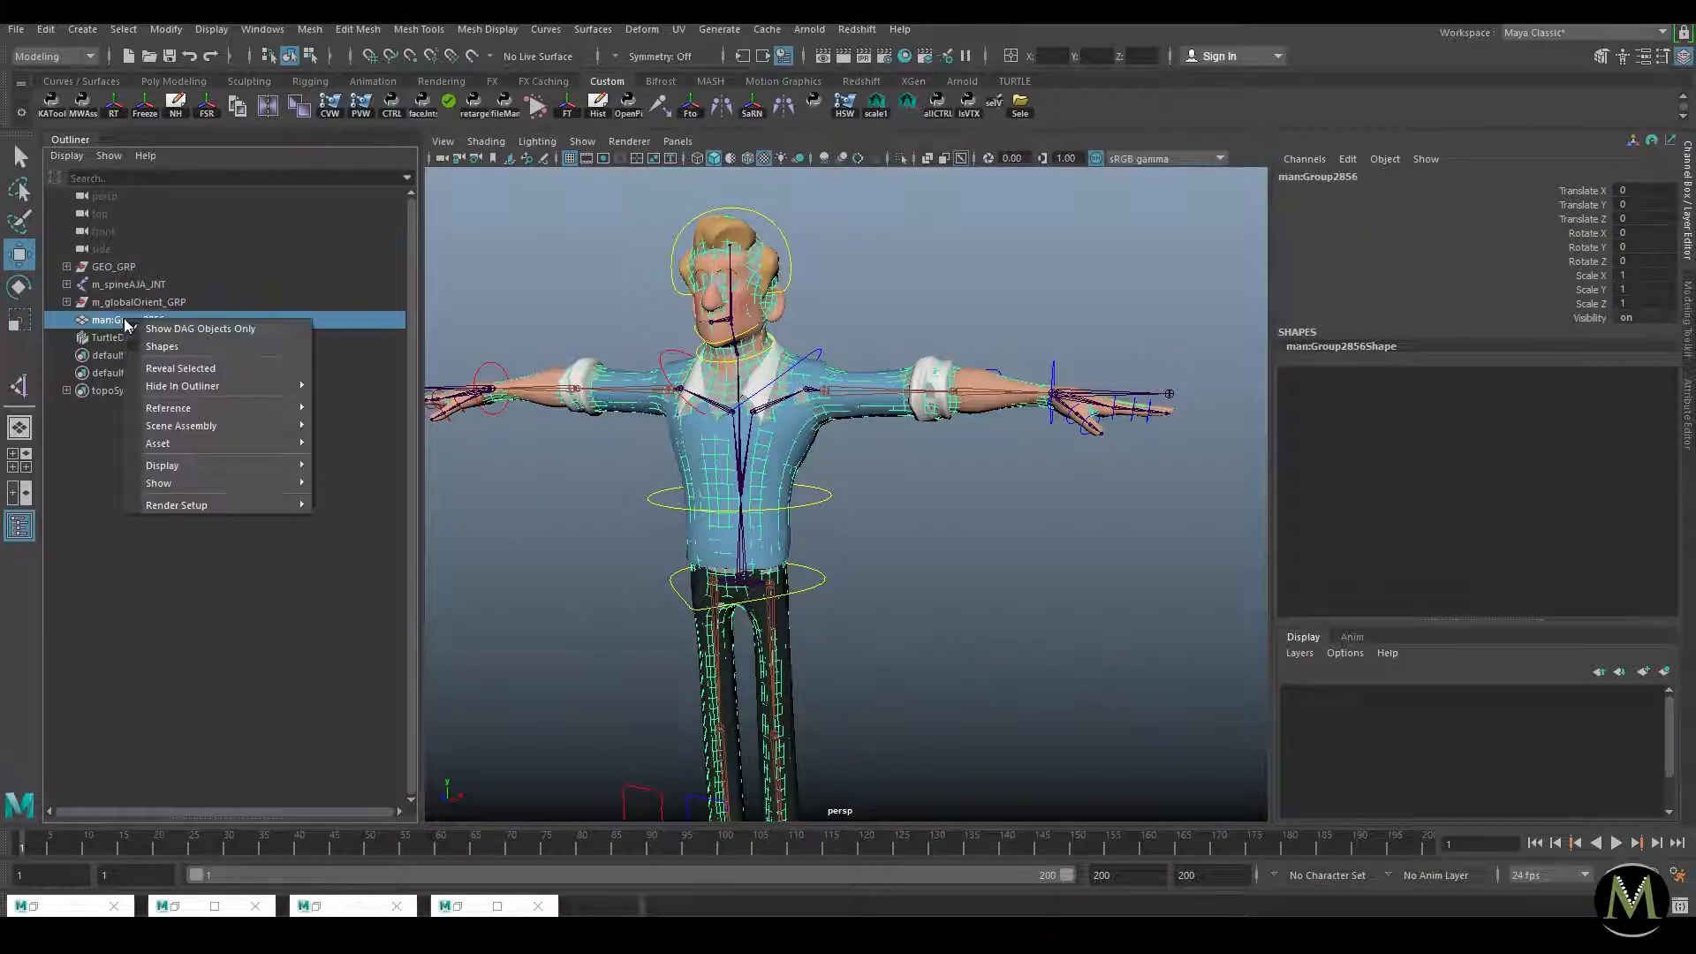
click(977, 569)
key(f)
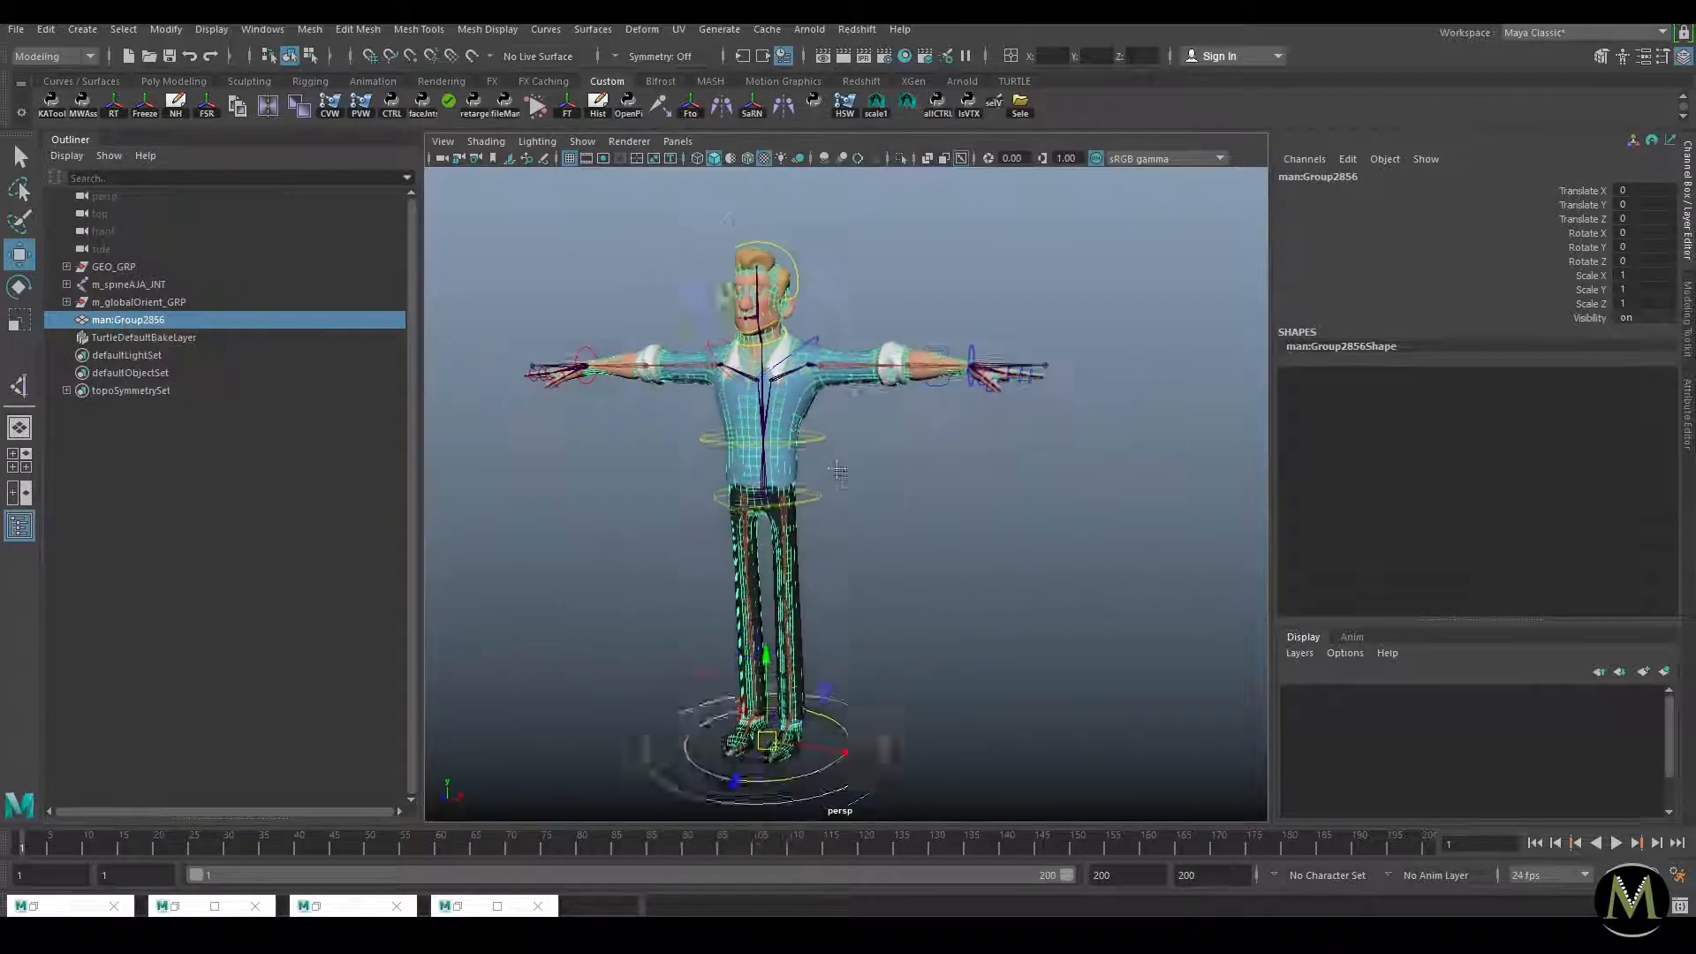
key(ctrl+1)
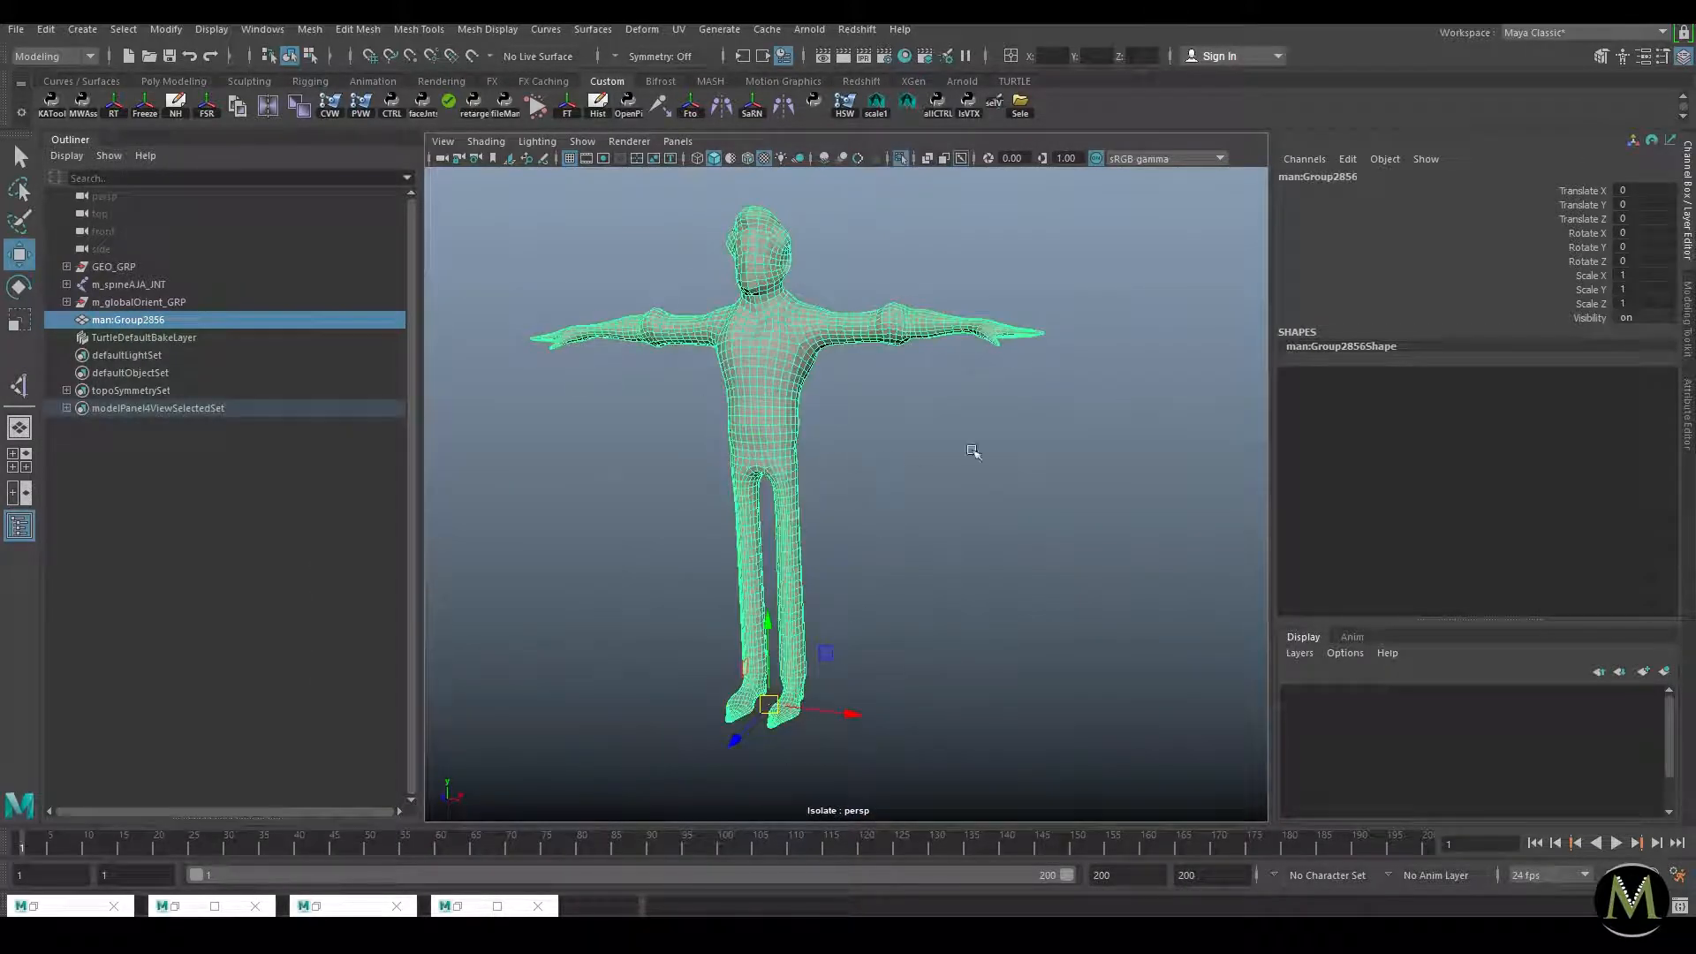
click(1032, 484)
click(932, 324)
click(950, 451)
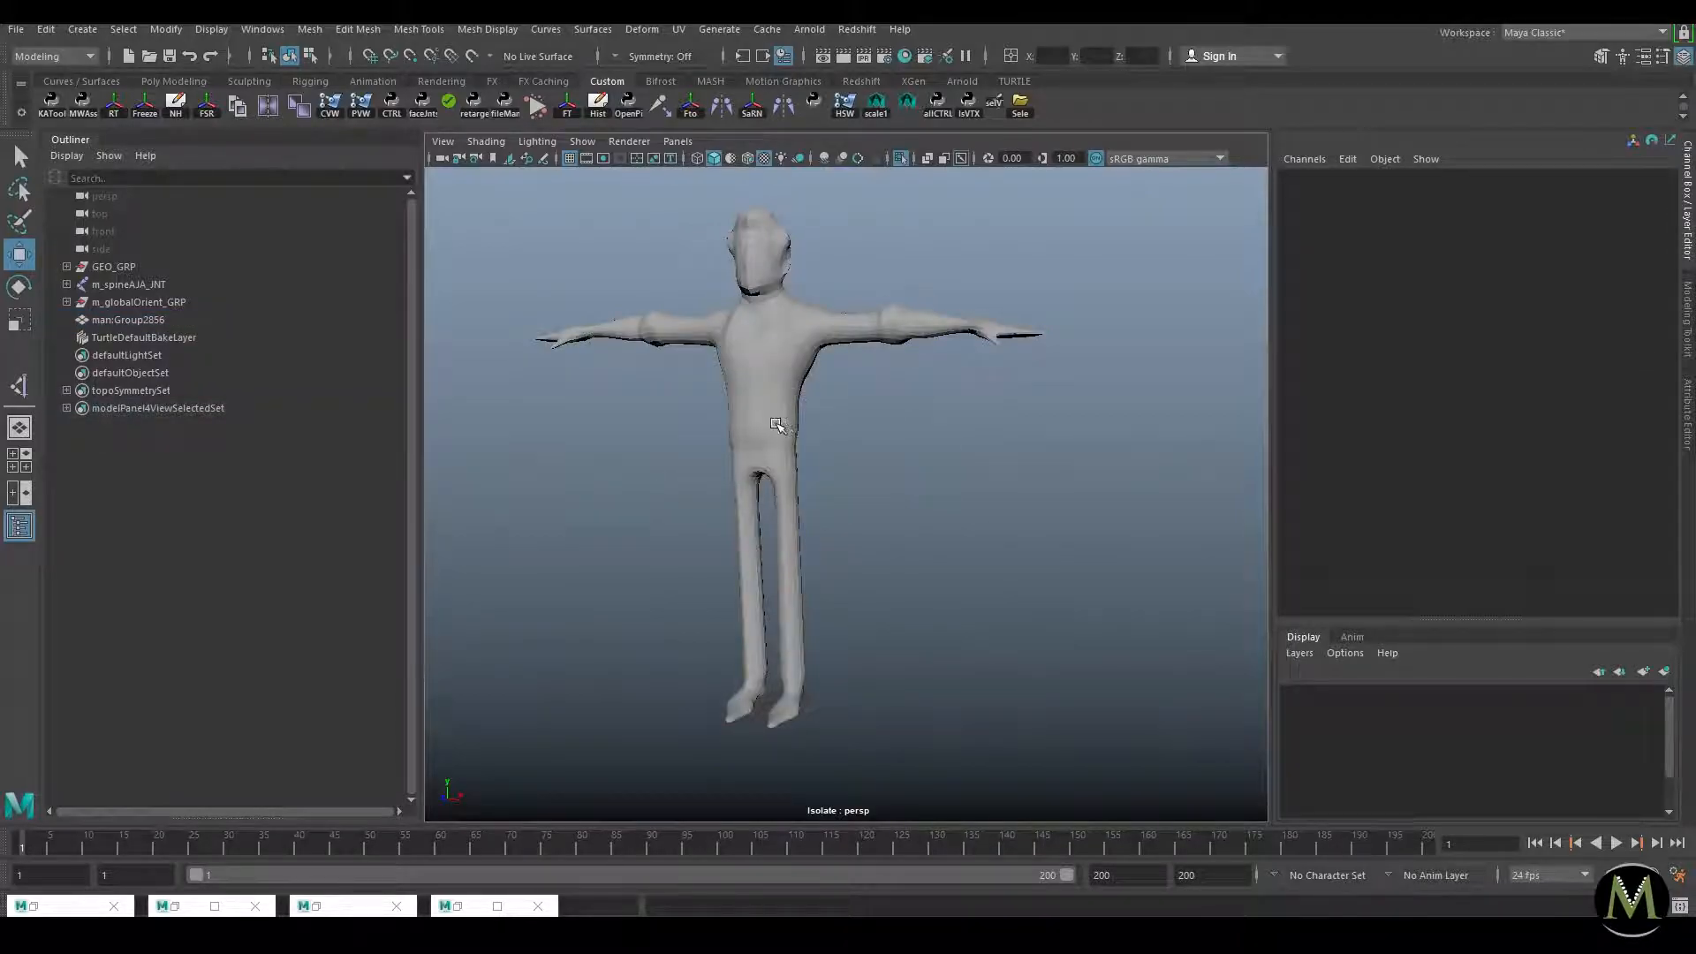
Step: Rename the imported man:Group2856 mesh as proxy
click(175, 320)
double_click(169, 325)
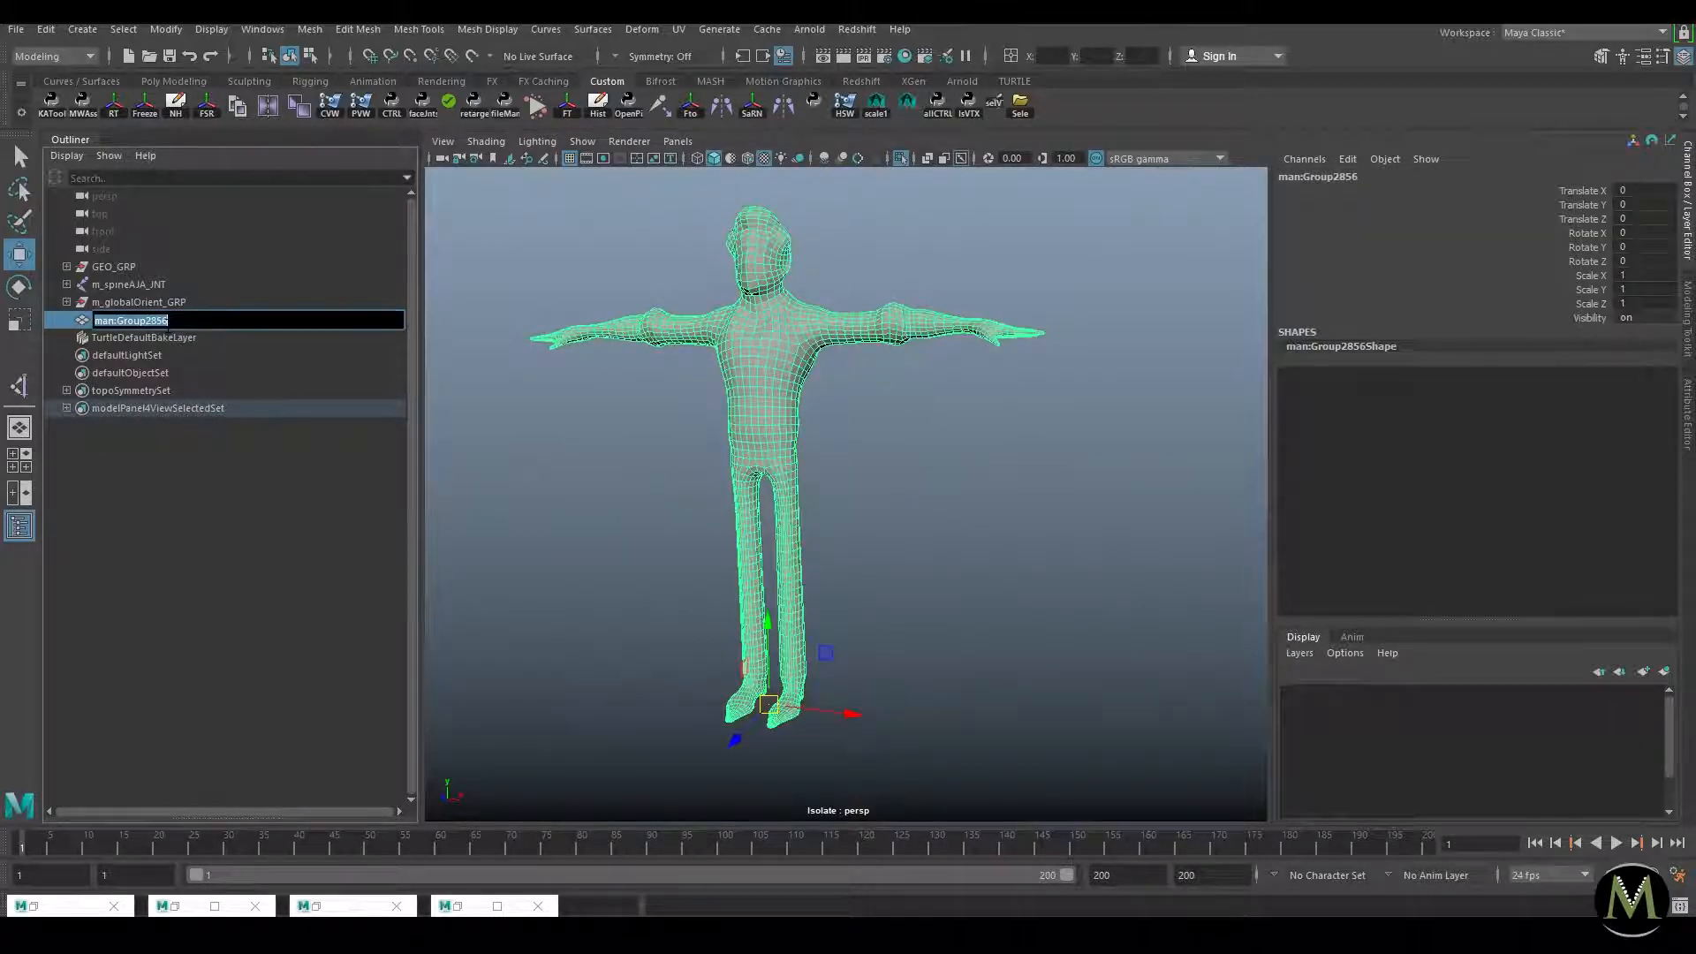
text(proxy)
key(Return)
Step: Check the scene's namespaces in the Namespace Editor, close it and clear the selection
key(Up)
key(space)
click(638, 230)
mouse_move(707, 297)
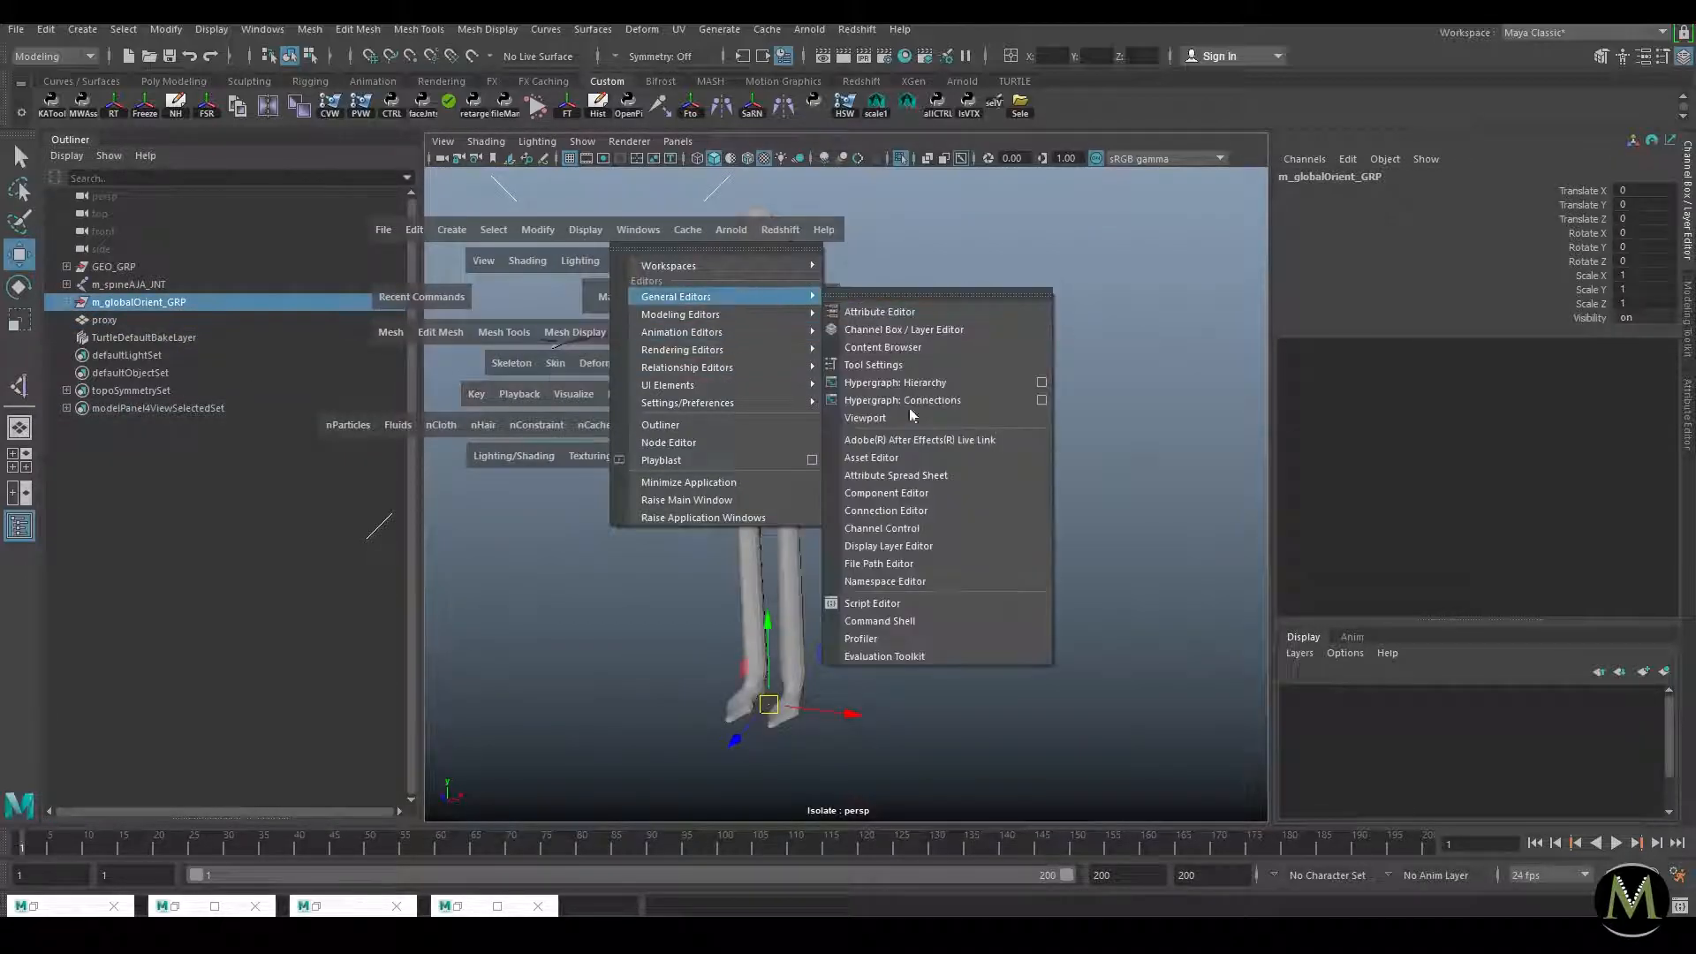
click(905, 586)
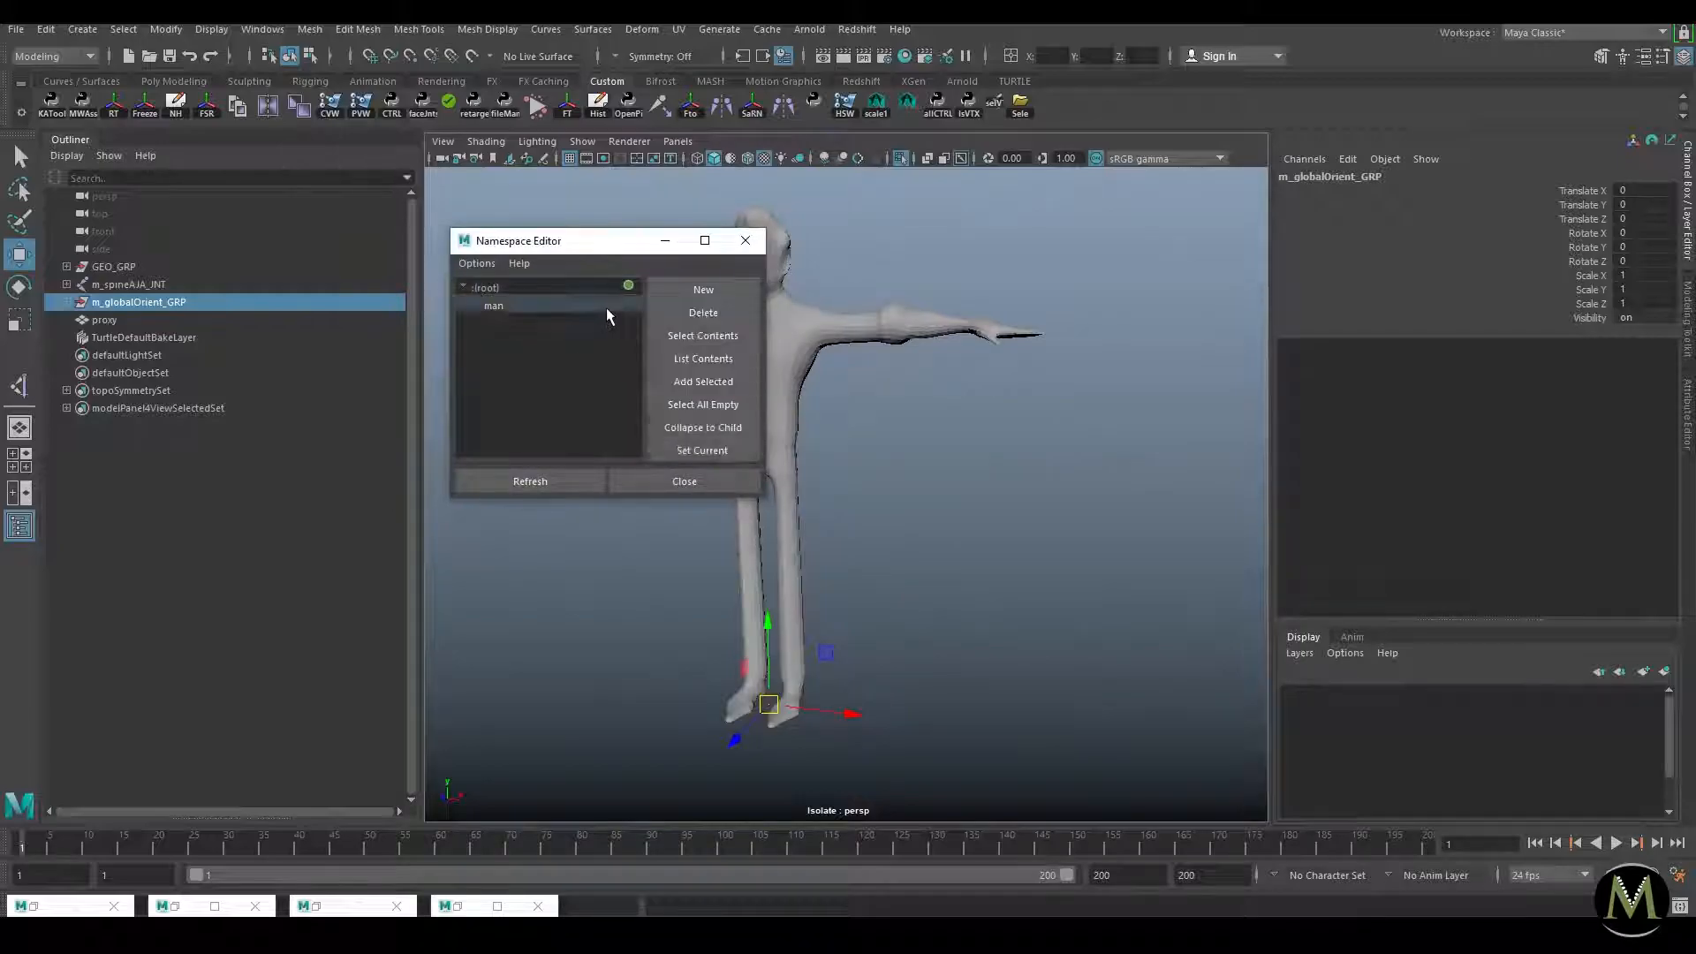
click(746, 241)
click(932, 341)
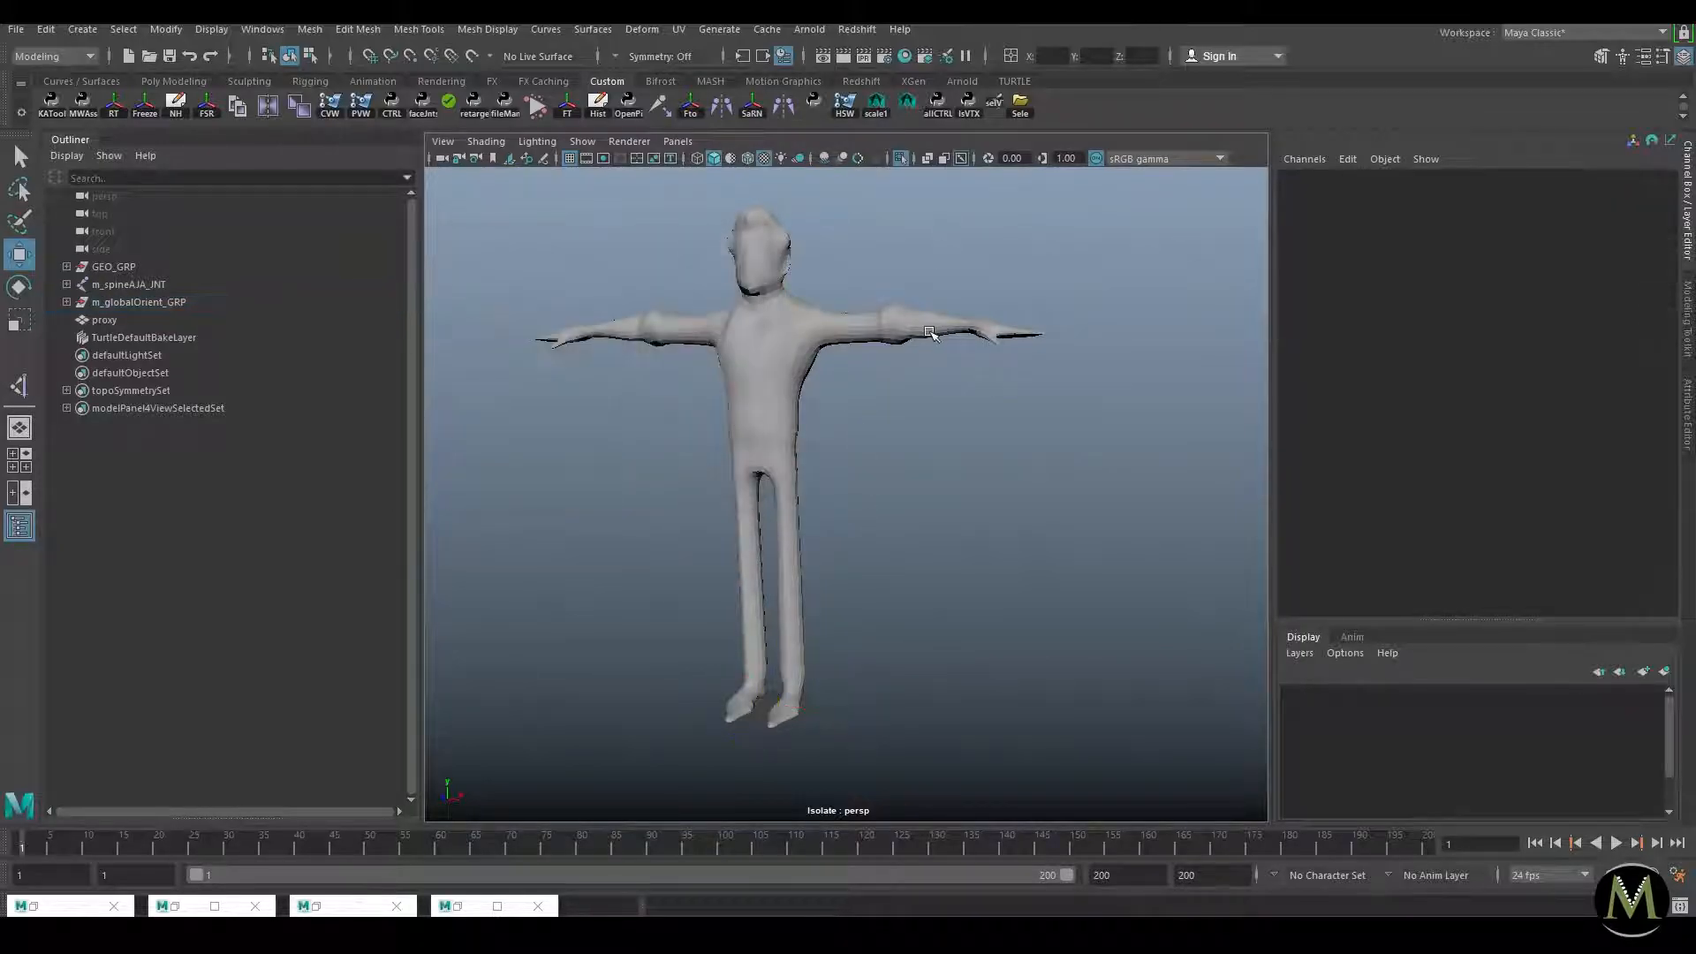
Step: Turn off viewport isolation and hide GEO_GRP so only the proxy mesh and the rig remain
click(900, 159)
scroll(946, 436, up, 3)
click(133, 266)
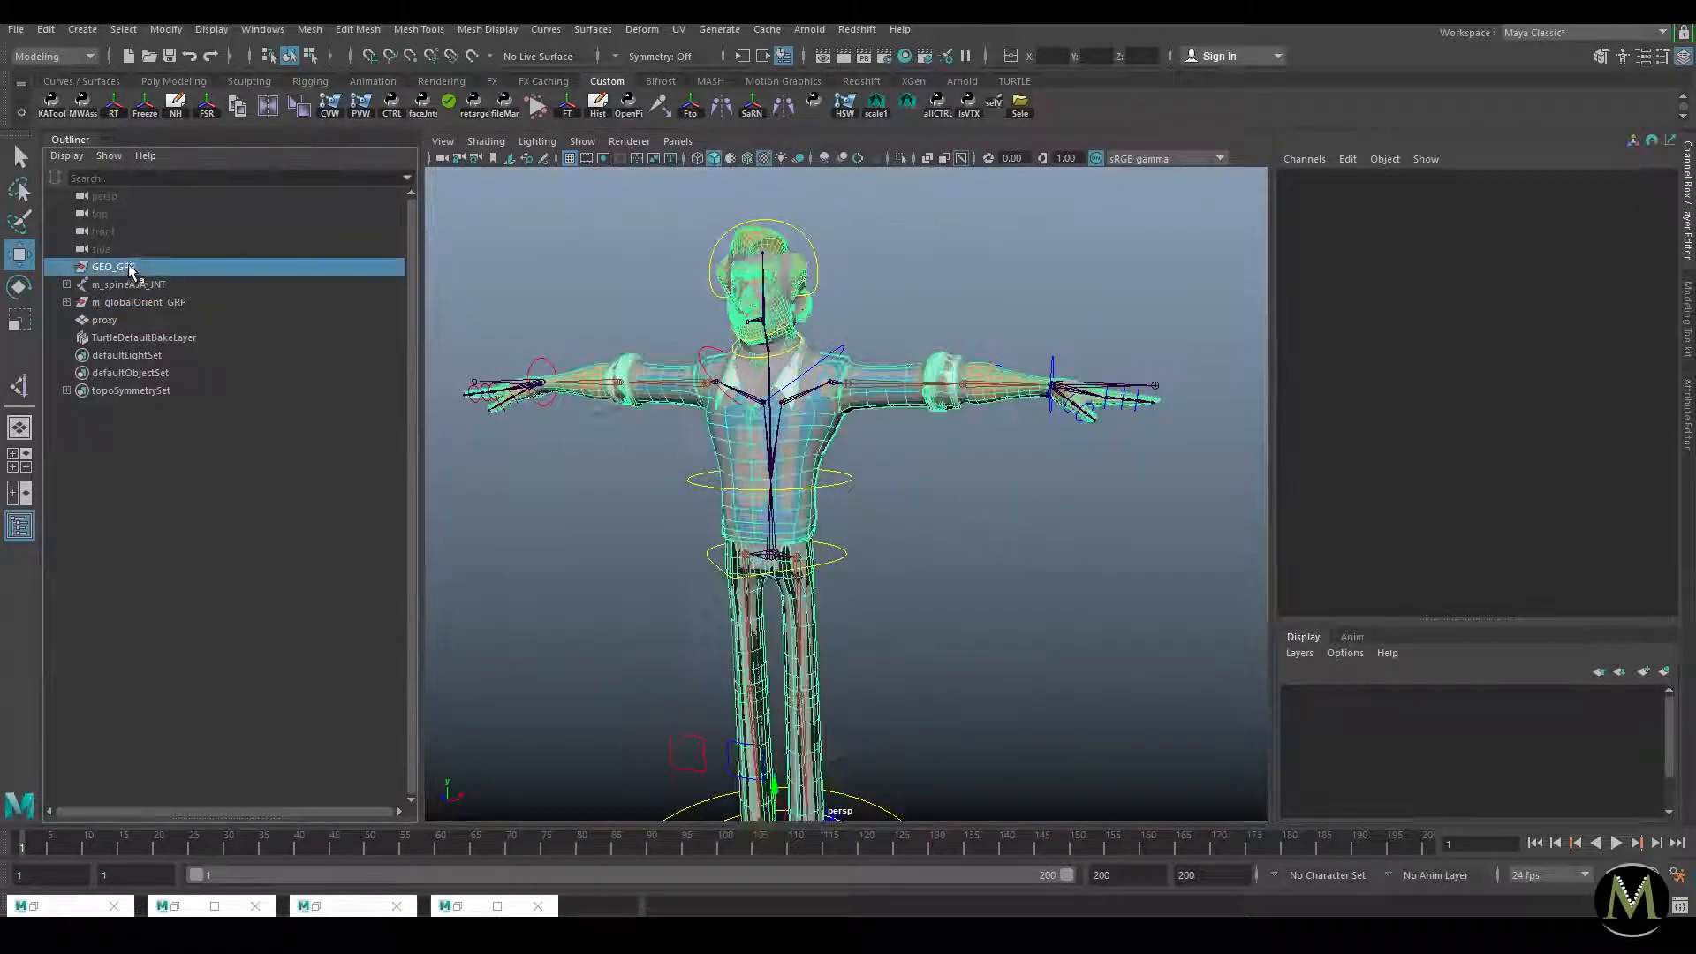
key(ctrl+h)
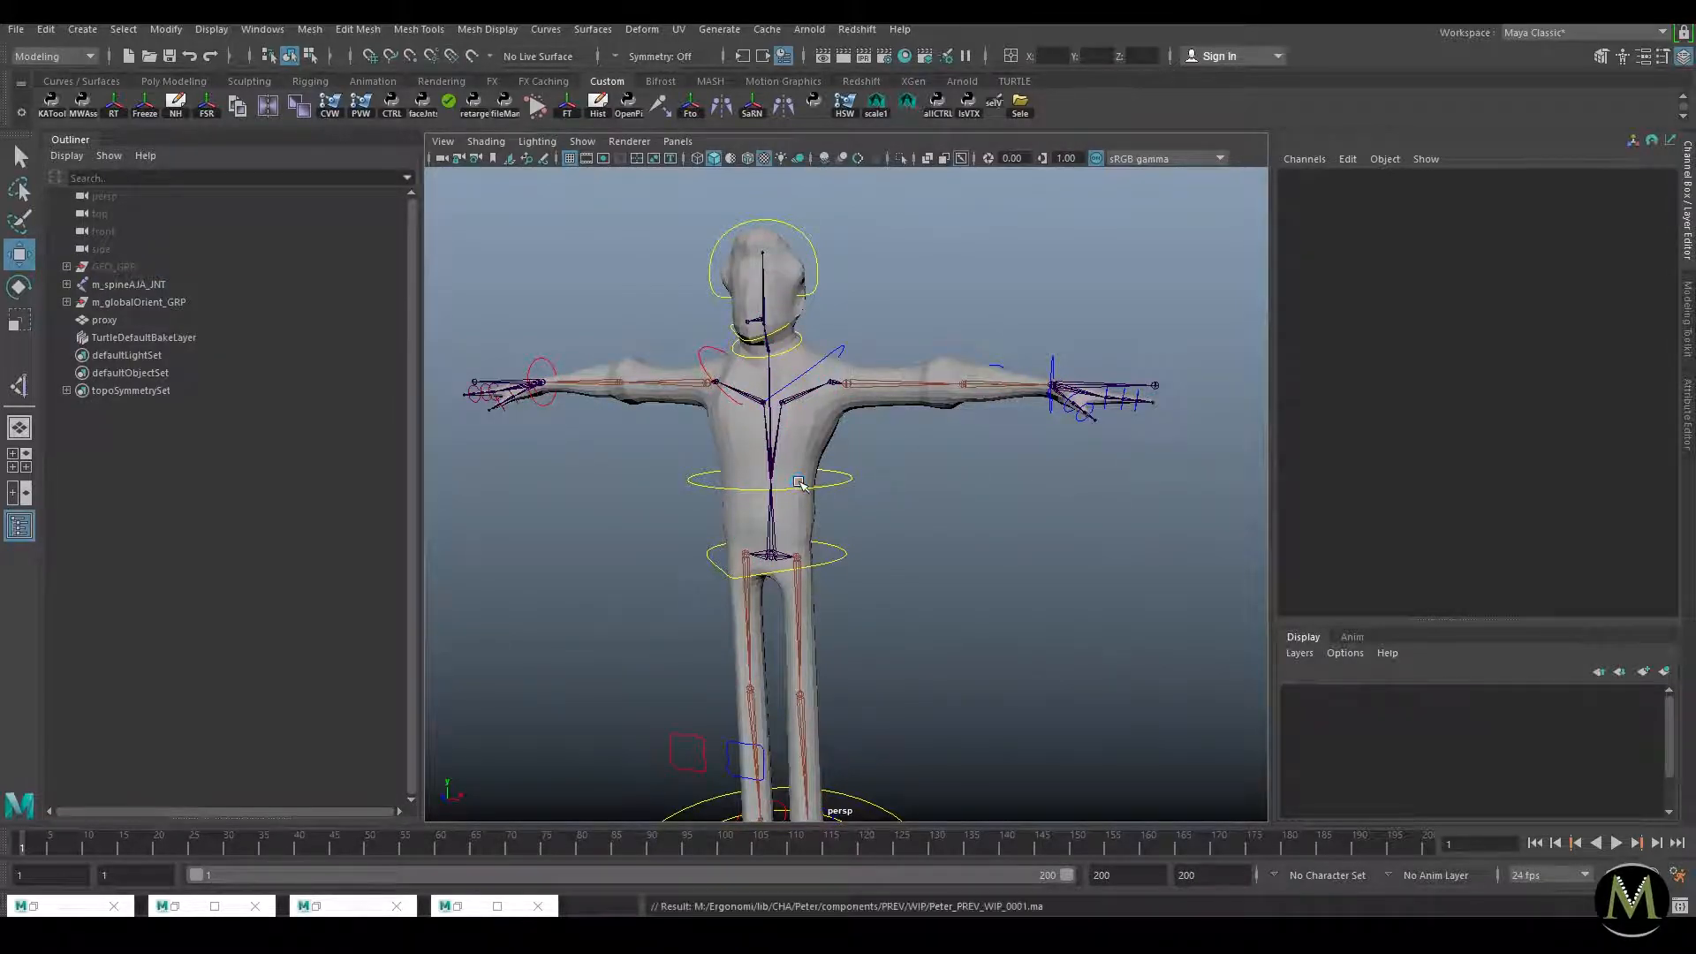
Step: Expand the whole m_spineAJA_JNT hierarchy and select joints A to D of both leg chains, leaving out the end joints
alt+right_drag(774, 515, 939, 579)
alt+middle_drag(939, 580, 981, 495)
alt+right_drag(981, 495, 950, 490)
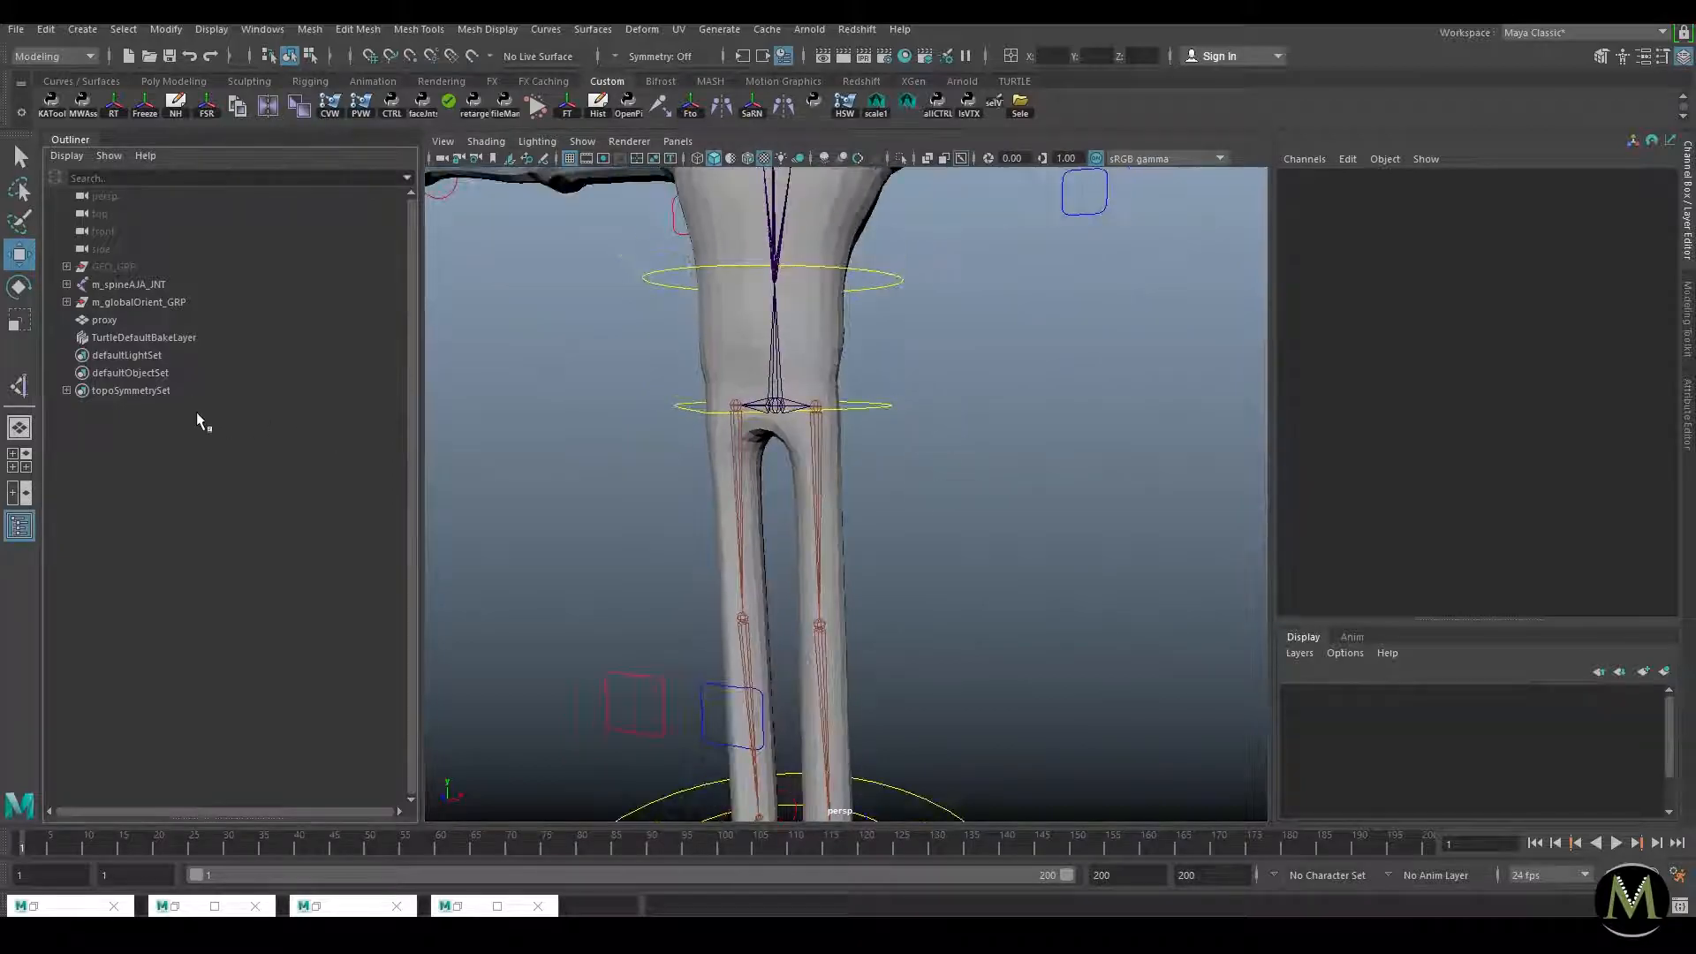
click(111, 284)
shift+click(67, 284)
alt+right_drag(796, 536, 875, 422)
alt+middle_drag(874, 421, 861, 203)
alt+right_drag(861, 204, 954, 360)
alt+drag(954, 359, 1008, 433)
drag(680, 584, 920, 584)
shift+drag(692, 509, 922, 500)
shift+drag(699, 362, 937, 349)
alt+middle_drag(981, 264, 956, 549)
shift+drag(830, 352, 511, 350)
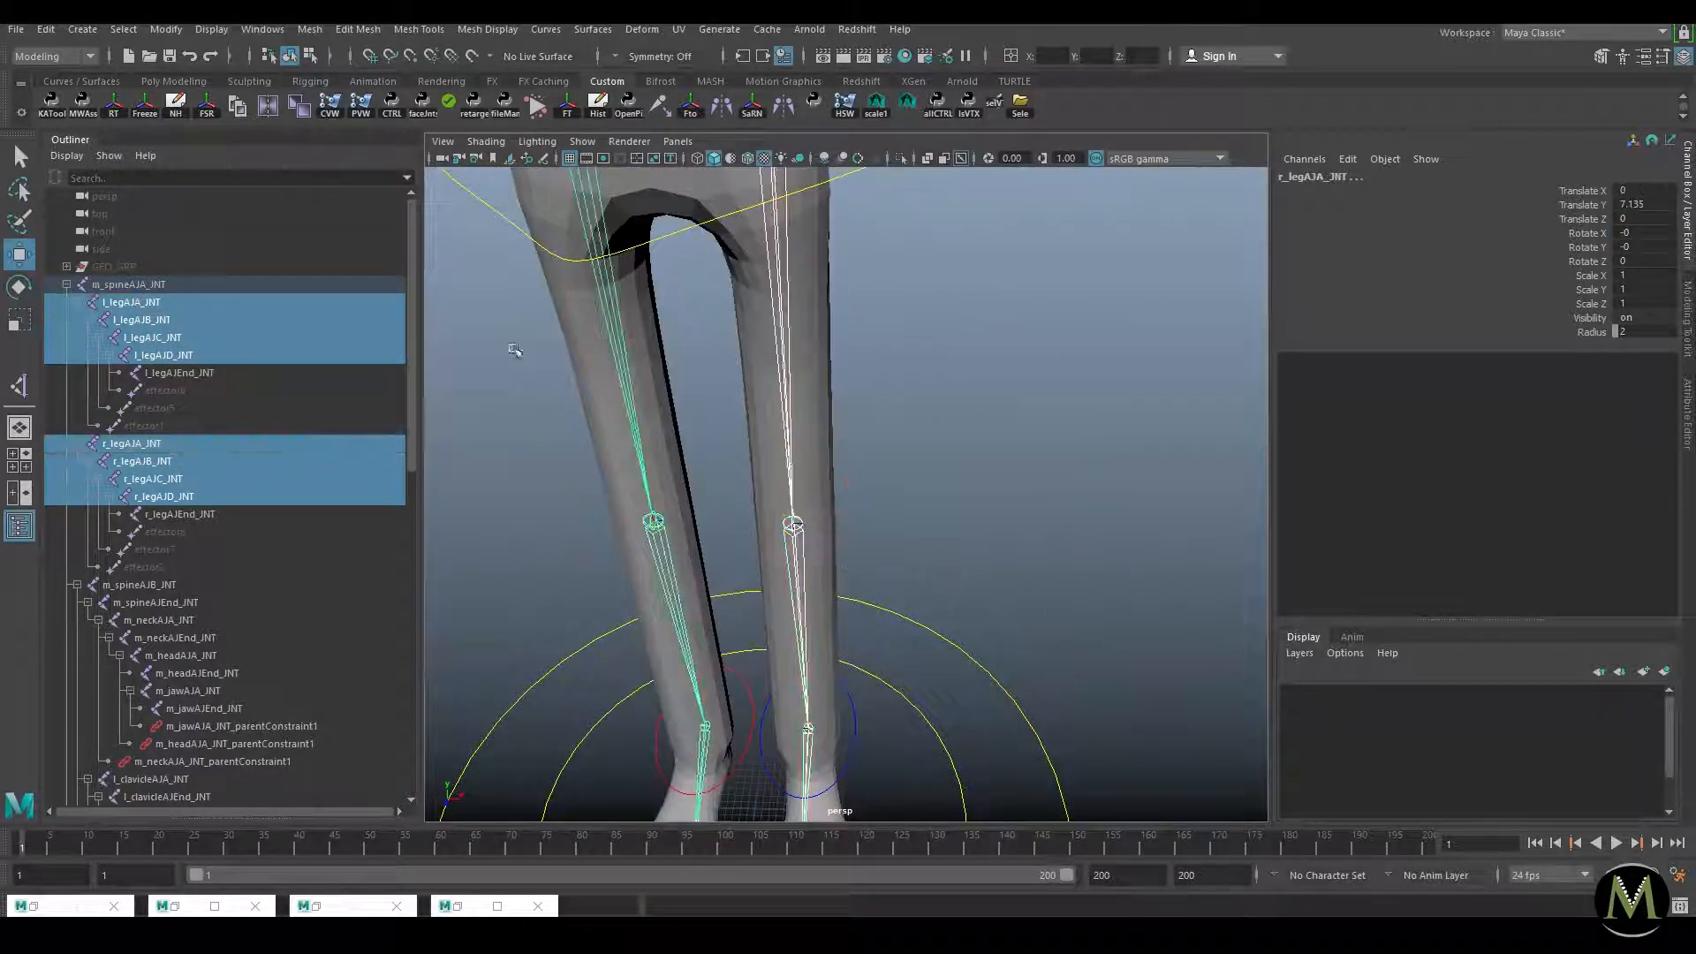
alt+right_drag(984, 345, 654, 303)
alt+middle_drag(654, 303, 658, 491)
alt+right_drag(658, 492, 866, 560)
alt+drag(867, 560, 662, 394)
shift+click(662, 391)
alt+middle_drag(742, 181, 766, 426)
key(ctrl+z)
alt+right_drag(909, 583, 751, 548)
alt+middle_drag(815, 676, 819, 541)
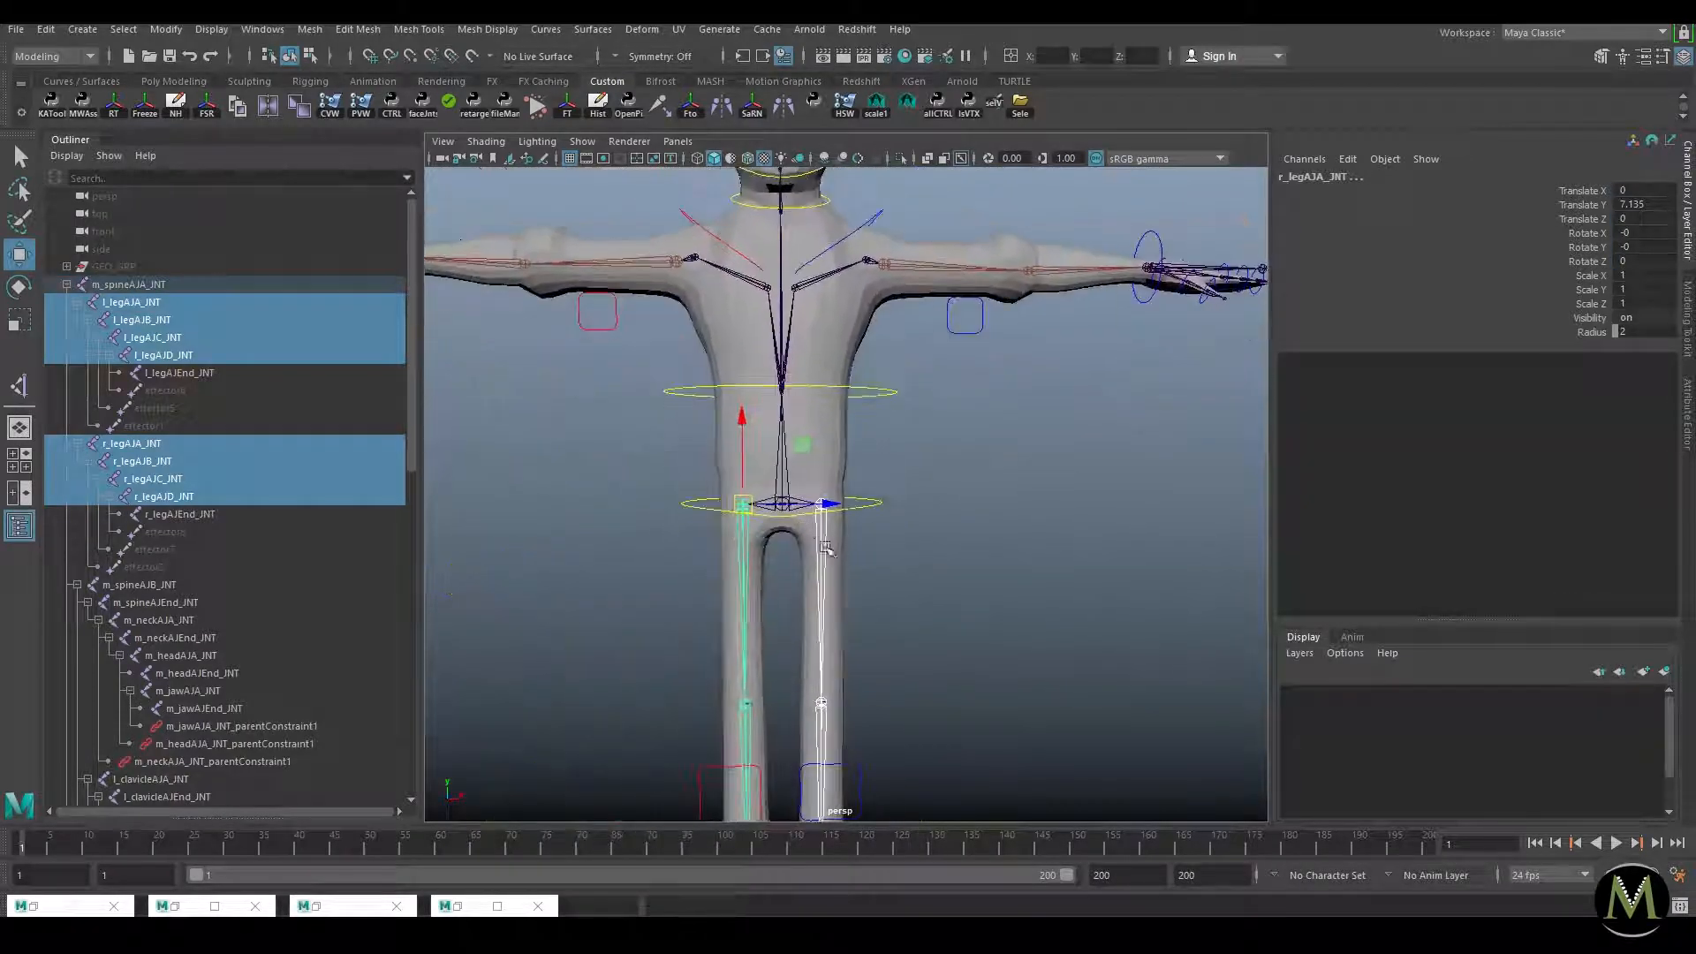
shift+drag(766, 456, 814, 461)
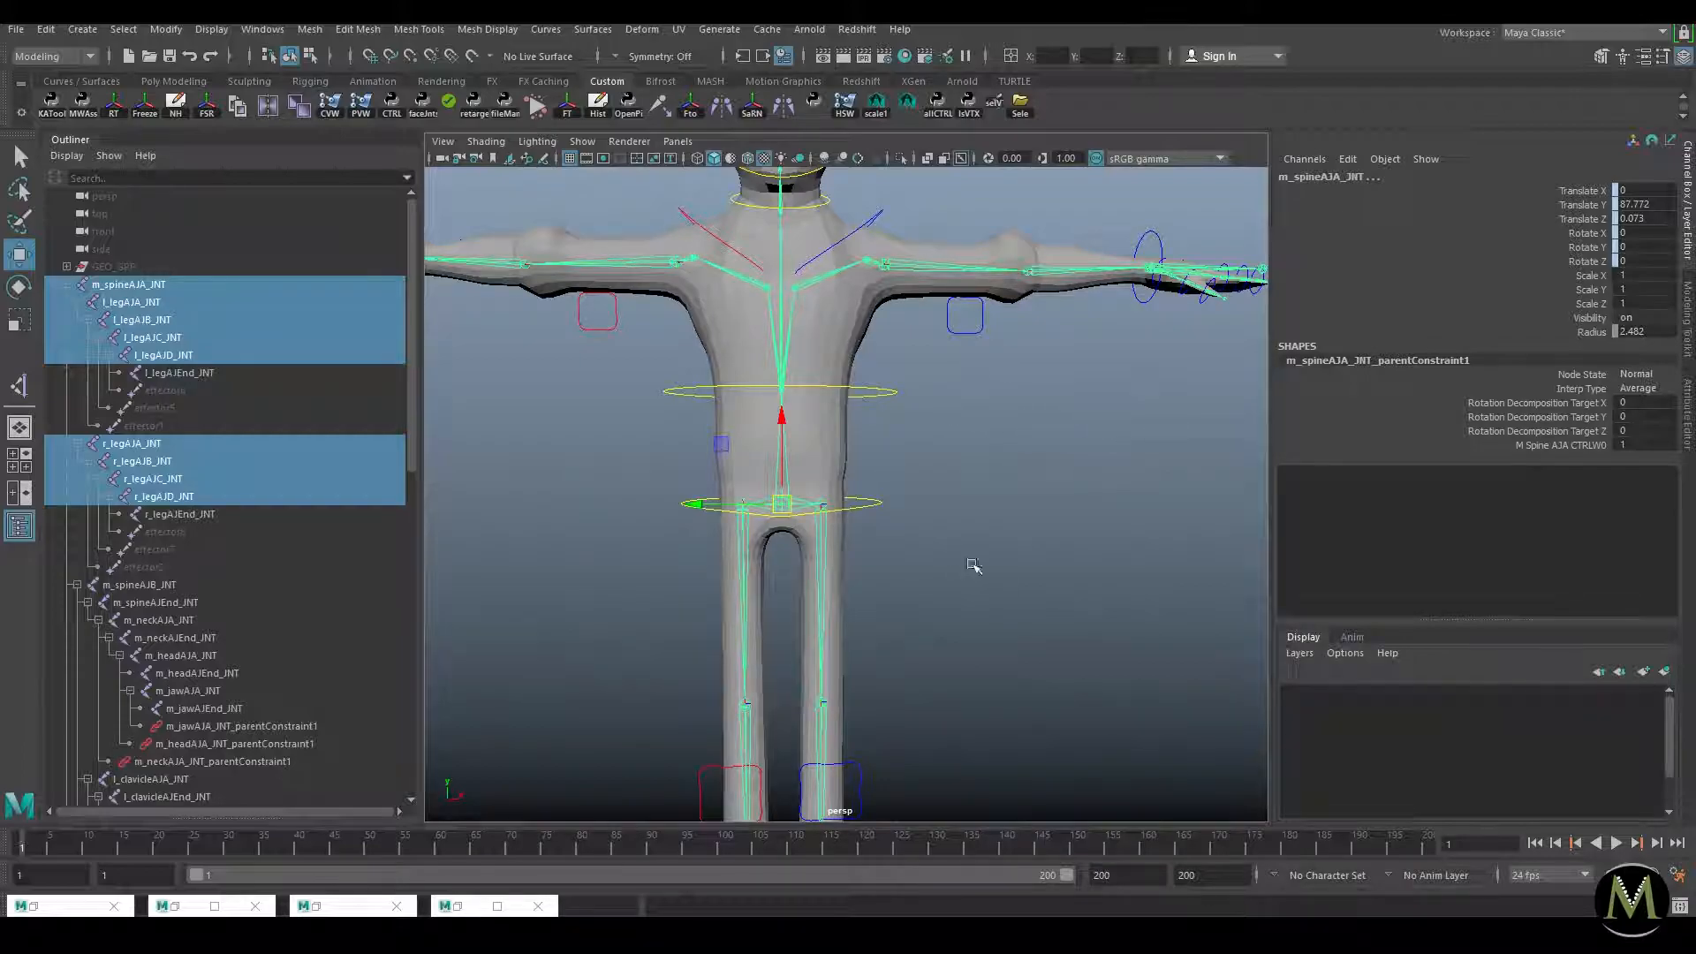
key(ctrl+z)
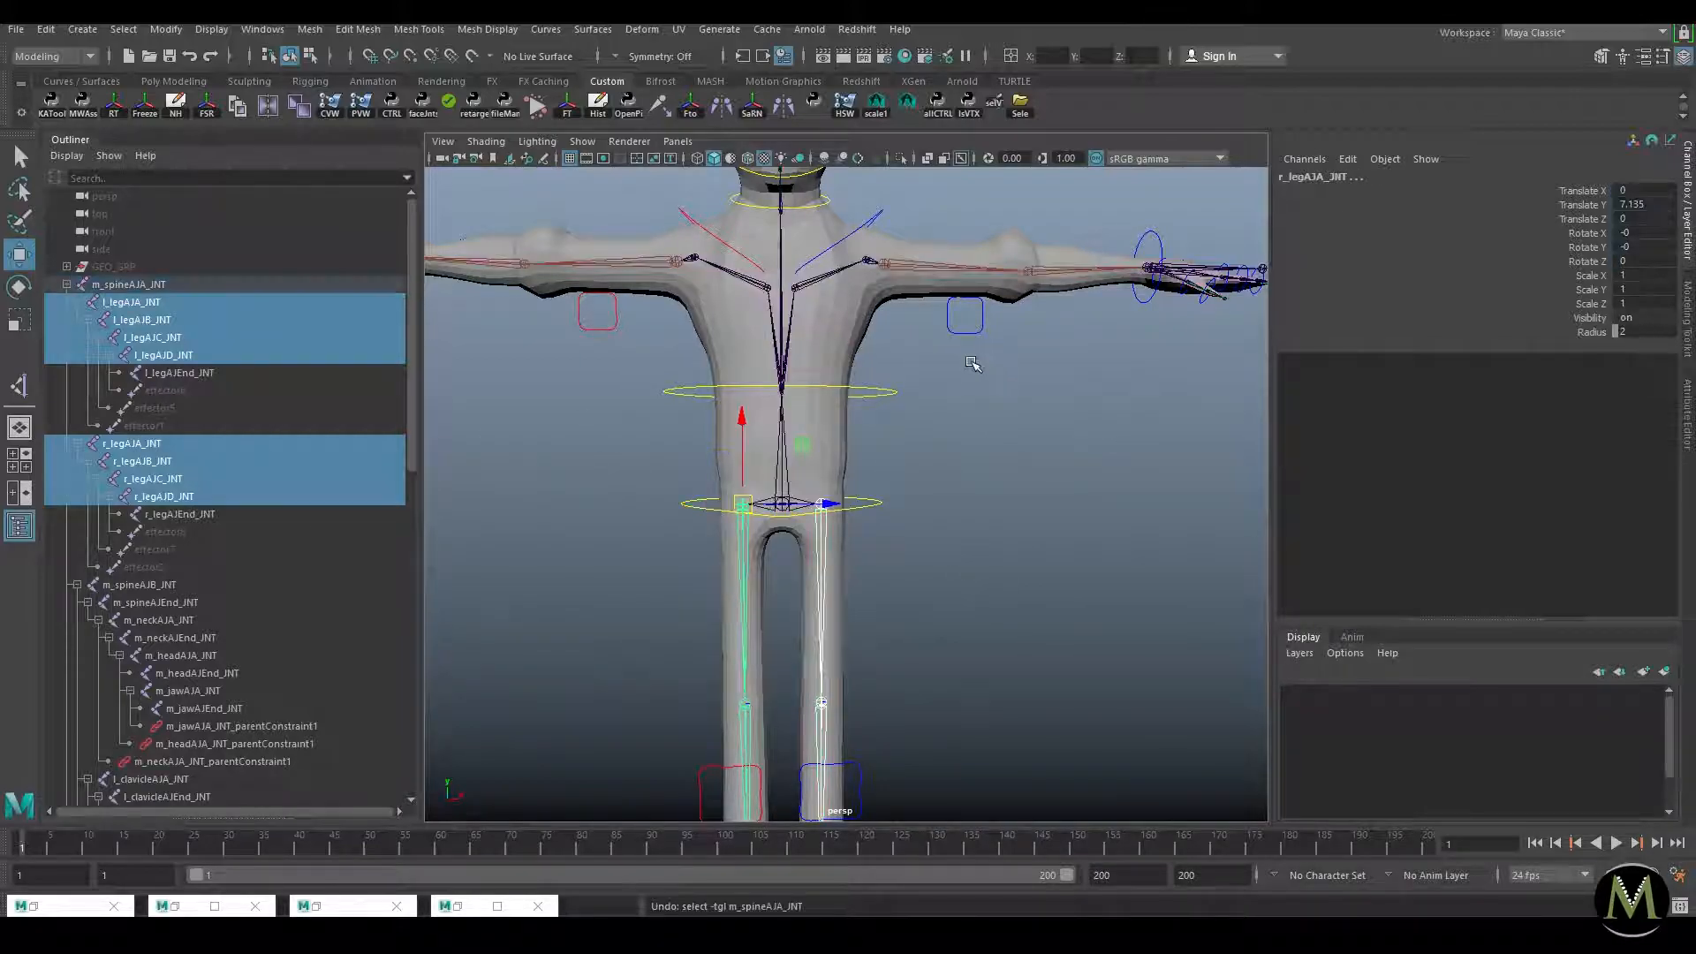
Step: Add the left hand's index finger and thumb joints to the selection, without the hand's end joint
alt+drag(1031, 389, 985, 473)
alt+middle_drag(1099, 480, 795, 447)
alt+right_drag(795, 446, 1075, 471)
alt+middle_drag(1075, 471, 979, 490)
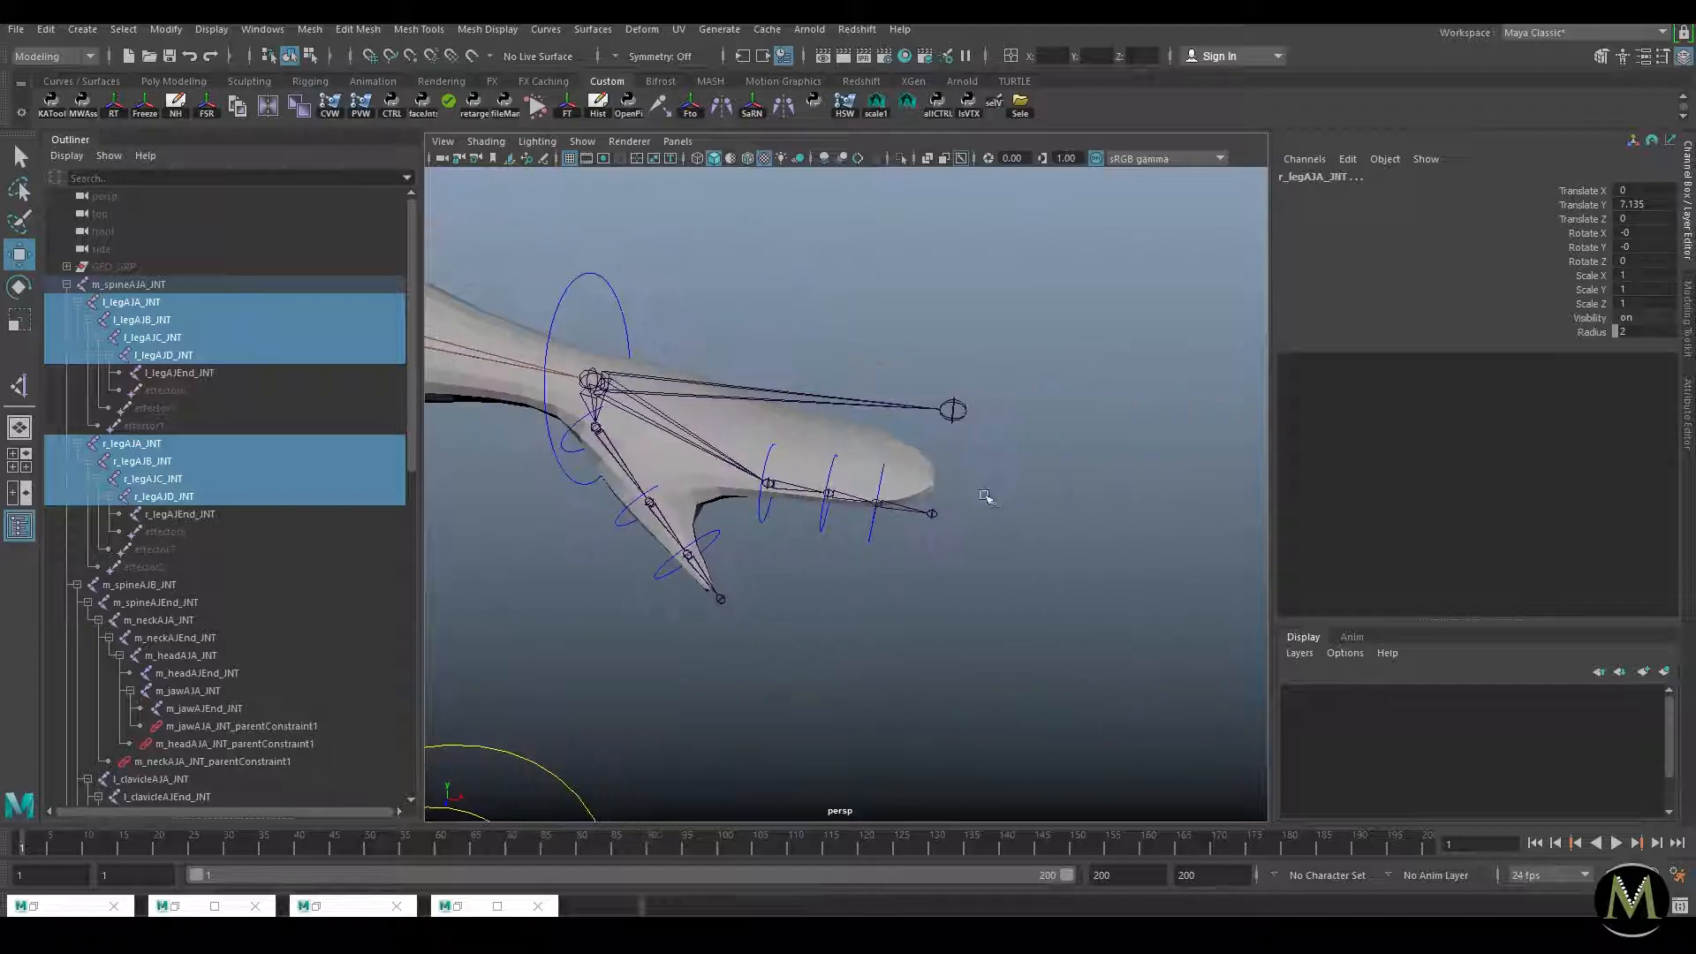
click(832, 492)
key(Up)
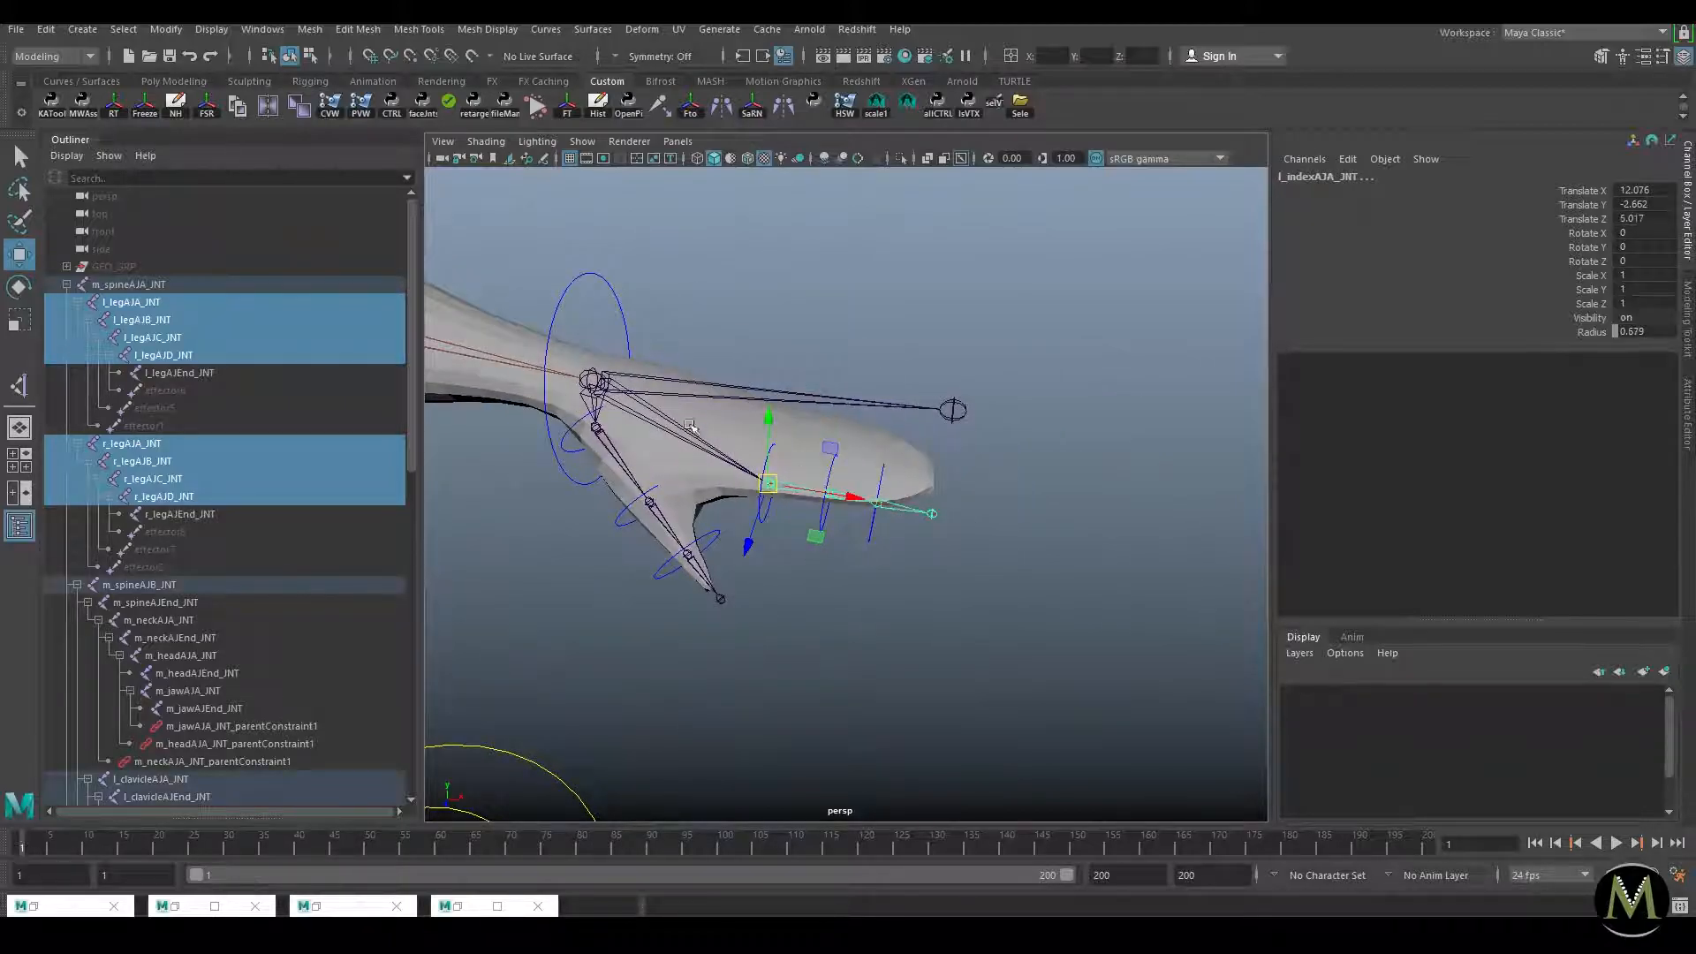
click(713, 570)
key(Up)
key(Up)
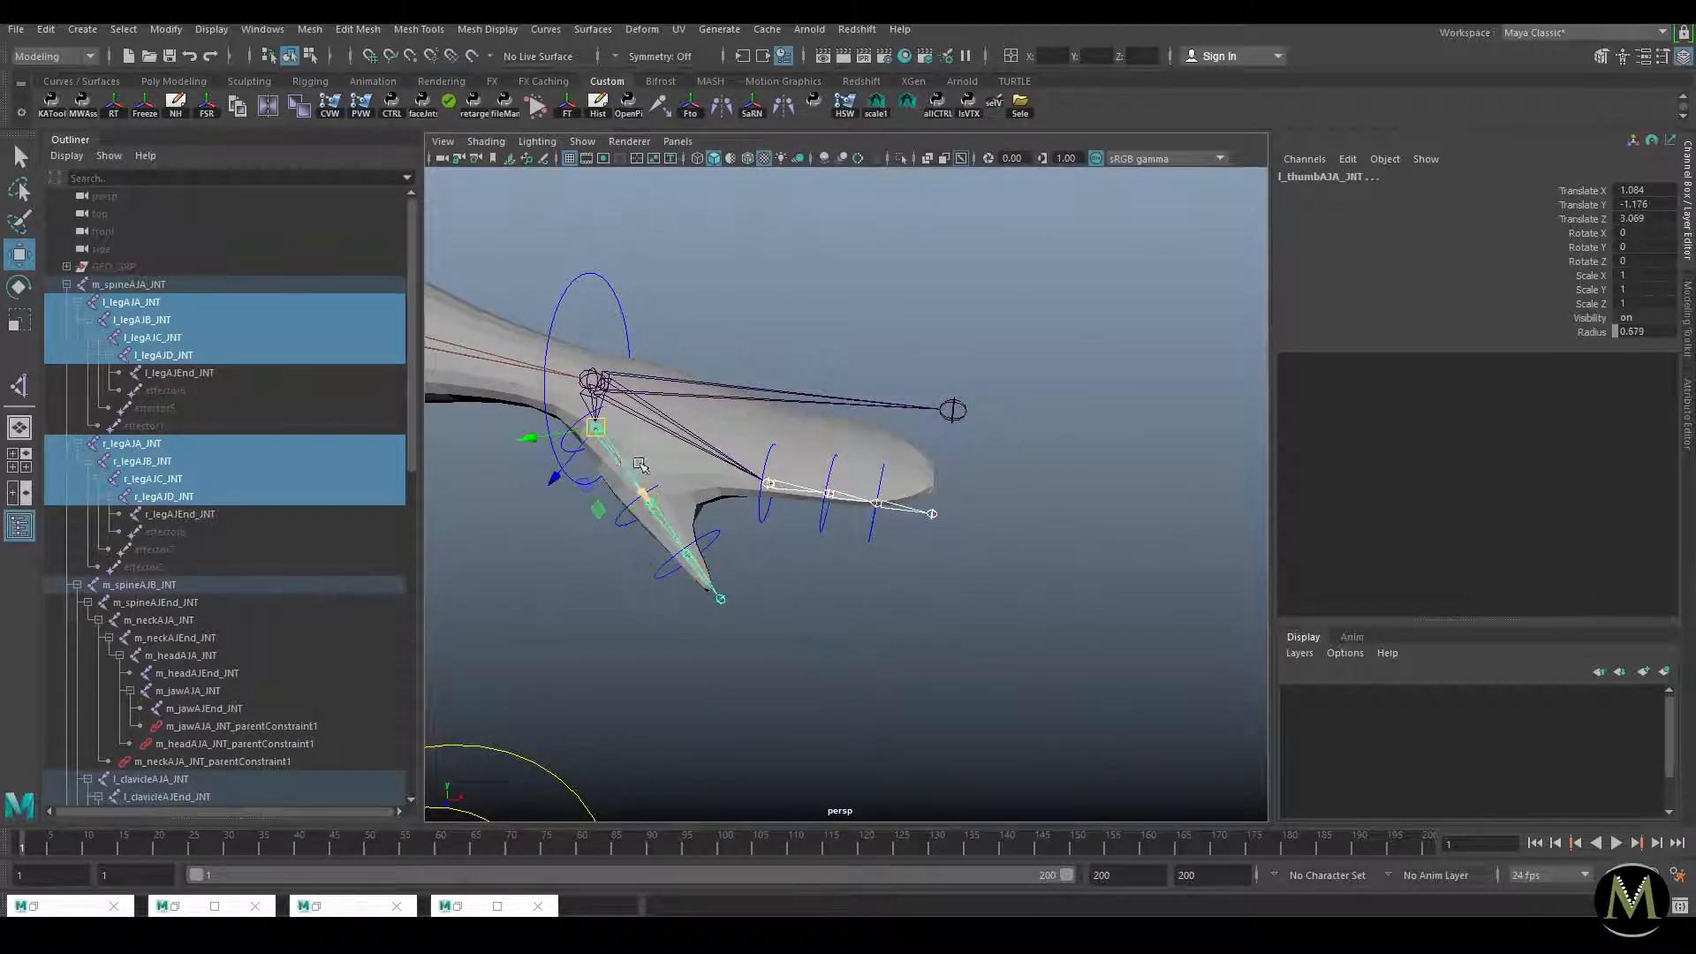
shift+click(954, 409)
key(ctrl+z)
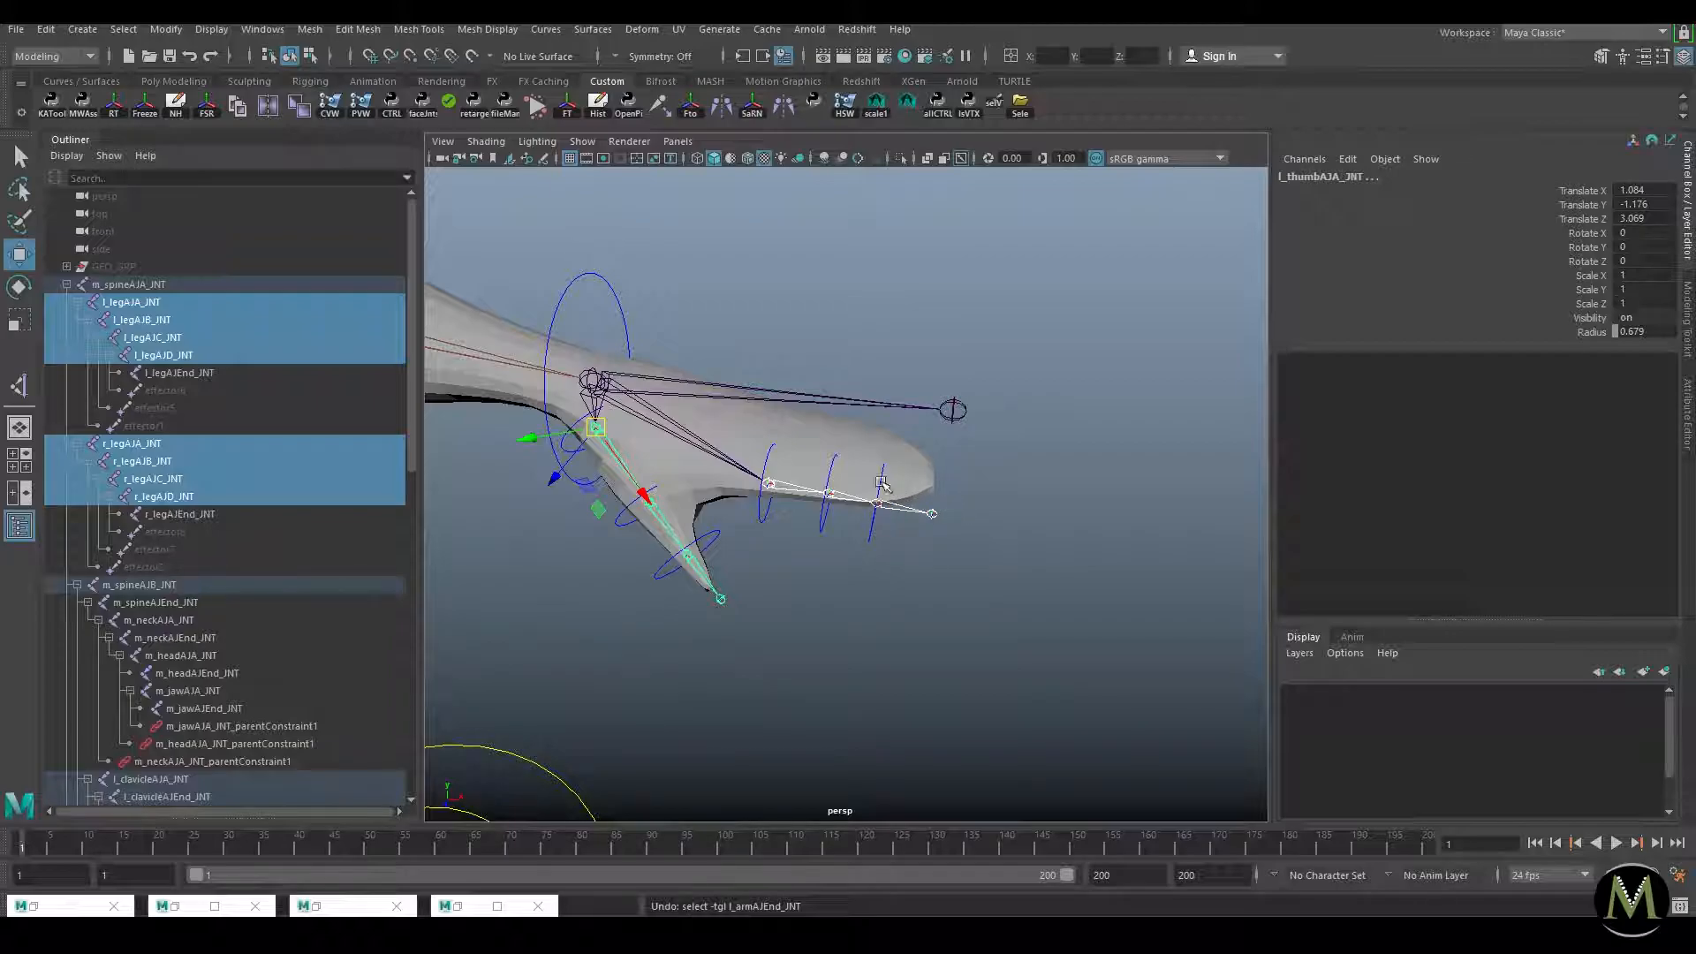
Step: Add the left wrist, elbow, upper arm and clavicle joints to the selection
alt+middle_drag(652, 378, 954, 508)
scroll(954, 507, up, 5)
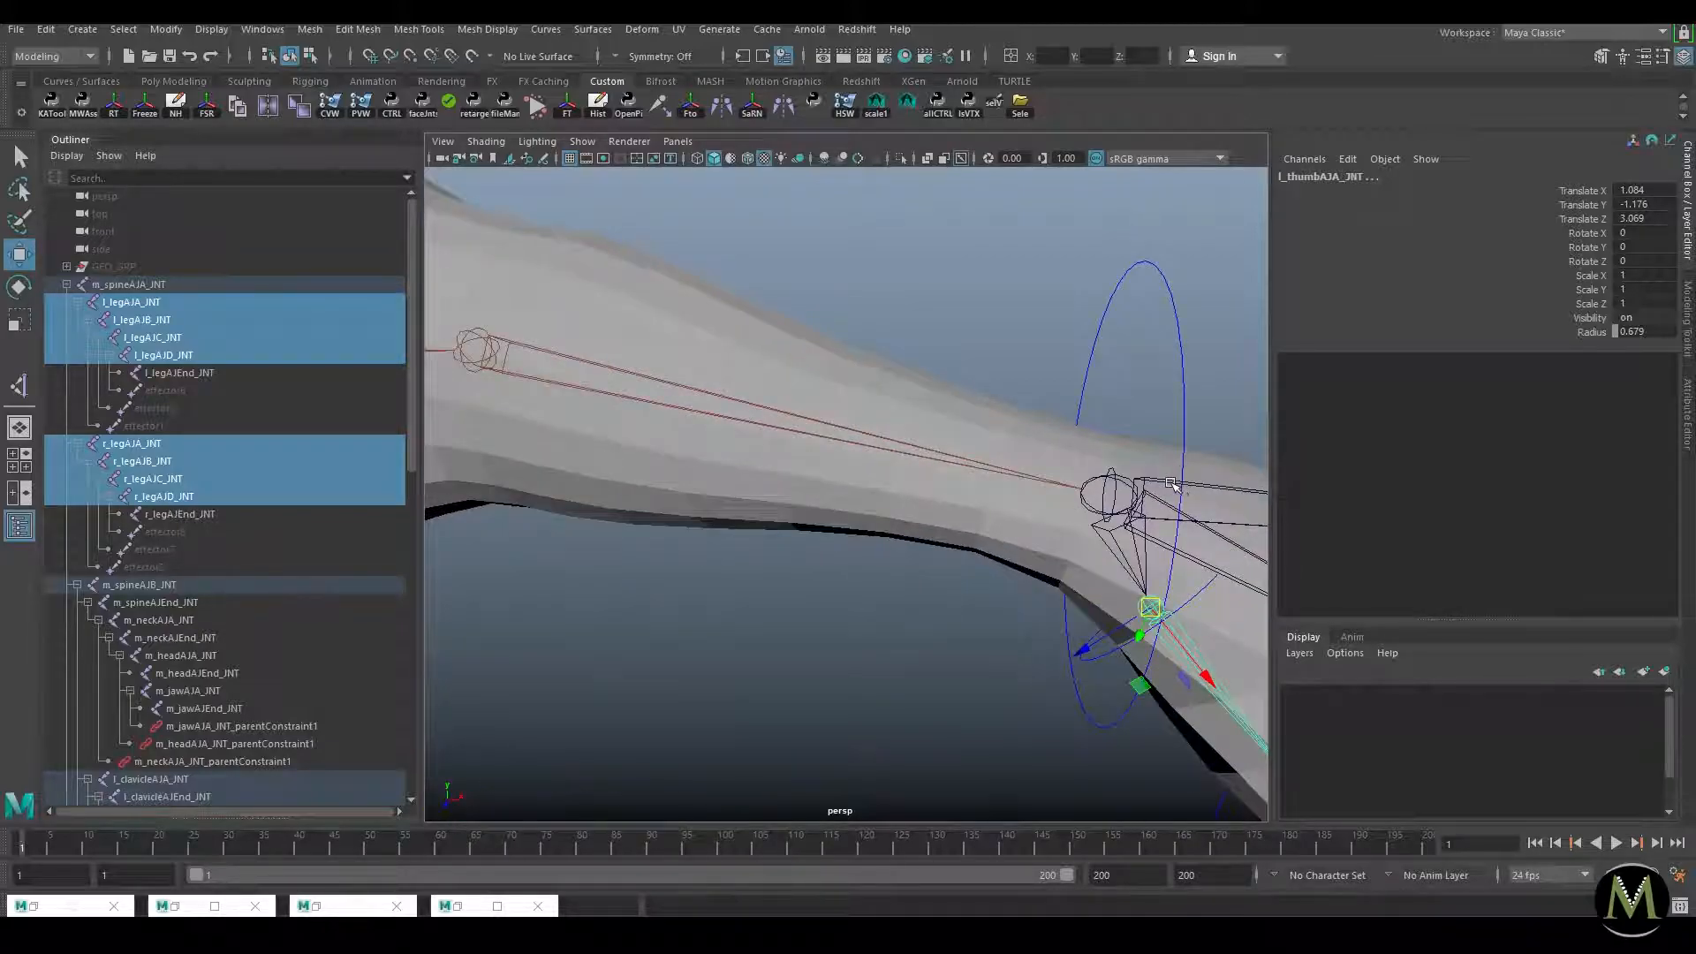
shift+click(1170, 484)
scroll(922, 488, down, 5)
shift+click(762, 455)
shift+click(620, 453)
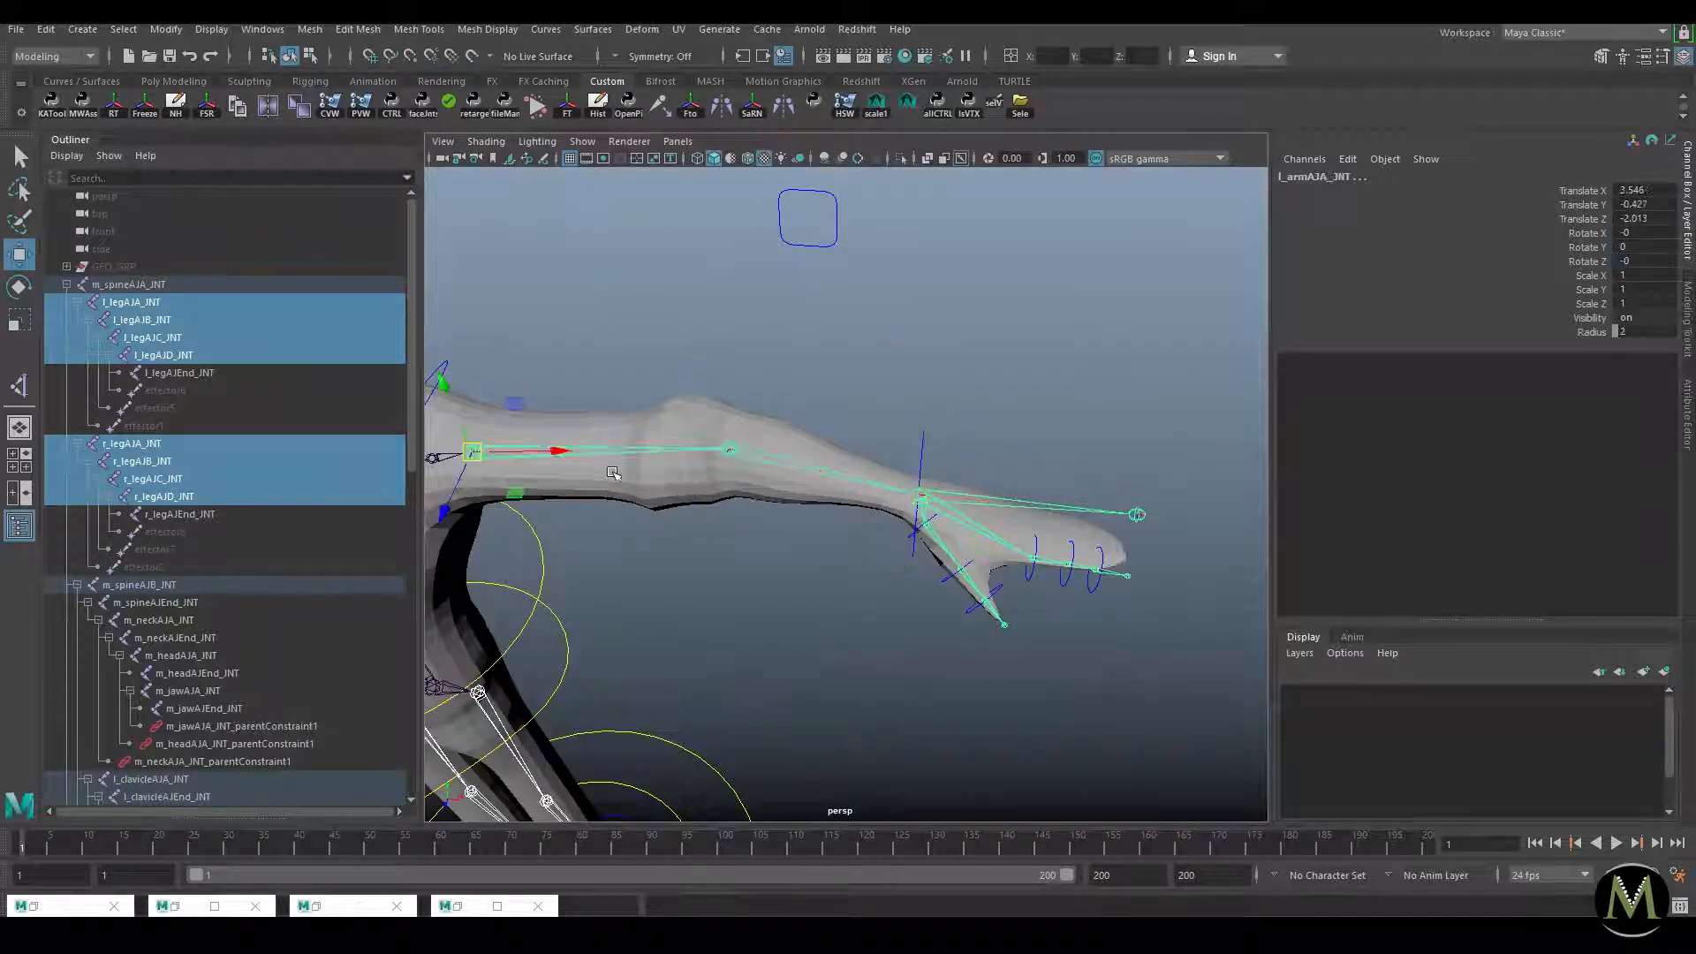
scroll(612, 474, down, 5)
shift+click(773, 475)
scroll(773, 475, down, 1)
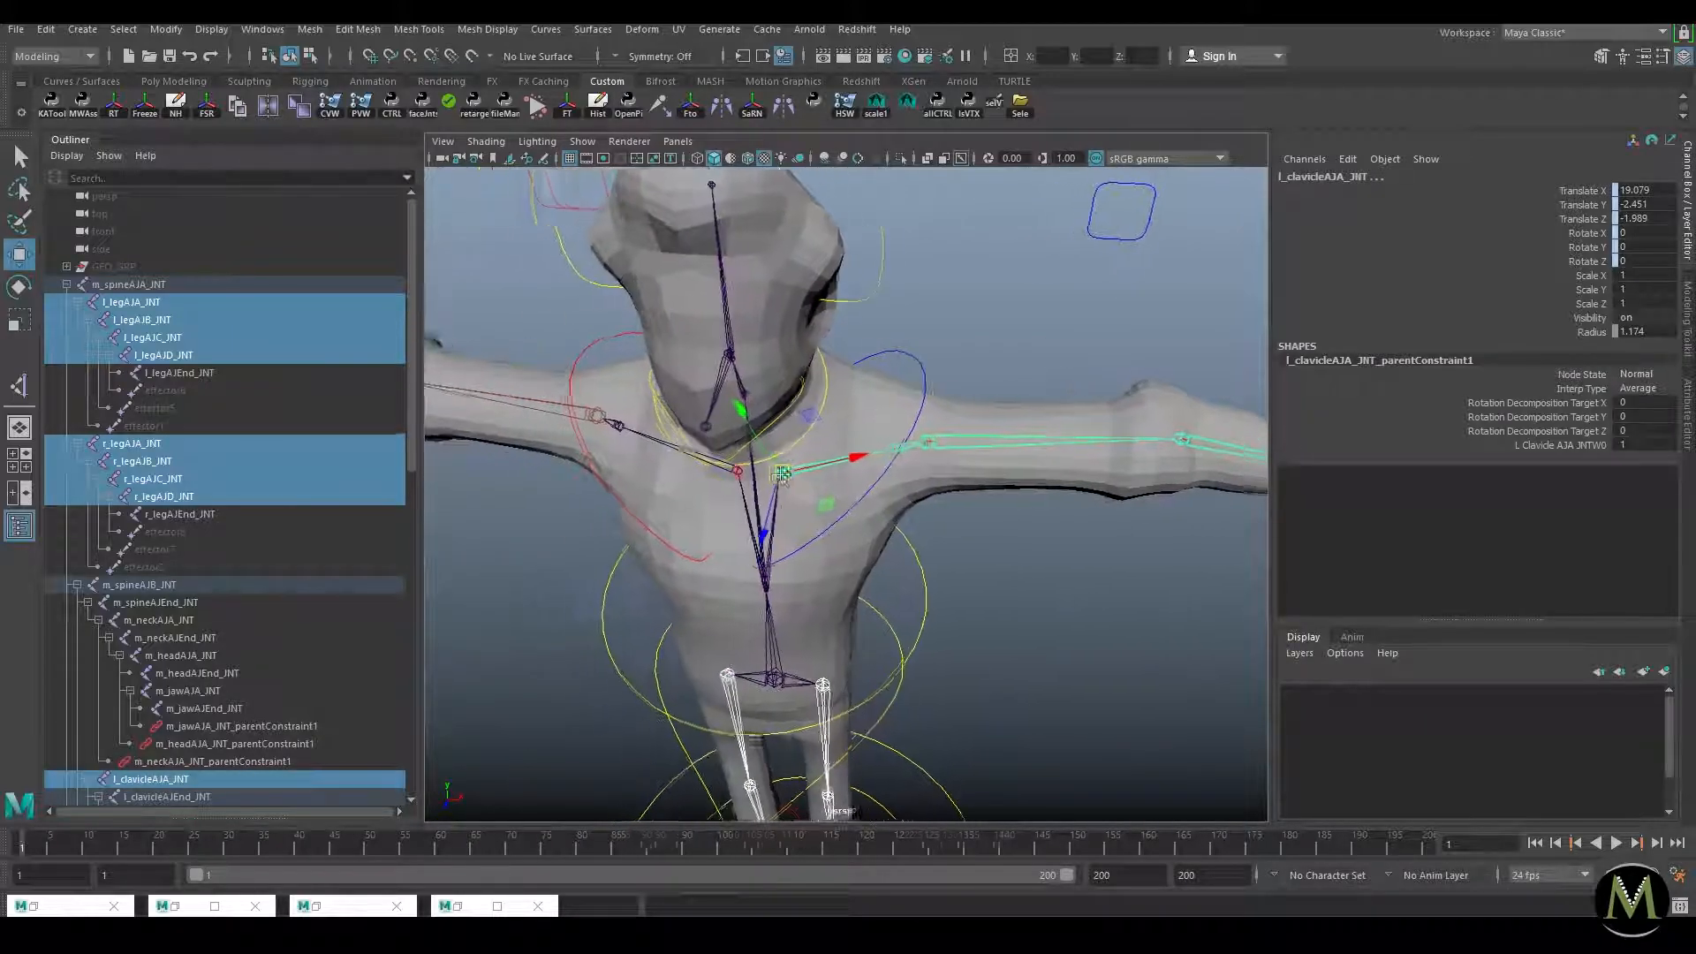
Step: Add the right hand's index finger and thumb joints to the selection, leaving out the end joints
alt+drag(775, 475, 761, 464)
scroll(749, 329, up, 5)
alt+middle_drag(749, 329, 1043, 538)
alt+drag(671, 477, 733, 566)
alt+middle_drag(733, 601, 790, 377)
scroll(789, 377, up, 5)
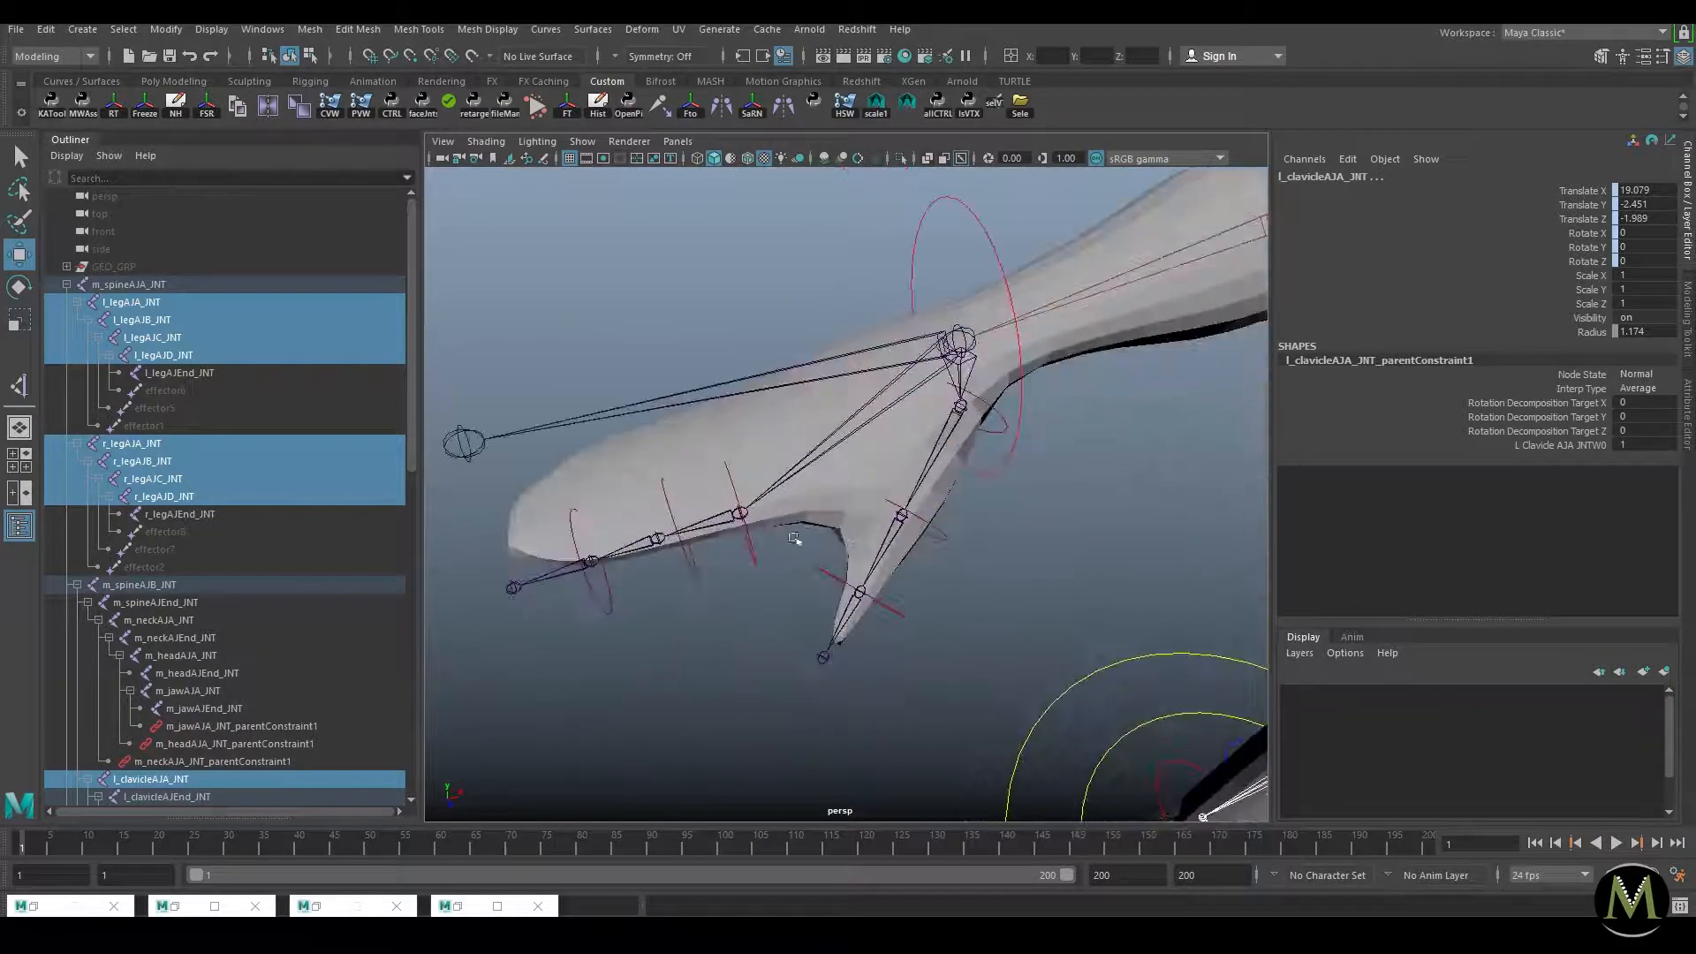
shift+click(741, 512)
shift+click(657, 538)
shift+click(591, 561)
shift+click(860, 593)
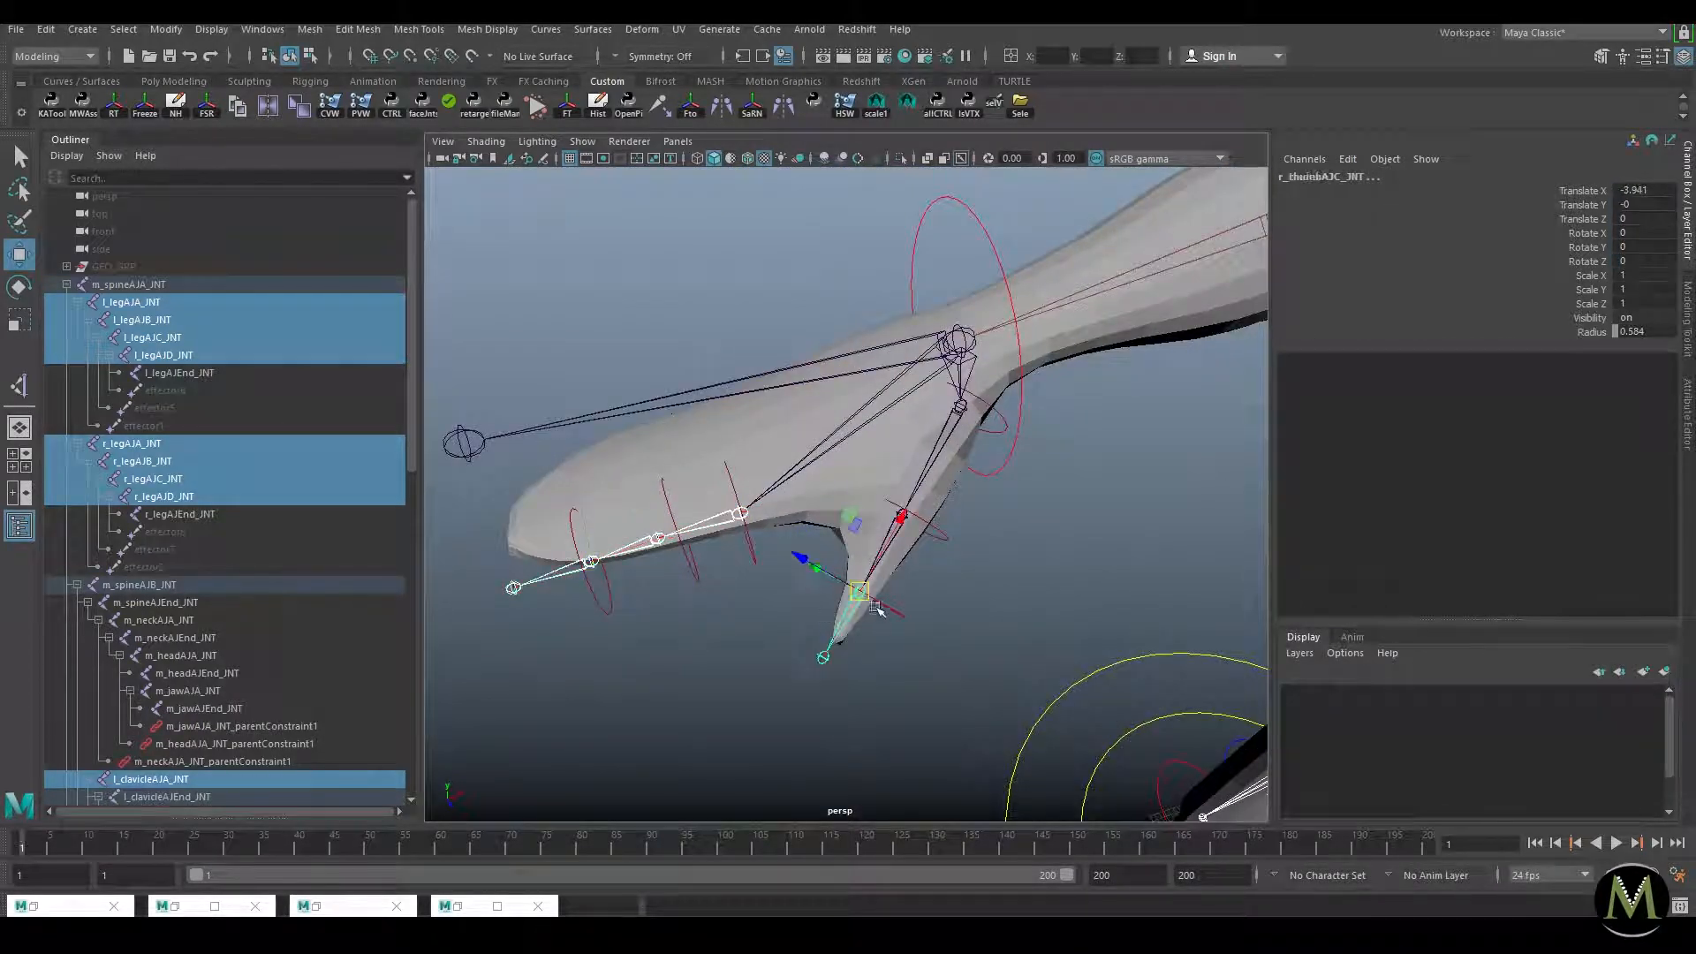
drag(855, 524, 870, 557)
key(ctrl+z)
shift+drag(977, 451, 911, 451)
Step: Add the right wrist, elbow and upper arm joints to the selection
shift+click(875, 352)
scroll(959, 385, down, 4)
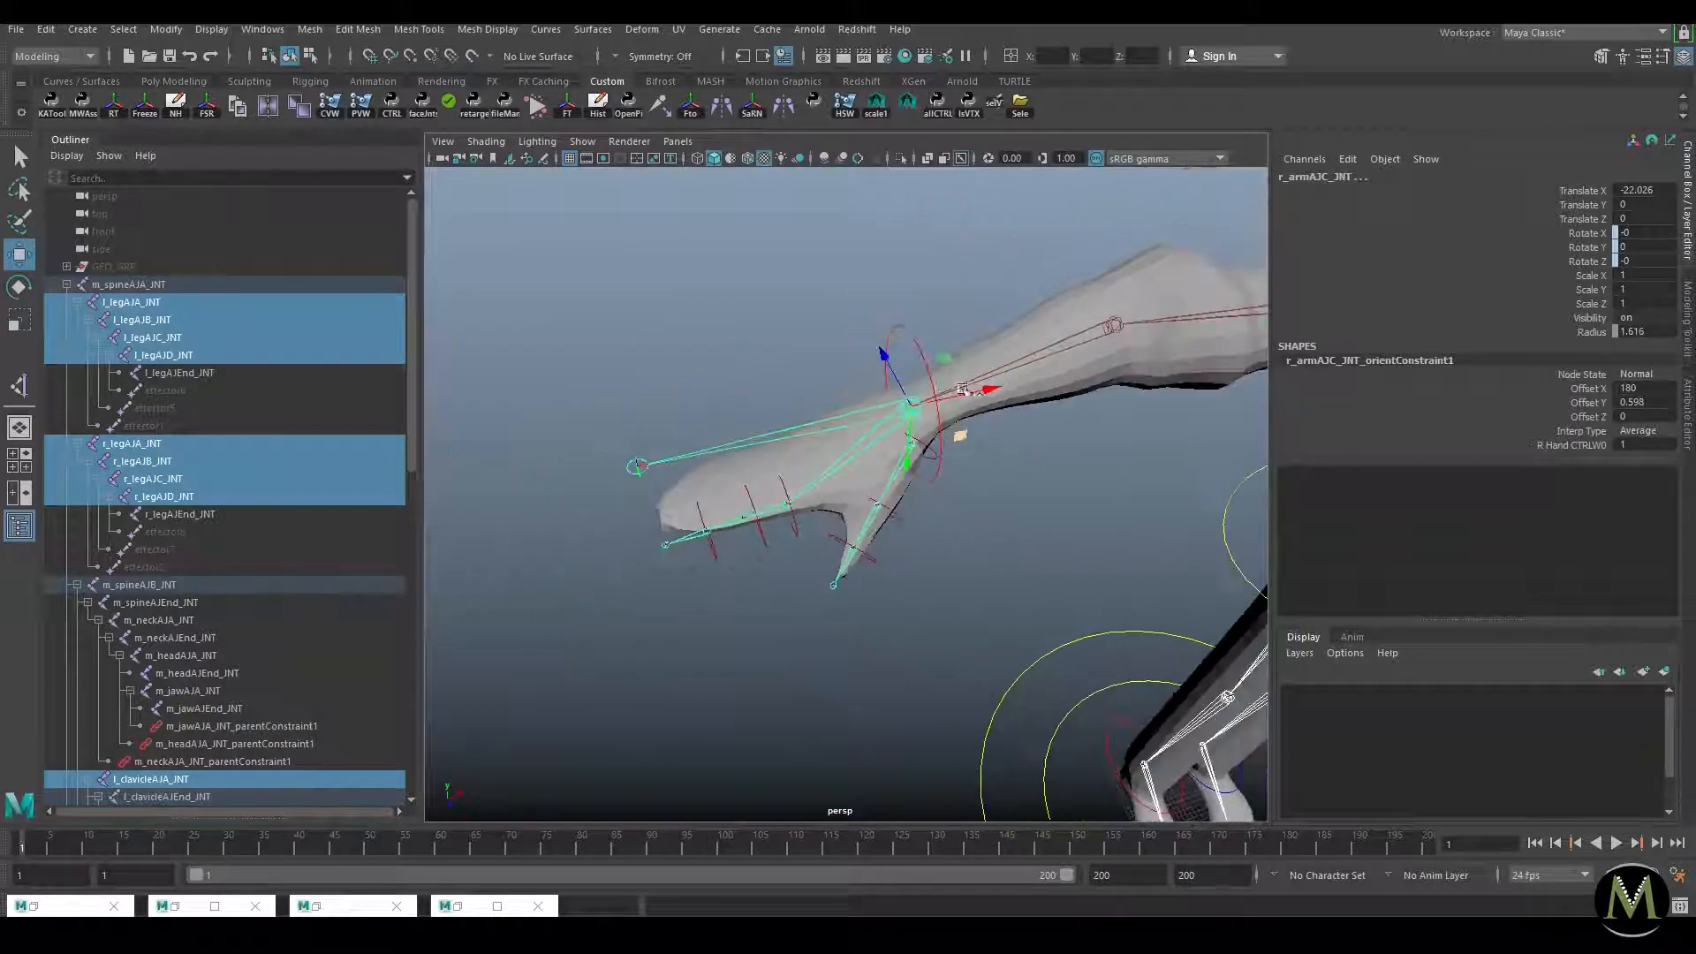
shift+click(1087, 348)
shift+click(1230, 298)
alt+middle_drag(1233, 296, 897, 445)
alt+drag(896, 445, 777, 304)
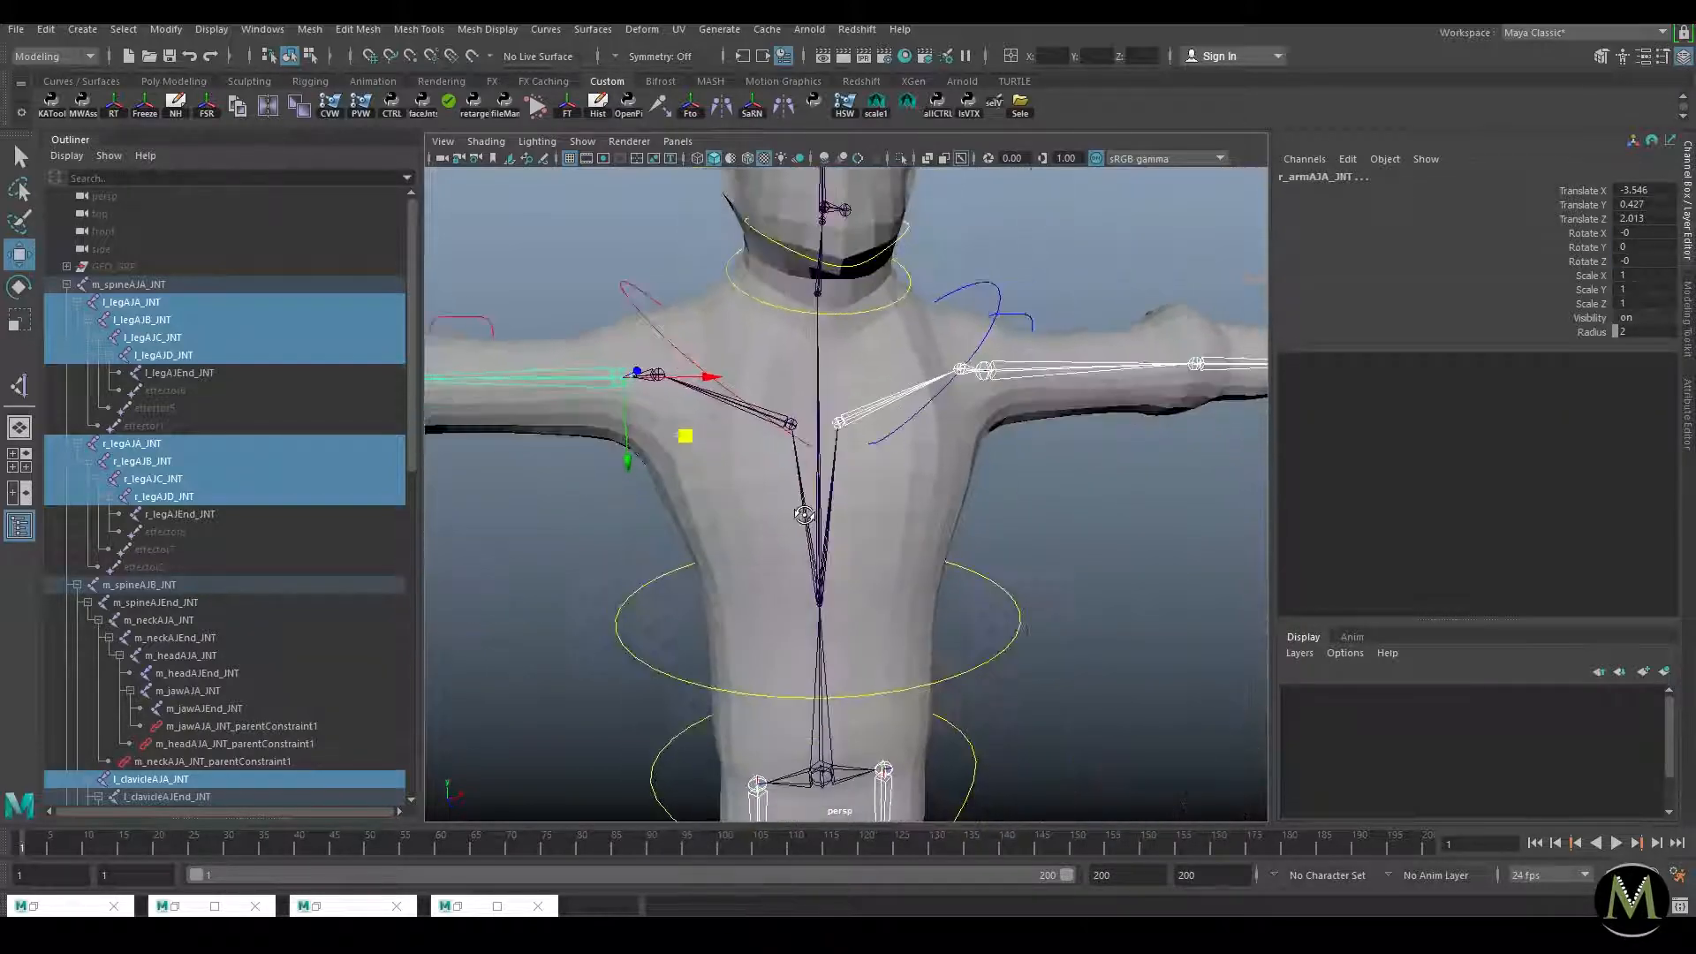
alt+middle_drag(777, 305, 795, 468)
alt+drag(795, 468, 978, 406)
Step: Add the jaw, head, neck, m_spineAJB_JNT and m_spineAJA_JNT joints to the selection, without their end joints
shift+click(1107, 424)
shift+drag(1009, 325, 1052, 349)
shift+drag(996, 451, 1016, 458)
shift+click(1009, 601)
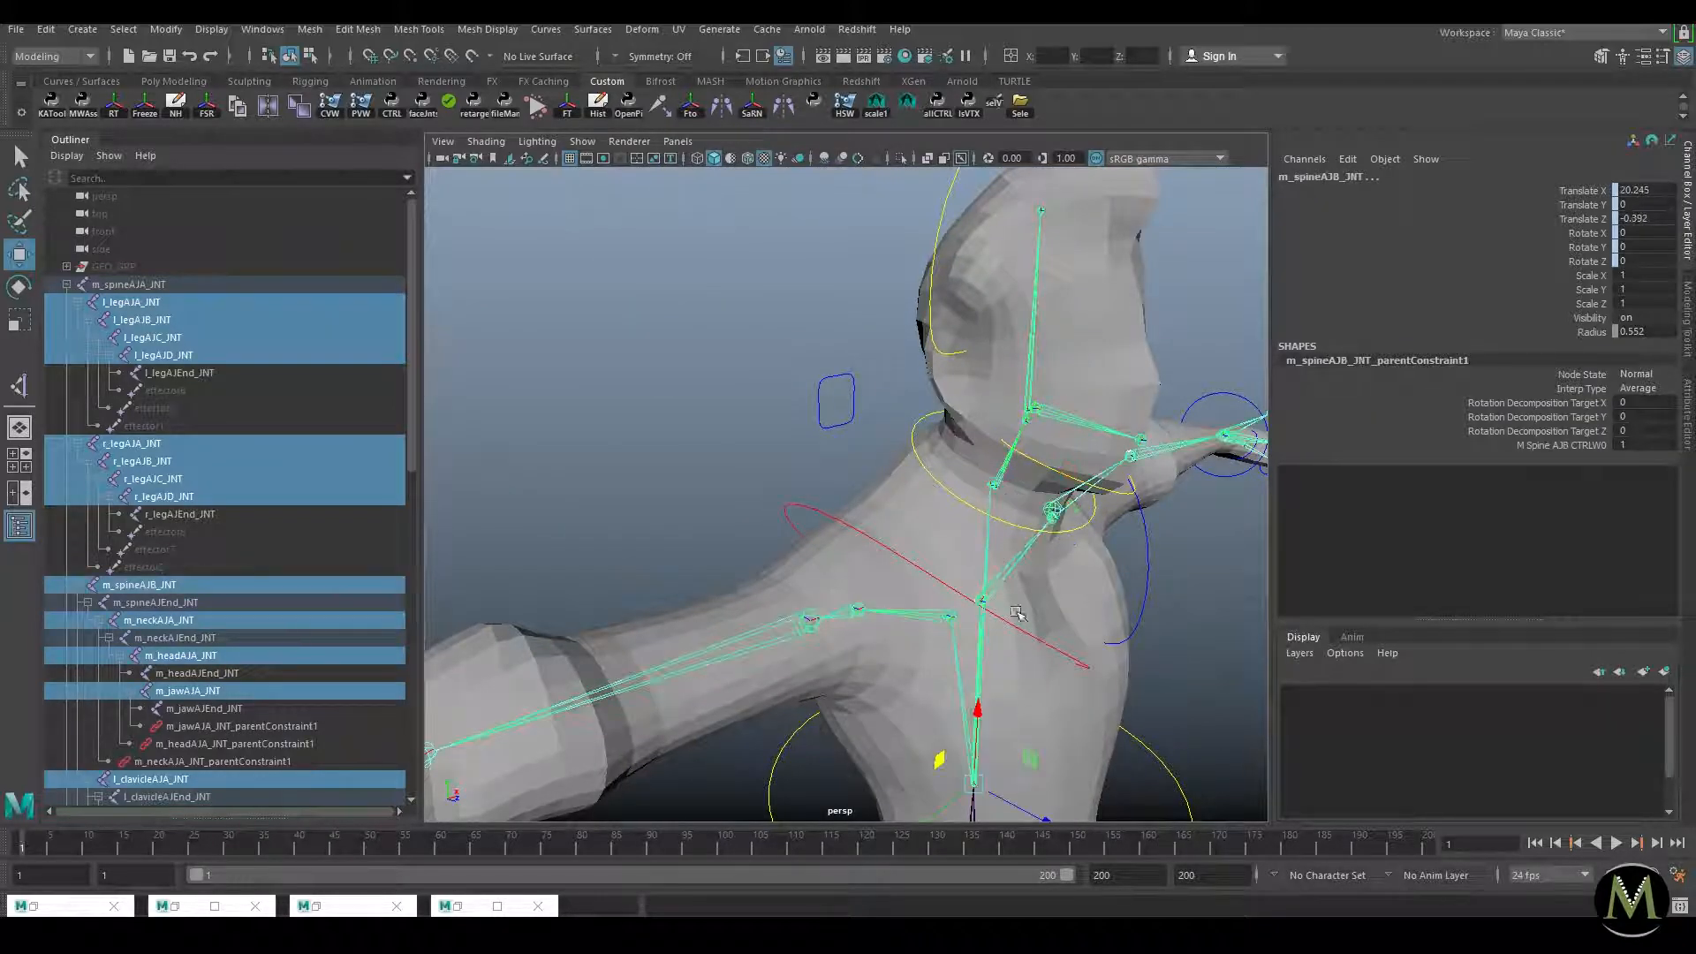
alt+drag(1100, 683, 945, 601)
shift+click(922, 568)
shift+click(923, 568)
alt+drag(1051, 724, 1015, 697)
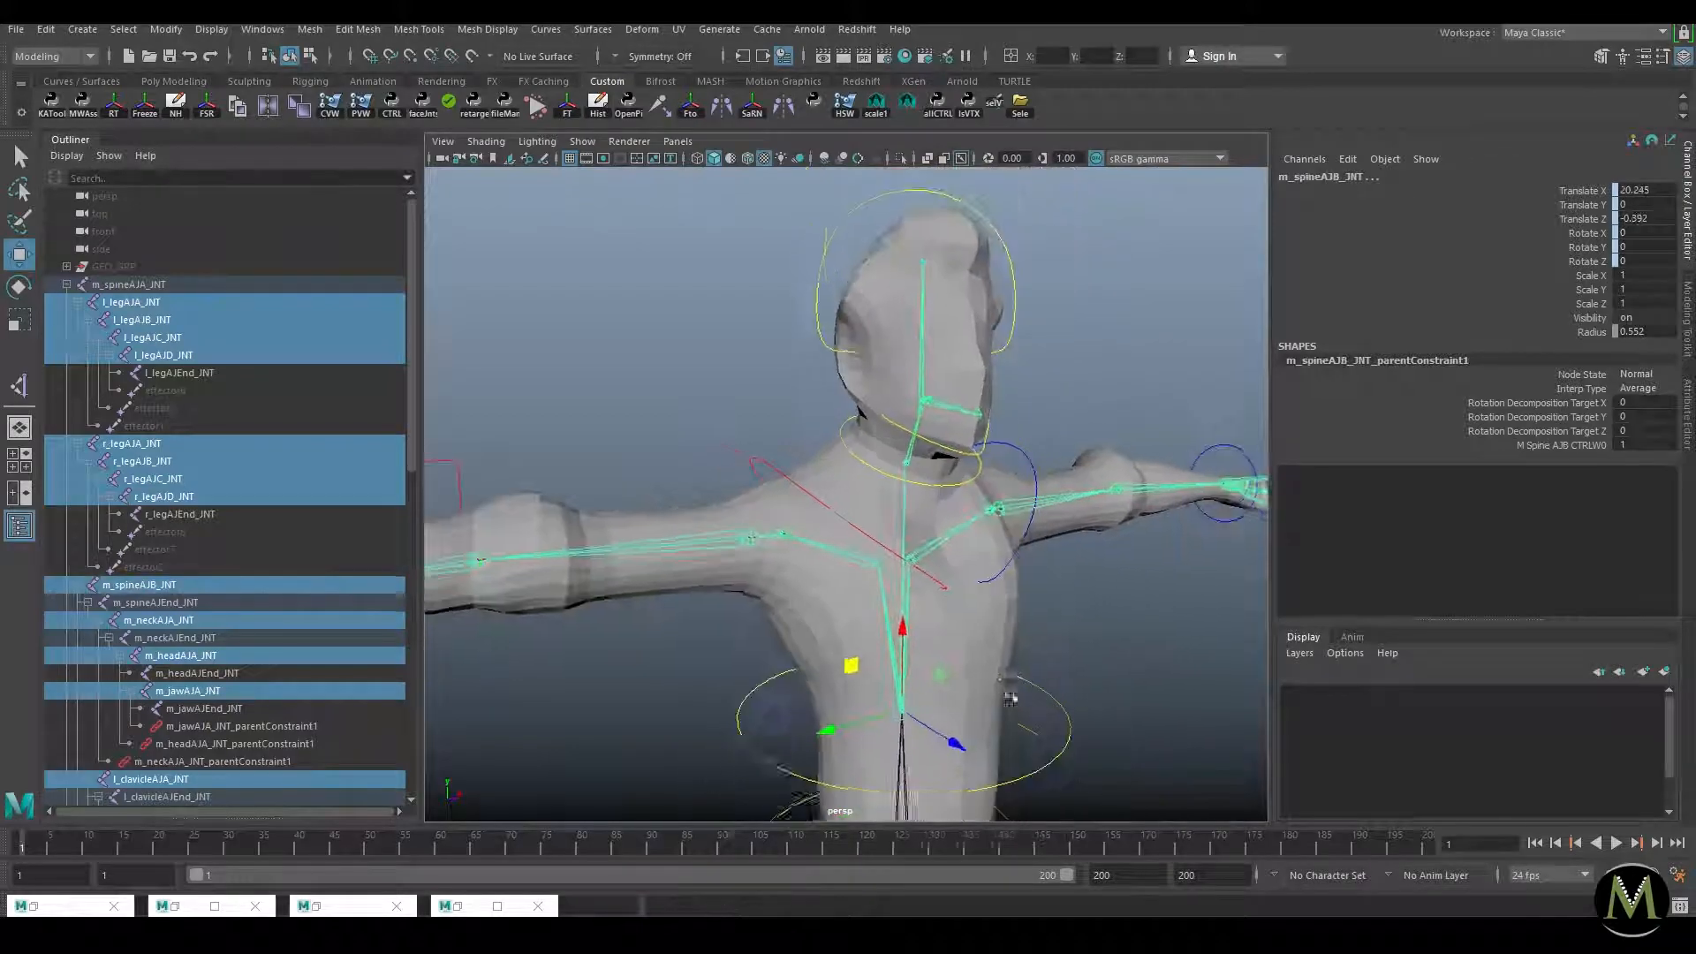
alt+middle_drag(1015, 697, 828, 546)
shift+drag(828, 546, 882, 547)
Step: Add the proxy mesh to the joint selection and set the Bind Skin options to bind to Selected joints
alt+drag(1046, 557, 976, 530)
alt+right_drag(976, 530, 950, 447)
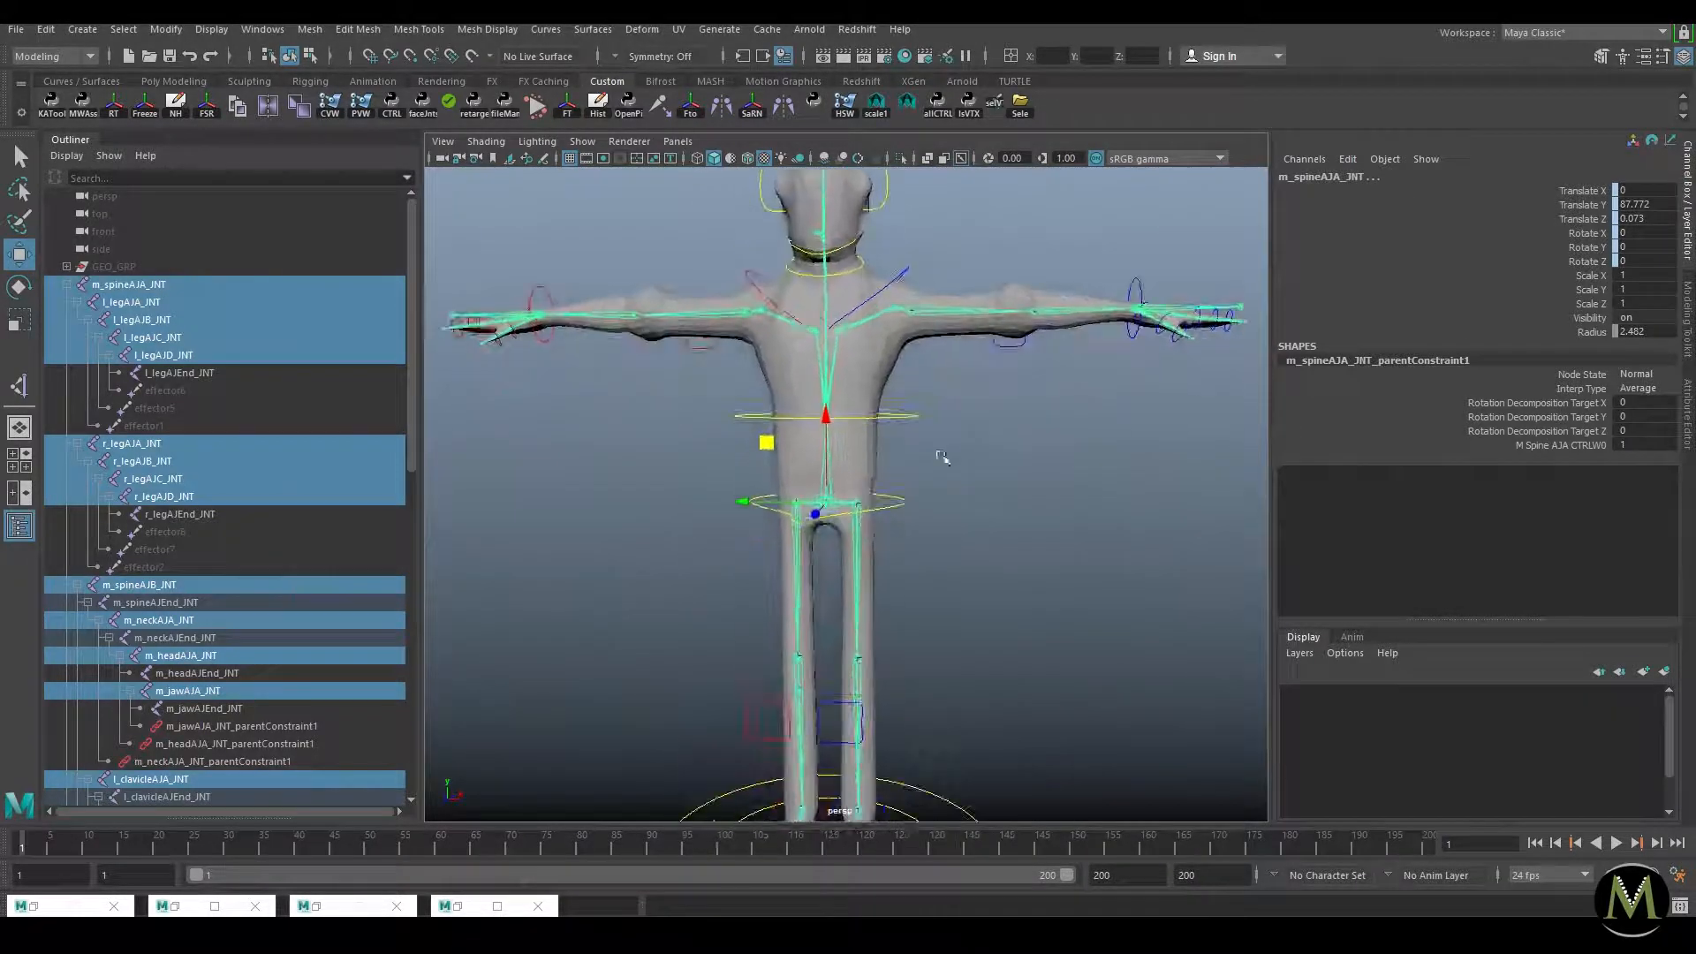
shift+click(877, 460)
key(space)
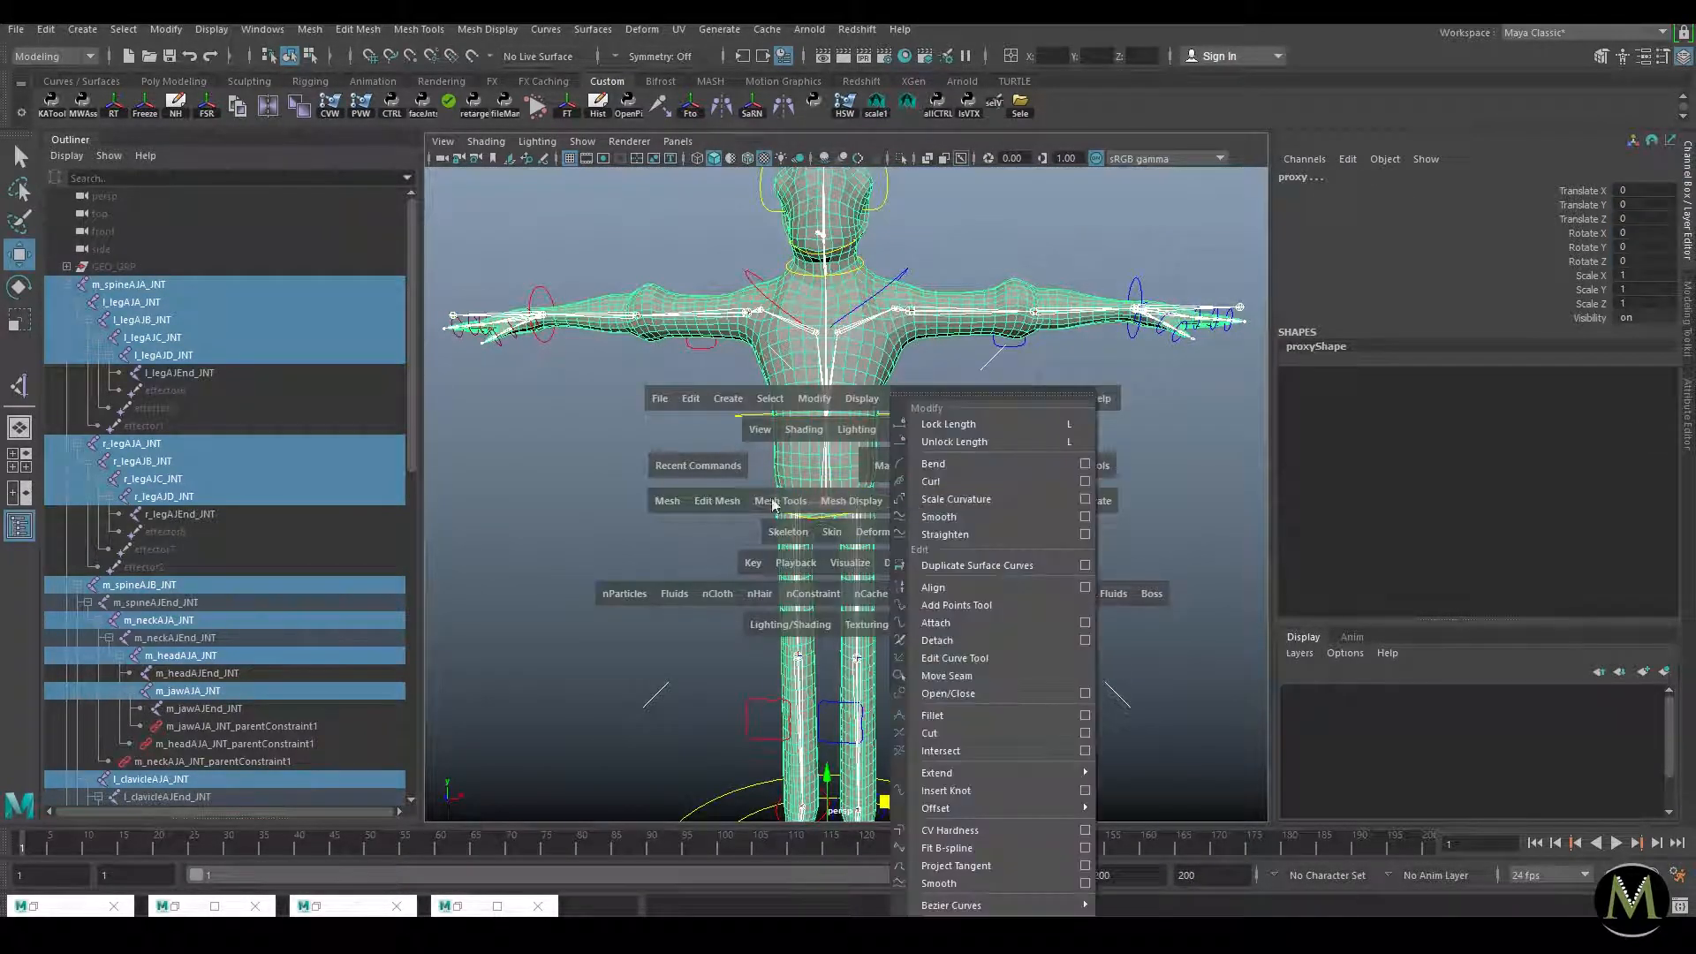
click(832, 531)
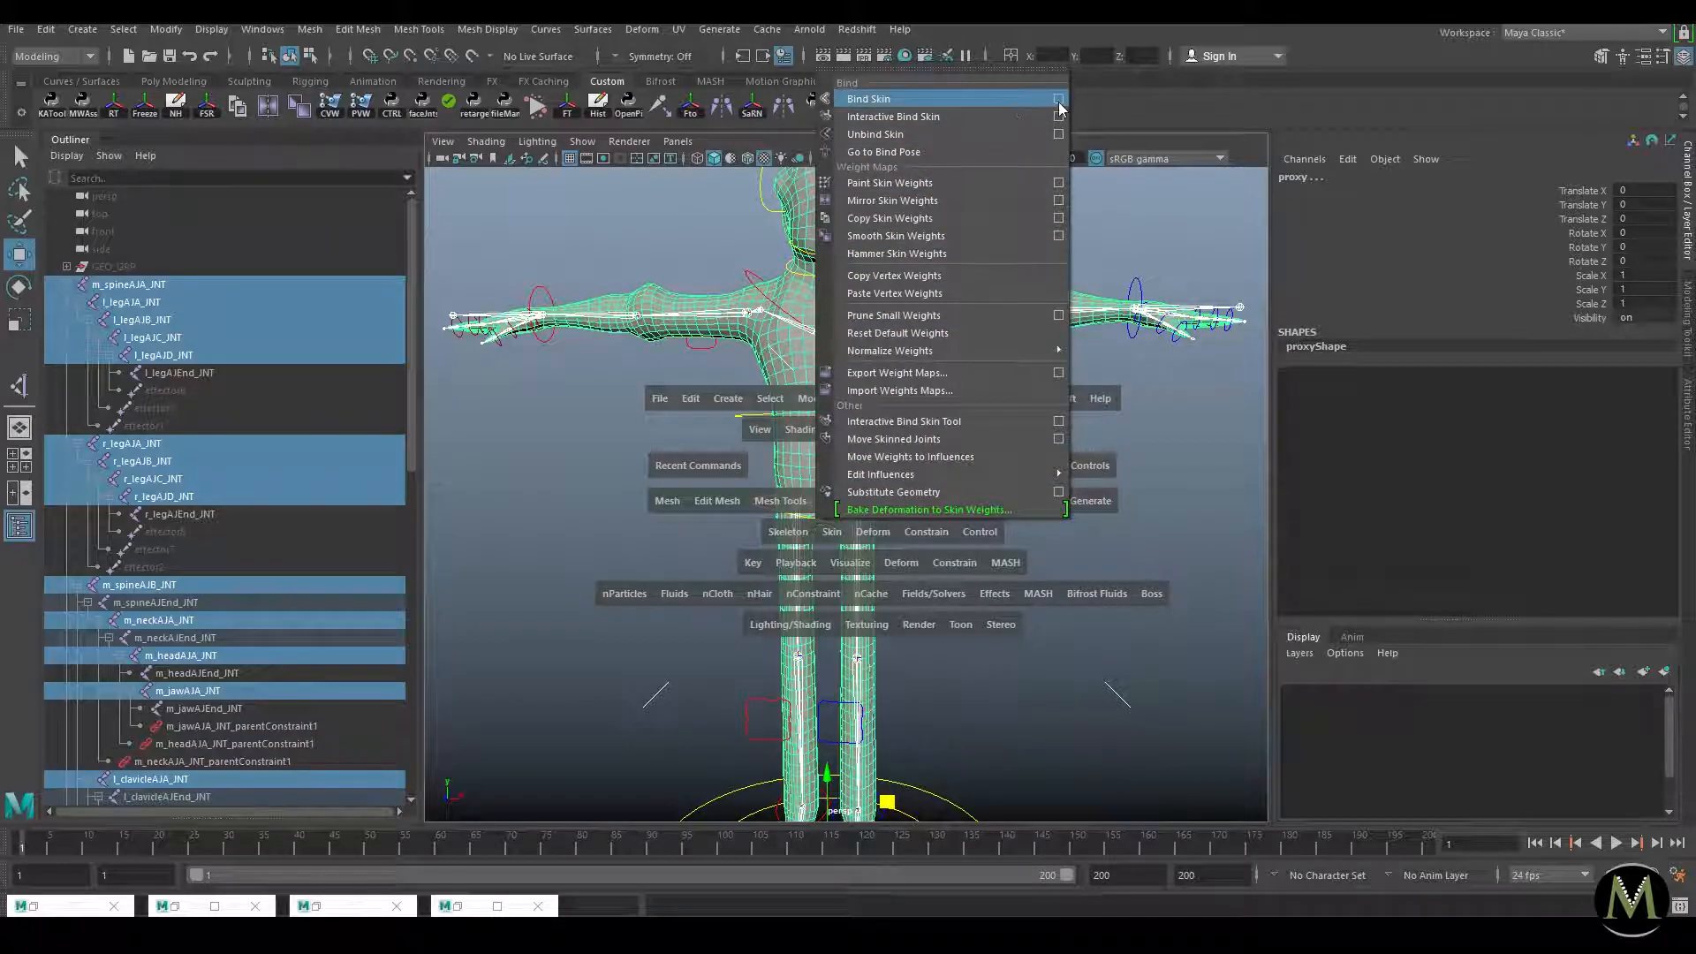
click(1071, 104)
click(1222, 278)
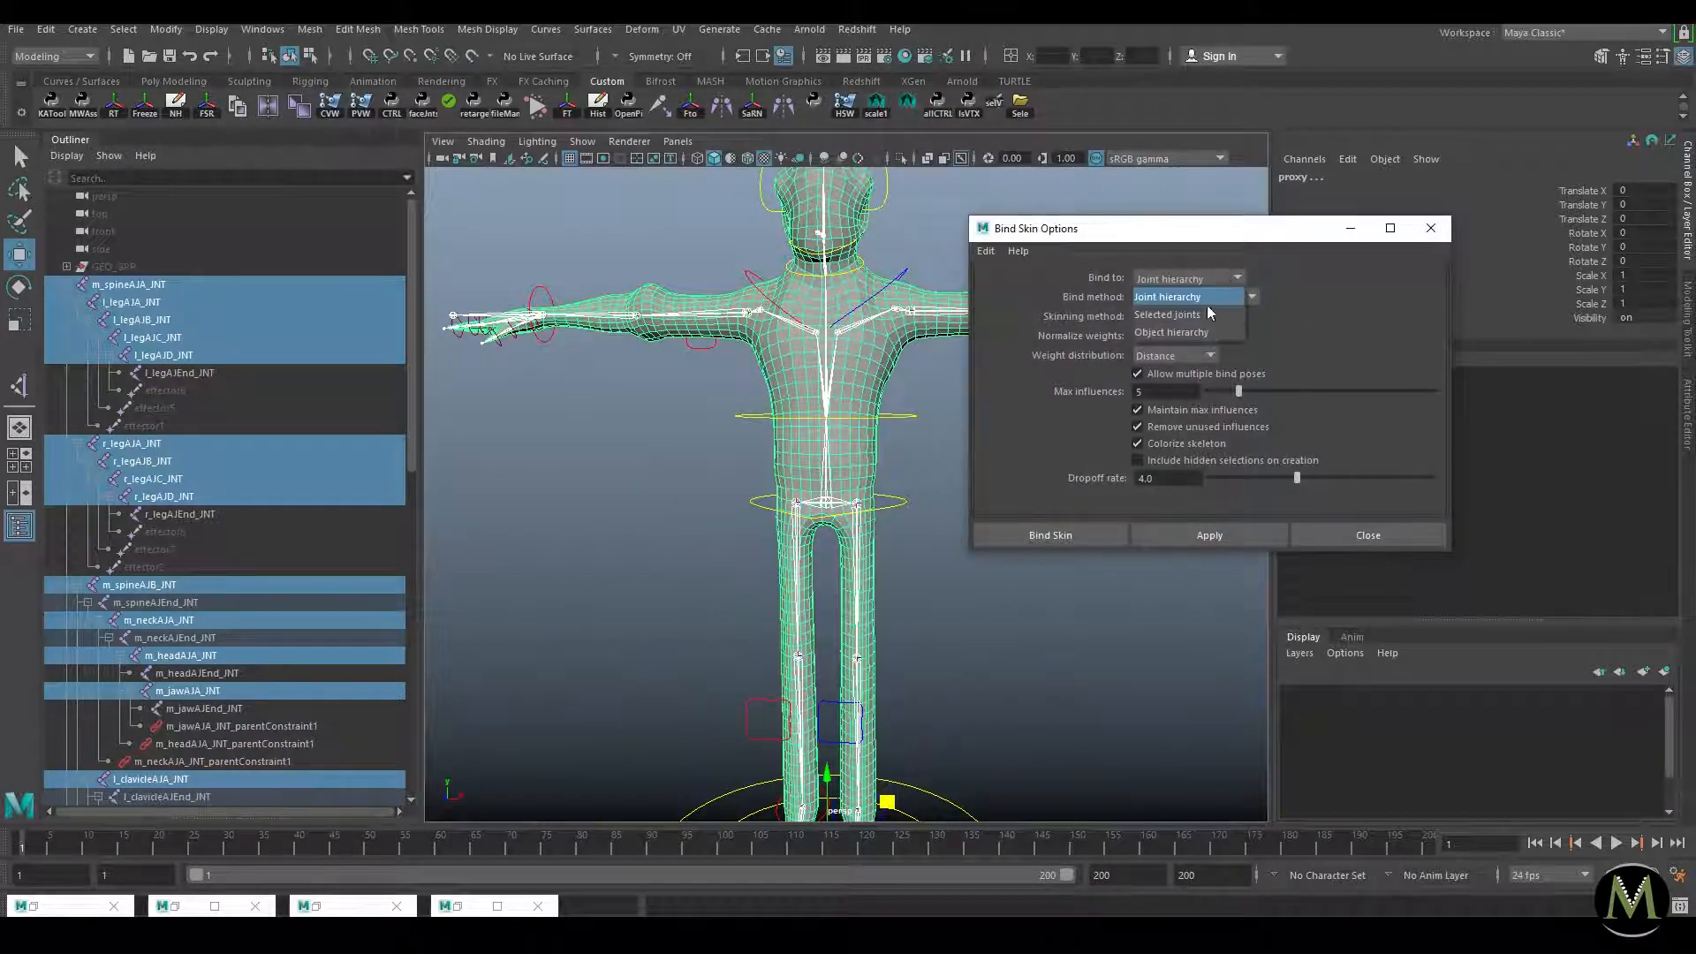
click(1157, 280)
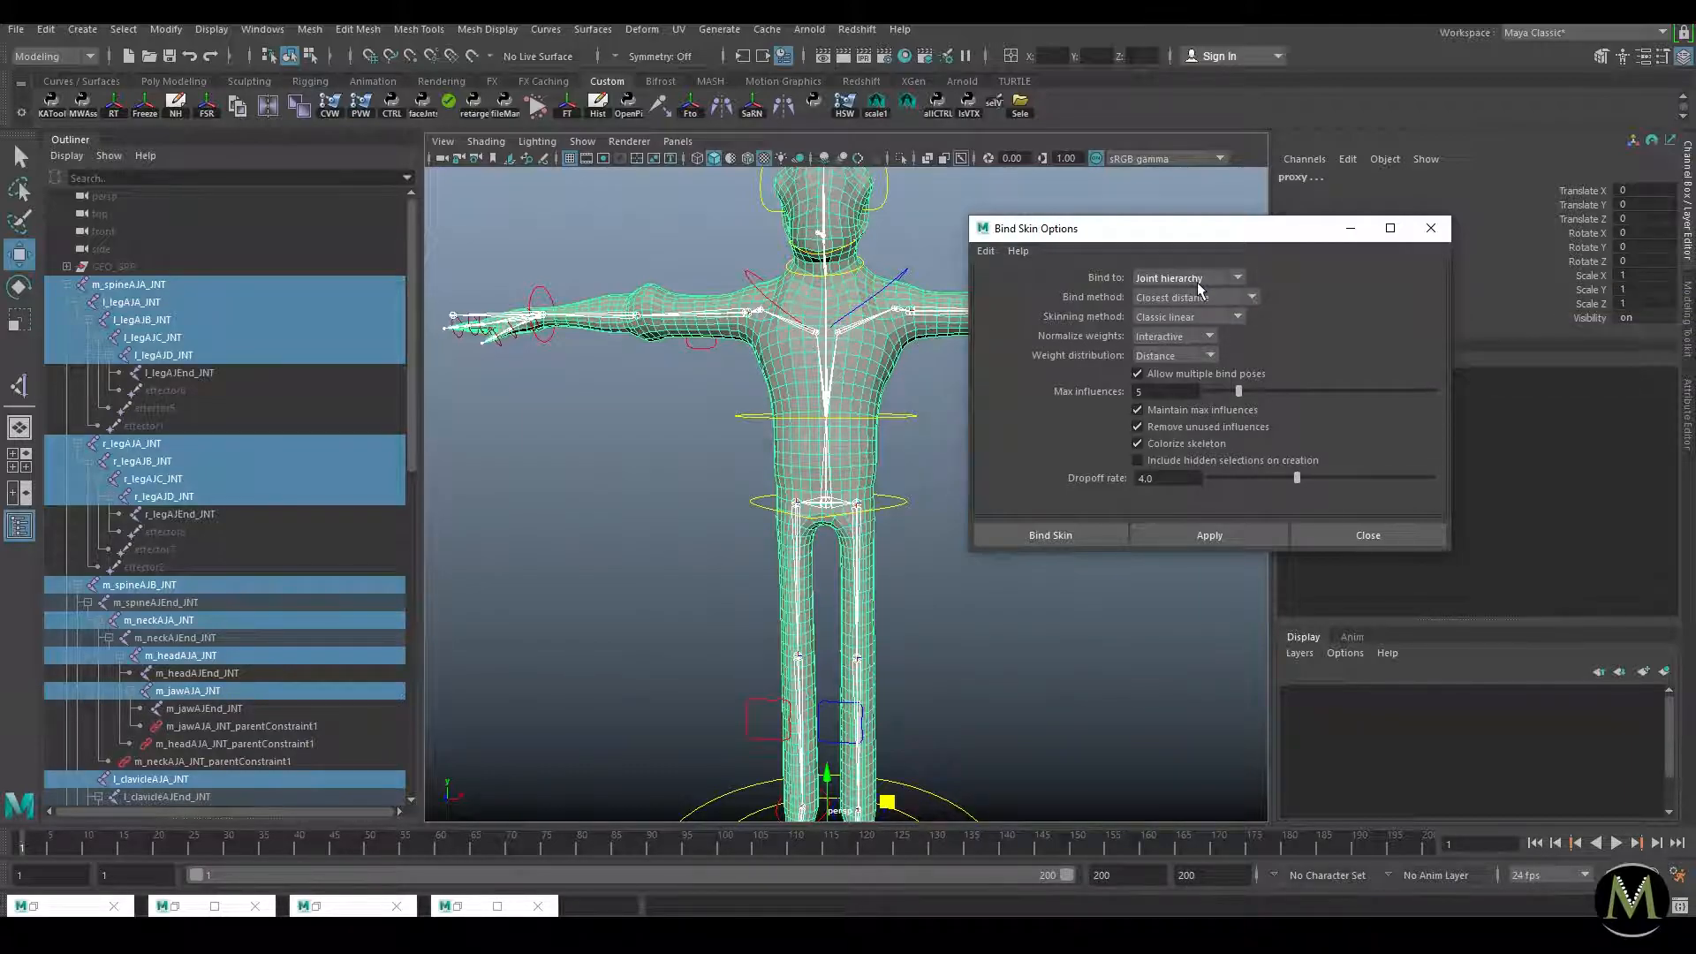
click(1199, 279)
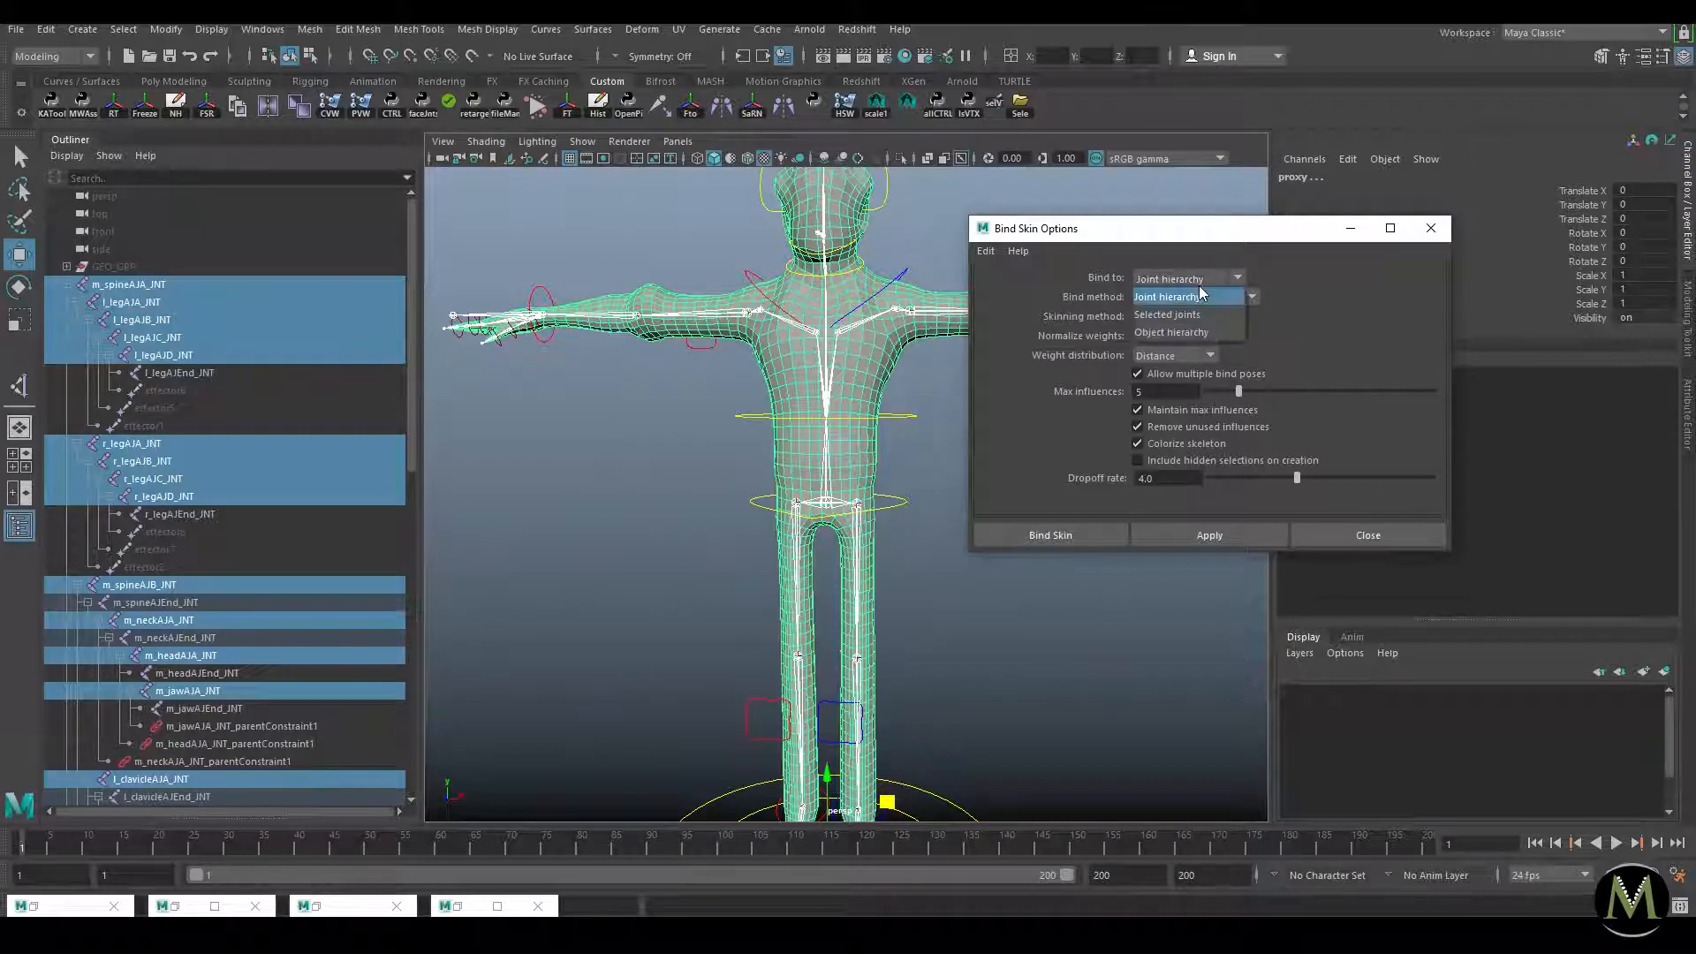
click(1193, 297)
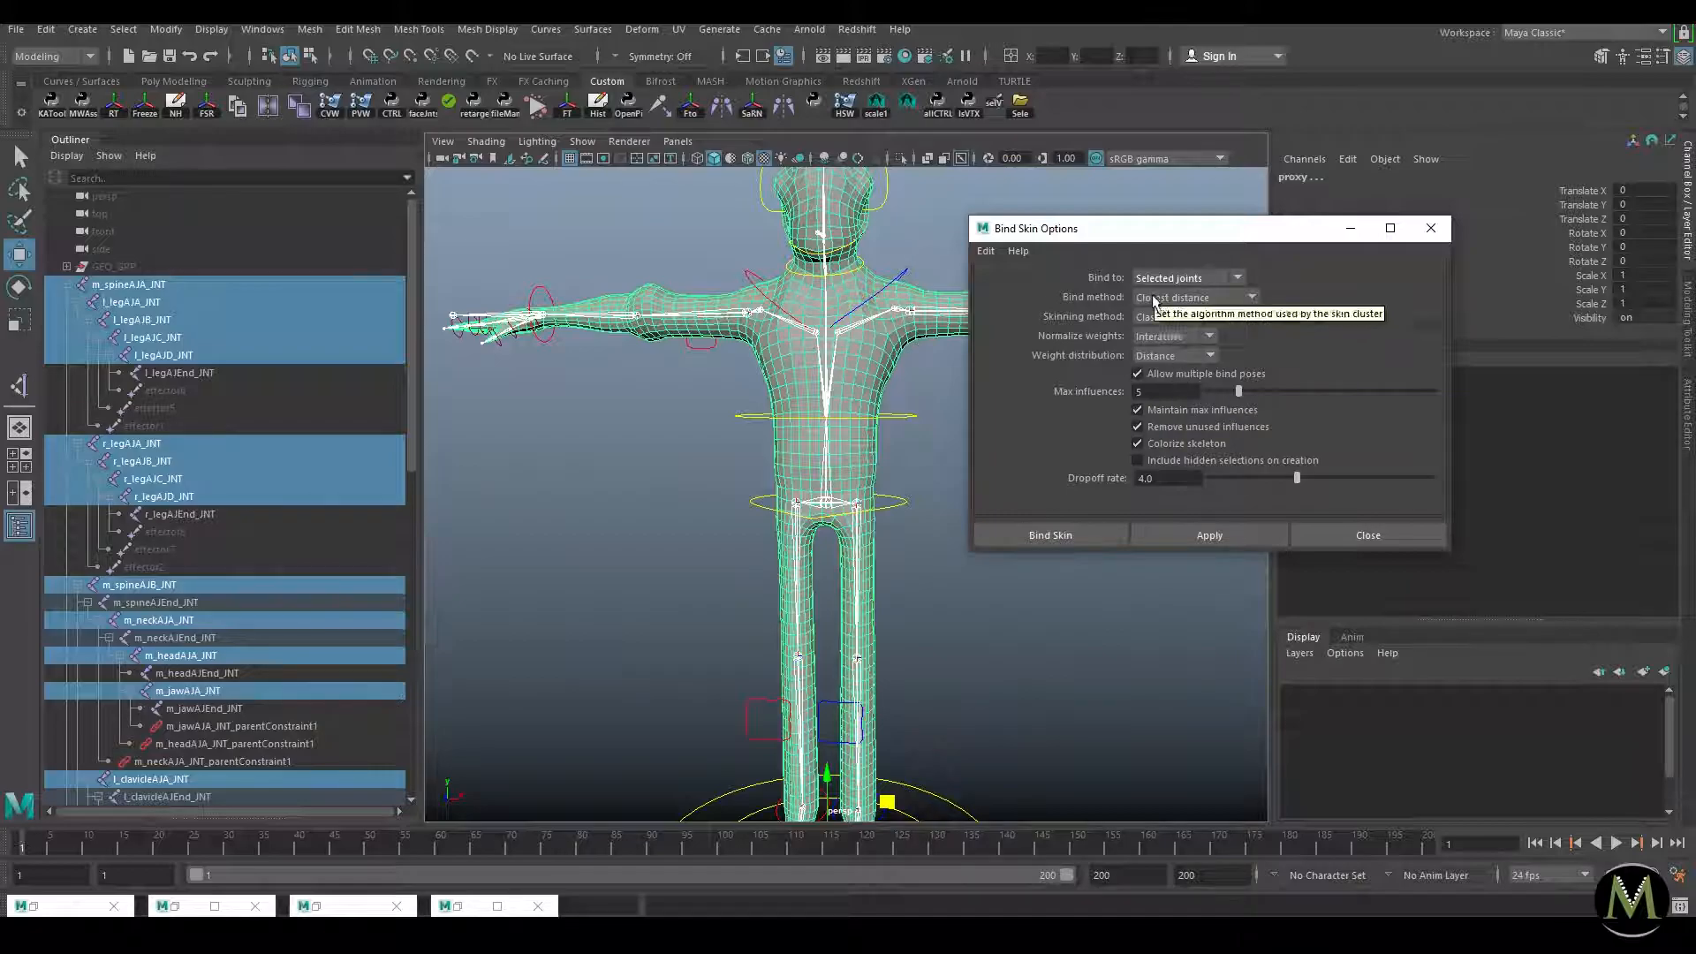
Step: Bind the proxy mesh to the joints with Closest distance, Classic linear skinning and 5 max influences, and close the options
double_click(1158, 391)
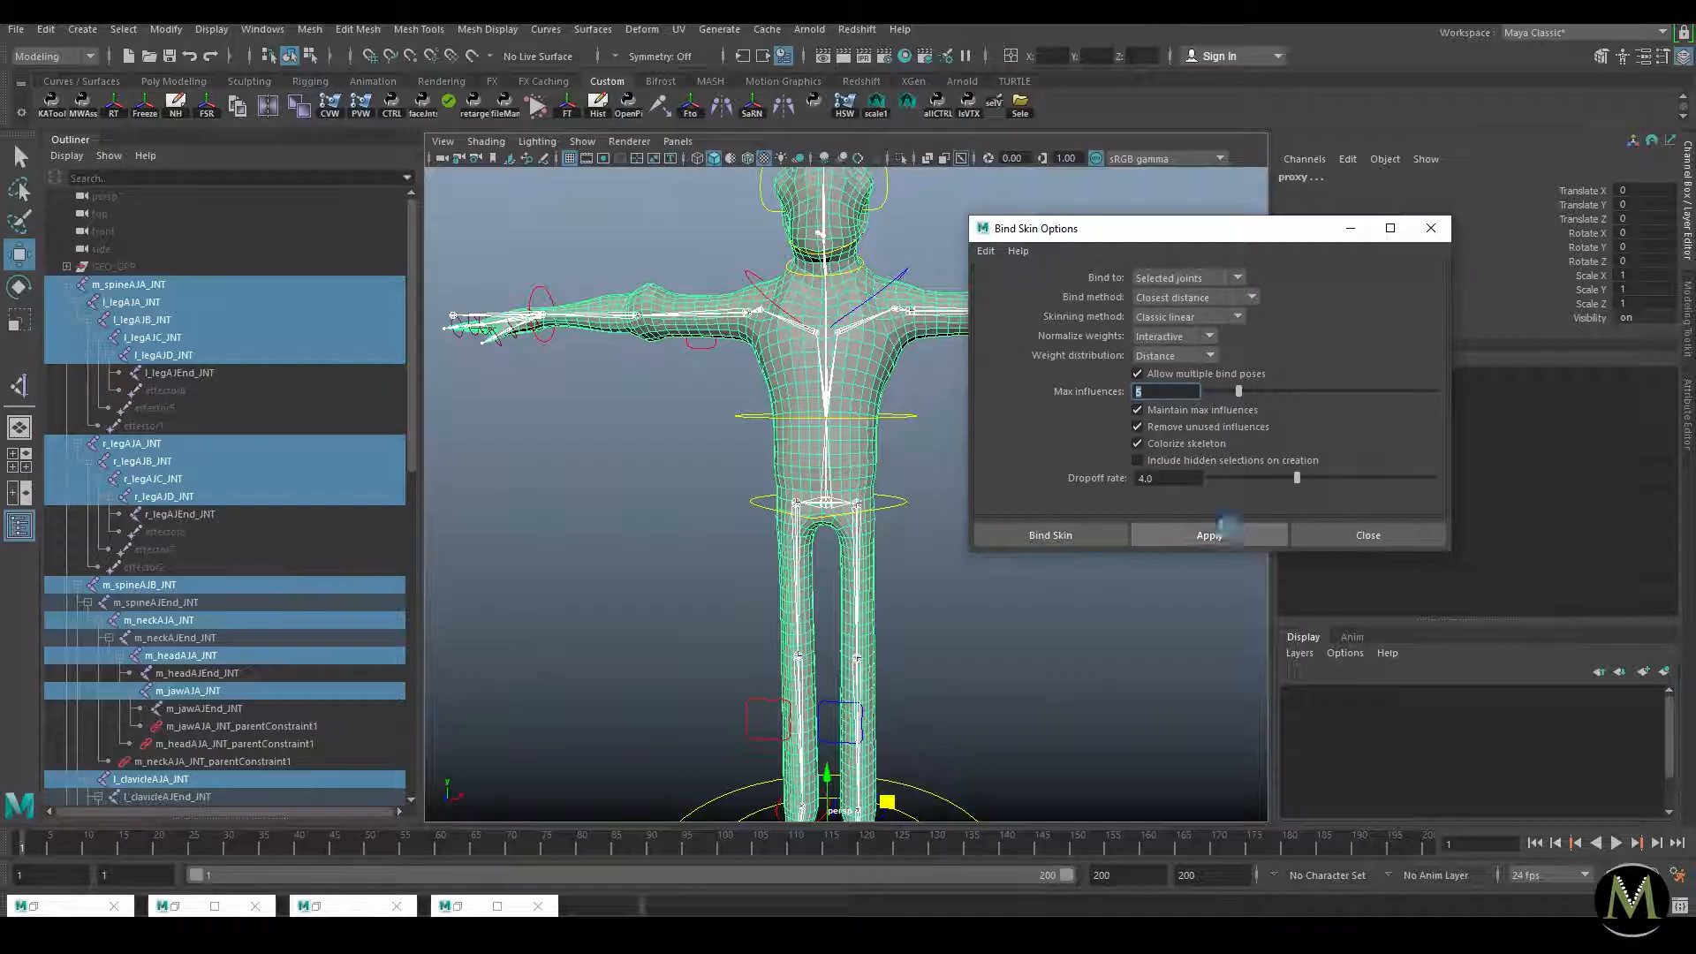
click(1210, 535)
click(1369, 534)
click(950, 676)
Step: Move the left leg control sideways about 29 units to test how the proxy mesh follows the rig
alt+middle_drag(952, 746, 959, 628)
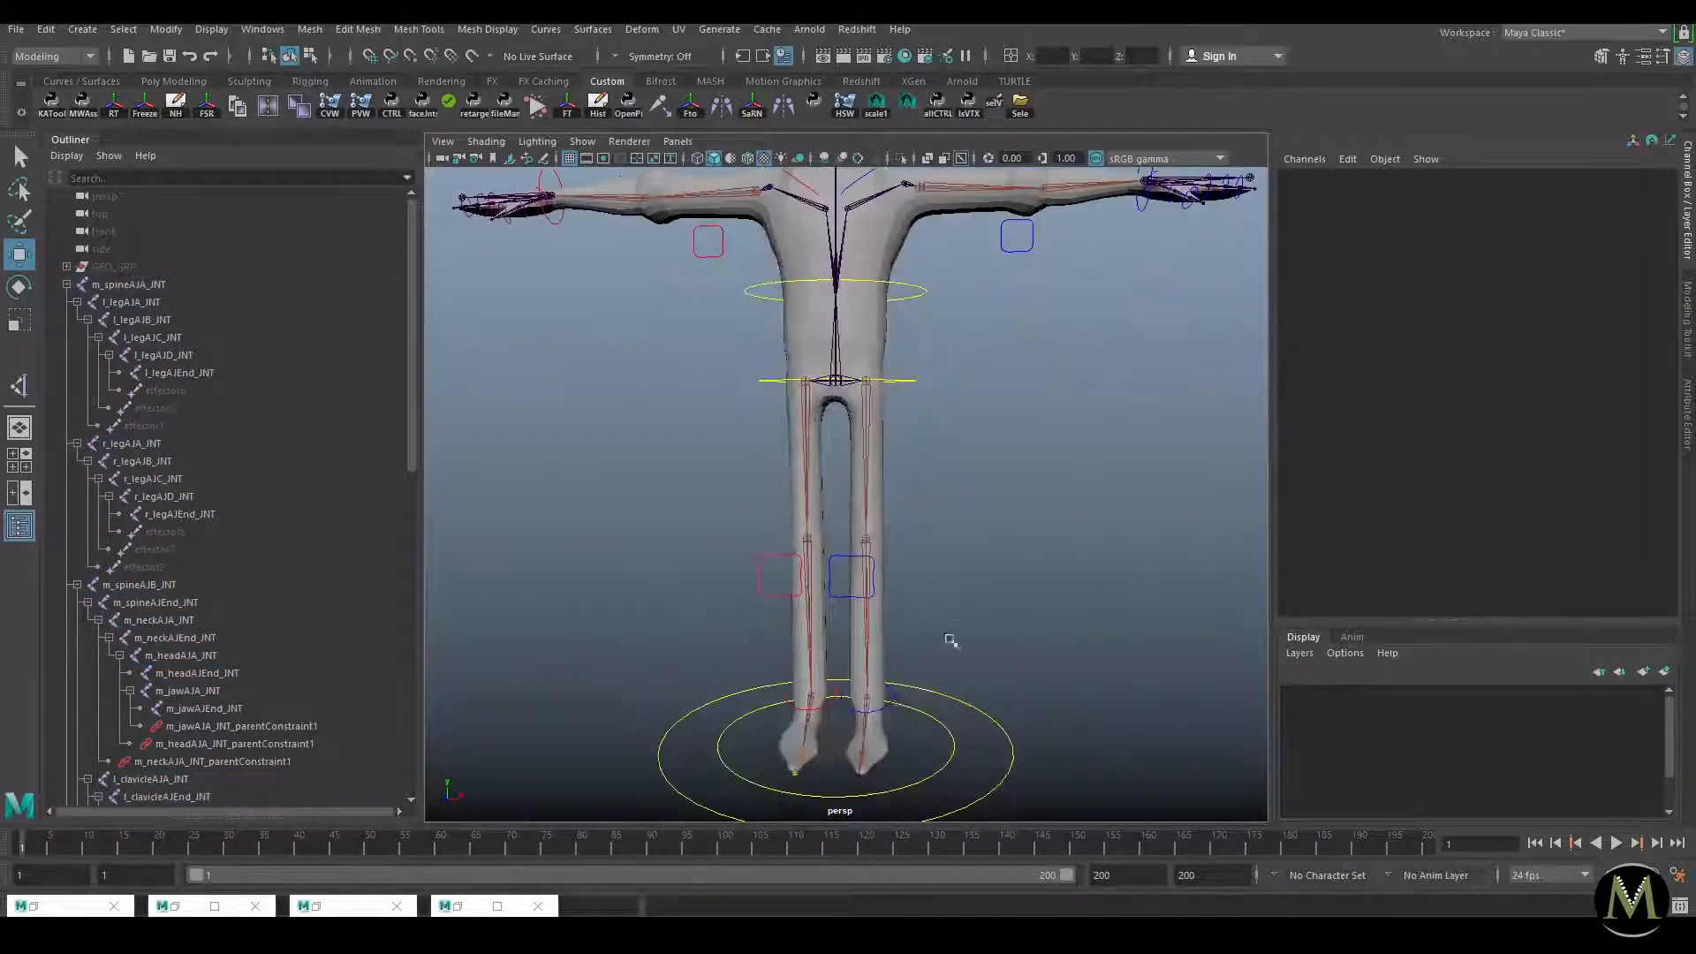
click(893, 704)
middle_drag(892, 704, 1066, 632)
key(ctrl+z)
click(877, 492)
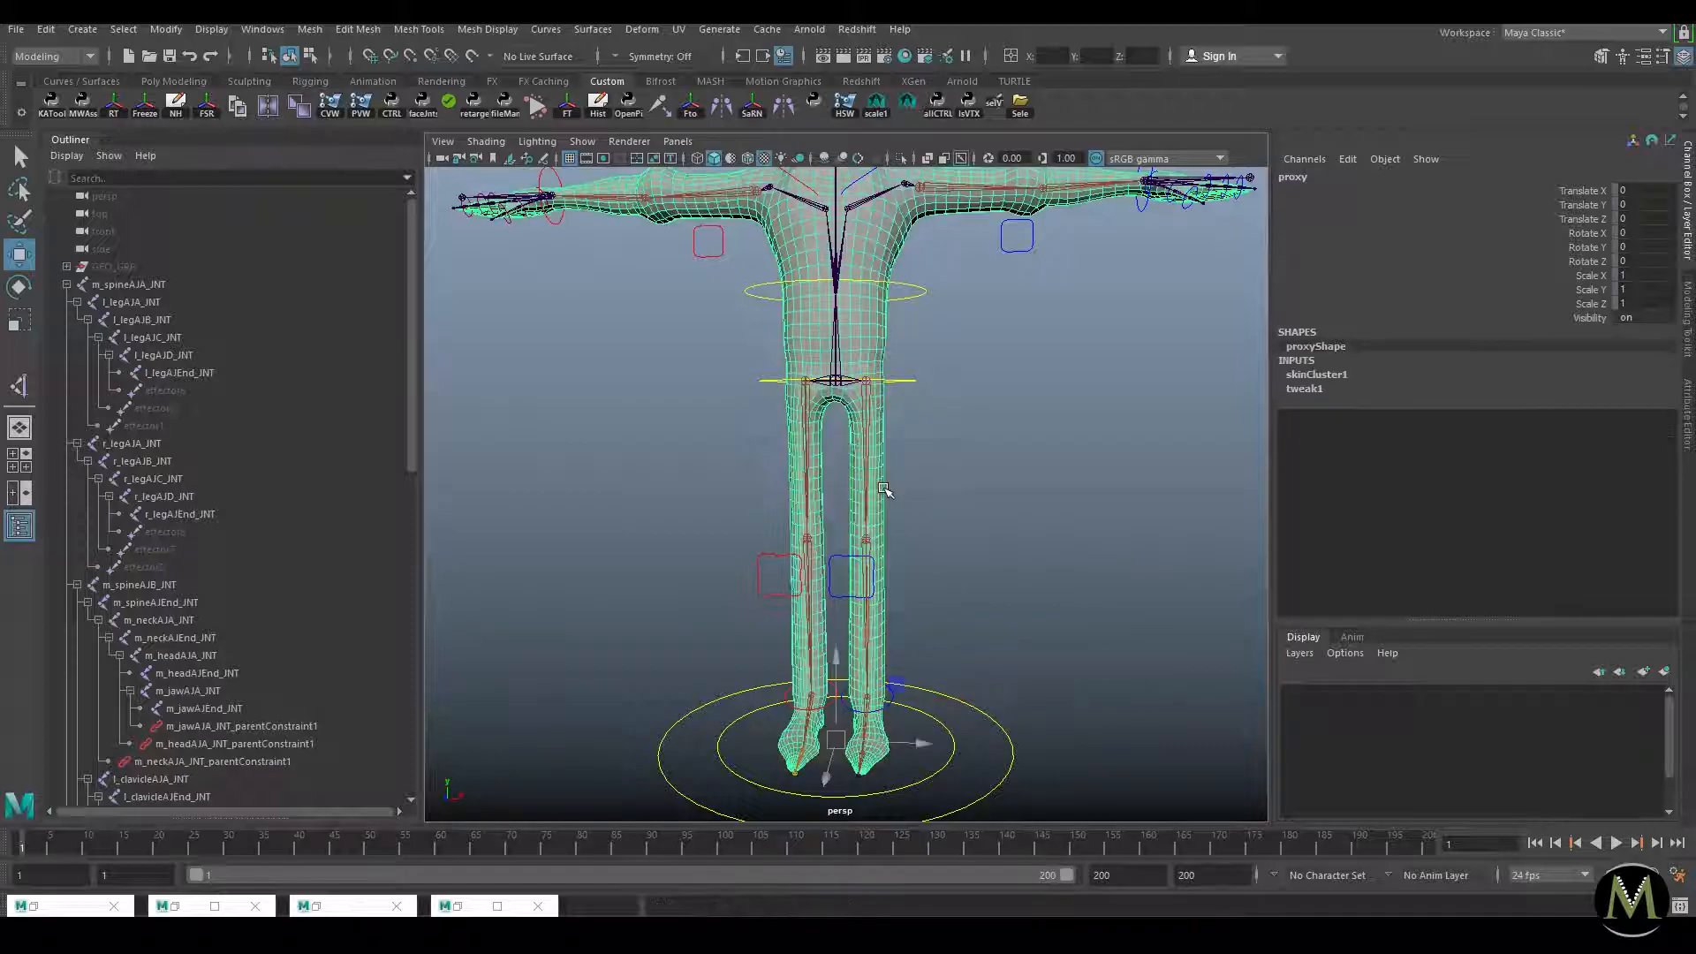
click(885, 701)
middle_drag(885, 701, 1019, 693)
Step: Select the proxy mesh and prune its small skin weights below 0.01
click(932, 599)
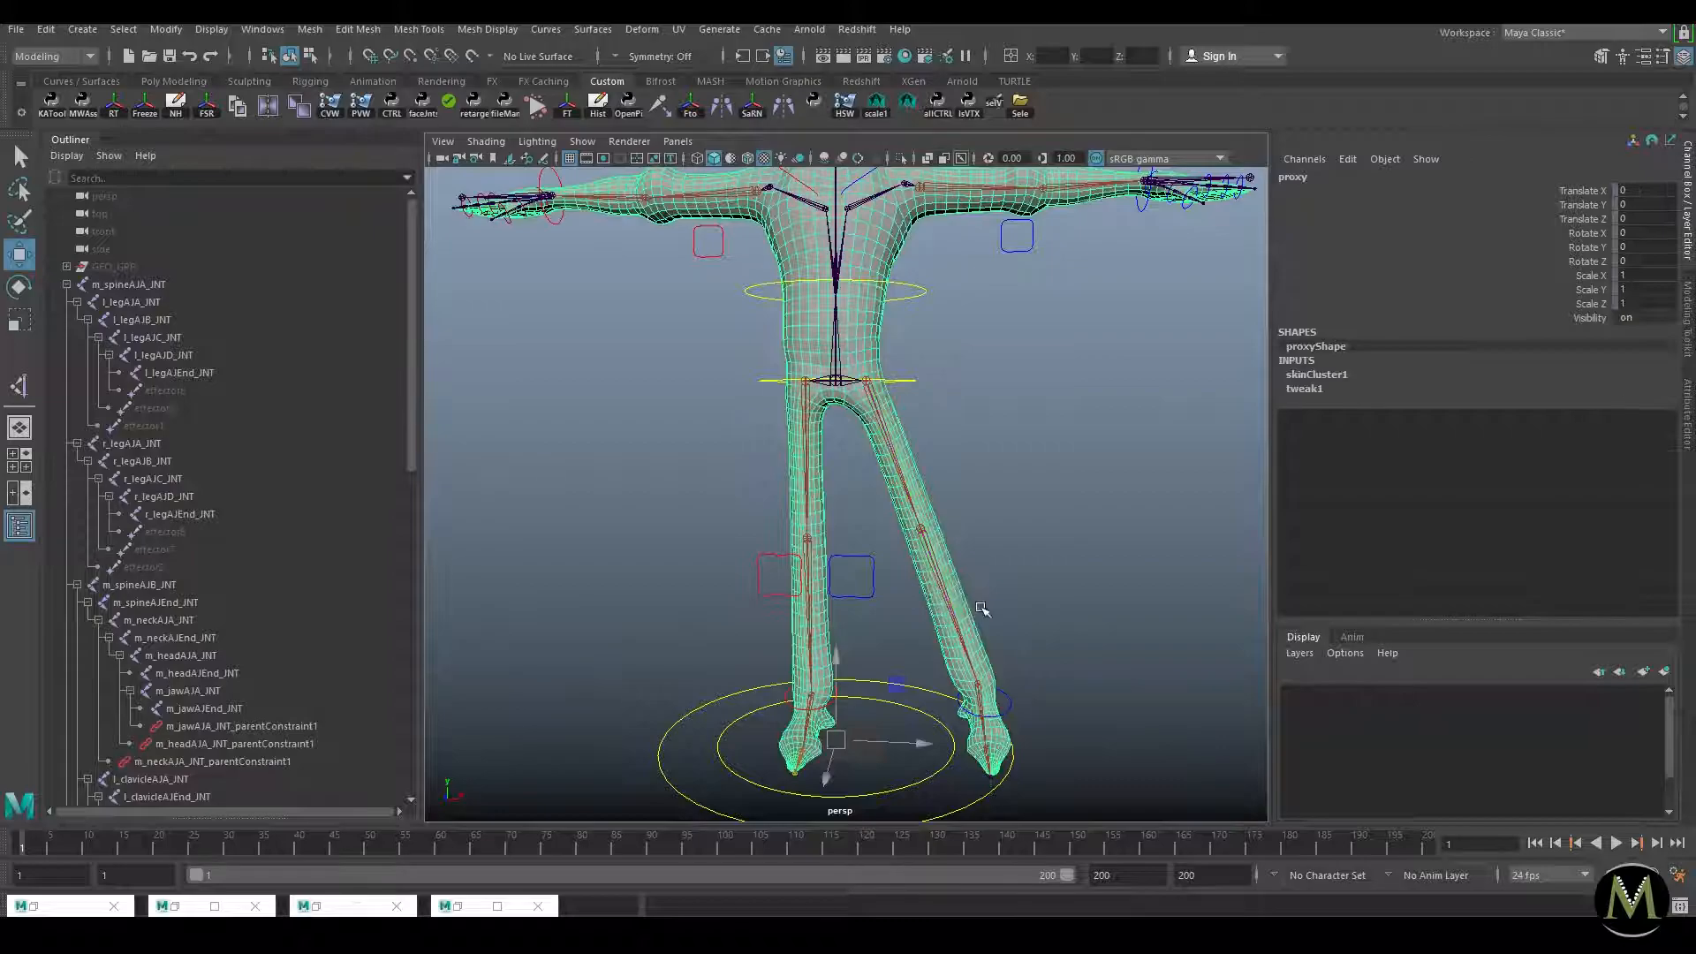
key(space)
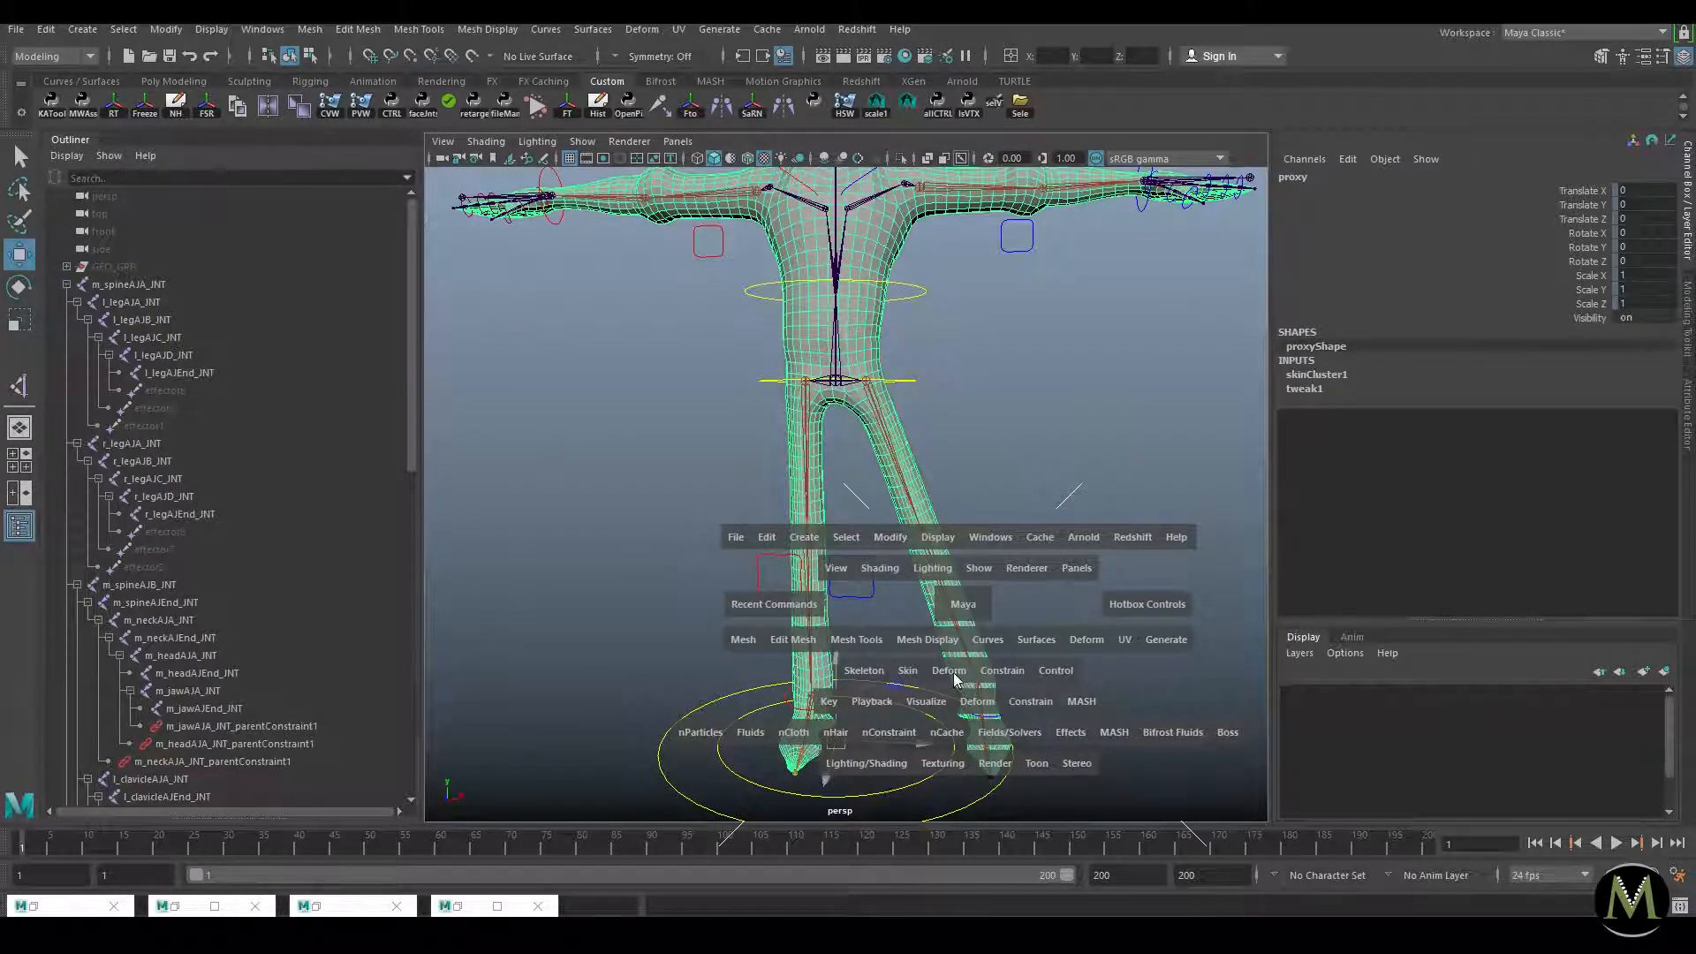
click(909, 671)
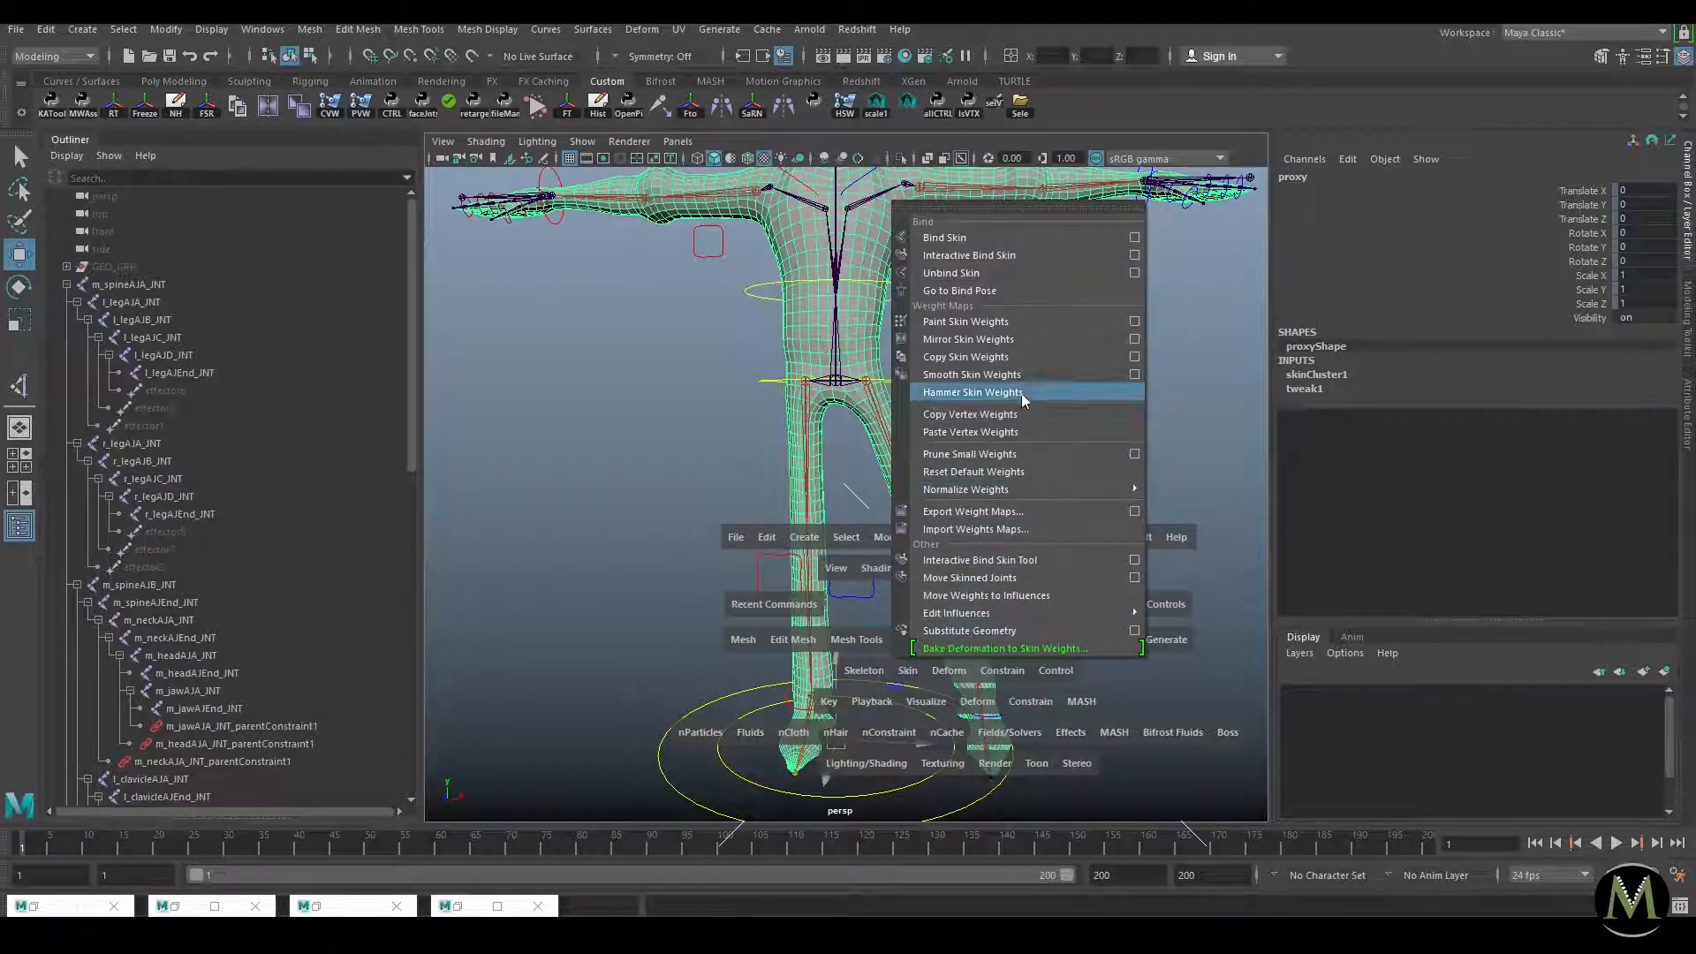
click(1134, 453)
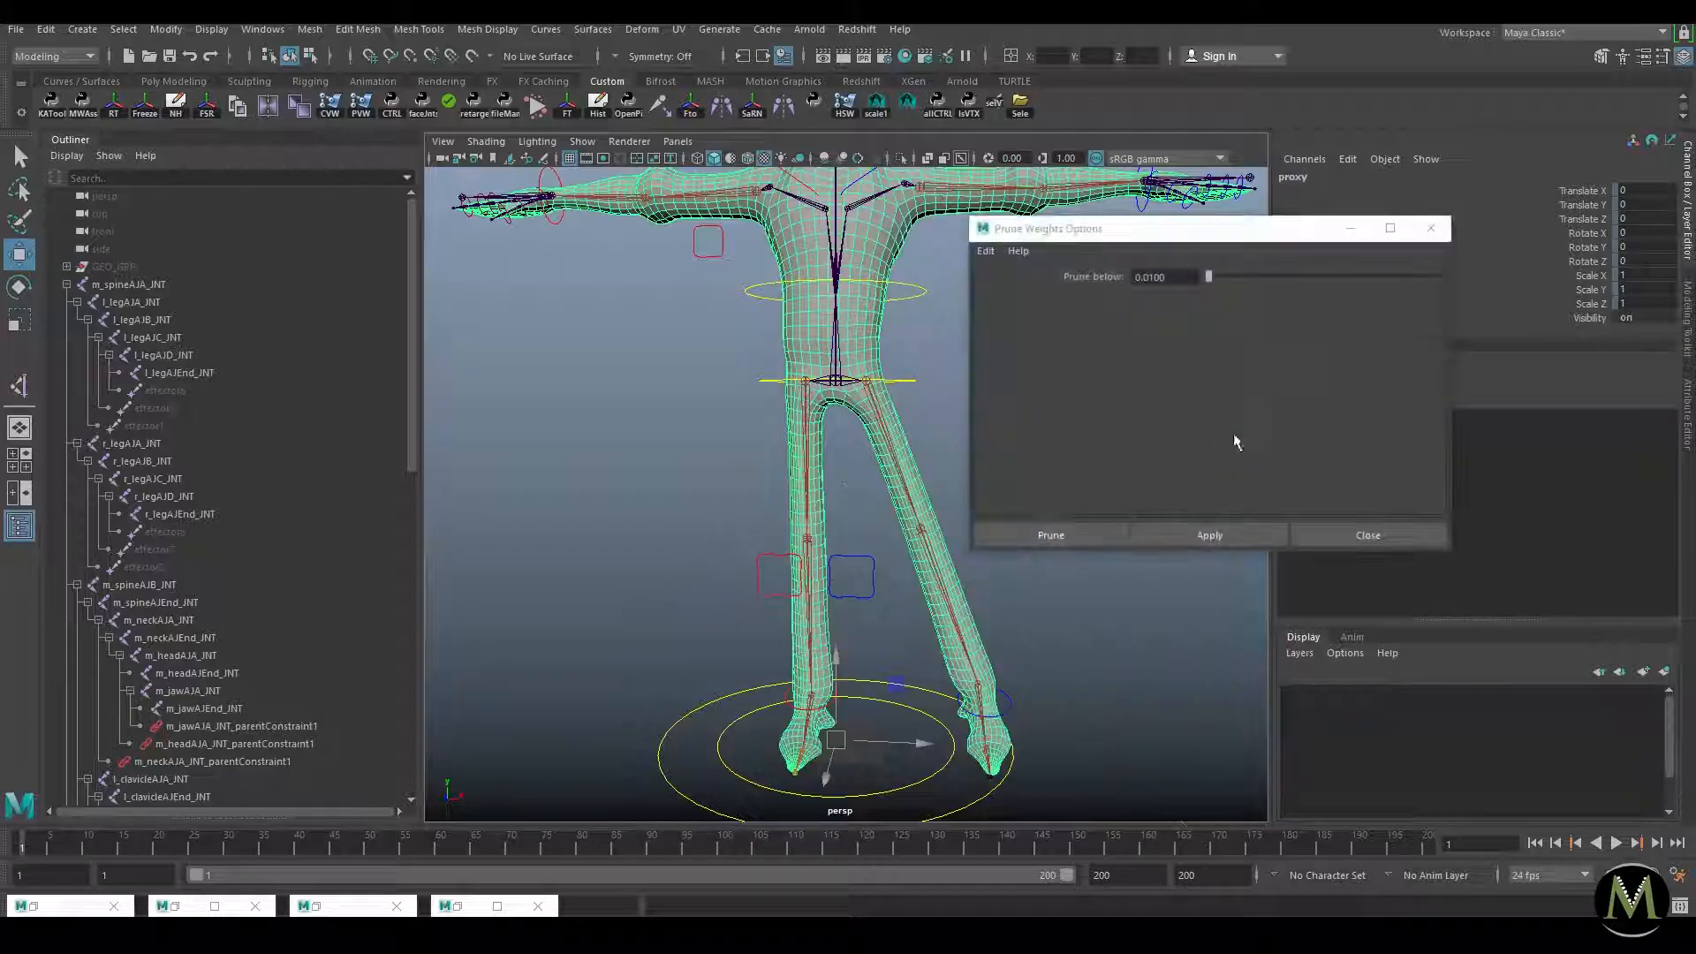
click(1190, 530)
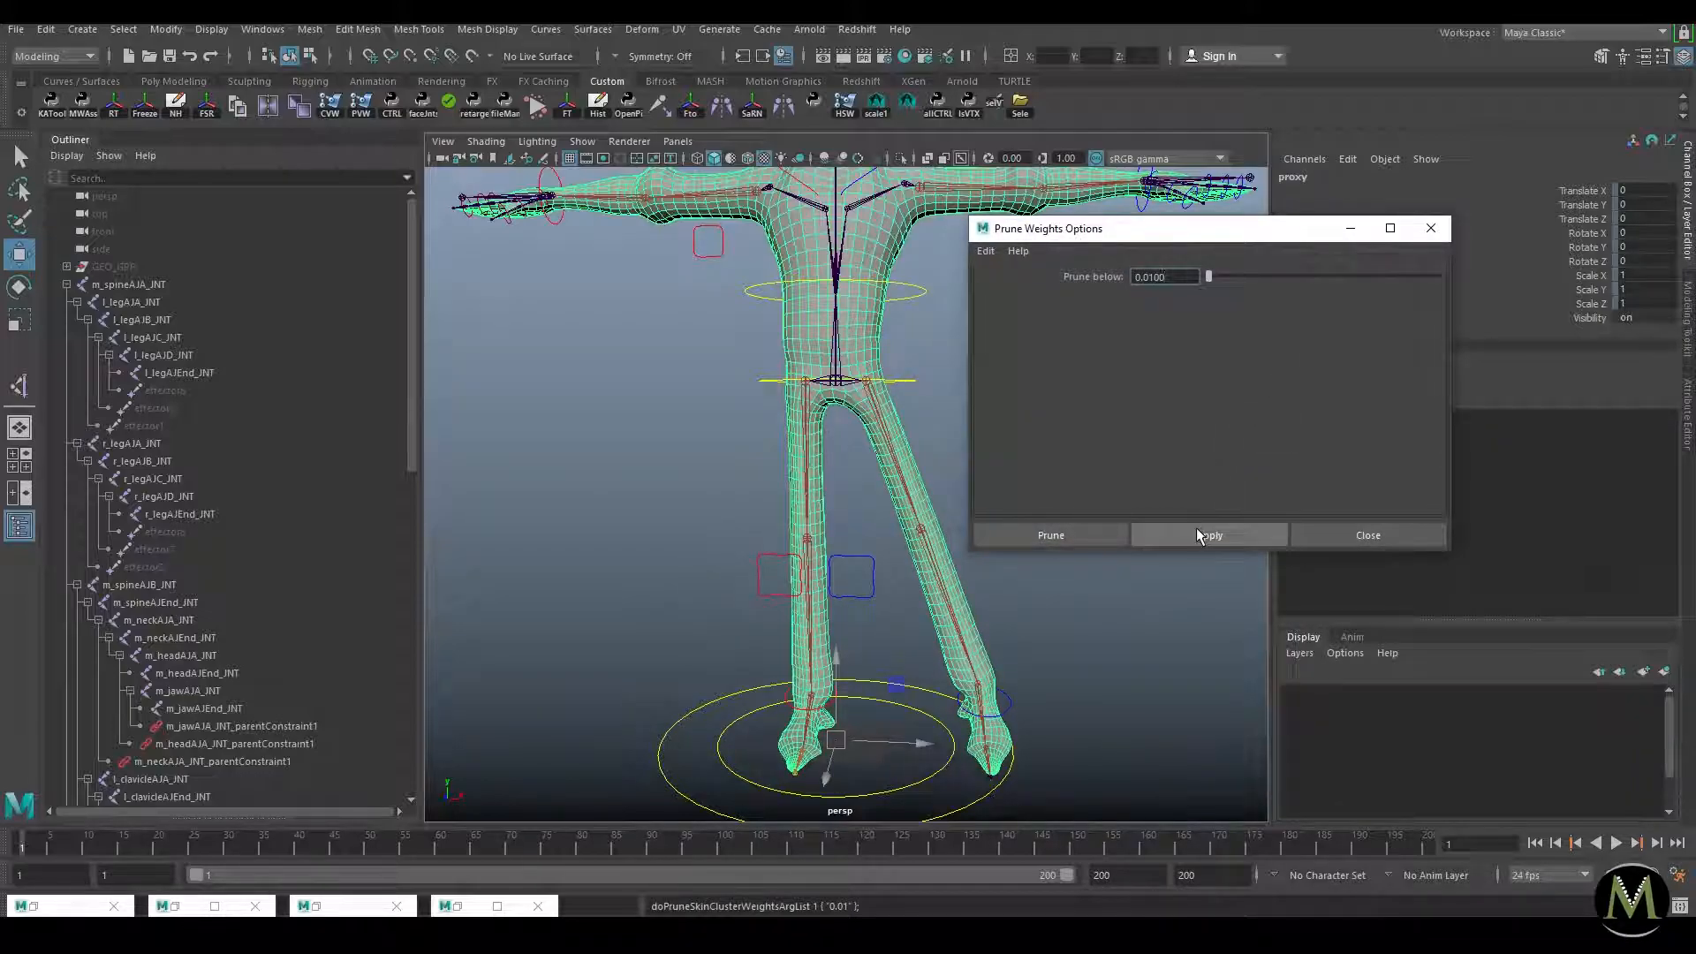
Step: Prune the proxy mesh's small weights again with thresholds of 0.0389 and 0.1206
click(1223, 534)
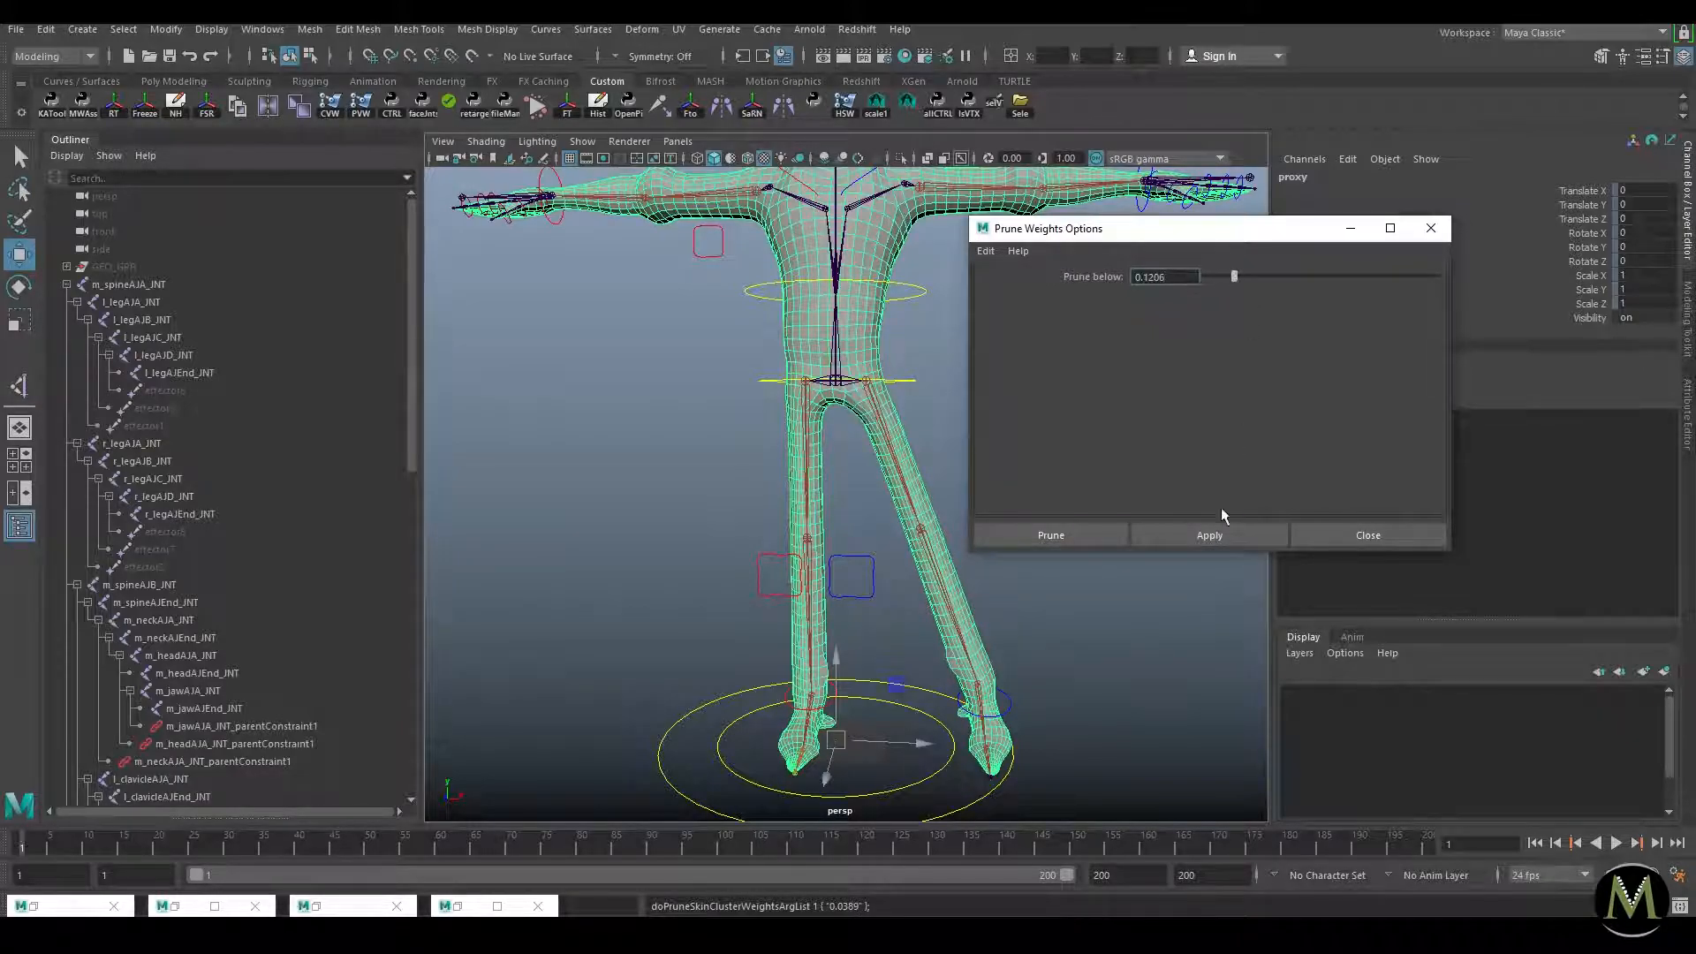
click(1219, 529)
click(1137, 279)
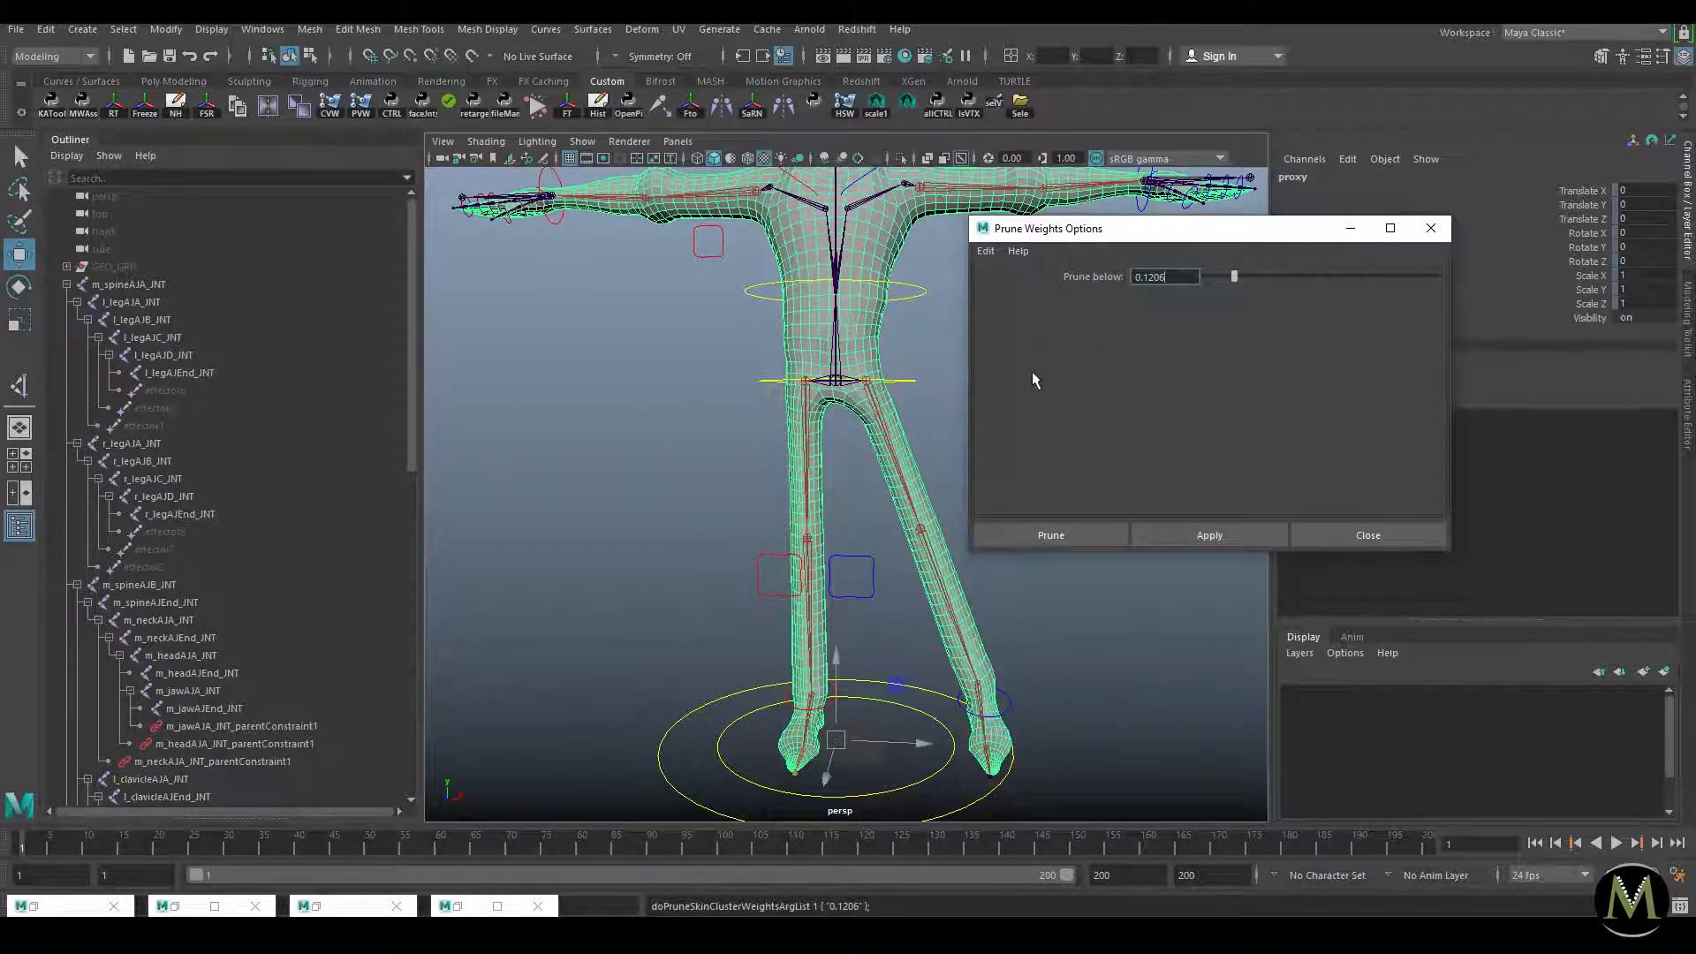
Step: Raise the left leg control about 19 units to check how the knee and foot deform
alt+middle_drag(903, 642, 907, 568)
alt+right_drag(906, 568, 972, 635)
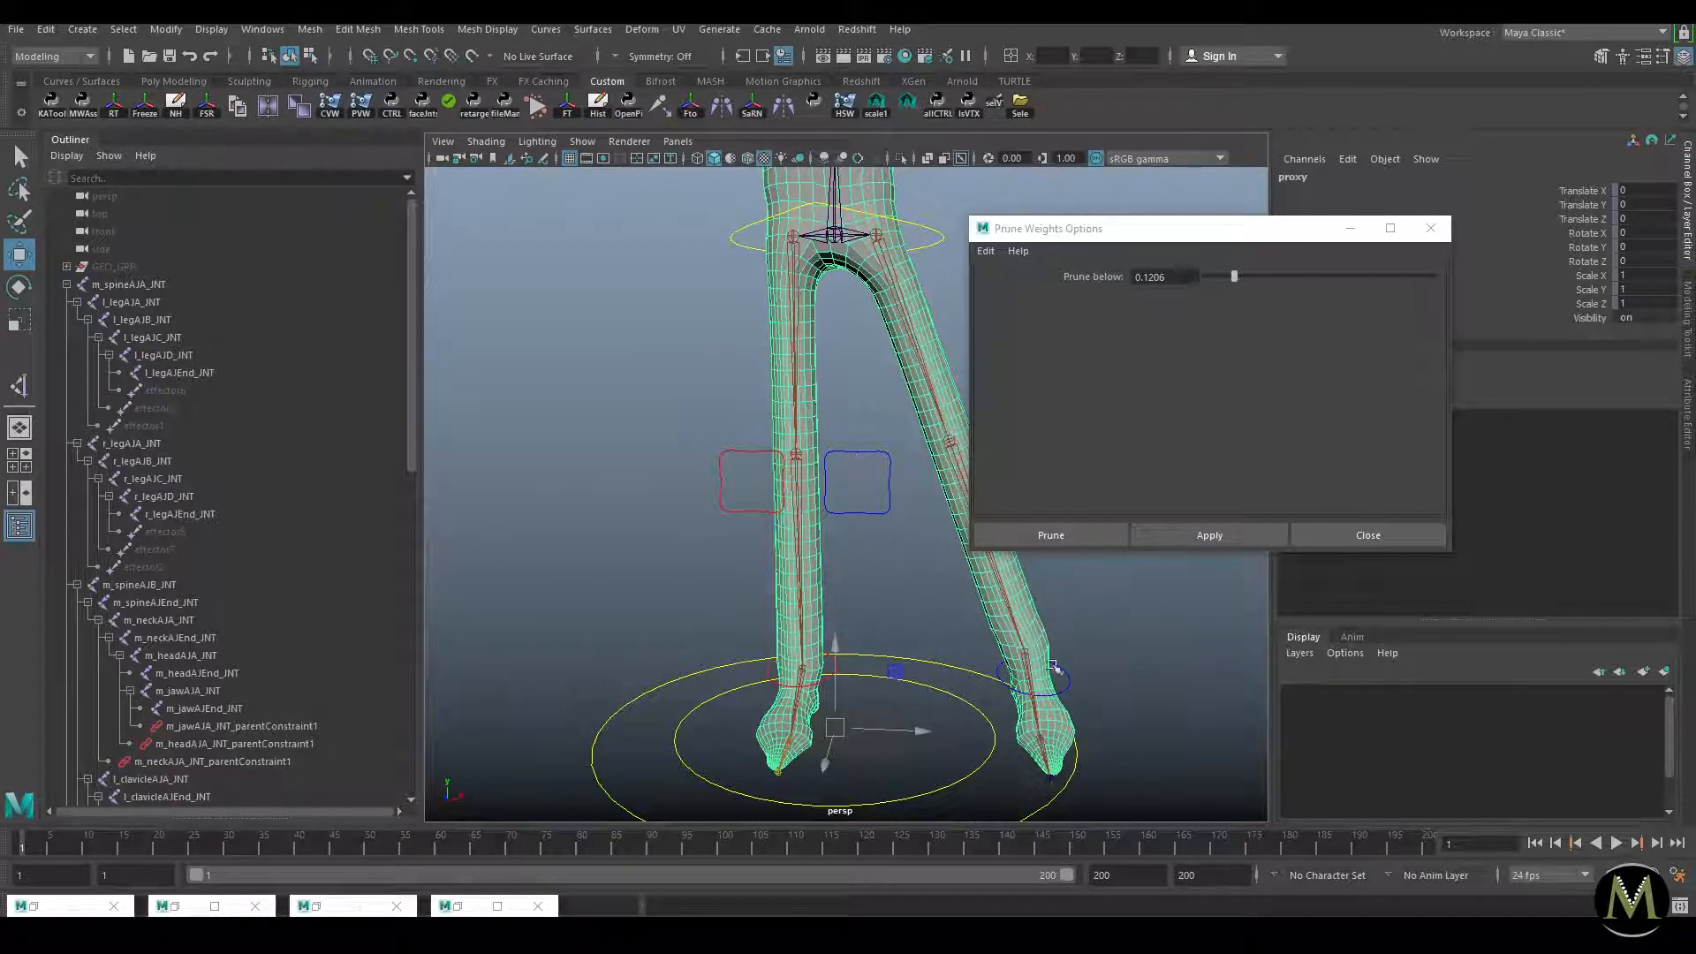
scroll(866, 401, down, 10)
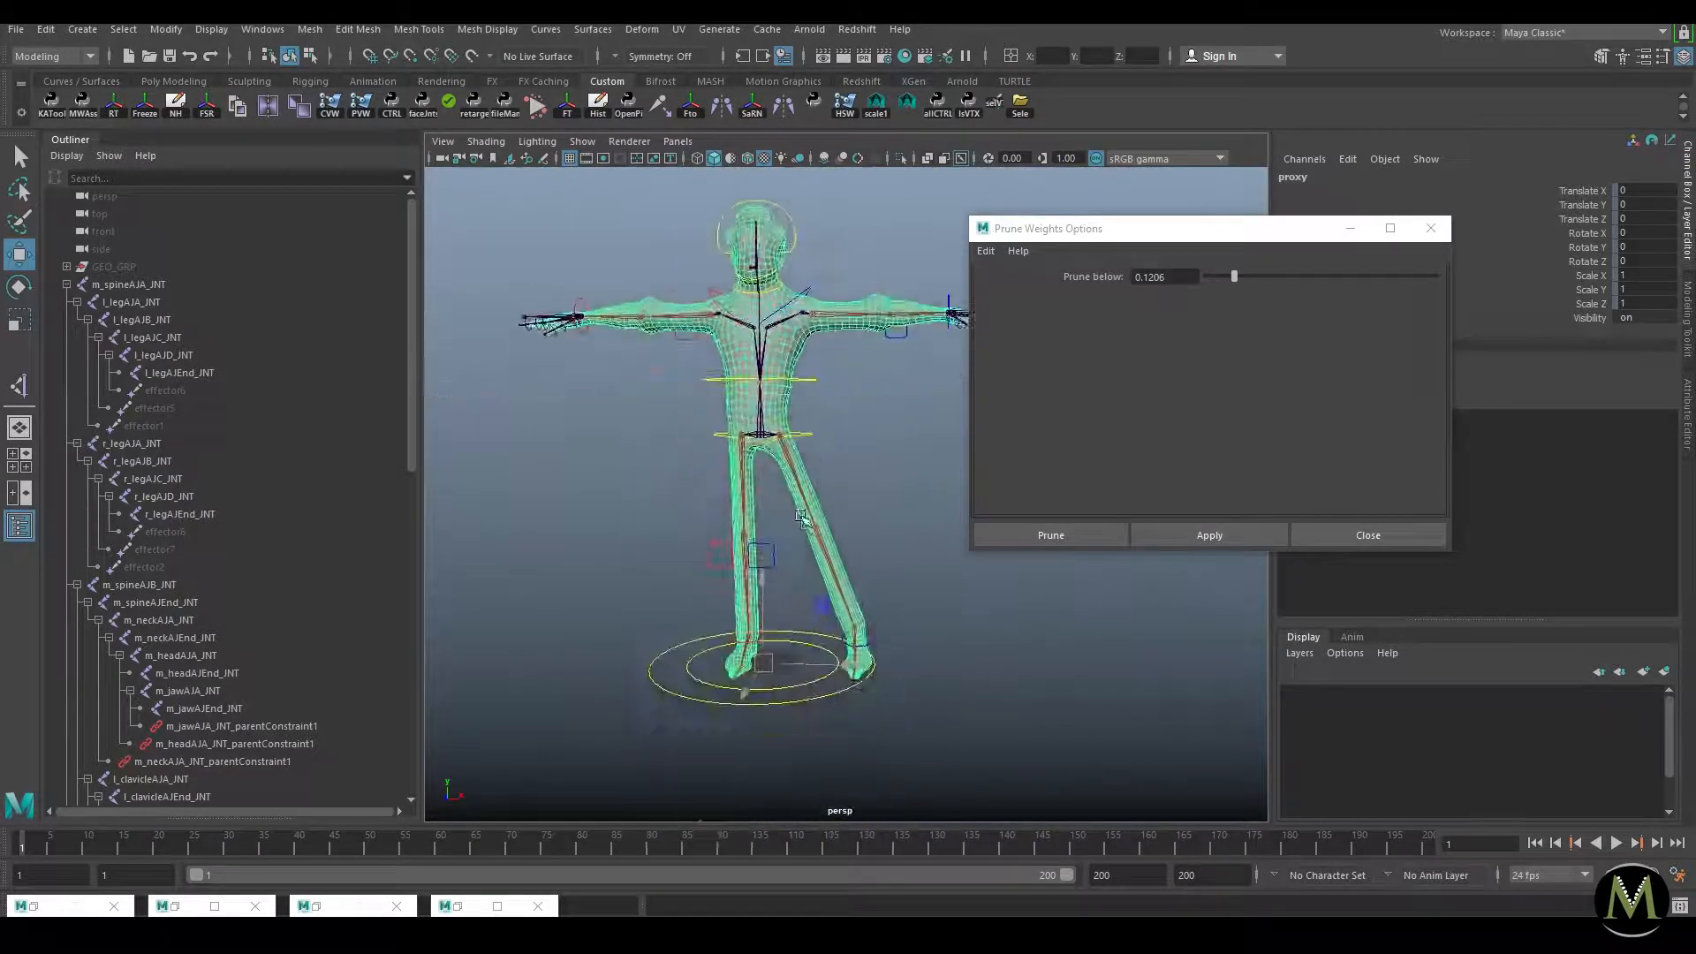
alt+middle_drag(871, 532, 879, 530)
click(925, 646)
drag(904, 644, 855, 583)
key(ctrl+z)
drag(836, 655, 834, 576)
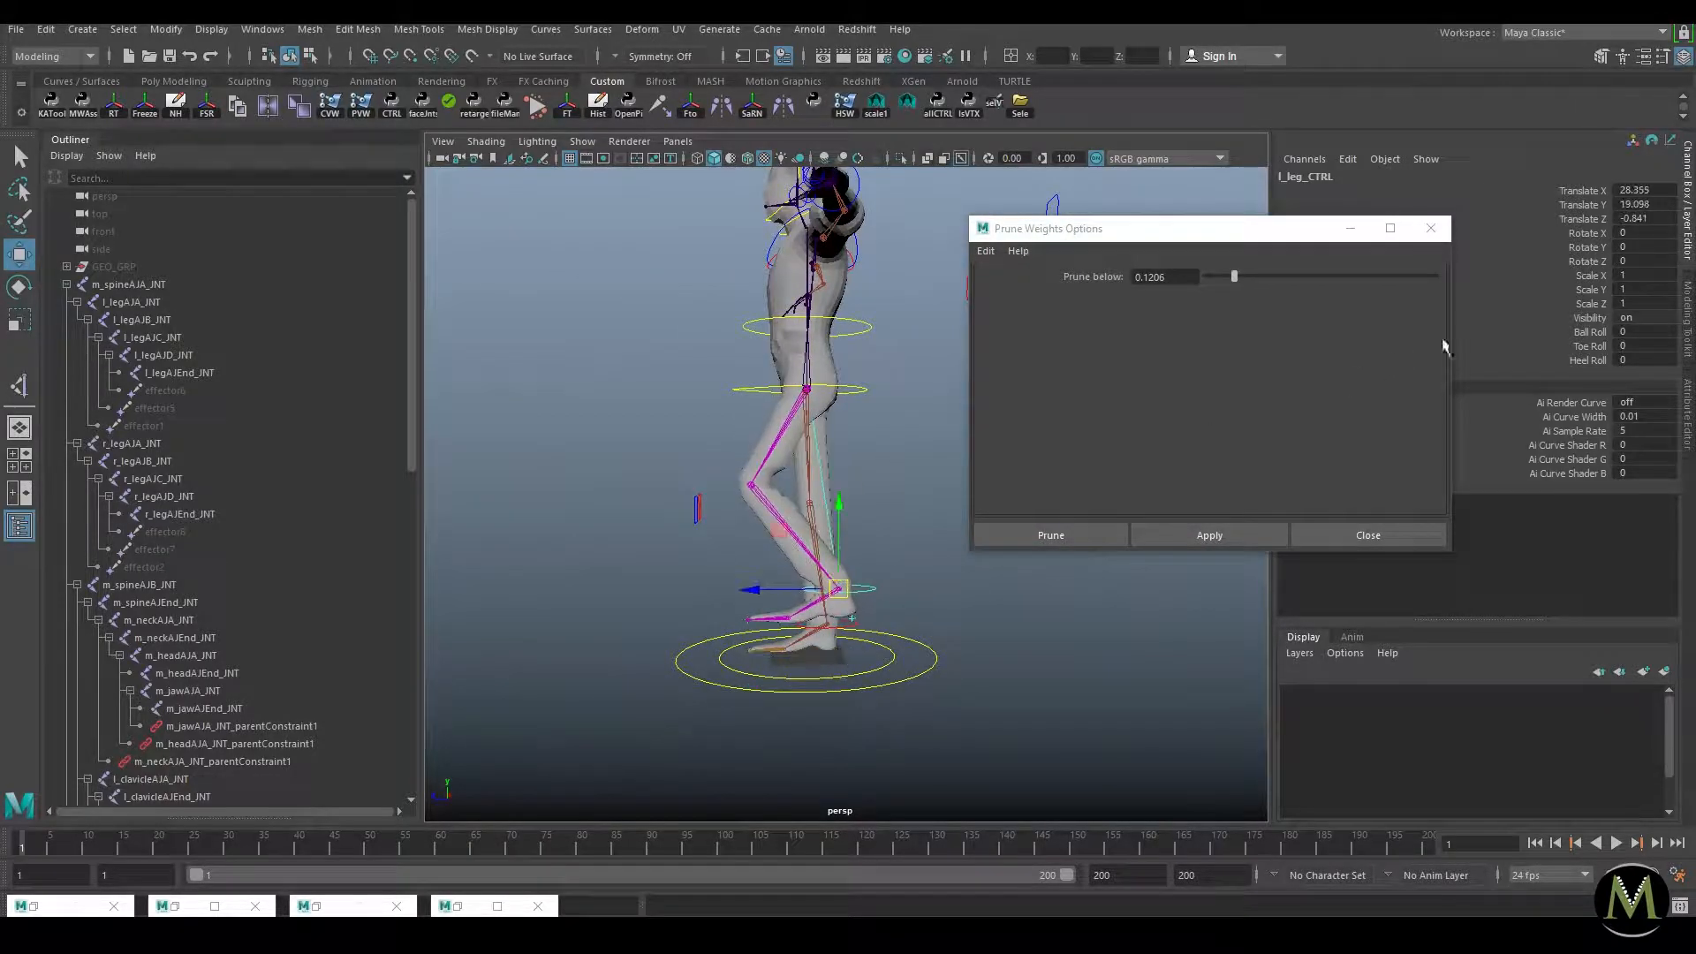
Step: Try the left leg control's Toe Roll and Heel Roll attributes, and undo the changes along with the leg lift
click(1590, 345)
key(ctrl+z)
click(1560, 362)
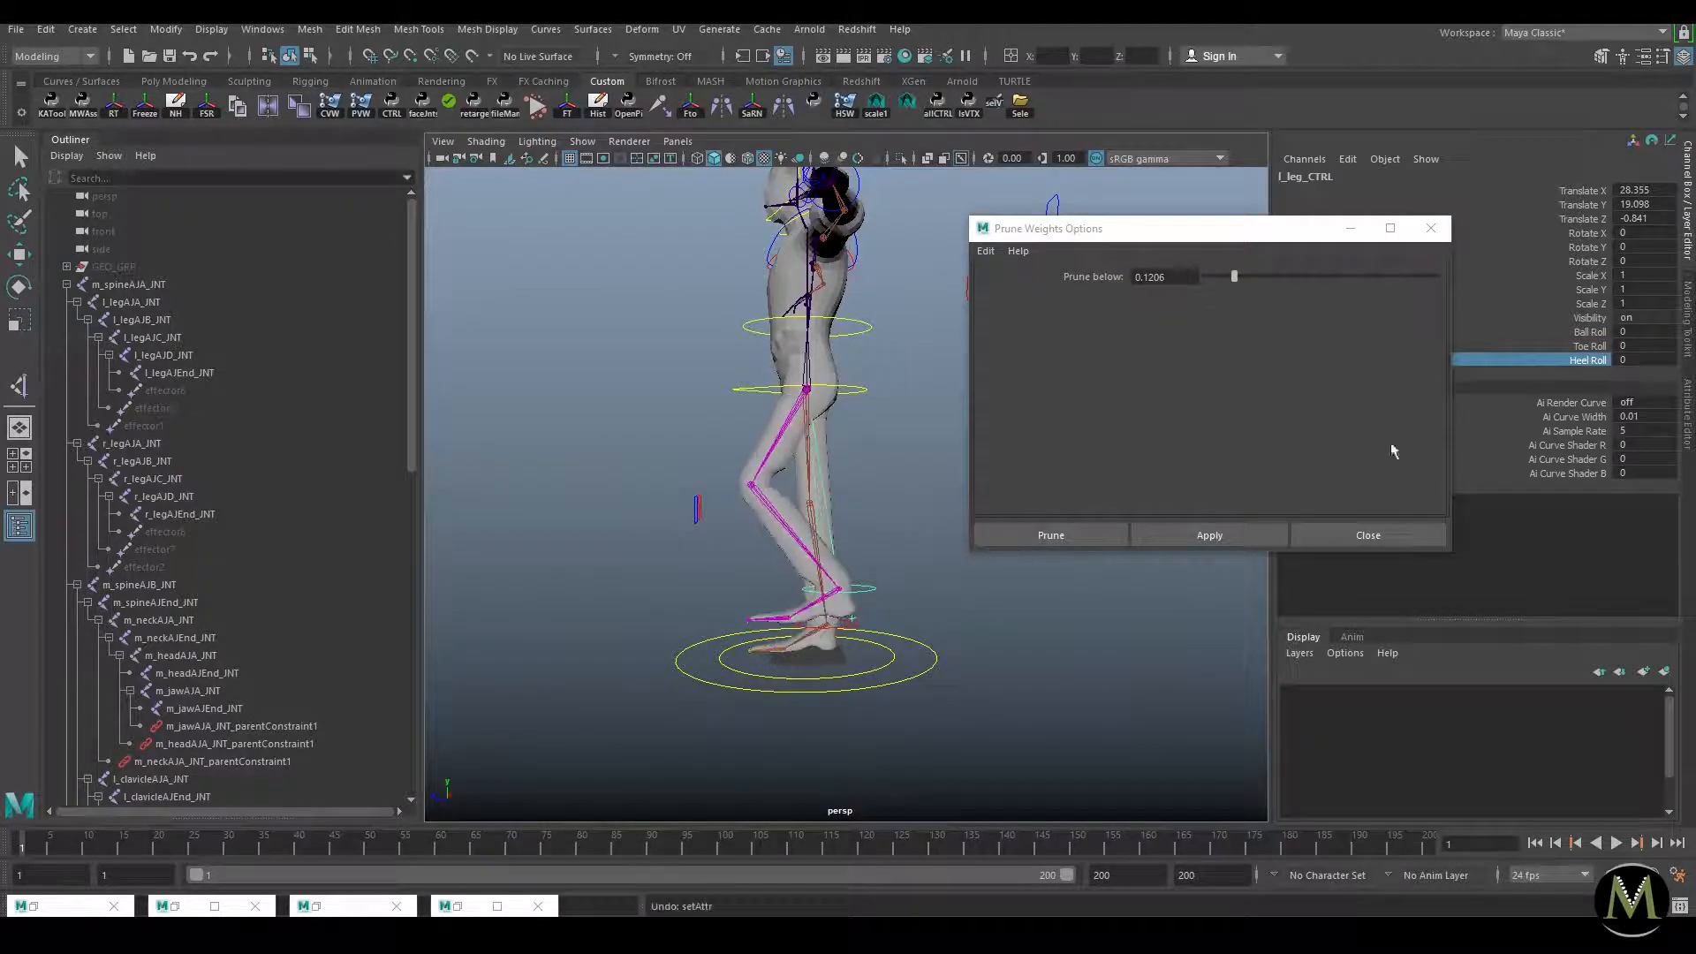
key(ctrl+z)
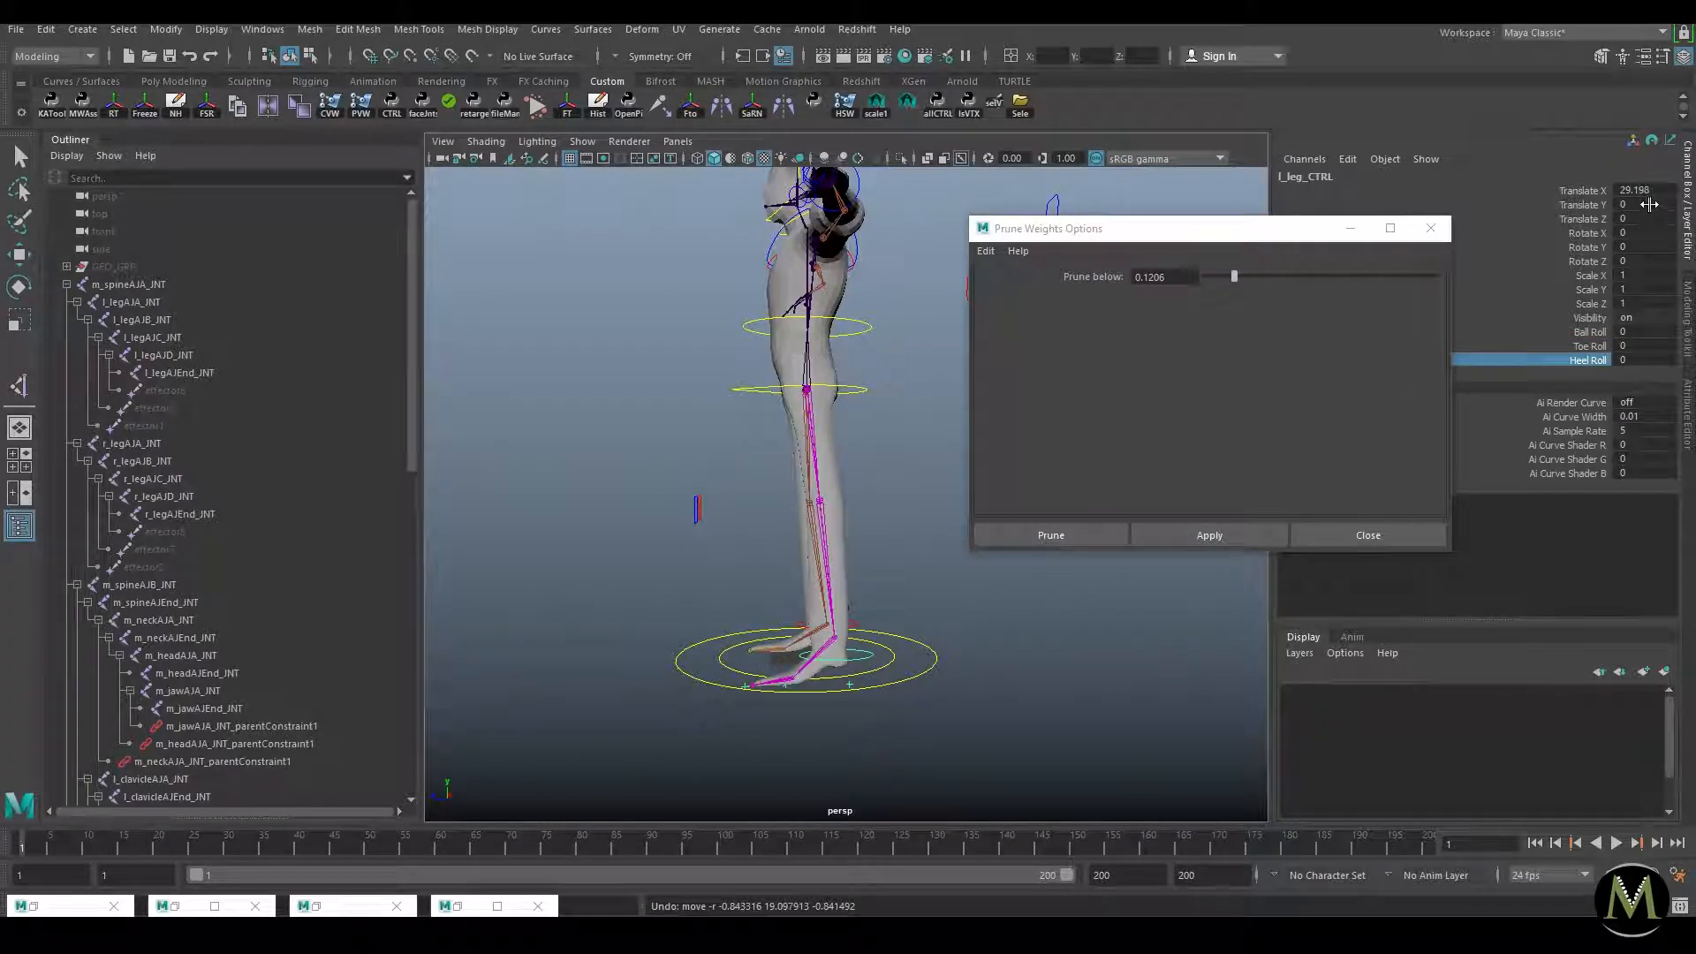
Step: Set the left leg control's Translate X, Y and Z to 0
drag(1643, 190, 1643, 218)
text(0)
key(Return)
Step: Lower the left hand control about 47 units inward and 49 units down, and inspect the shoulder deformation on the proxy mesh
scroll(880, 342, down, 3)
alt+drag(831, 353, 748, 355)
scroll(886, 523, up, 3)
key(w)
click(895, 462)
key(ctrl+z)
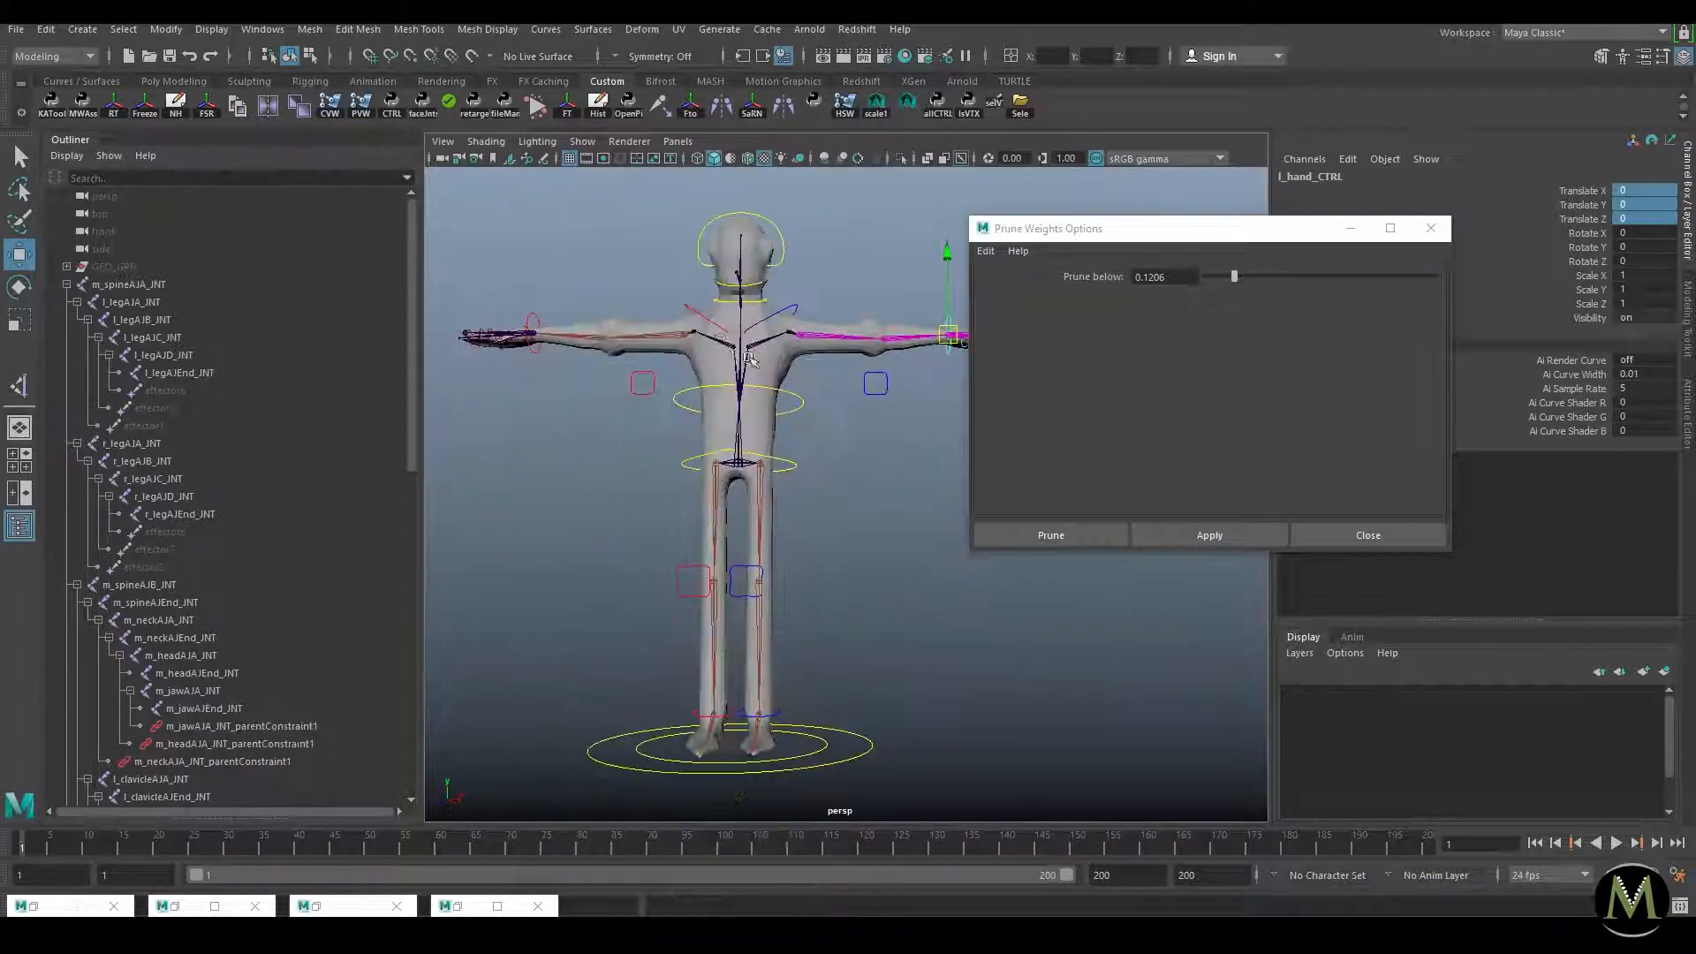
scroll(749, 355, up, 3)
alt+middle_drag(748, 355, 672, 477)
drag(924, 391, 720, 597)
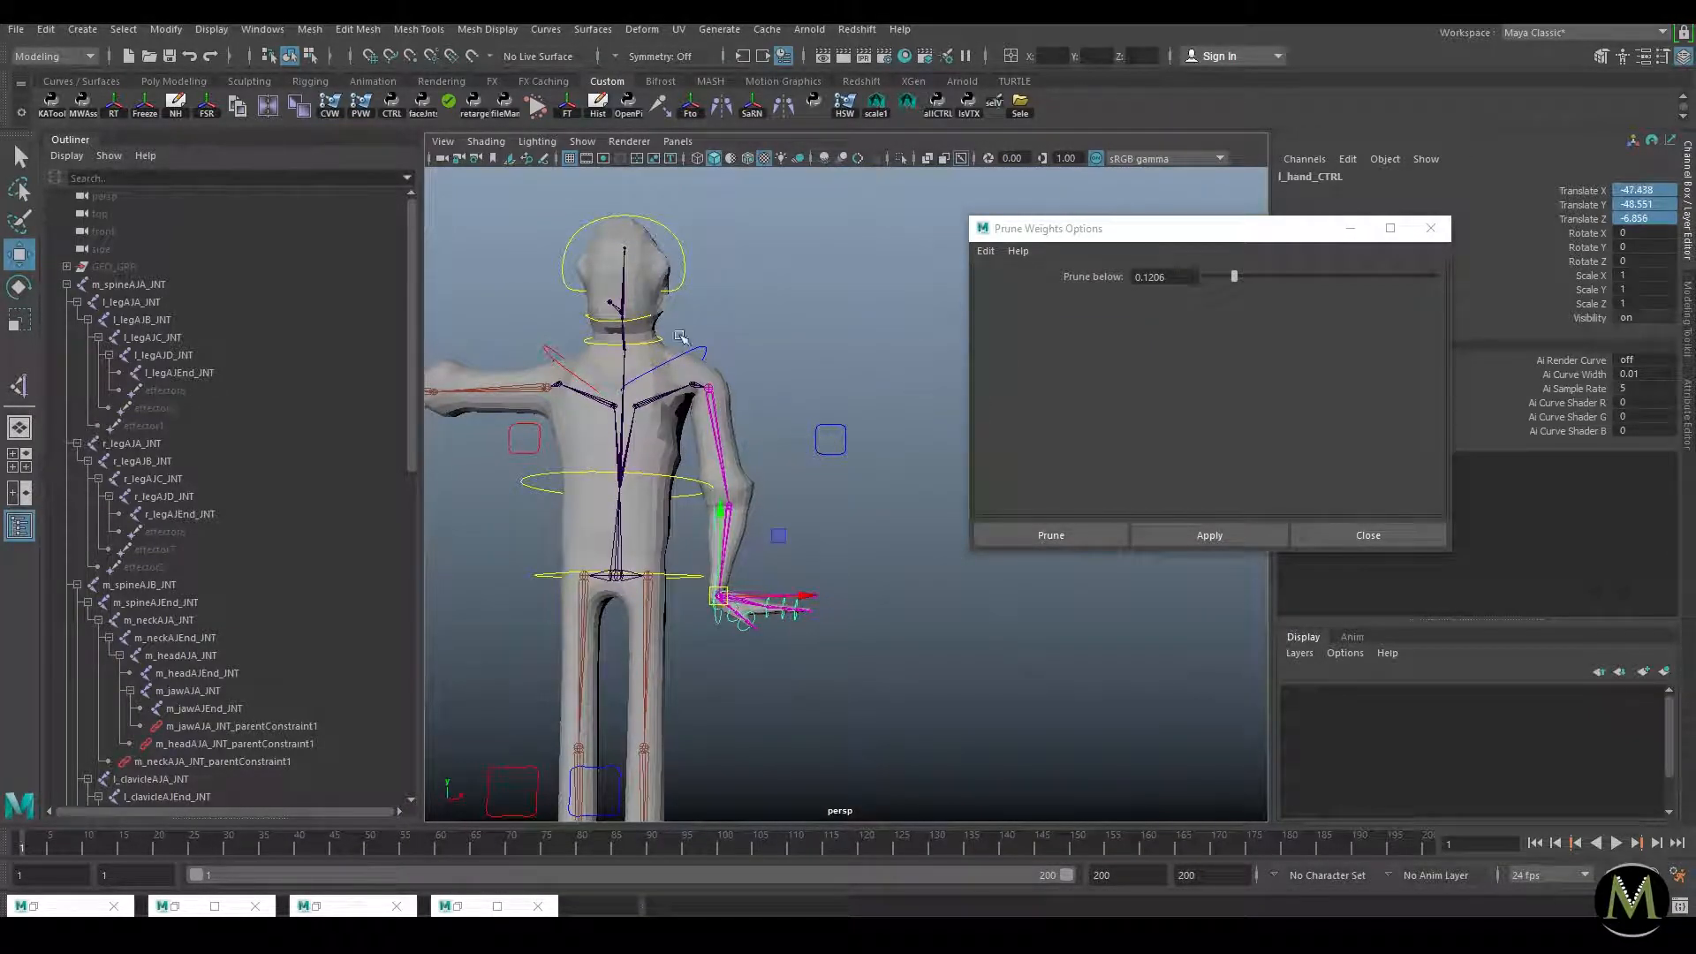
click(712, 442)
scroll(808, 484, up, 4)
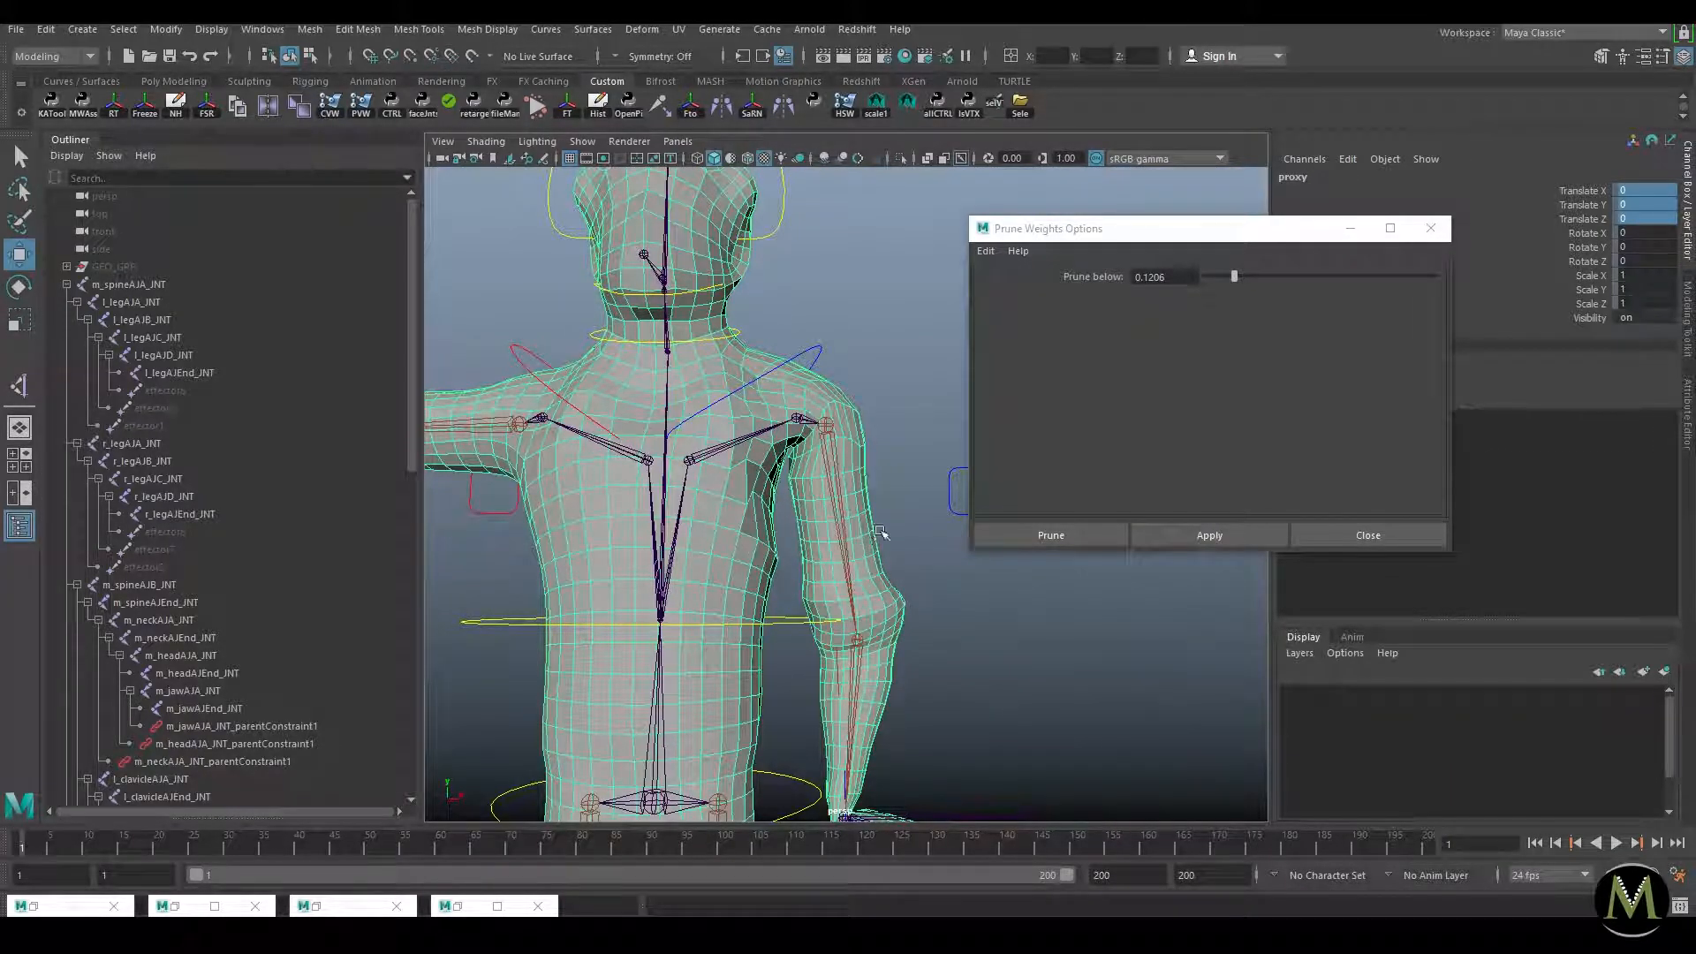
Step: Close the prune options and set the left hand control's Translate X, Y and Z to 0
click(1375, 535)
click(984, 542)
key(ctrl+z)
scroll(717, 511, down, 5)
click(839, 687)
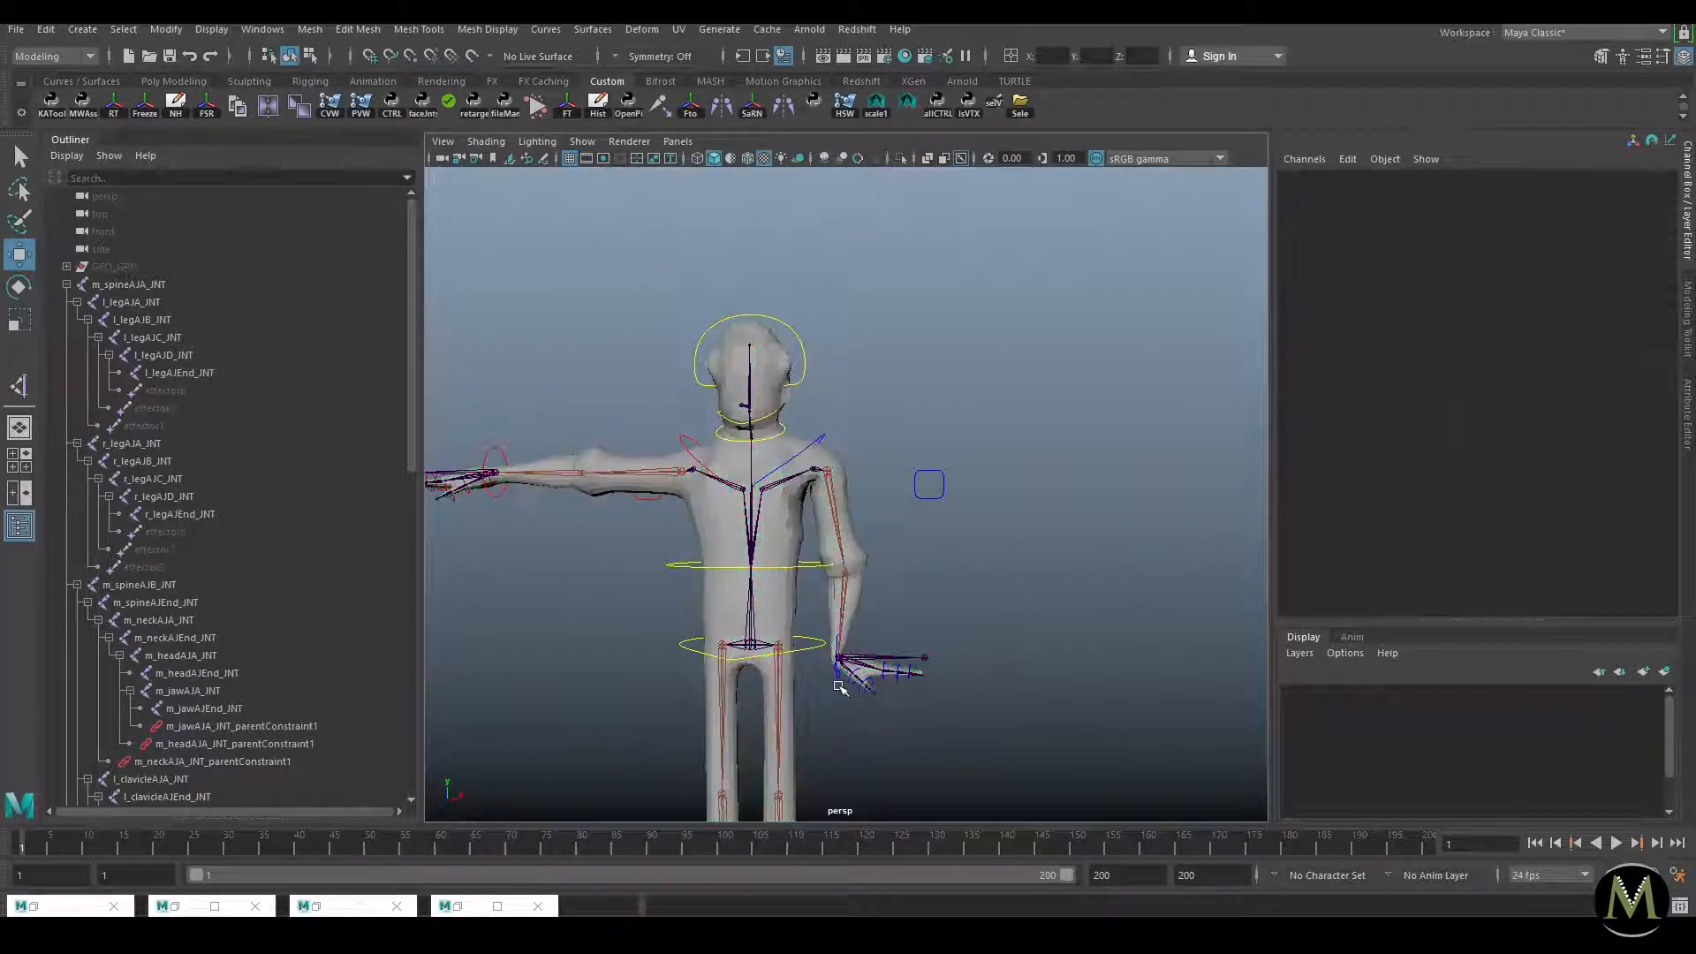
click(843, 691)
drag(1641, 192, 1643, 218)
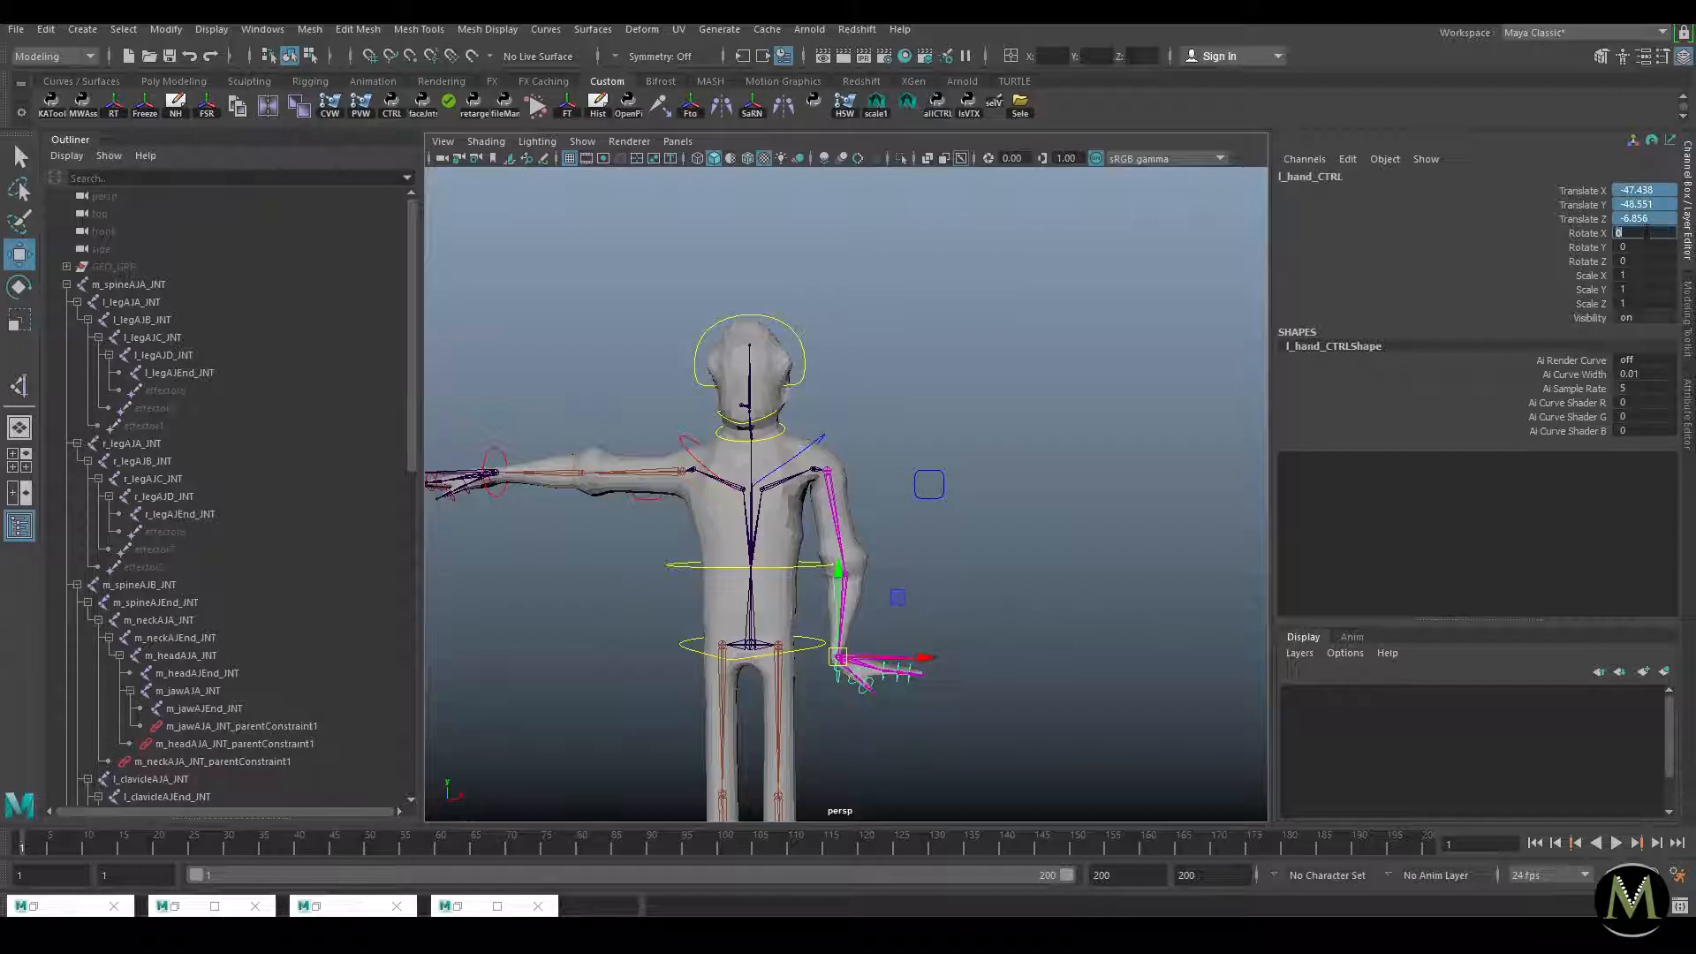
text(0)
key(Return)
click(982, 562)
Step: Examine the m_spineAJB_JNT influence on the proxy mesh with the Paint Skin Weights tool
alt+middle_drag(981, 564, 1031, 500)
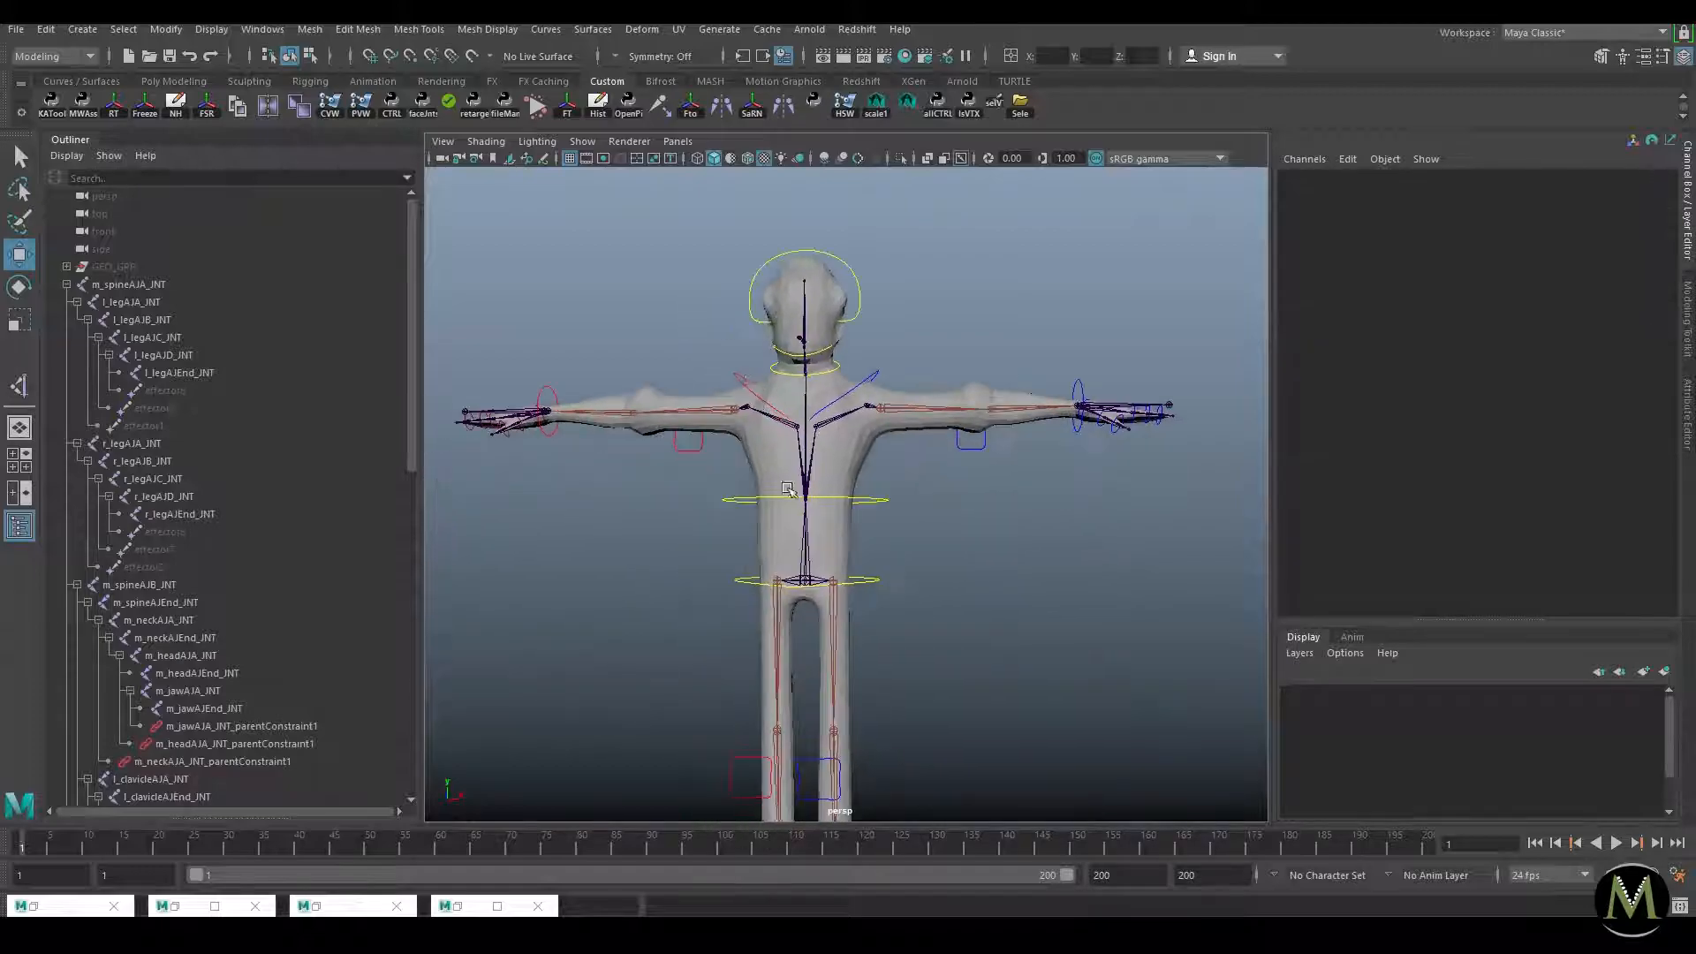
scroll(969, 465, up, 1)
alt+middle_drag(946, 707, 914, 560)
scroll(954, 526, up, 2)
scroll(965, 549, up, 1)
click(857, 411)
scroll(914, 560, up, 2)
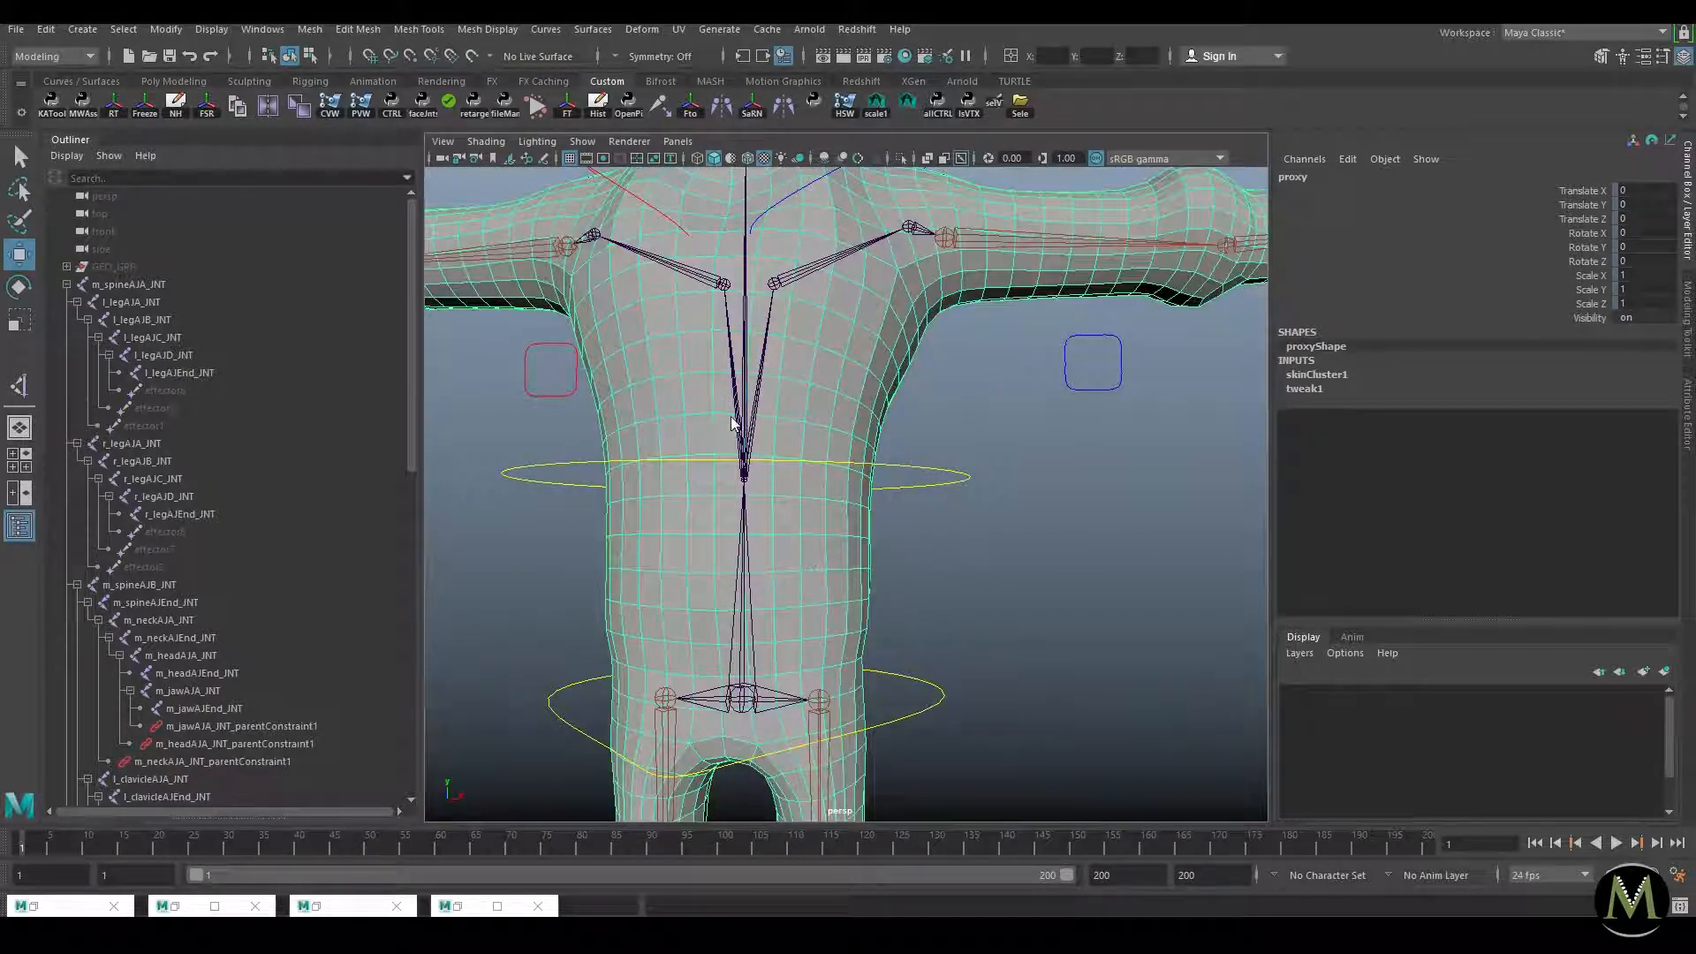
key(y)
key(w)
right_drag(830, 427, 717, 401)
right_click(745, 473)
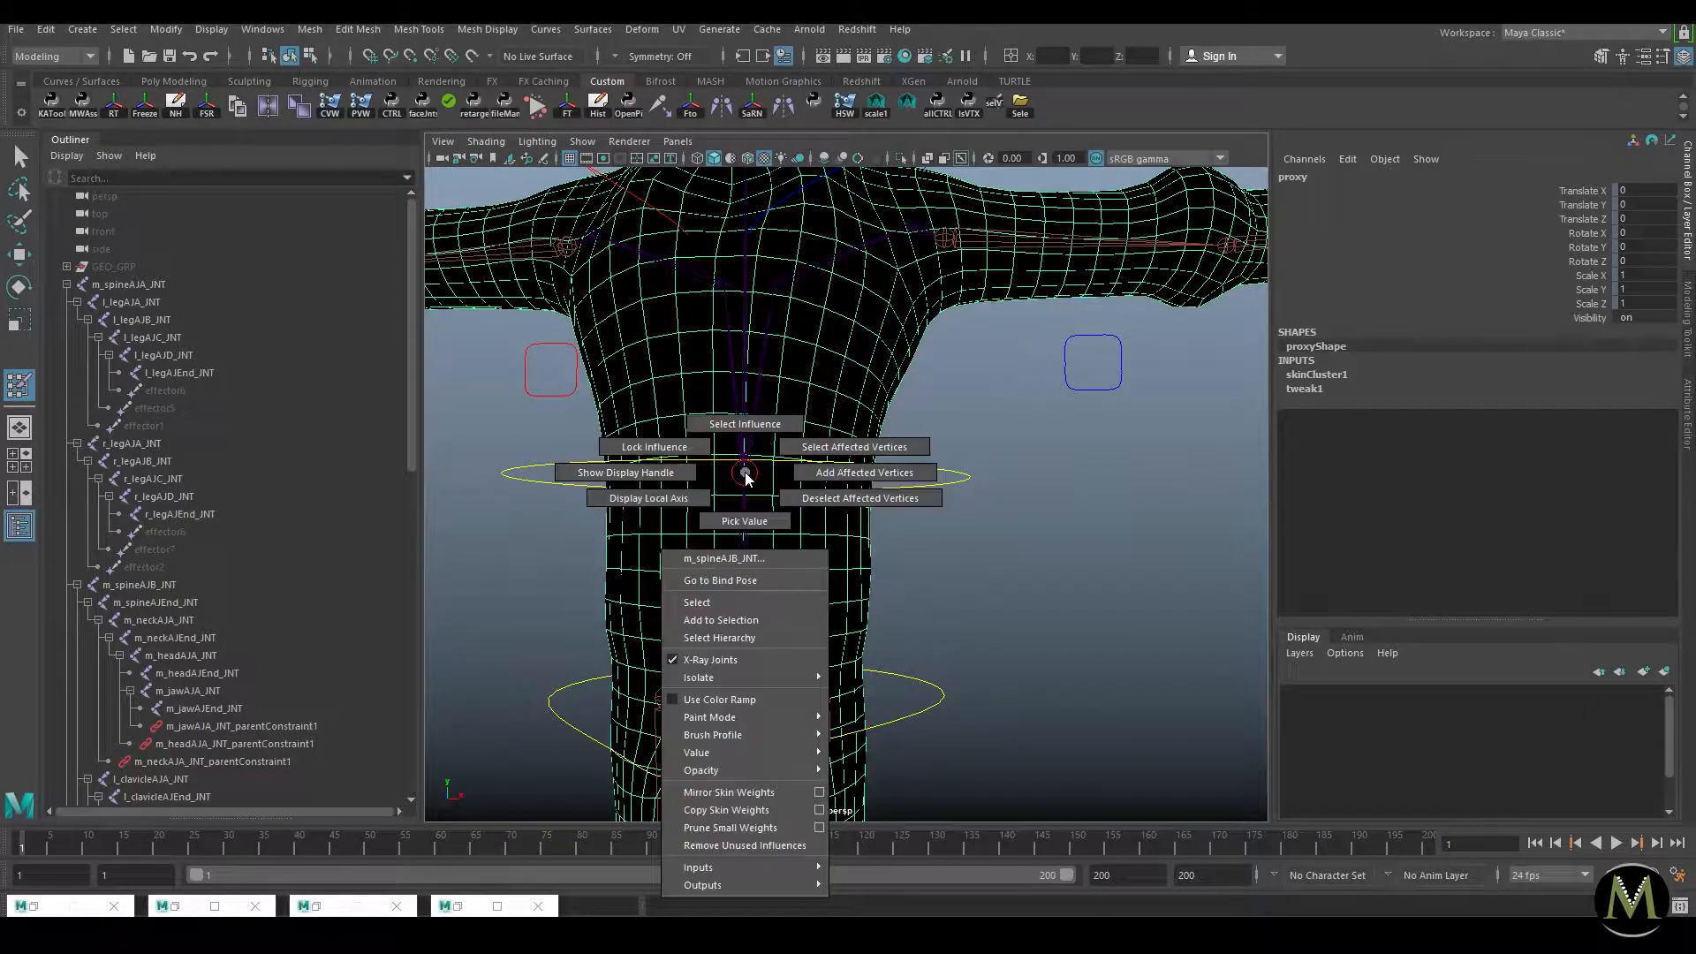
click(745, 424)
alt+right_drag(1090, 360, 923, 427)
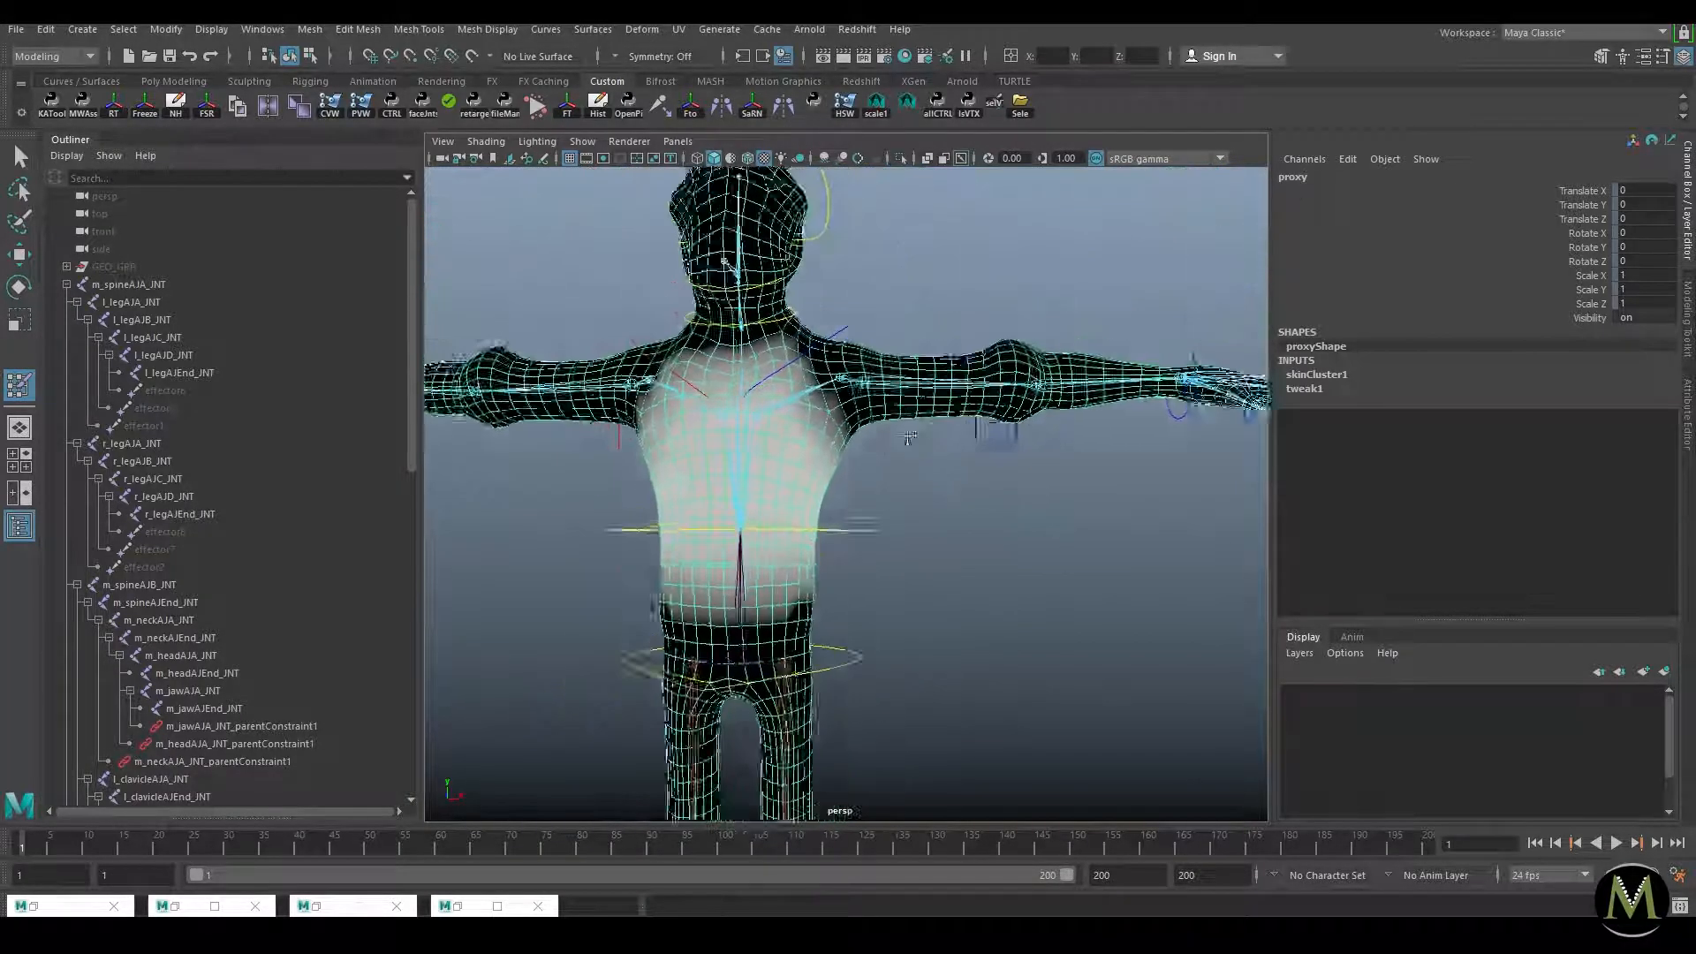
Step: Key the left hand control at frame 1 and, about 53 units inward and 47 units down, at frame 75
key(w)
click(1122, 371)
key(s)
drag(76, 834, 497, 850)
drag(1129, 408, 789, 704)
key(s)
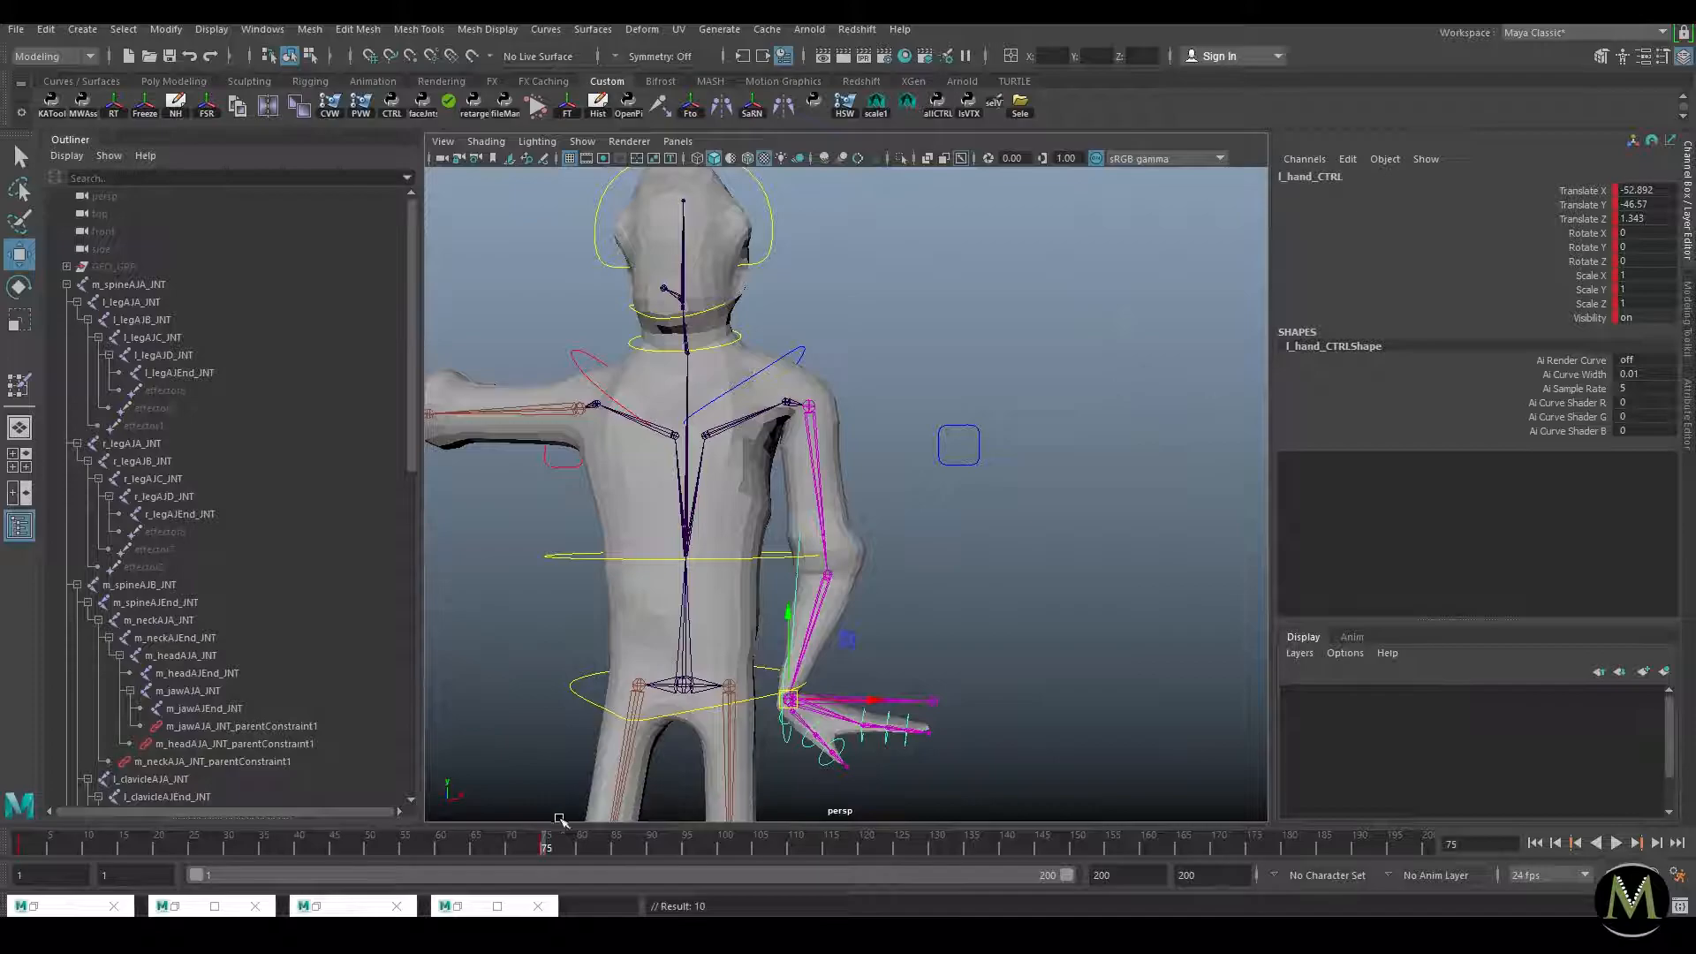
Step: Scrub and play back the left arm's lowering animation to check the shoulder deformation
drag(512, 845, 320, 850)
key(alt+v)
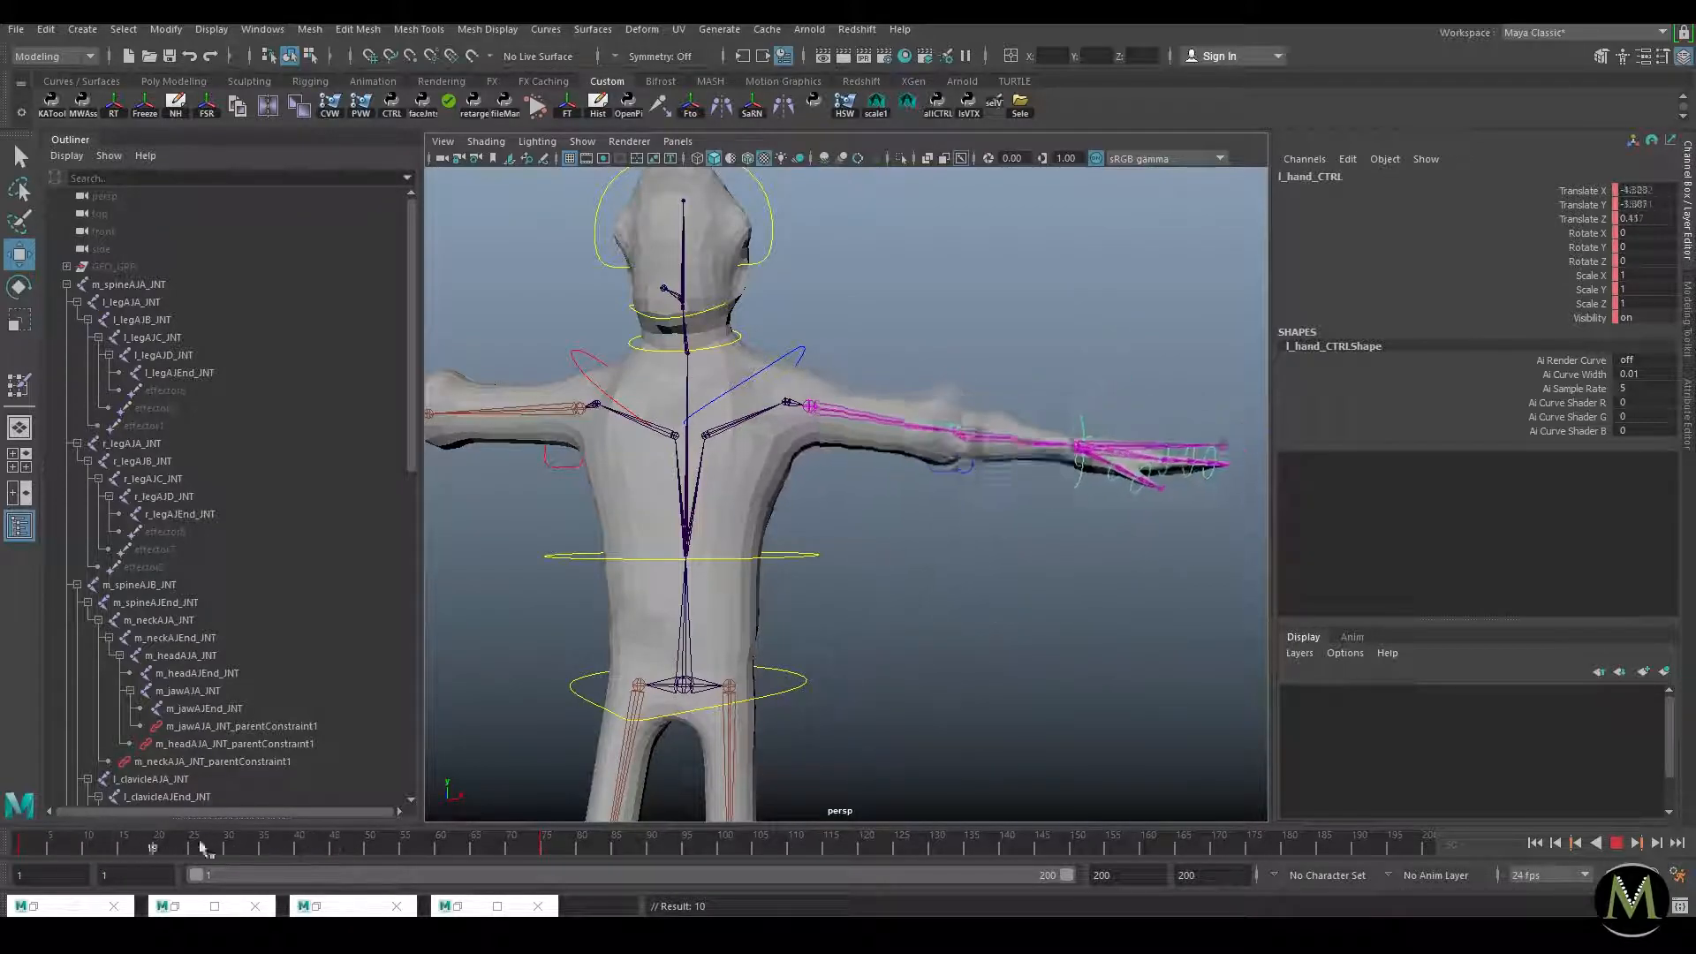
drag(352, 851, 54, 854)
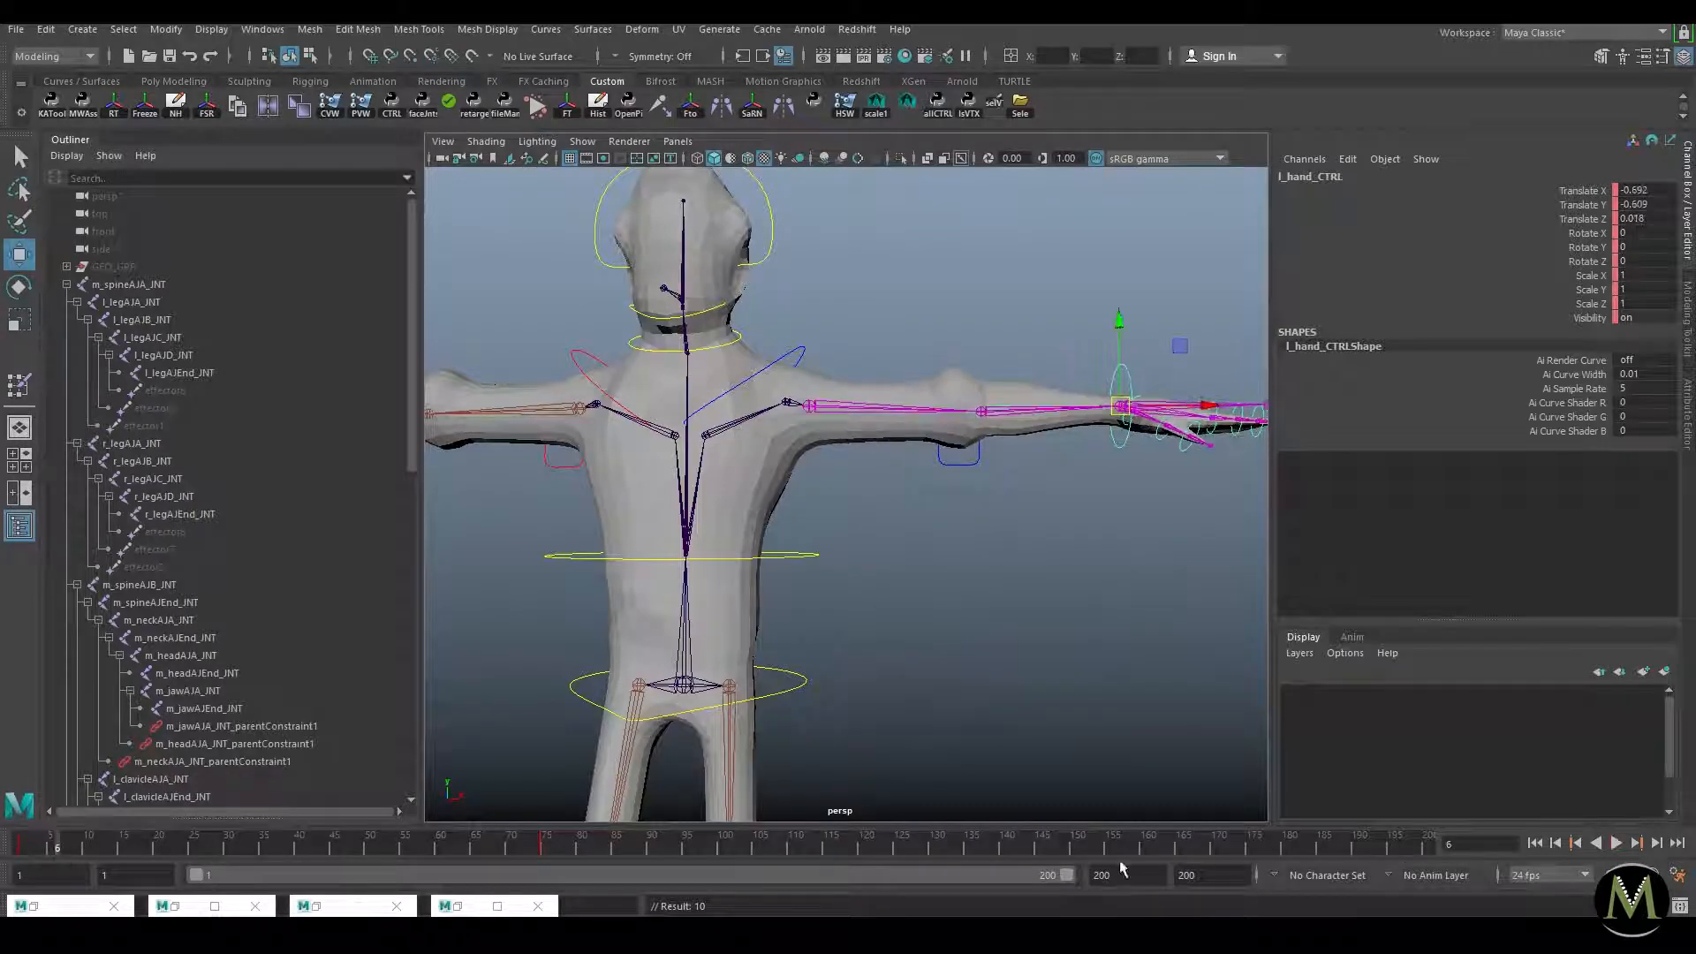
Step: Move the left hand control's lowered key to frame 30, play the animation, and stop at frame 30
mouse_move(1070, 873)
mouse_down()
mouse_move(684, 873)
mouse_move(1069, 875)
mouse_up()
shift+drag(477, 848, 209, 846)
click(95, 840)
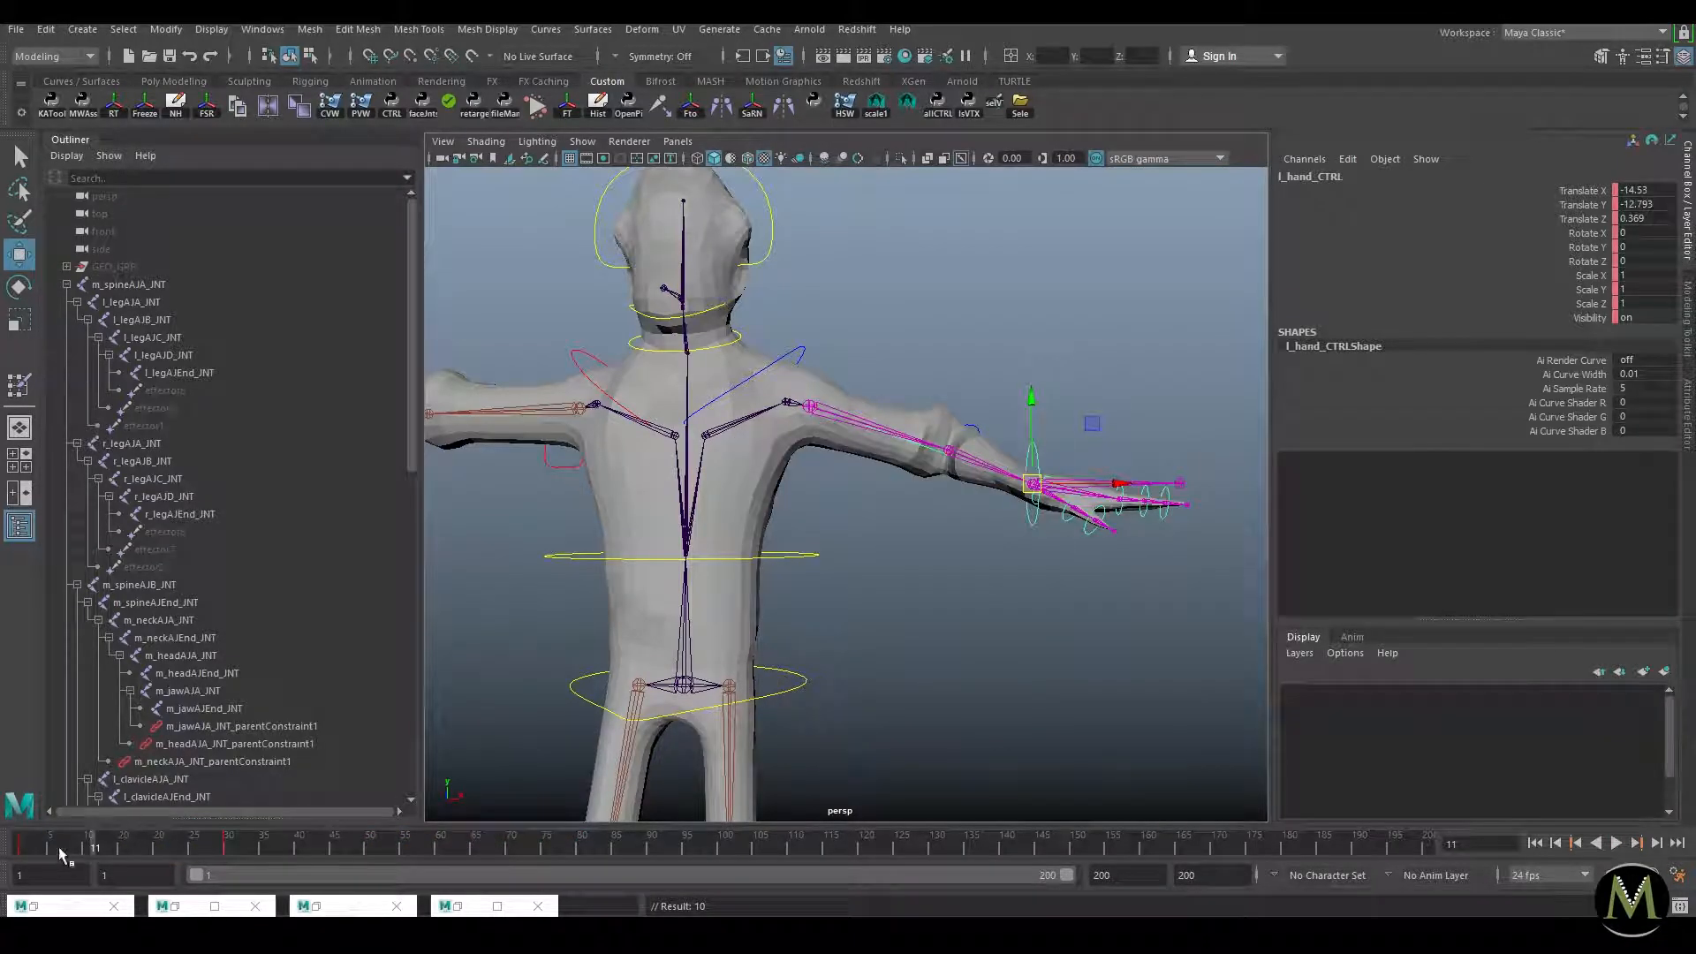
key(alt+v)
drag(128, 850, 227, 850)
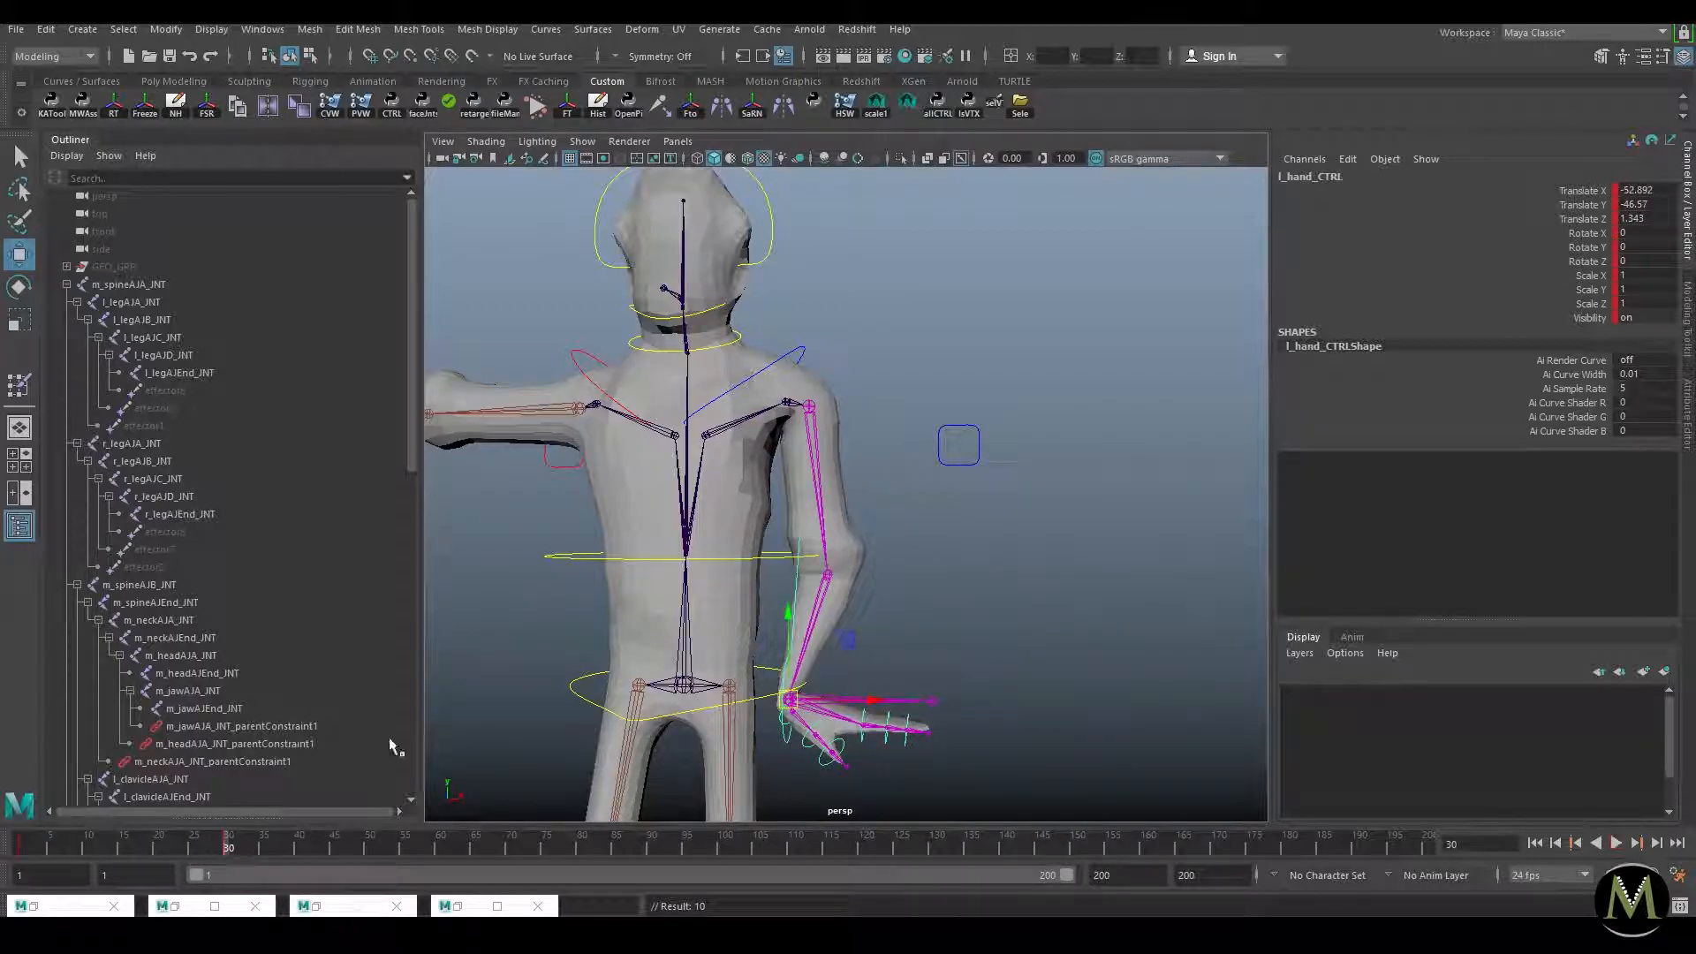
Step: Activate Paint Skin Weights on the proxy mesh with the l_armAJA_JNT influence and open its tool settings
click(755, 484)
key(y)
mouse_move(738, 461)
alt+right_down()
mouse_move(799, 431)
mouse_move(811, 361)
alt+right_up()
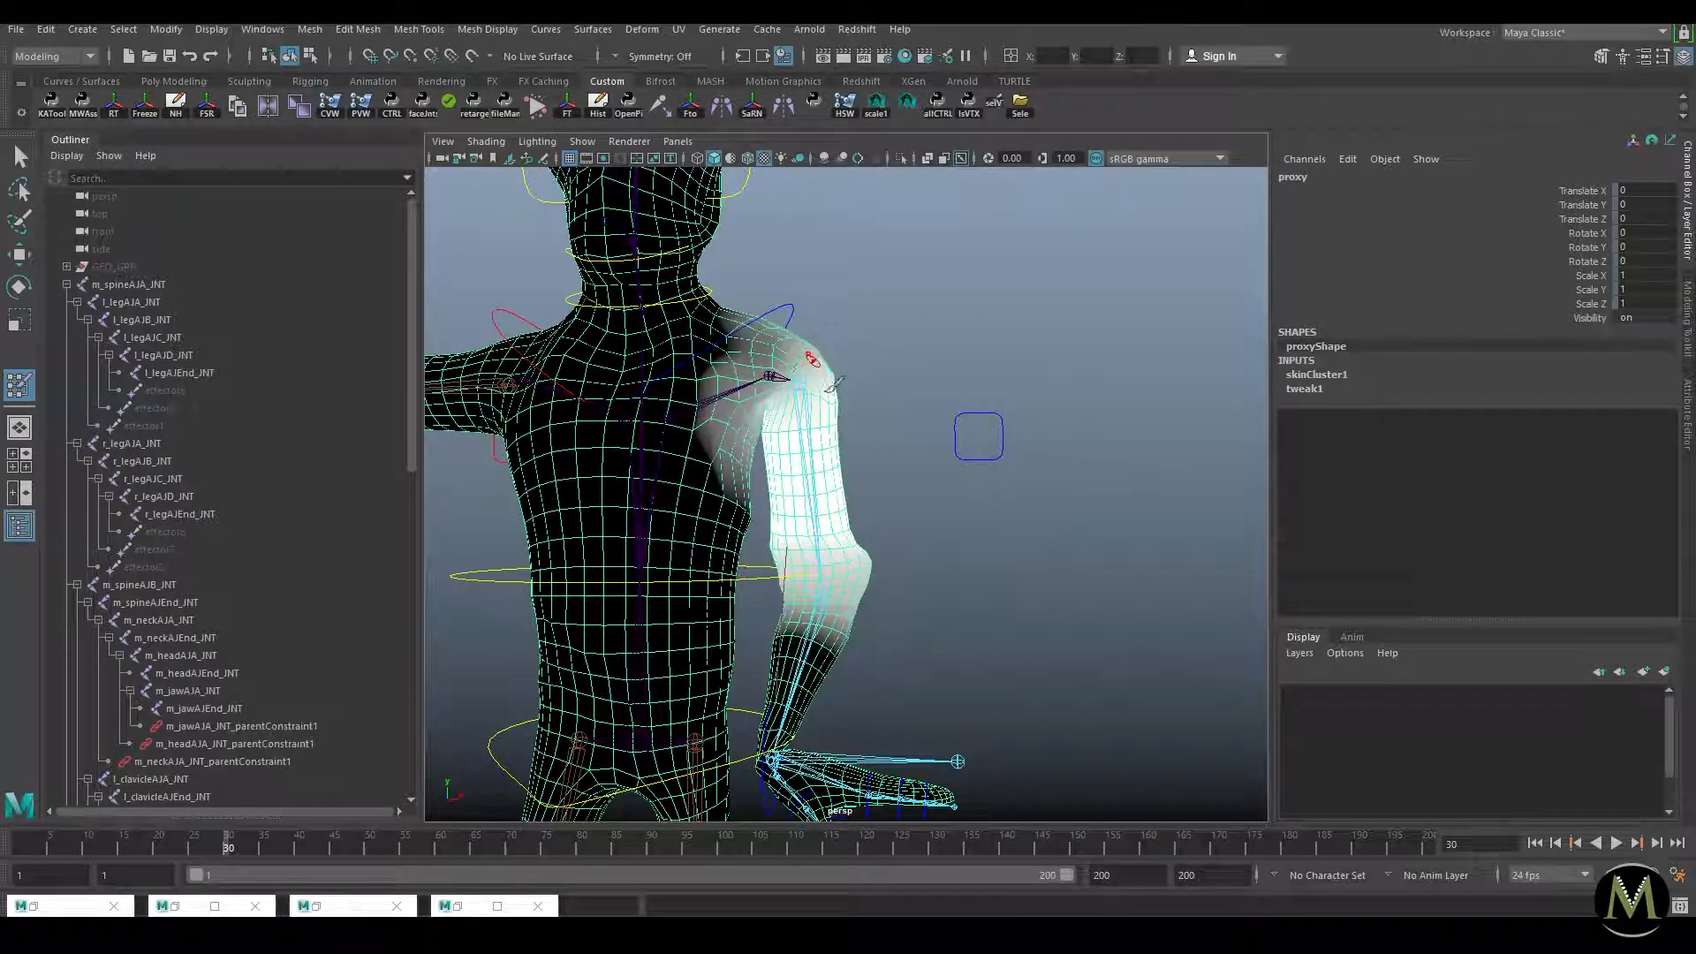
alt+right_drag(979, 435, 1100, 432)
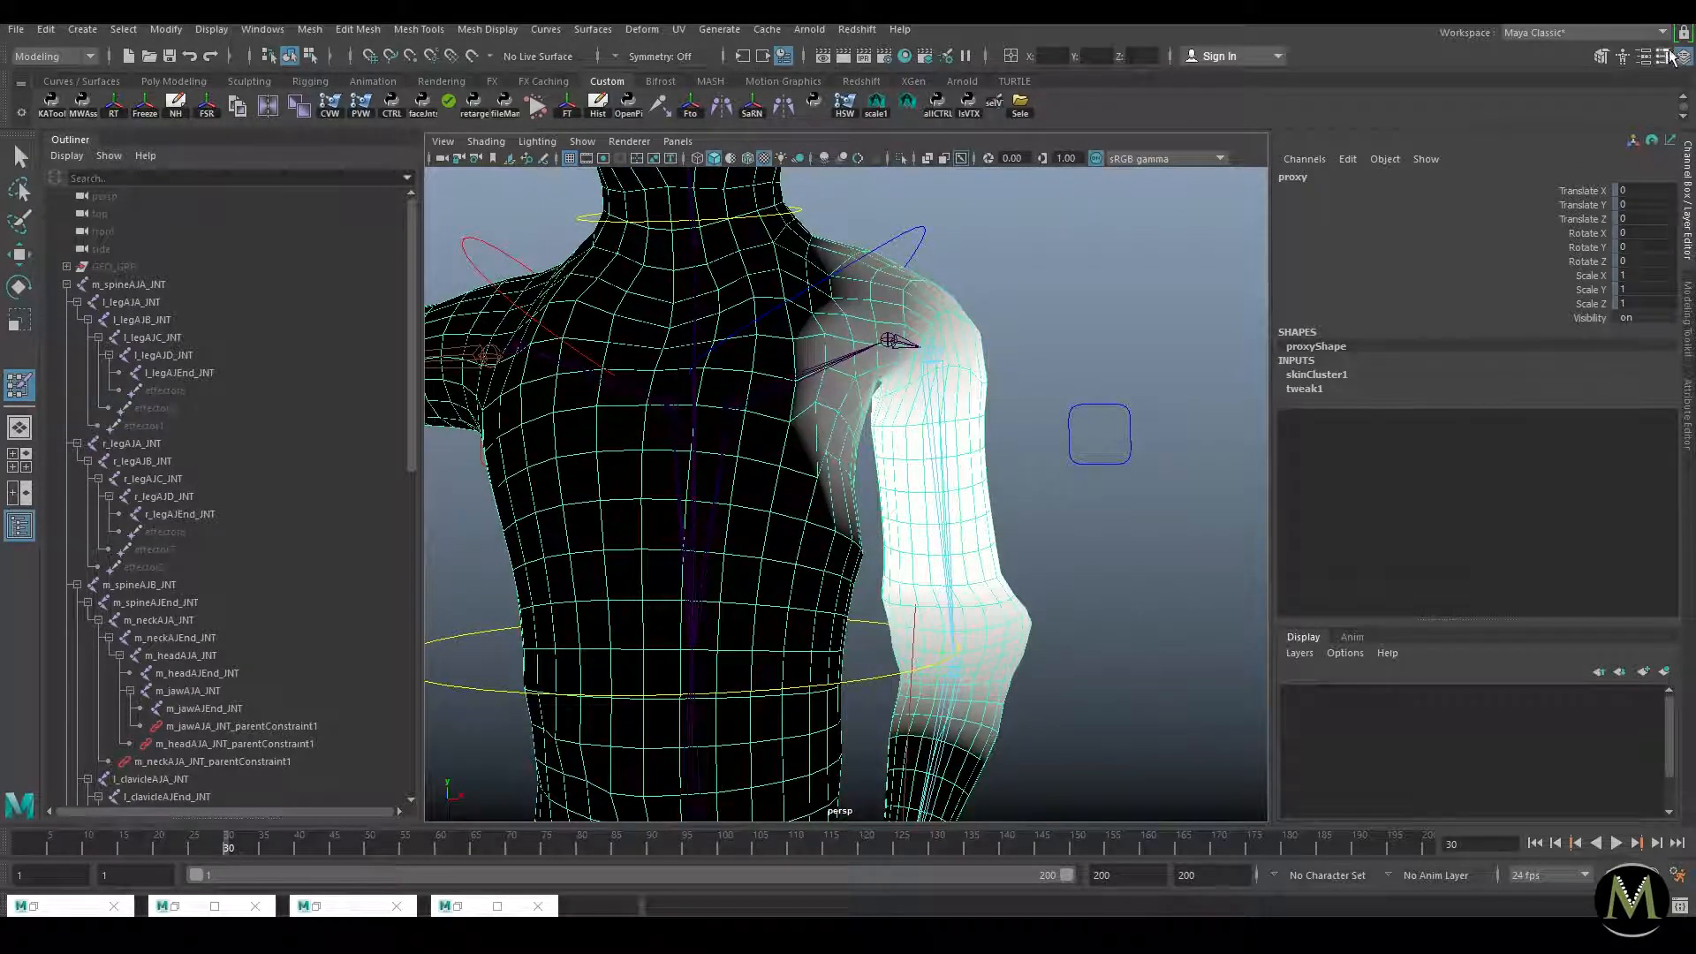
click(1666, 57)
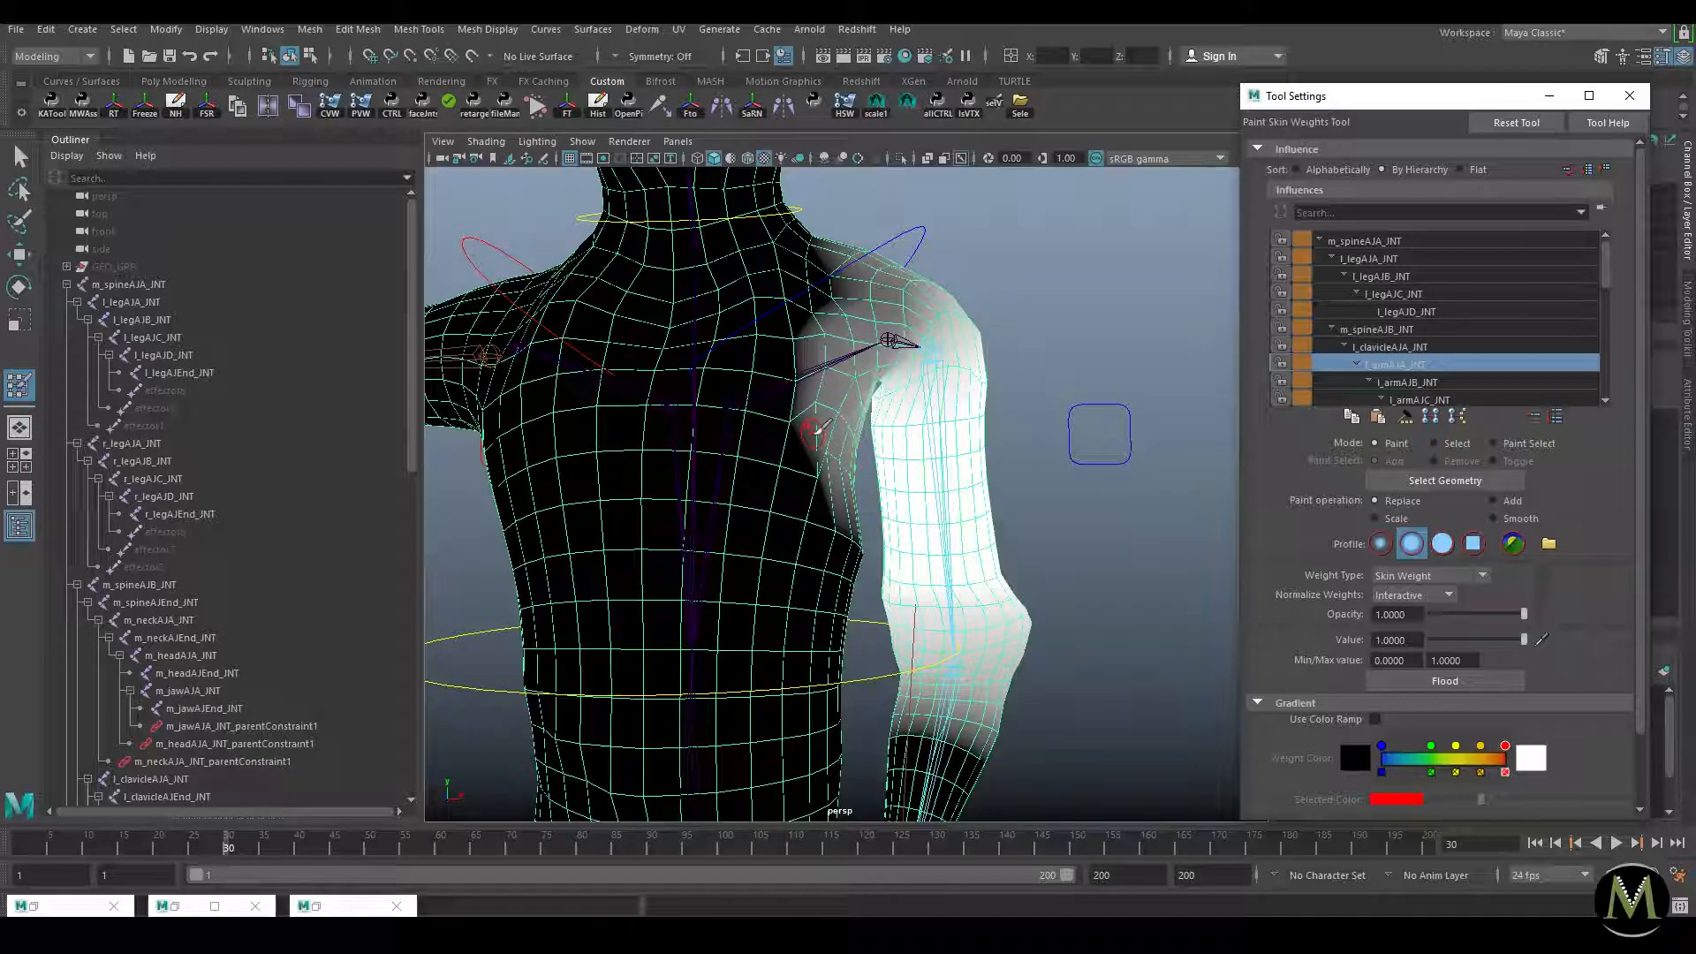
Step: Lock every influence except l_armAJA_JNT and l_clavicleAJA_JNT, and compare the weights of these two joints
right_click(1418, 366)
click(1514, 425)
click(1407, 350)
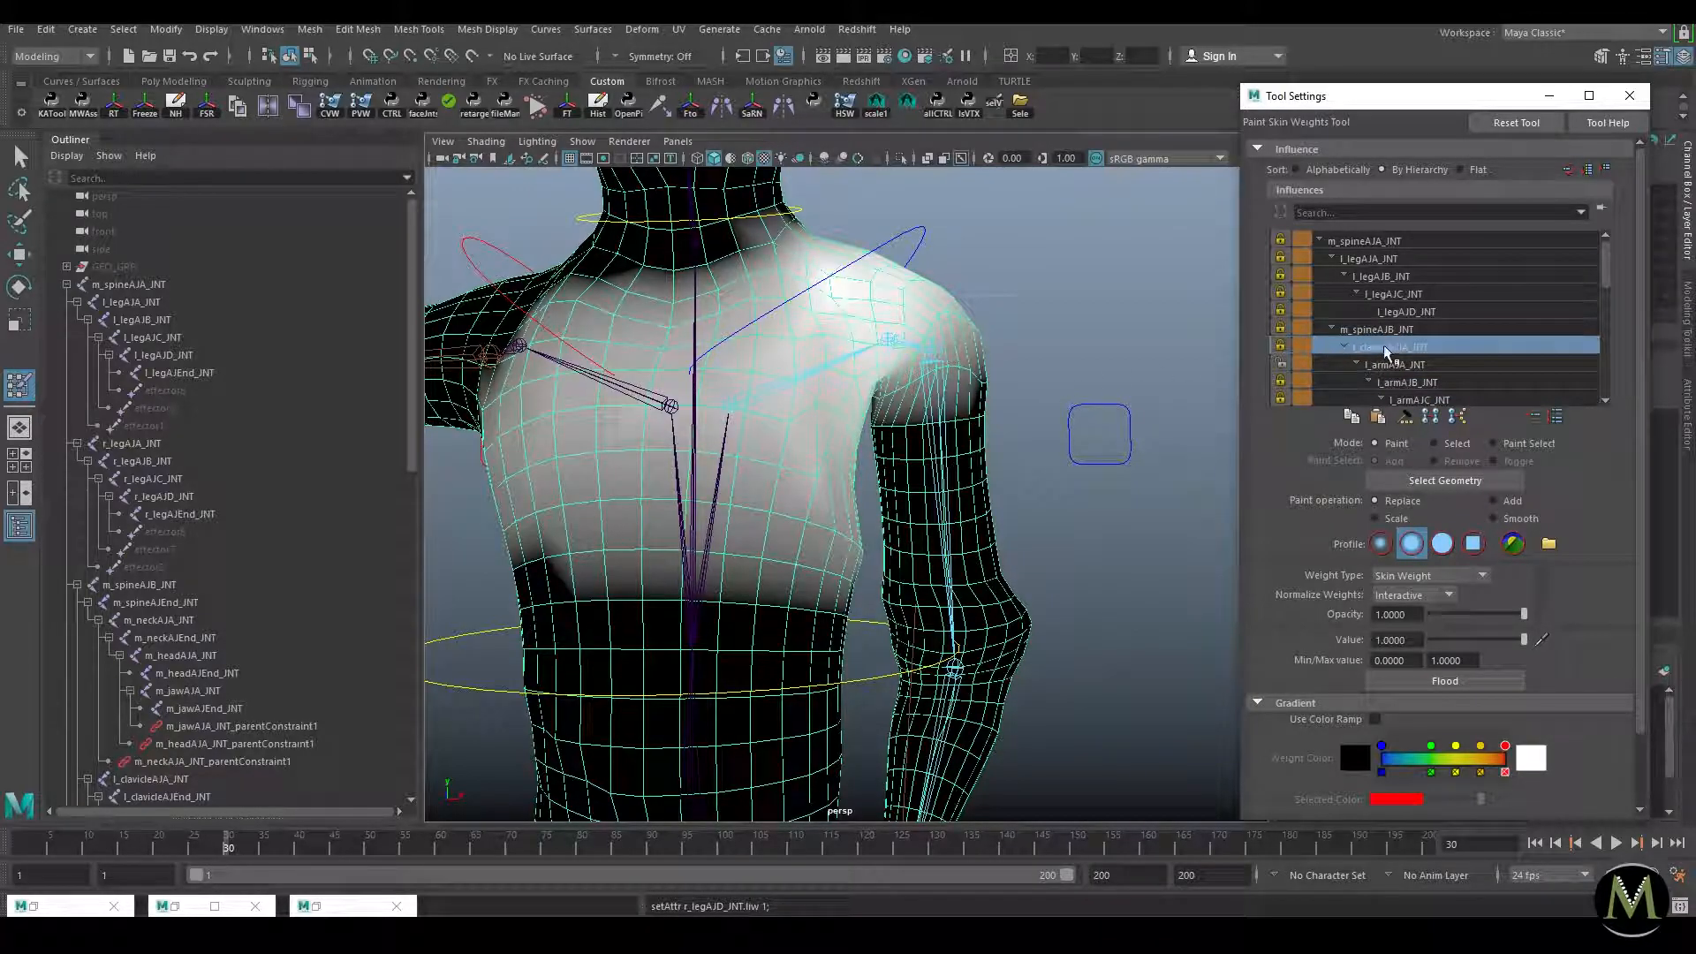
click(1282, 345)
click(1413, 364)
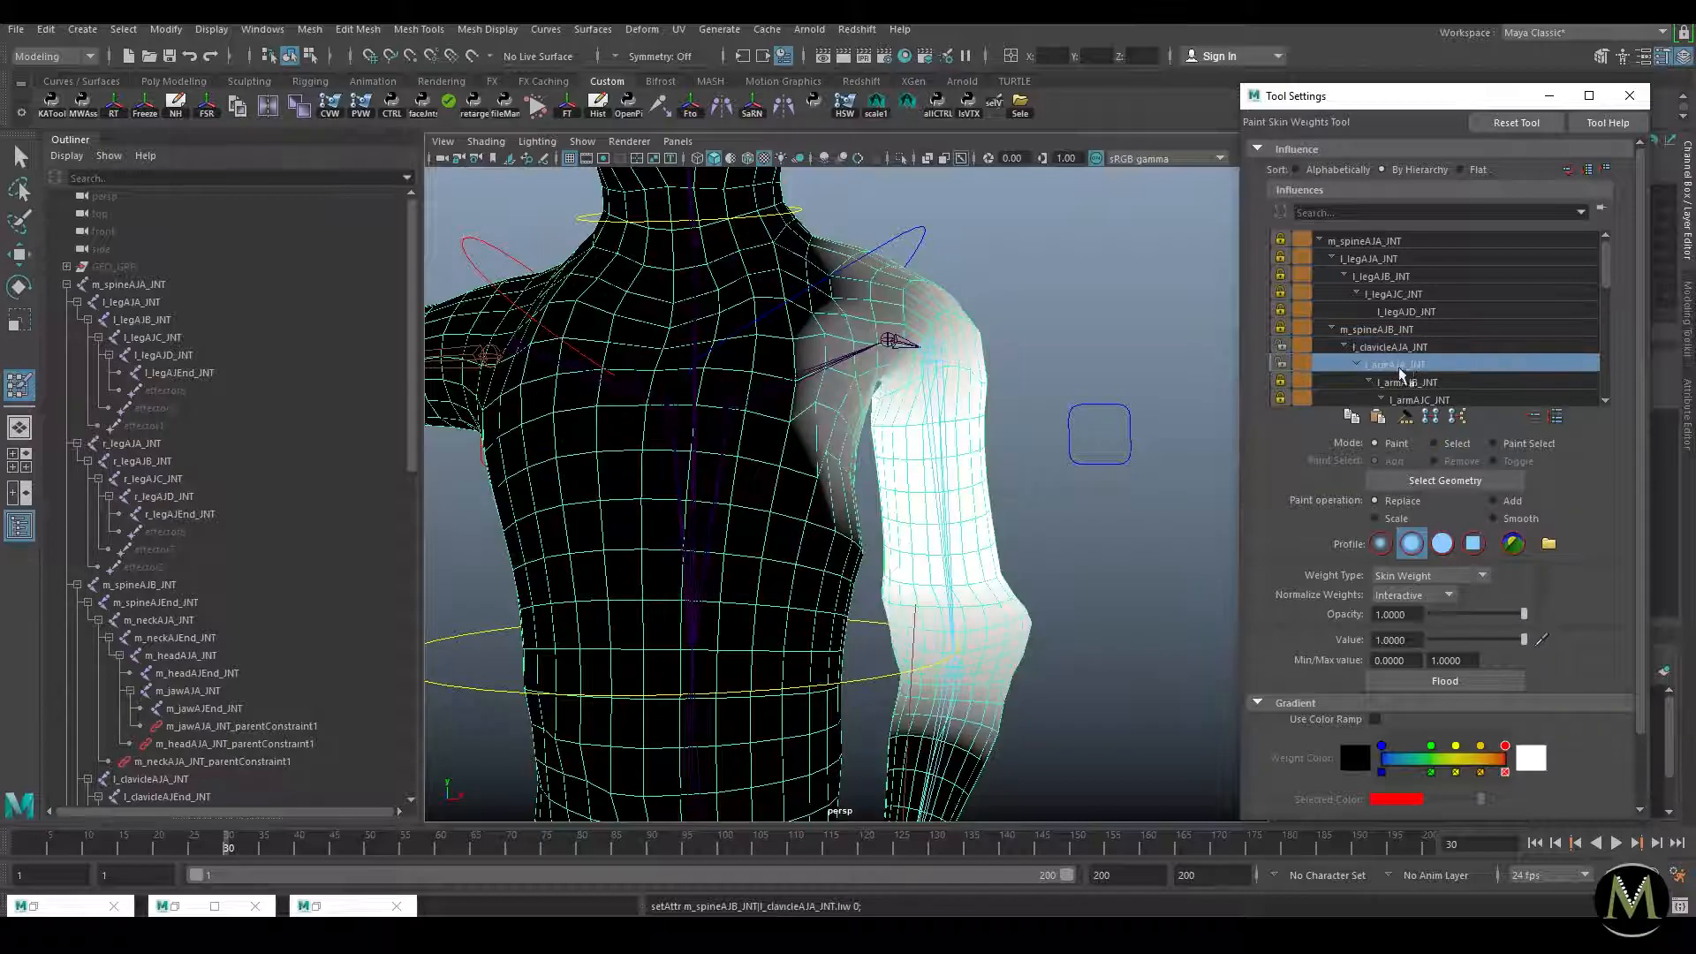
click(1420, 348)
click(1391, 365)
click(1393, 348)
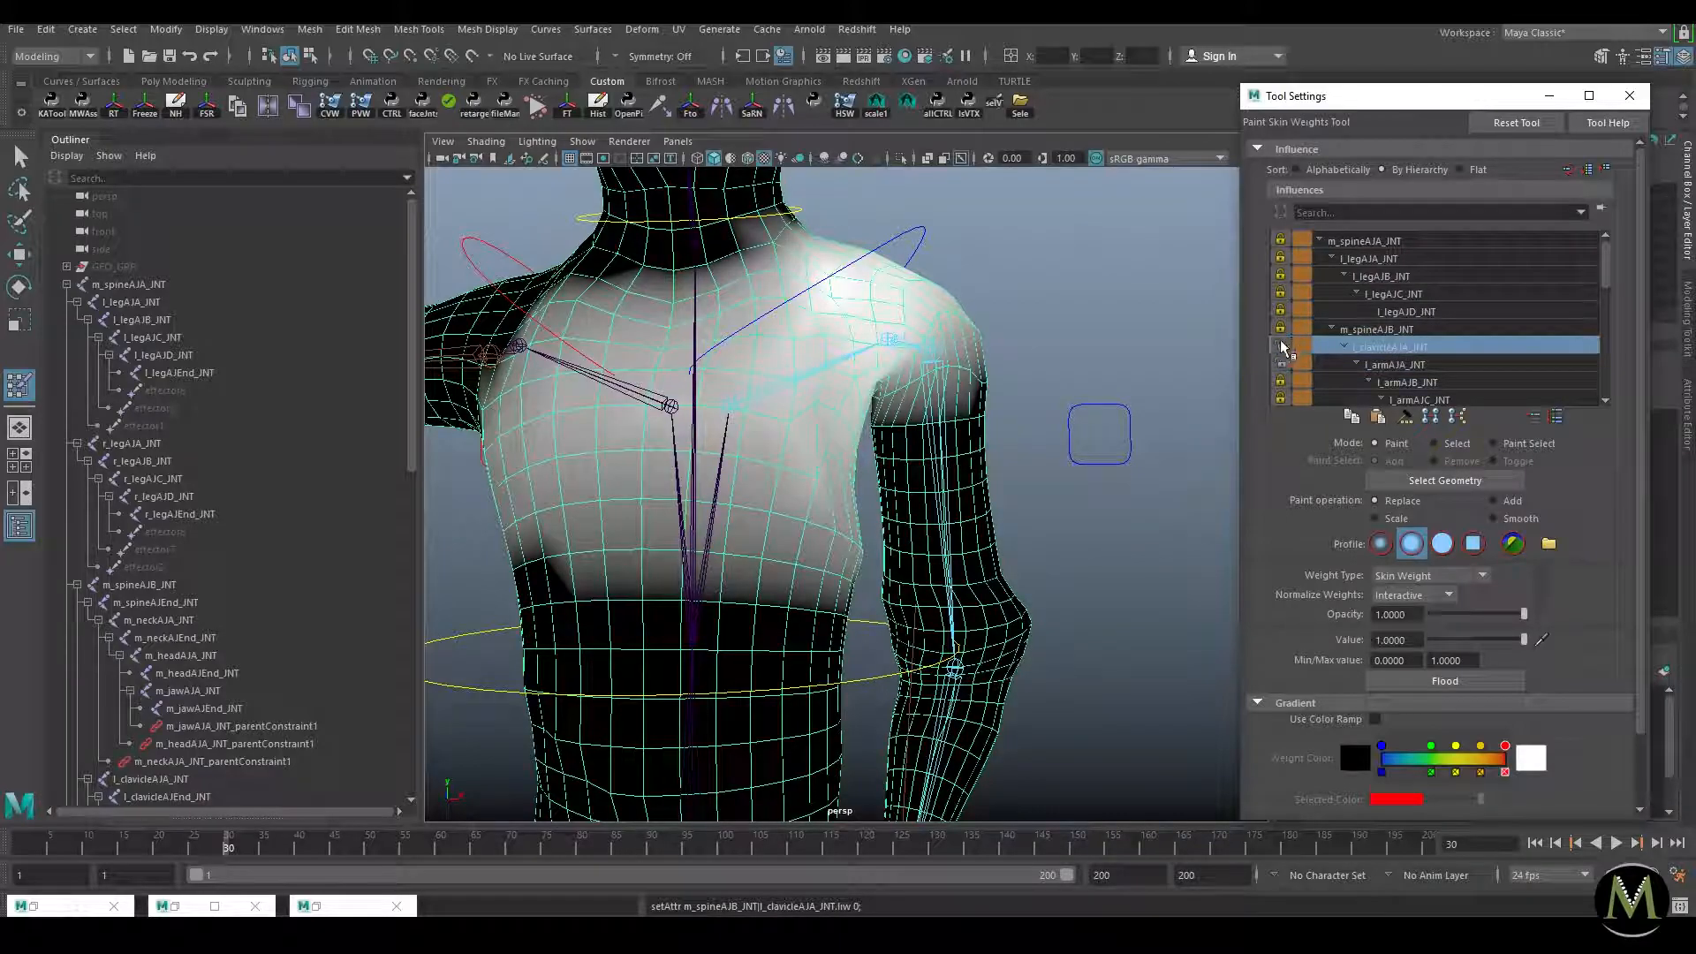
Step: Set the paint value to 0 and paint away l_armAJA_JNT's influence on the left side of the chest
click(1406, 366)
drag(1499, 646, 1424, 645)
alt+drag(886, 454, 818, 492)
scroll(819, 492, up, 3)
mouse_move(581, 437)
mouse_down()
mouse_move(695, 452)
mouse_move(738, 488)
mouse_up()
Step: Compare the clavicle and spine weights, and paint the remaining l_armAJA_JNT influence off the chest and side
click(1443, 348)
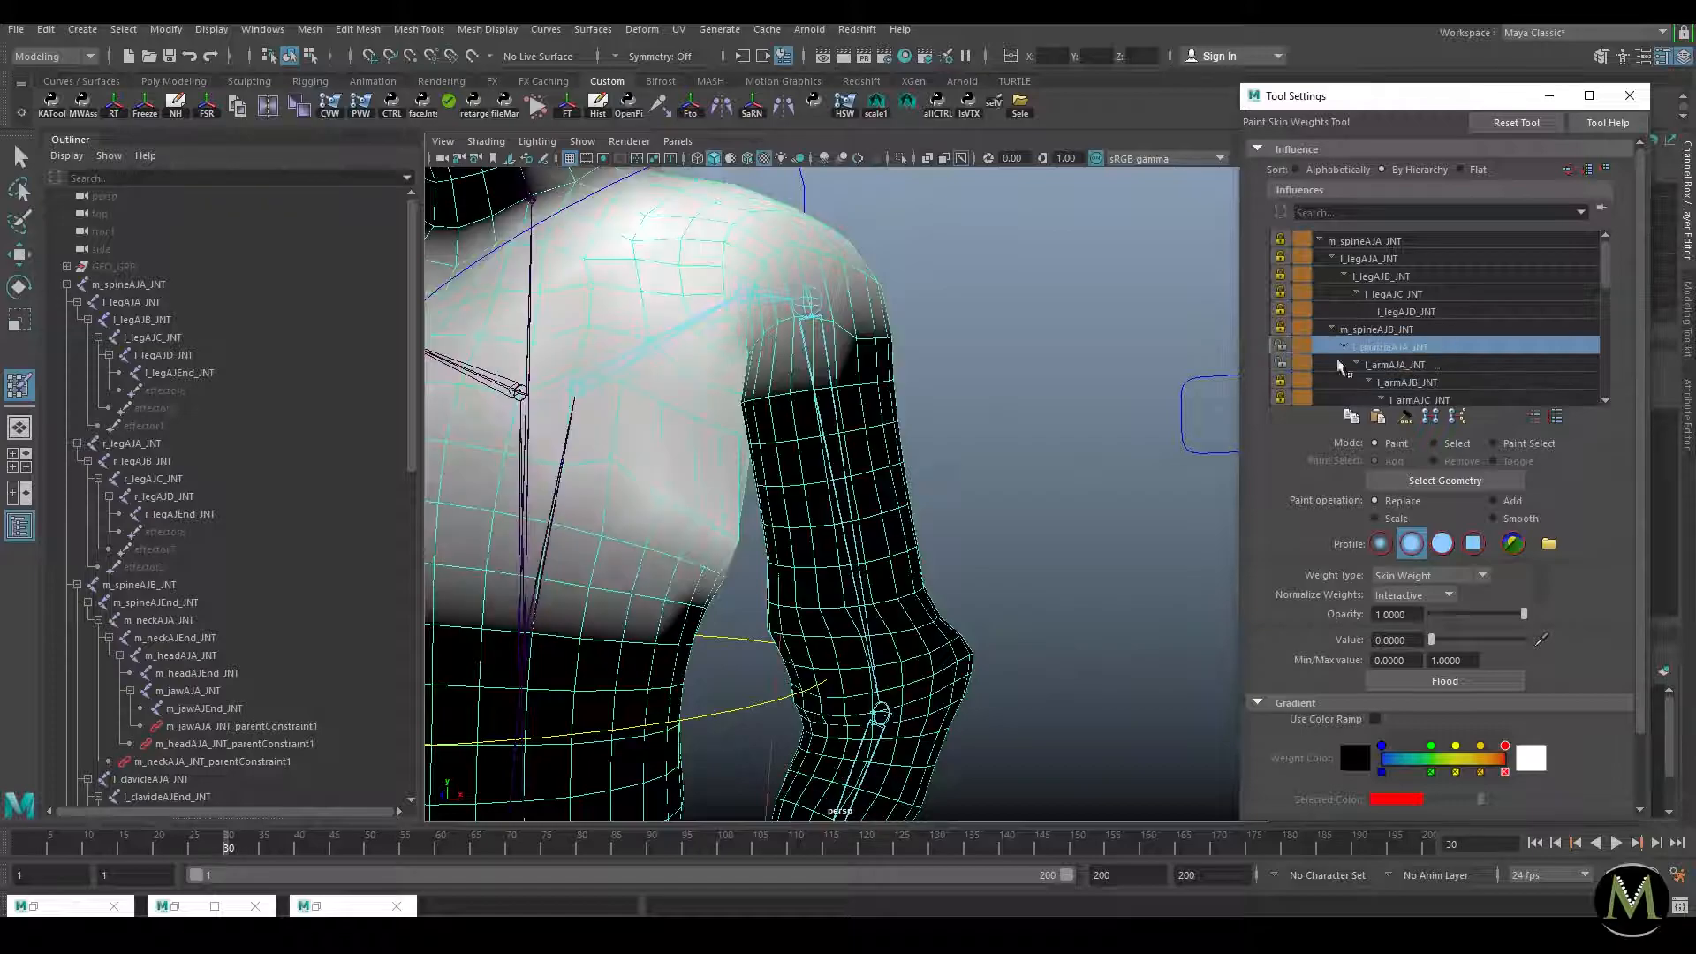
click(1405, 332)
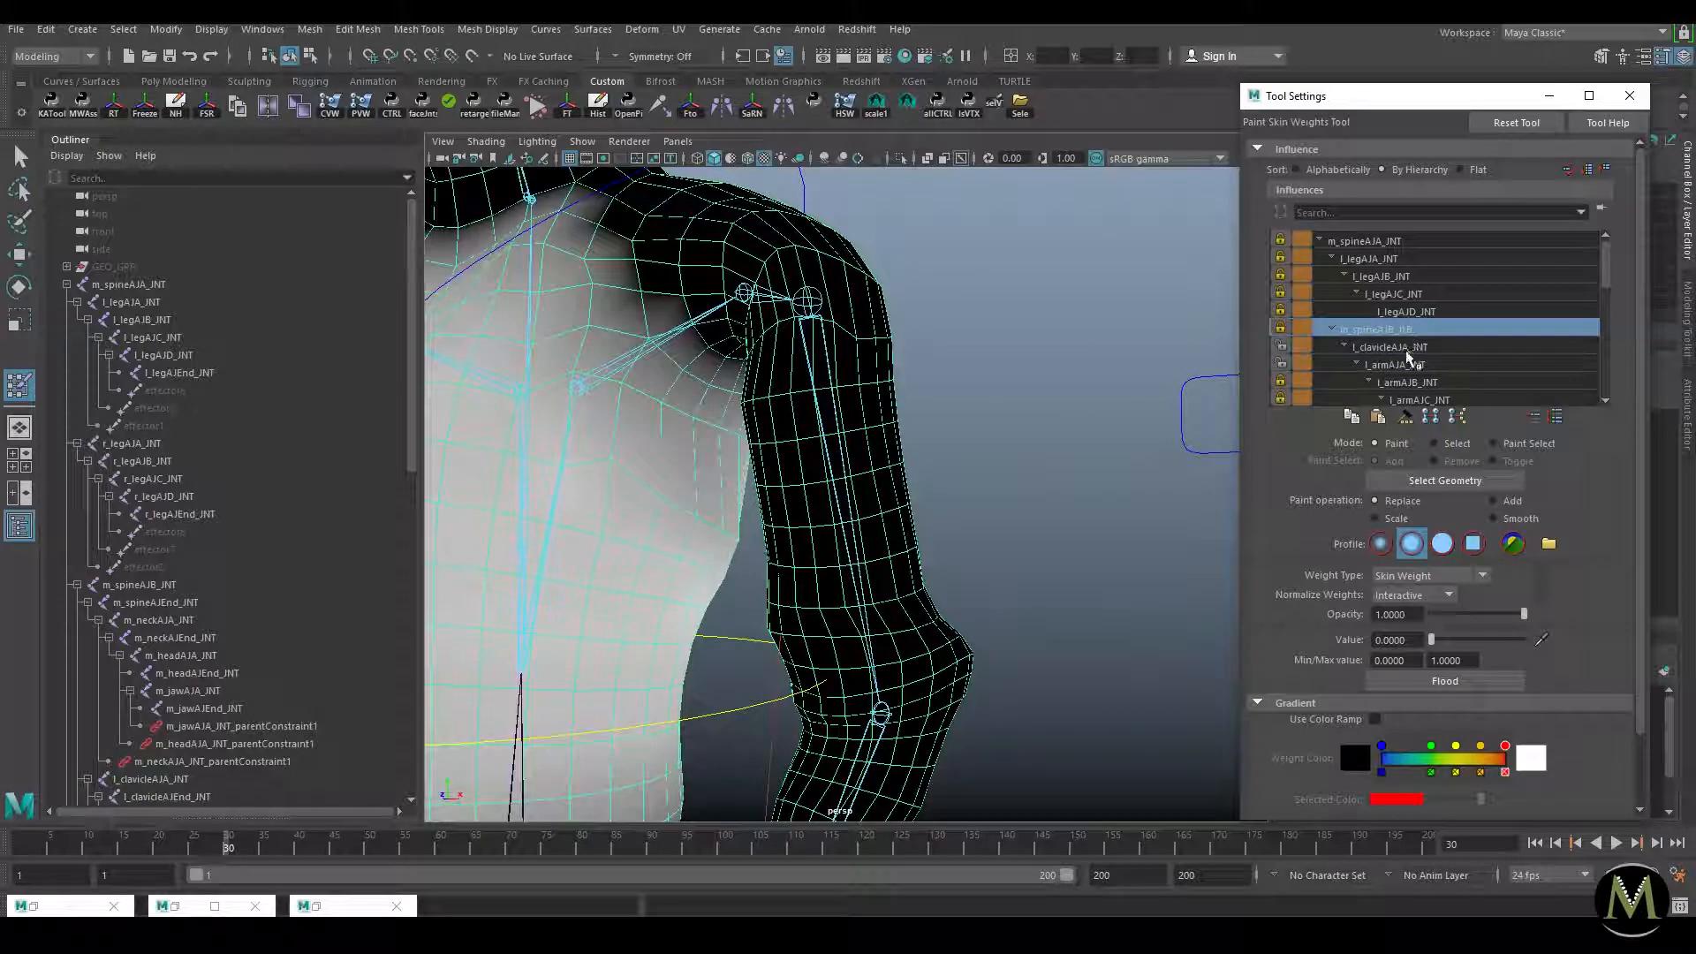
click(1397, 365)
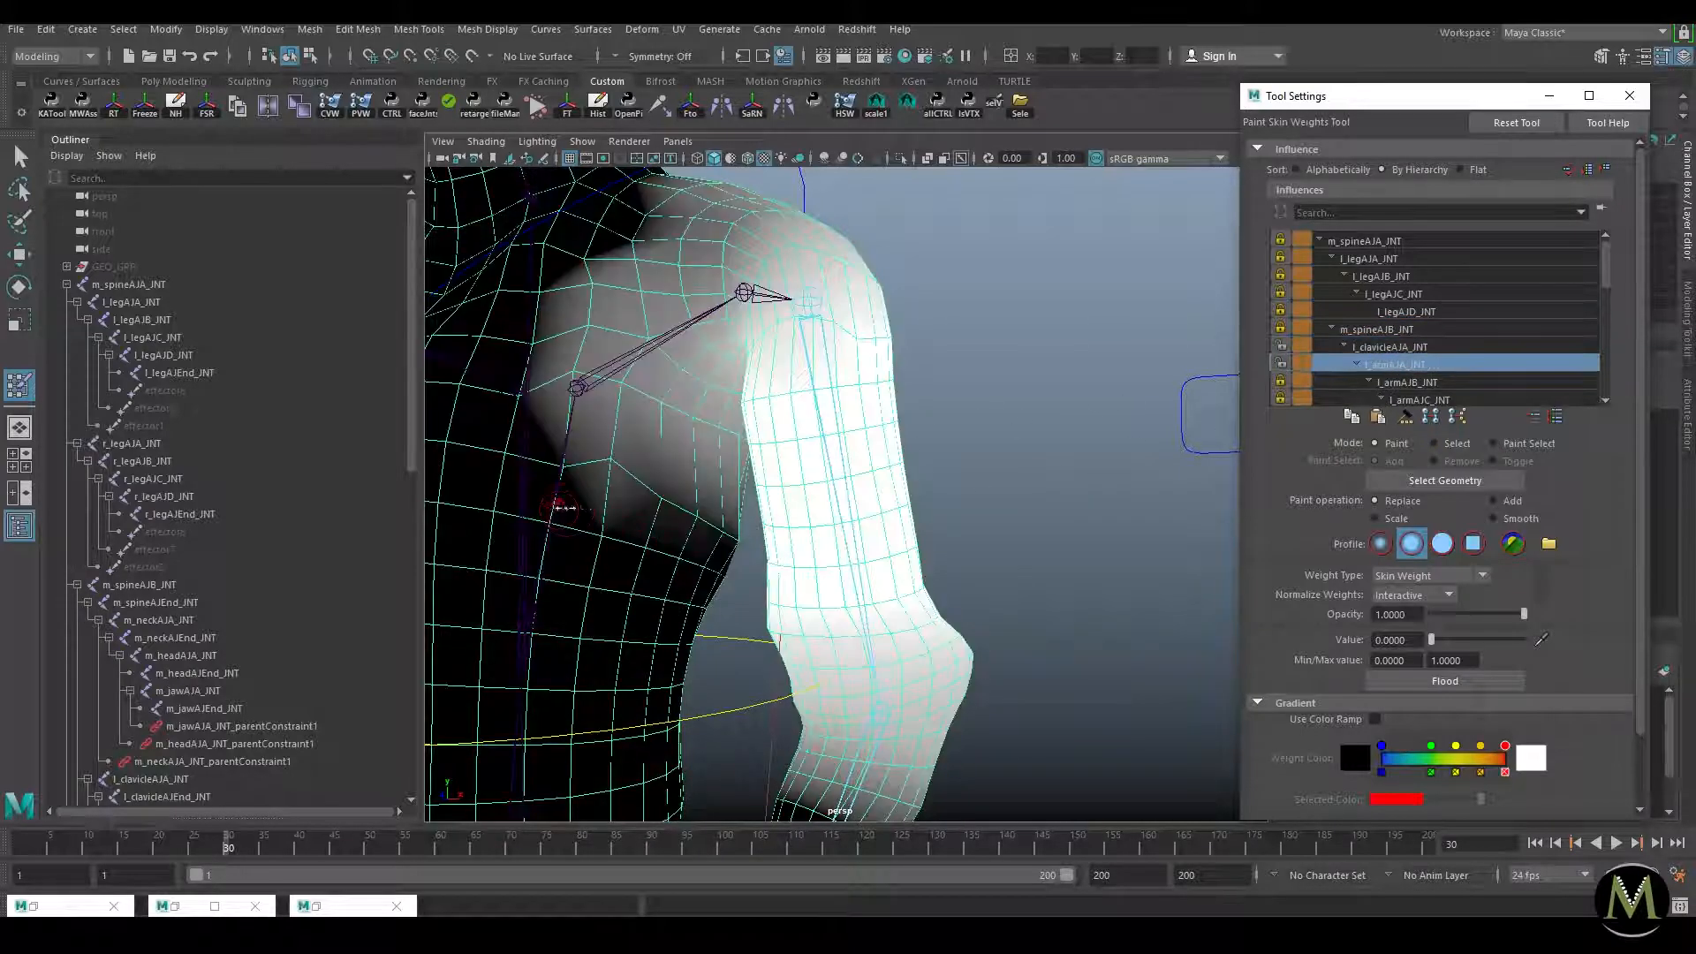
mouse_move(578, 403)
mouse_down()
mouse_move(719, 451)
mouse_move(664, 474)
mouse_move(570, 411)
mouse_move(610, 371)
mouse_move(587, 305)
mouse_move(729, 482)
mouse_move(733, 519)
mouse_move(852, 473)
mouse_move(889, 483)
mouse_move(707, 466)
mouse_move(756, 477)
mouse_move(748, 460)
mouse_move(889, 527)
mouse_move(1015, 435)
mouse_move(908, 424)
mouse_up()
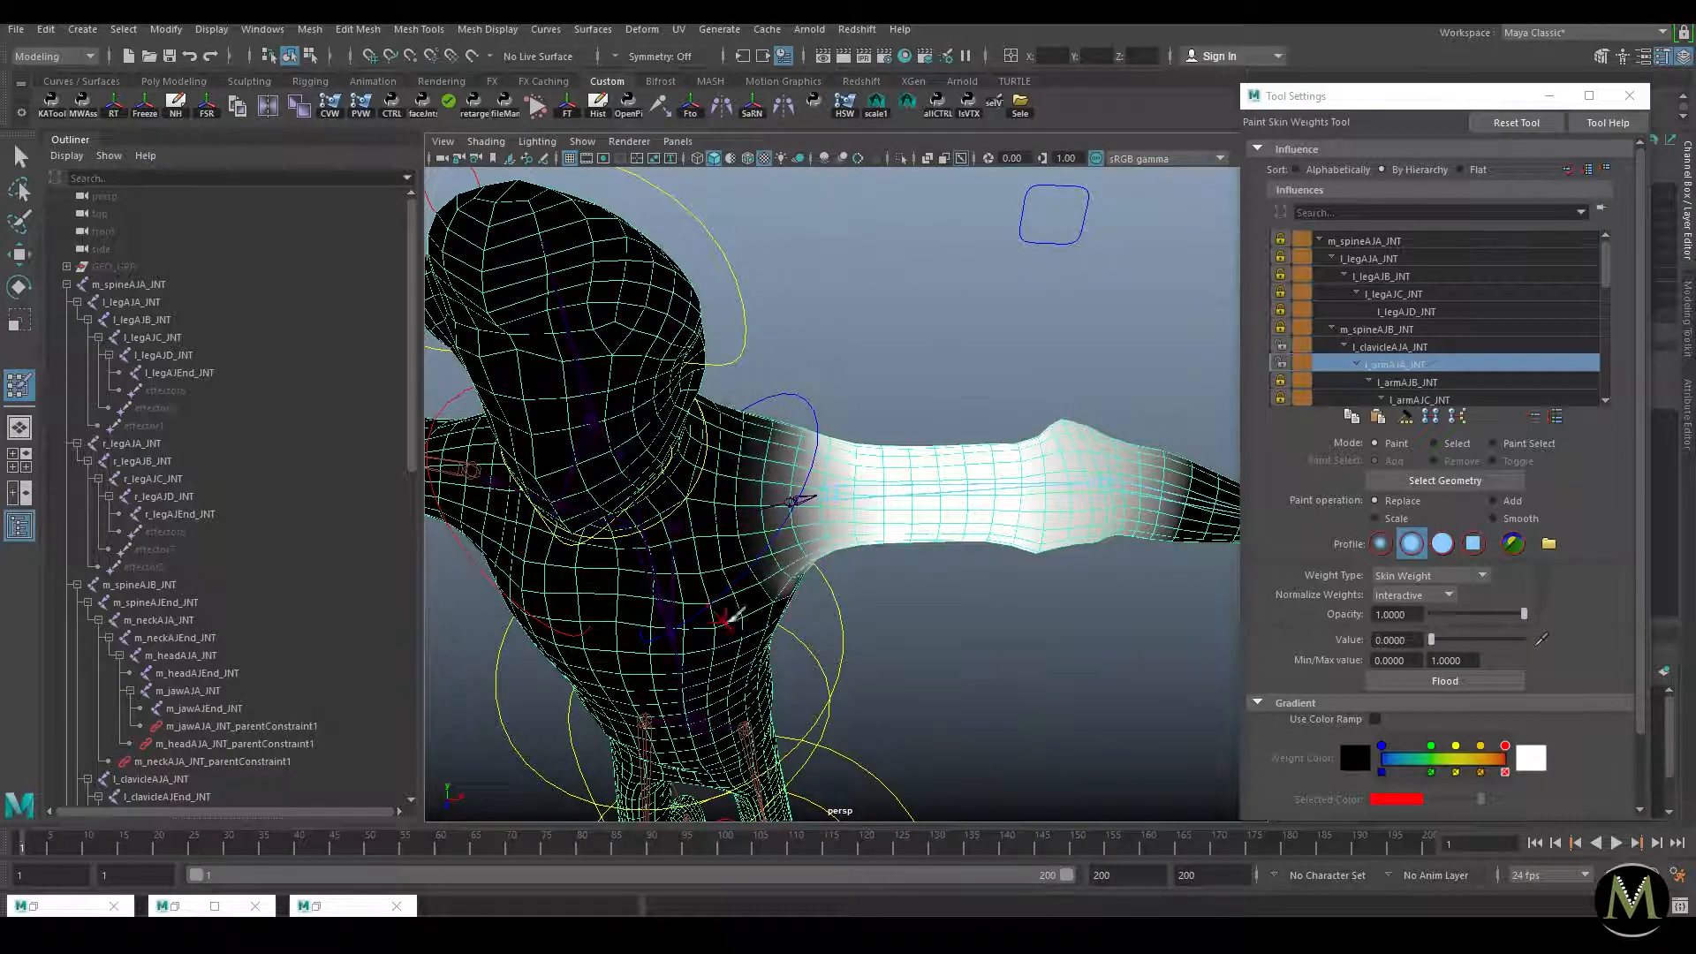
alt+drag(789, 500, 761, 633)
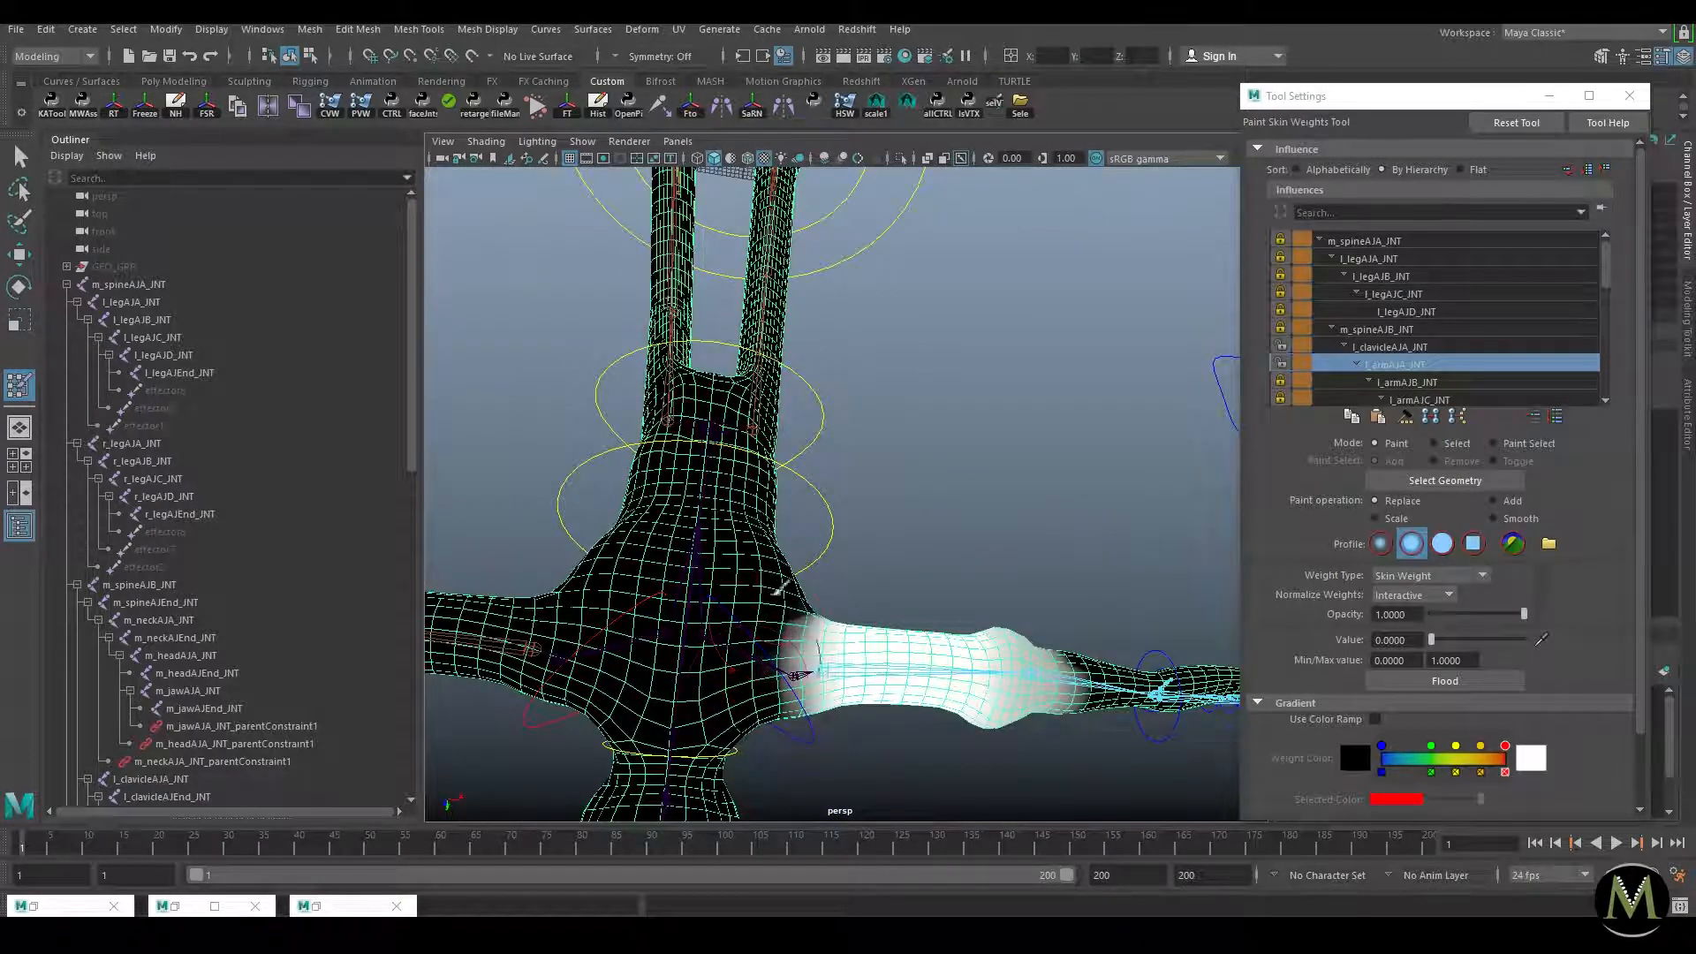
Step: Try rotating the left clavicle control at frame 83 and undo the rotation
drag(212, 844, 603, 844)
mouse_move(935, 647)
alt+mouse_down()
mouse_move(939, 439)
mouse_move(871, 460)
mouse_move(969, 462)
alt+mouse_up()
key(w)
click(969, 462)
scroll(821, 606, down, 3)
alt+drag(821, 606, 842, 640)
click(878, 375)
alt+drag(939, 360, 894, 362)
key(e)
drag(775, 372, 805, 410)
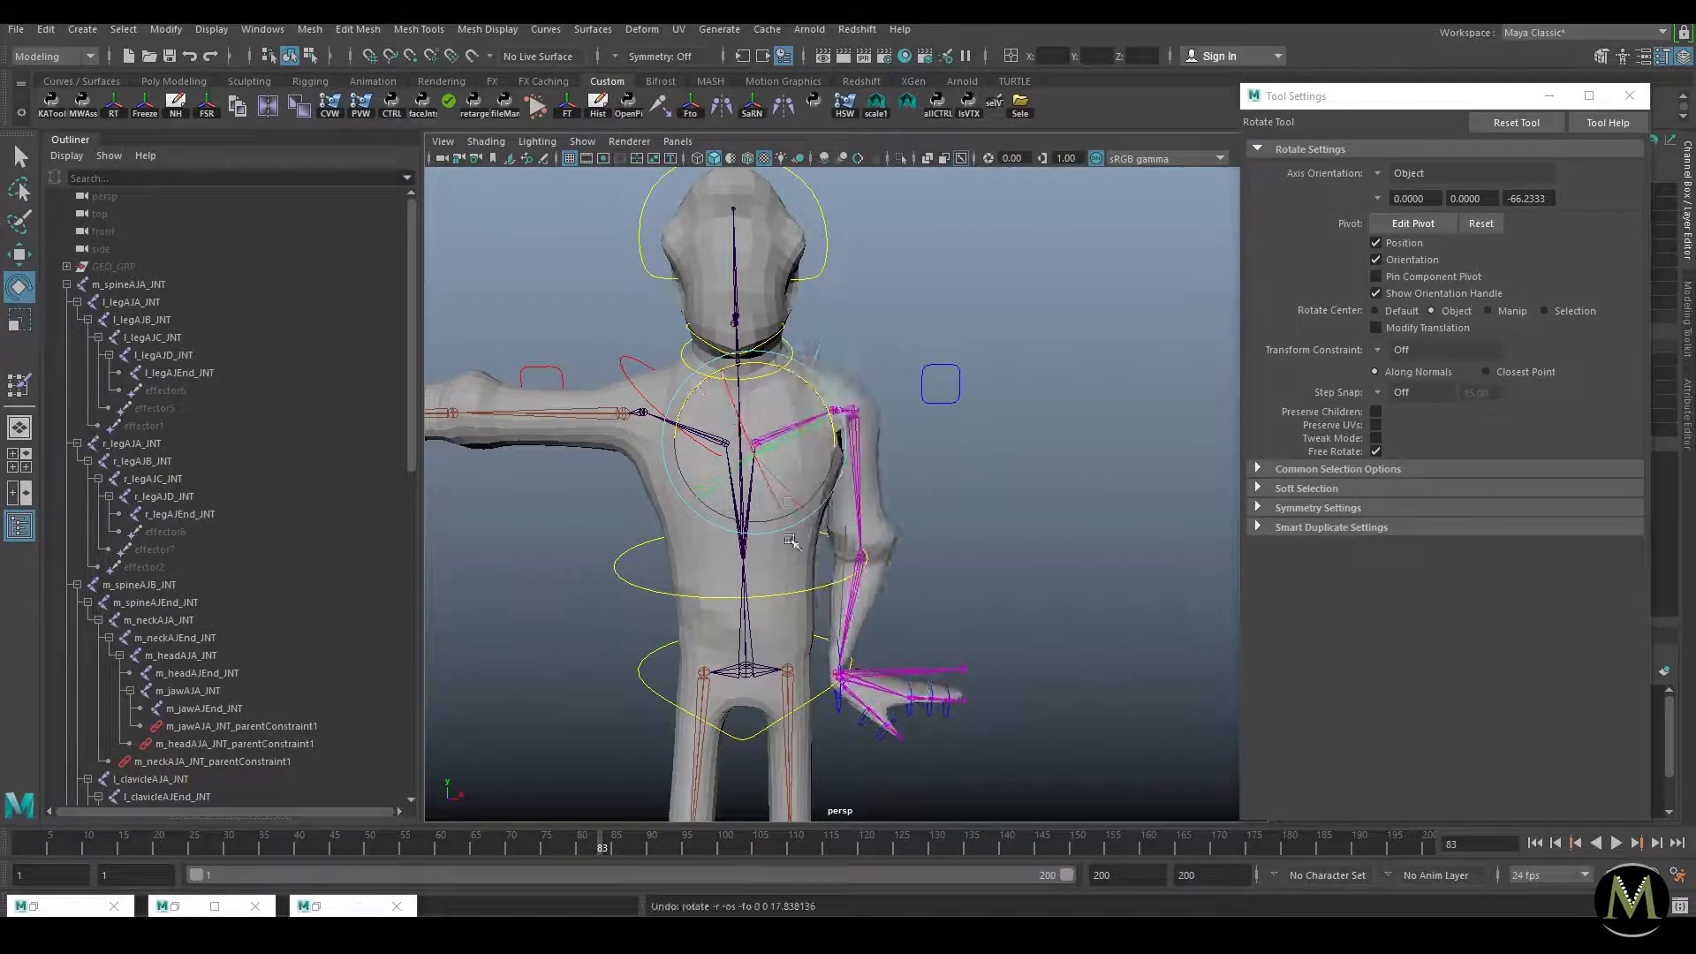
Step: Return to painting the proxy mesh's weights, lock l_armAJA_JNT, unlock m_spineAJB_JNT, and choose the l_clavicleAJA_JNT influence
key(w)
click(783, 571)
key(y)
right_drag(761, 442, 669, 480)
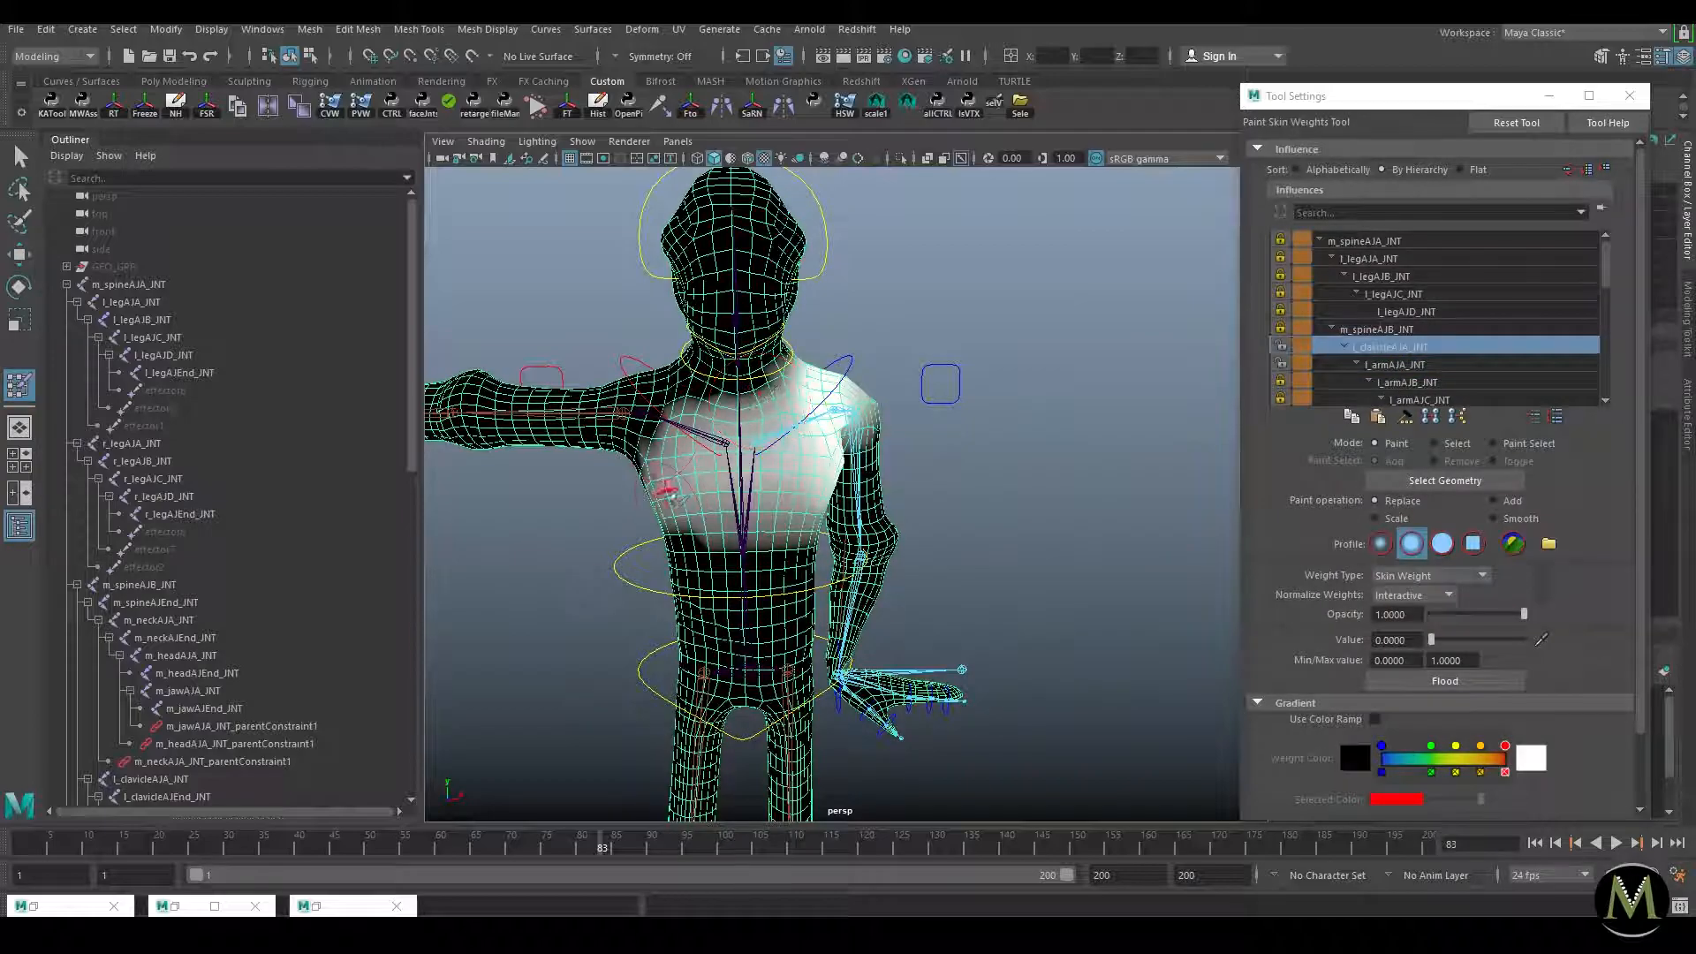
click(1384, 332)
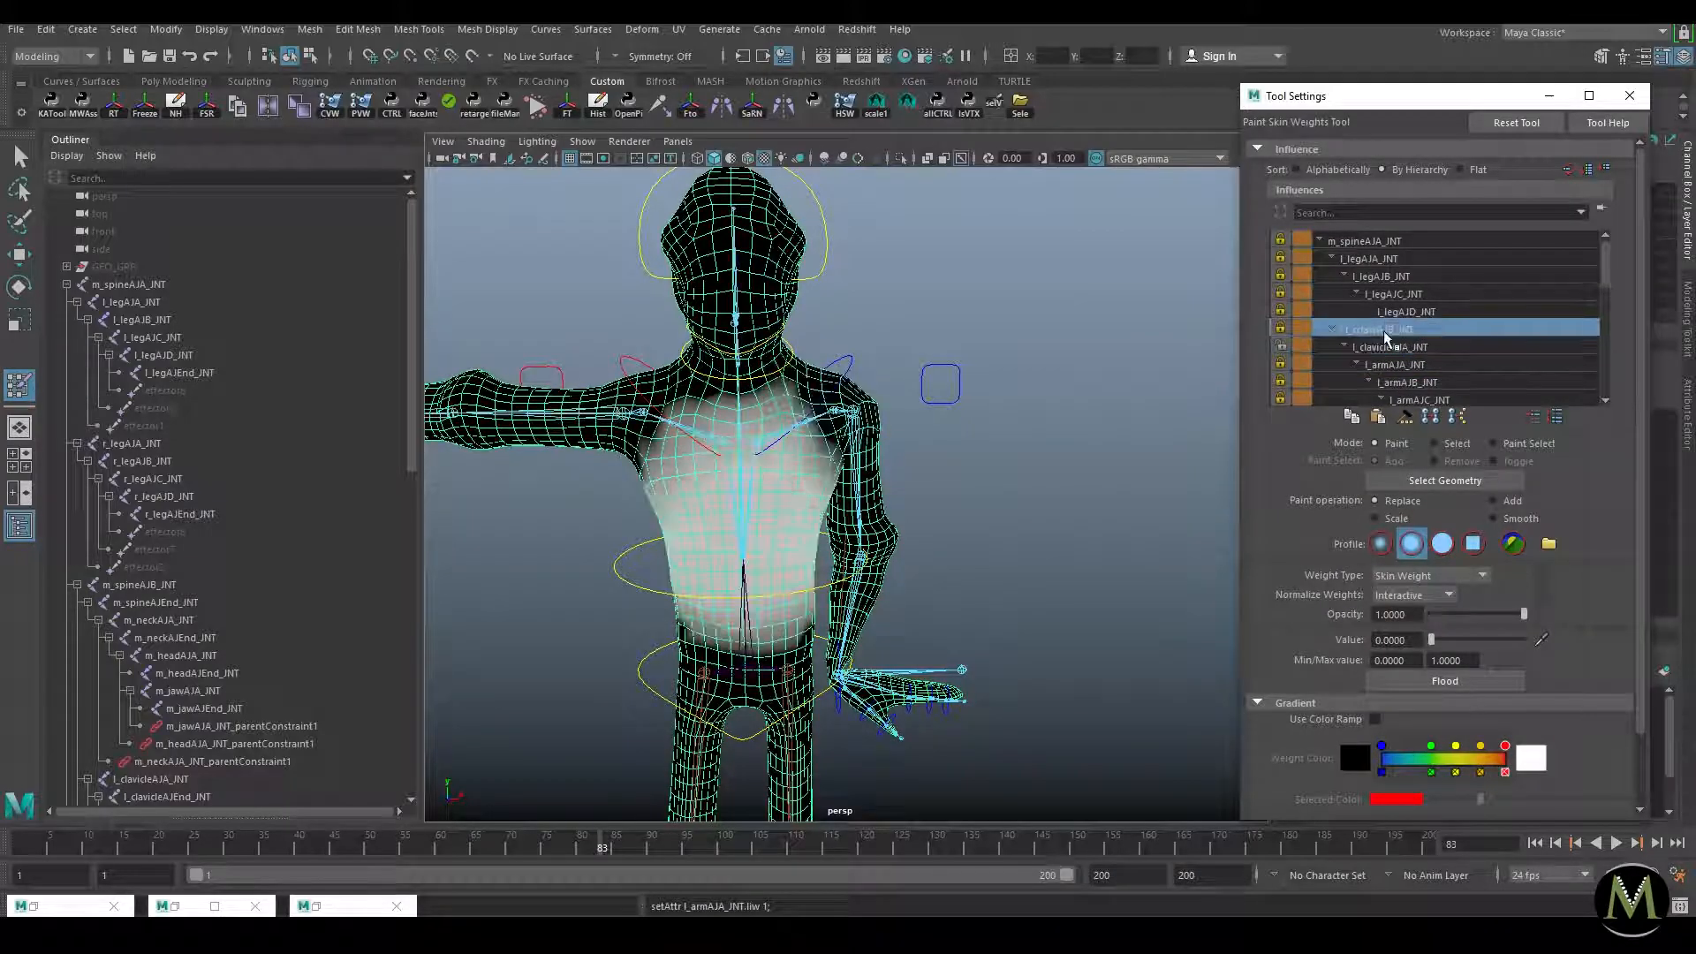
click(1280, 328)
click(1407, 347)
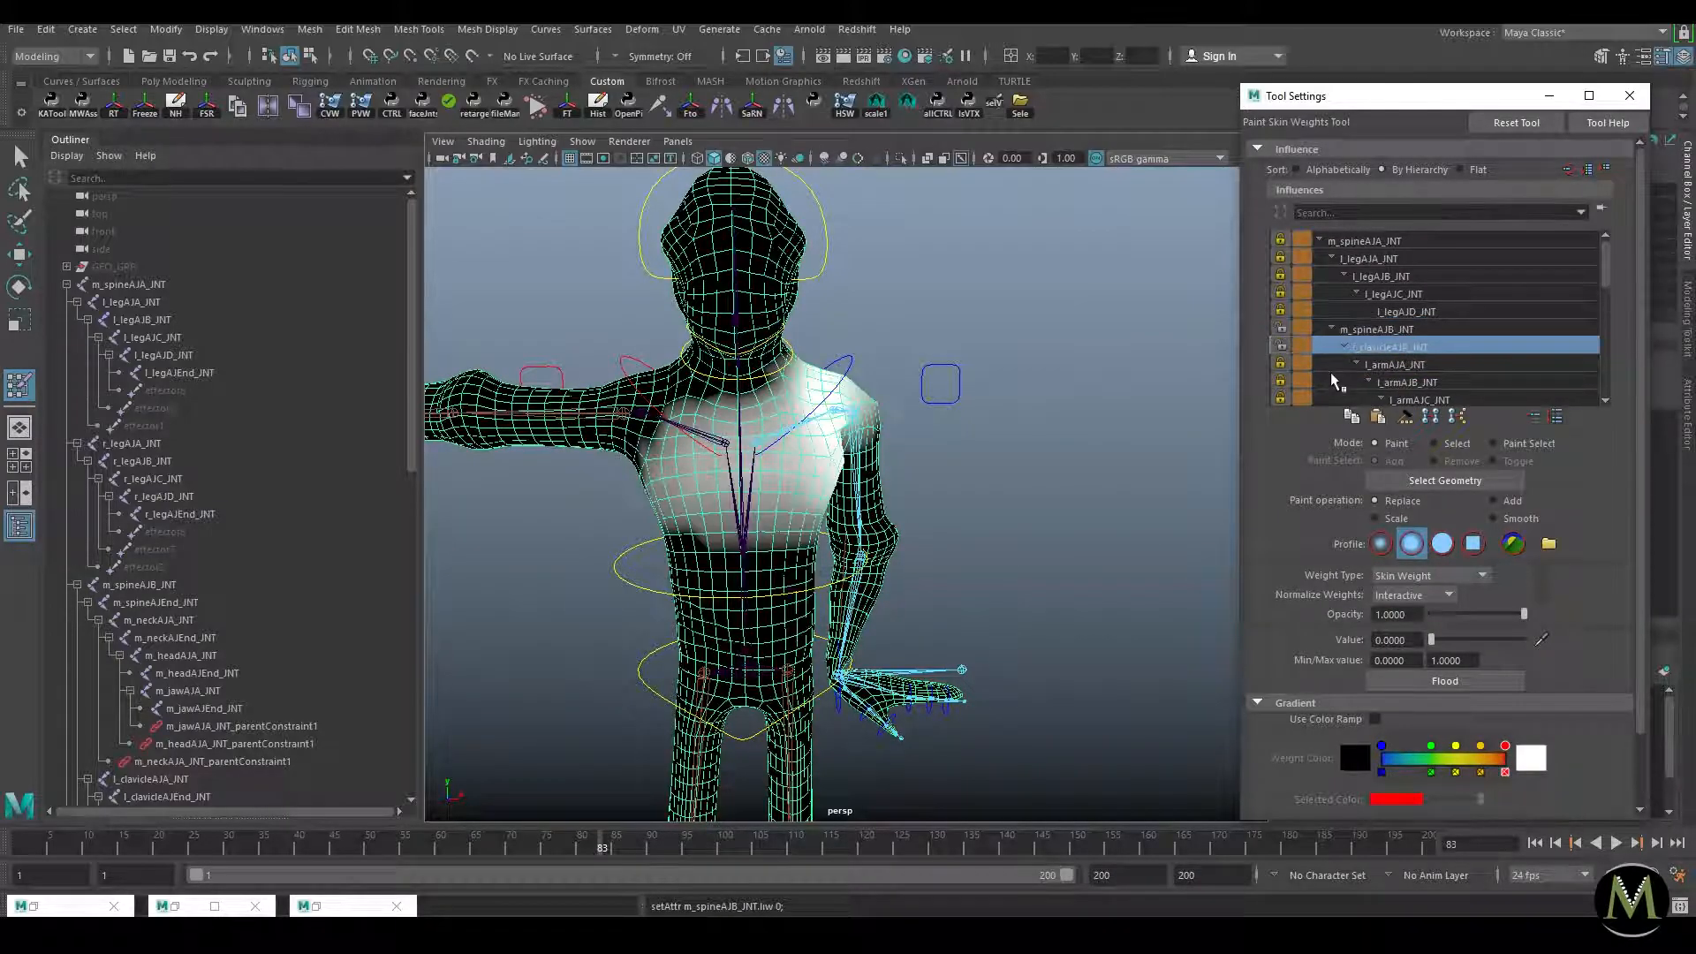
Step: Paint l_clavicleAJA_JNT's influence off the character's right chest and back with the solid brush profile at value 0
drag(698, 408, 705, 460)
click(1443, 546)
mouse_move(682, 394)
mouse_down()
mouse_move(703, 533)
mouse_move(710, 385)
mouse_move(763, 581)
mouse_move(804, 534)
mouse_move(1122, 526)
mouse_up()
mouse_move(1001, 487)
alt+mouse_down()
mouse_move(1087, 484)
mouse_move(1020, 491)
alt+mouse_up()
alt+middle_drag(1020, 491, 943, 574)
alt+right_drag(943, 574, 1136, 614)
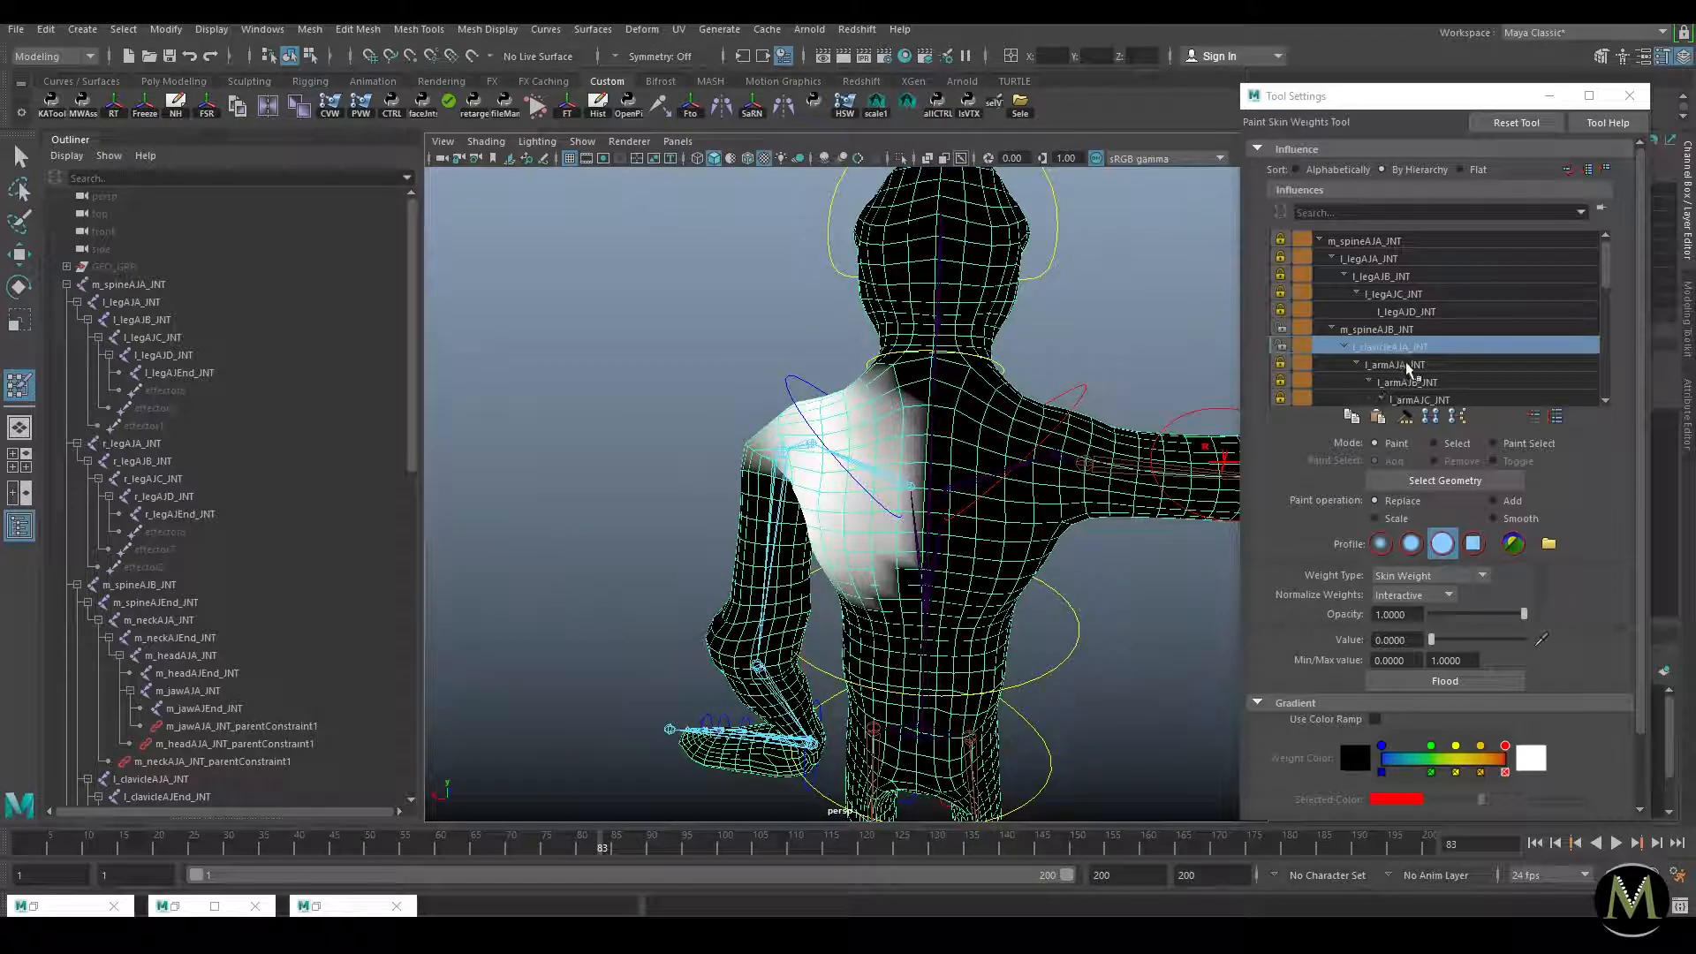
Step: Collapse the left clavicle's influence hierarchy and examine the weights of the neck and right arm joints from front and back
click(1344, 346)
click(1350, 365)
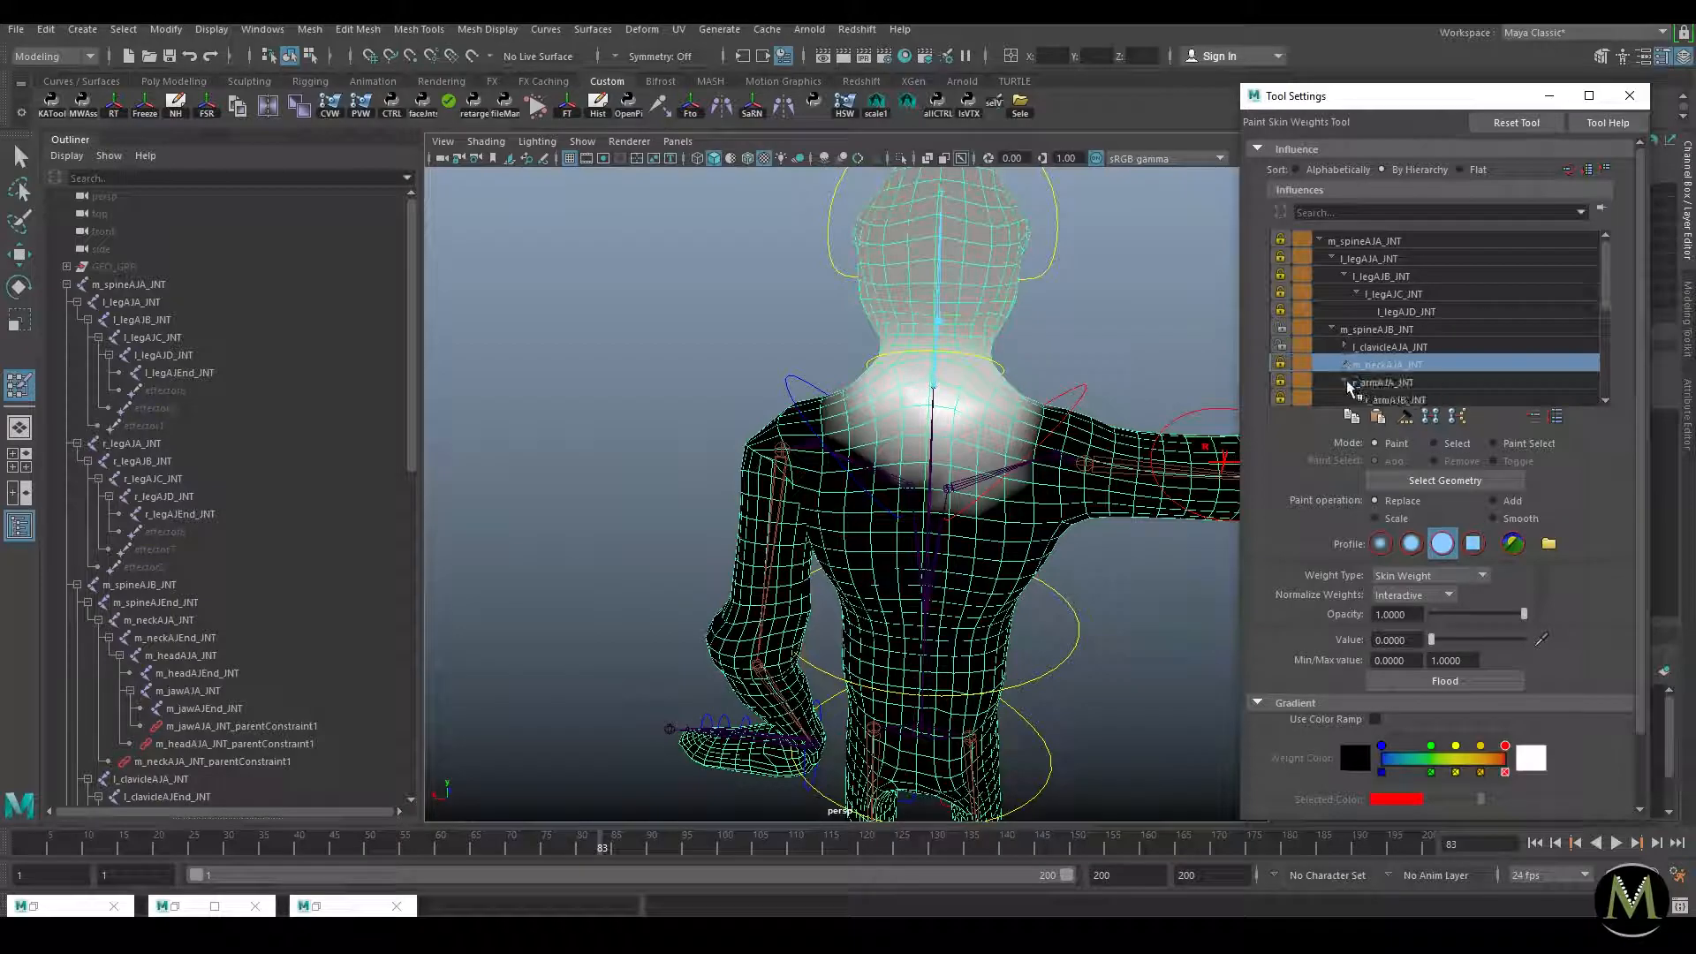
click(1345, 382)
click(1386, 385)
alt+right_drag(1063, 457, 976, 441)
alt+drag(976, 442, 589, 403)
alt+middle_drag(619, 420, 720, 407)
alt+right_drag(720, 406, 907, 464)
scroll(1447, 370, down, 2)
click(1344, 347)
click(1423, 366)
click(1425, 378)
click(1436, 365)
click(1447, 347)
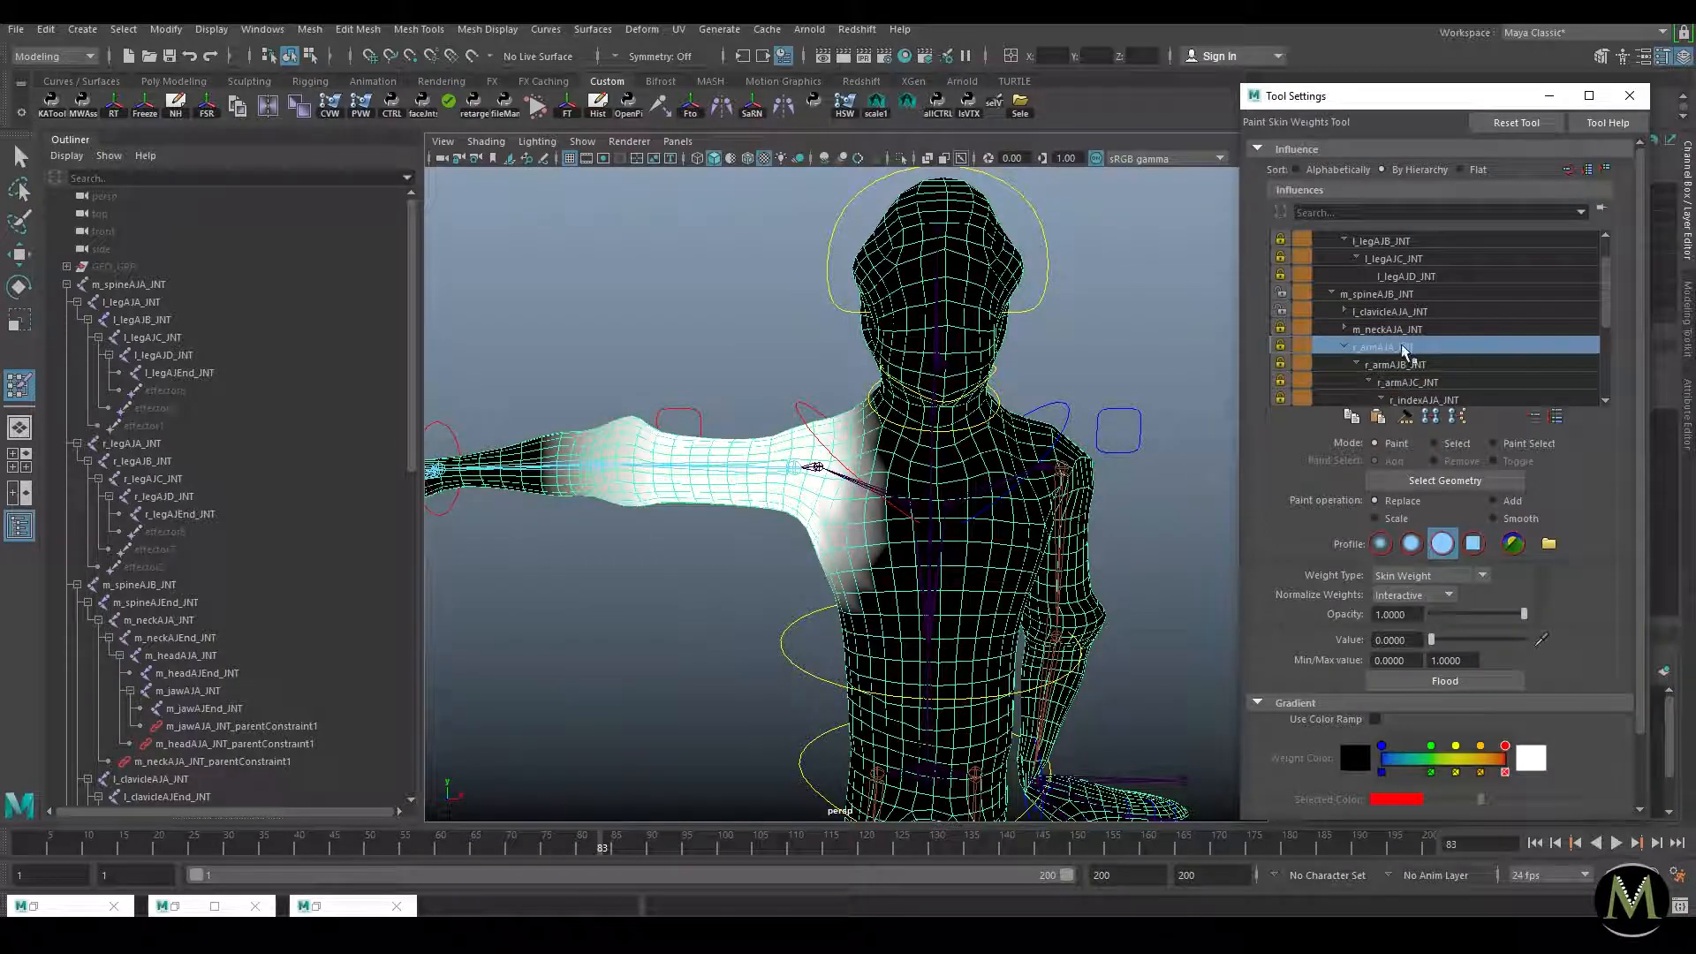
Step: Lock l_clavicleAJA_JNT and unlock the r_armAJA_JNT, r_armAJB_JNT and r_armAJC_JNT influences
click(1380, 294)
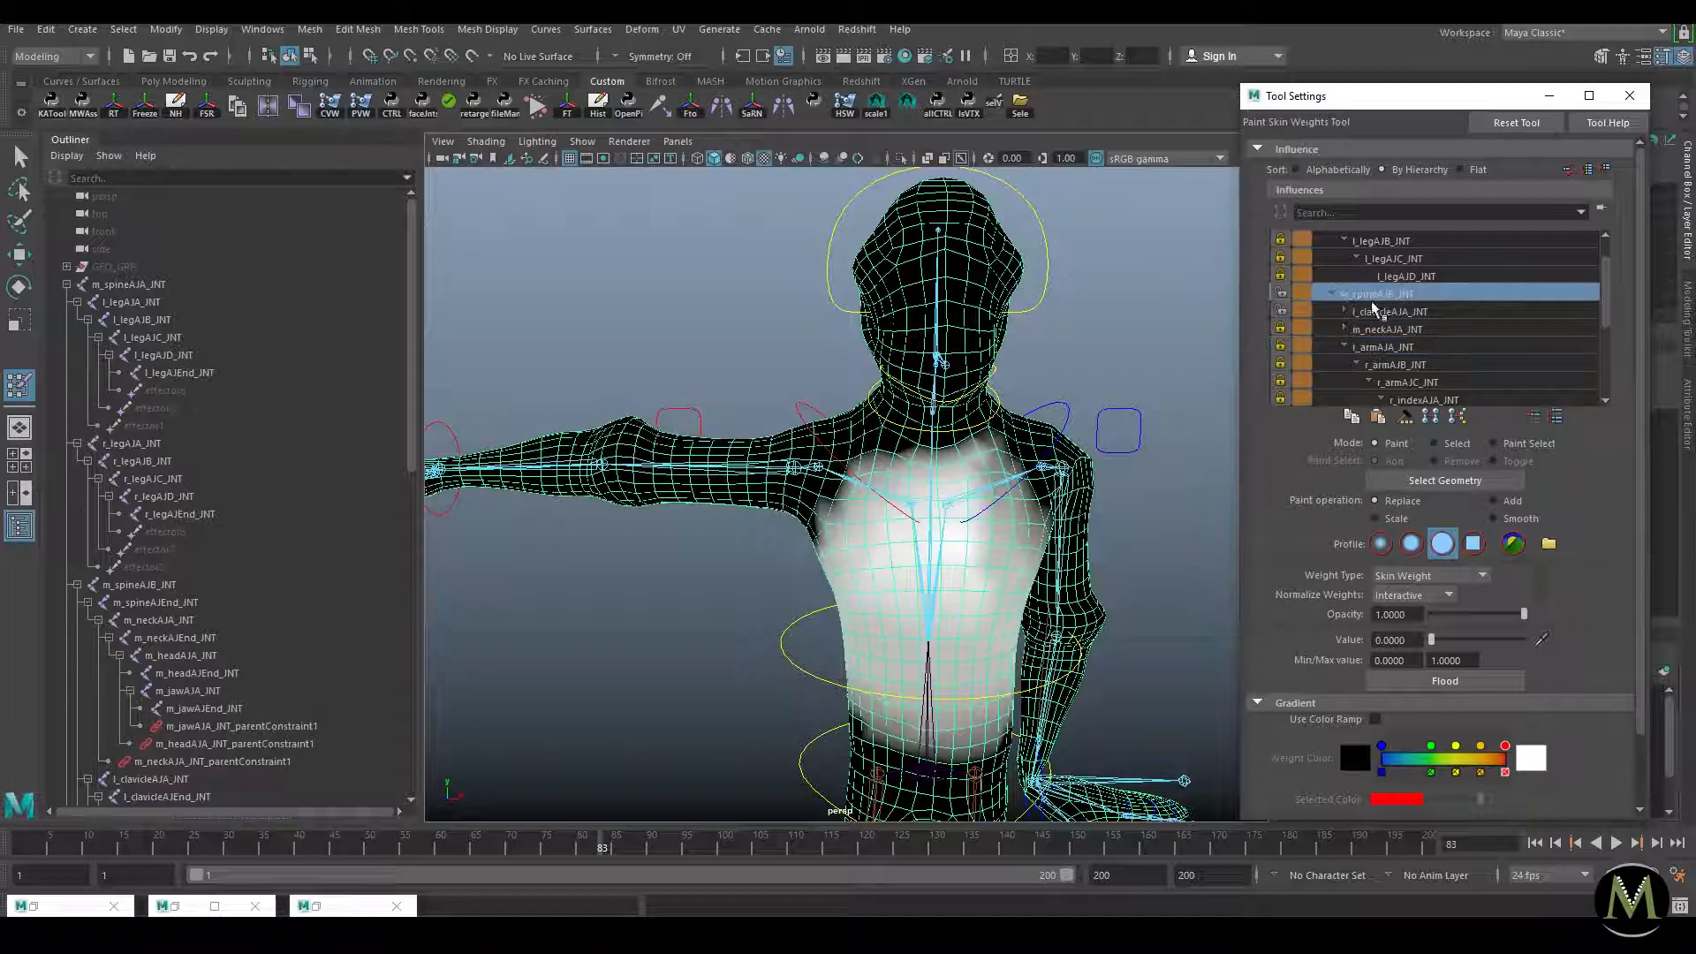
click(1311, 314)
click(1280, 311)
click(1378, 329)
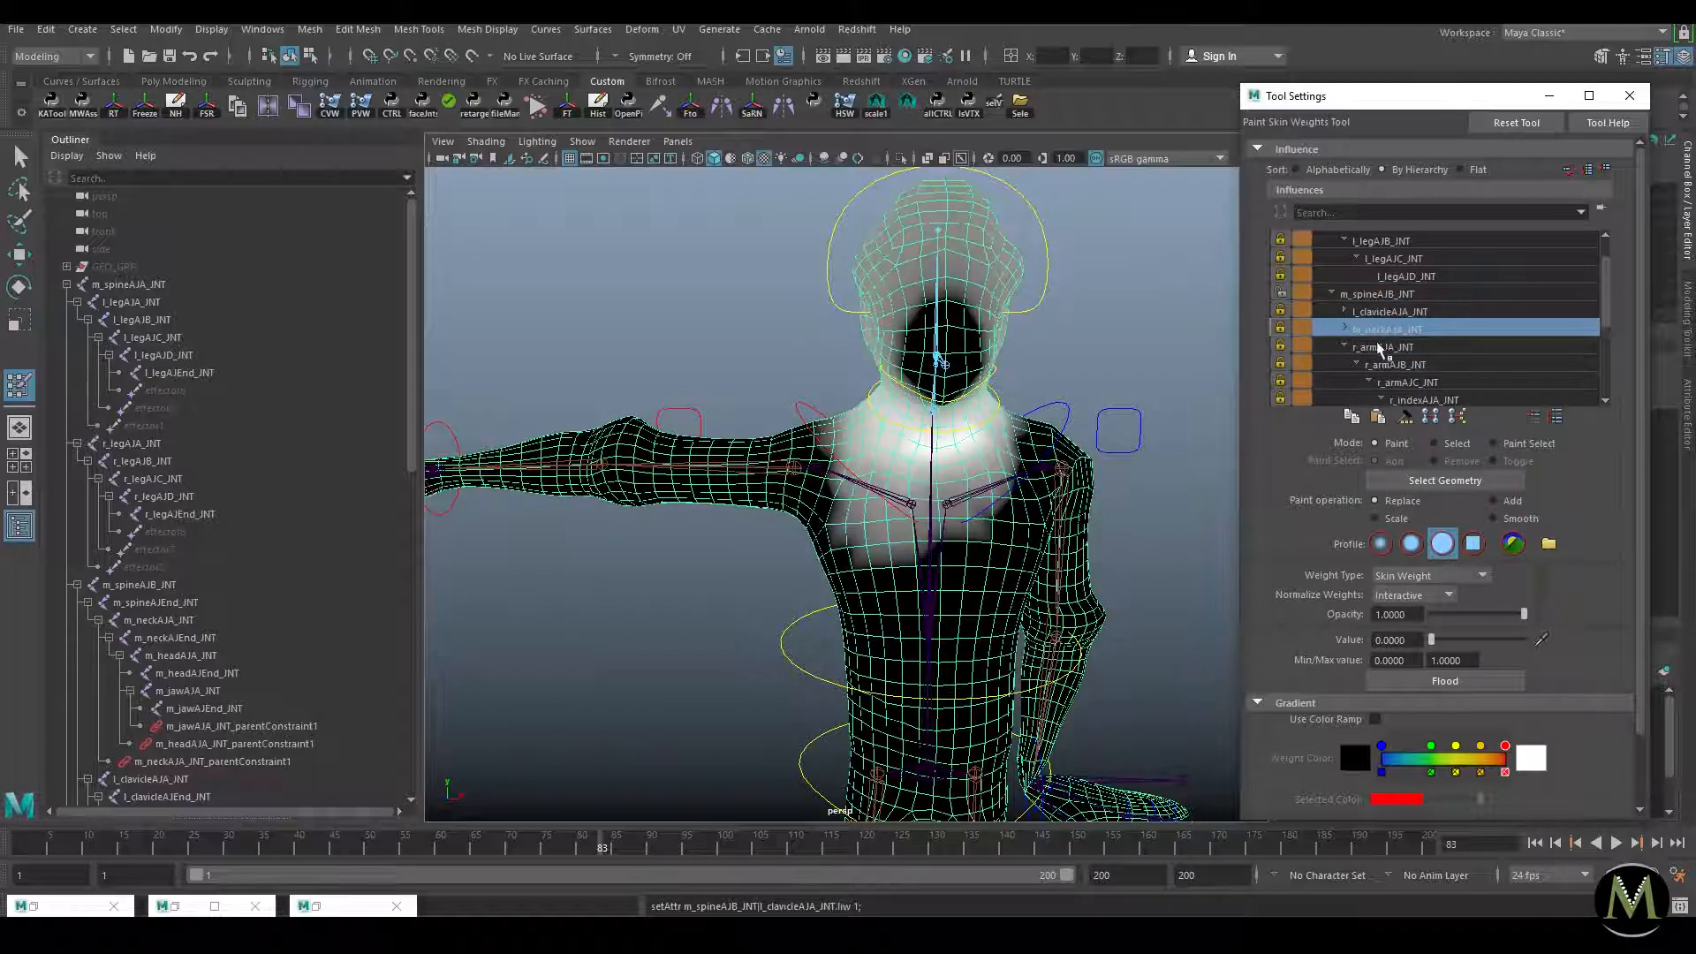
click(1380, 348)
click(1280, 347)
click(1280, 364)
click(1280, 381)
Step: Flood the weights of r_armAJC_JNT, r_armAJA_JNT and once more r_armAJC_JNT with value 0
click(1396, 364)
click(1411, 383)
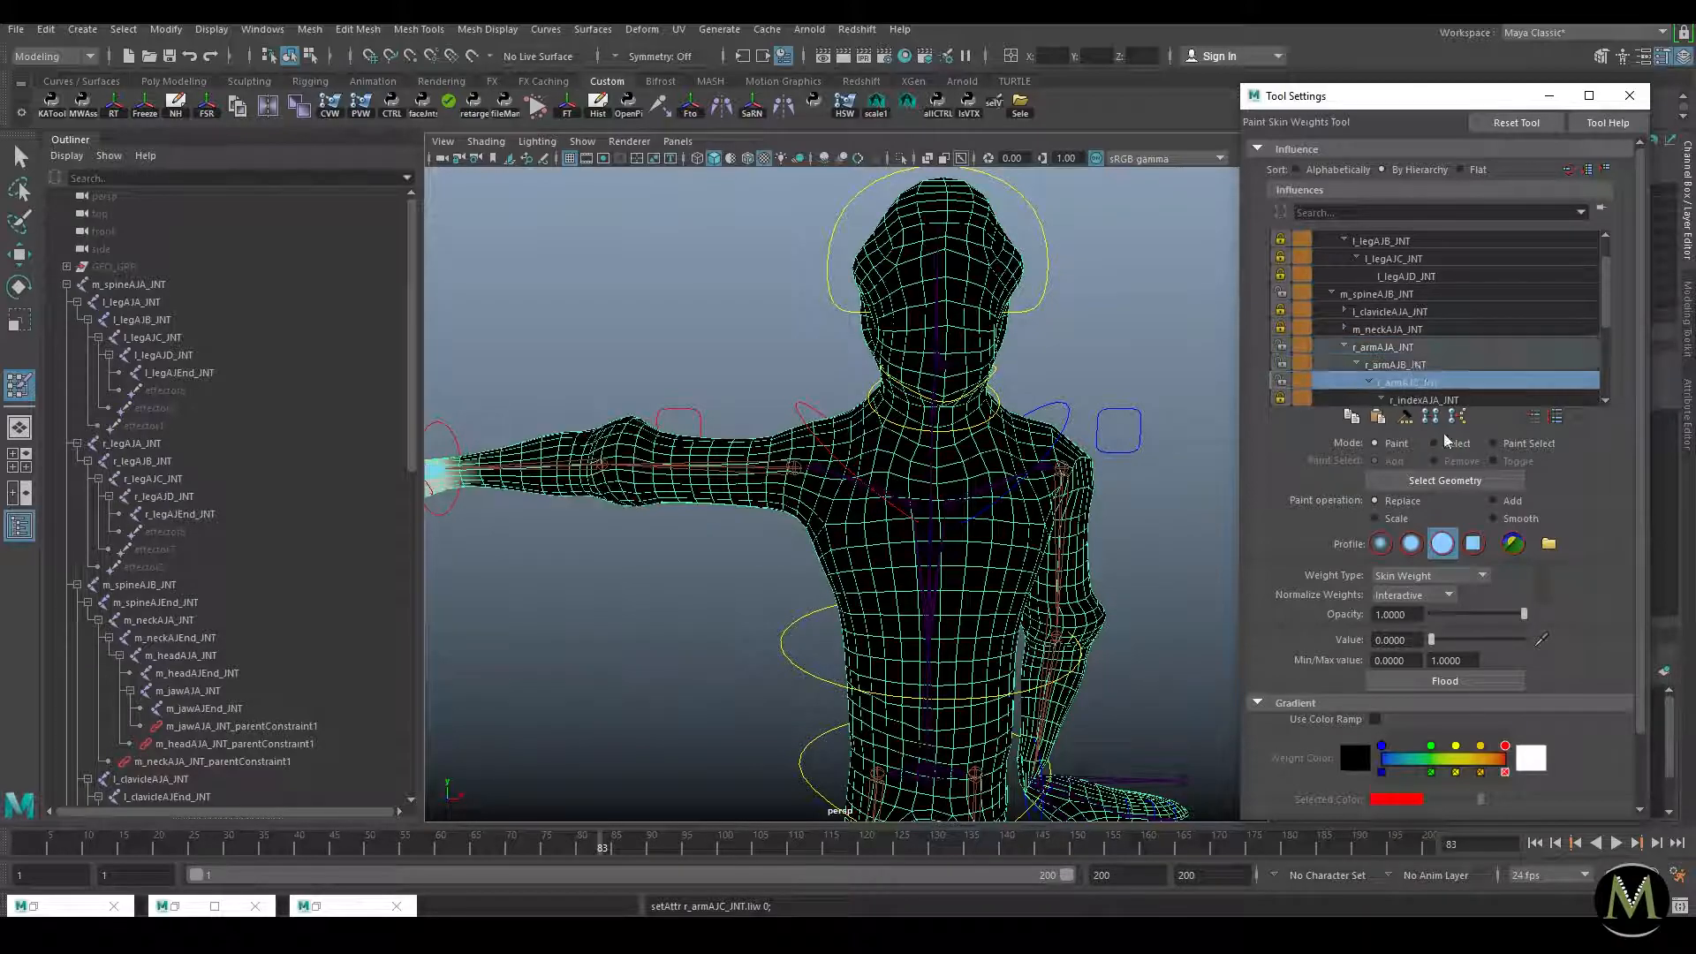
click(1445, 681)
click(1400, 364)
click(1387, 346)
click(1396, 366)
click(1386, 347)
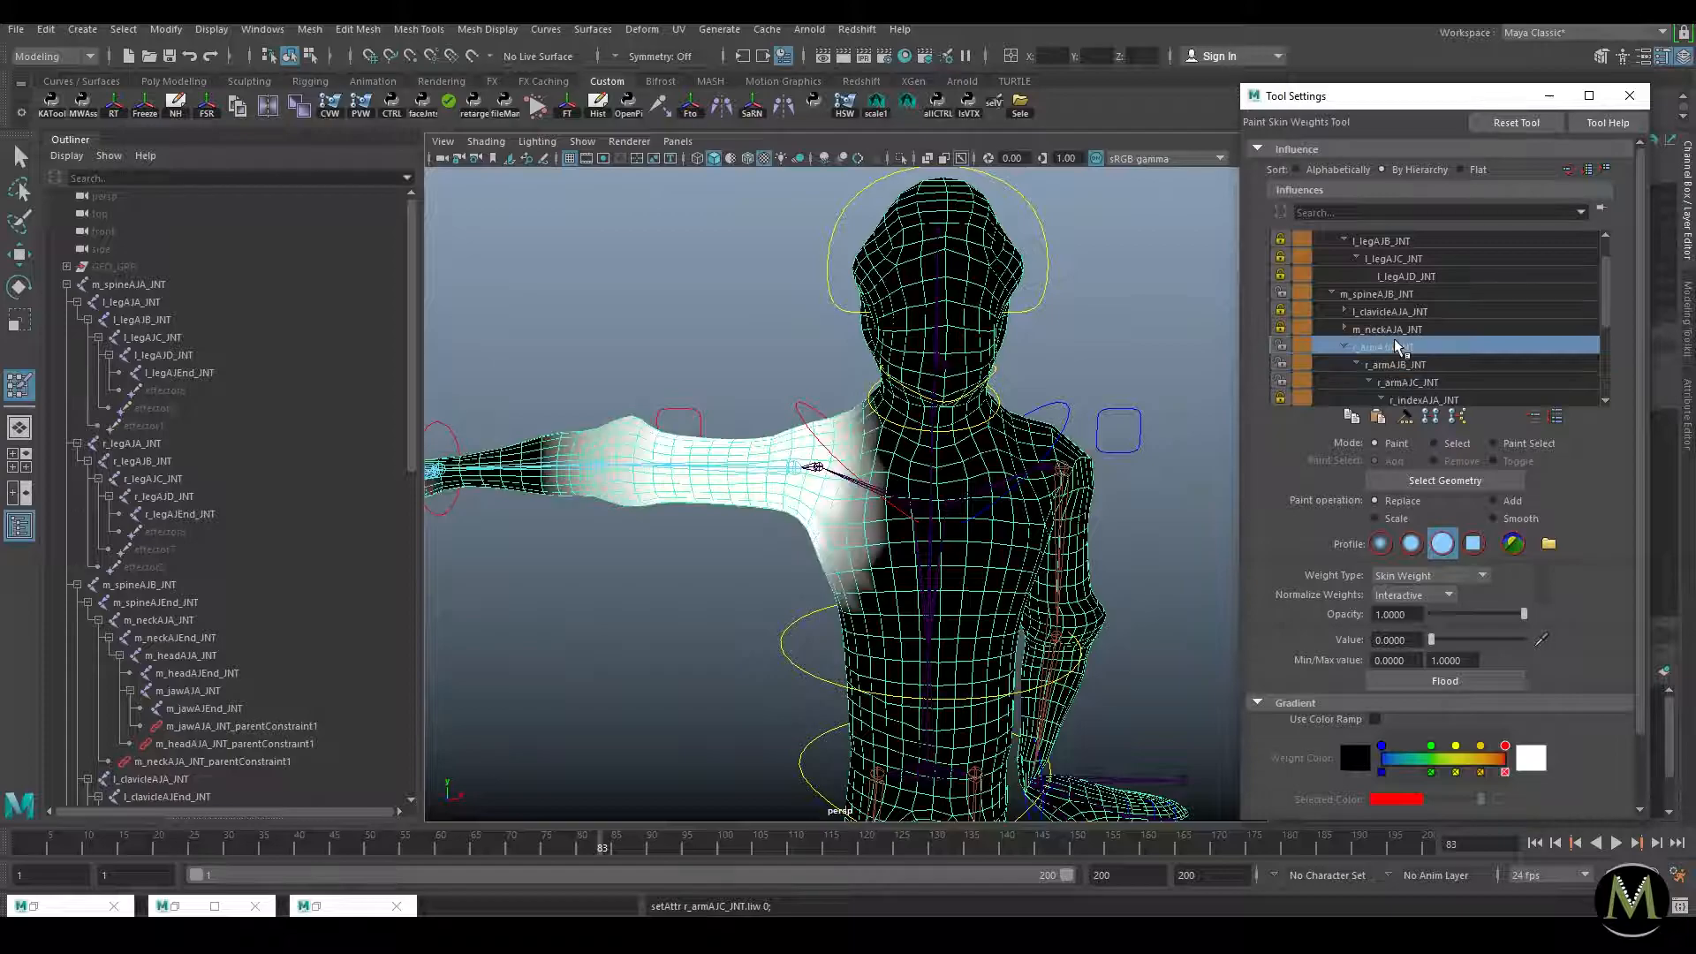
click(1445, 681)
click(1397, 364)
click(1407, 383)
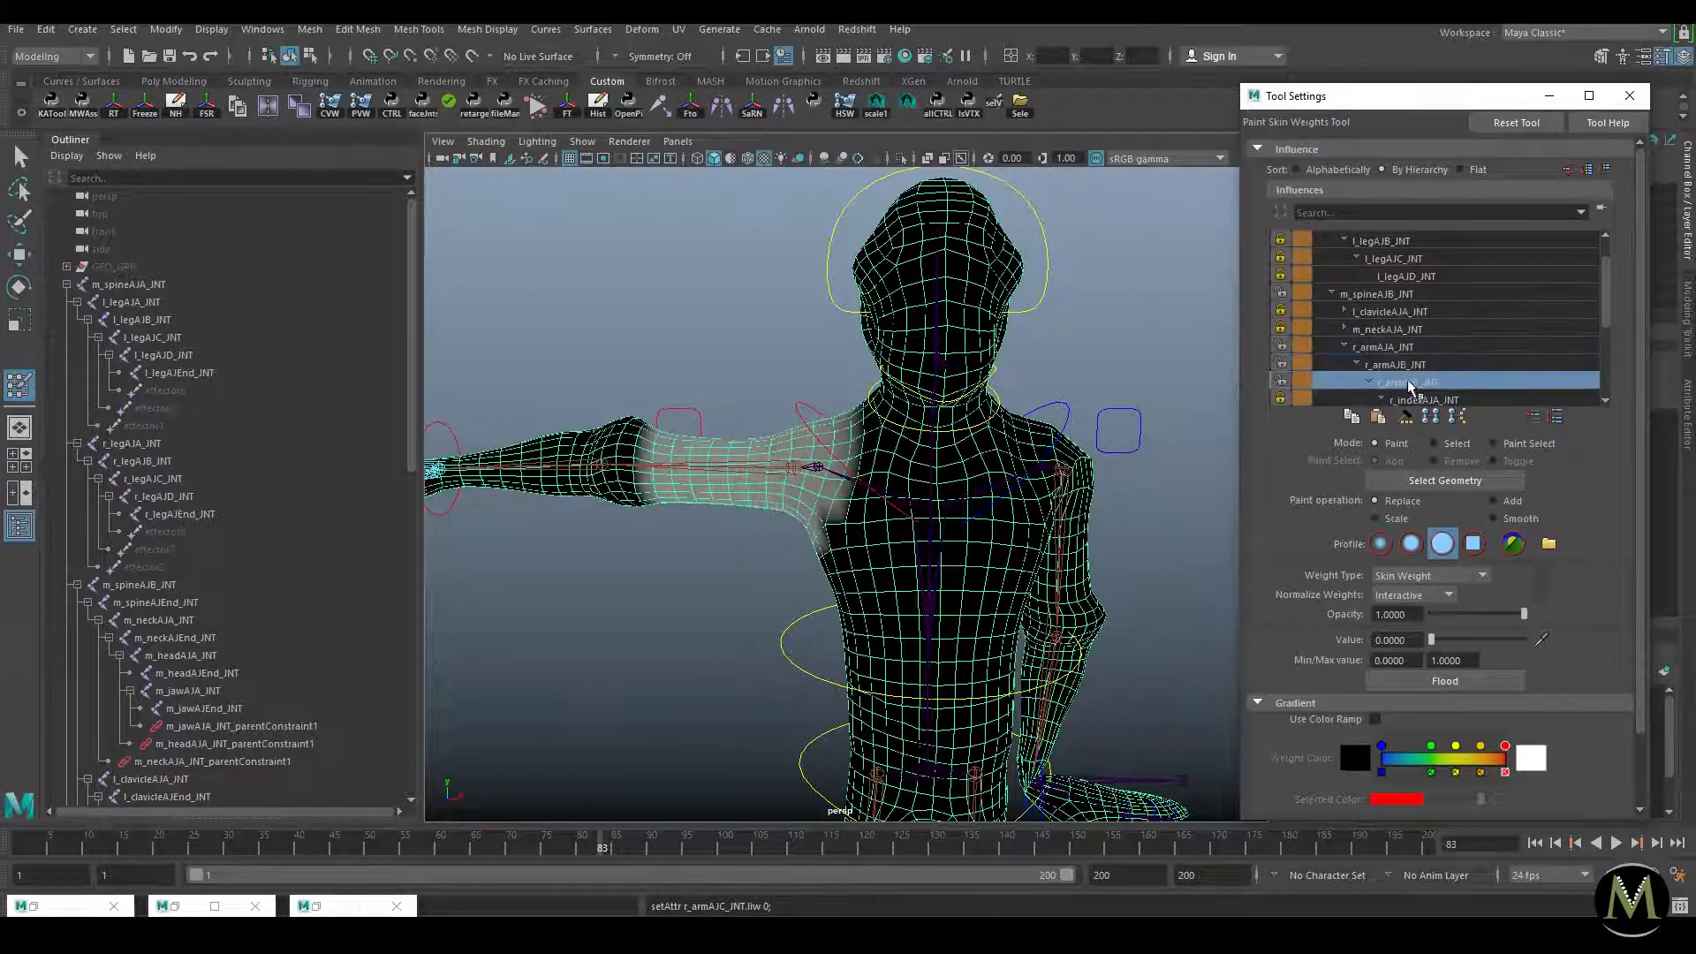
click(1445, 681)
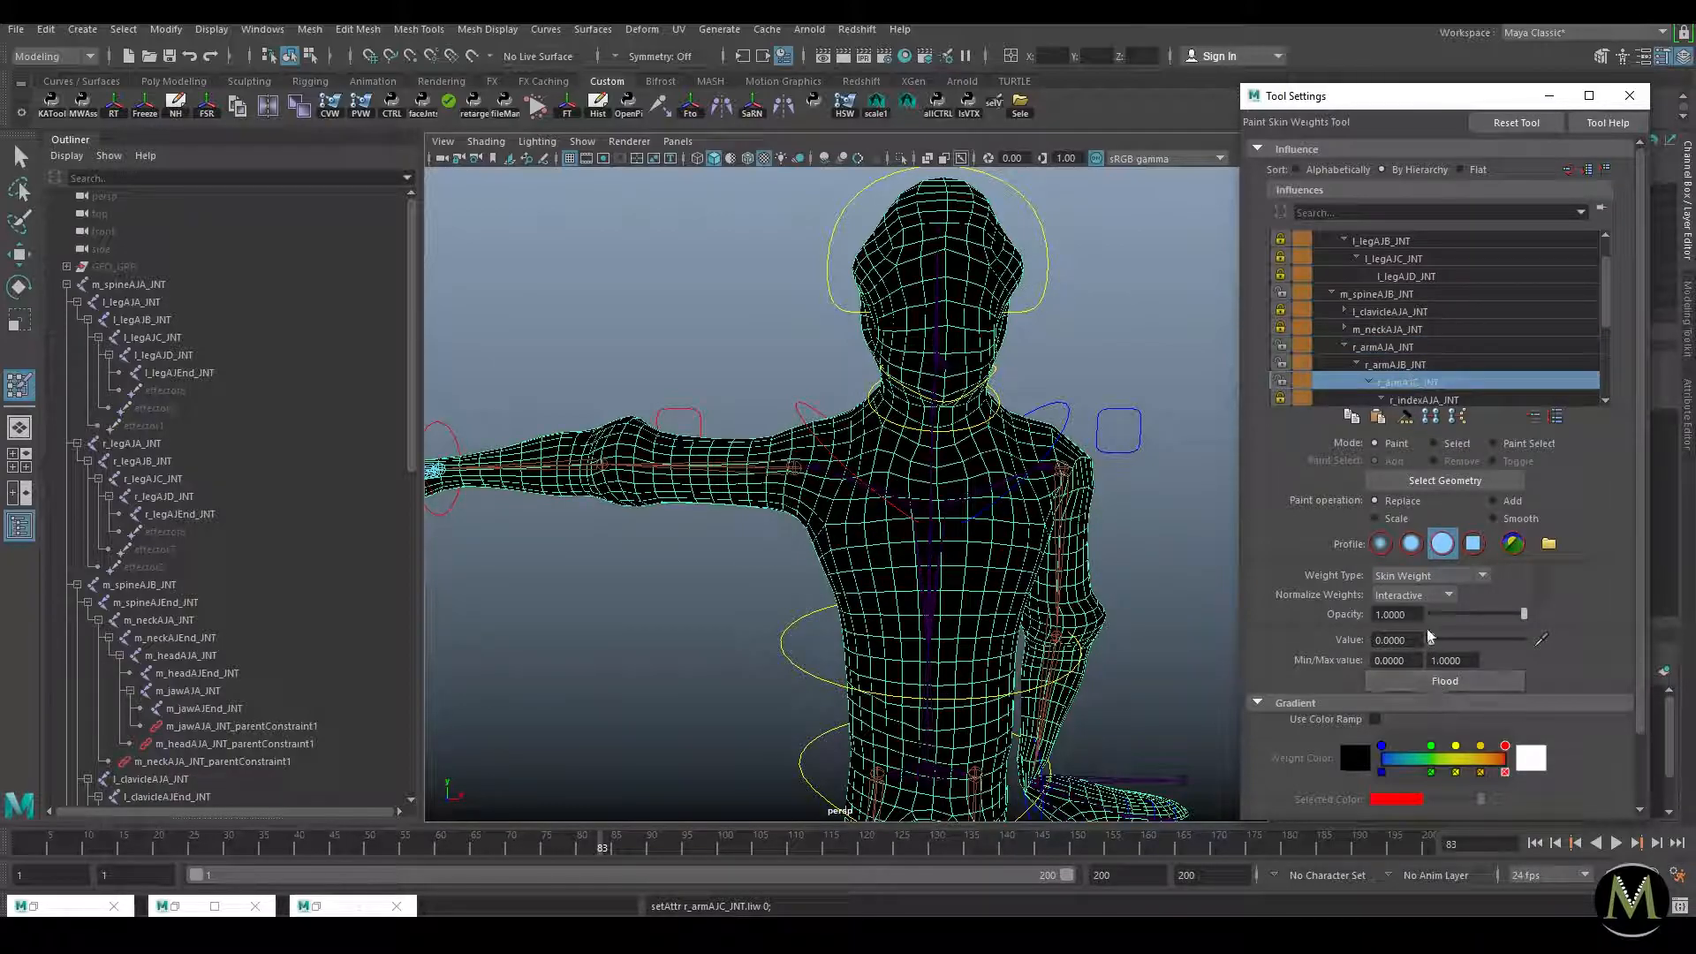
Step: Lock the r_armAJA_JNT influence, flood it with value 0, and check the r_armAJC_JNT weights
click(1400, 366)
click(1413, 383)
click(1280, 364)
click(1382, 348)
click(1280, 360)
click(1280, 348)
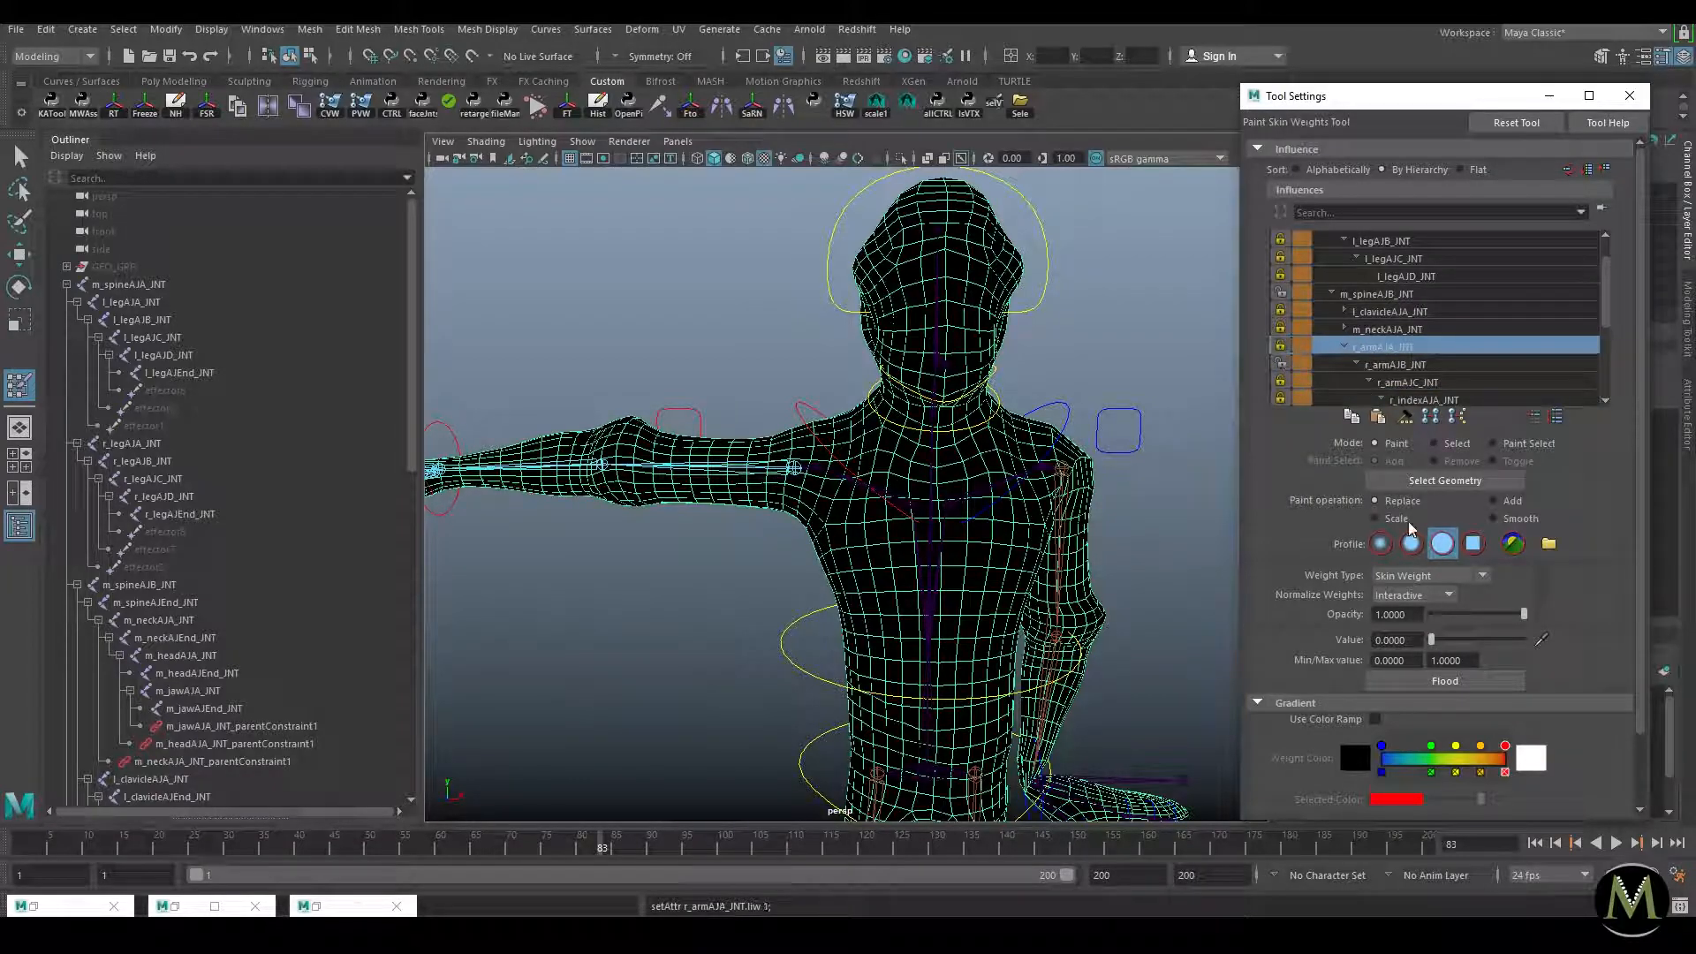
click(1446, 680)
click(1414, 382)
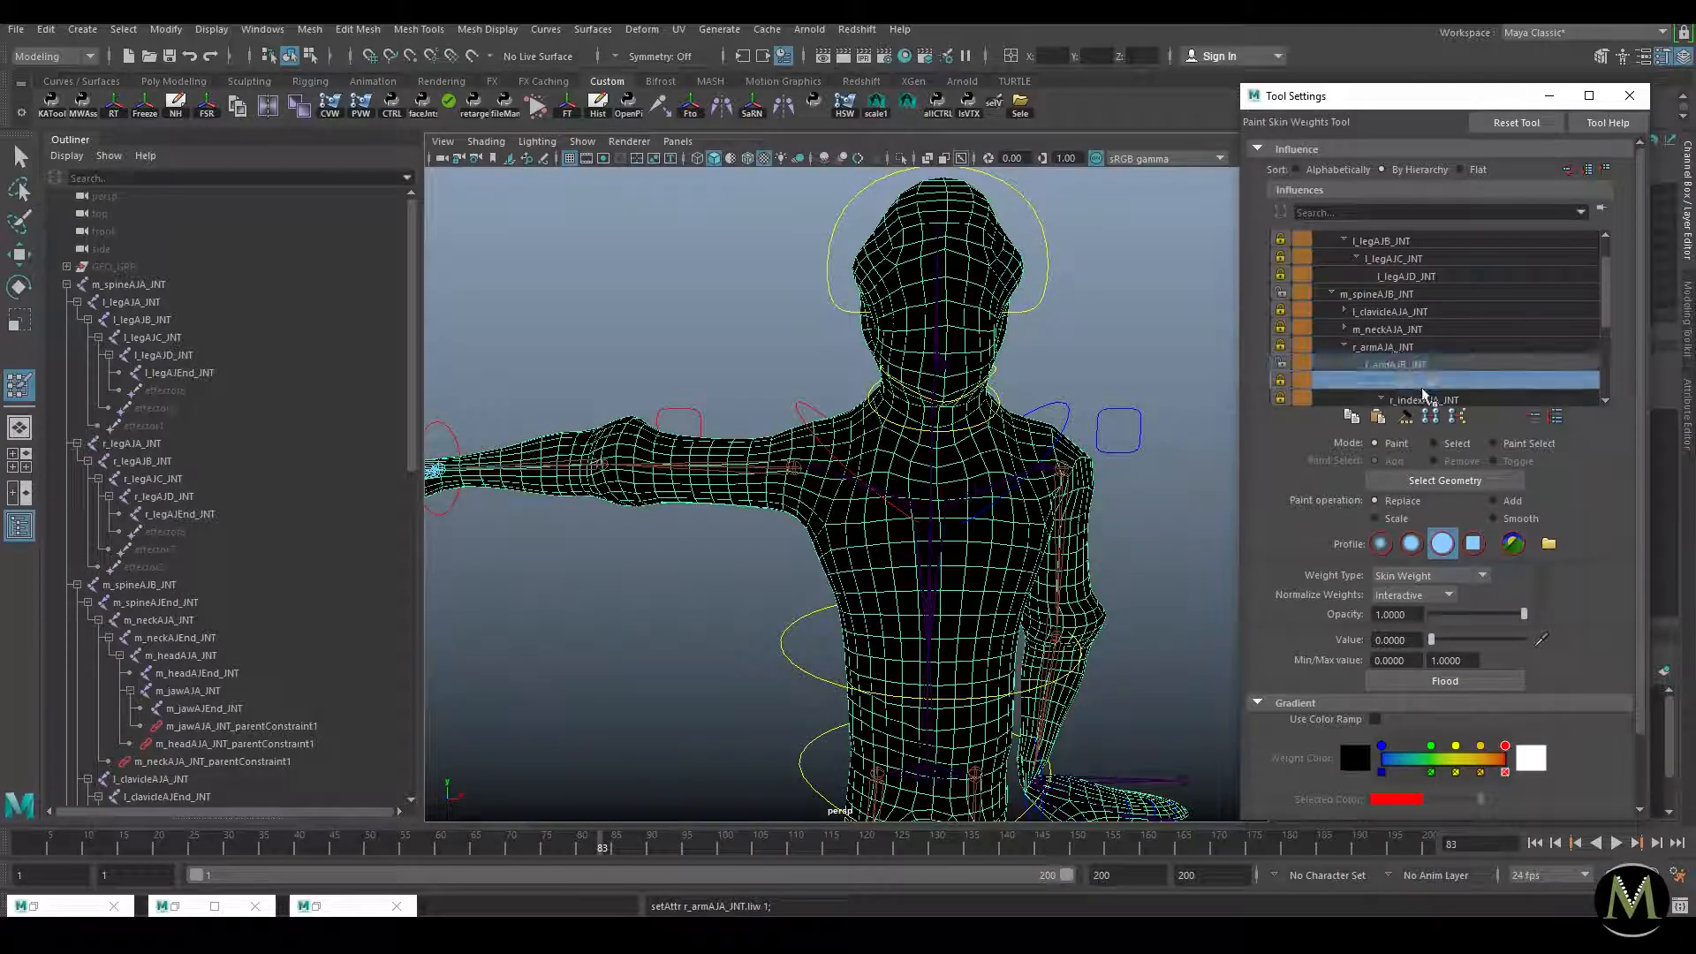
Step: Unlock the r_indexAJA_JNT influence and flood the m_spineAJB_JNT weights with value 0
click(1426, 397)
click(1403, 293)
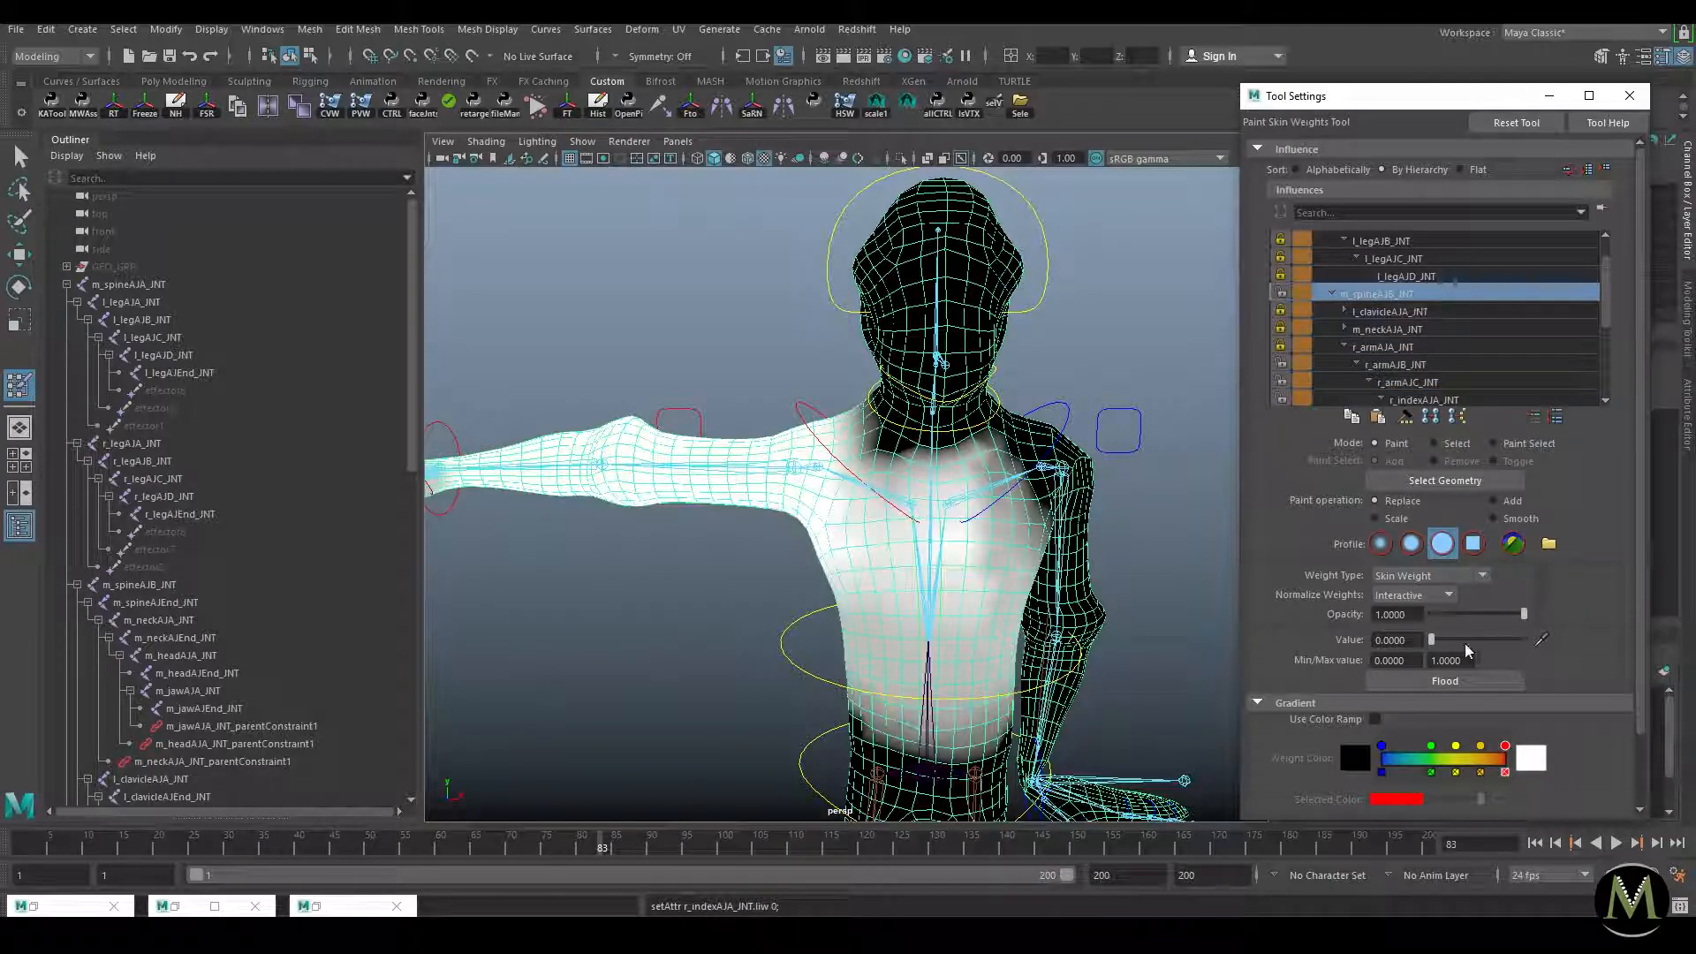
click(1475, 686)
key(w)
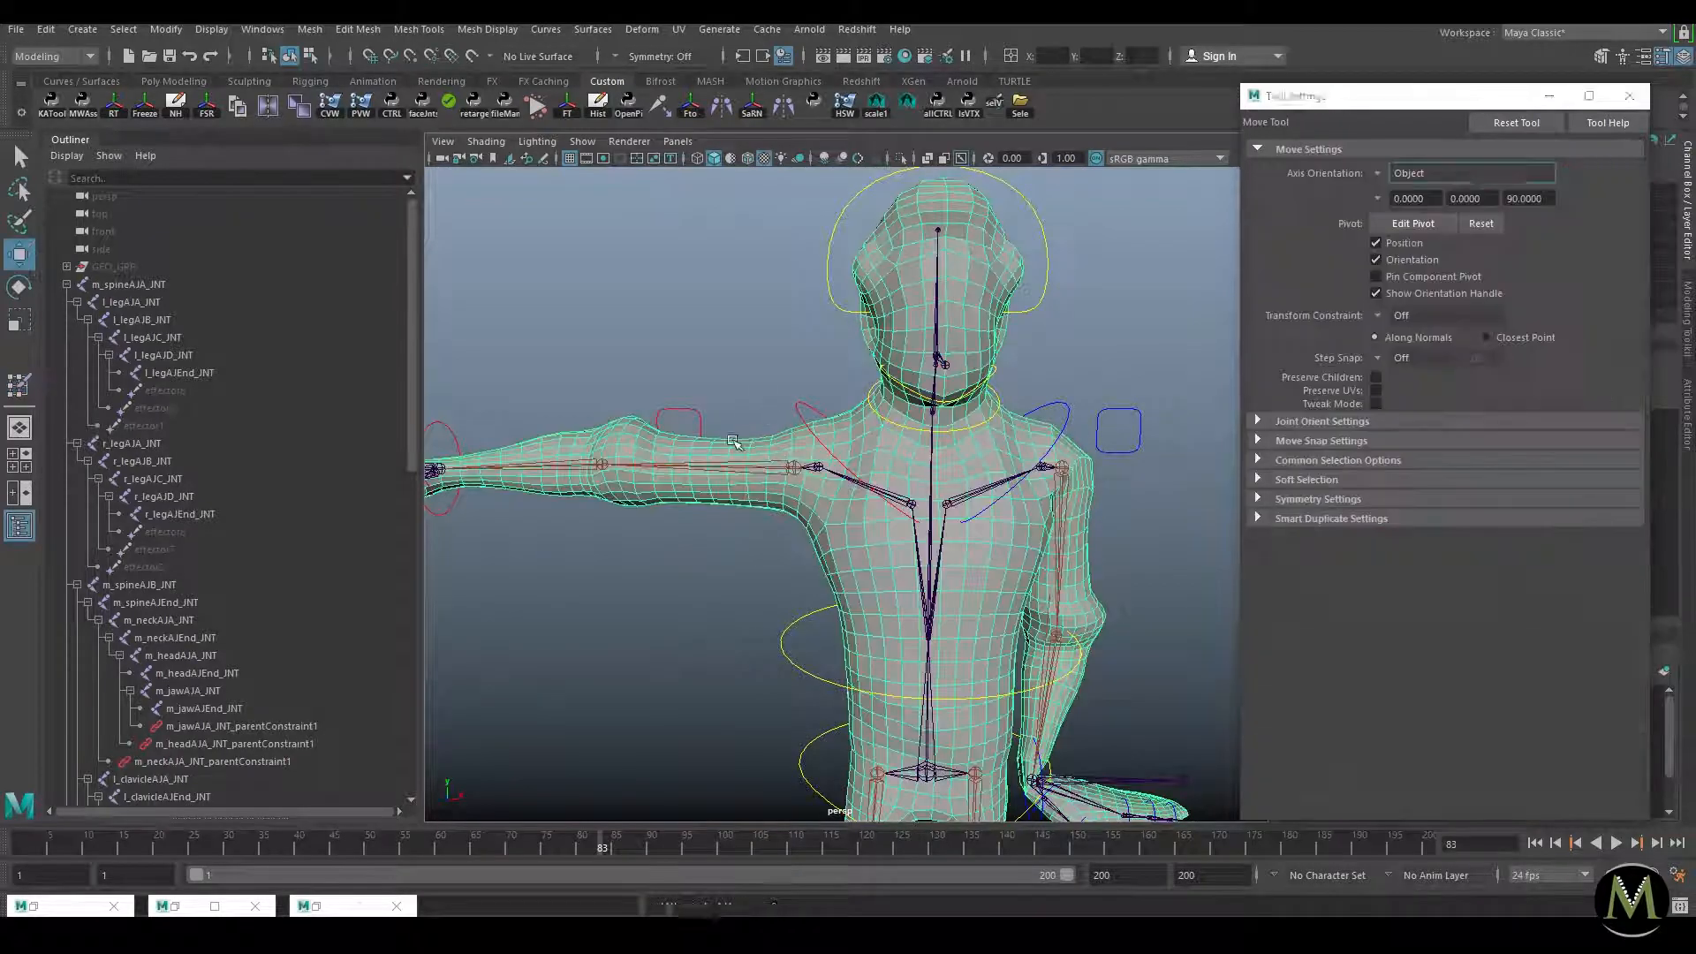
Step: Resume painting the proxy's skin weights and check the influences of m_spineAJB_JNT and r_armAJA_JNT
key(g)
key(w)
click(881, 452)
right_drag(882, 452, 803, 396)
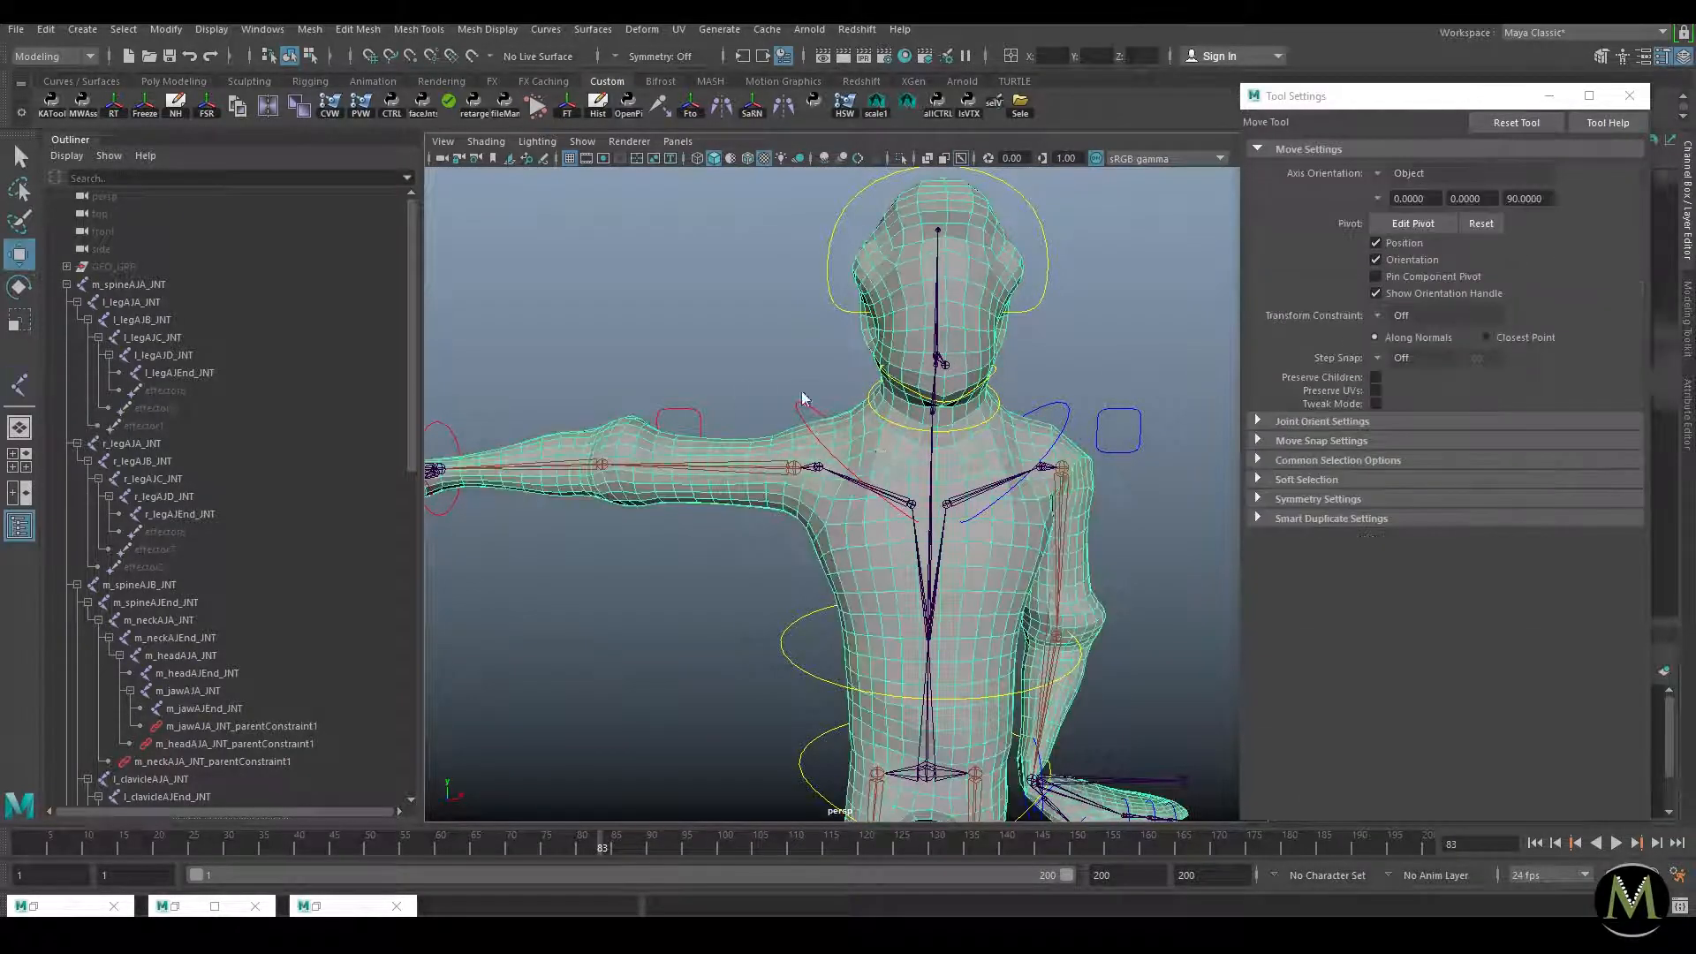
scroll(1402, 395, down, 1)
click(1344, 328)
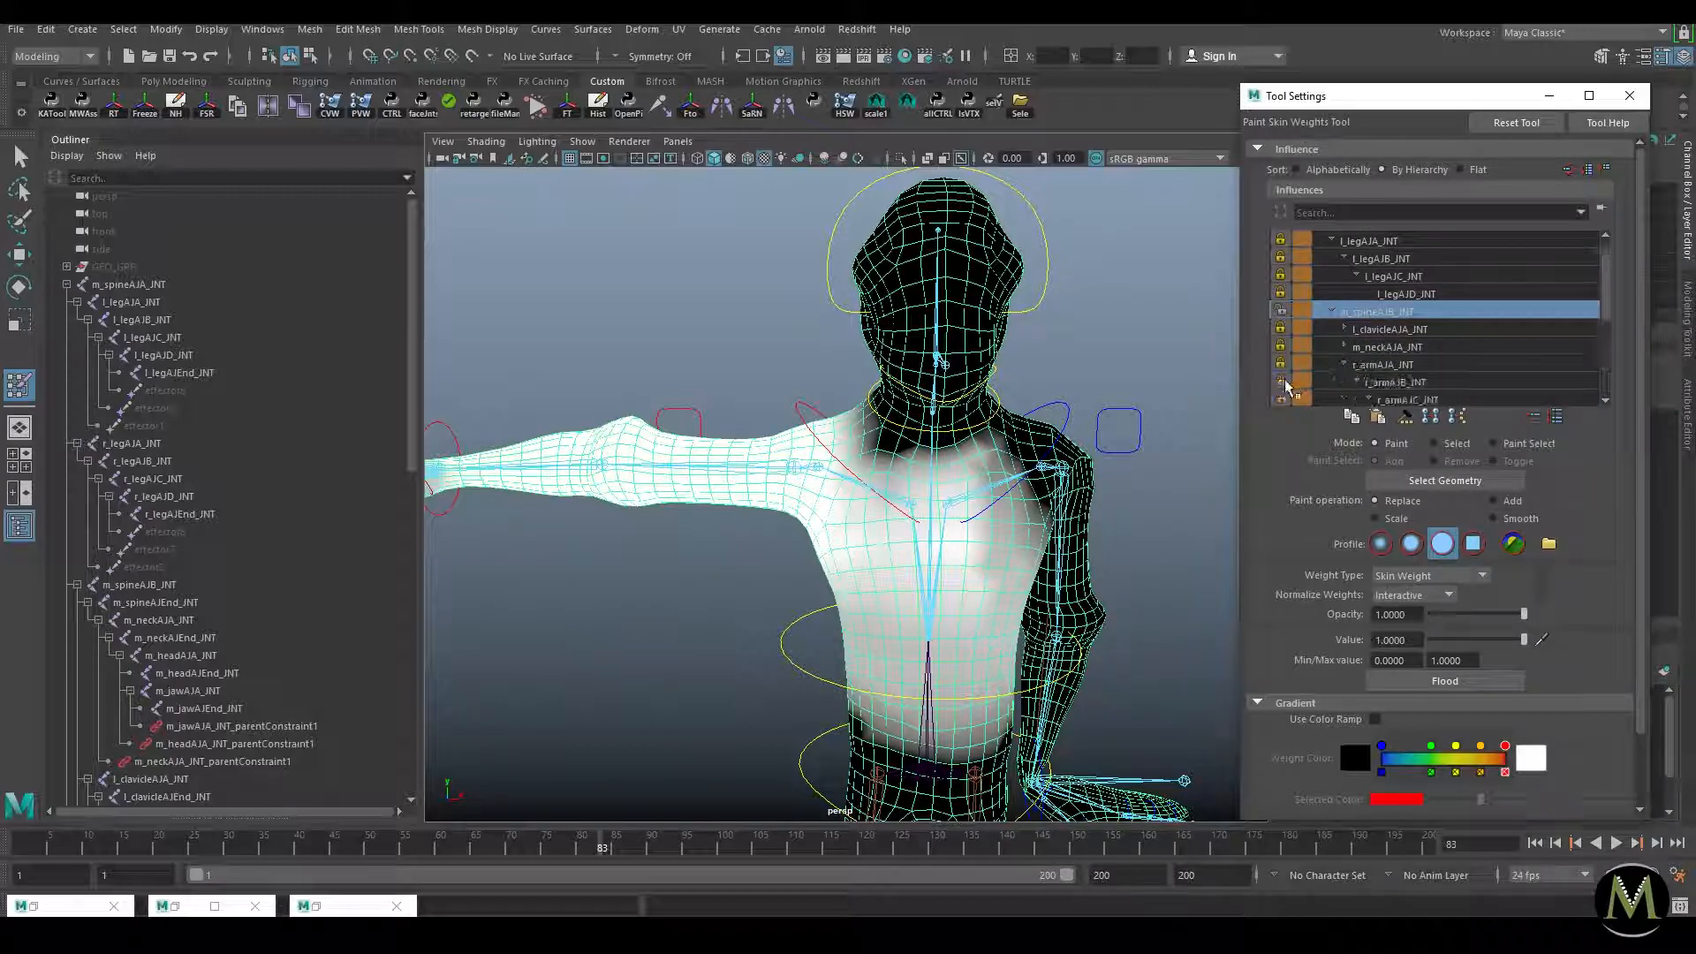
click(1408, 366)
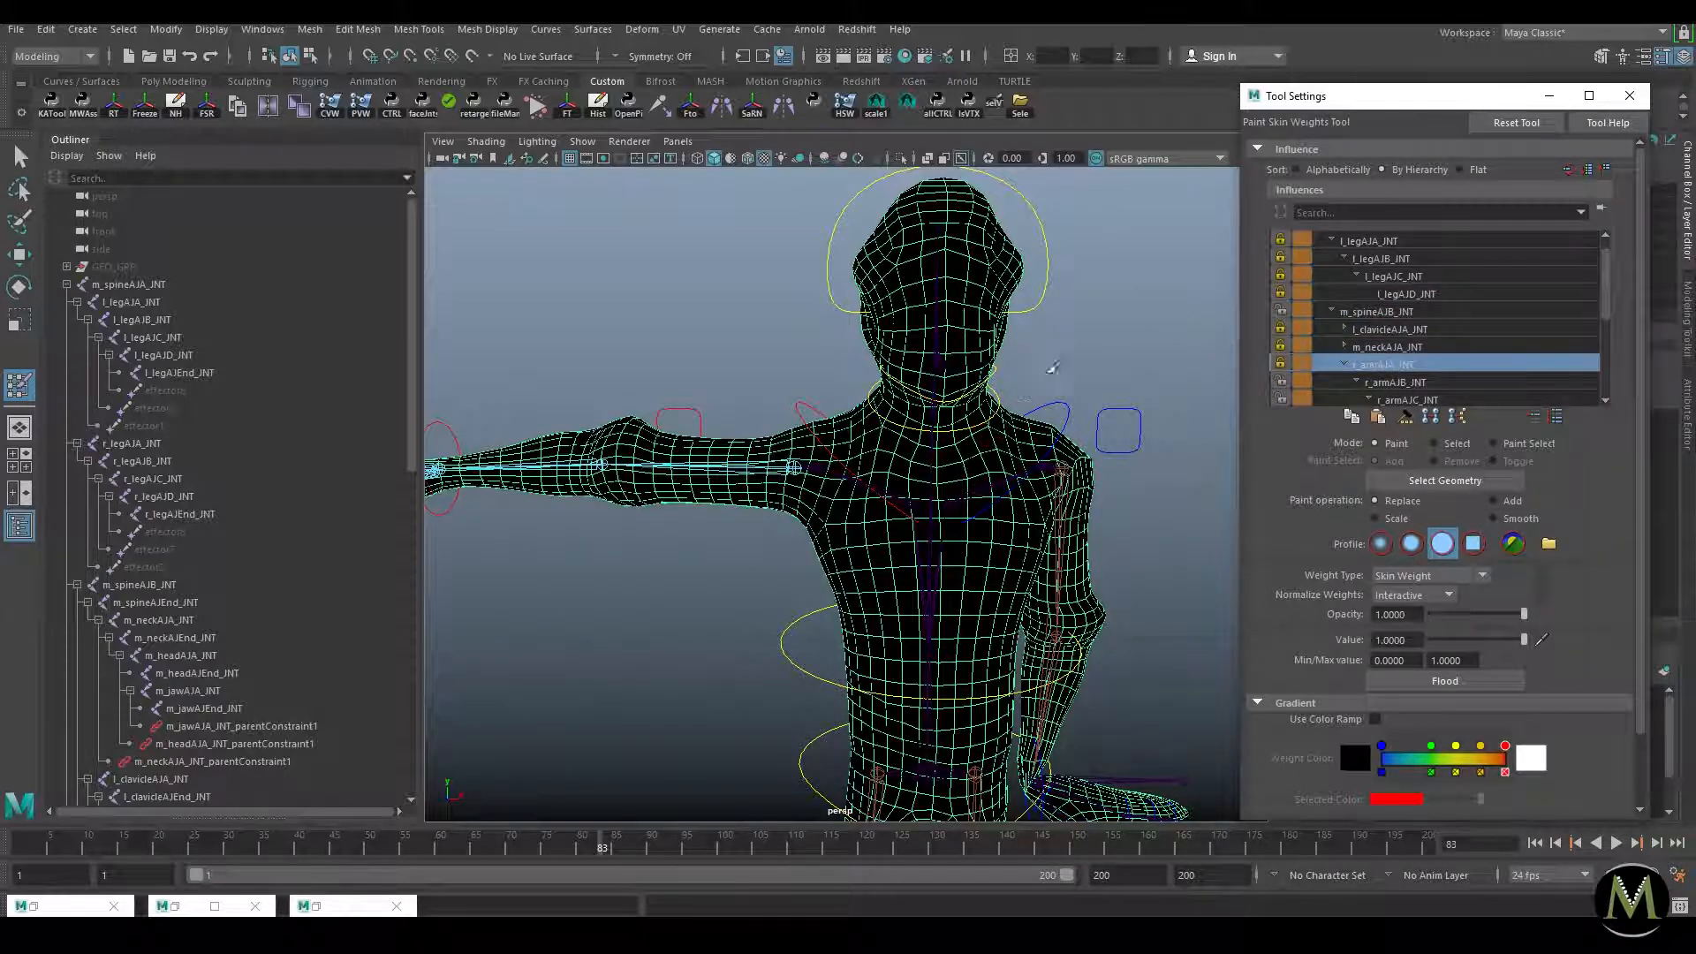
key(w)
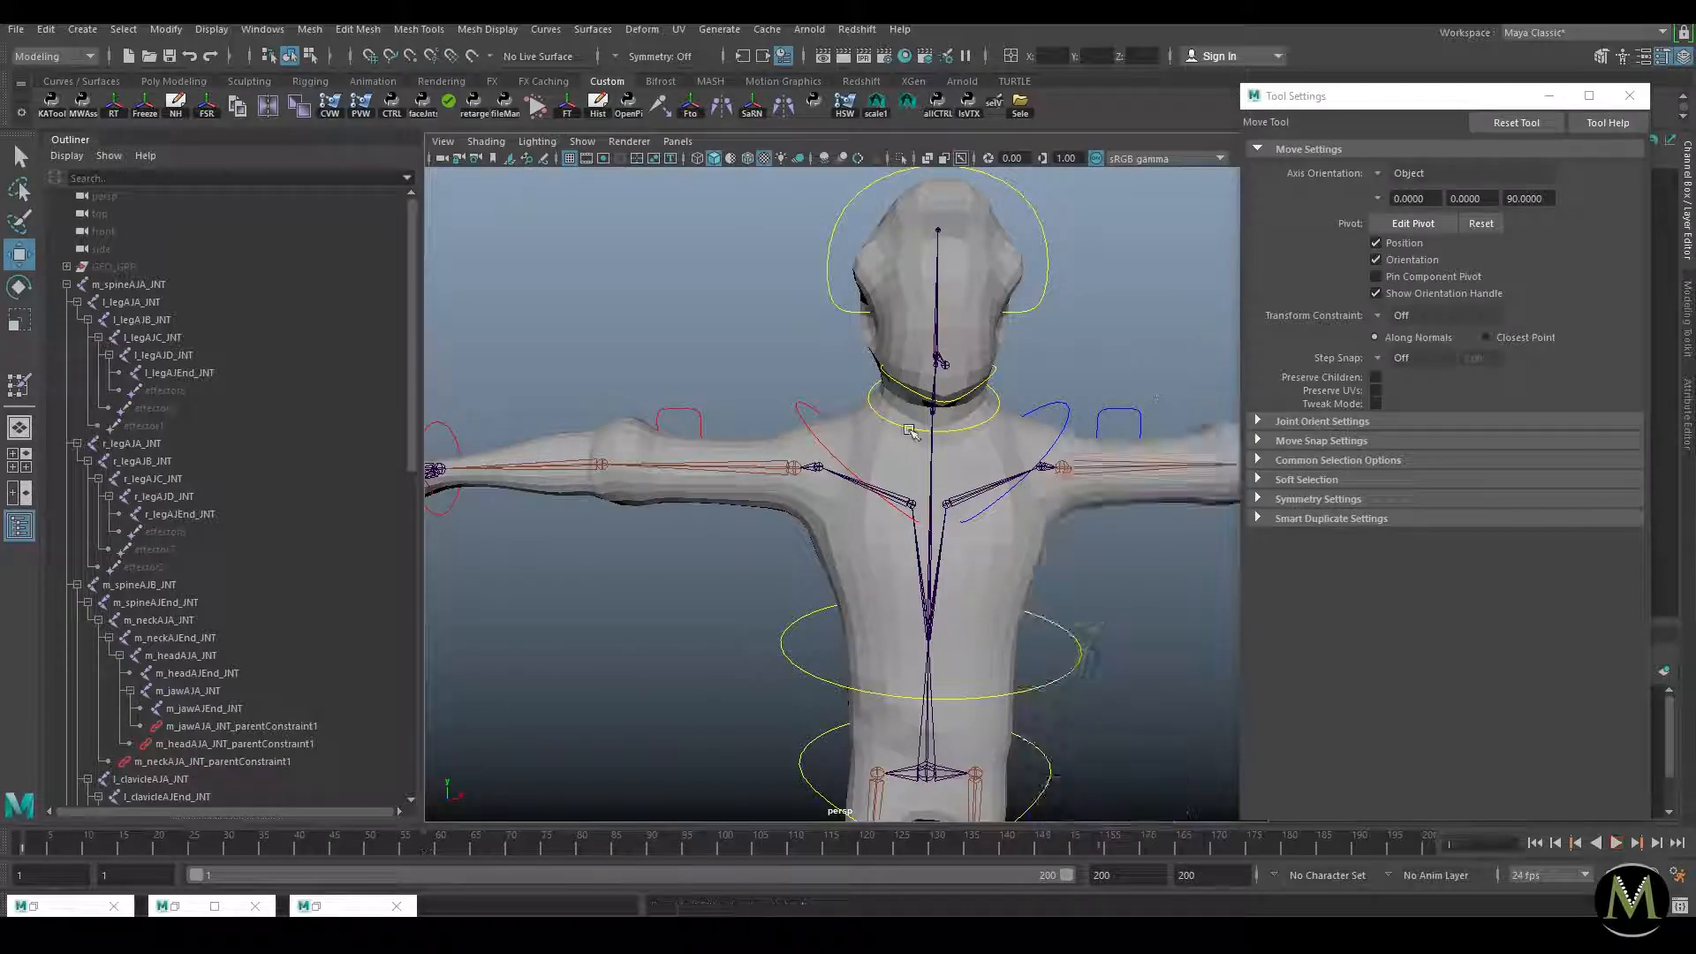
Step: Set Translate X, Y, Z and Rotate X of the right foot's r_leg_CTRL to 0
click(891, 431)
alt+right_drag(1014, 440, 875, 392)
alt+middle_drag(920, 449, 908, 409)
alt+right_drag(908, 409, 932, 405)
alt+drag(991, 455, 959, 565)
alt+right_drag(958, 565, 865, 704)
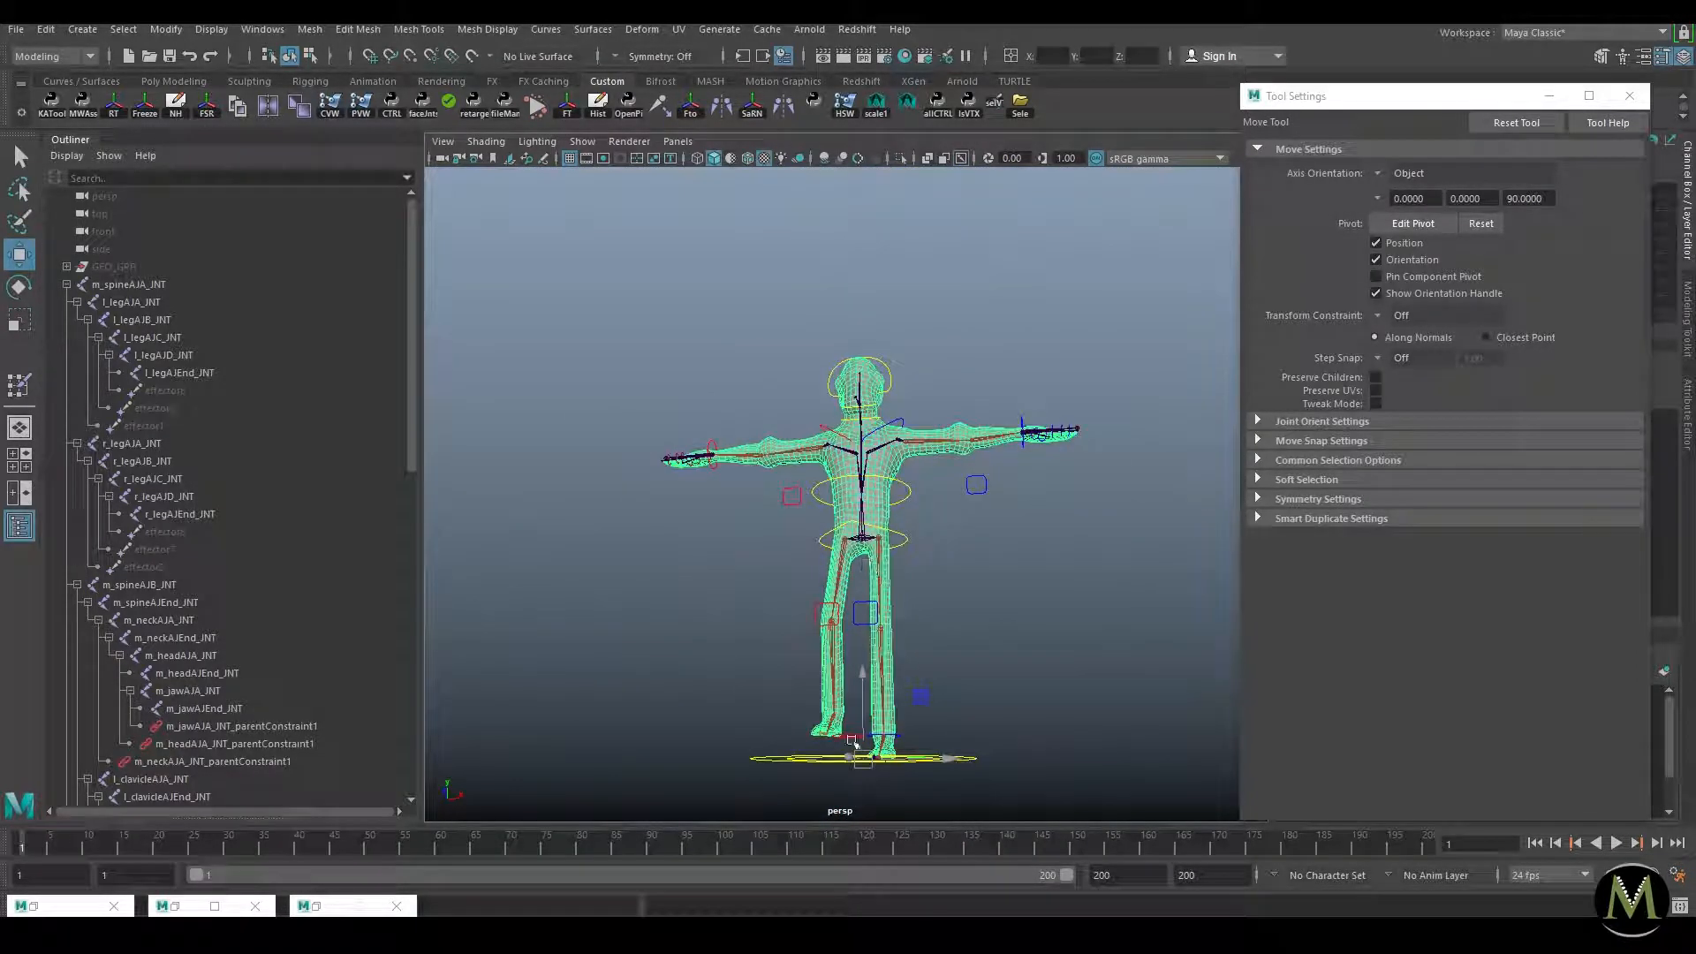
click(853, 740)
alt+drag(1007, 681, 1008, 707)
scroll(1007, 707, up, 5)
click(1550, 96)
drag(1630, 190, 1644, 224)
text(0)
key(Return)
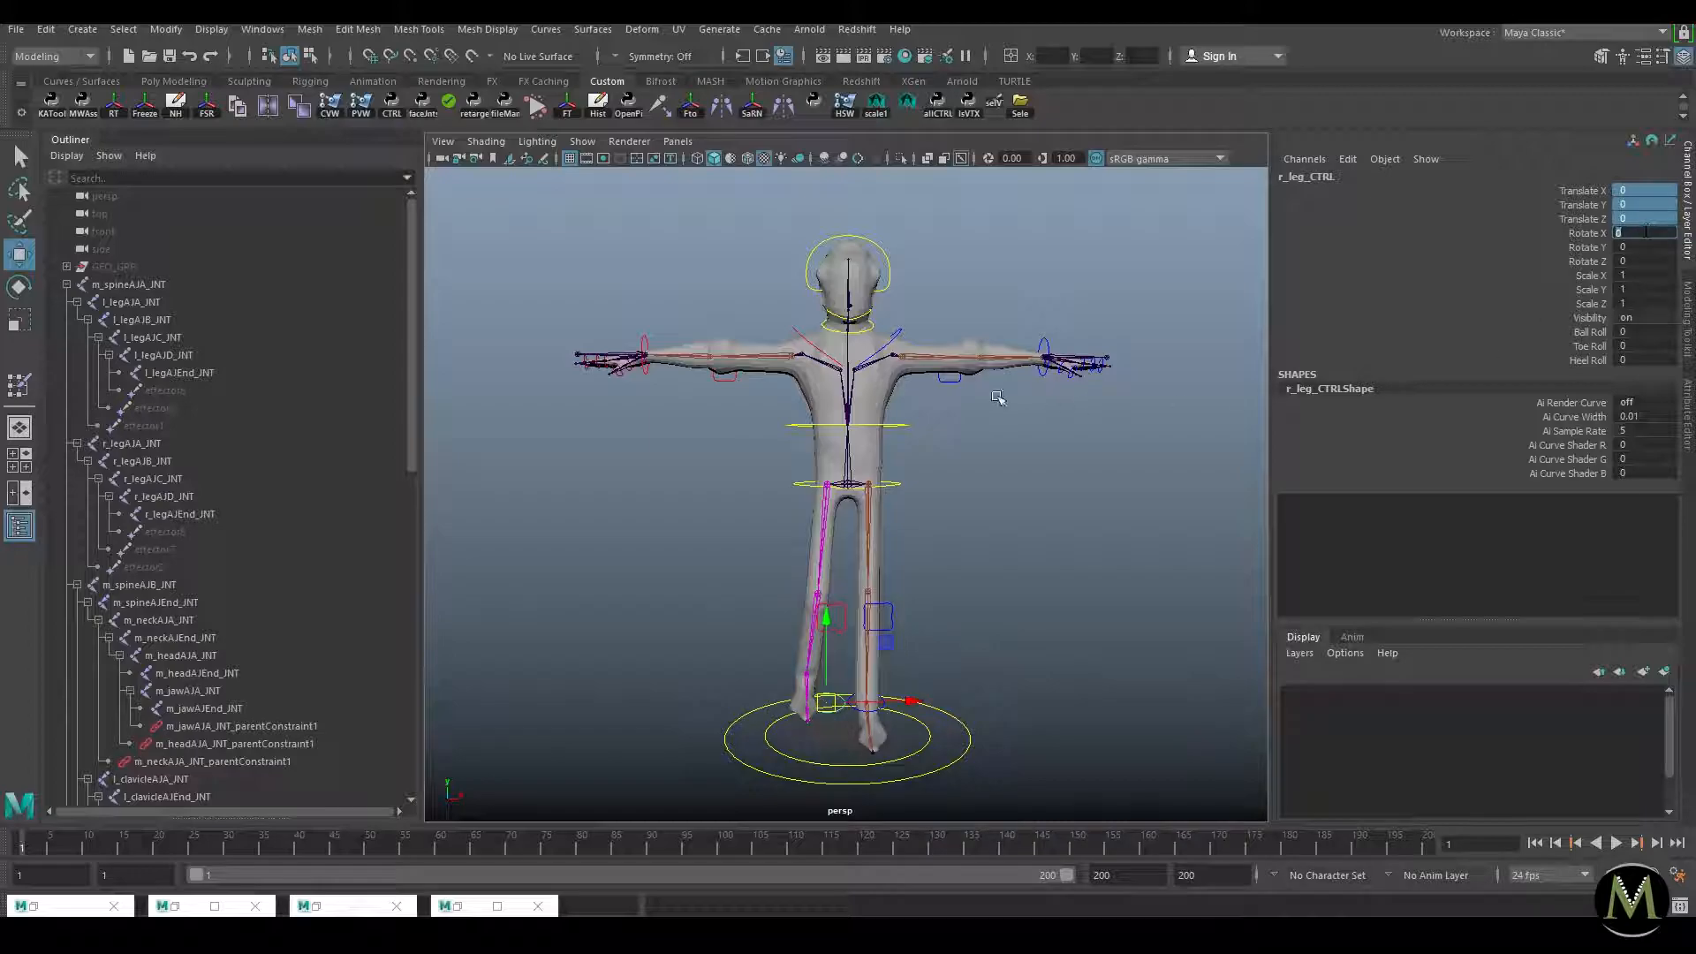
Step: Test the bent right leg by moving its IK handle, and undo the move
alt+drag(1004, 398, 916, 541)
alt+middle_drag(916, 541, 955, 441)
alt+right_drag(956, 442, 992, 548)
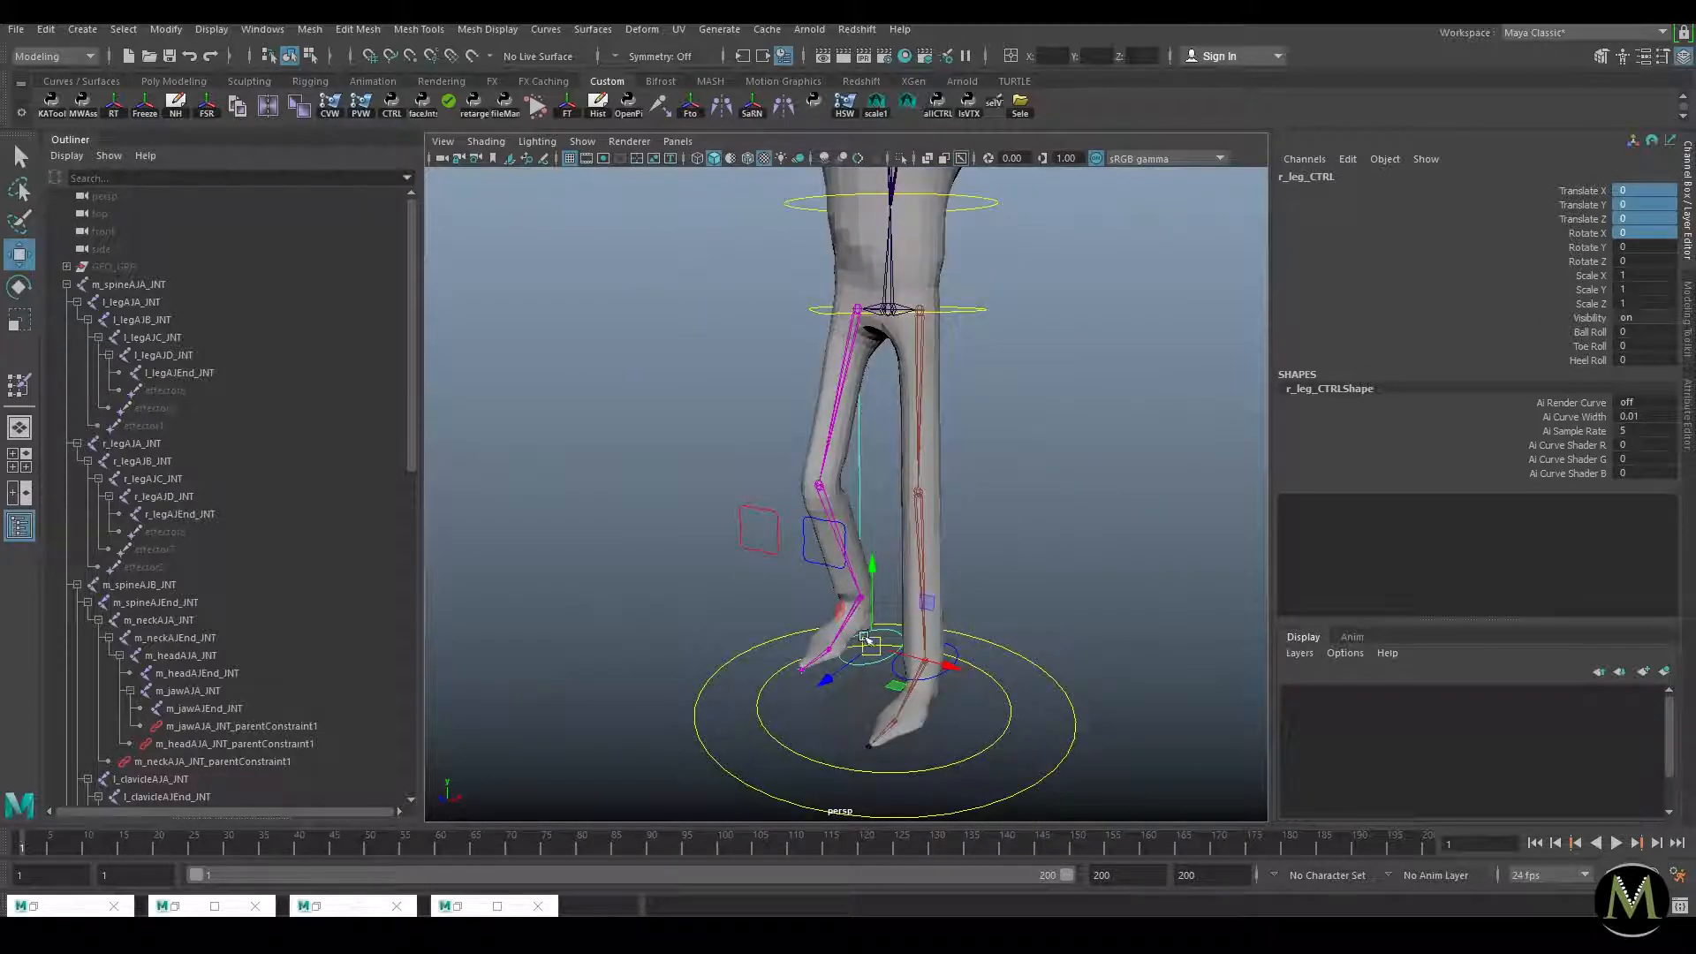
click(863, 636)
key(ctrl+z)
drag(837, 587, 866, 554)
key(ctrl+z)
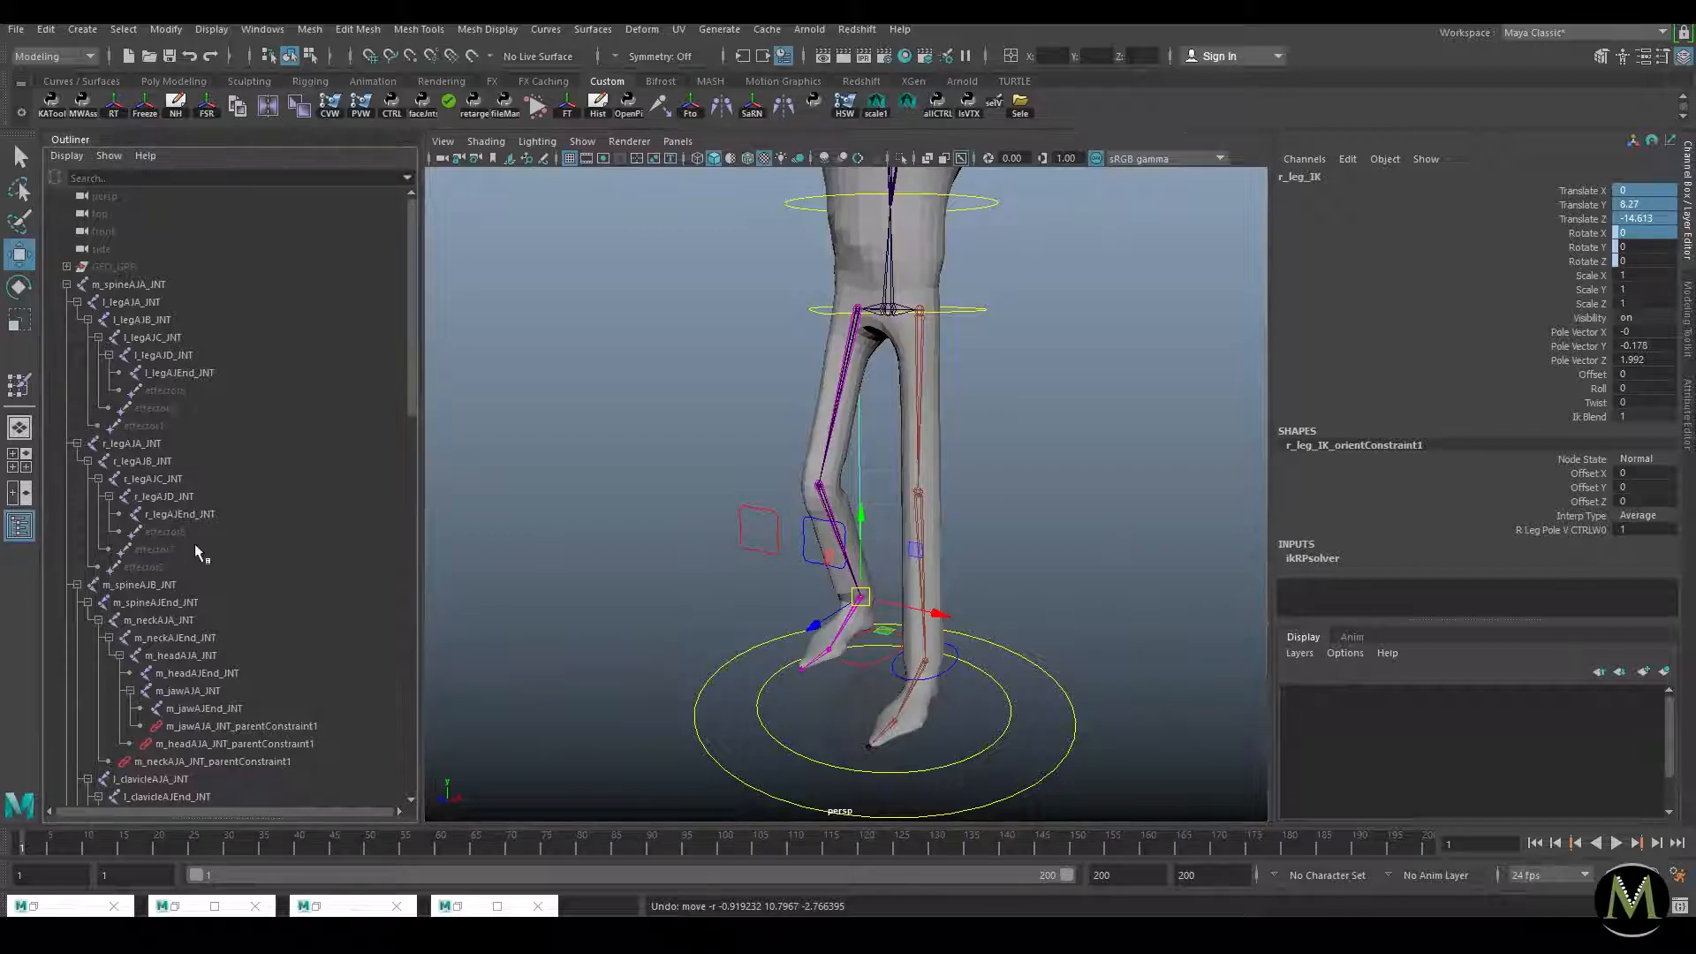
Step: Collapse the m_spineAJA_JNT and m_mainOrient_GRP hierarchies and clear the selection
click(66, 283)
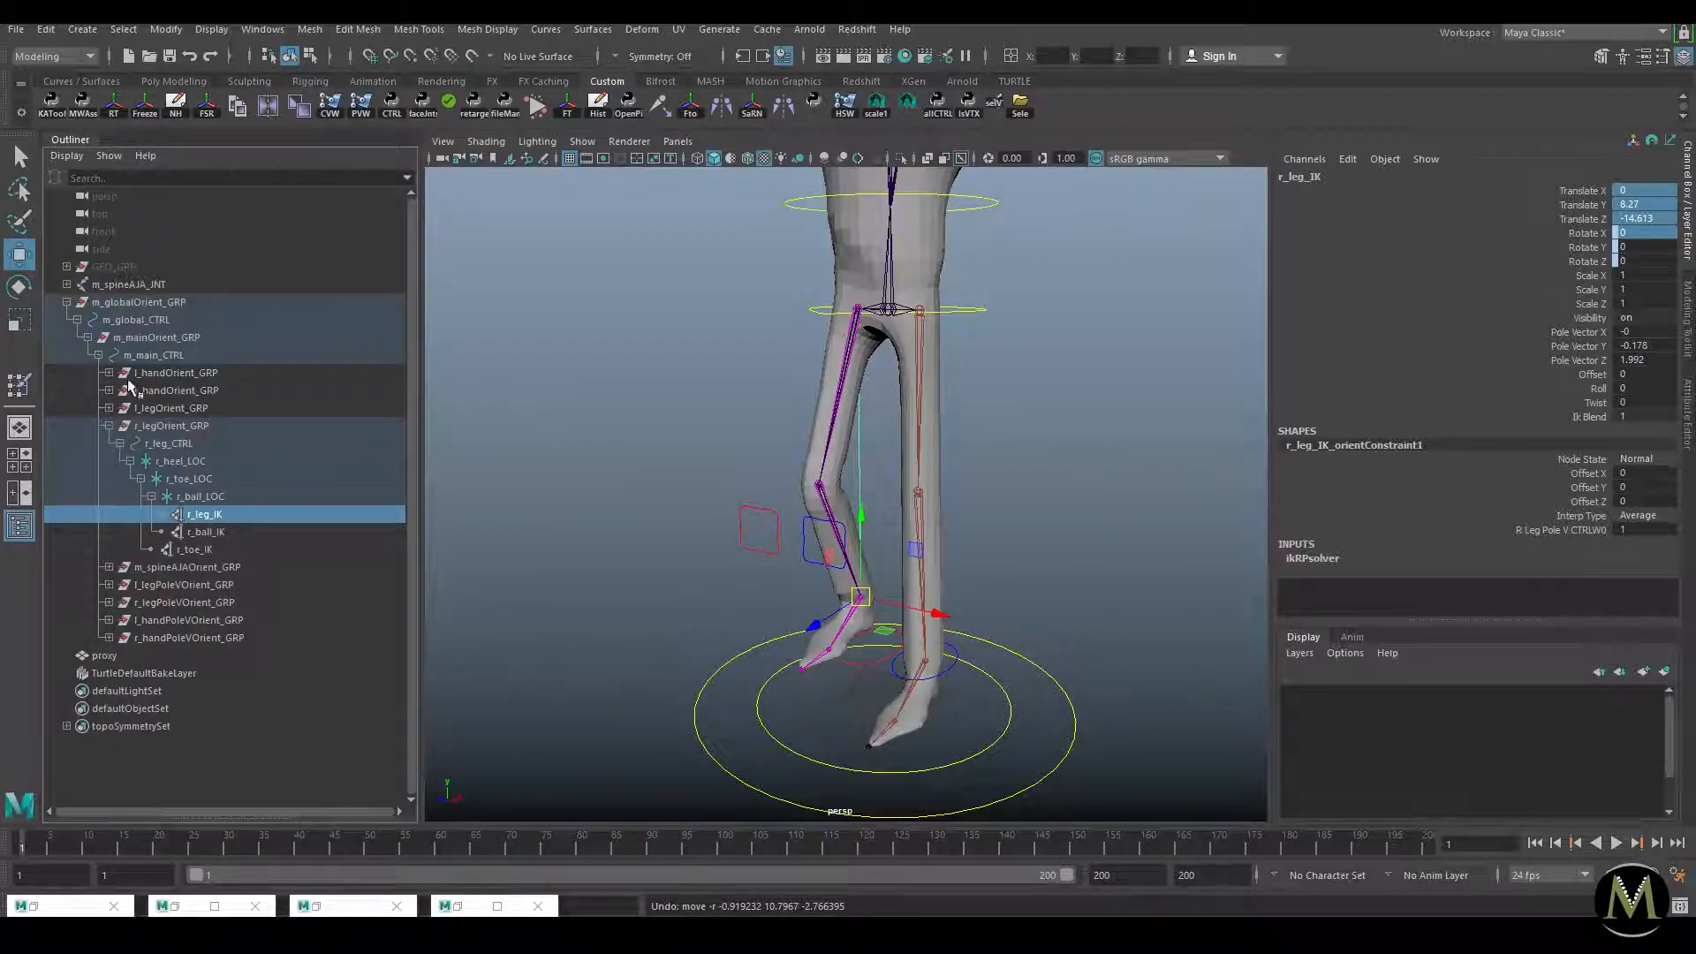
click(88, 336)
click(1063, 608)
click(955, 654)
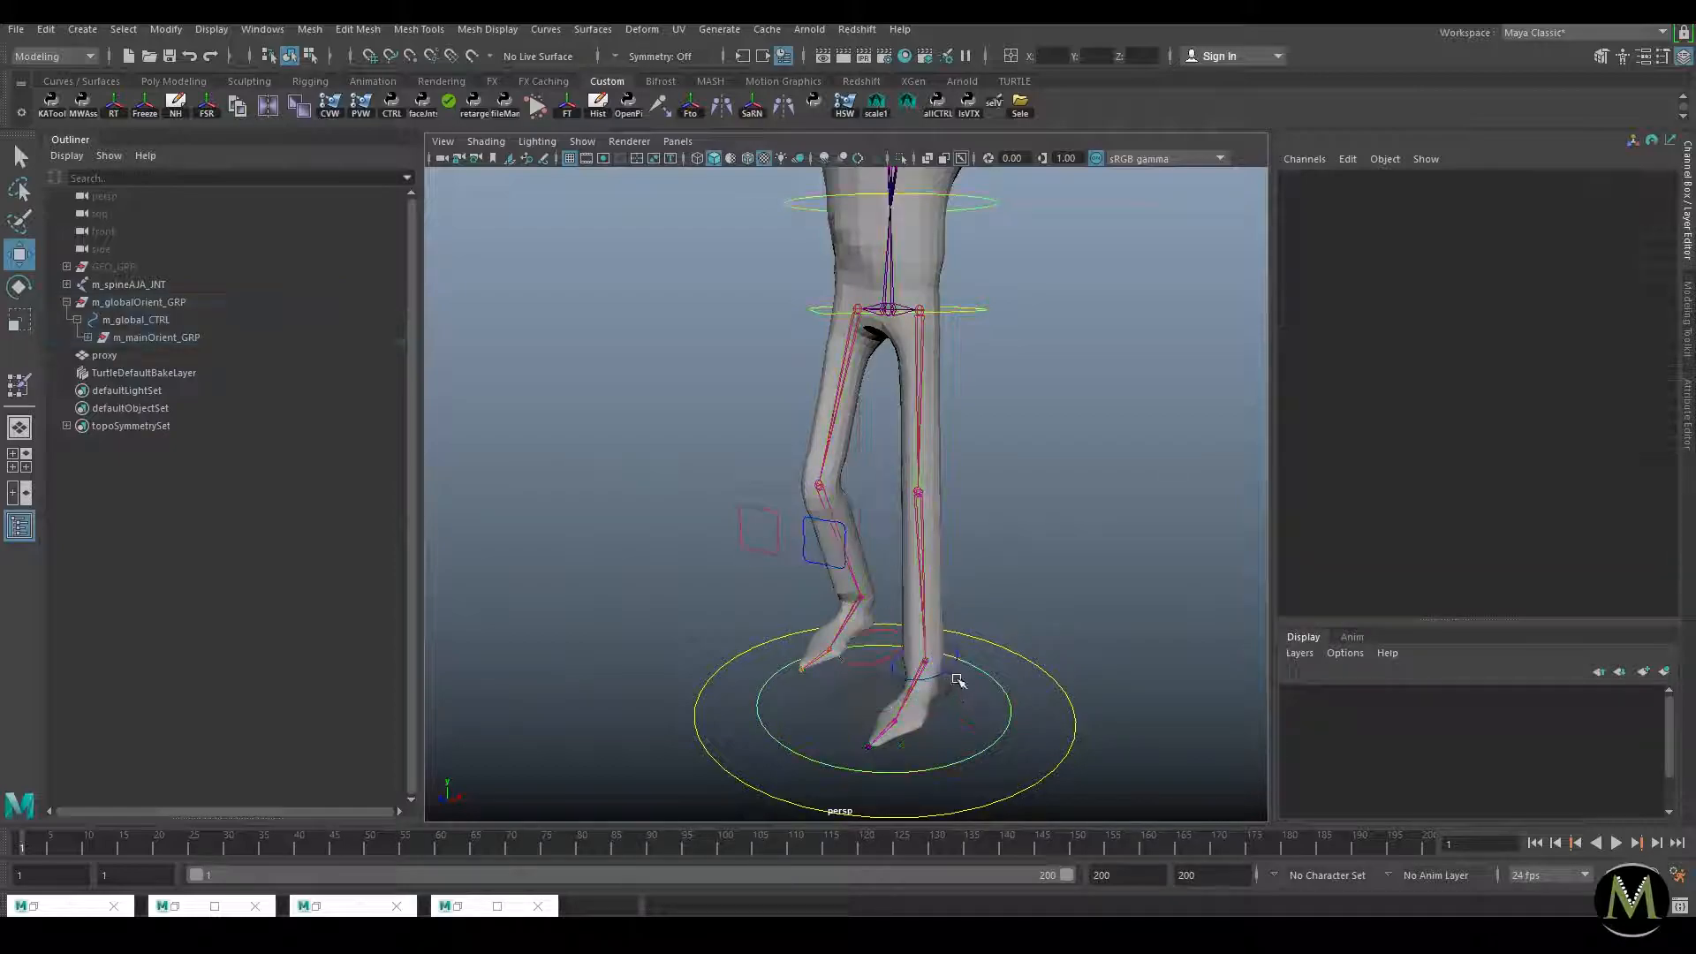
Step: Test-move the left and right foot controls, undoing each move
click(928, 697)
drag(925, 662, 1034, 586)
key(ctrl+z)
click(880, 660)
drag(882, 652, 929, 610)
key(ctrl+z)
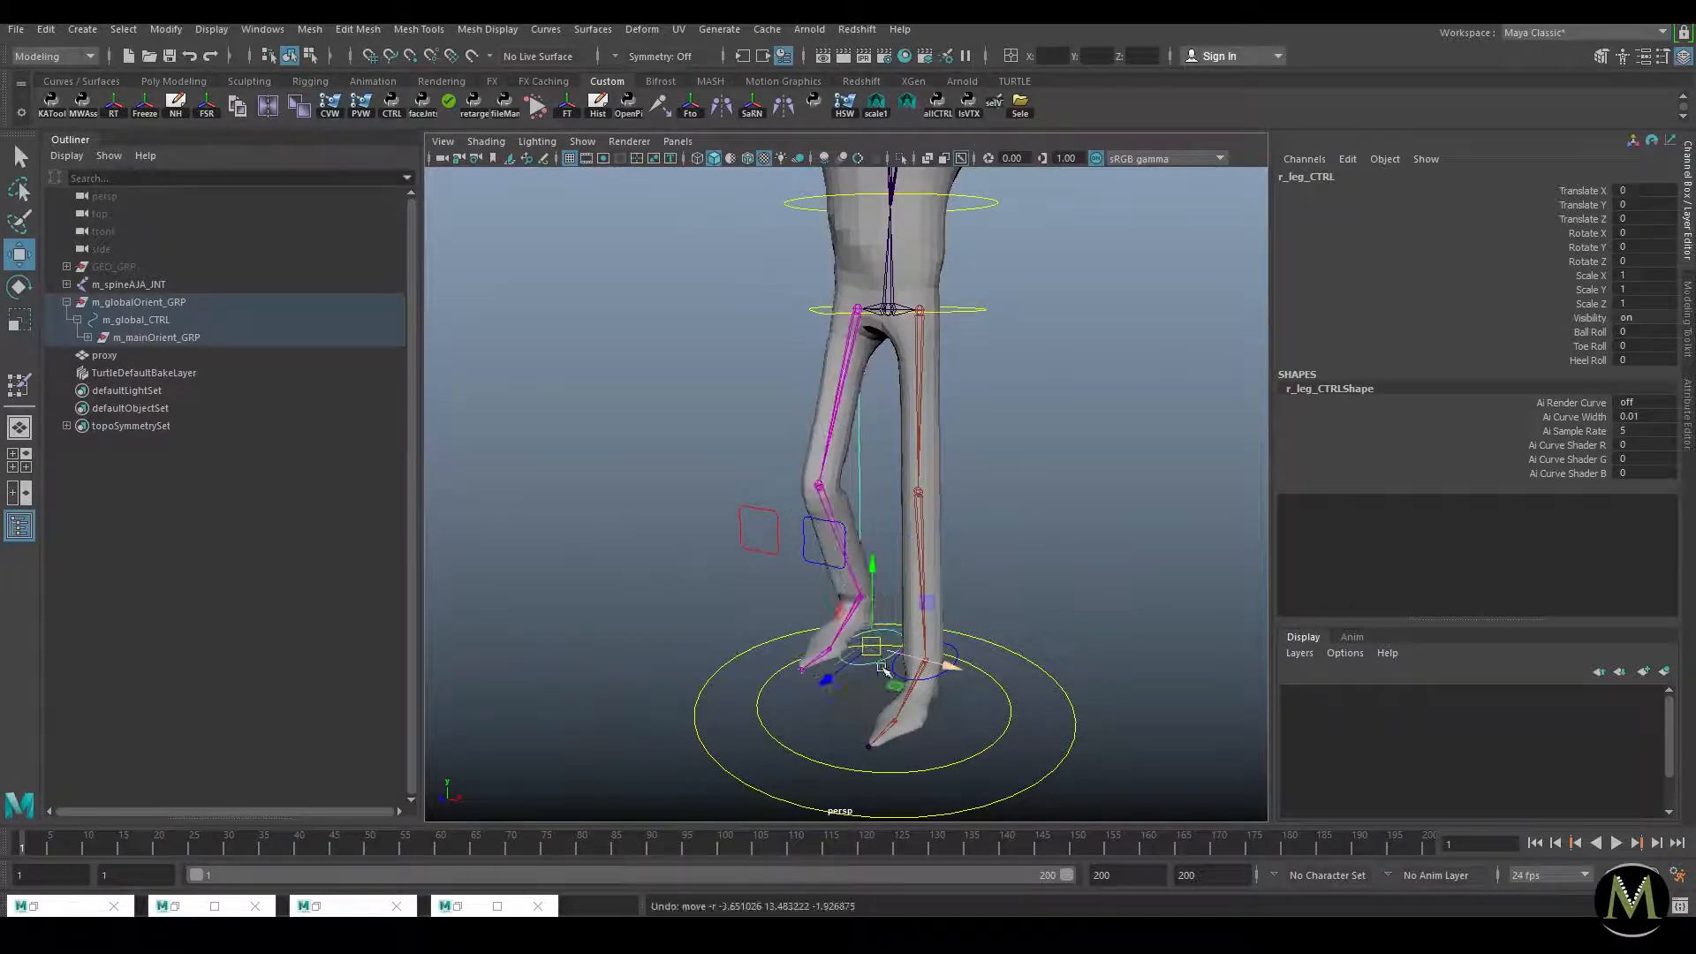
Step: Expand the right leg control's hierarchy and delete the translation keys at frame 1 on r_heel_LOC
alt+middle_drag(949, 666, 977, 567)
alt+right_drag(977, 567, 1127, 652)
alt+drag(876, 518, 899, 528)
key(f)
click(118, 443)
click(195, 460)
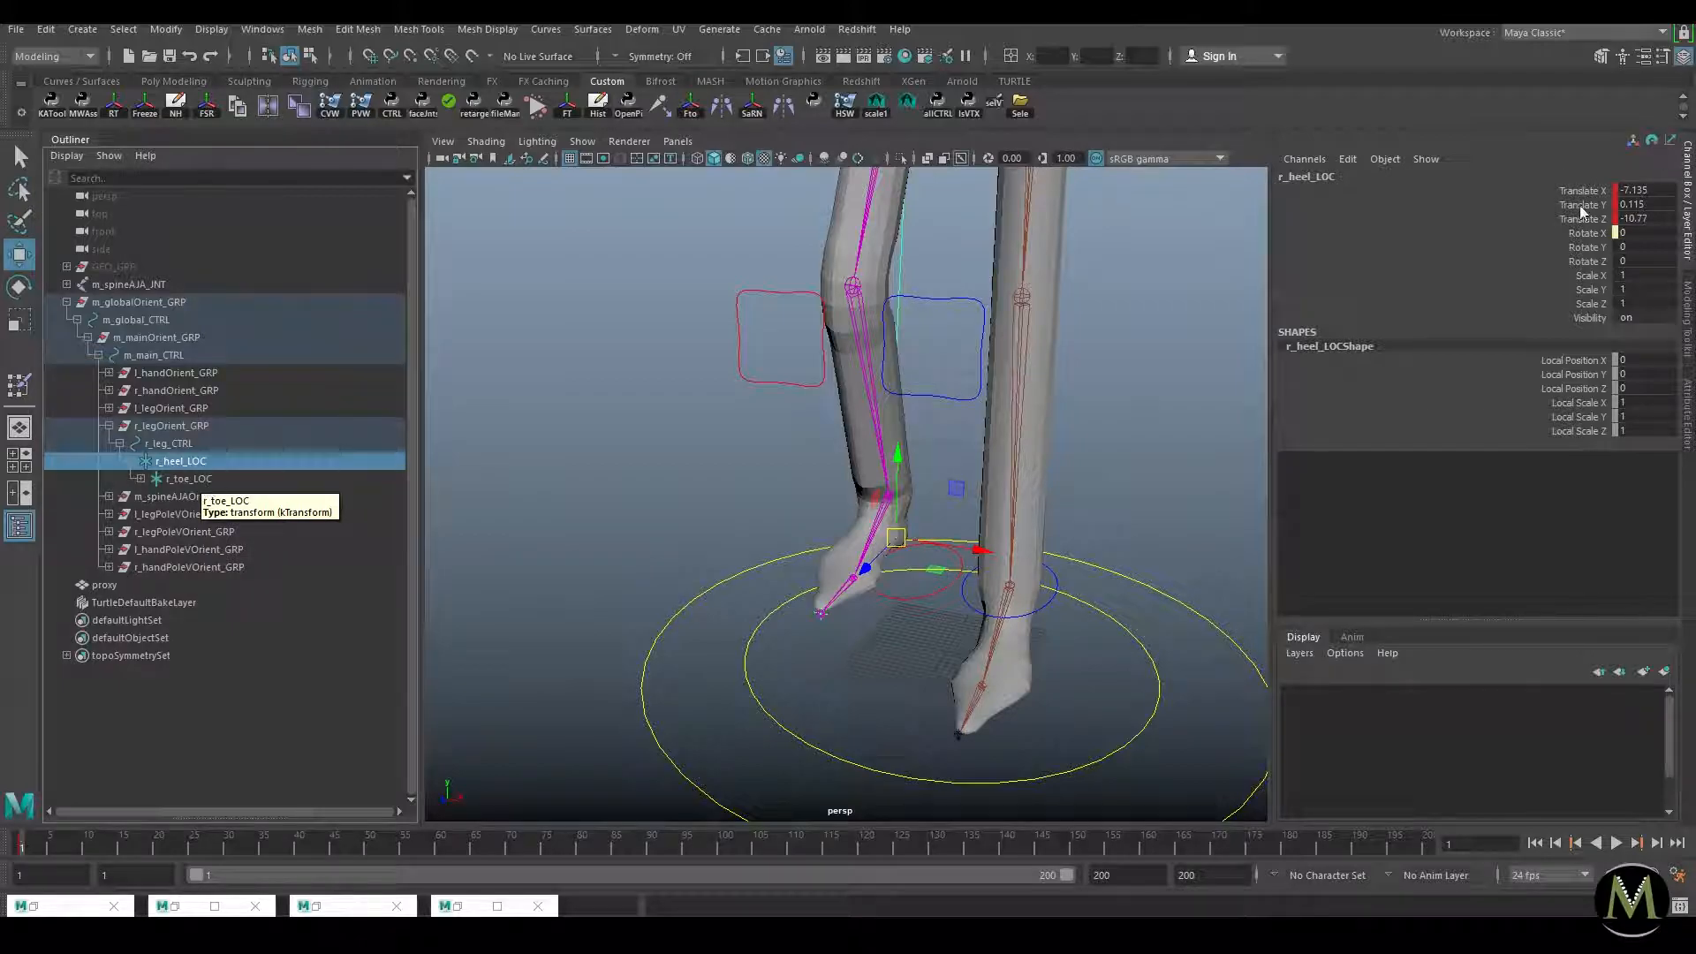
drag(1648, 189, 1655, 209)
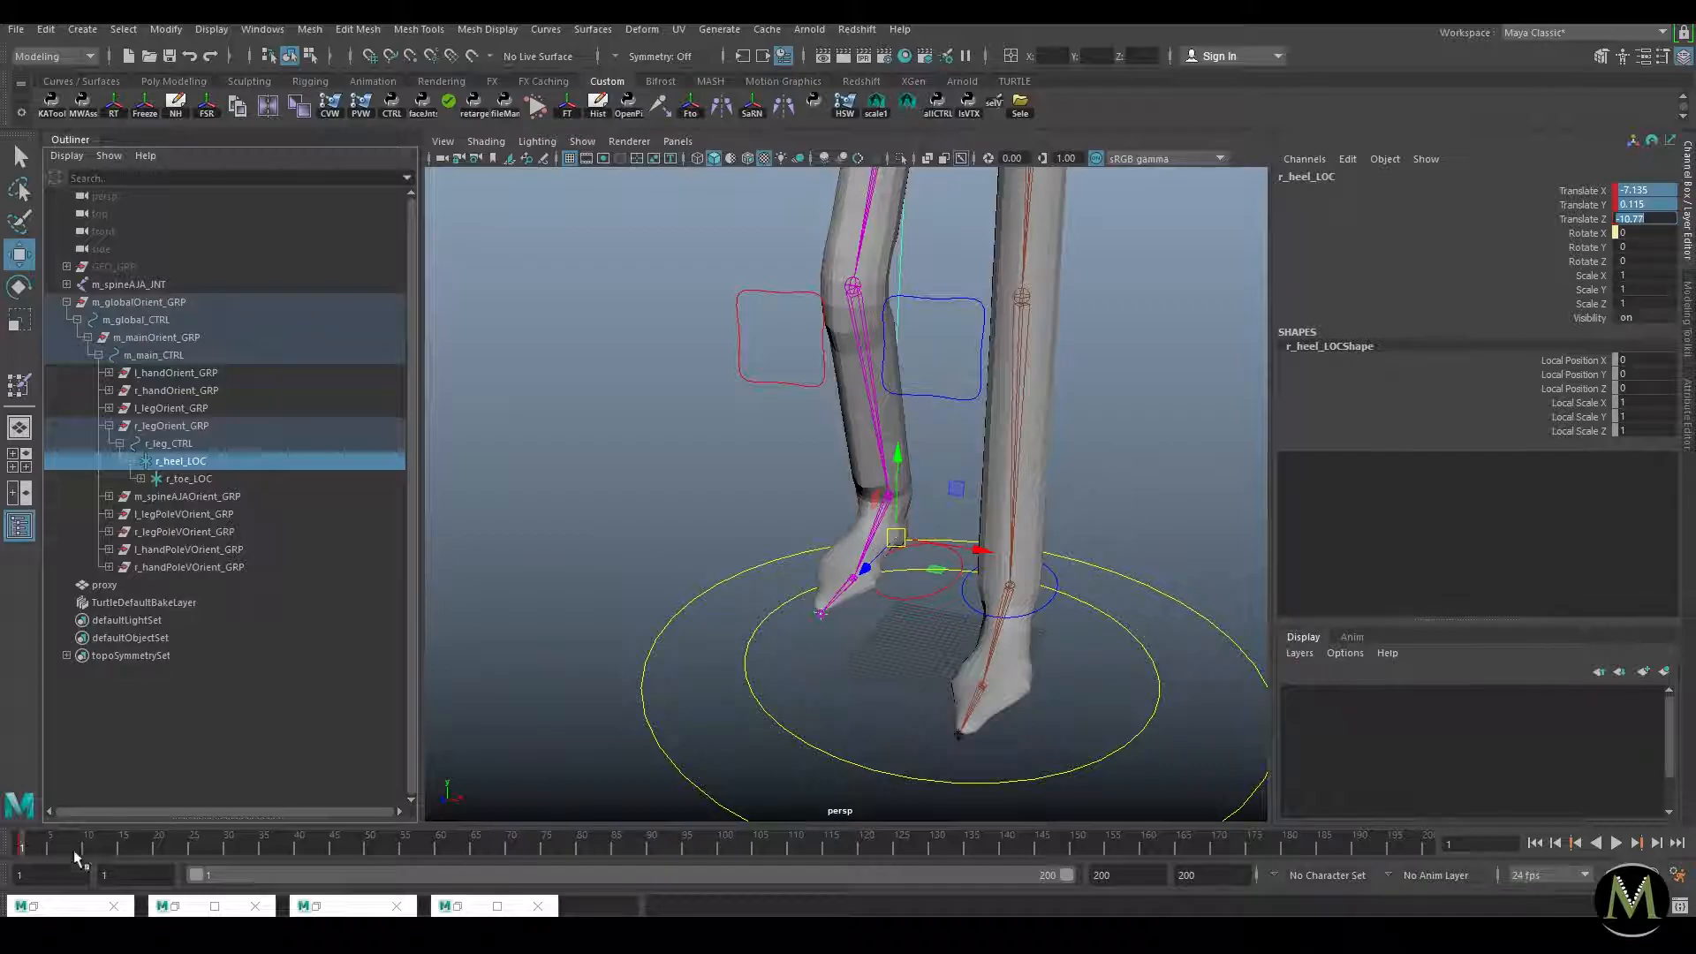
right_click(24, 851)
click(88, 627)
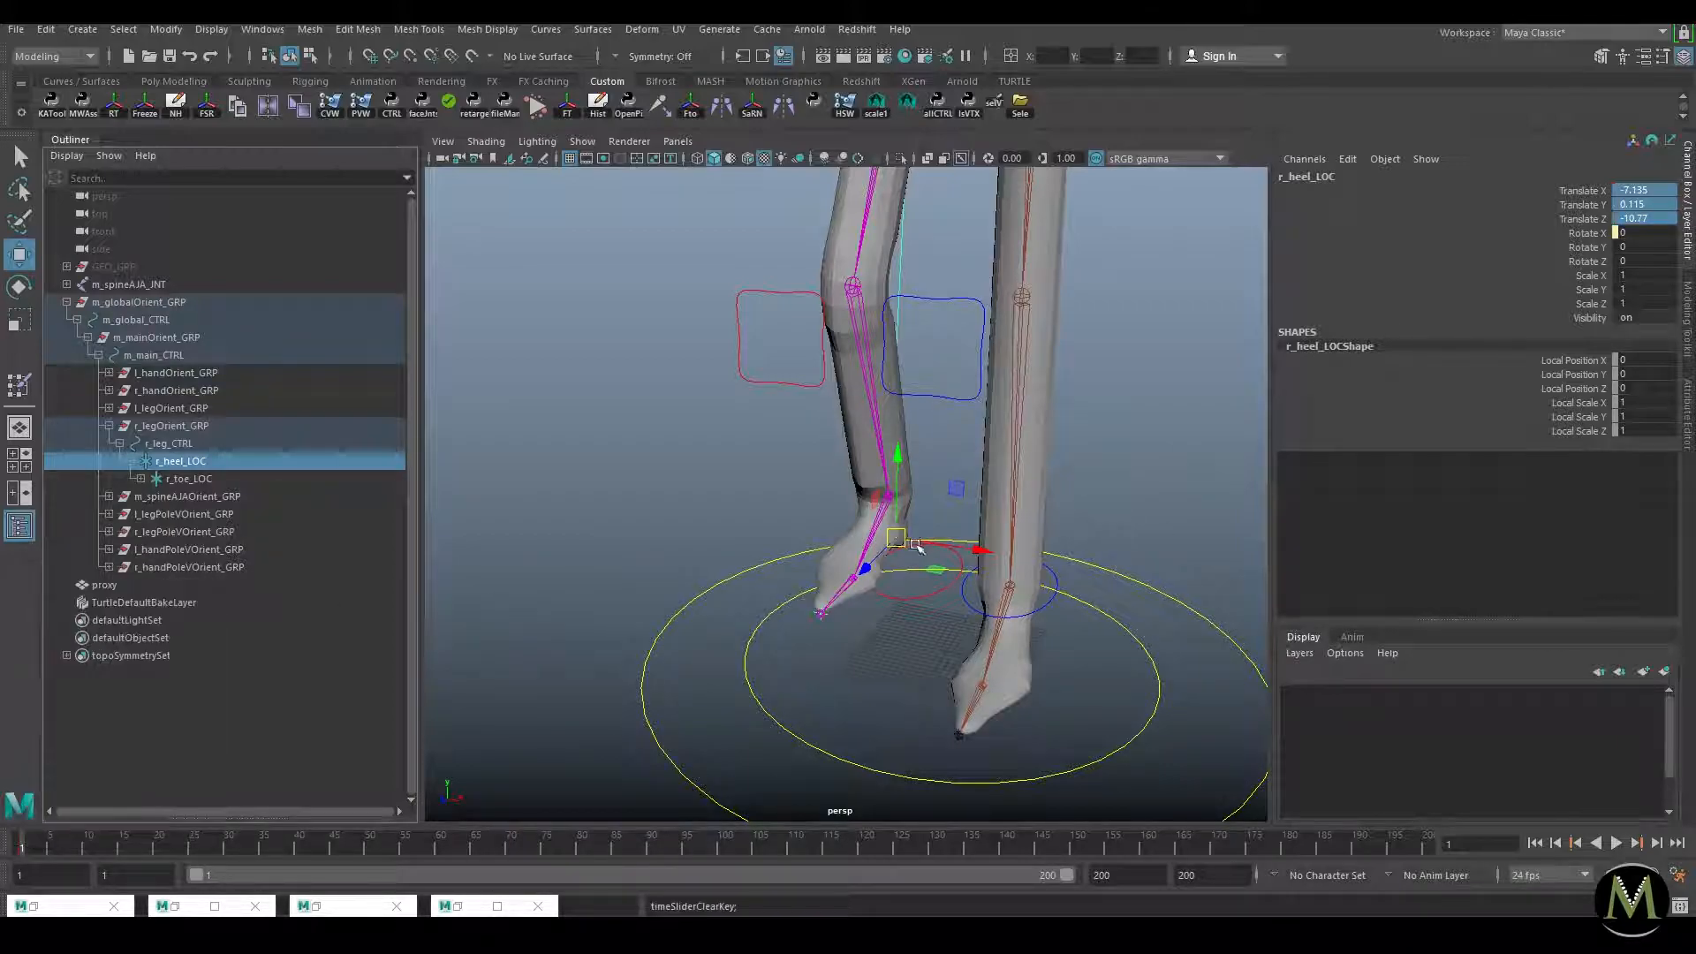
Step: Inspect r_toe_LOC, r_leg_CTRL and r_heel_LOC, comparing their transforms and the foot positions from behind
click(199, 479)
click(202, 443)
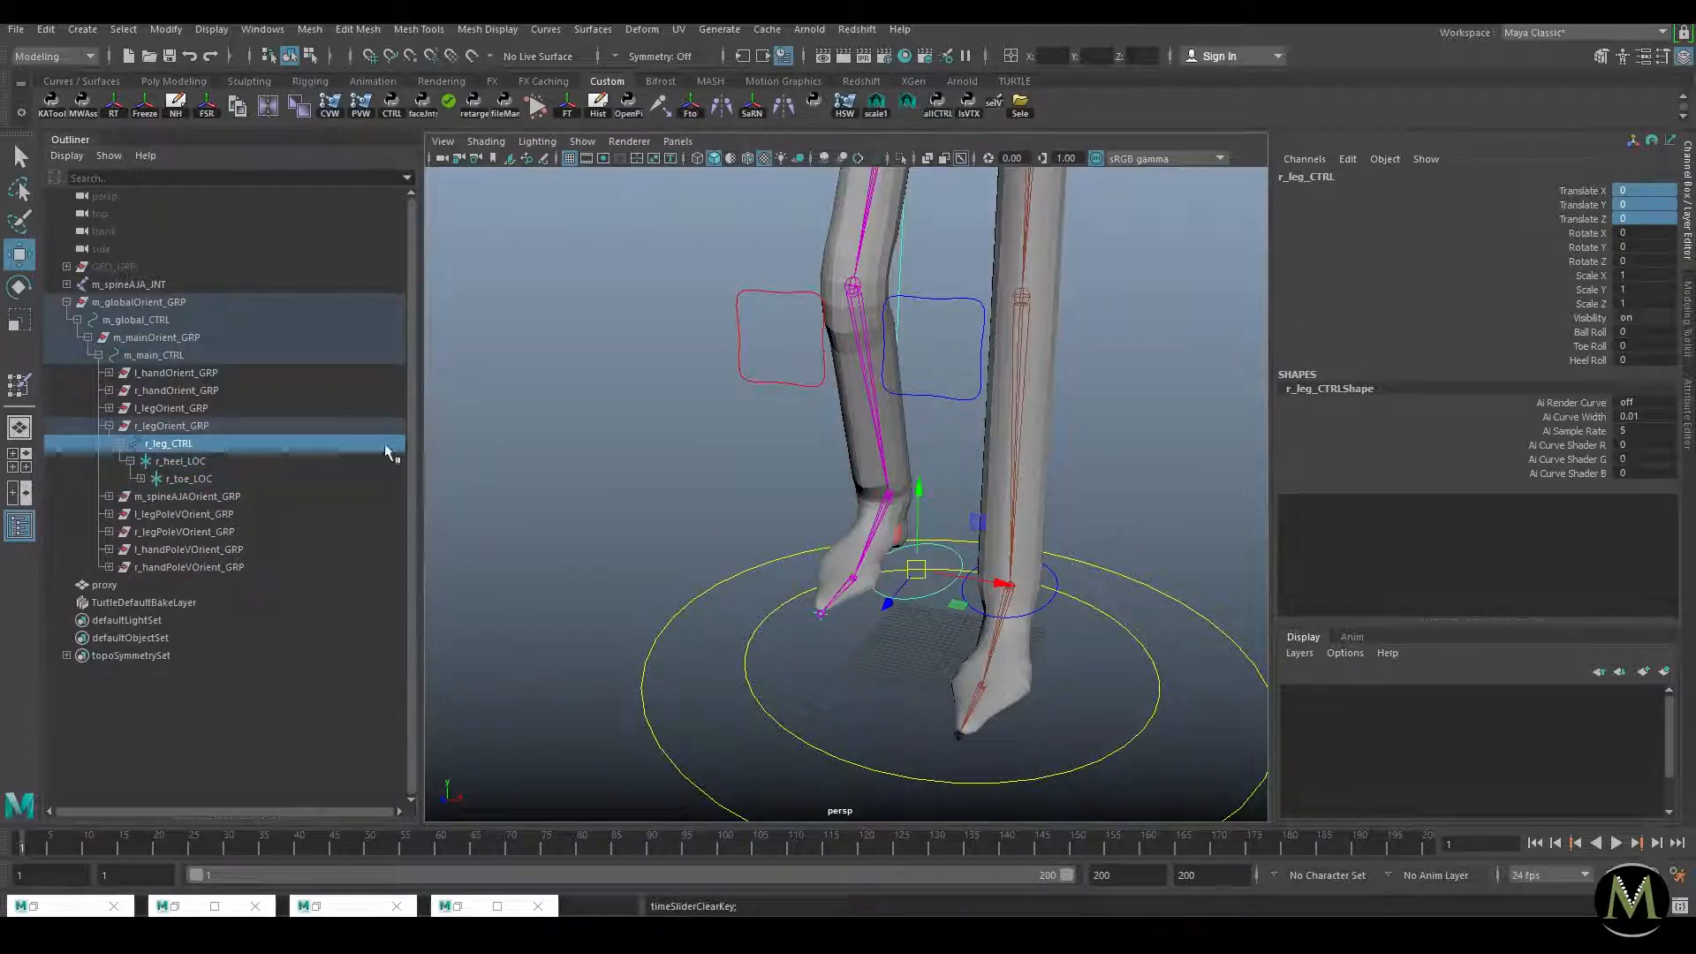
click(207, 463)
alt+drag(1175, 505, 823, 422)
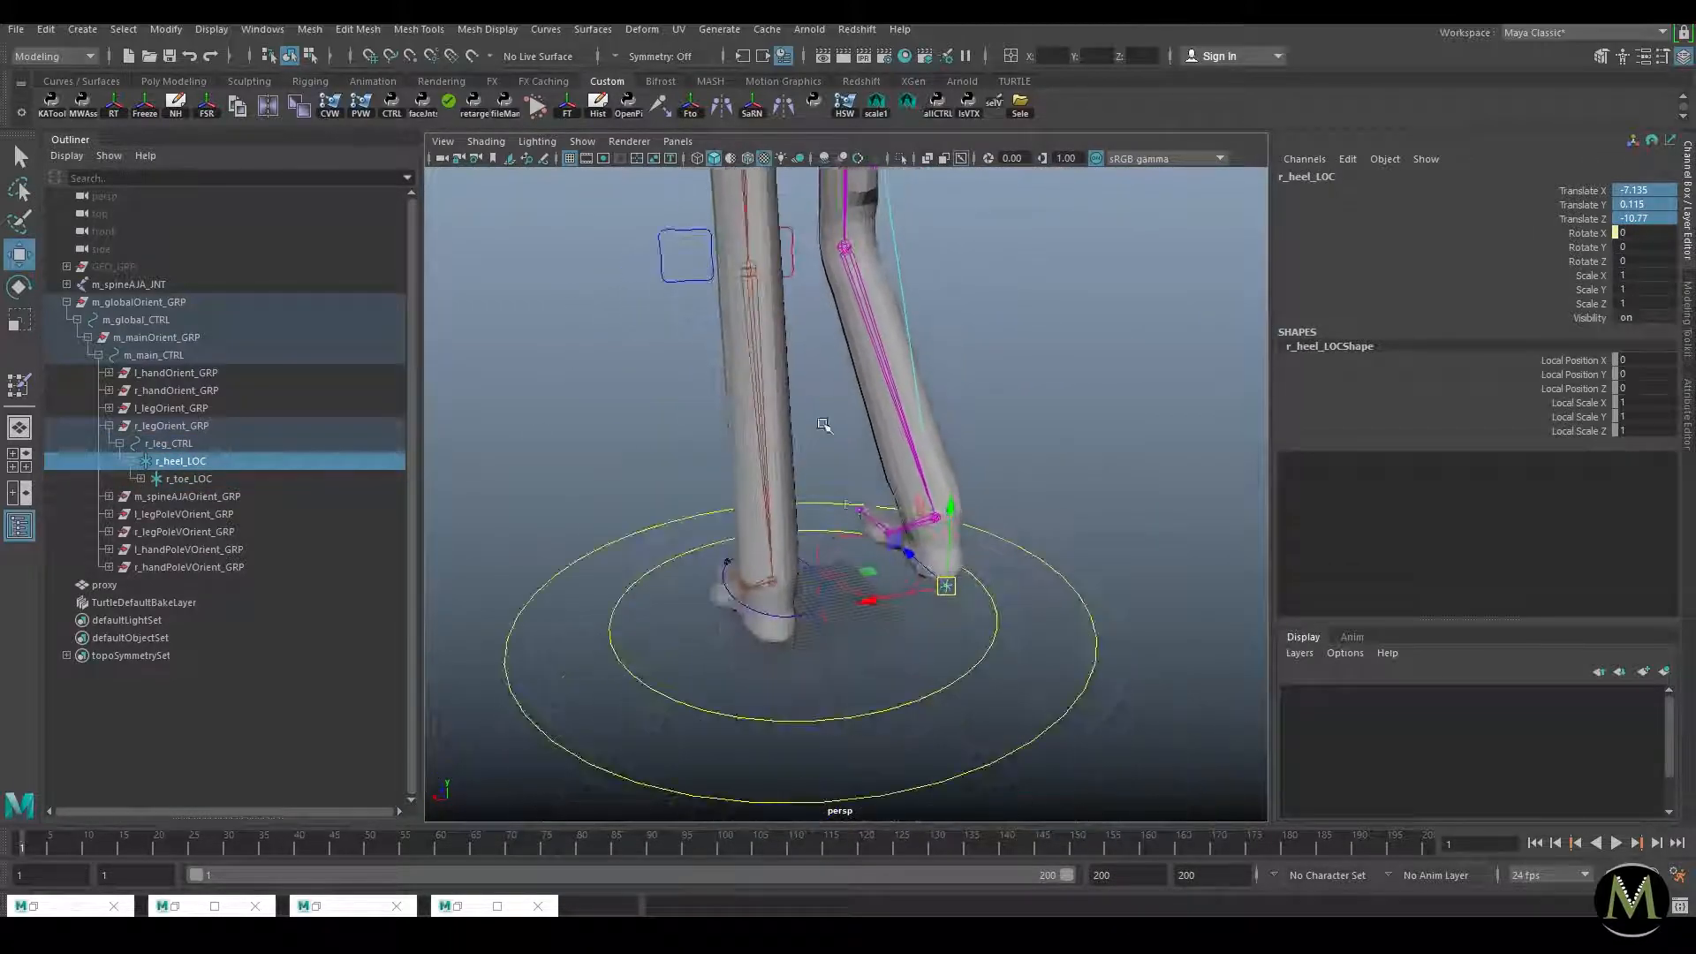
click(828, 580)
alt+drag(984, 560, 1113, 433)
drag(1643, 194, 1641, 247)
Step: Duplicate the left heel locator, unparented from the rig, and mirror it by setting Translate X to -7.135
click(741, 543)
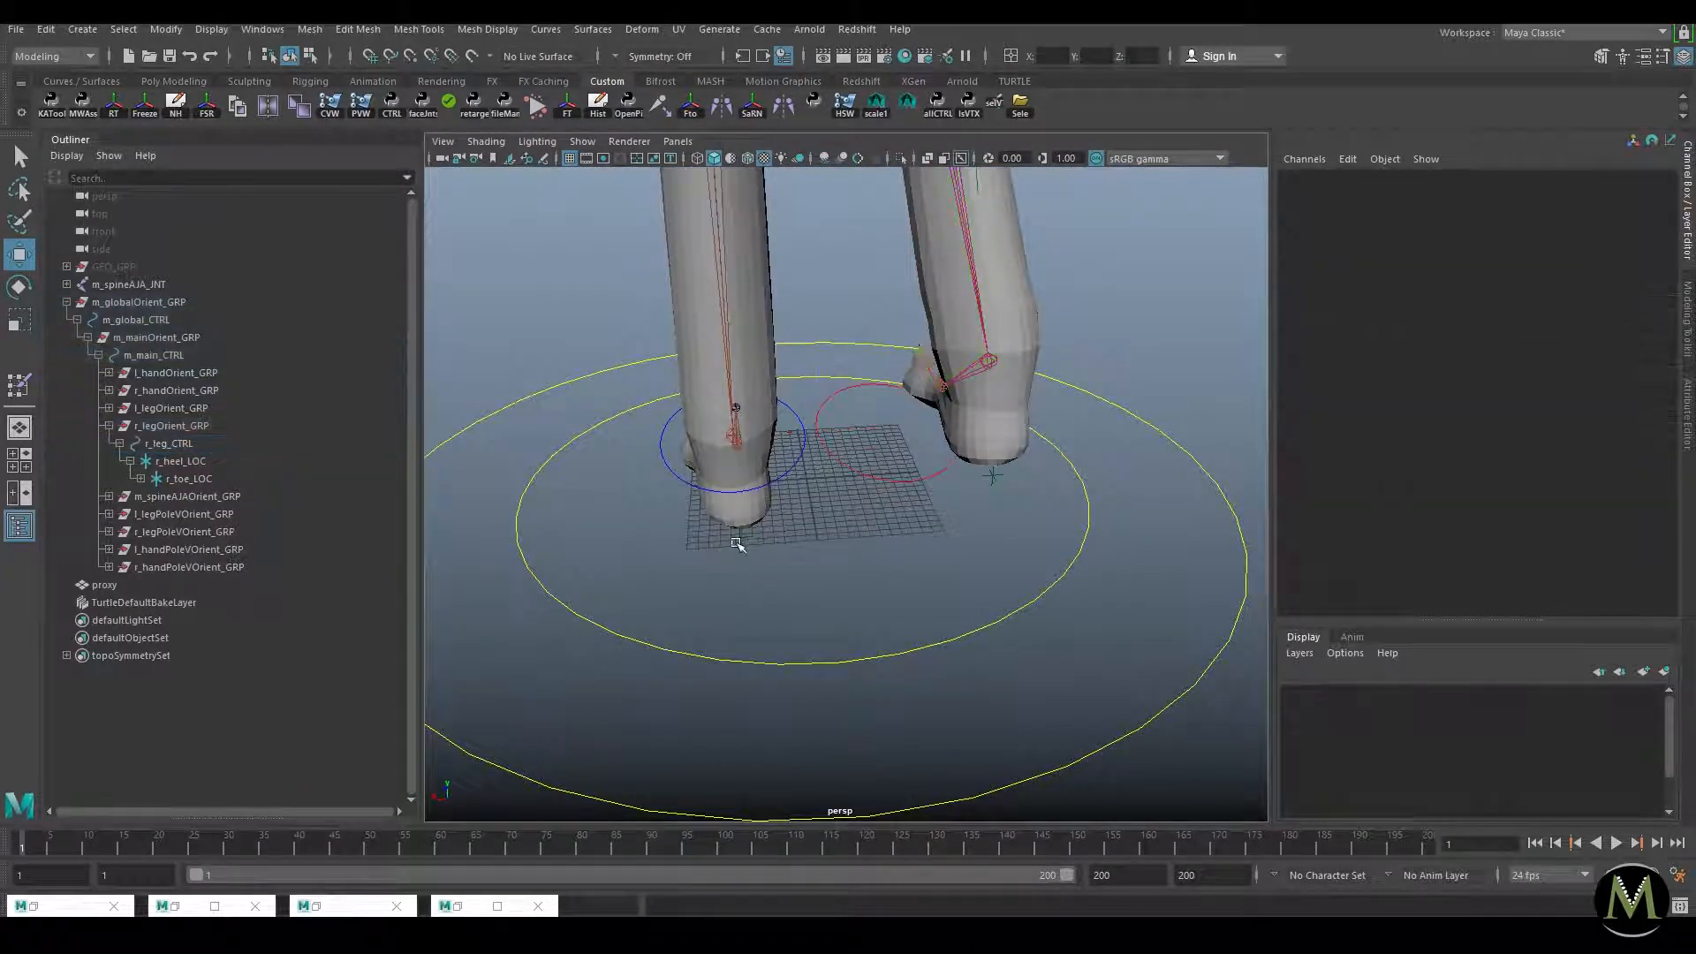
click(739, 538)
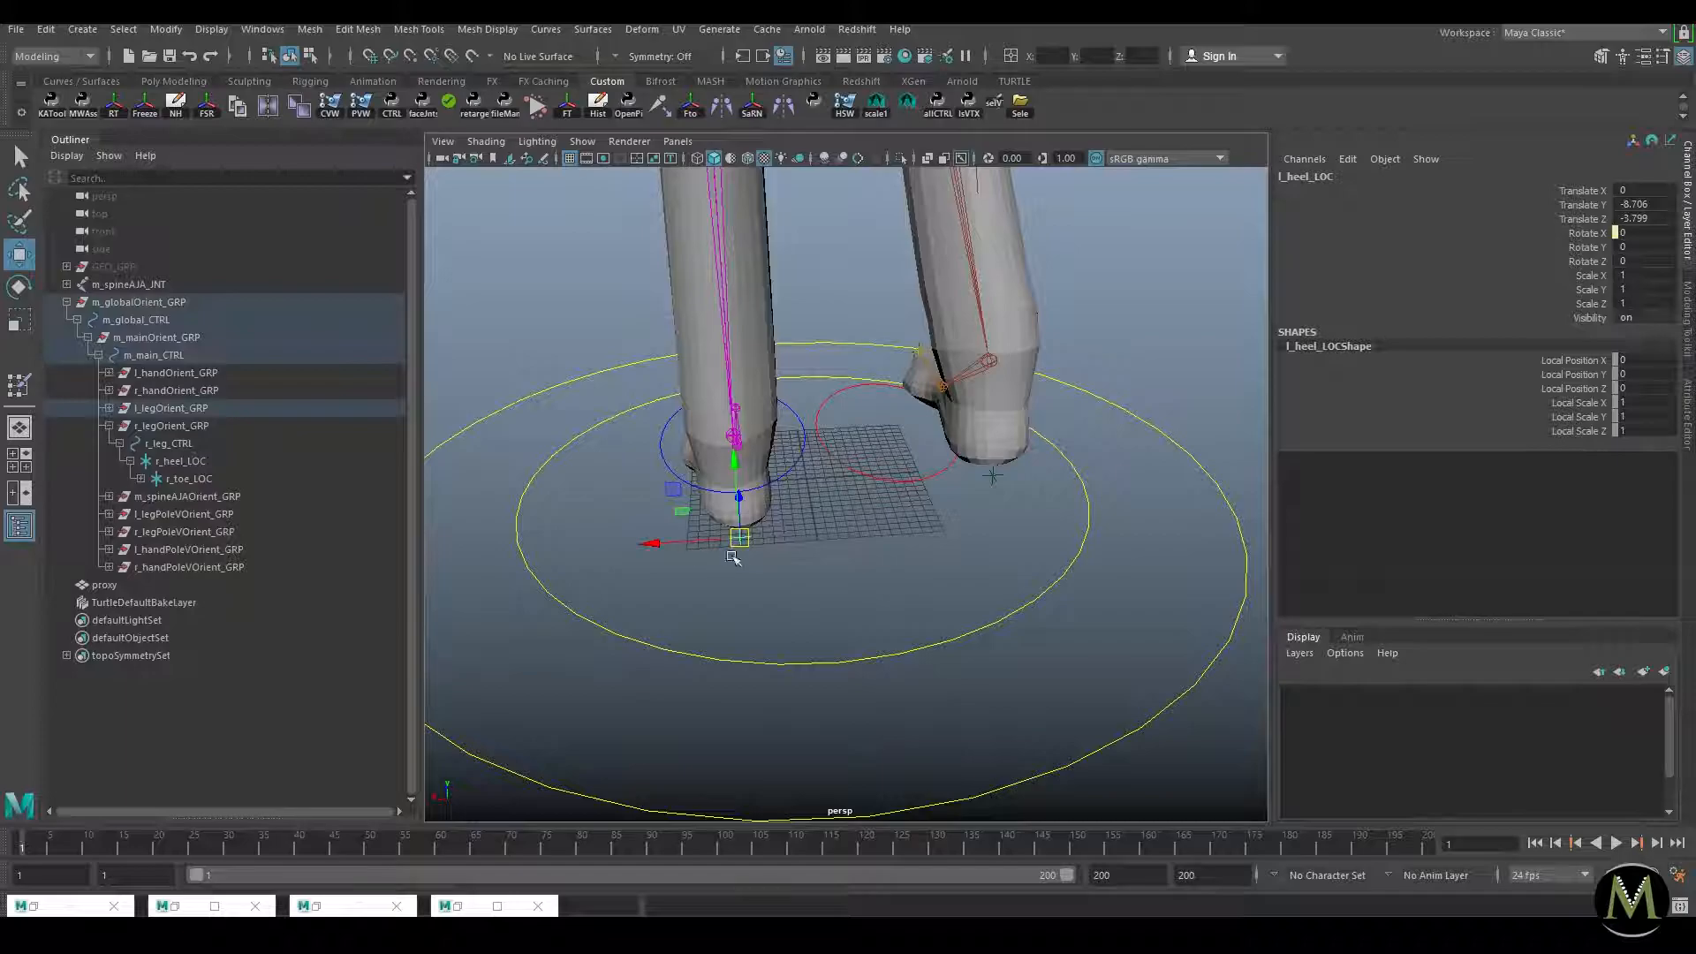
key(ctrl+d)
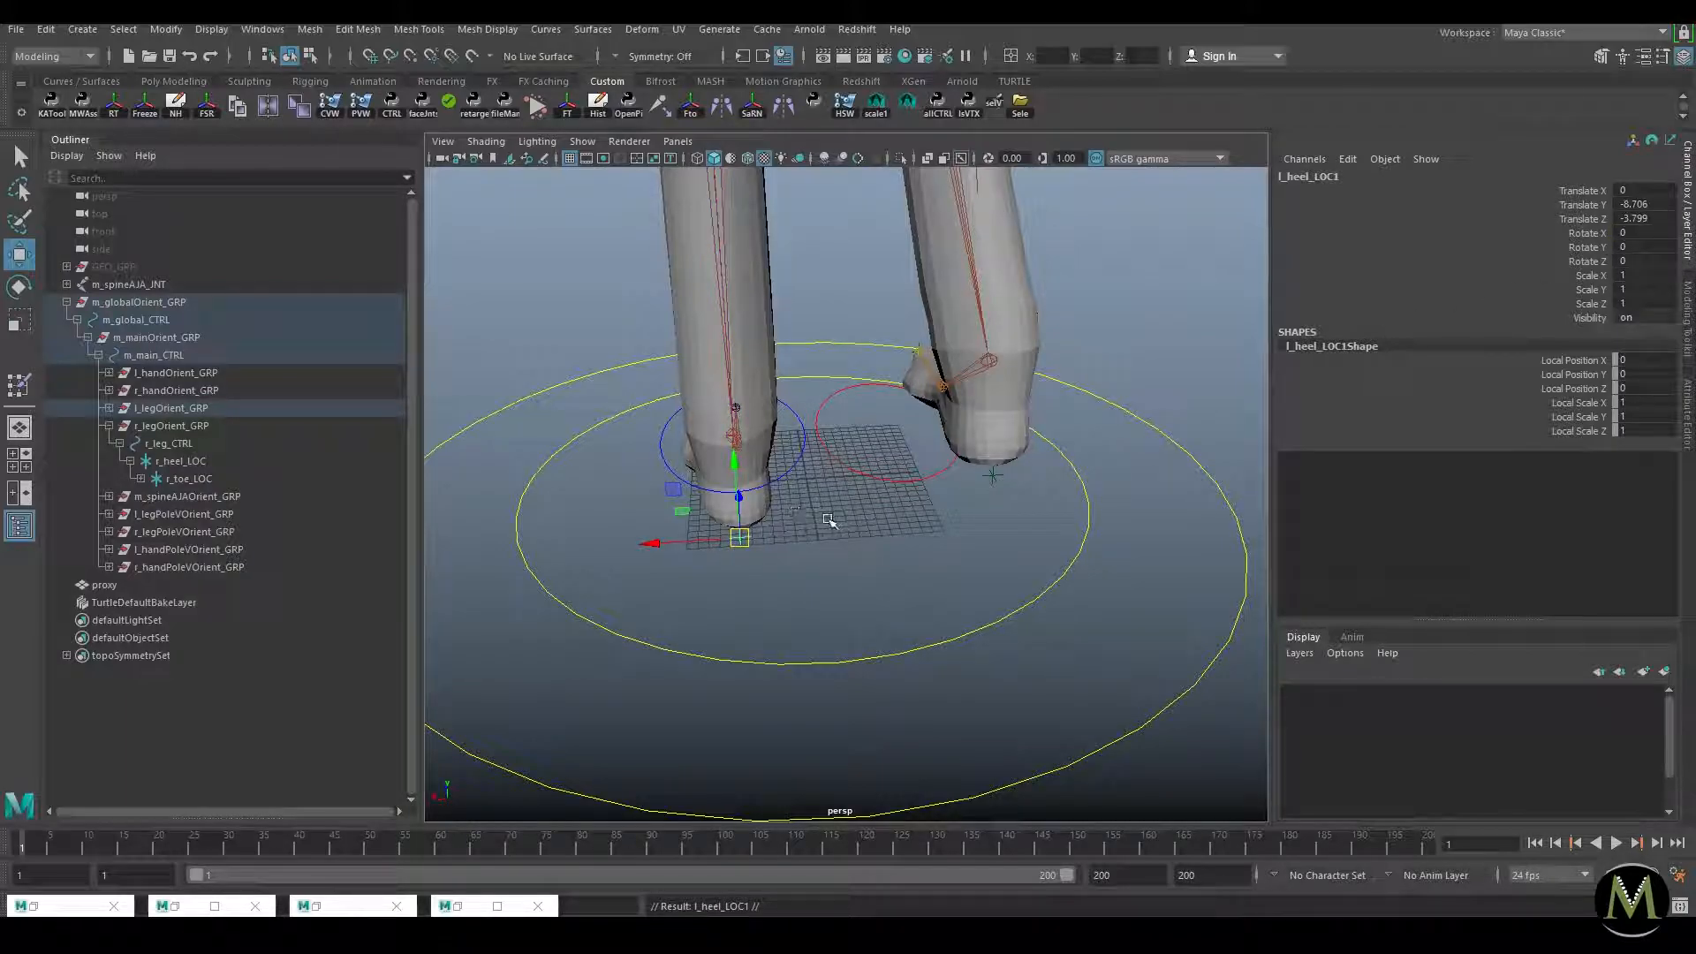
key(shift+p)
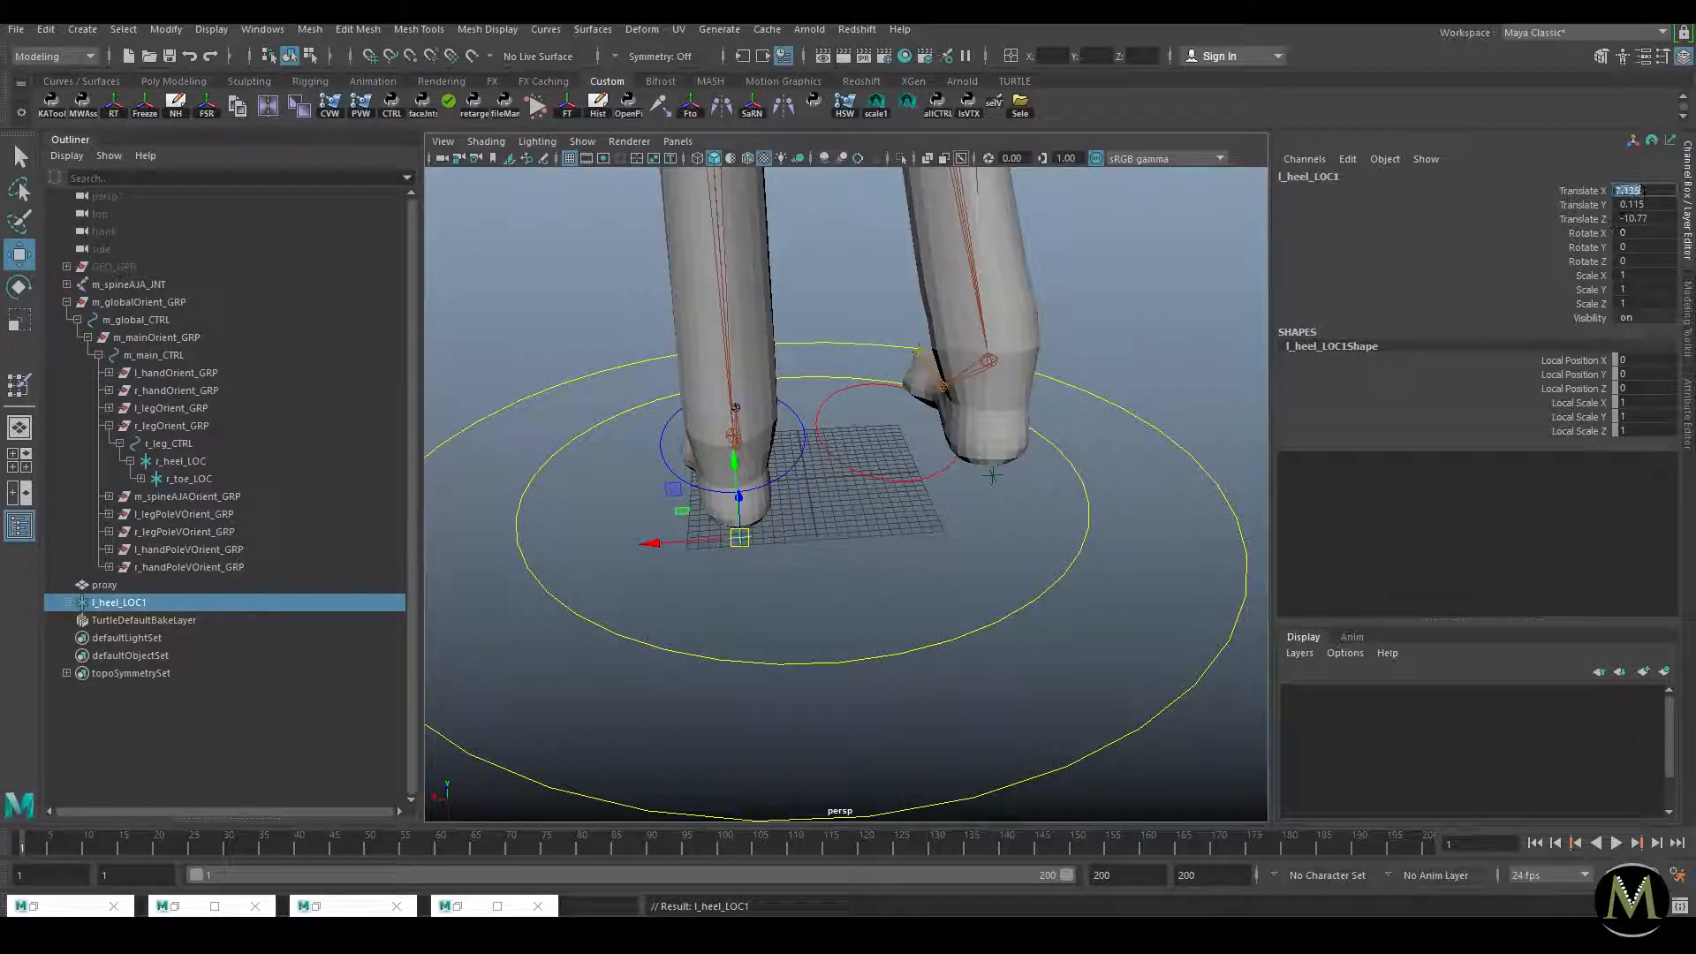
text(-)
key(Return)
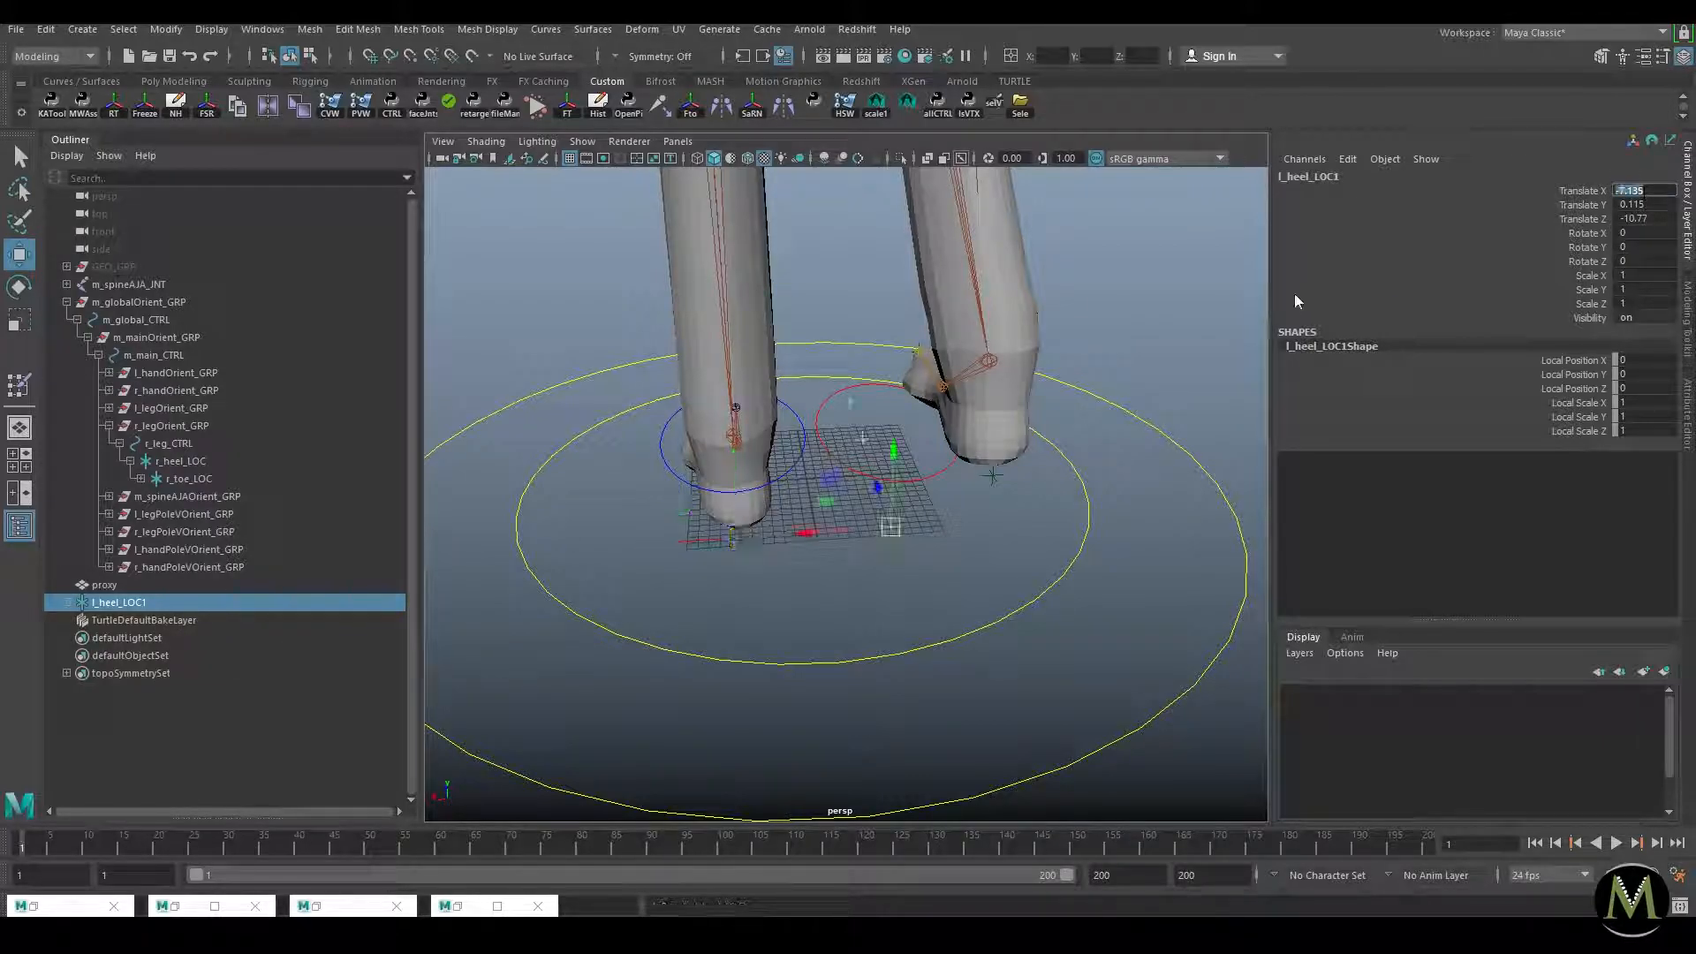
Step: Snap r_heel_LOC onto the mirrored heel locator and delete that temporary duplicate
click(988, 557)
click(990, 477)
alt+right_drag(993, 508, 1122, 533)
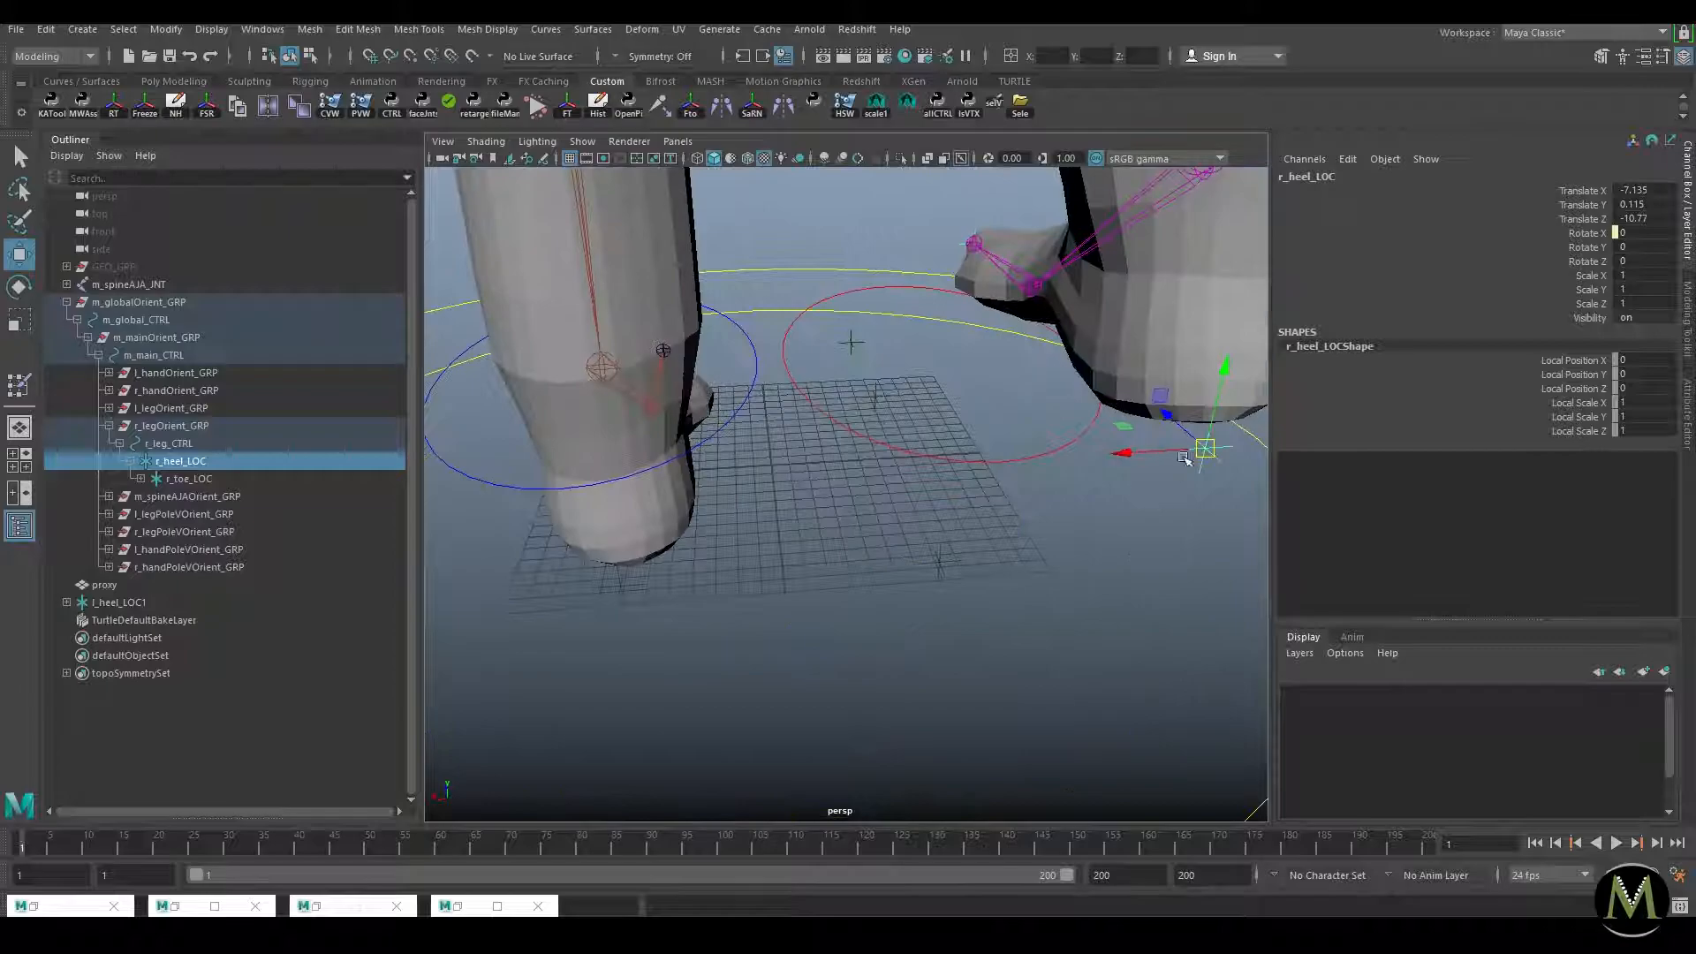
drag(1205, 448, 939, 560)
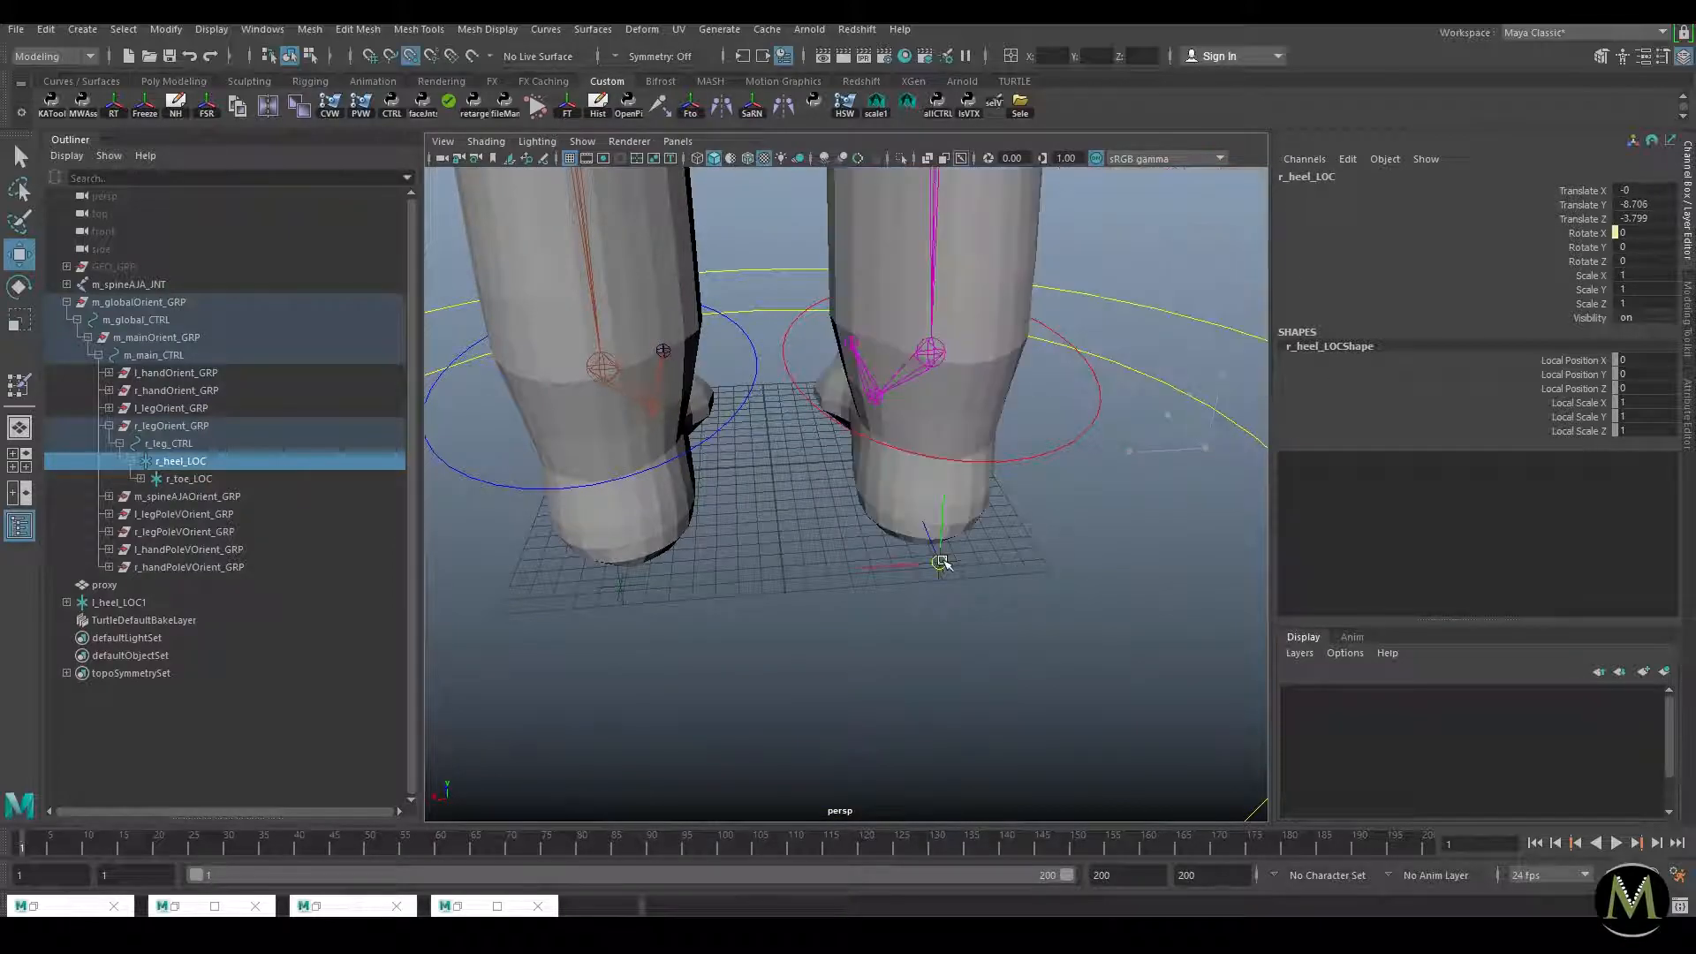
click(118, 601)
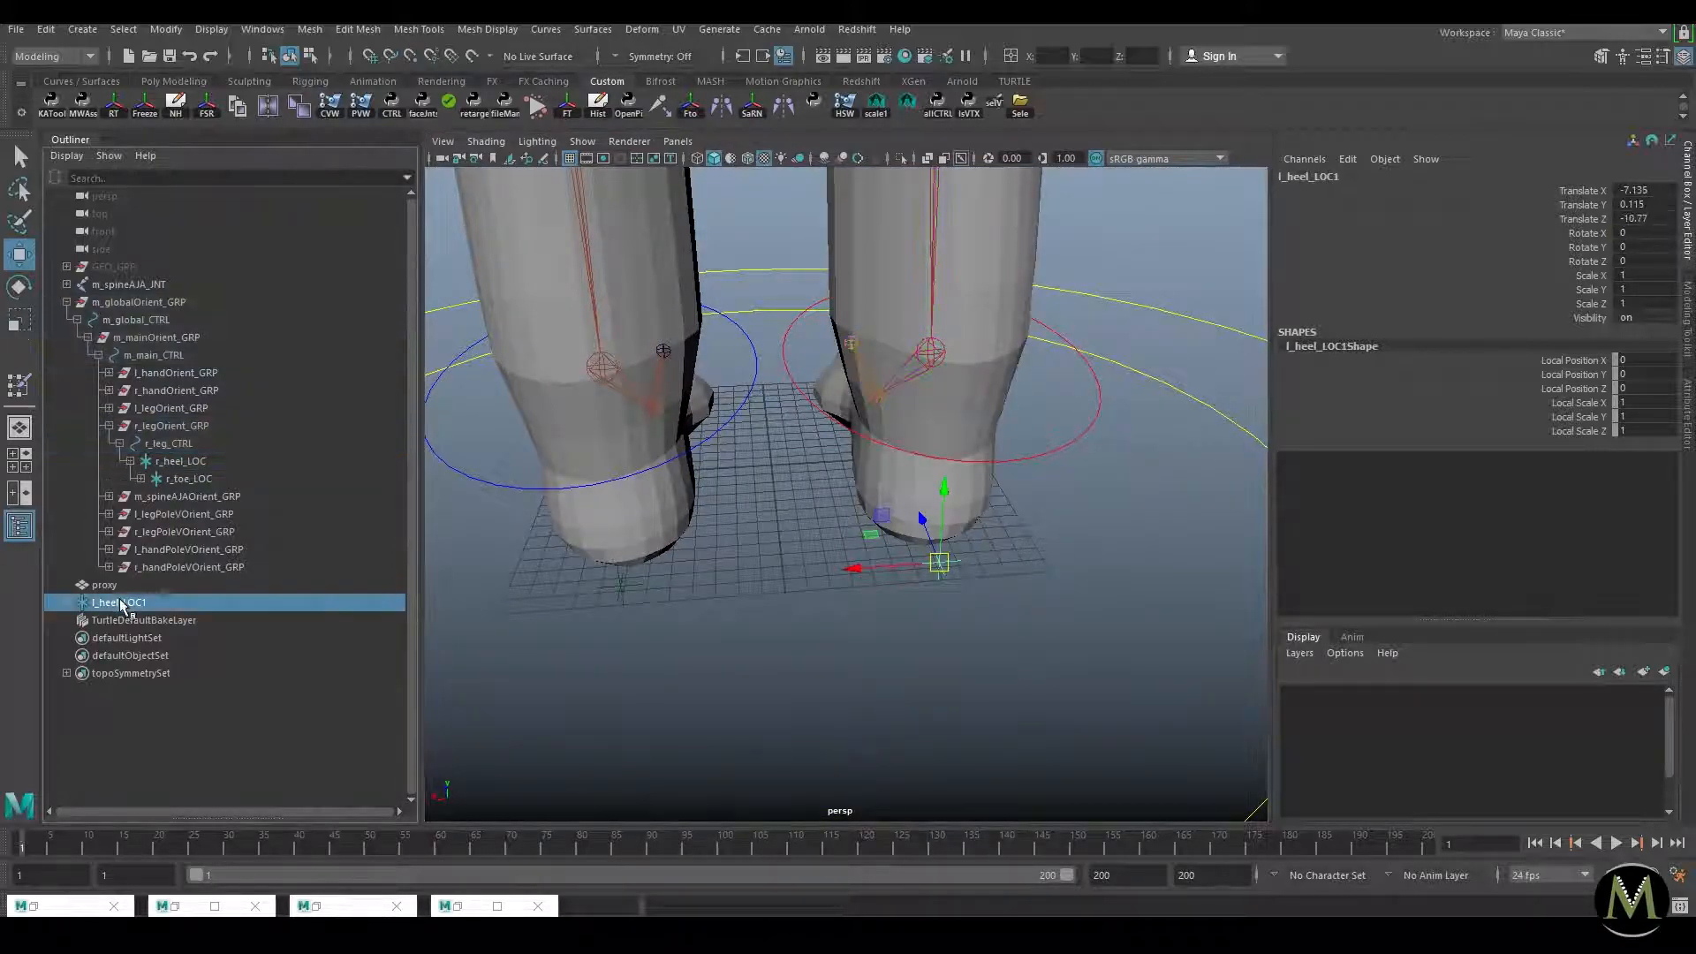
key(Delete)
Step: Test the repaired right leg by moving r_leg_CTRL close up and from a full-body view, undoing each move
click(1020, 461)
drag(937, 355, 1016, 313)
key(ctrl+z)
alt+right_drag(1016, 353, 830, 376)
alt+drag(830, 376, 1023, 386)
alt+right_drag(1023, 386, 884, 421)
alt+middle_drag(884, 420, 838, 471)
drag(795, 511, 739, 427)
key(ctrl+z)
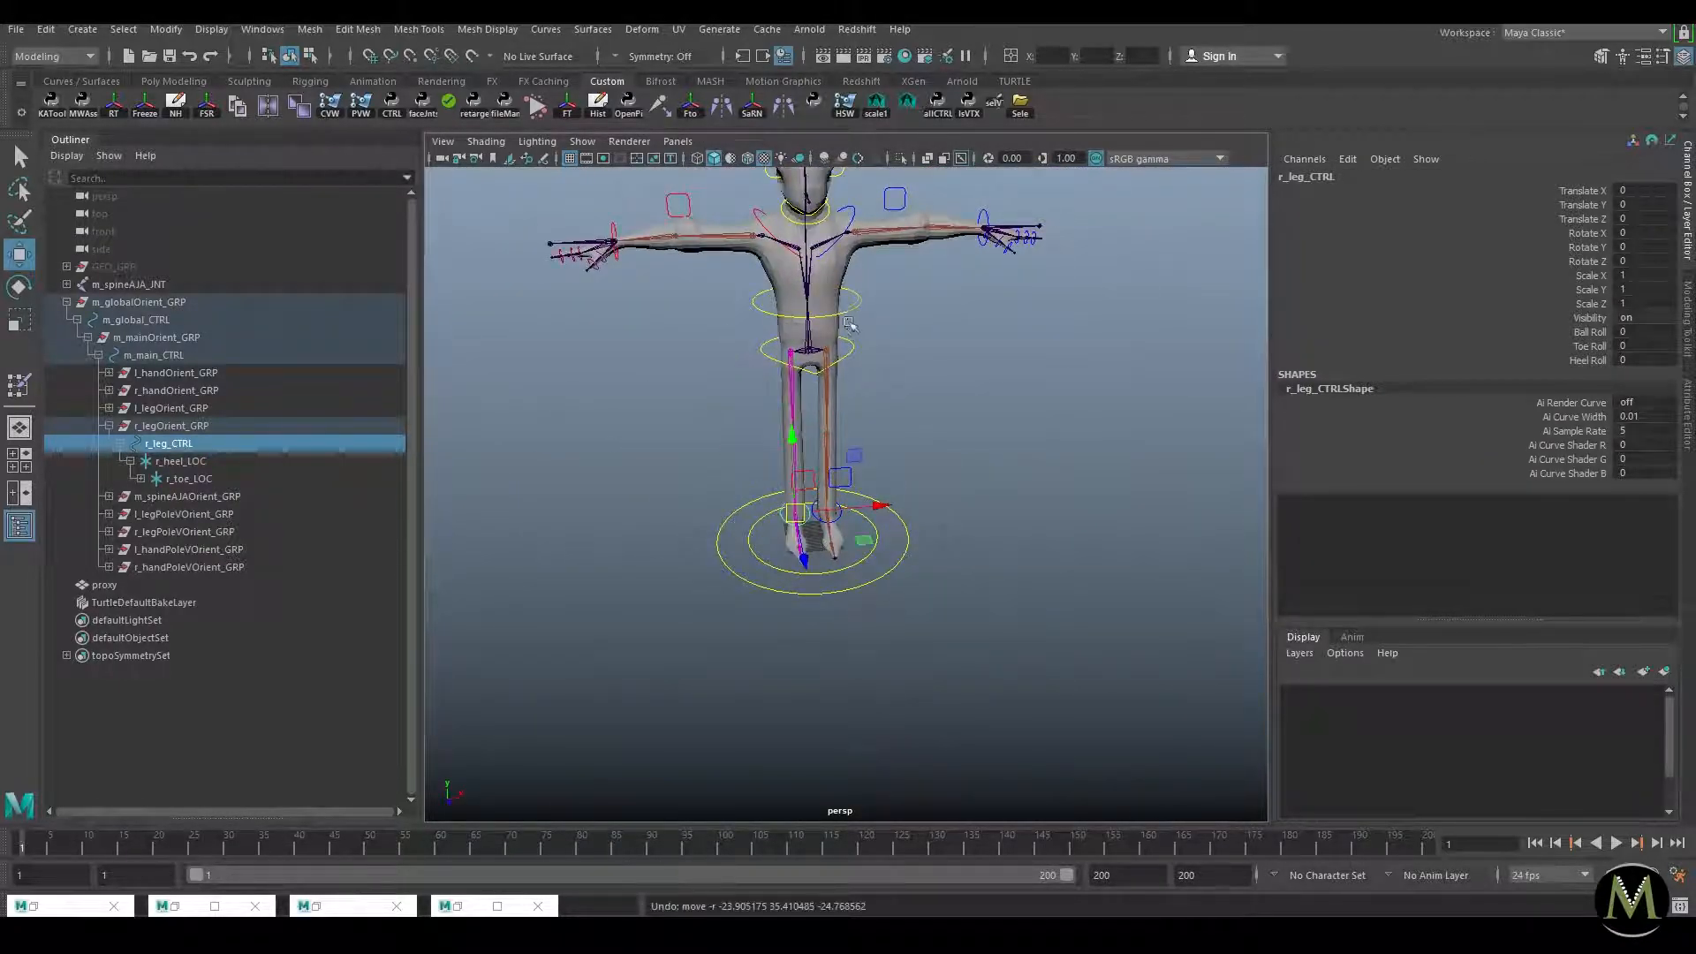
Step: Select the proxy mesh and activate Paint Skin Weights with r_legAJA_JNT as the painted influence
click(835, 402)
alt+right_drag(852, 380, 765, 430)
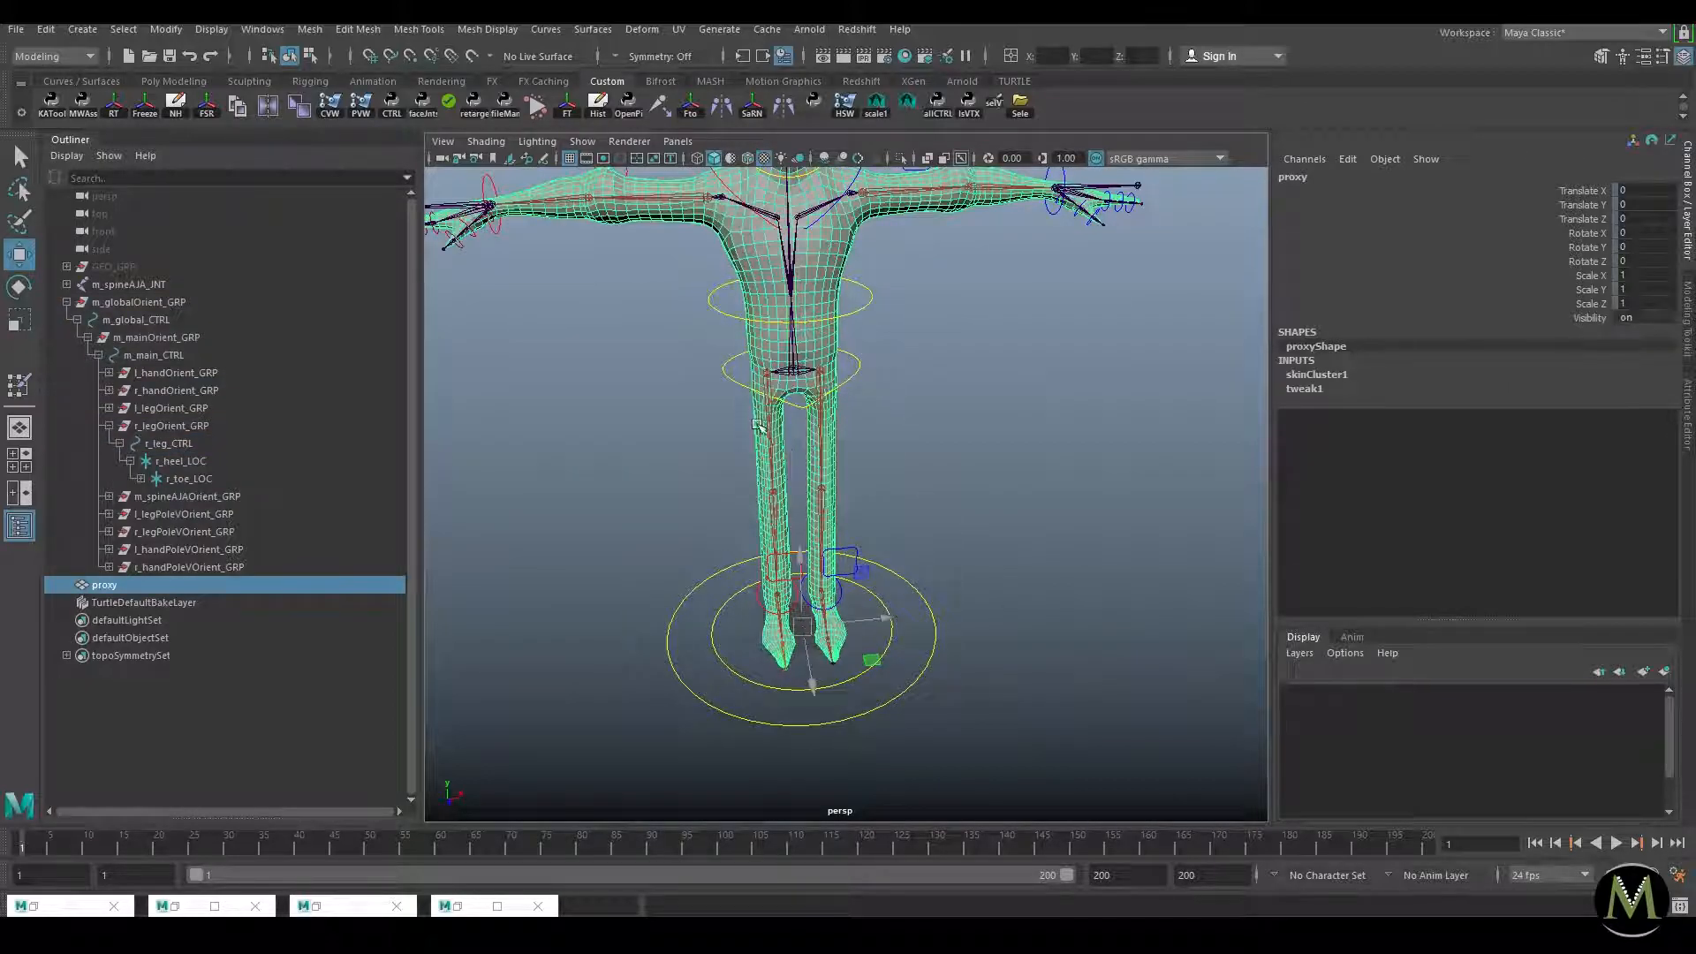
key(y)
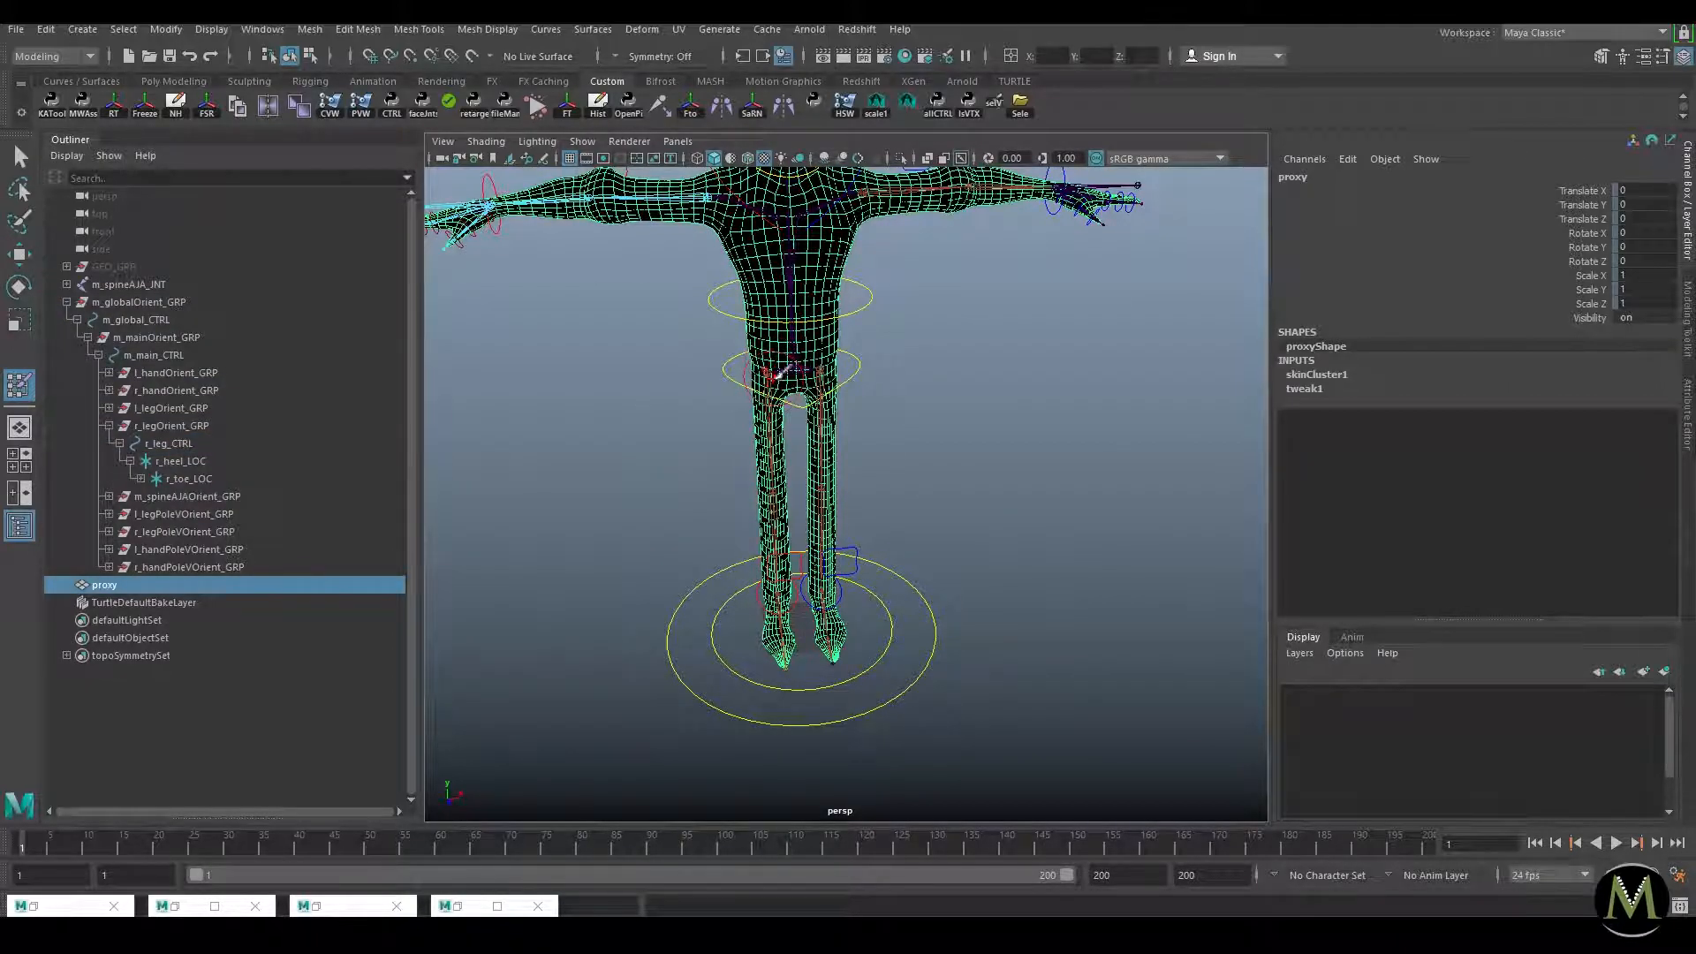
mouse_move(768, 372)
right_down()
mouse_move(751, 347)
mouse_move(871, 503)
right_up()
key(w)
key(y)
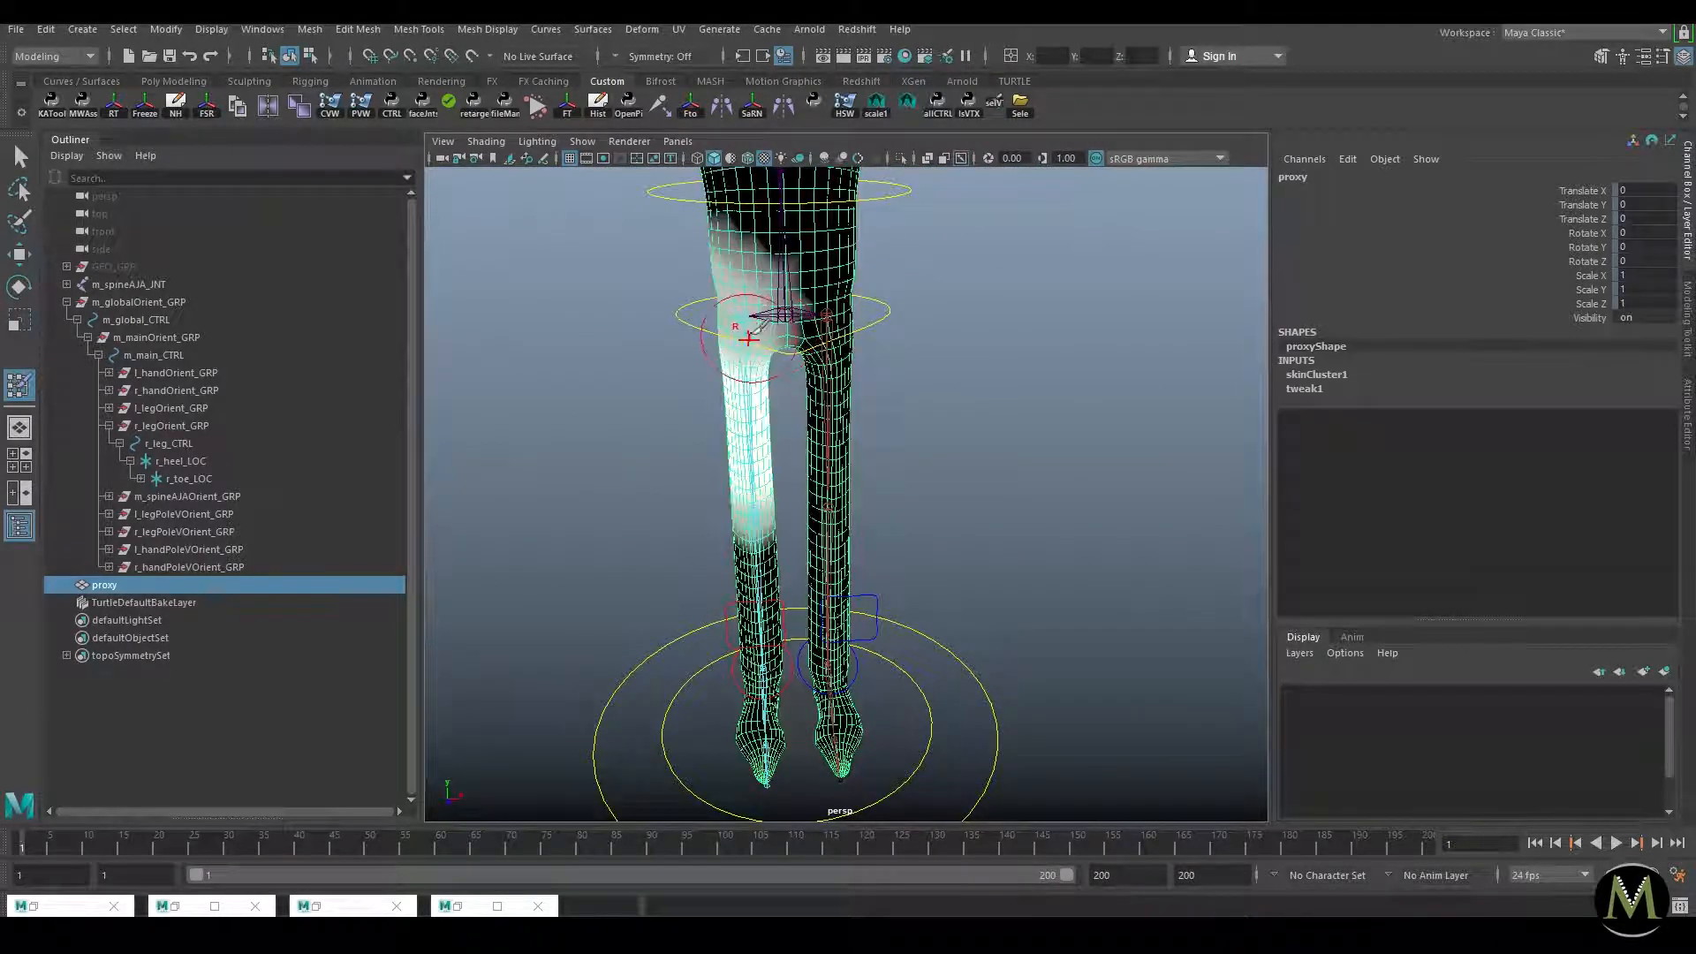
Step: Lock all influences except r_legAJA_JNT, and unlock r_legAJC_JNT and r_legAJD_JNT
click(1663, 56)
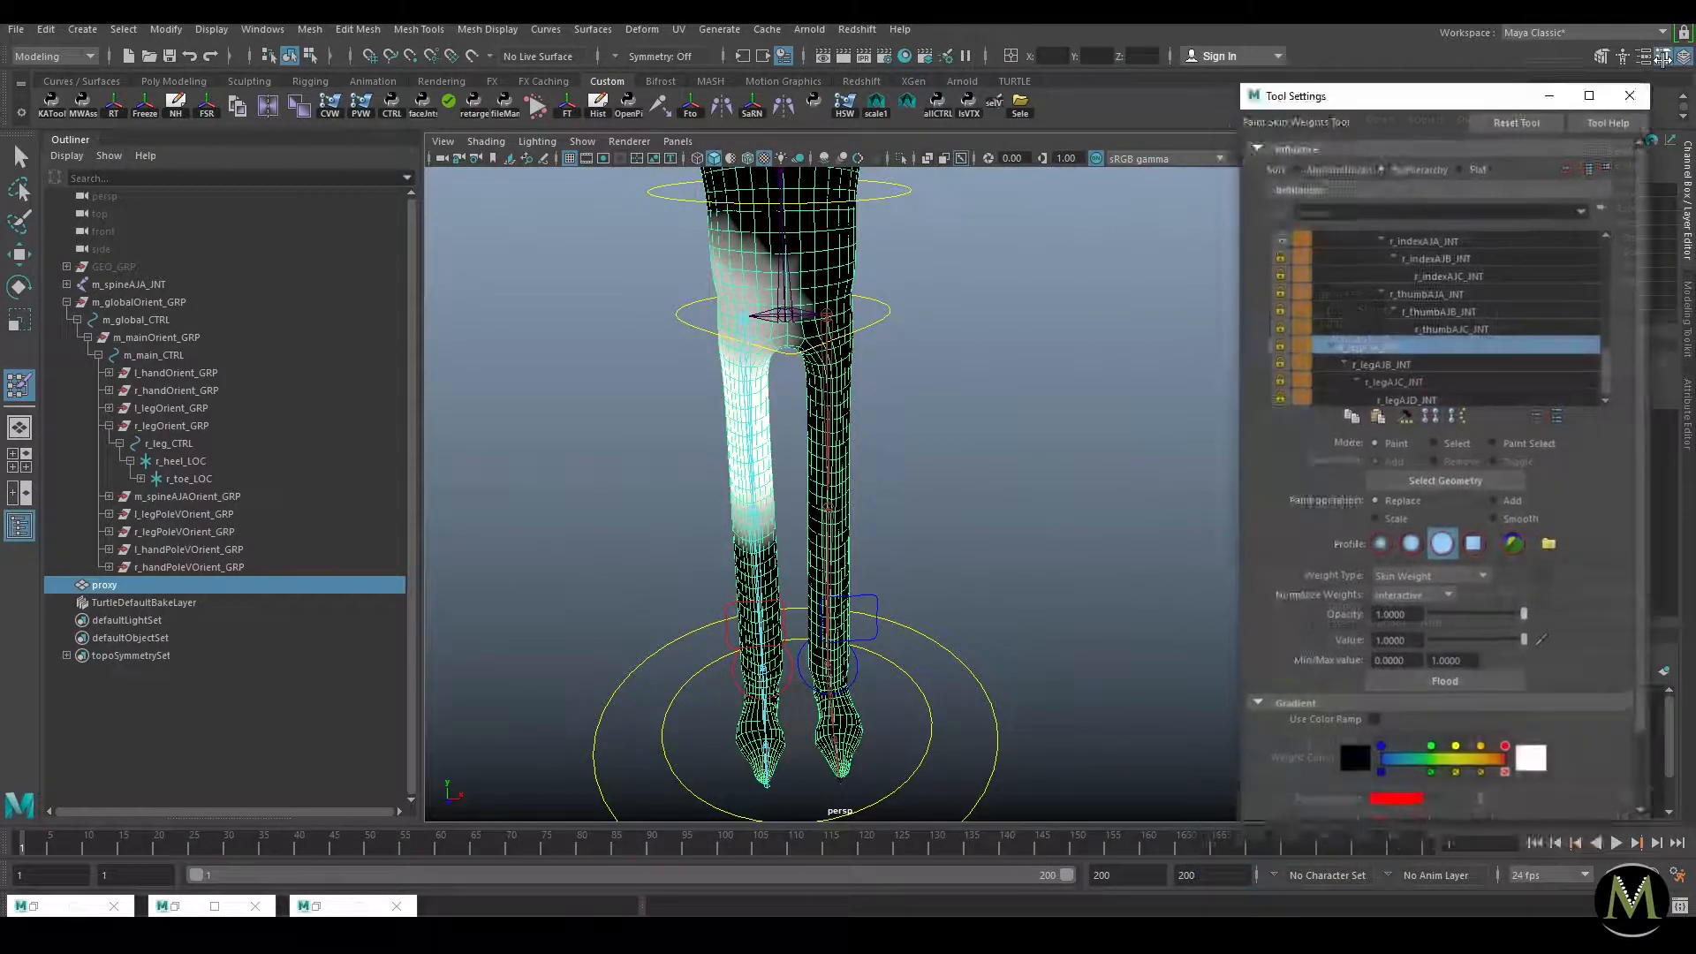
right_click(1384, 351)
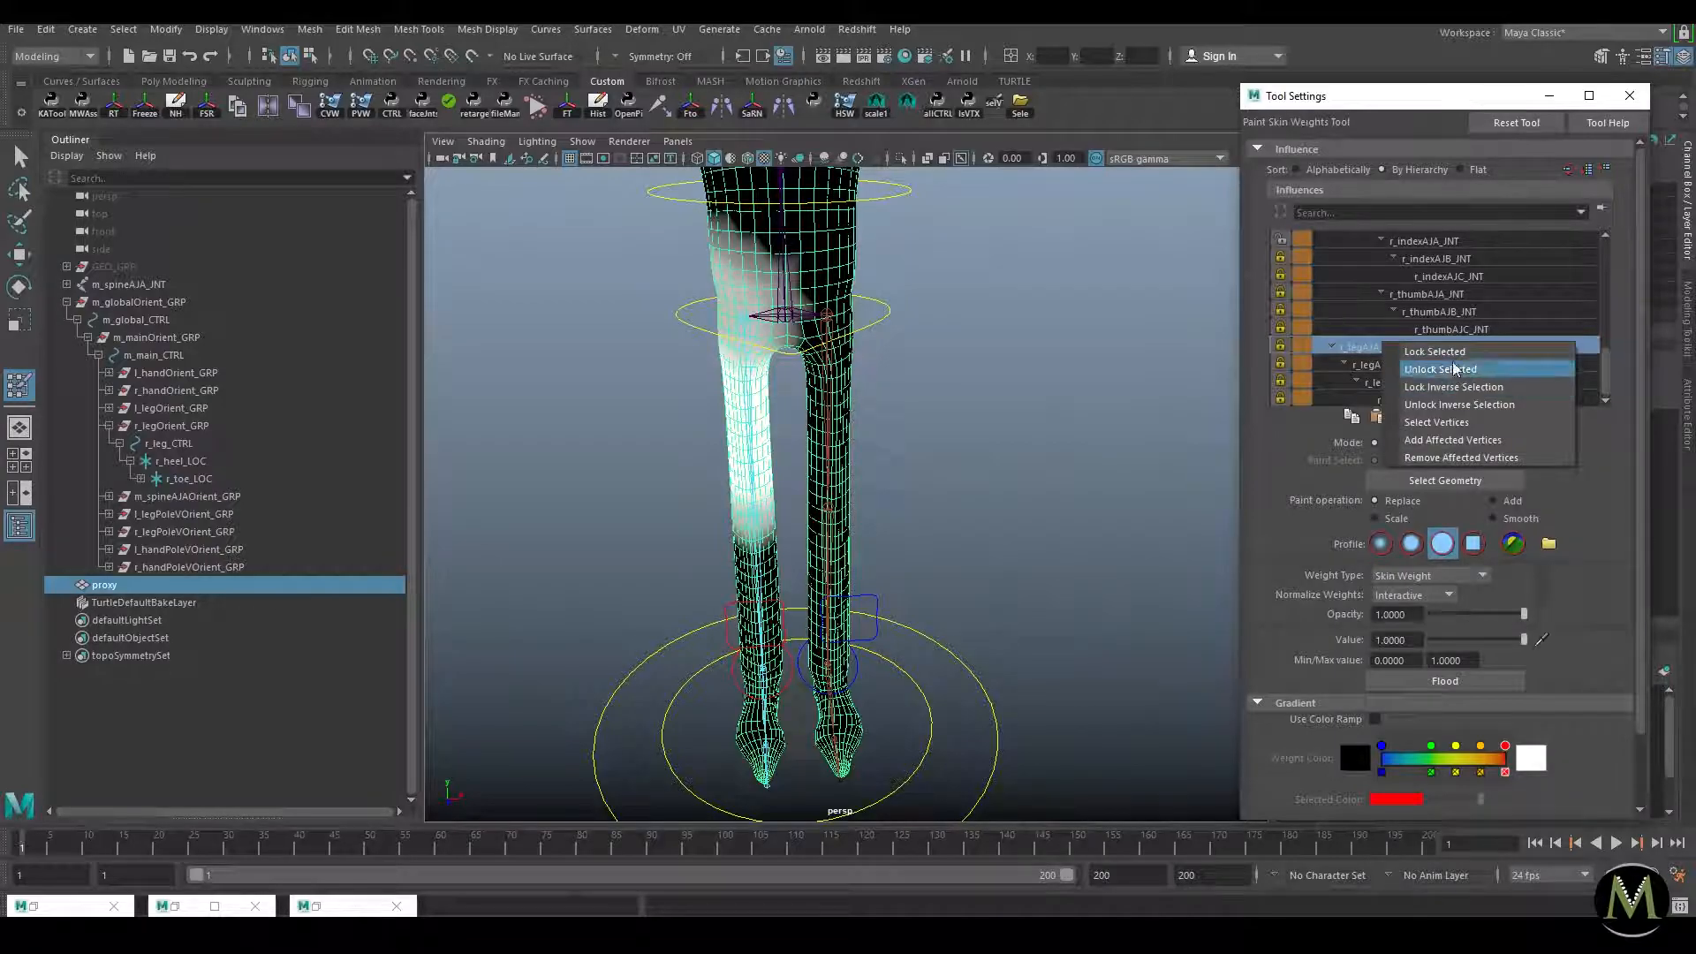
click(1484, 387)
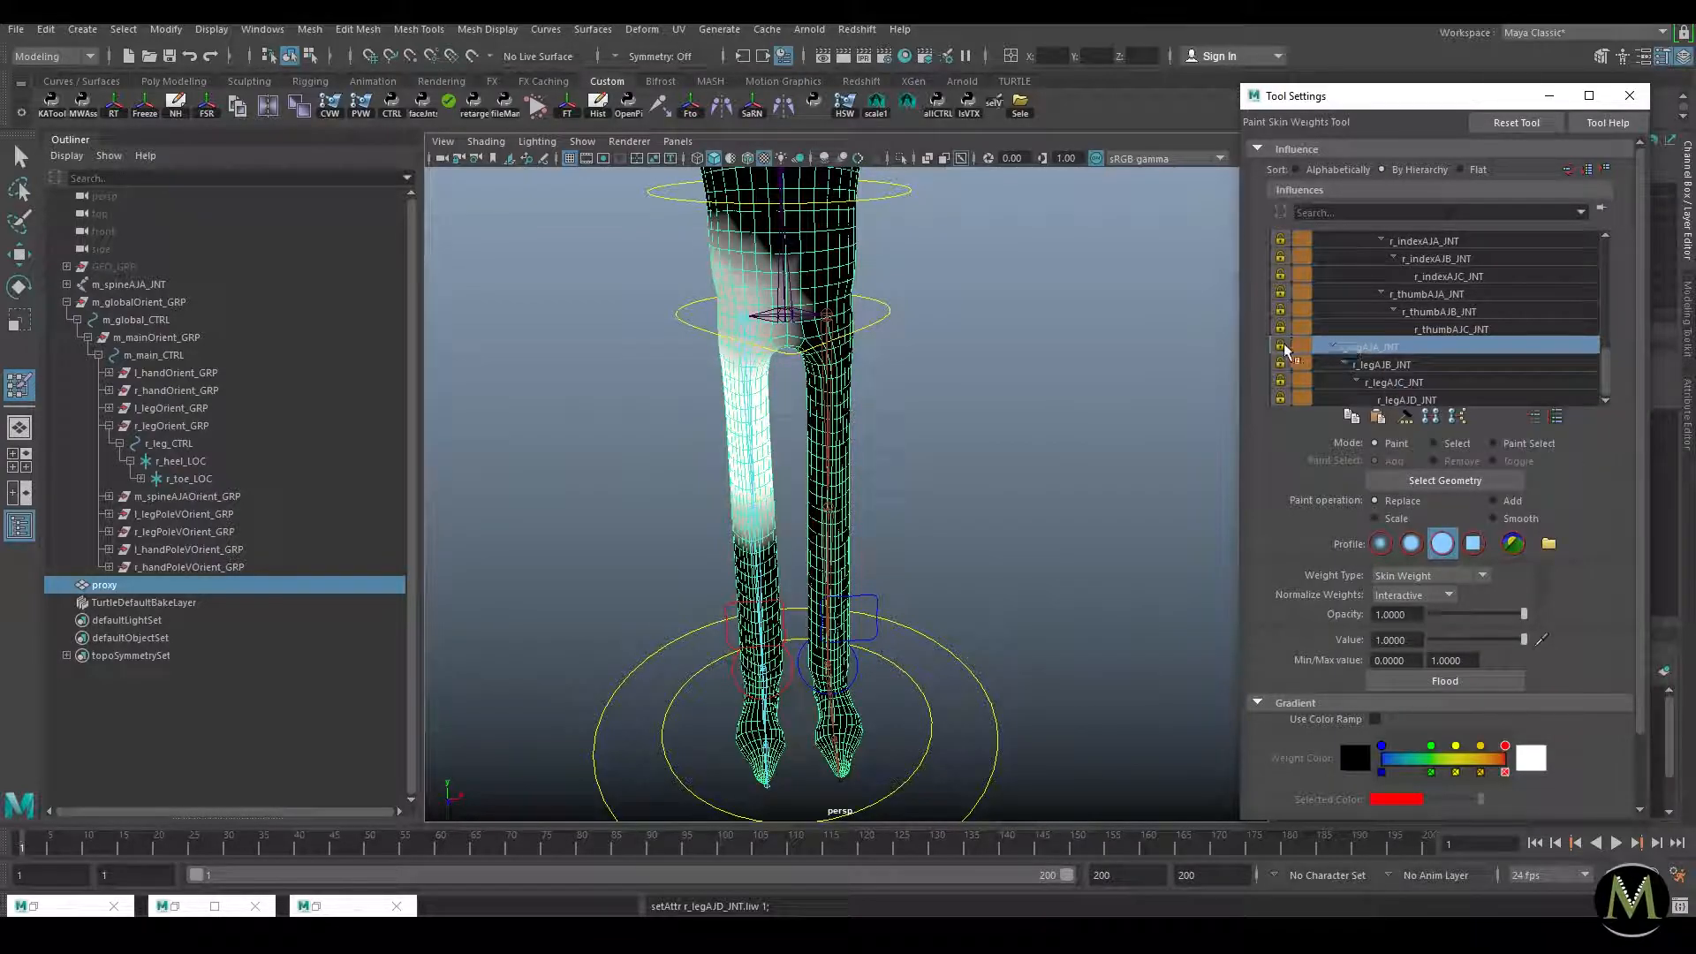
click(1383, 366)
click(1388, 383)
click(1280, 398)
click(1280, 381)
click(1413, 350)
Step: Collapse the m_spineAJB_JNT branch in the influence list so the right leg joints sit directly below it
scroll(1412, 322, up, 5)
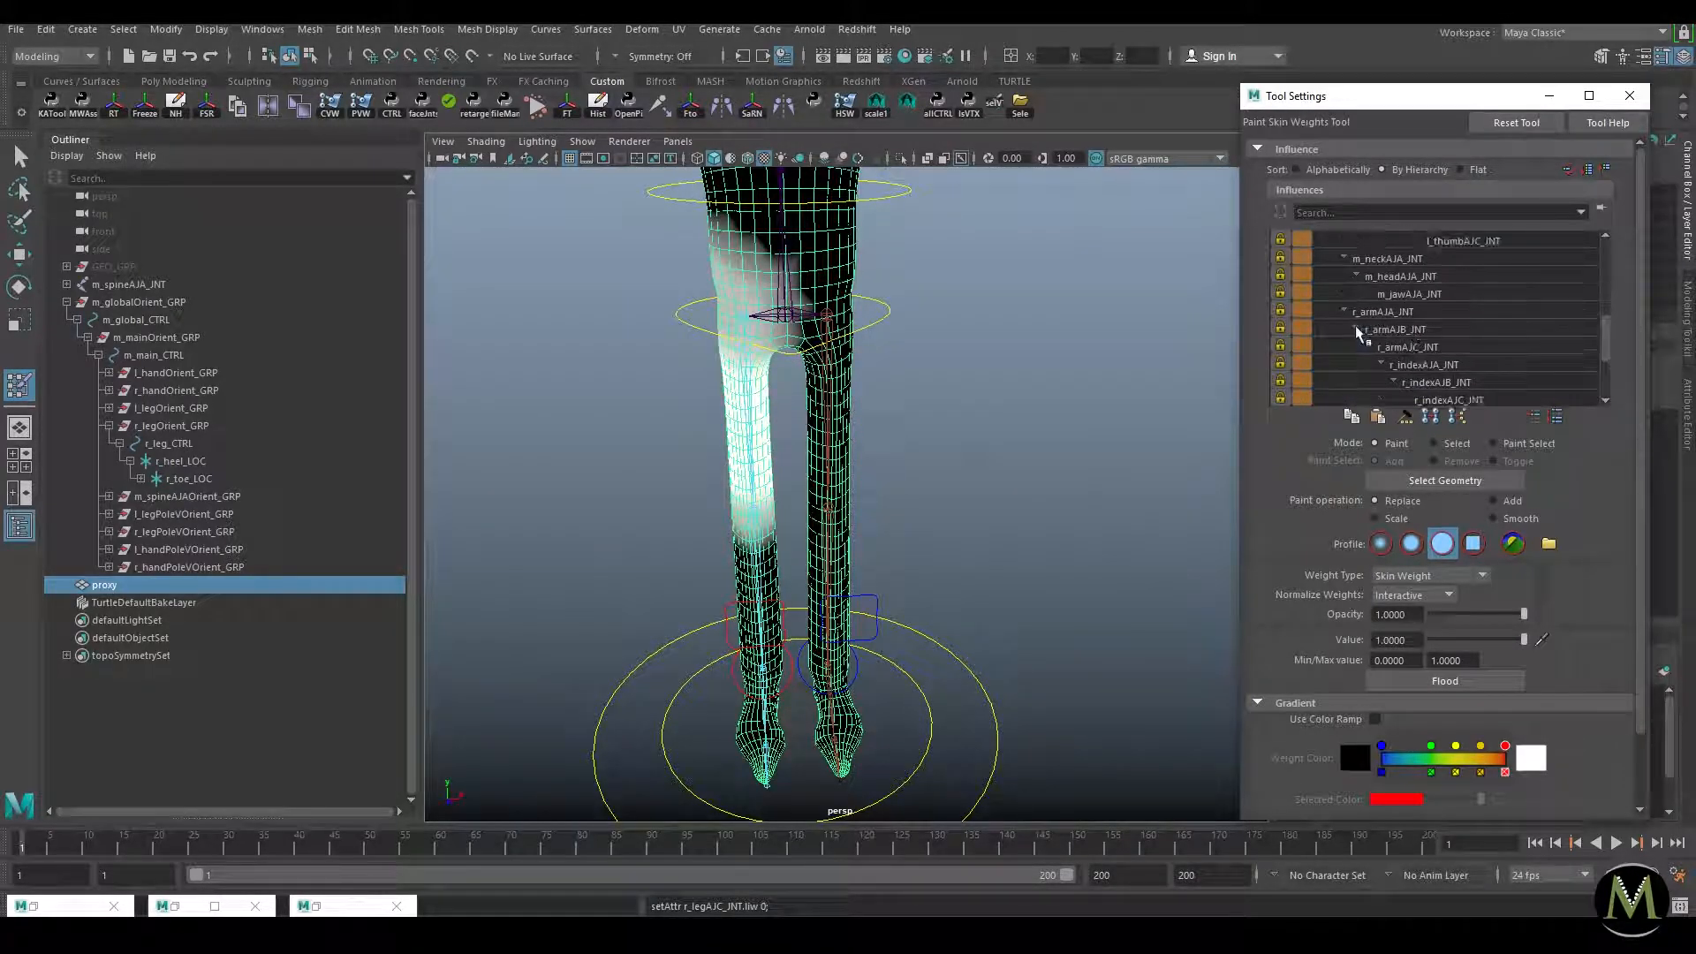
click(1346, 312)
click(1344, 276)
scroll(1342, 302, up, 5)
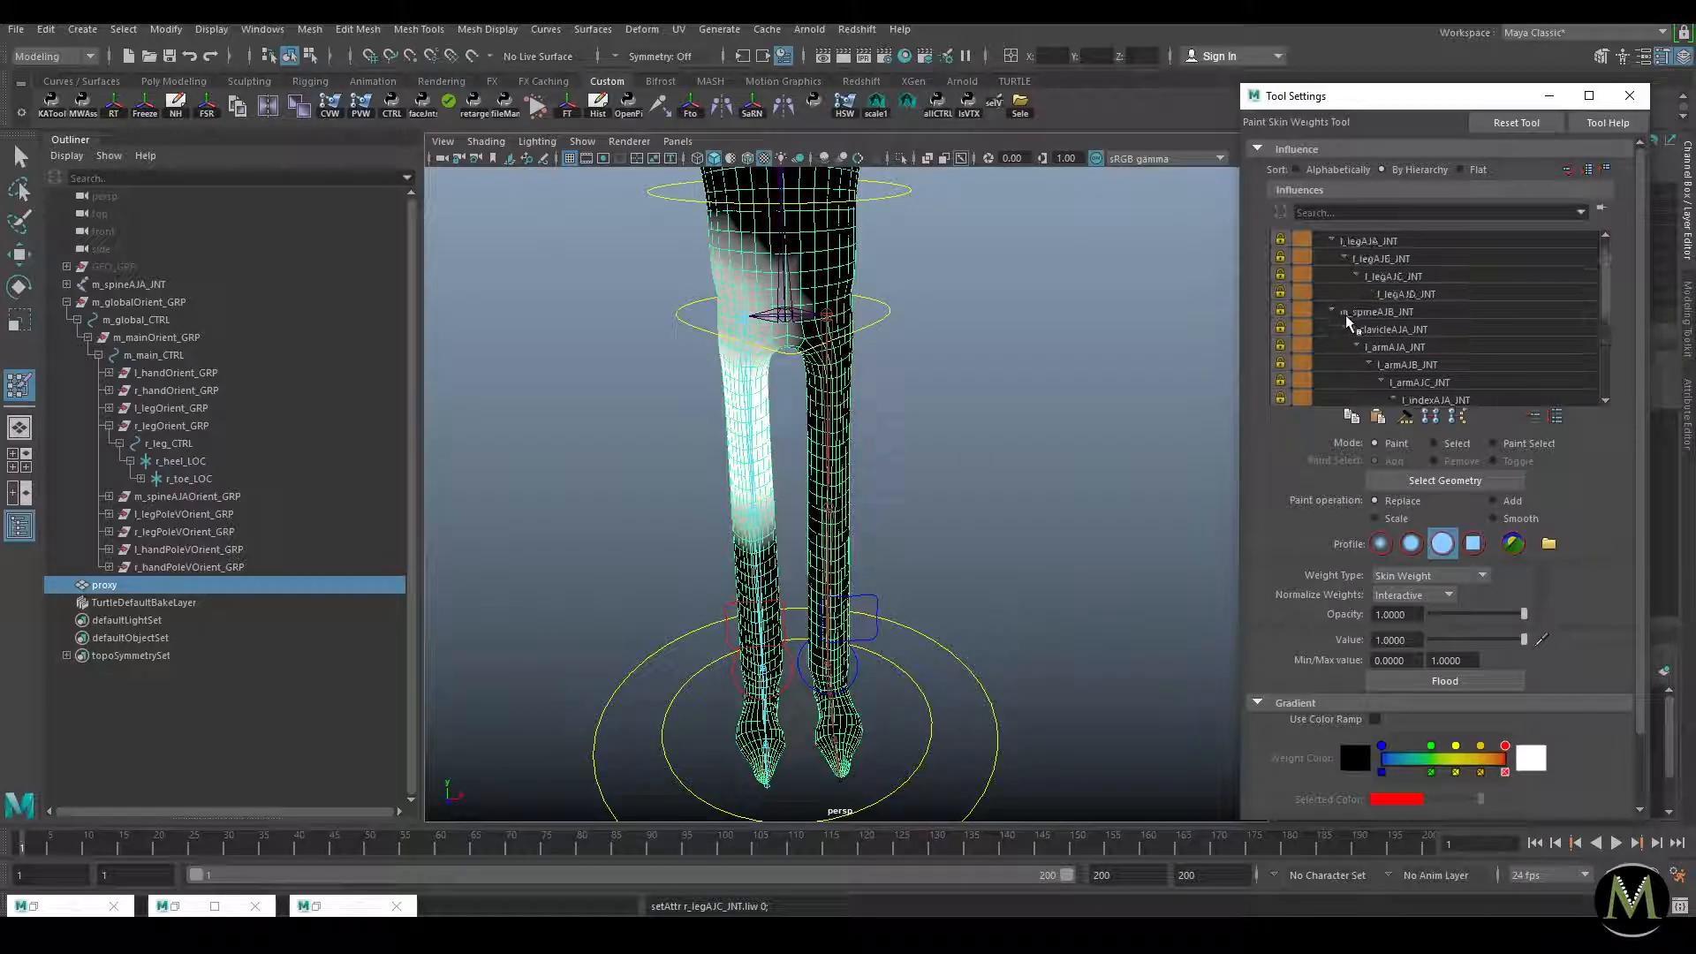
click(1333, 312)
click(1346, 364)
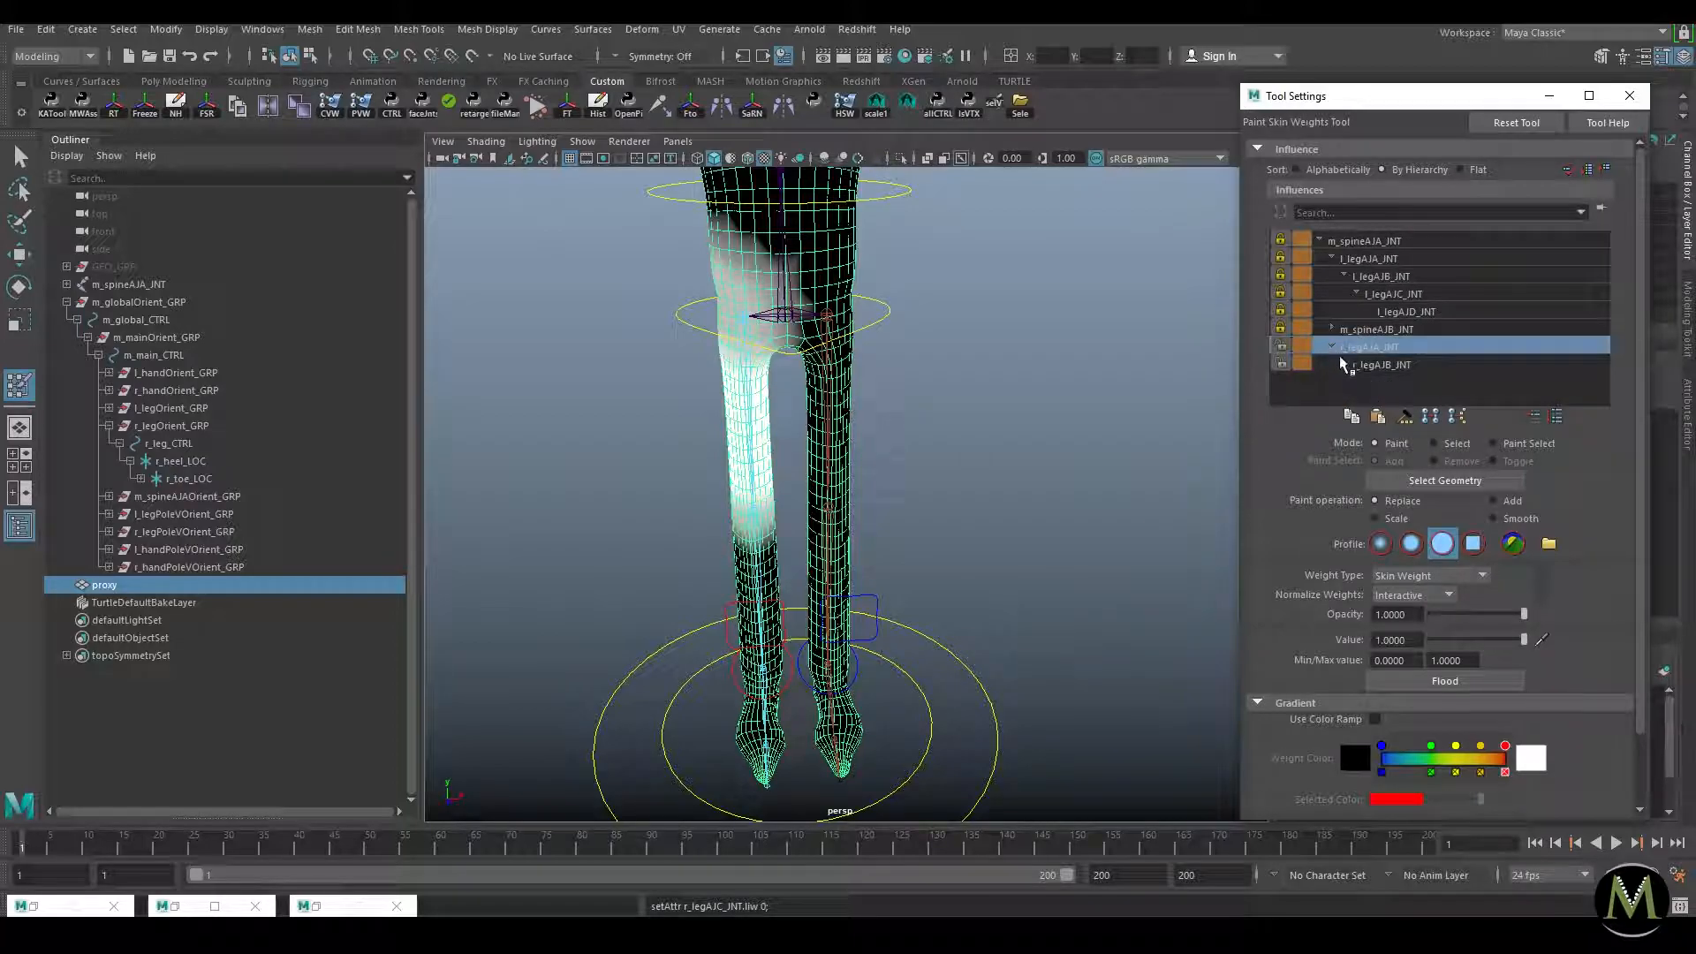
click(1344, 364)
Step: Unlock m_spineAJB_JNT, make it the painted influence, and flood it over the right leg at value 1
click(1424, 399)
click(1405, 347)
click(1416, 332)
click(1325, 328)
scroll(1334, 332, down, 2)
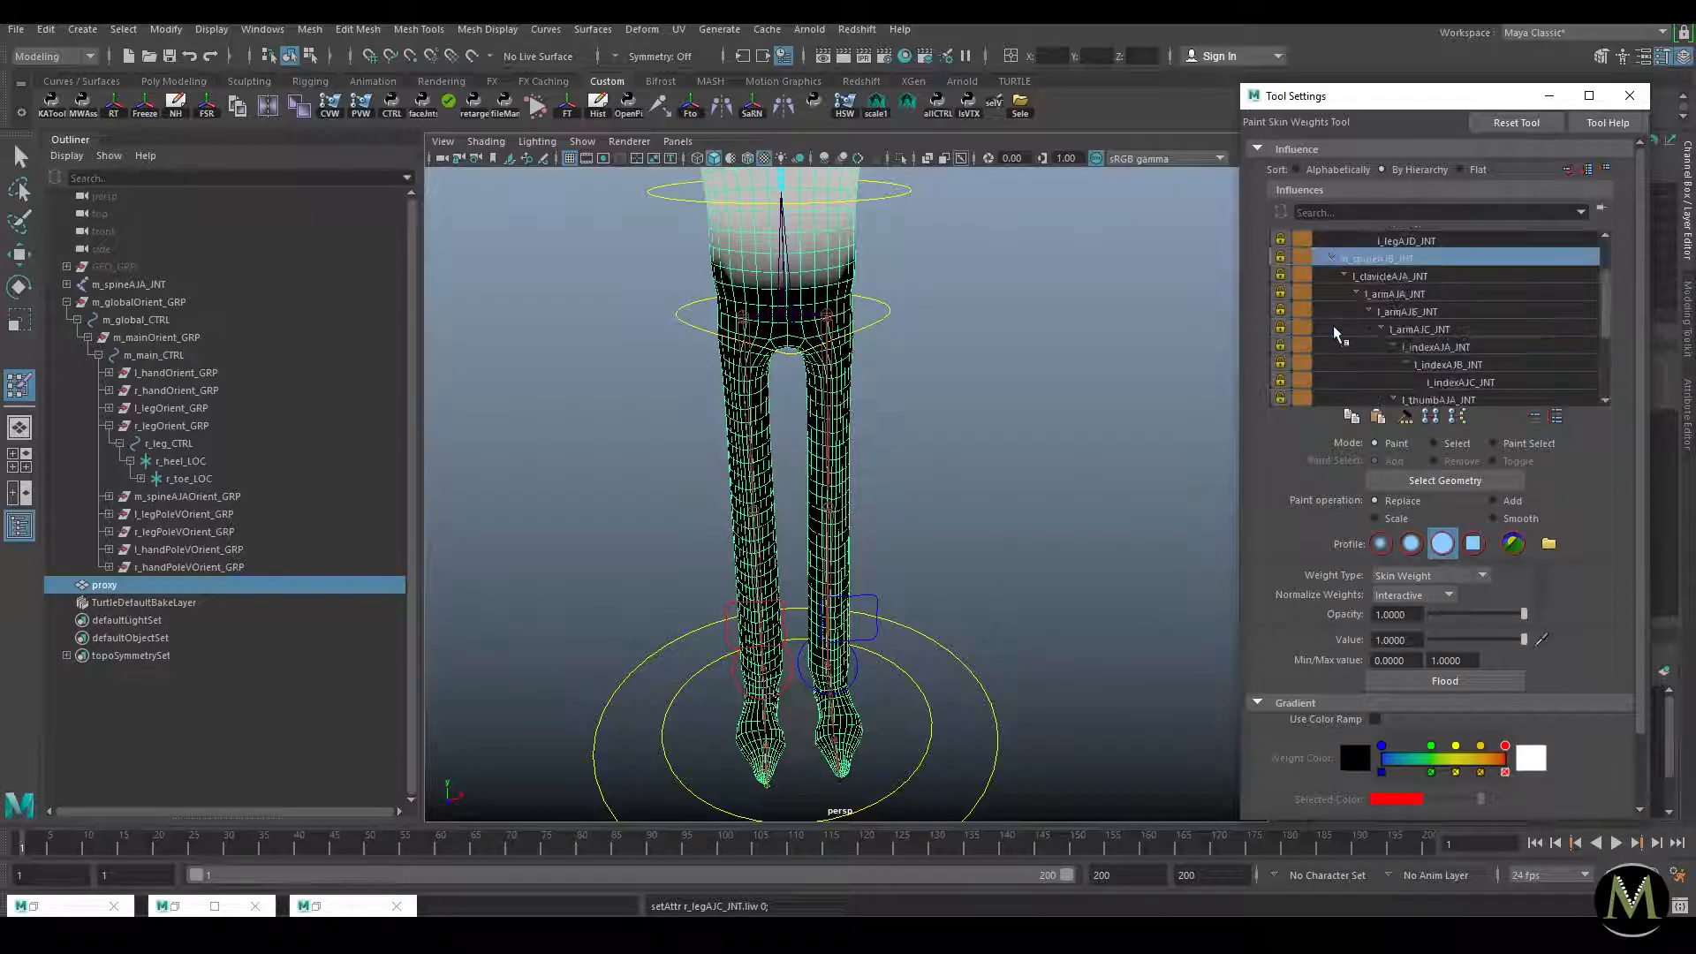
click(1333, 256)
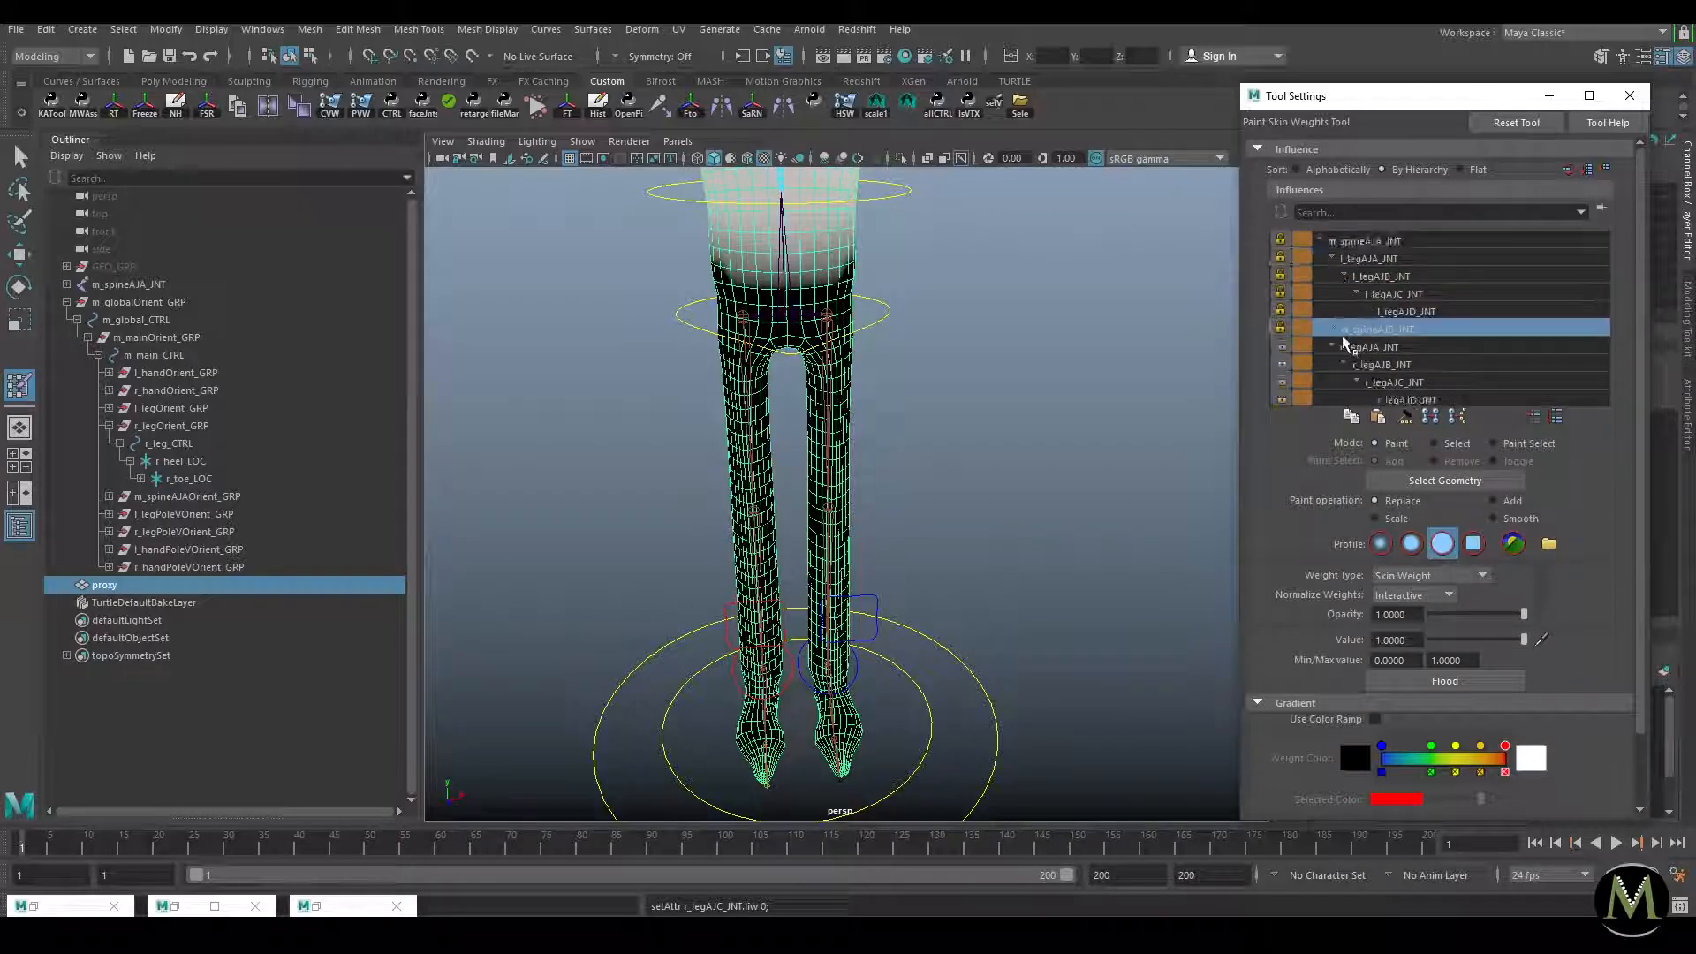
click(1478, 684)
Step: Reactivate Paint Skin Weights and display the l_legAJA_JNT weights on the left leg
key(w)
key(y)
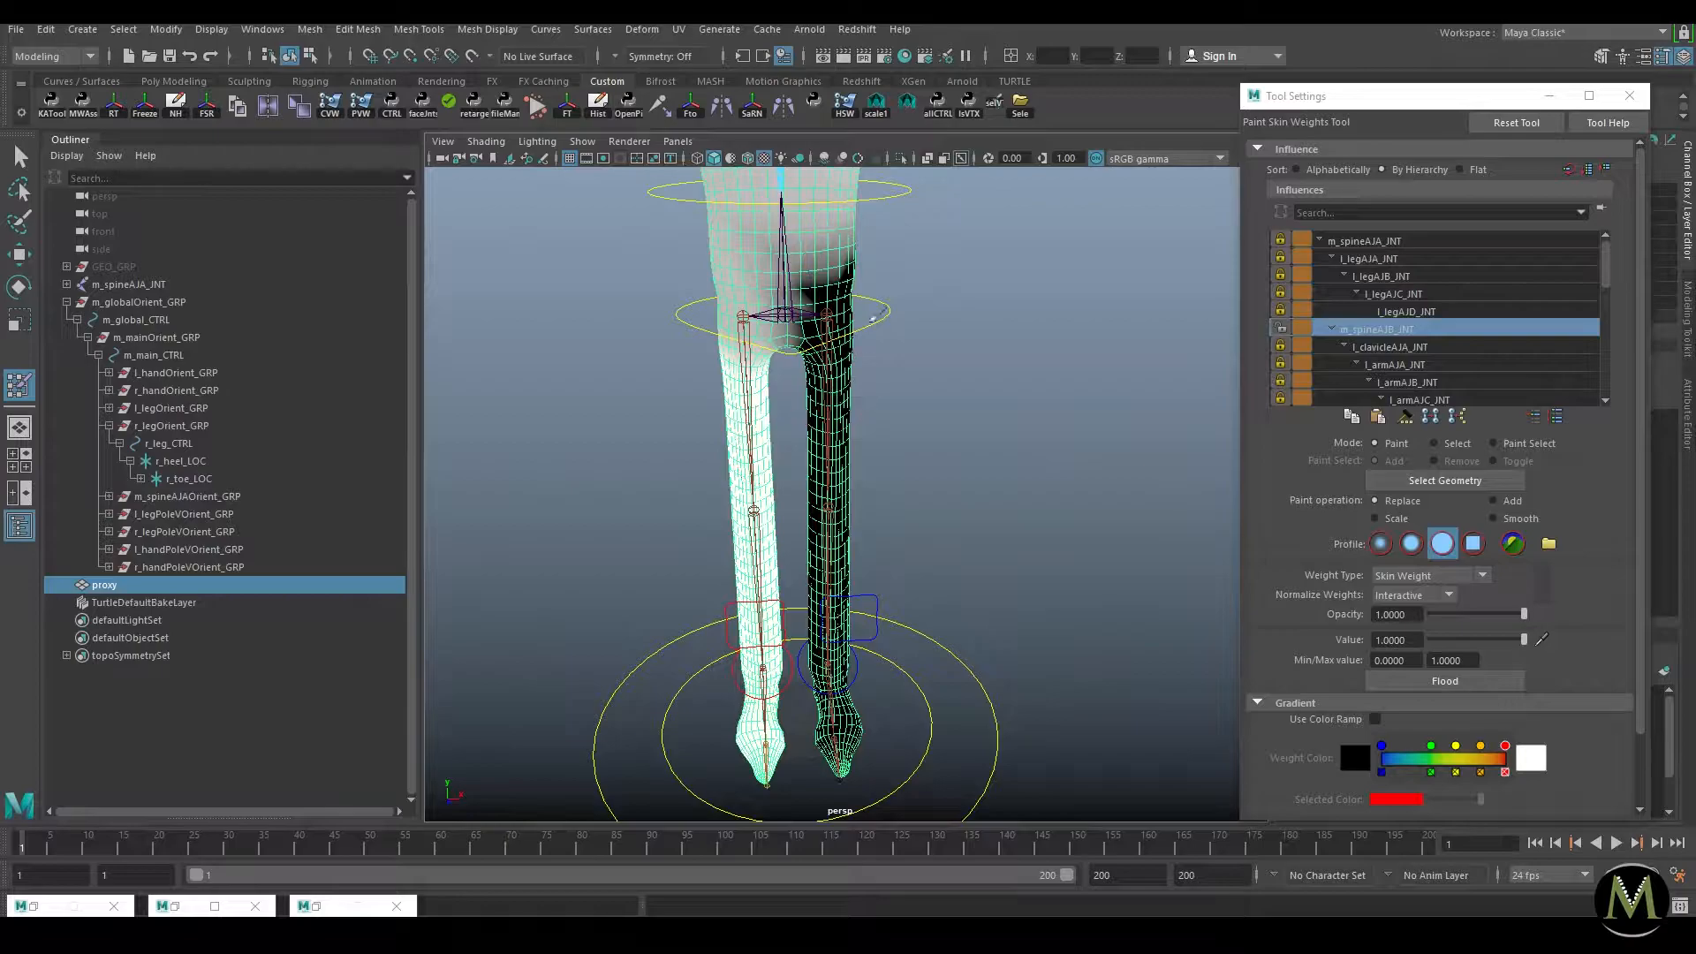
right_drag(824, 323, 824, 389)
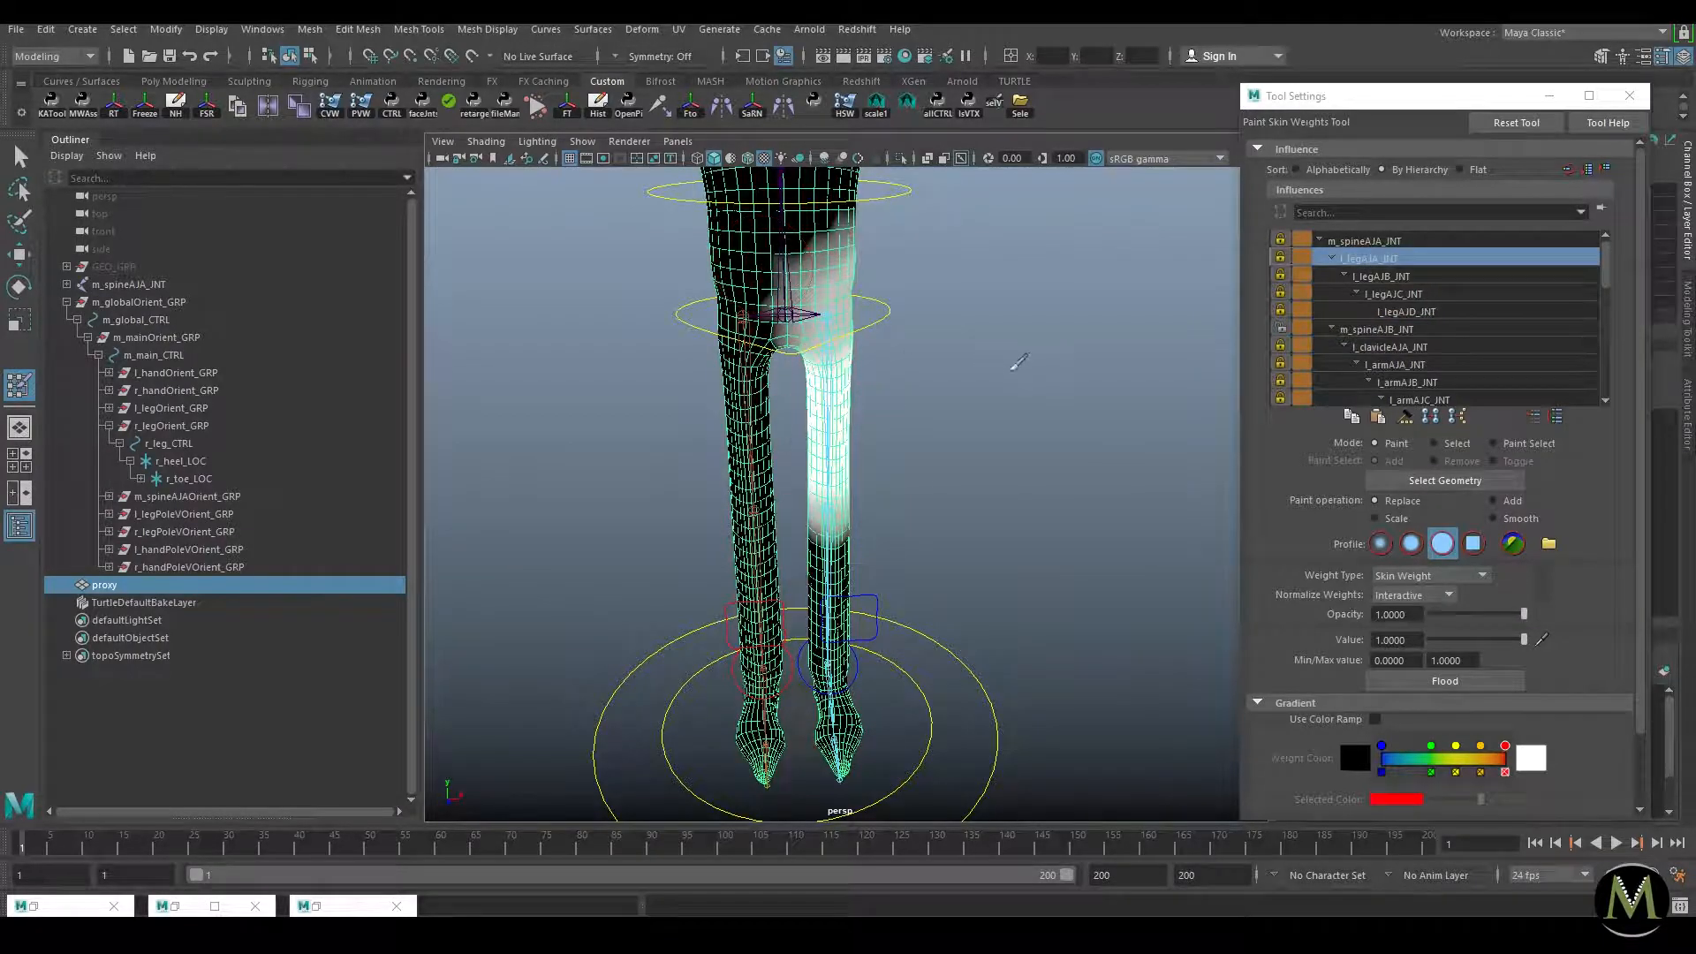
key(w)
Step: Test the left arm from a full-body view by moving the left hand control down twice, undoing each move
alt+right_drag(947, 302, 877, 256)
alt+middle_drag(877, 256, 867, 403)
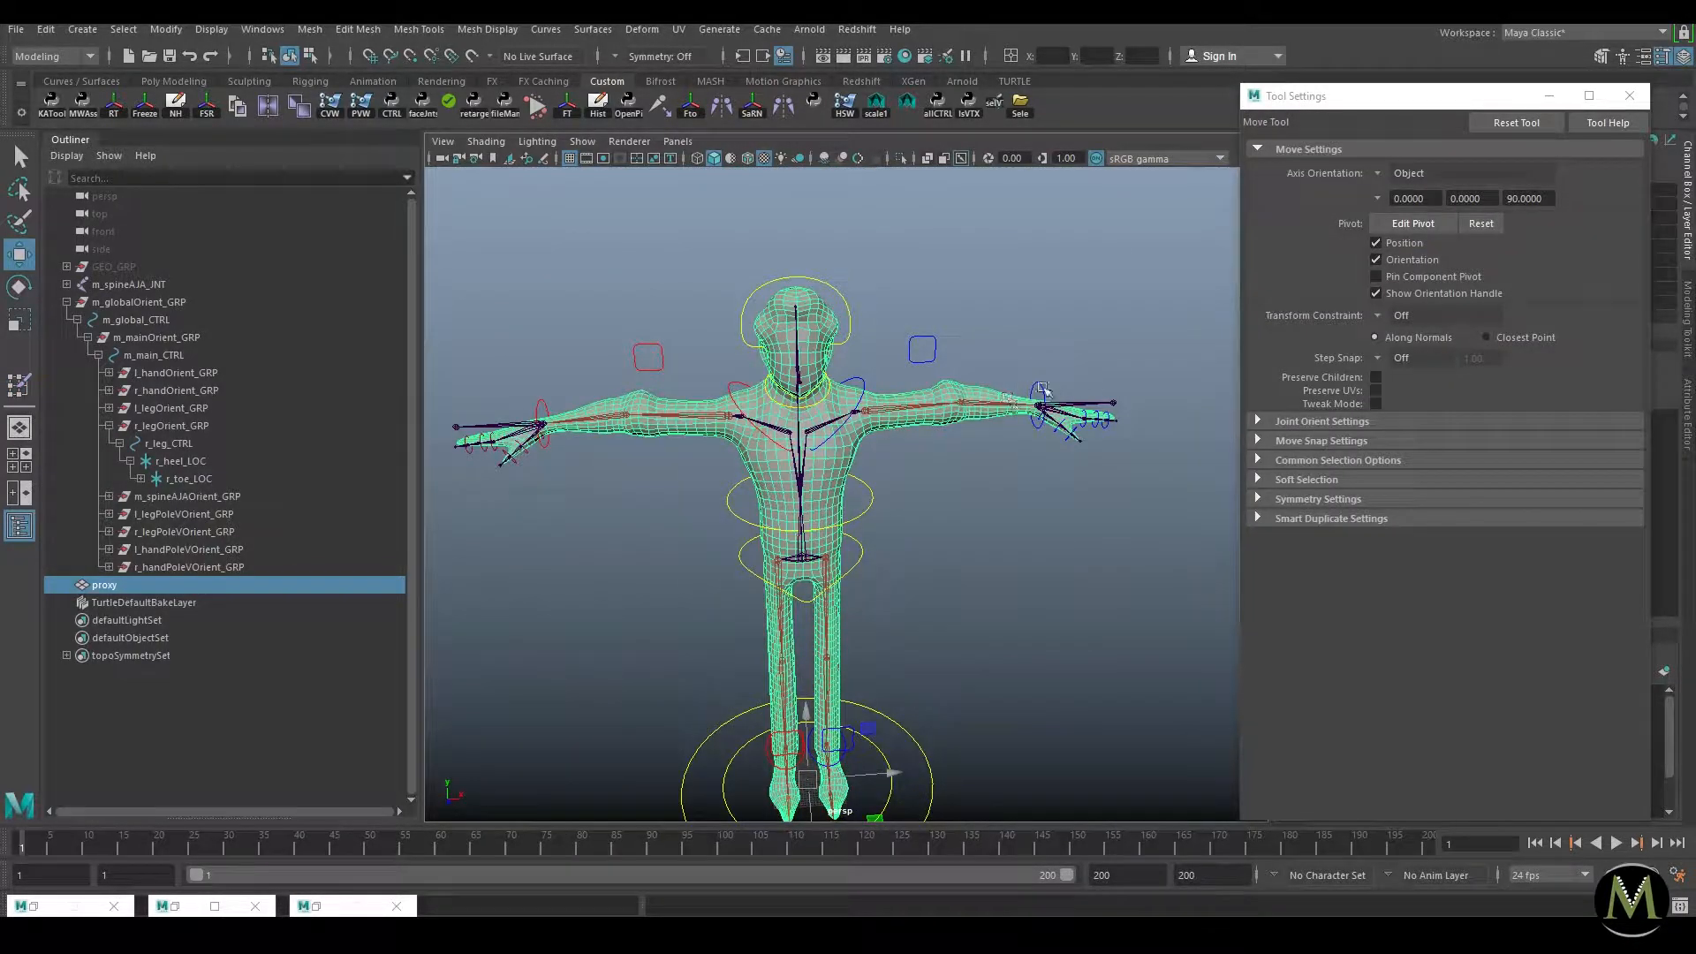
click(1045, 398)
drag(1045, 397, 878, 558)
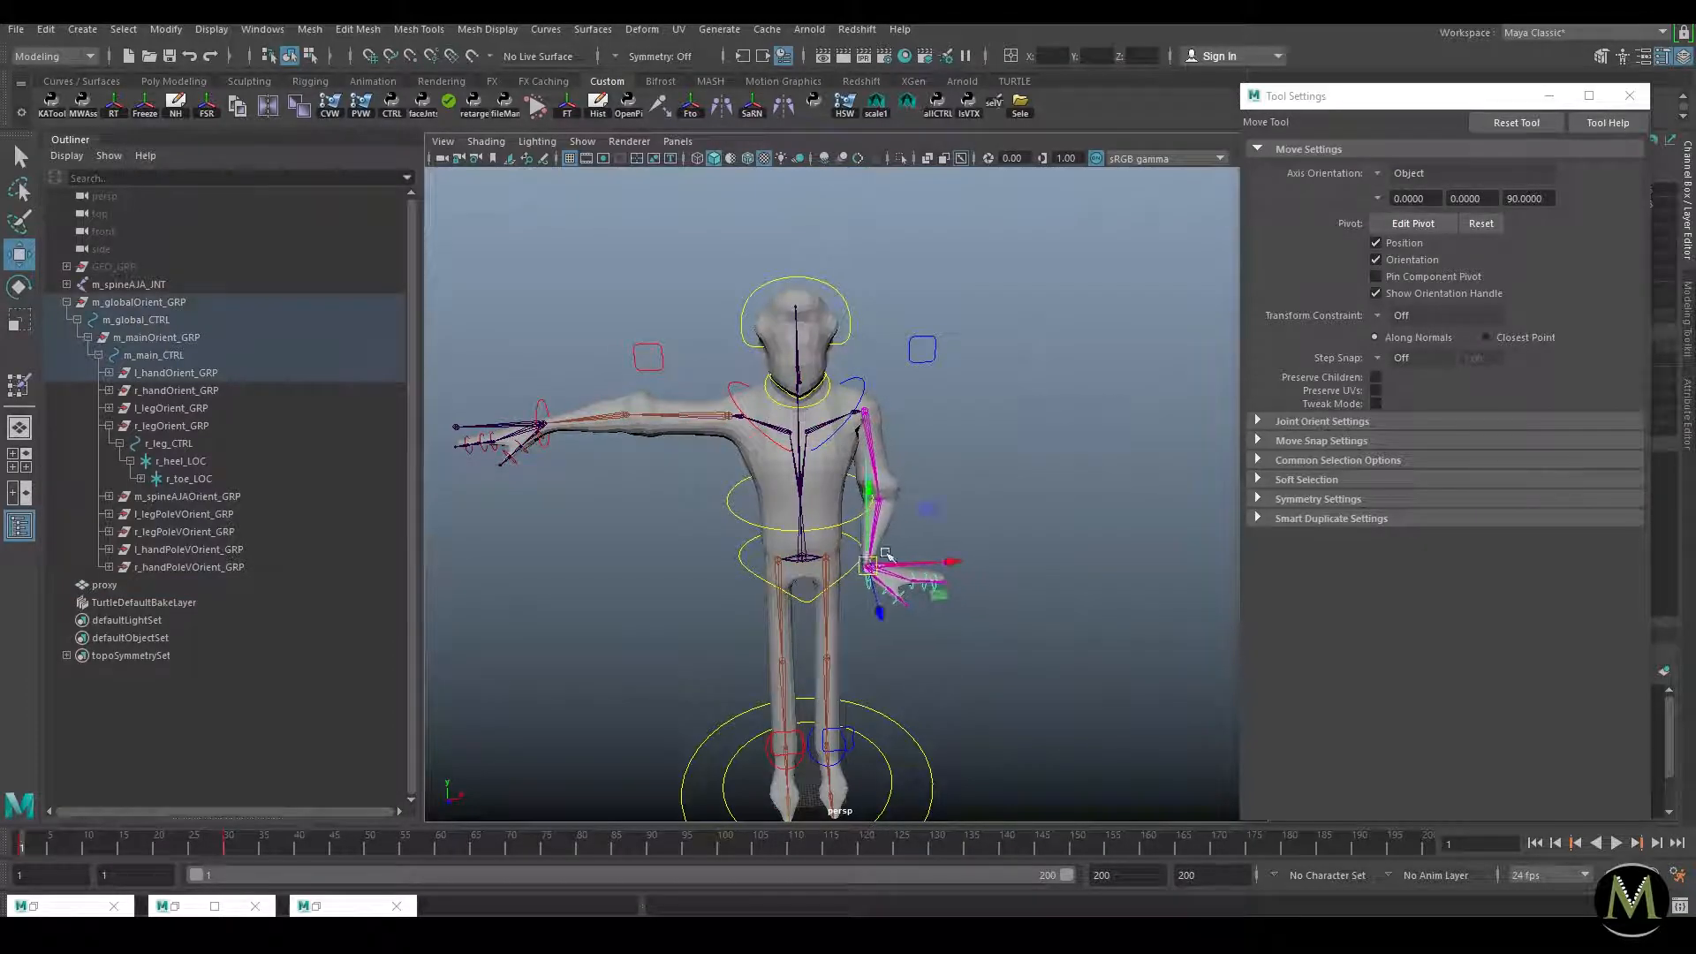
key(ctrl+z)
key(e)
key(w)
drag(1047, 403, 901, 587)
key(ctrl+z)
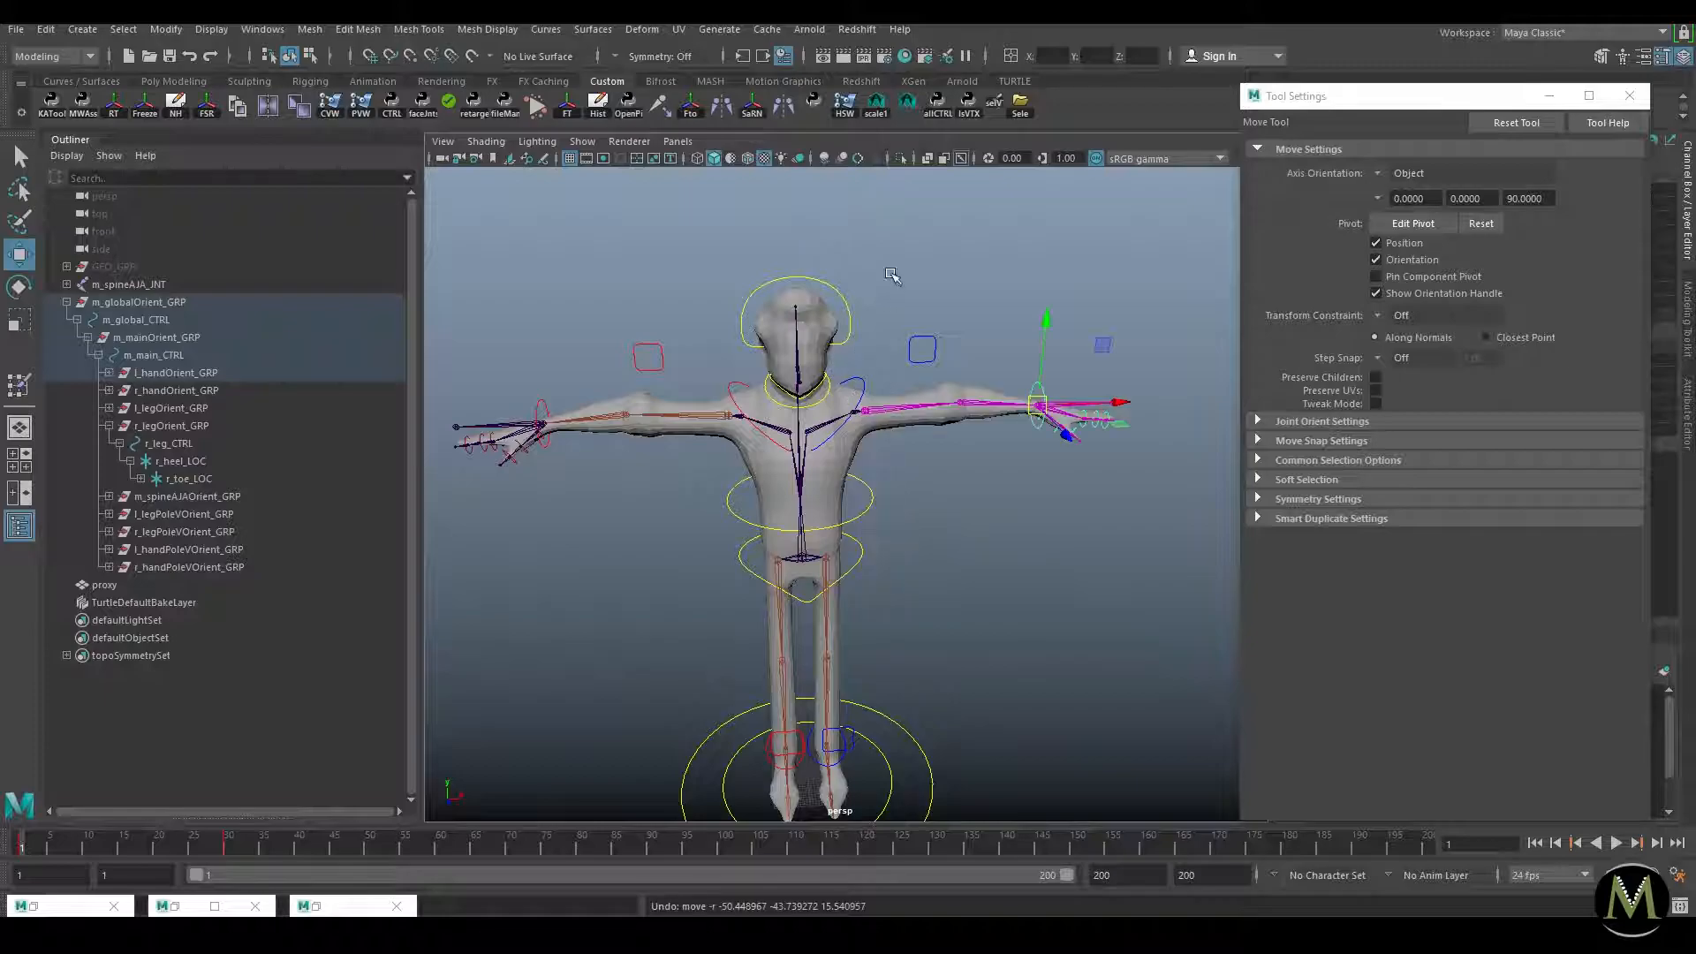
Step: Test the head deformation by rotating the head control, and undo the rotation
click(889, 277)
click(836, 289)
alt+drag(957, 259, 818, 248)
alt+right_drag(818, 248, 855, 284)
alt+middle_drag(855, 285, 994, 414)
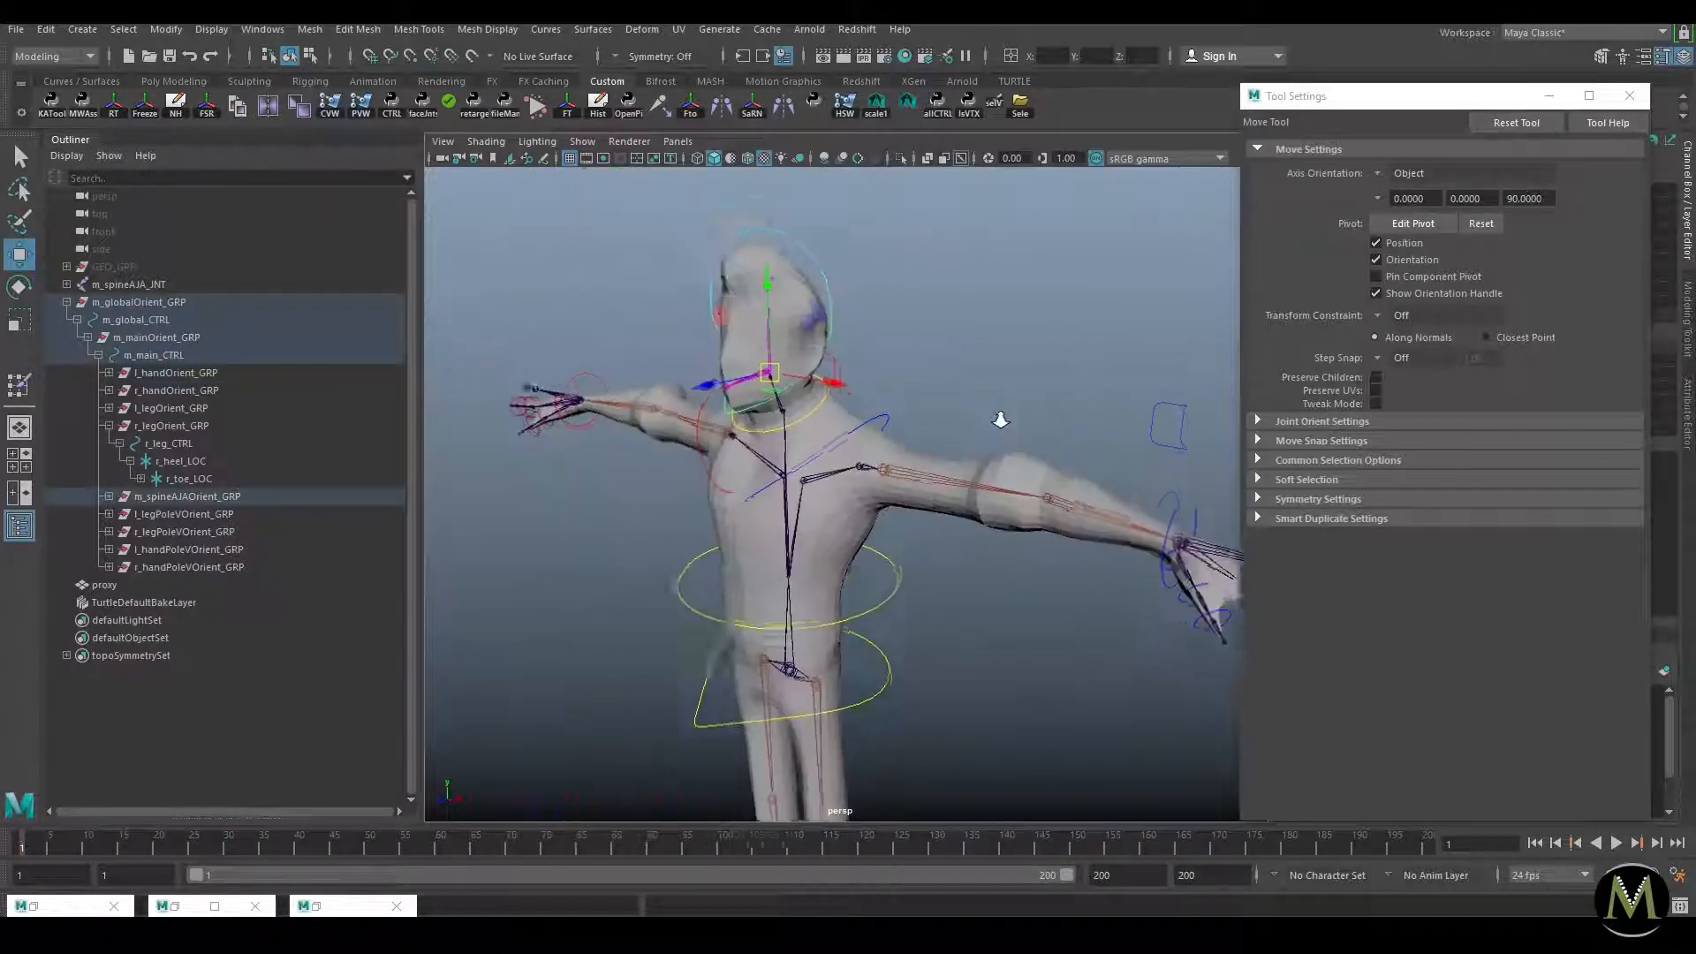
alt+right_drag(994, 413, 1025, 424)
key(e)
mouse_move(777, 325)
mouse_down()
mouse_move(806, 348)
mouse_move(757, 329)
mouse_move(839, 309)
mouse_up()
key(ctrl+z)
Step: Lock all proxy skin influences except m_headAJA_JNT, and make m_neckAJA_JNT the painted influence
key(w)
mouse_move(840, 309)
alt+right_down()
mouse_move(927, 305)
mouse_move(889, 228)
alt+right_up()
click(923, 286)
key(y)
alt+drag(889, 228, 981, 252)
alt+right_drag(981, 252, 1039, 380)
alt+middle_drag(1038, 380, 991, 461)
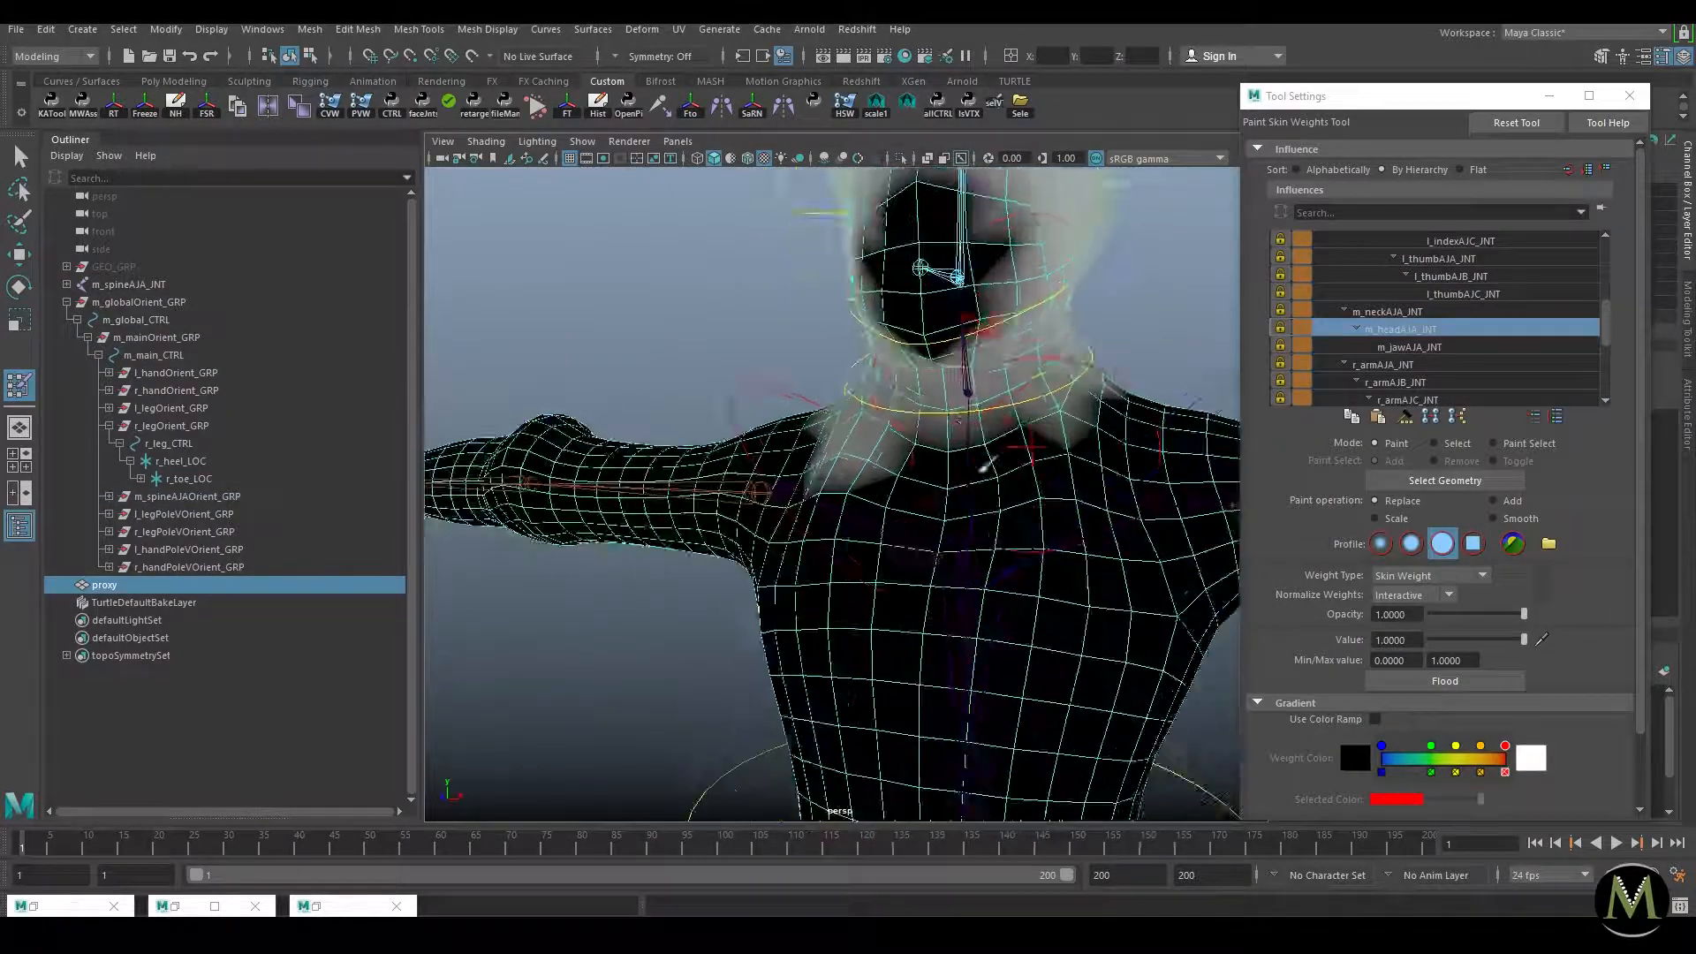
right_click(1411, 331)
click(1484, 382)
click(1403, 313)
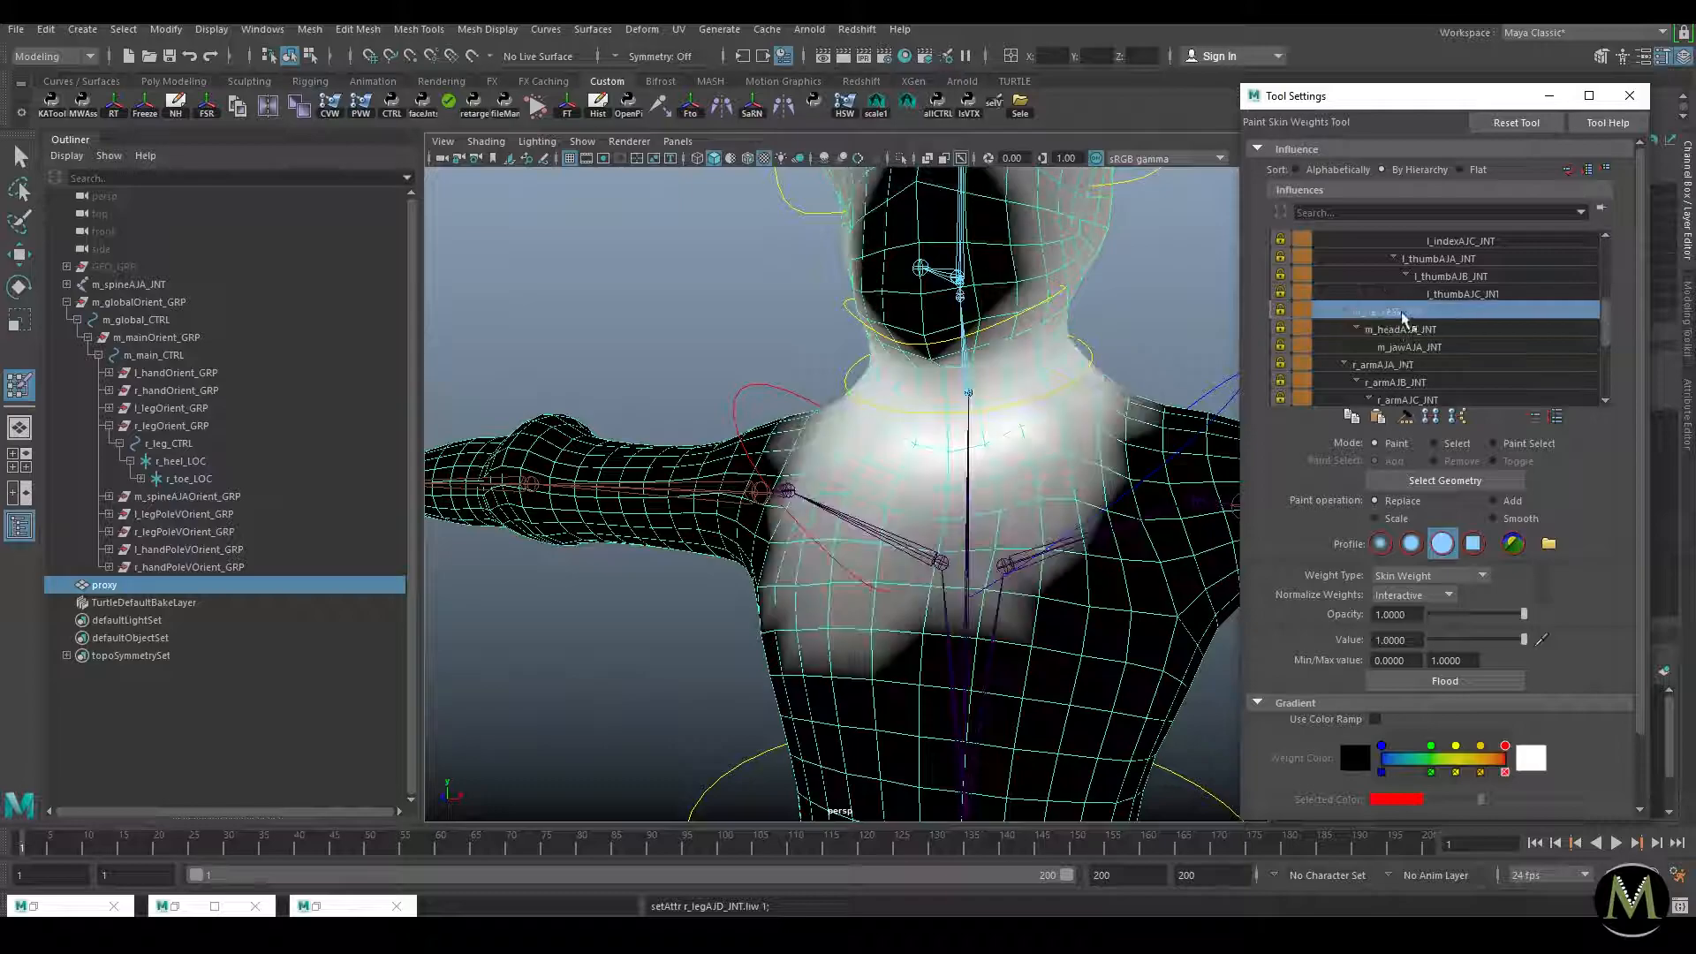
alt+right_drag(1007, 445, 946, 437)
alt+drag(945, 437, 979, 431)
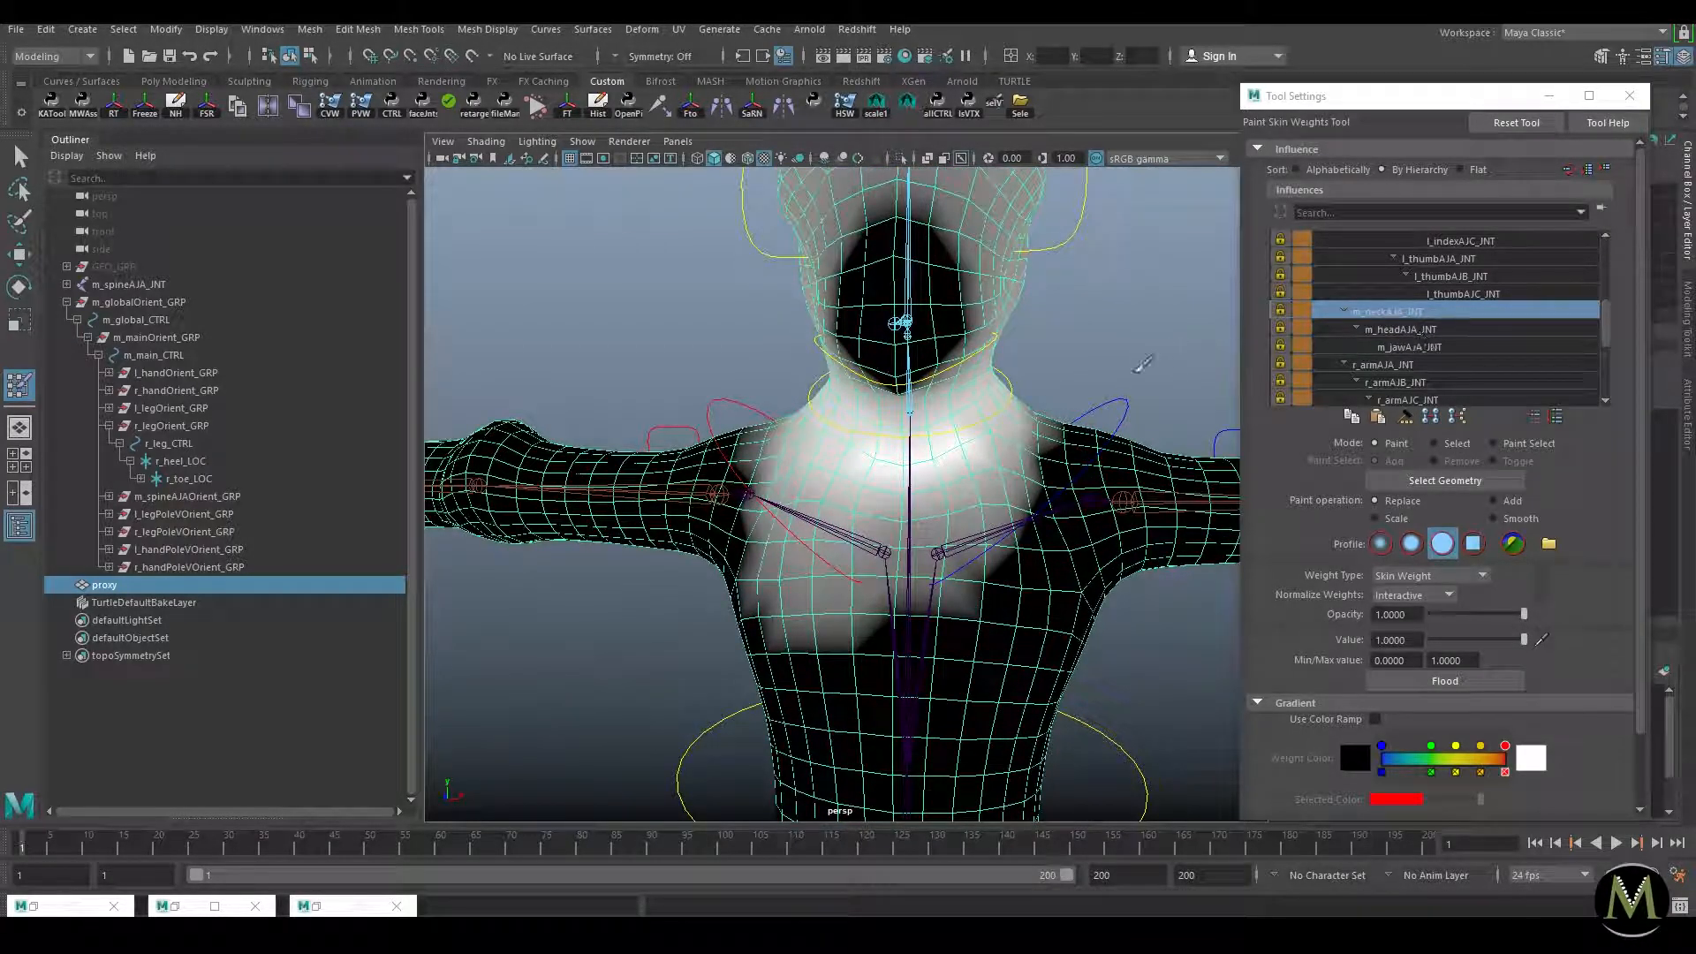
Step: Rotate the neck control slightly to test how the neck and upper chest deform
key(w)
click(984, 423)
key(e)
mouse_move(953, 425)
mouse_down()
mouse_move(947, 369)
mouse_move(926, 374)
mouse_move(936, 428)
mouse_move(930, 378)
mouse_up()
key(w)
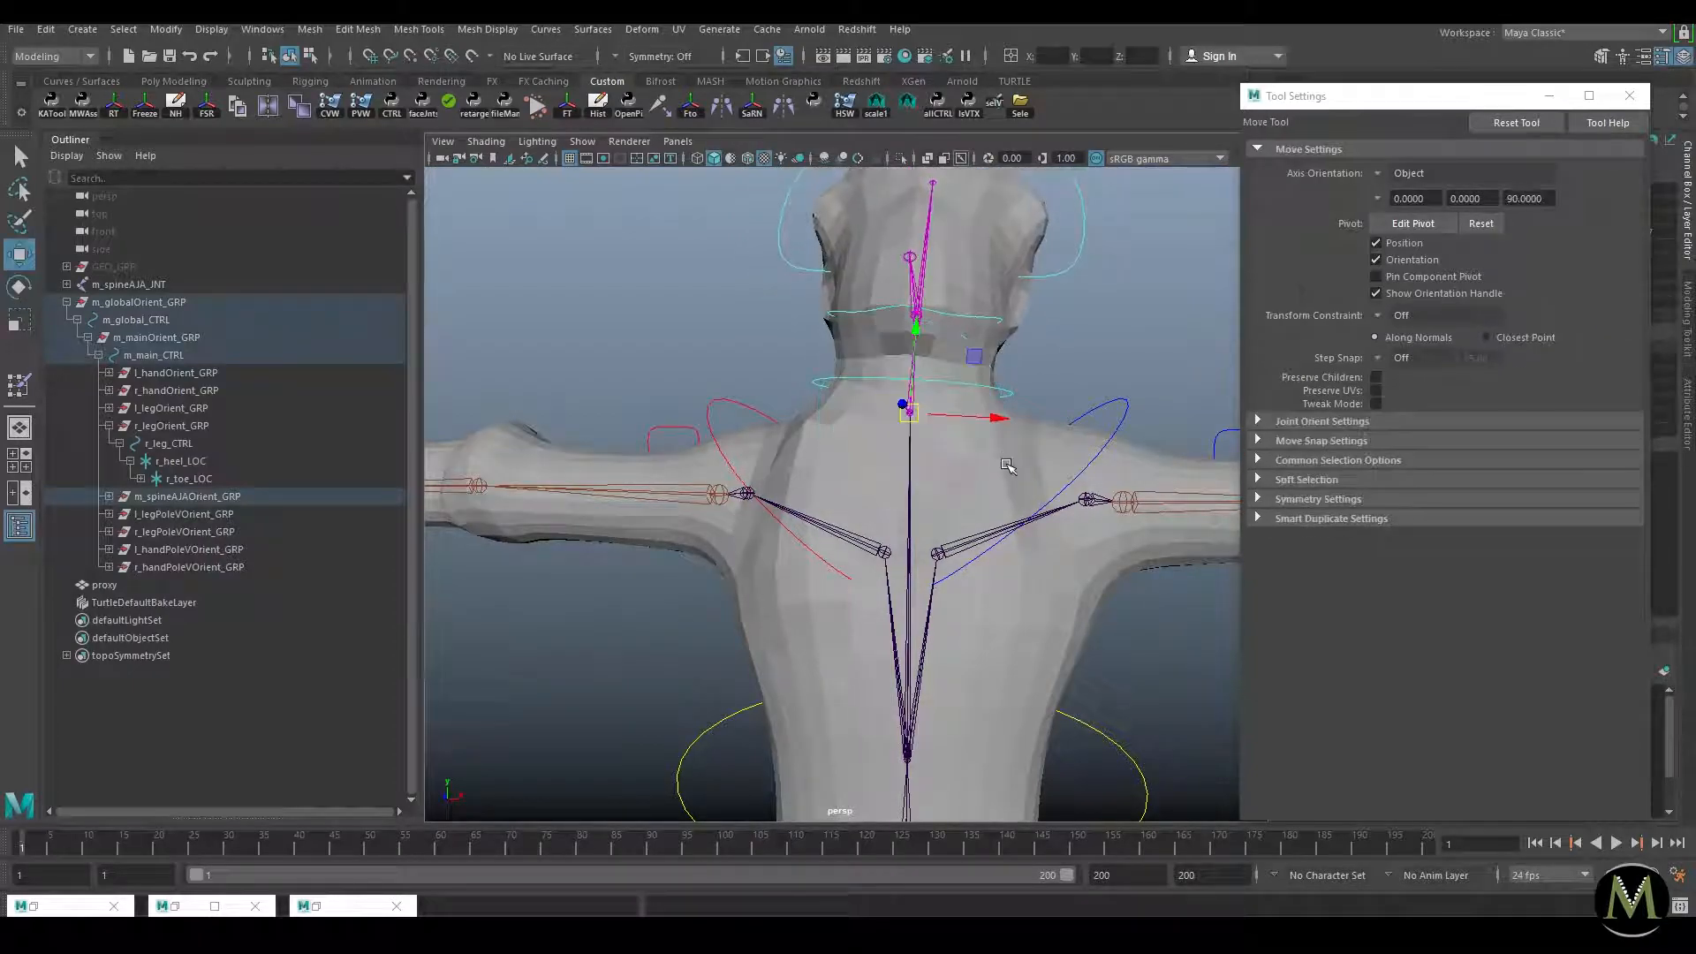
Step: Return to painting weights on the proxy mesh with m_spineAJB_JNT as the influence, and unlock that joint
click(1008, 467)
key(y)
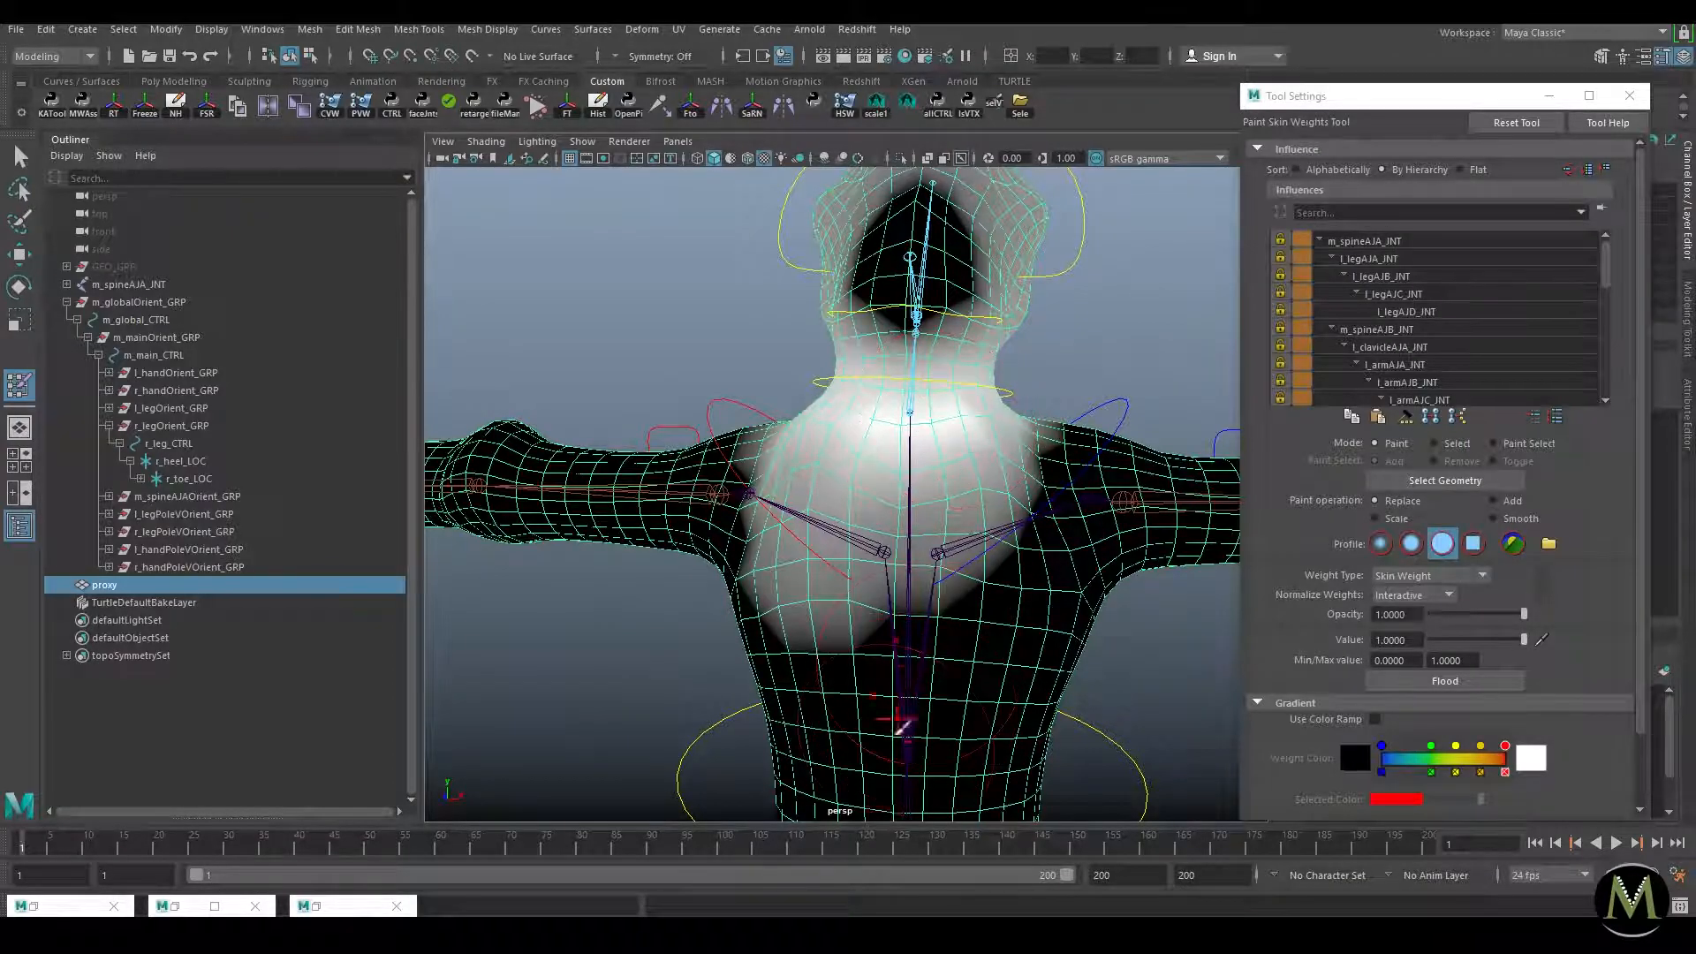
right_drag(917, 705, 912, 726)
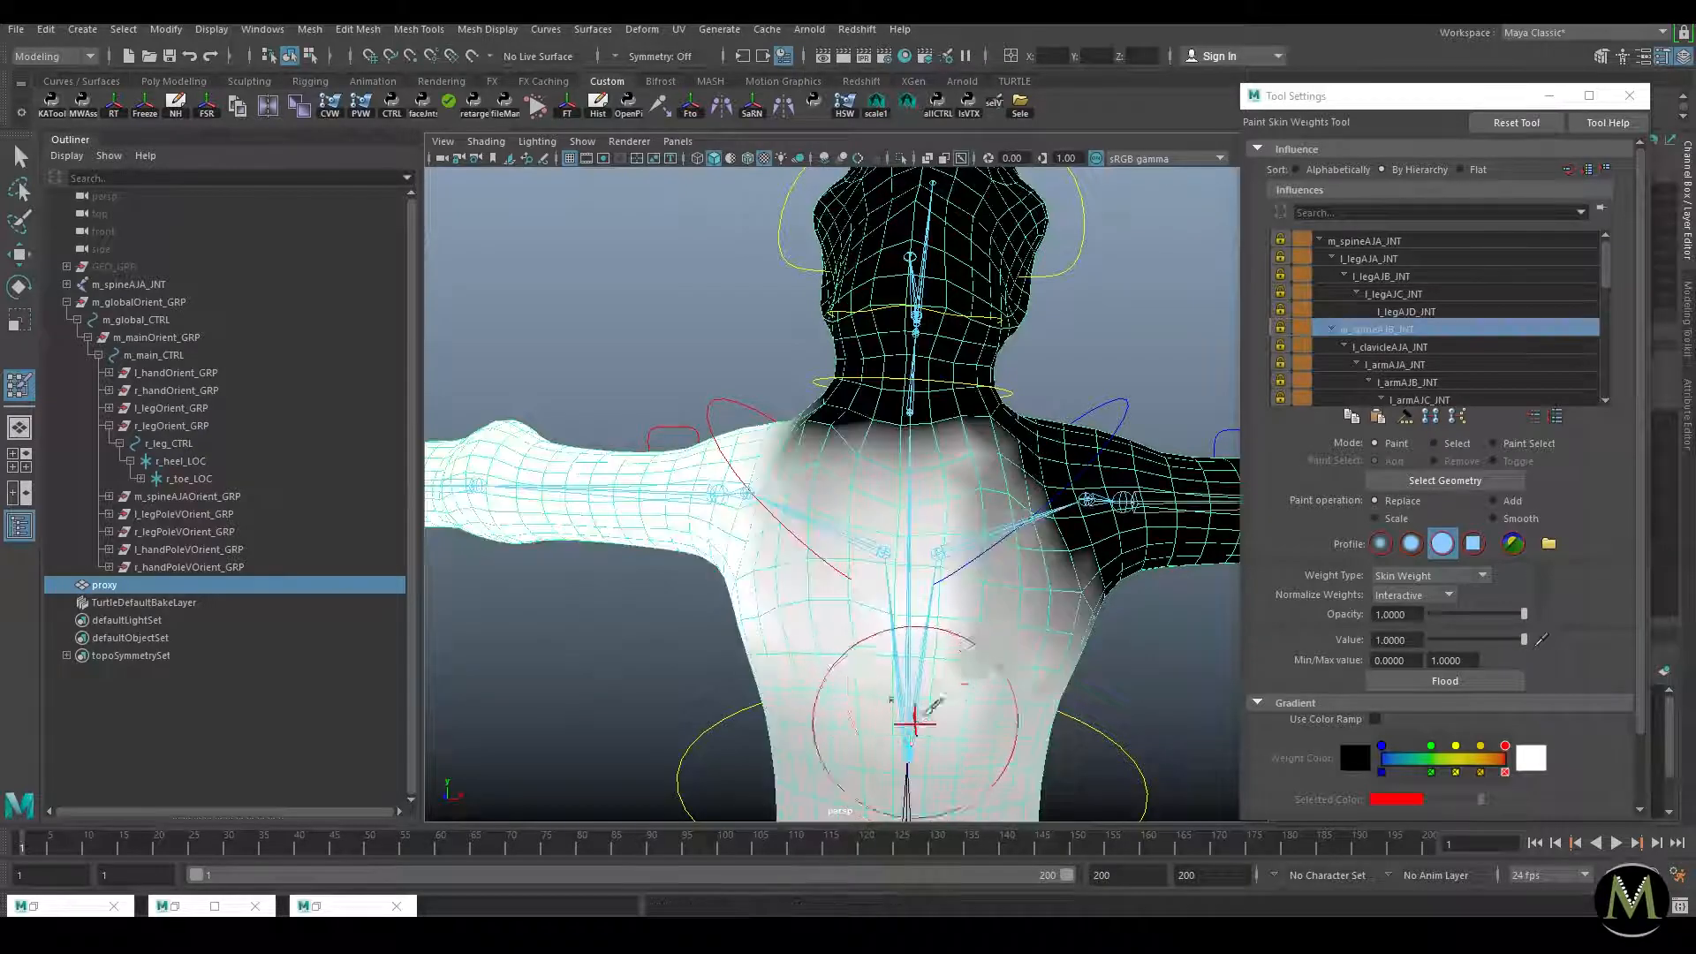
click(1280, 328)
click(1345, 346)
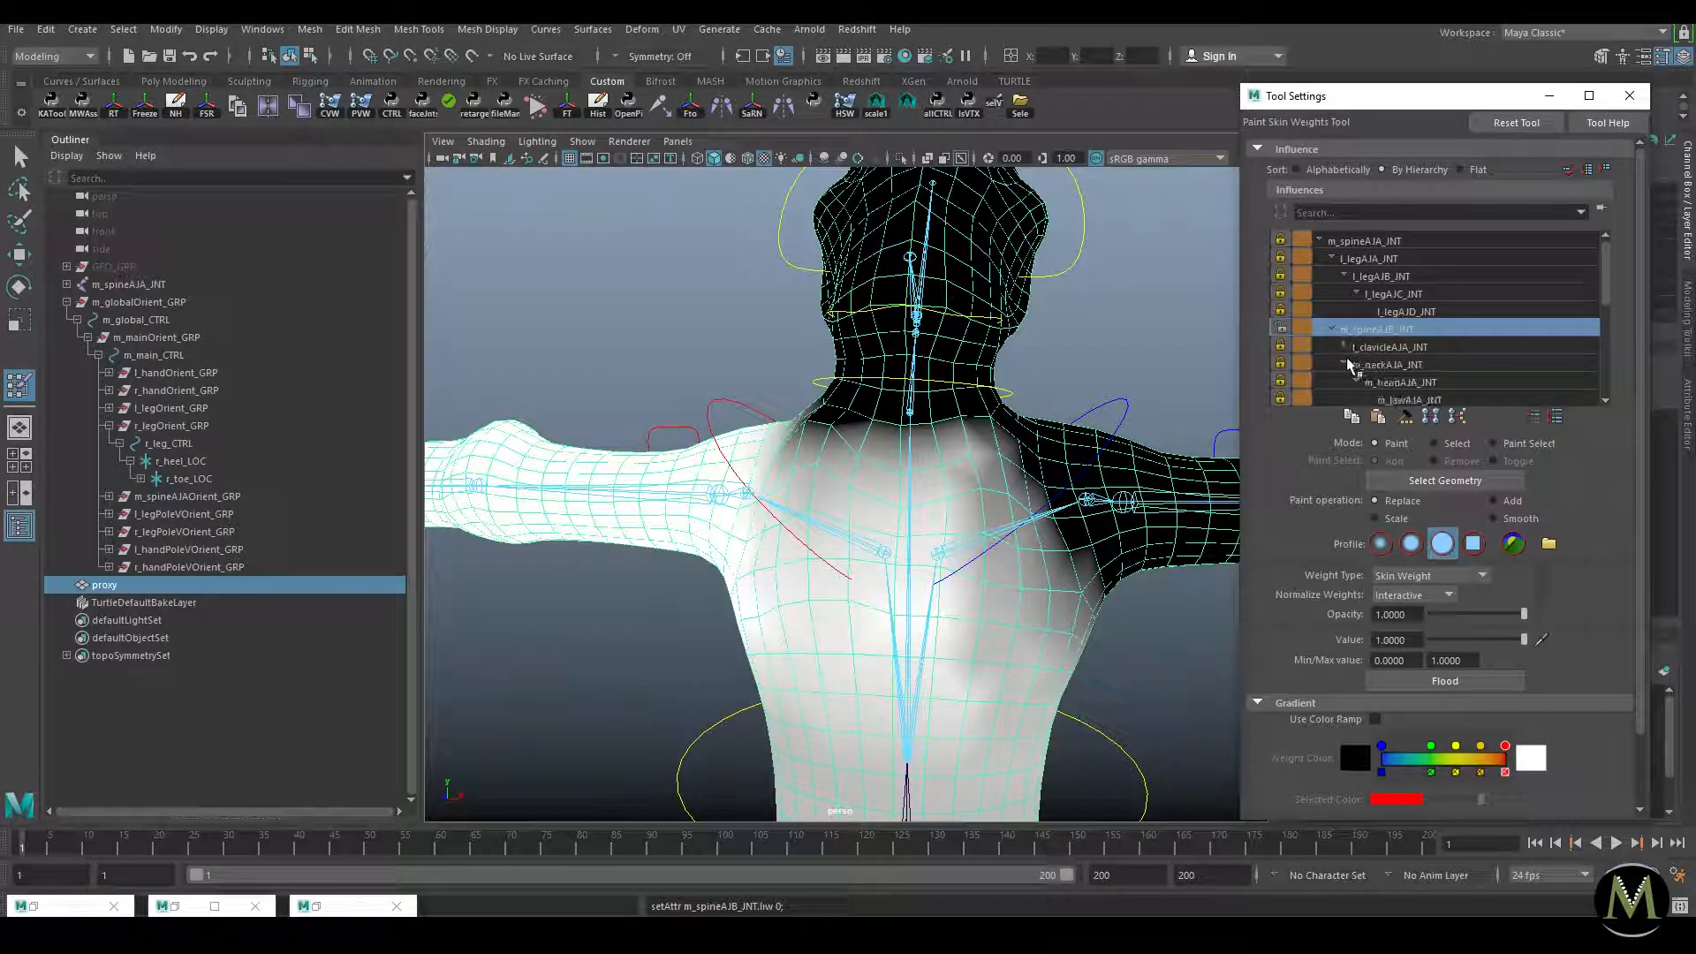
Step: Lock all influences except m_neckAJA_JNT, and unlock m_spineAJB_JNT alongside it
click(1387, 367)
right_click(1405, 341)
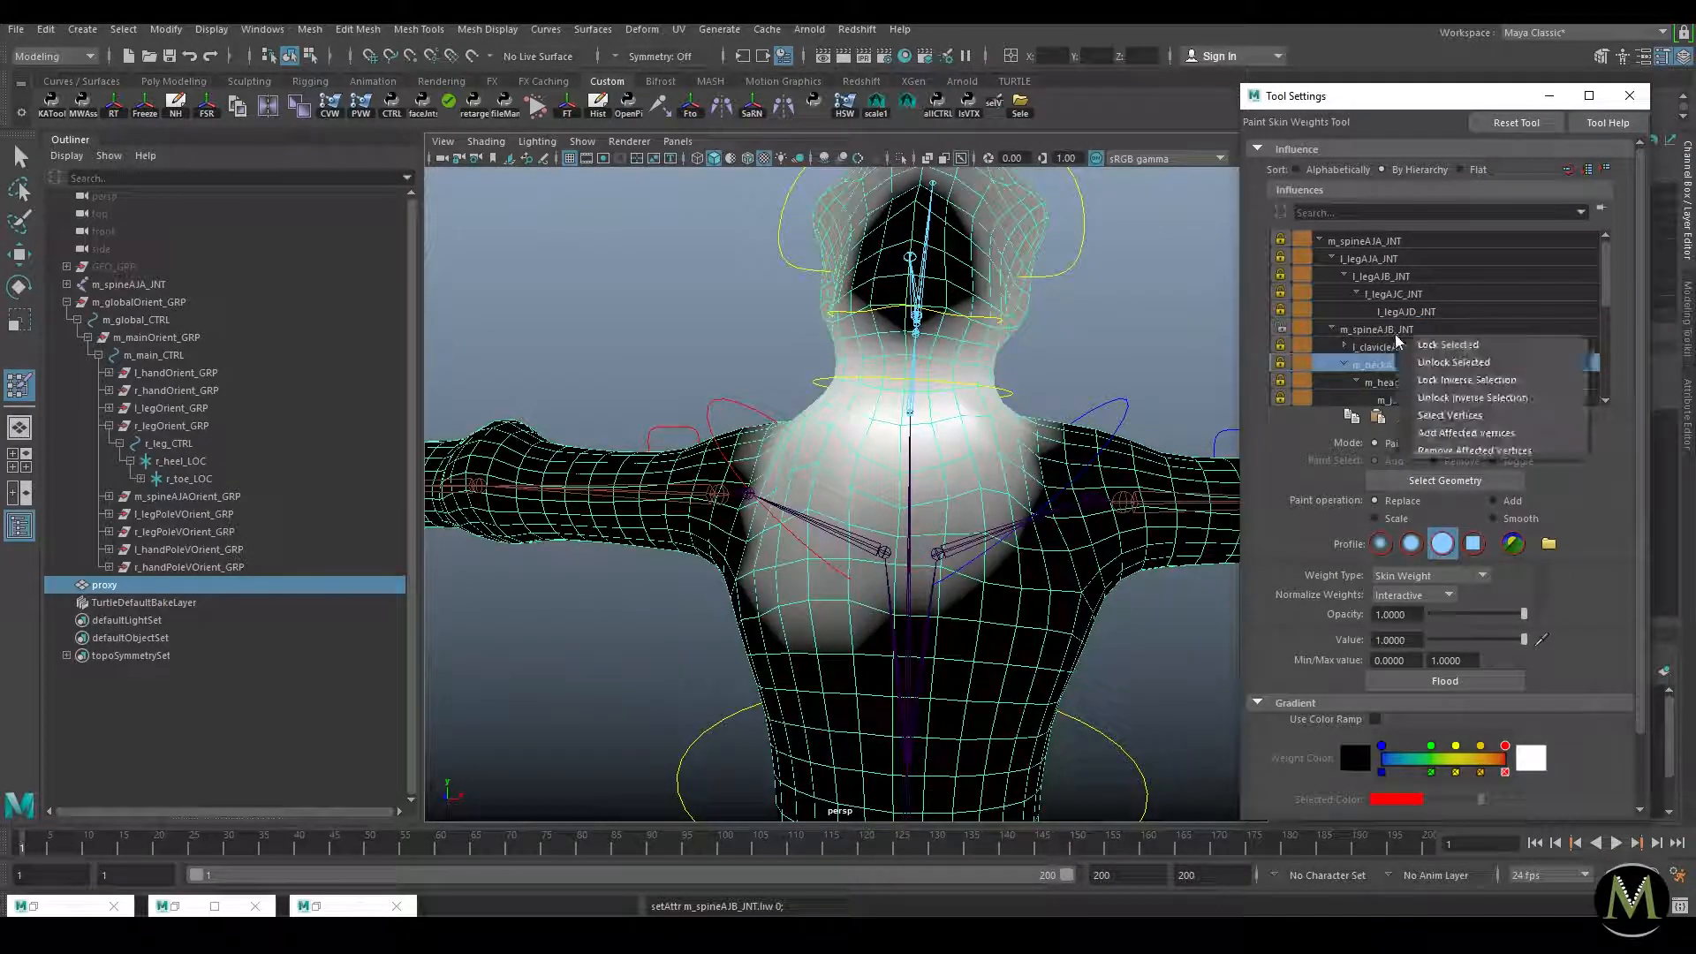
click(1465, 382)
click(1333, 332)
click(1283, 328)
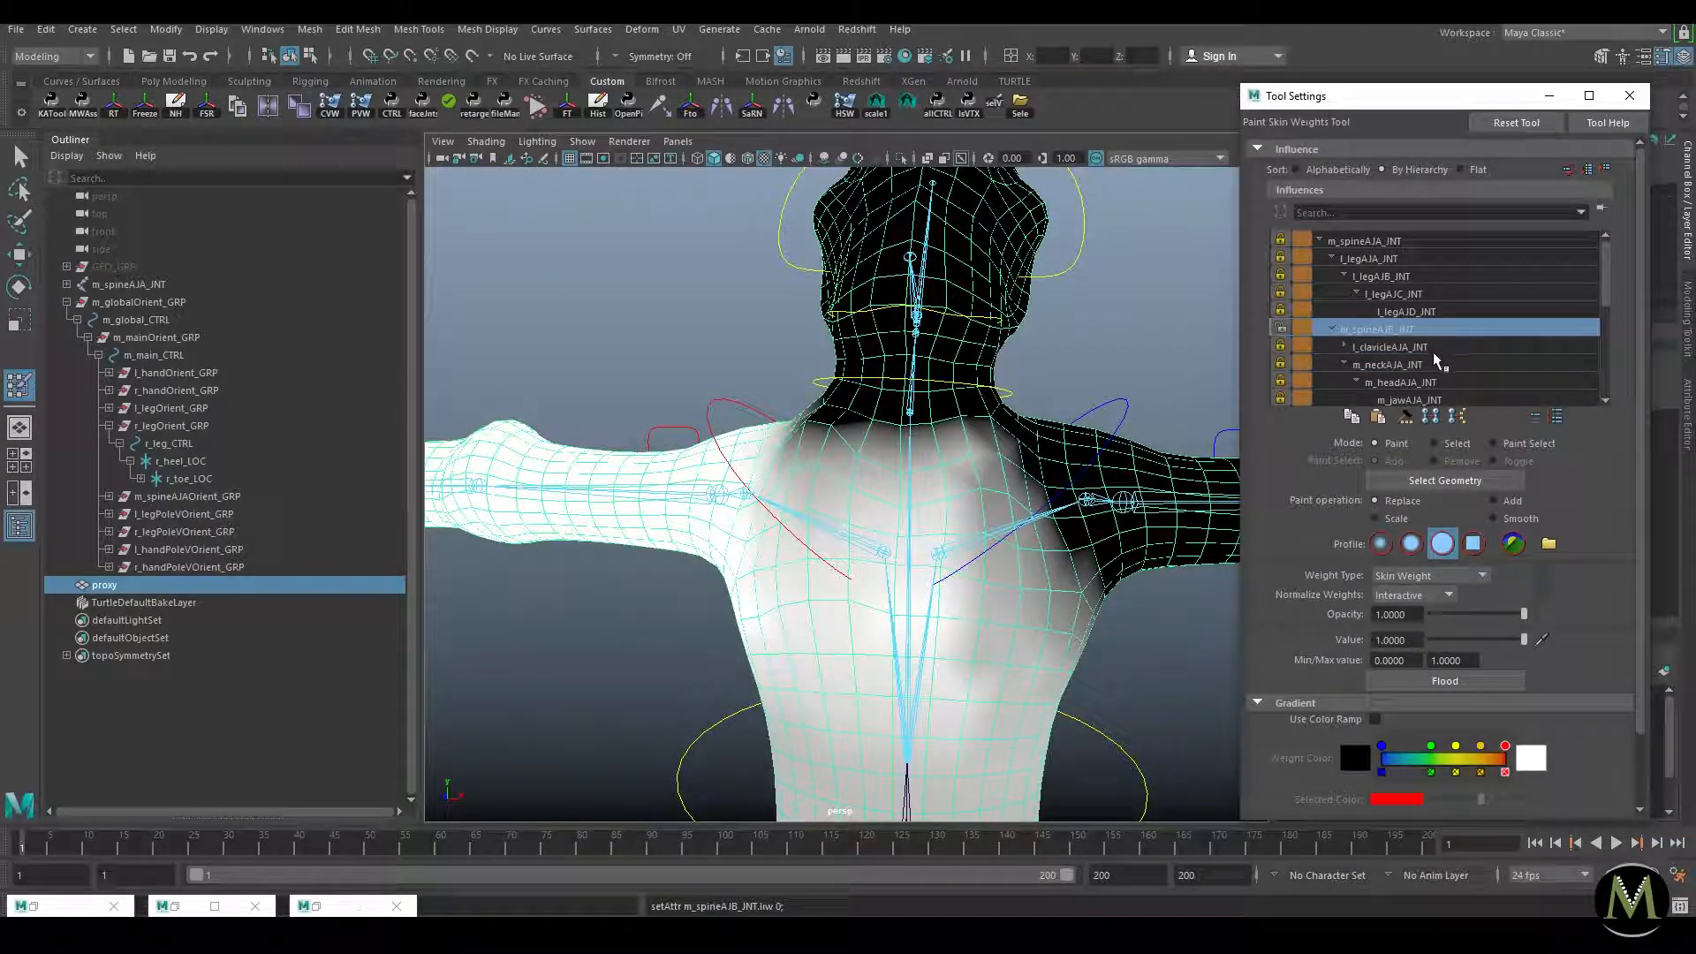
Step: Set the paint value to 0 and erase the m_neckAJA_JNT weights from the front of the chest and shoulders
click(1407, 366)
drag(1524, 640, 1314, 644)
mouse_move(909, 557)
mouse_down()
mouse_move(998, 546)
mouse_move(777, 472)
mouse_up()
mouse_move(1000, 520)
mouse_down()
mouse_move(1029, 473)
mouse_move(1161, 483)
mouse_move(1063, 499)
mouse_move(994, 459)
mouse_move(1016, 479)
mouse_up()
mouse_move(1135, 480)
mouse_down()
mouse_move(778, 410)
mouse_move(897, 384)
mouse_up()
Step: Erase the remaining m_neckAJA_JNT weights around the upper back and shoulder line at value 0
alt+drag(897, 385, 1029, 451)
alt+right_drag(759, 495, 848, 550)
mouse_move(800, 530)
mouse_down()
mouse_move(742, 521)
mouse_move(939, 507)
mouse_move(963, 479)
mouse_move(892, 455)
mouse_up()
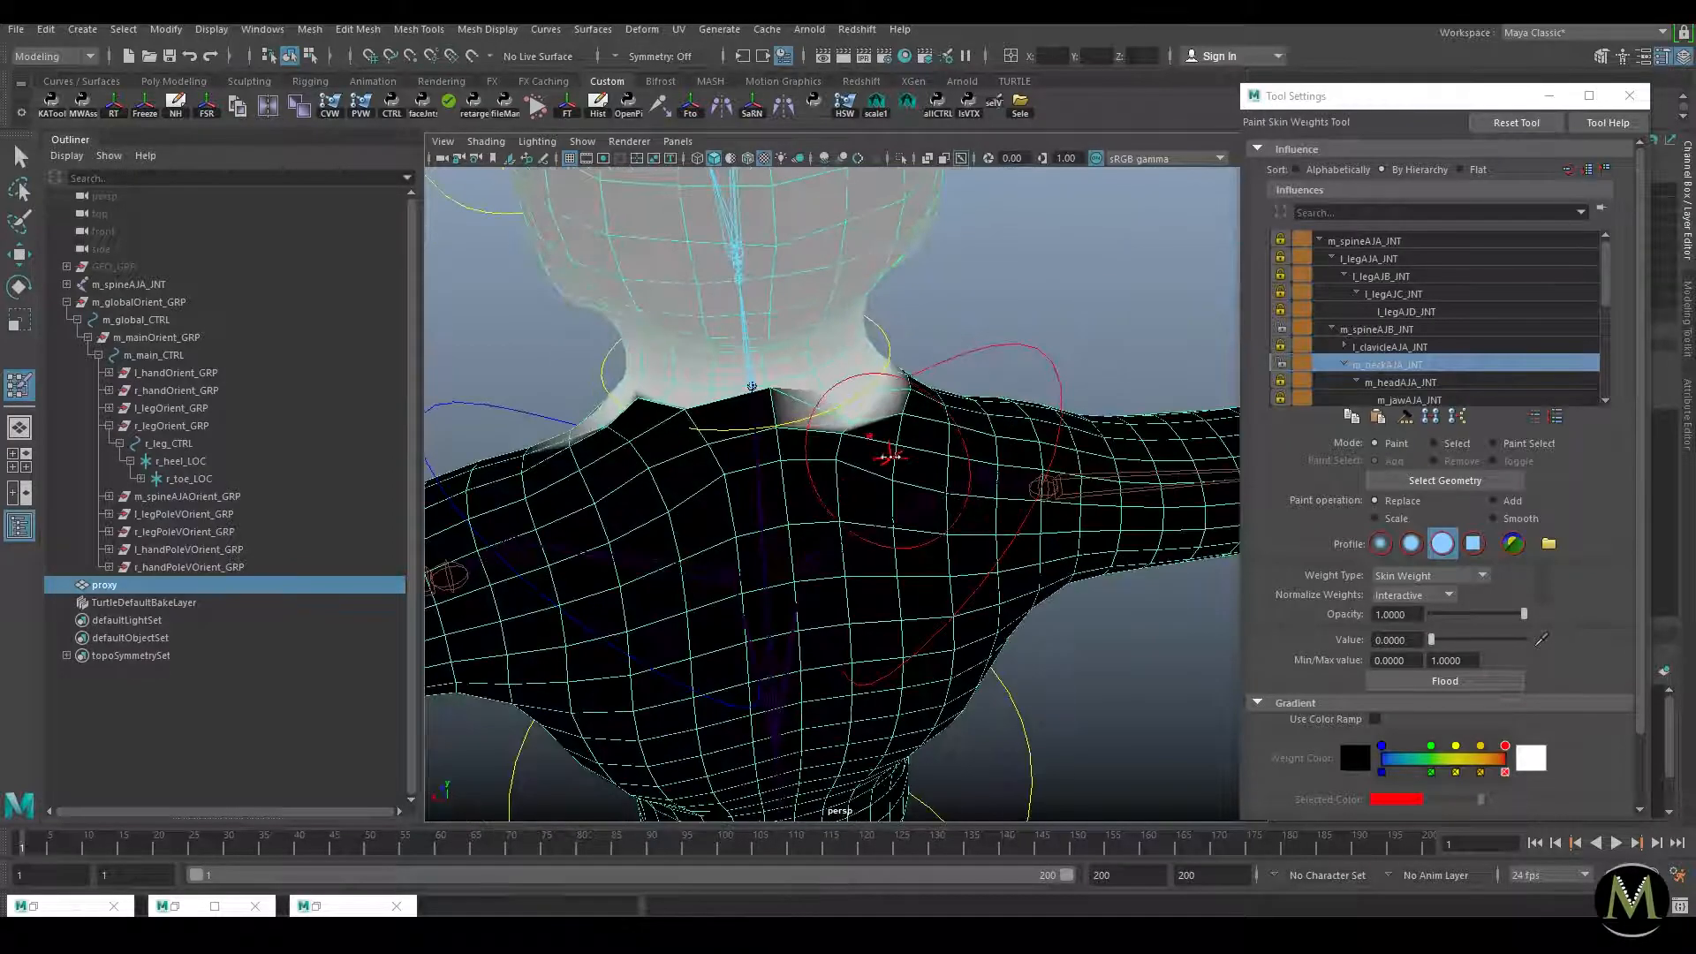
alt+drag(914, 376, 999, 389)
mouse_move(565, 481)
mouse_down()
mouse_move(587, 495)
mouse_move(823, 469)
mouse_move(935, 485)
mouse_move(895, 432)
mouse_move(881, 480)
mouse_move(884, 427)
mouse_up()
Step: Test the cleaned neck weights by rotating the neck control, and undo the rotation
key(w)
click(1116, 379)
scroll(935, 485, down, 5)
click(942, 466)
click(934, 460)
key(e)
drag(891, 433, 909, 409)
key(ctrl+z)
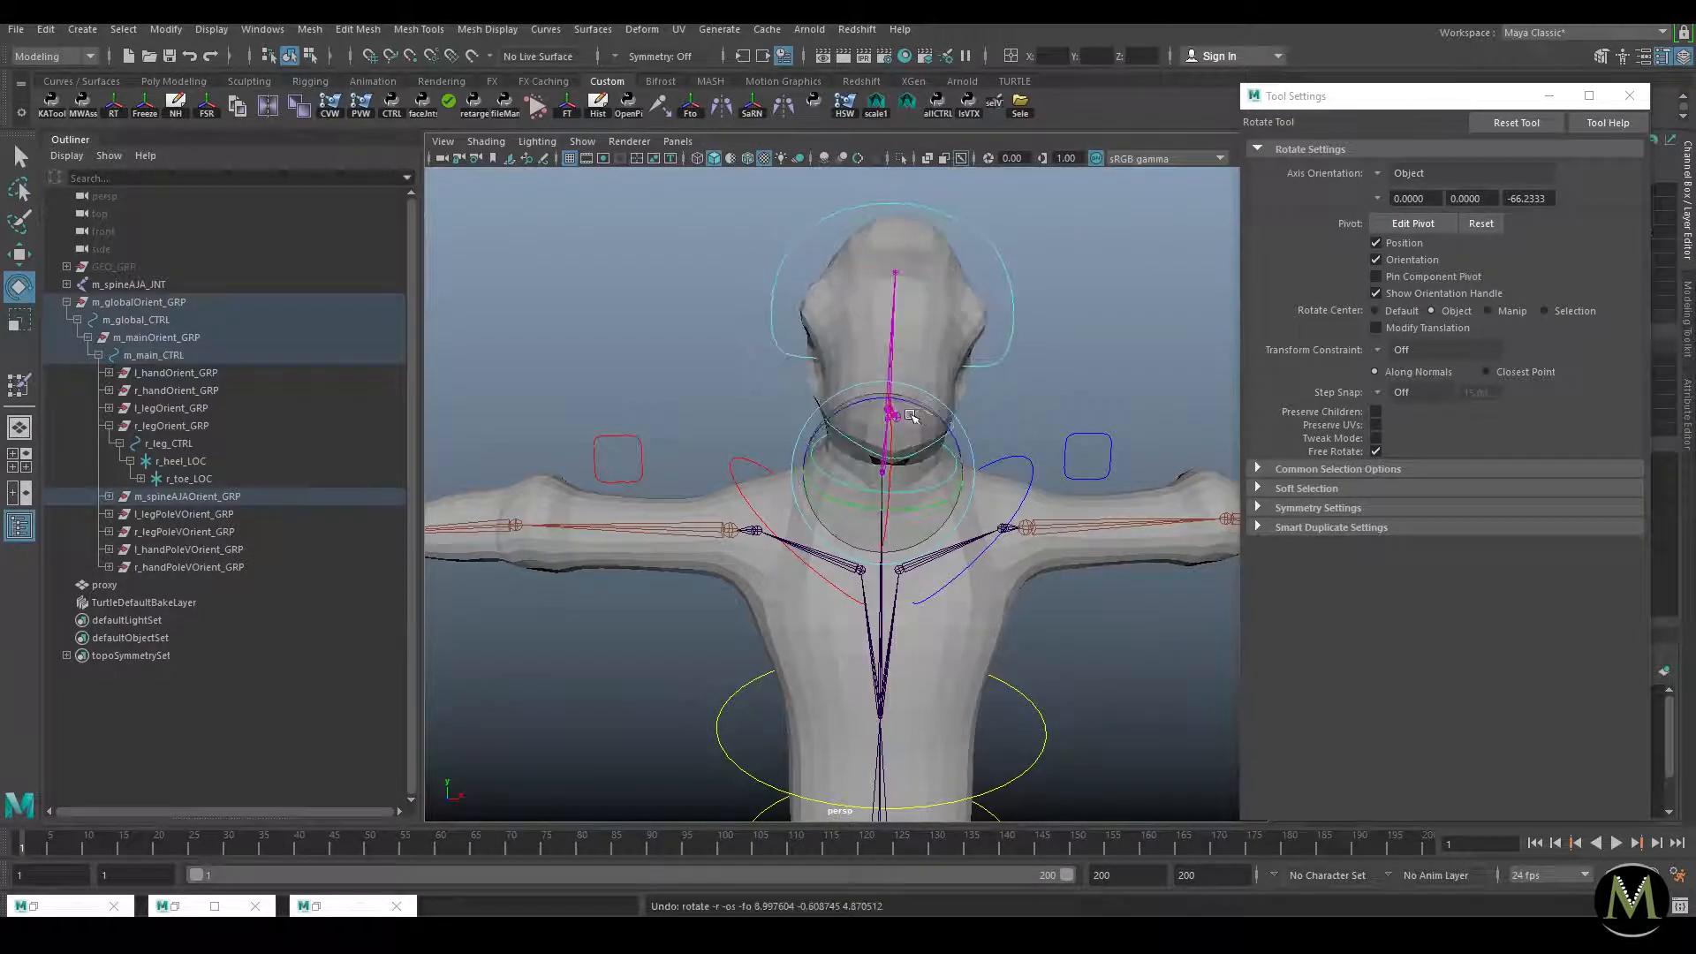
Step: Resume weight painting on the proxy mesh with m_headAJA_JNT as the influence, unlocking it and locking m_neckAJA_JNT
alt+drag(974, 353, 958, 390)
scroll(946, 376, up, 2)
click(917, 351)
key(y)
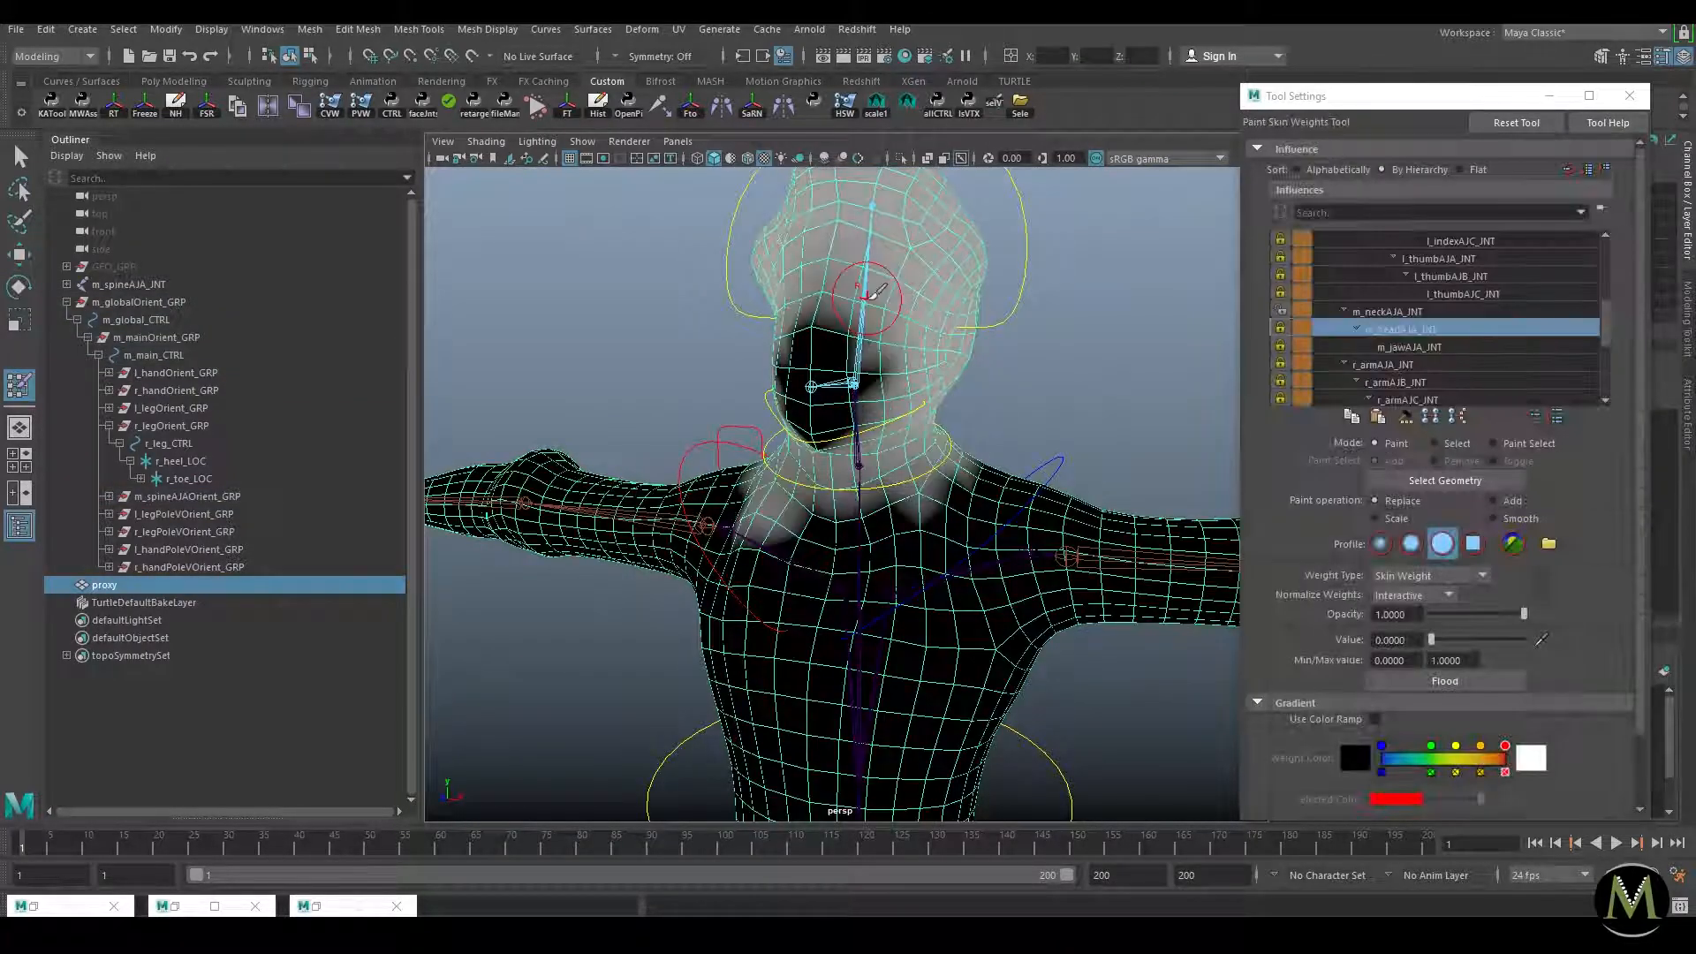
click(1280, 329)
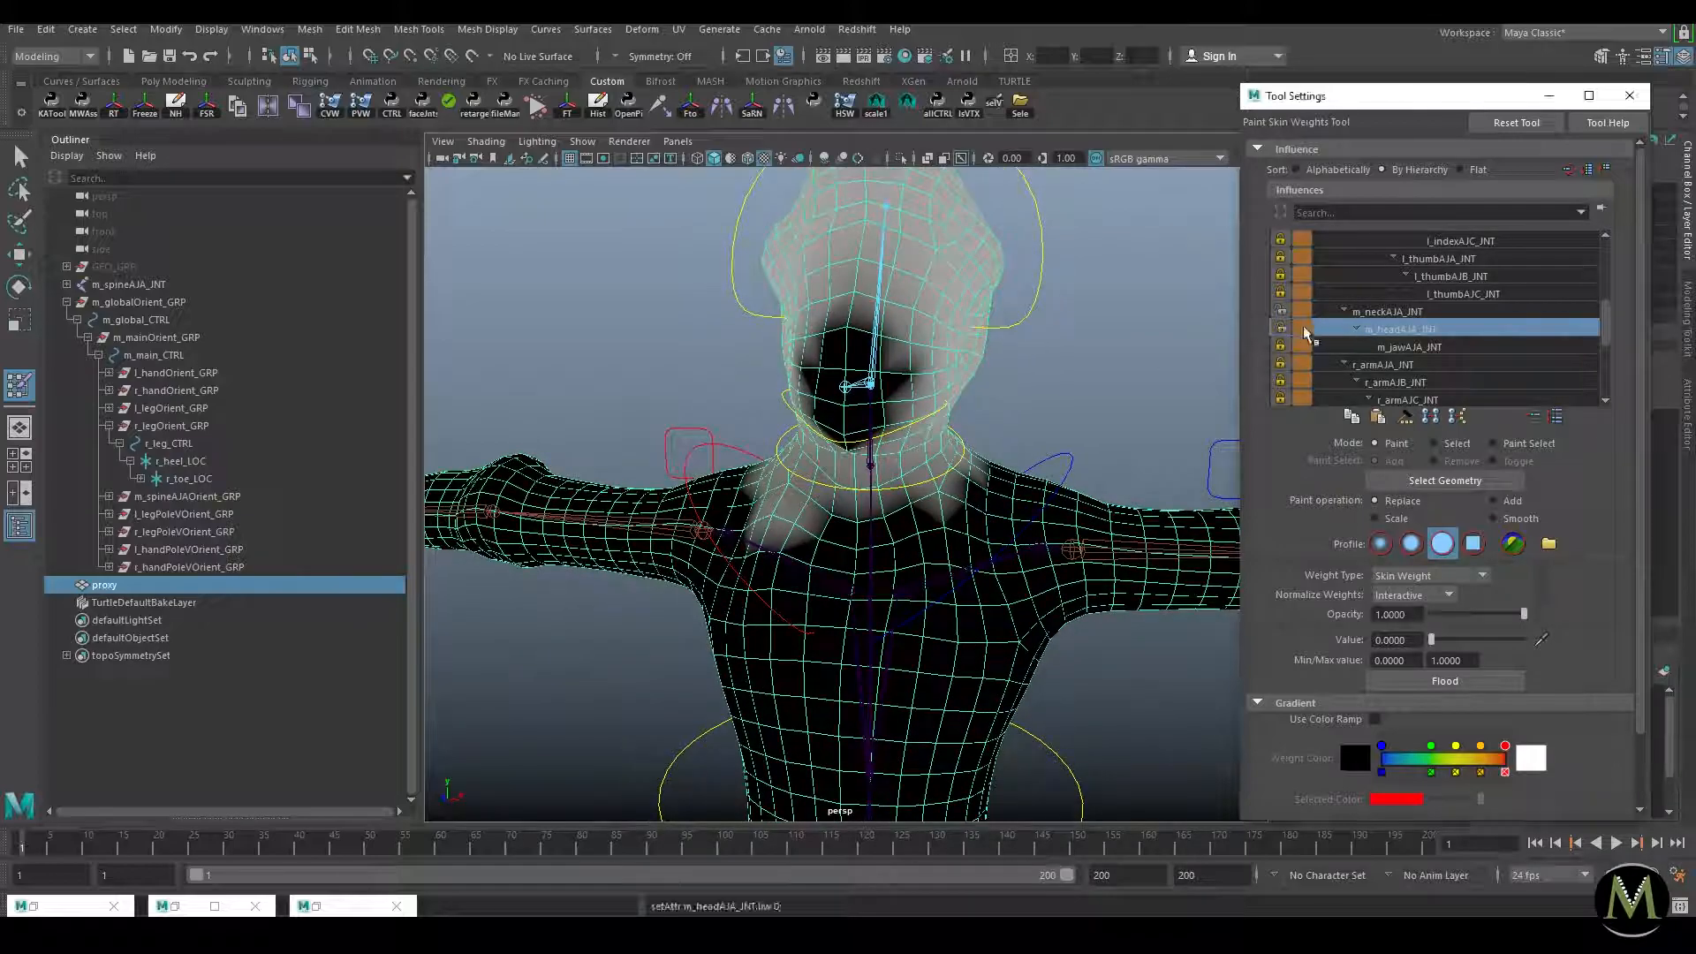
click(1282, 311)
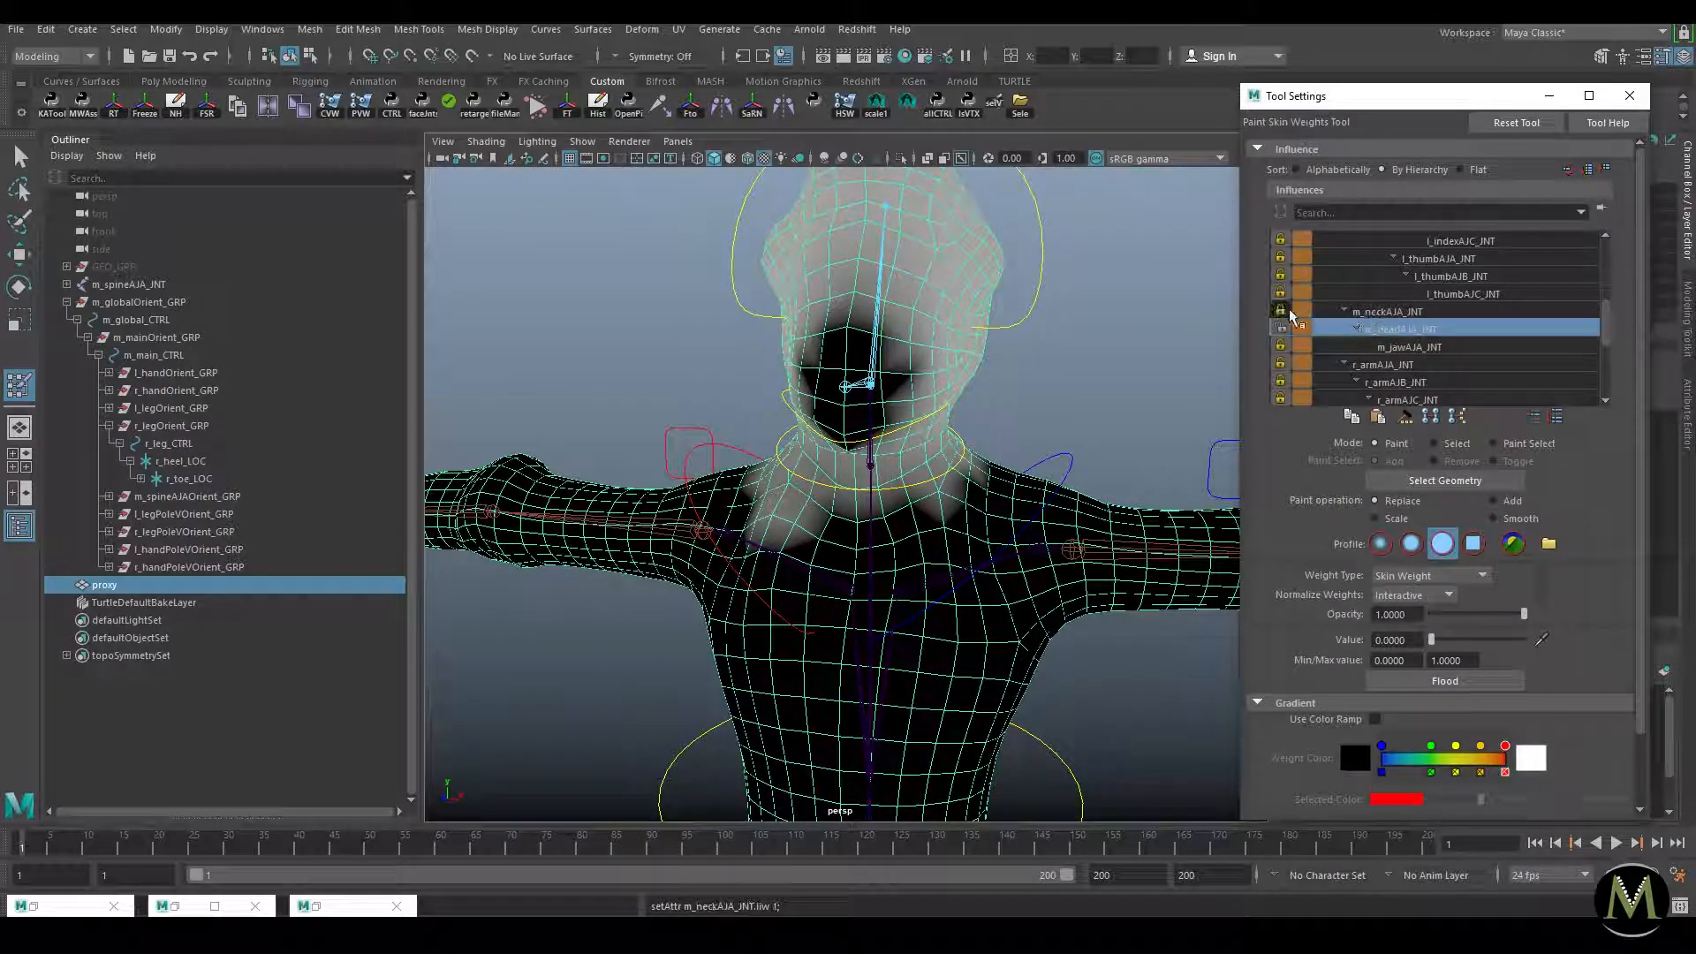
Step: Erase the m_headAJA_JNT weights from the chest, shoulders and neck all around the body at value 0
mouse_move(792, 521)
mouse_down()
mouse_move(802, 455)
mouse_move(712, 434)
mouse_up()
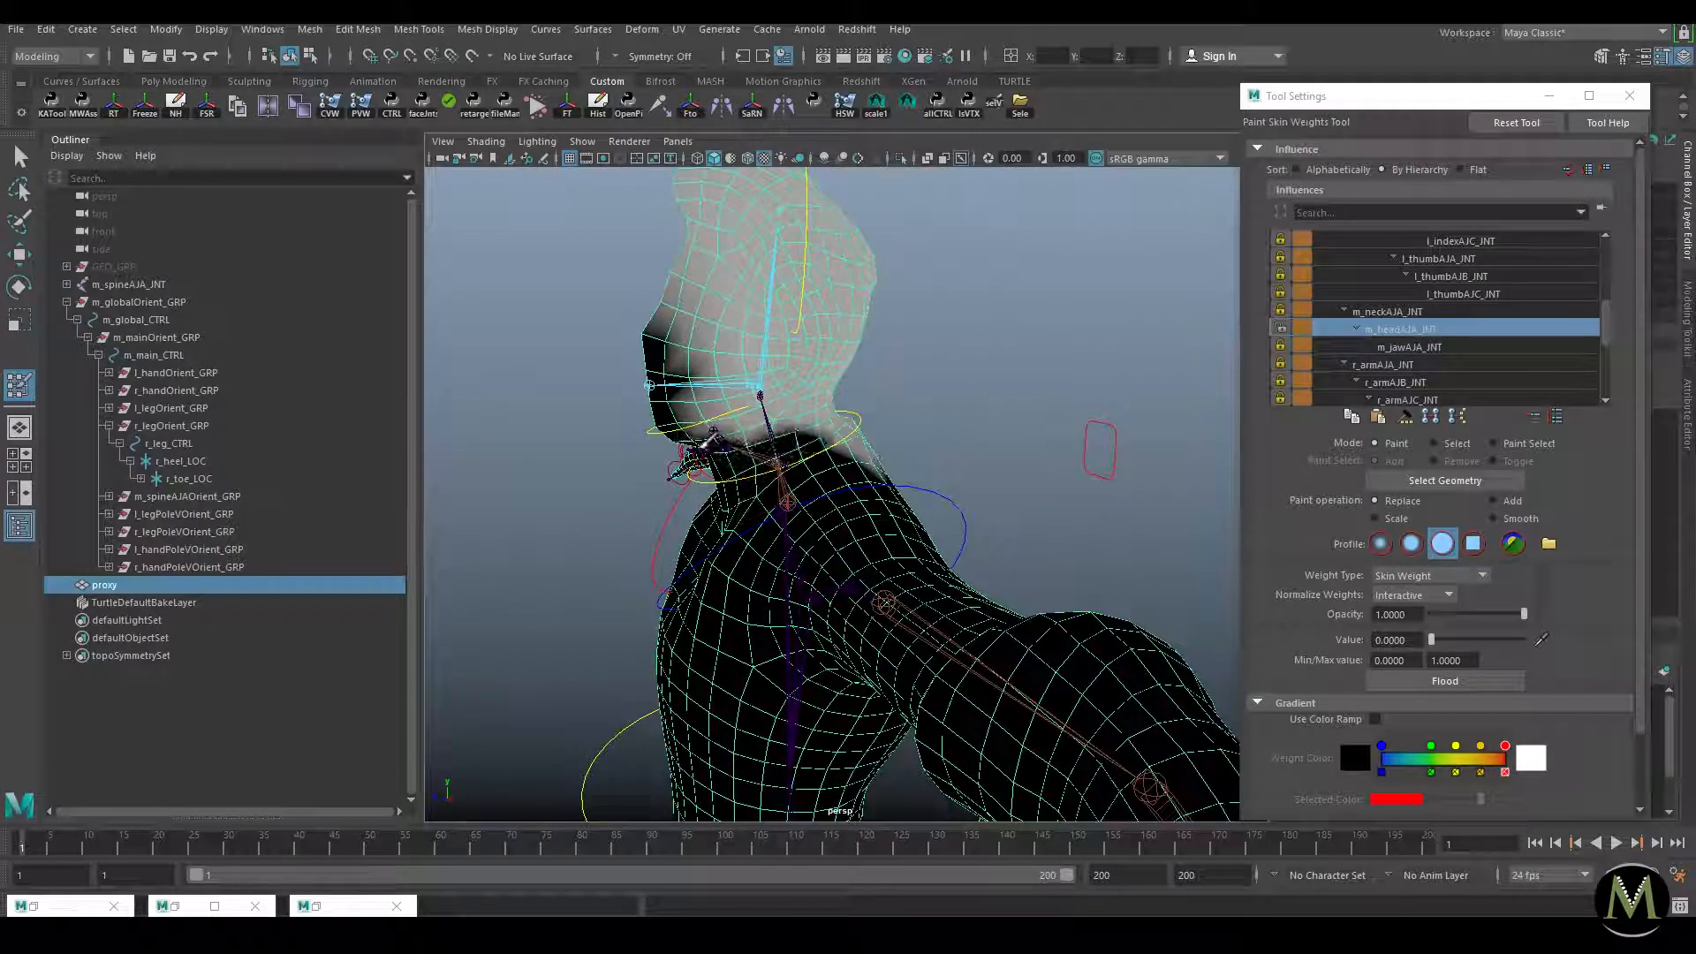
mouse_move(826, 432)
alt+mouse_down()
mouse_move(707, 442)
mouse_move(876, 439)
alt+mouse_up()
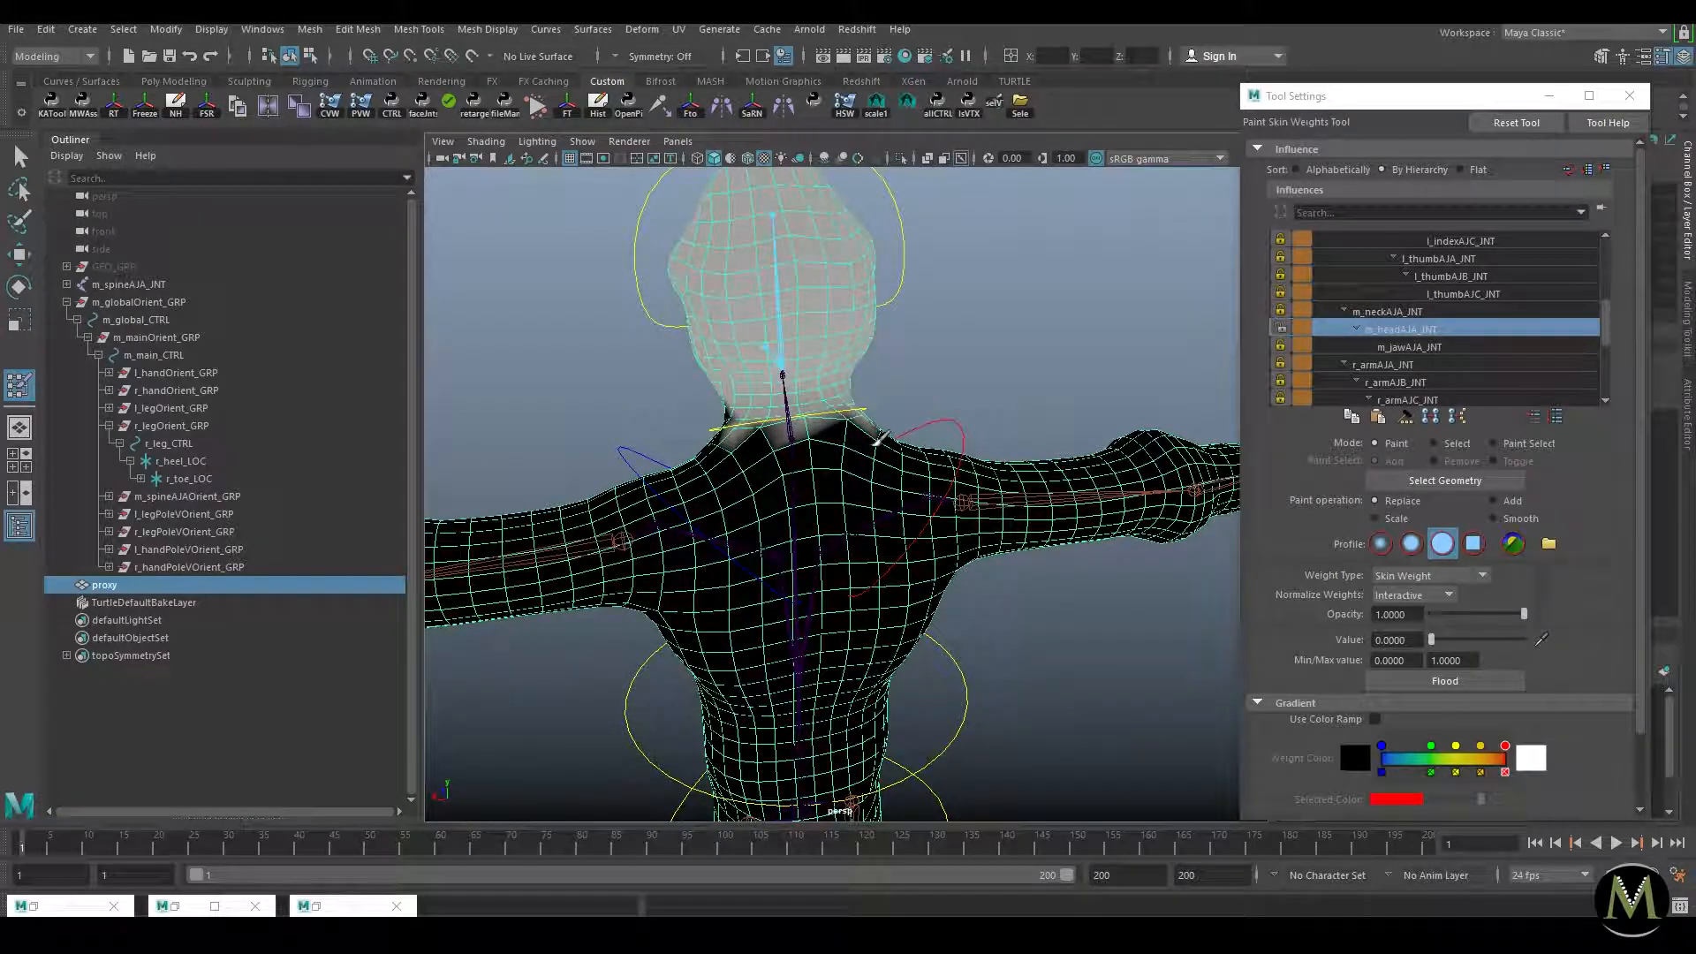
scroll(1403, 330, up, 6)
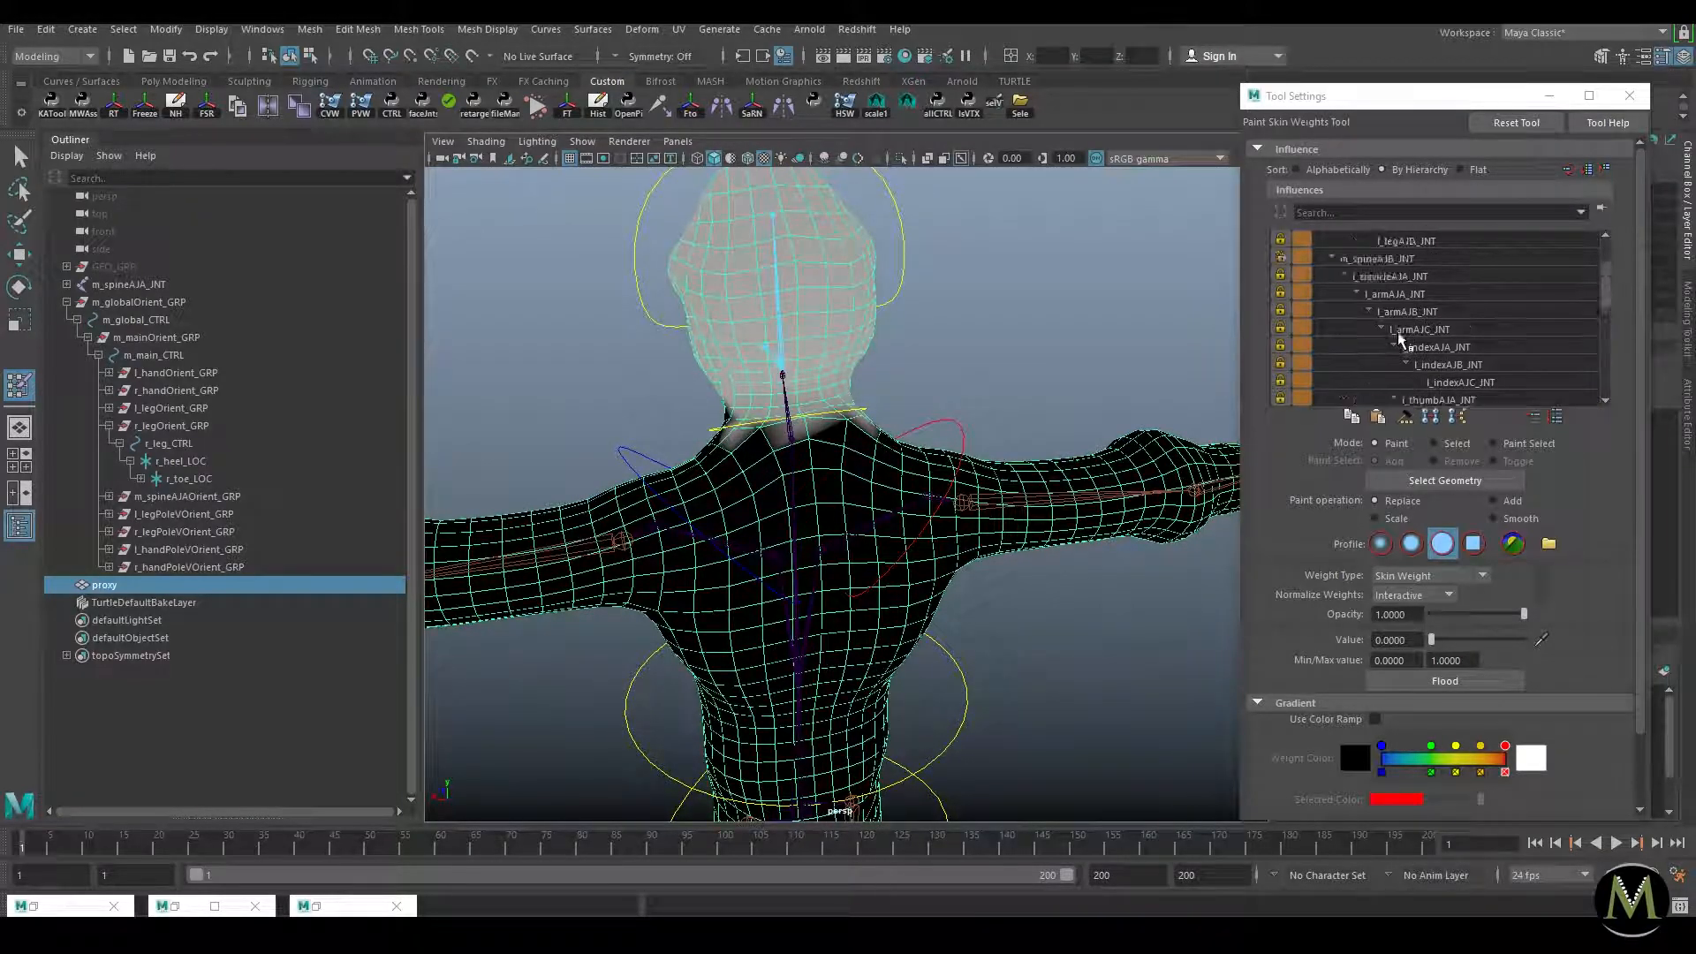
mouse_move(777, 450)
alt+mouse_down()
mouse_move(888, 461)
mouse_move(857, 470)
alt+mouse_up()
mouse_move(817, 408)
mouse_down()
mouse_move(781, 444)
mouse_move(705, 444)
mouse_move(800, 452)
mouse_move(716, 461)
mouse_move(687, 440)
mouse_up()
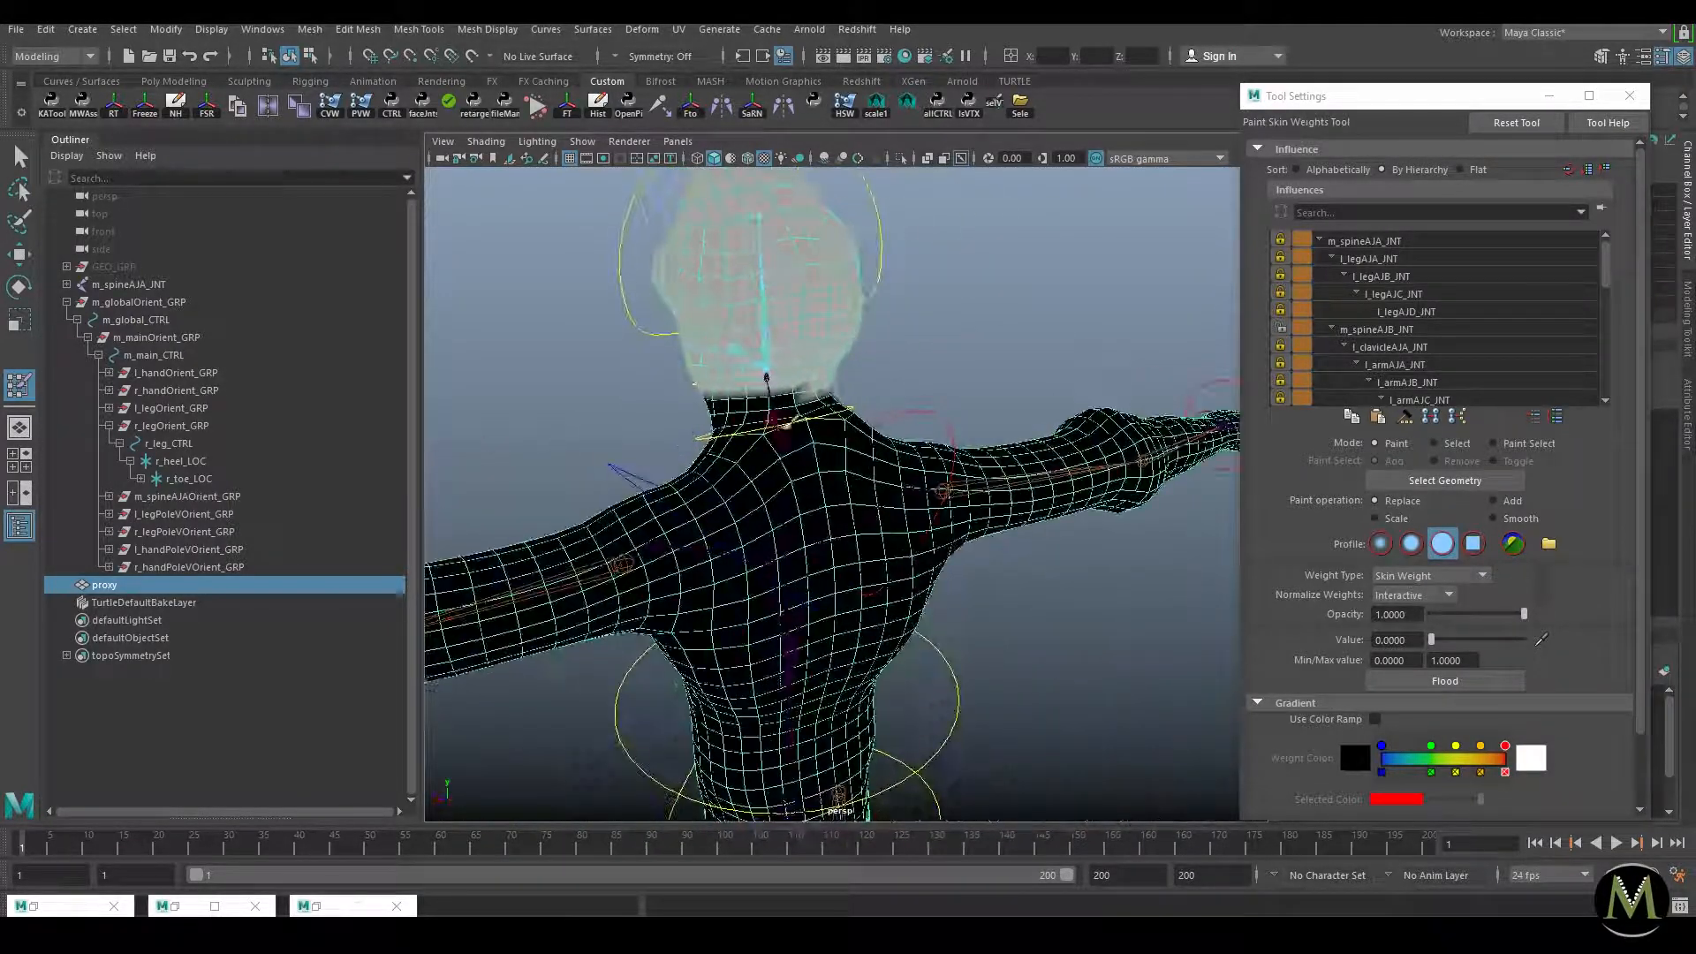
mouse_move(857, 400)
alt+mouse_down()
mouse_move(780, 406)
mouse_move(943, 412)
mouse_move(915, 394)
alt+mouse_up()
alt+drag(1032, 415, 885, 446)
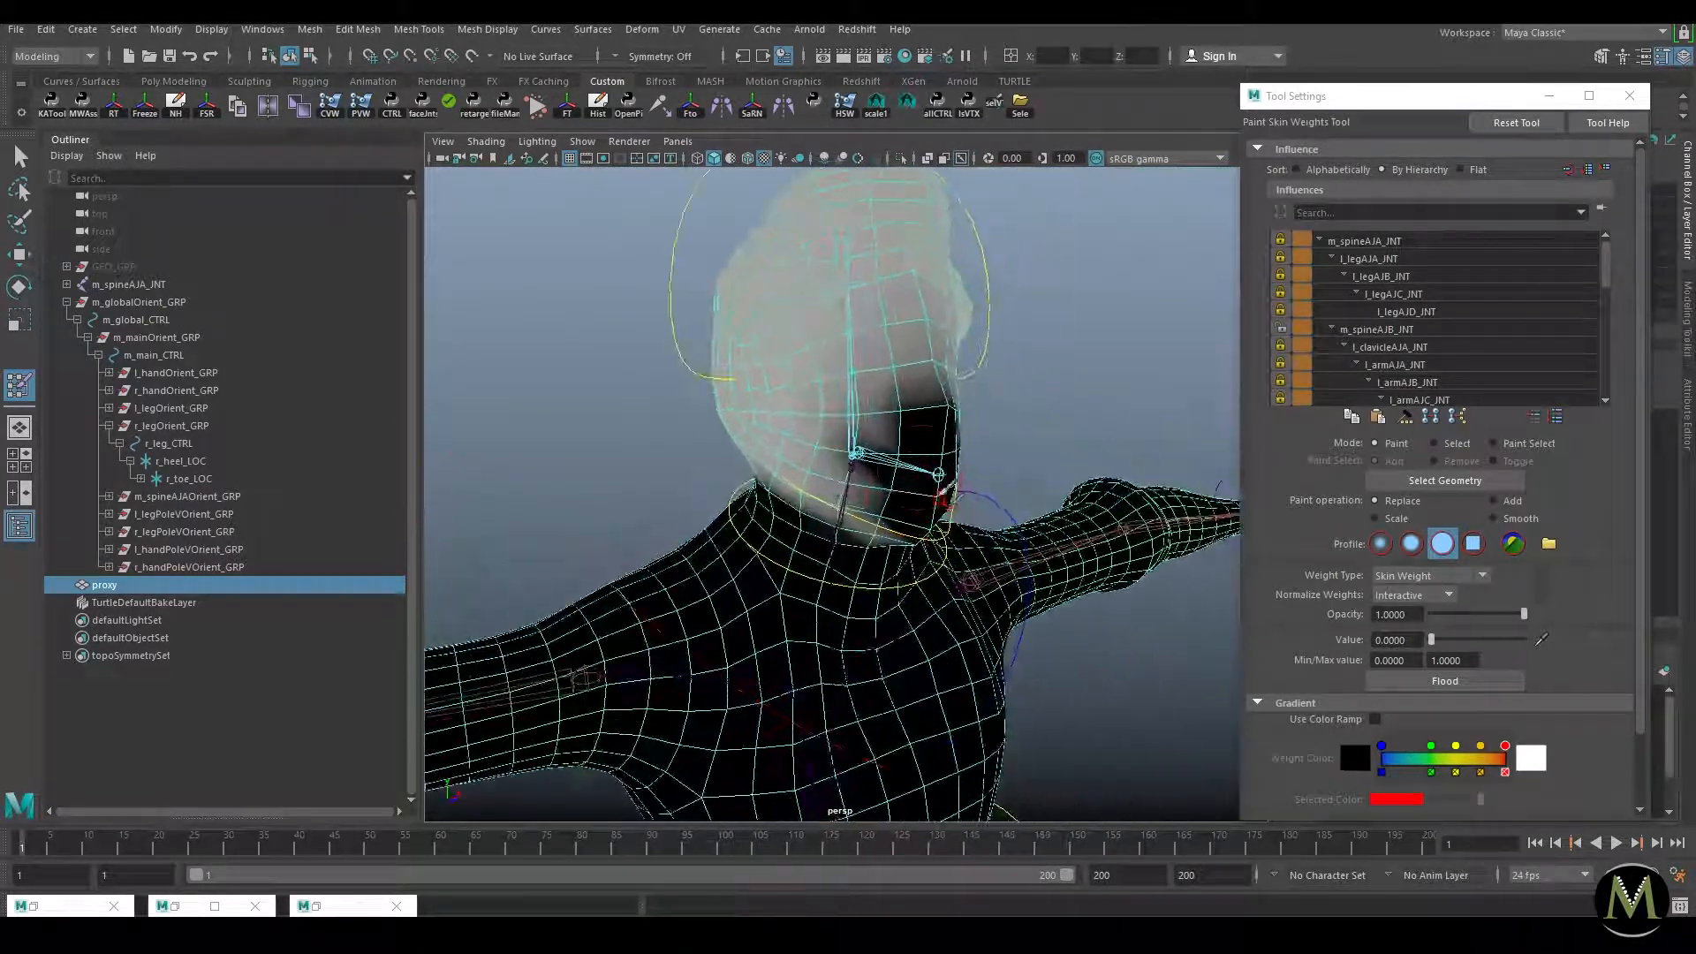
alt+drag(1072, 380, 931, 396)
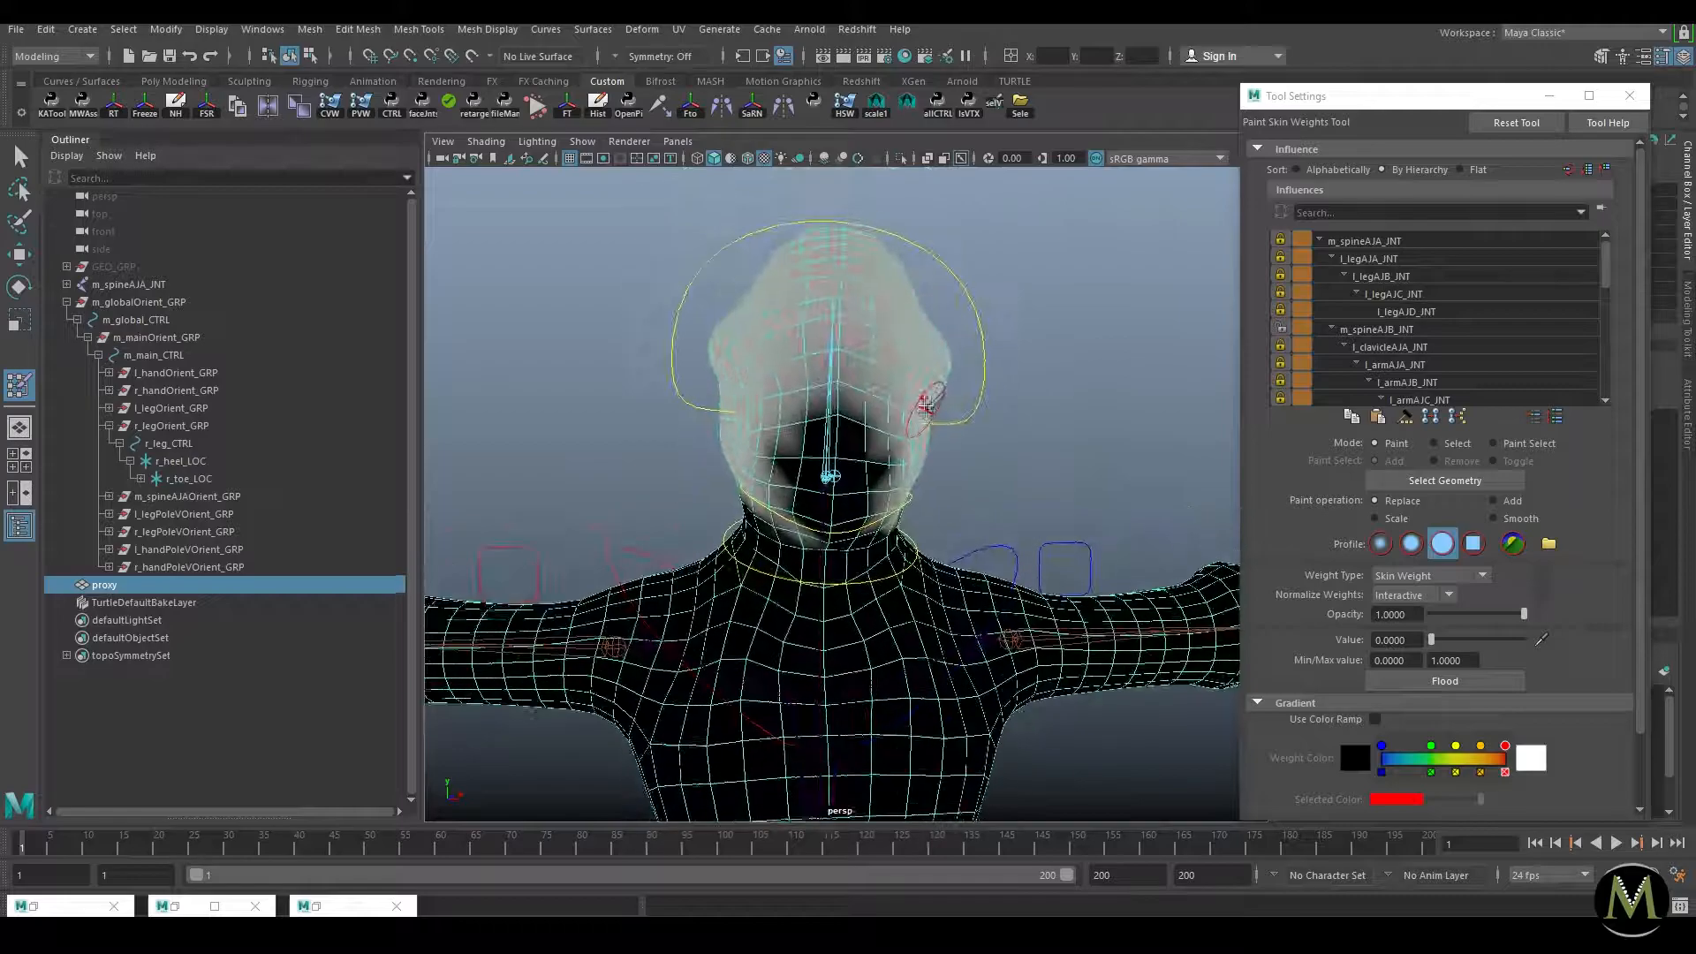
Step: Make m_jawAJA_JNT the painting influence and erase its weights from the chest and neck all around at value 0
alt+drag(840, 449, 976, 452)
right_drag(923, 470, 919, 435)
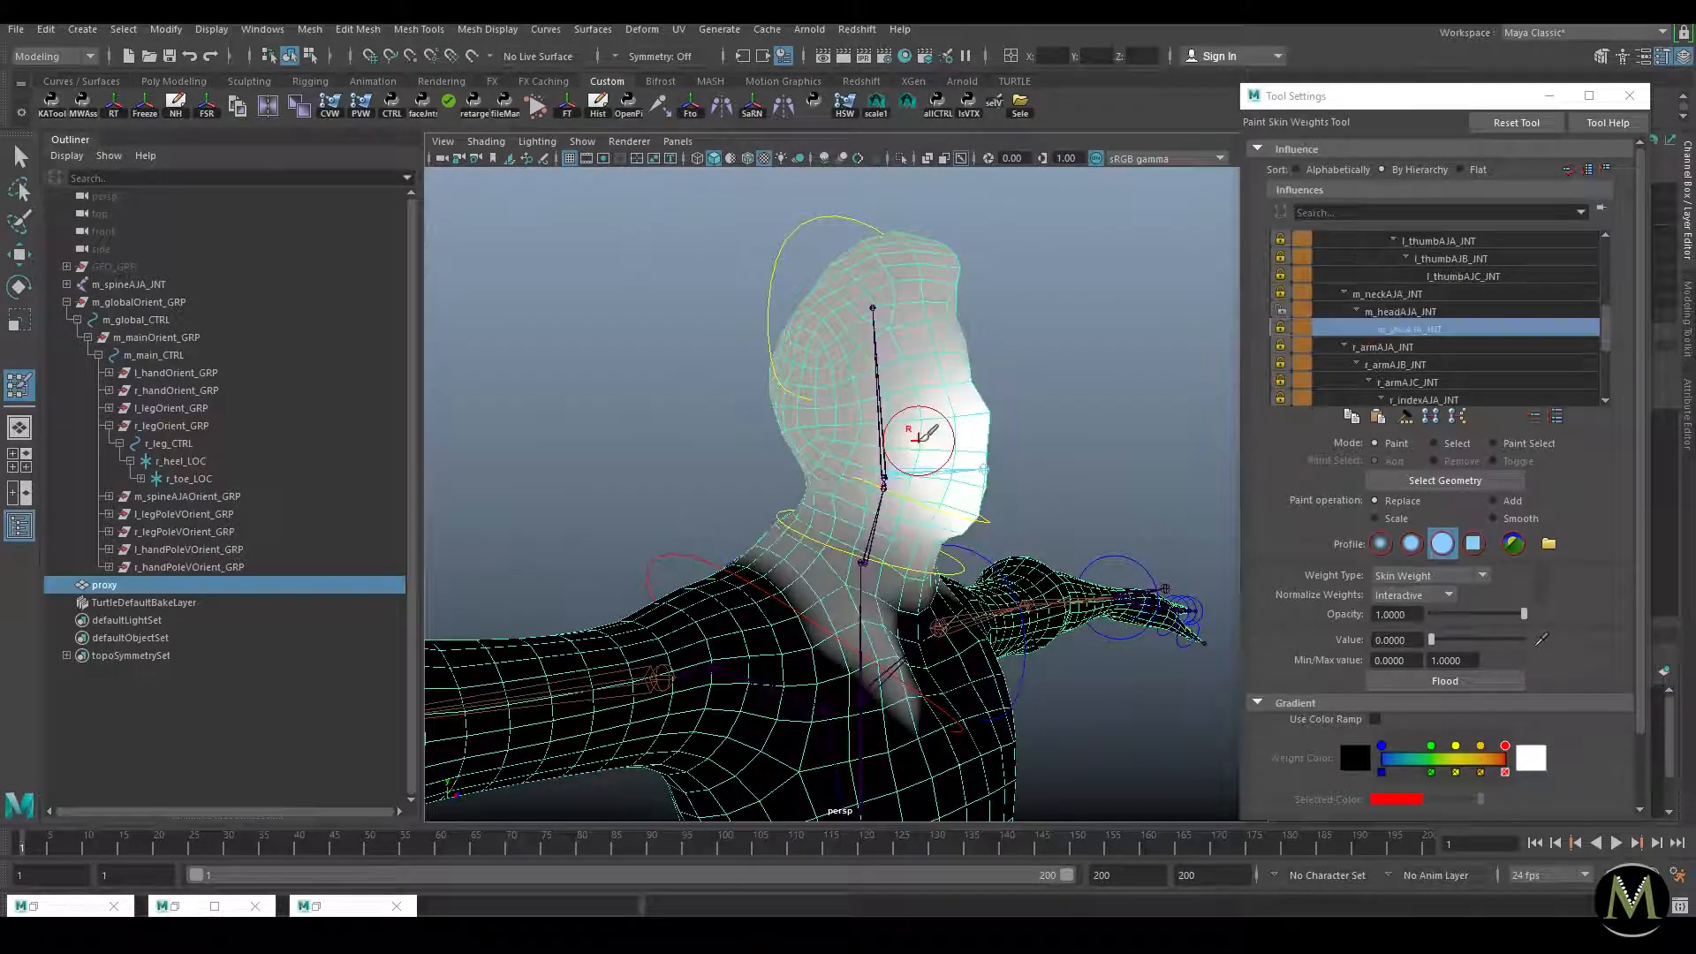
alt+drag(1024, 481, 975, 487)
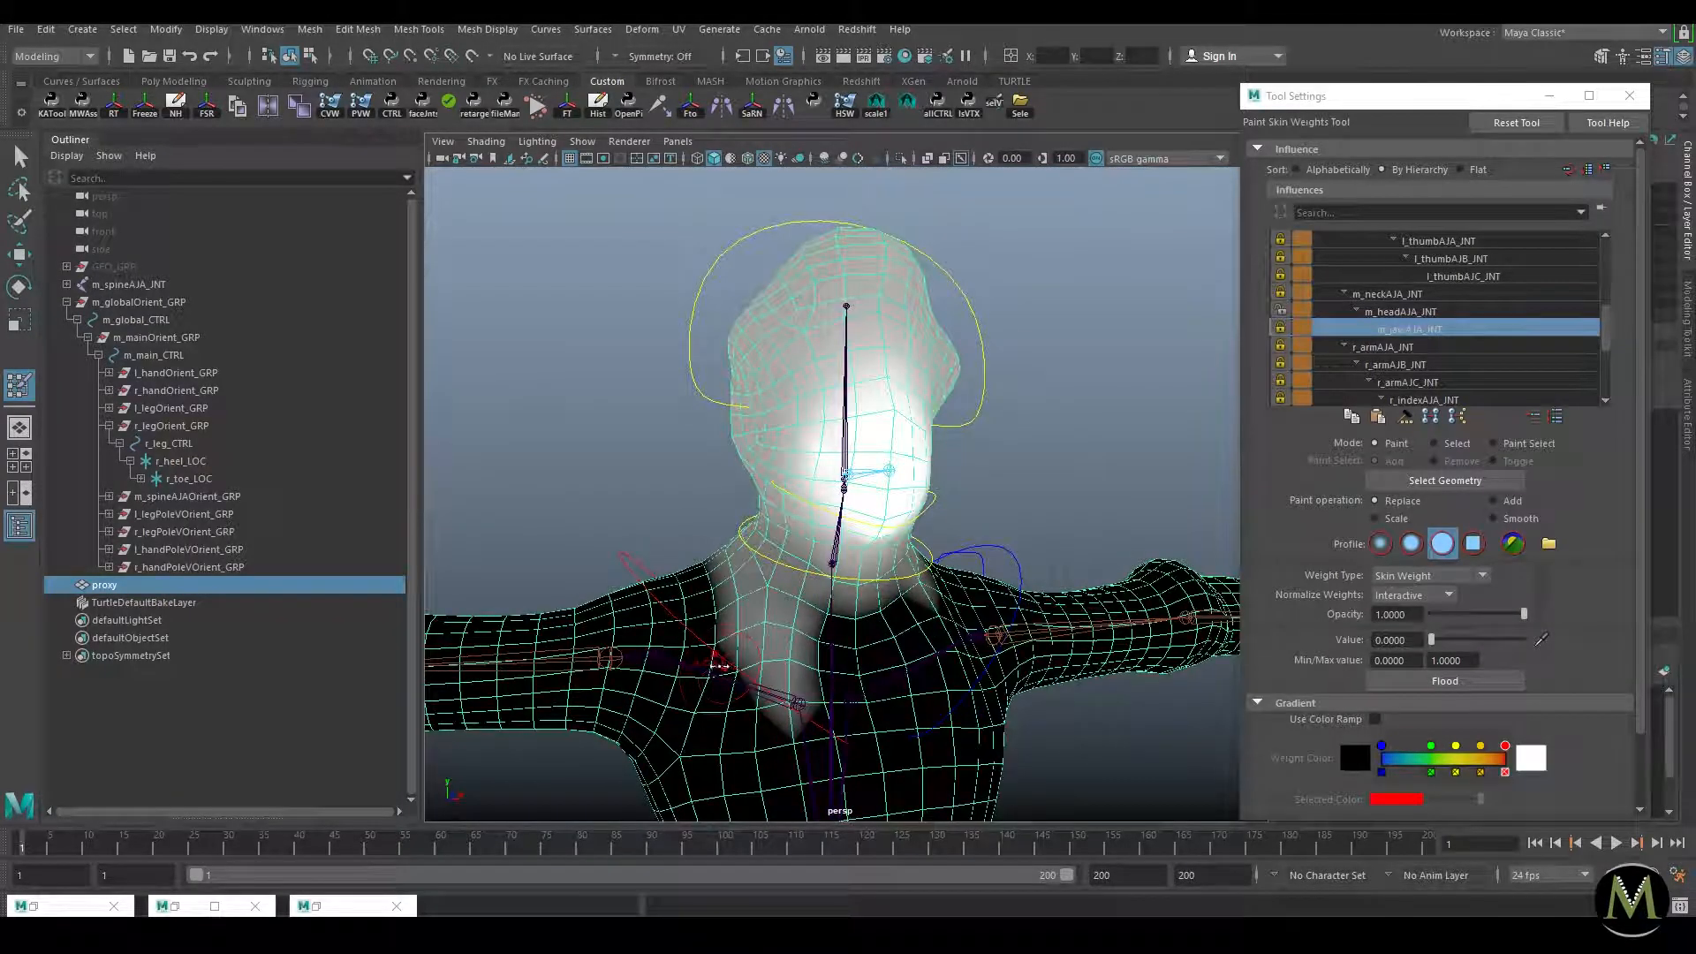
alt+drag(711, 619, 763, 641)
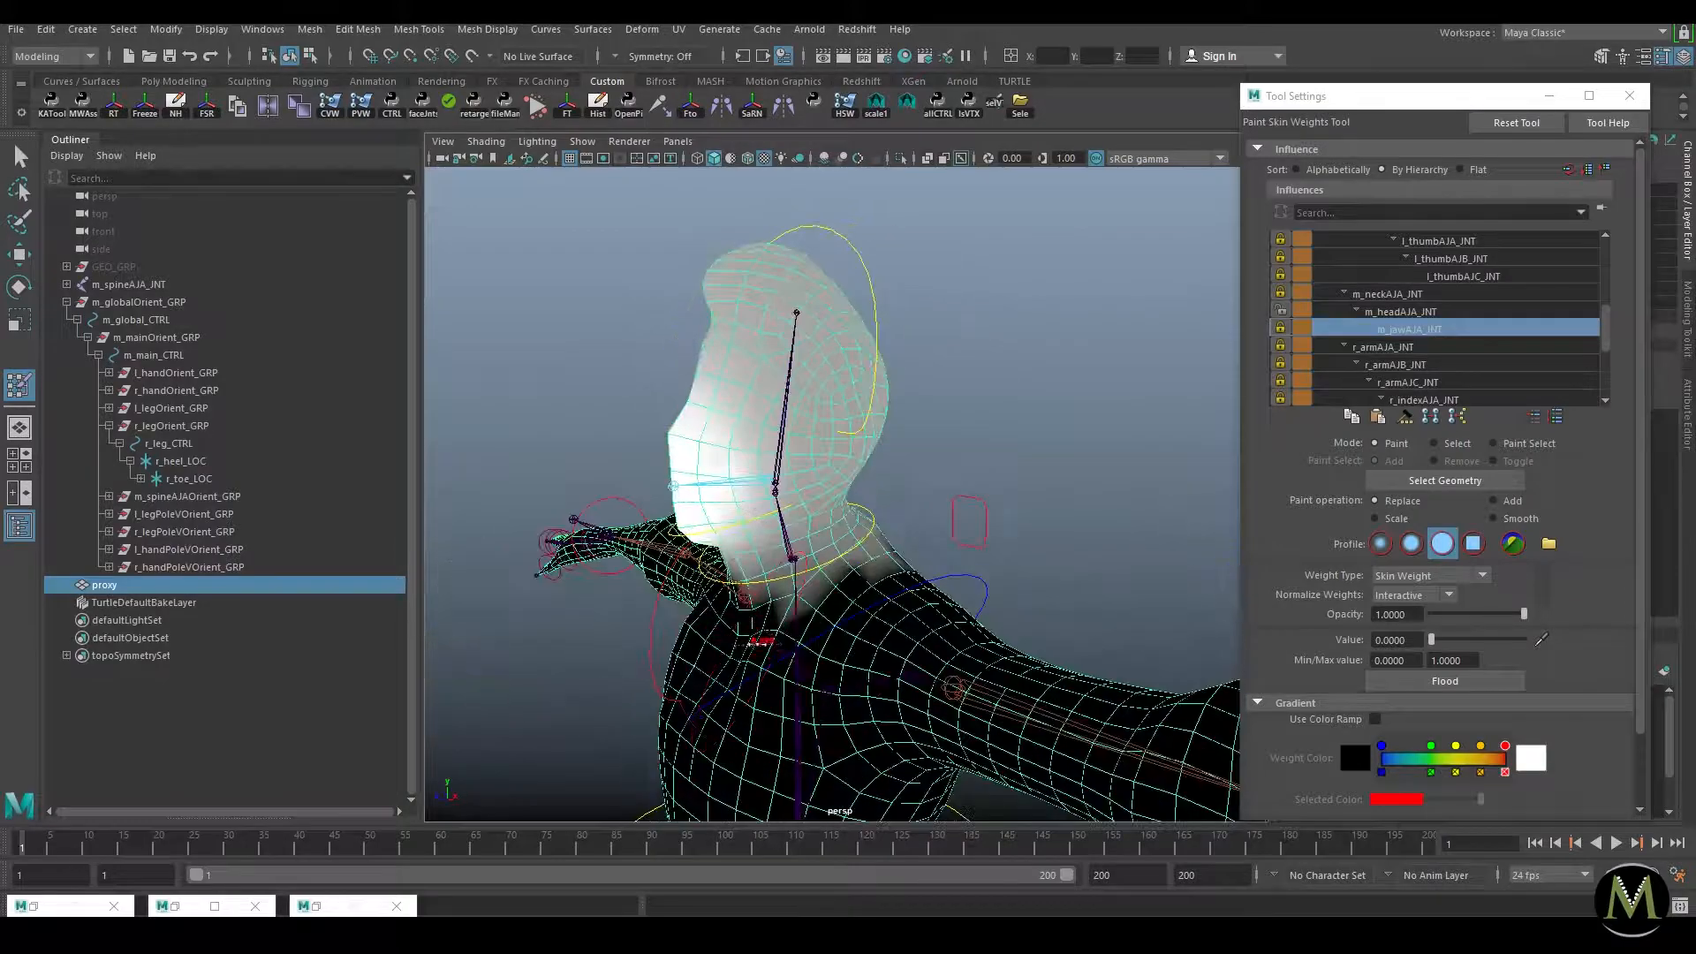
alt+drag(908, 549, 821, 548)
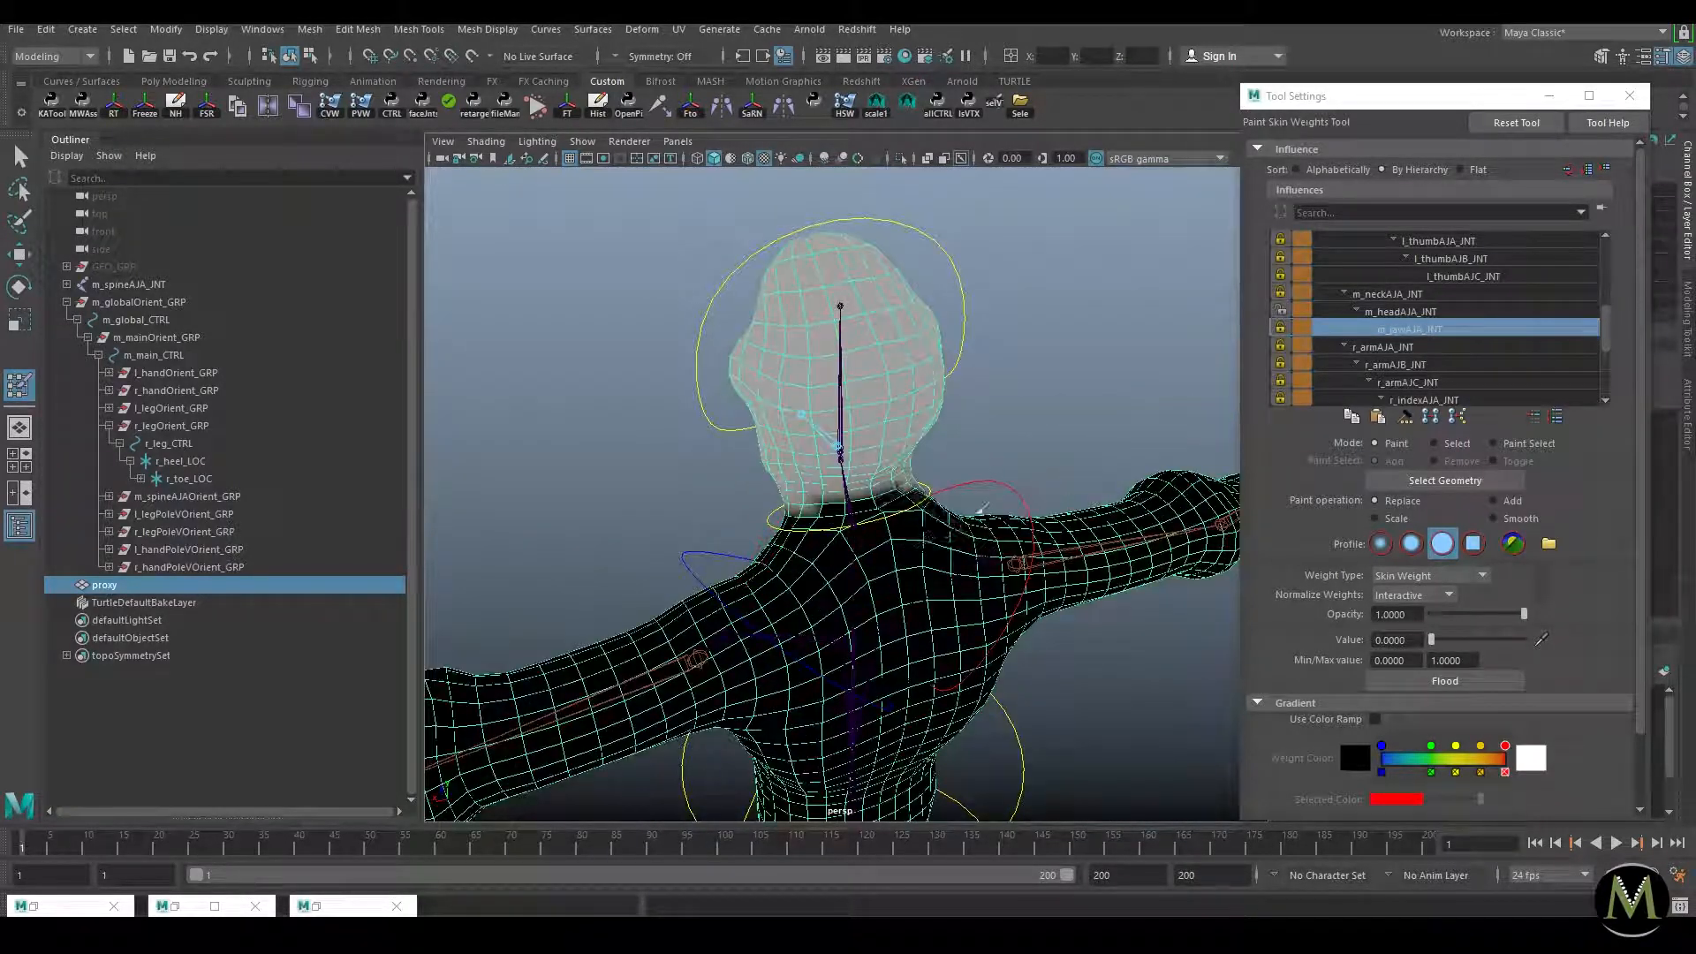
alt+drag(983, 511, 831, 563)
alt+drag(997, 578, 936, 577)
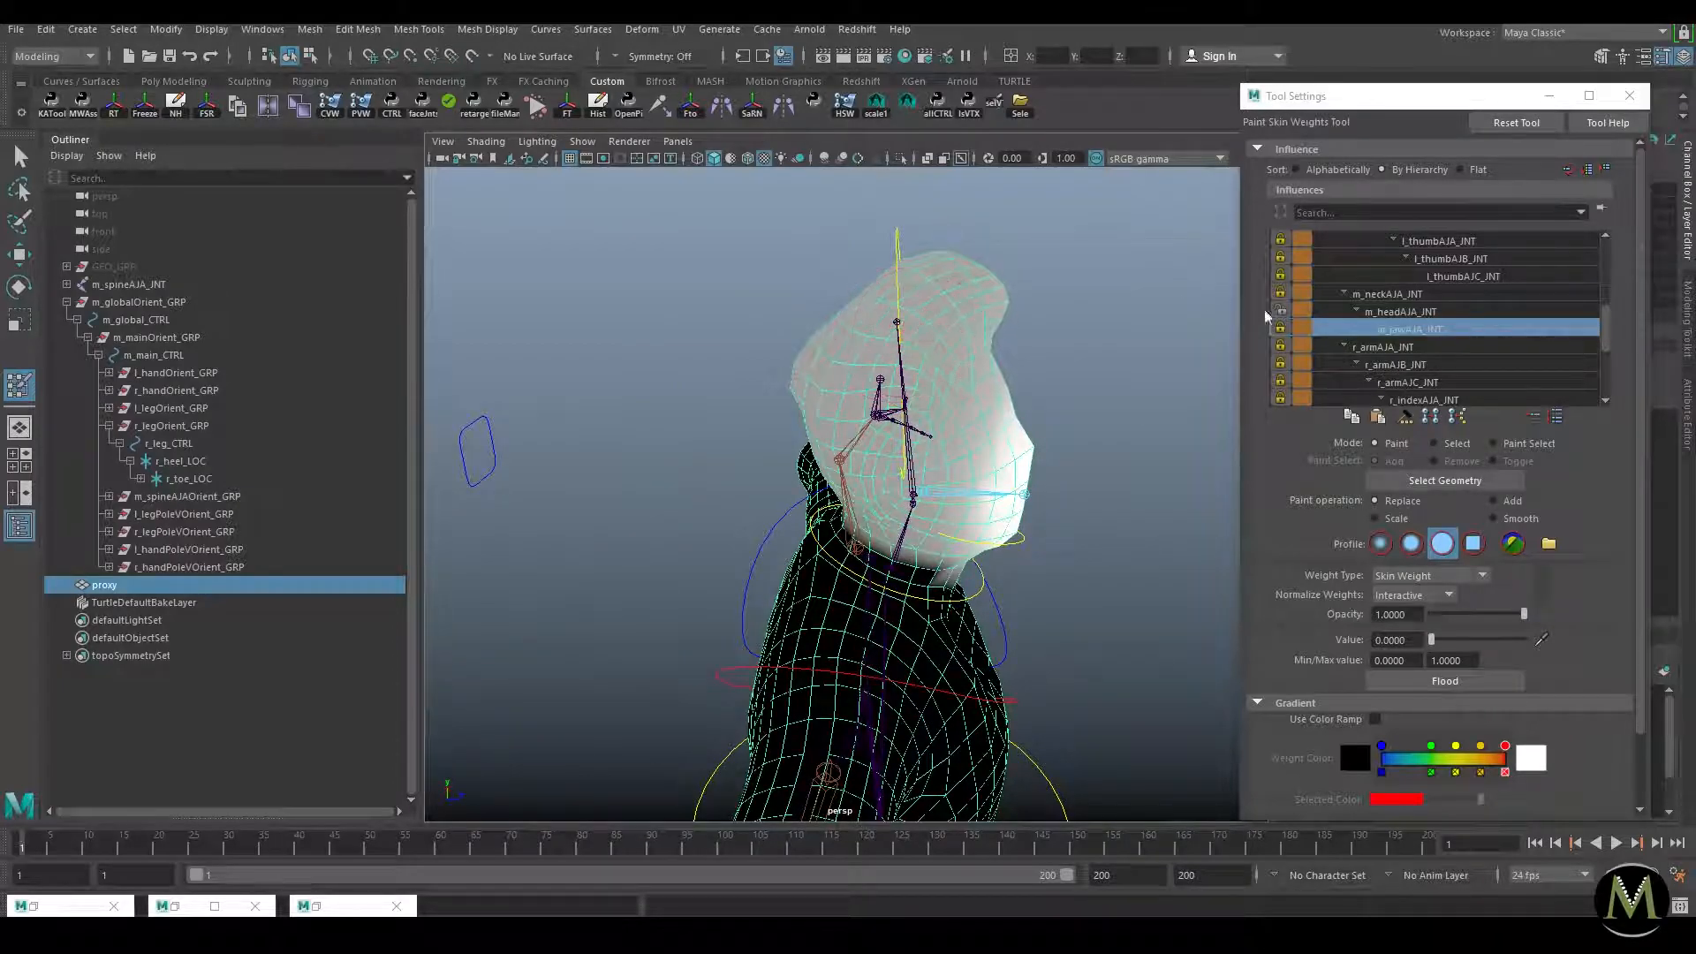
Step: Compare the weight maps of m_headAJA_JNT, m_jawAJA_JNT, m_neckAJA_JNT and m_spineAJB_JNT on the proxy mesh
click(1400, 313)
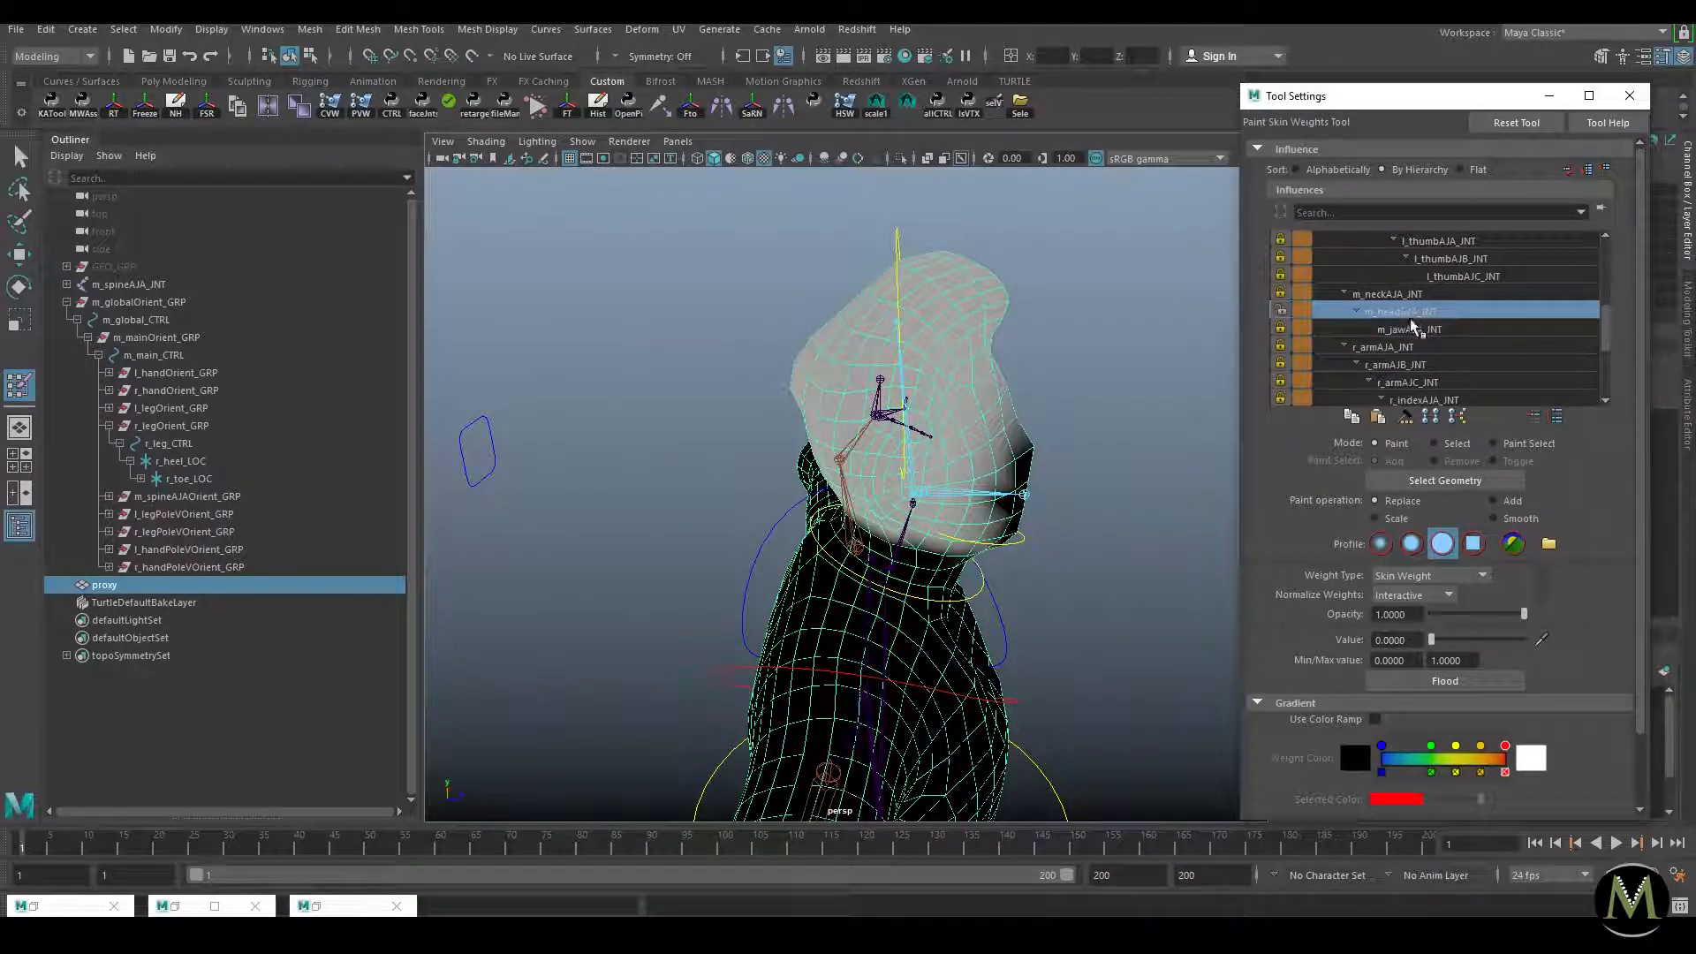
click(1414, 328)
click(1414, 313)
click(1419, 331)
scroll(1417, 304, up, 6)
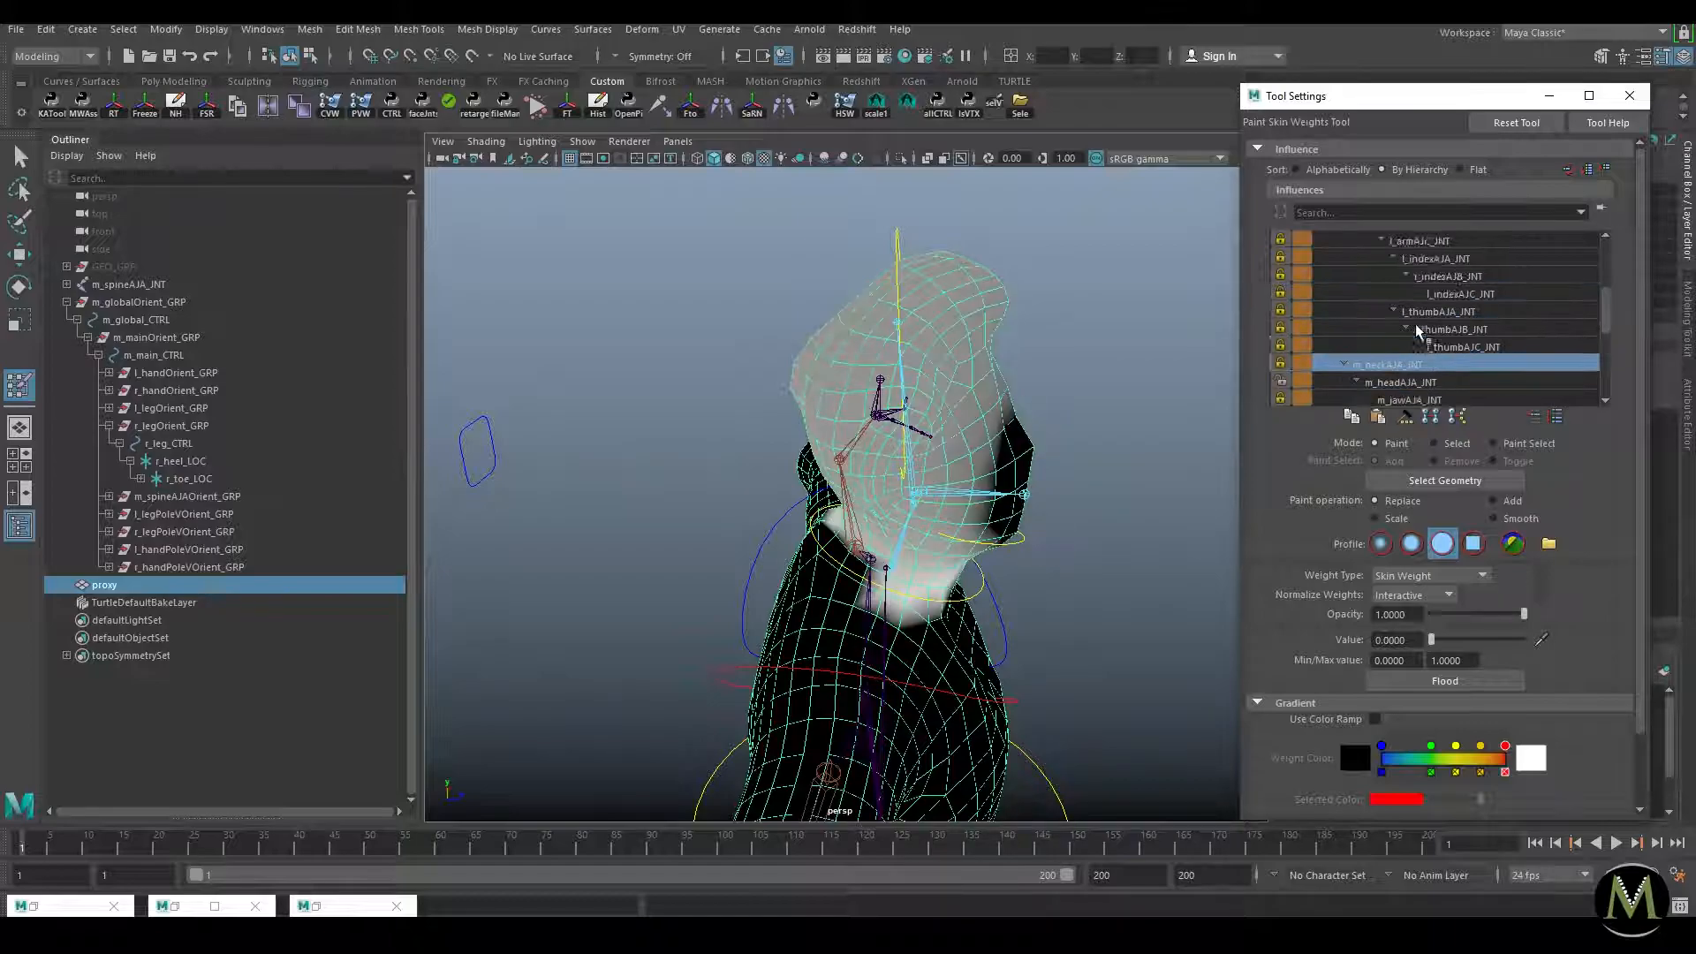
click(1383, 278)
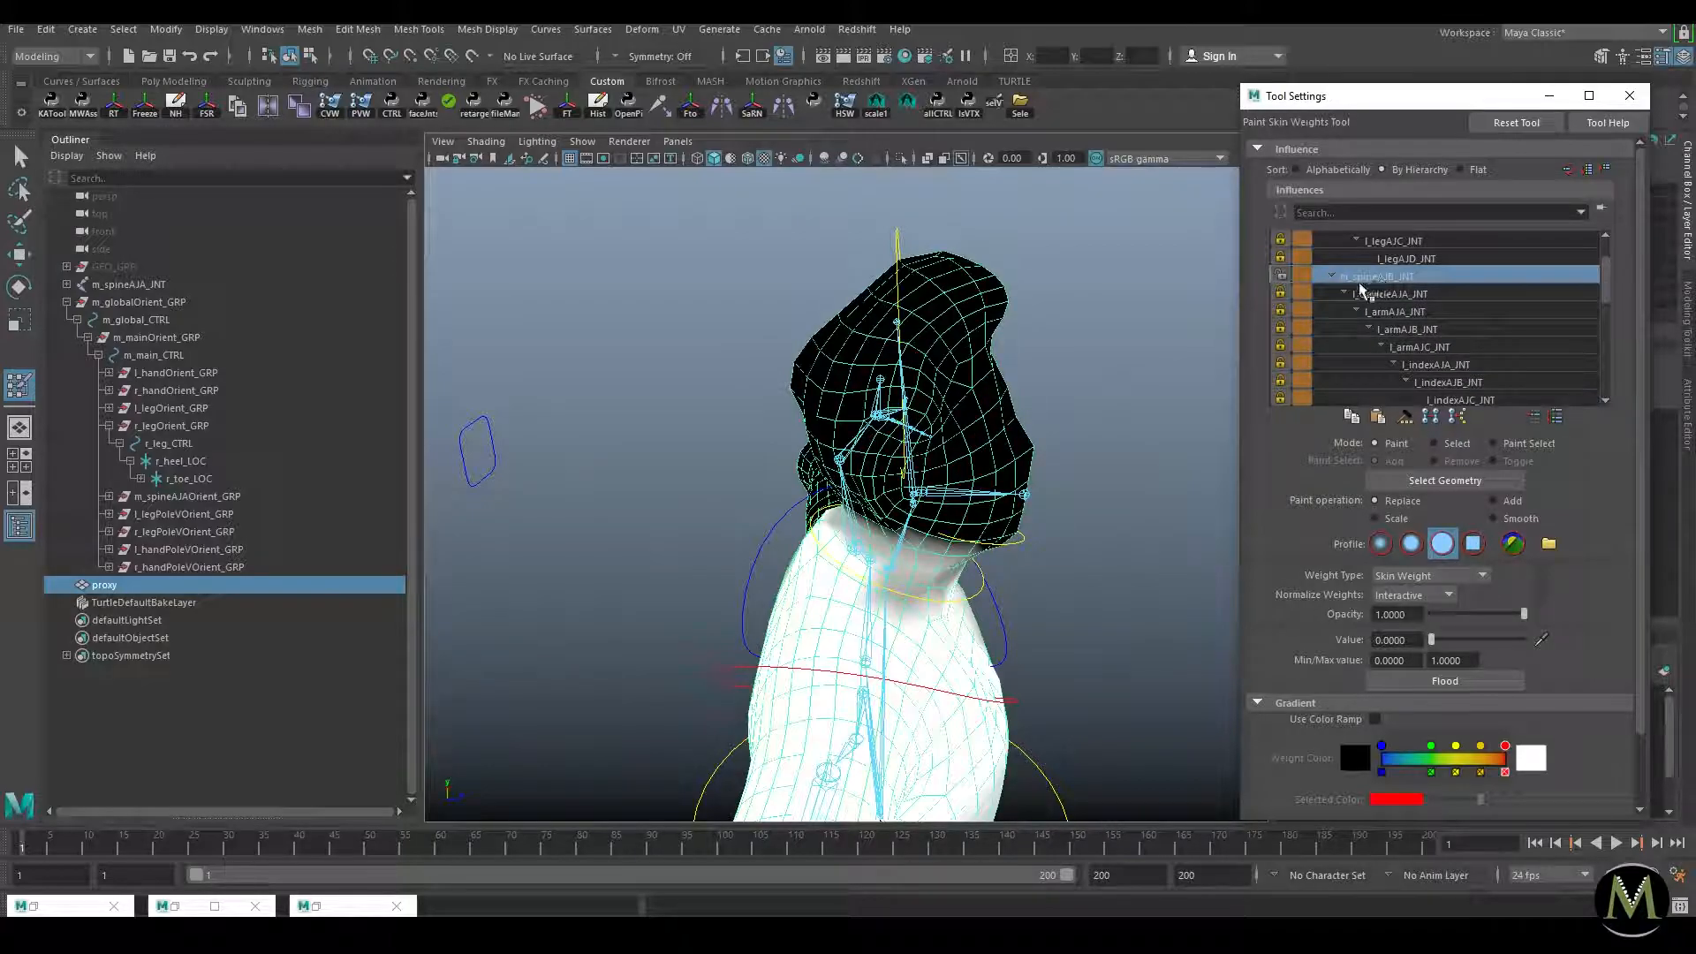
scroll(1413, 301, down, 3)
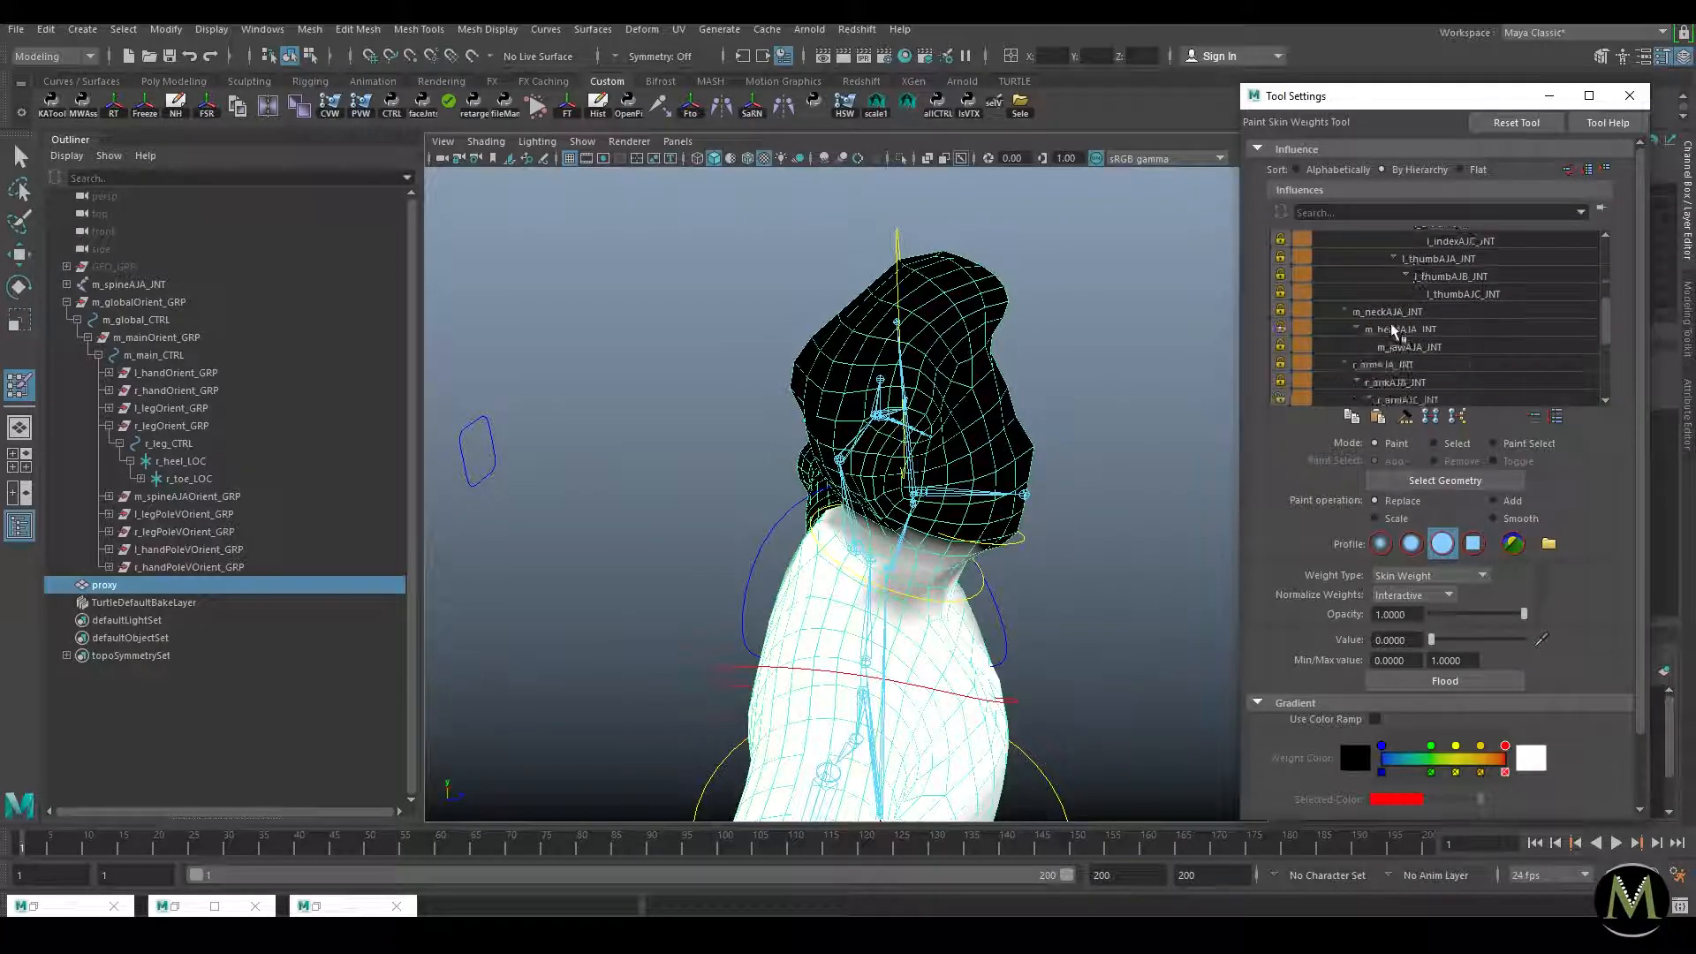
click(1389, 329)
click(1404, 347)
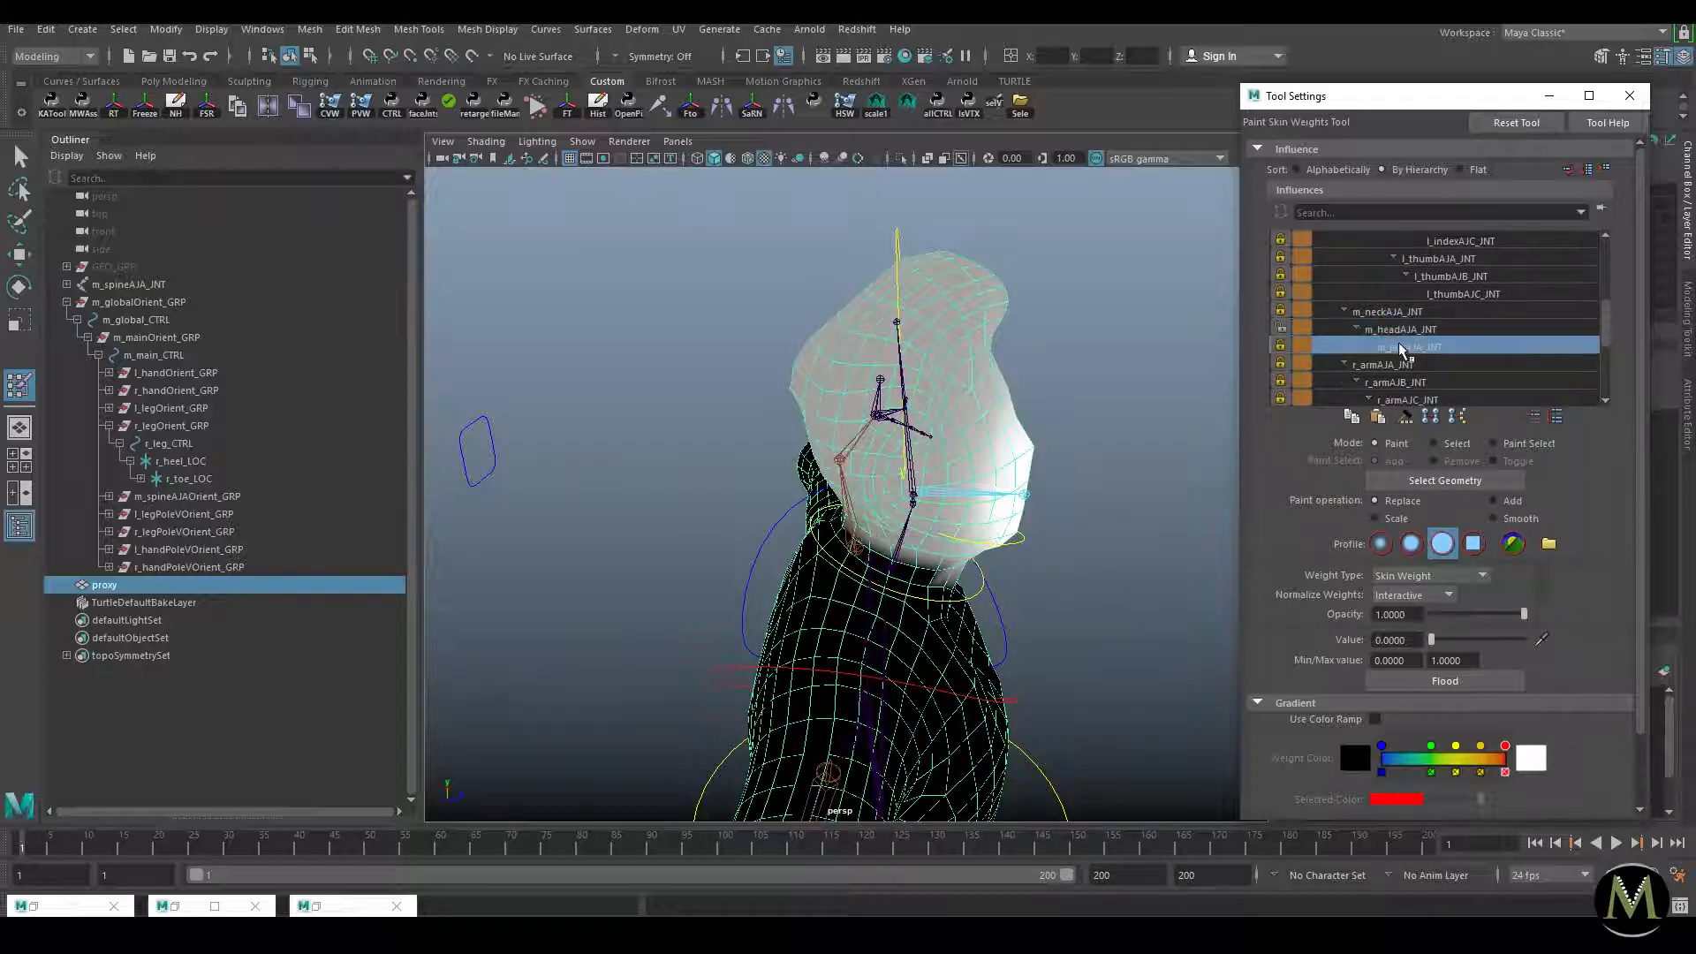
Step: Lock m_spineAJB_JNT and make m_jawAJA_JNT the painting influence again
scroll(1369, 340, up, 5)
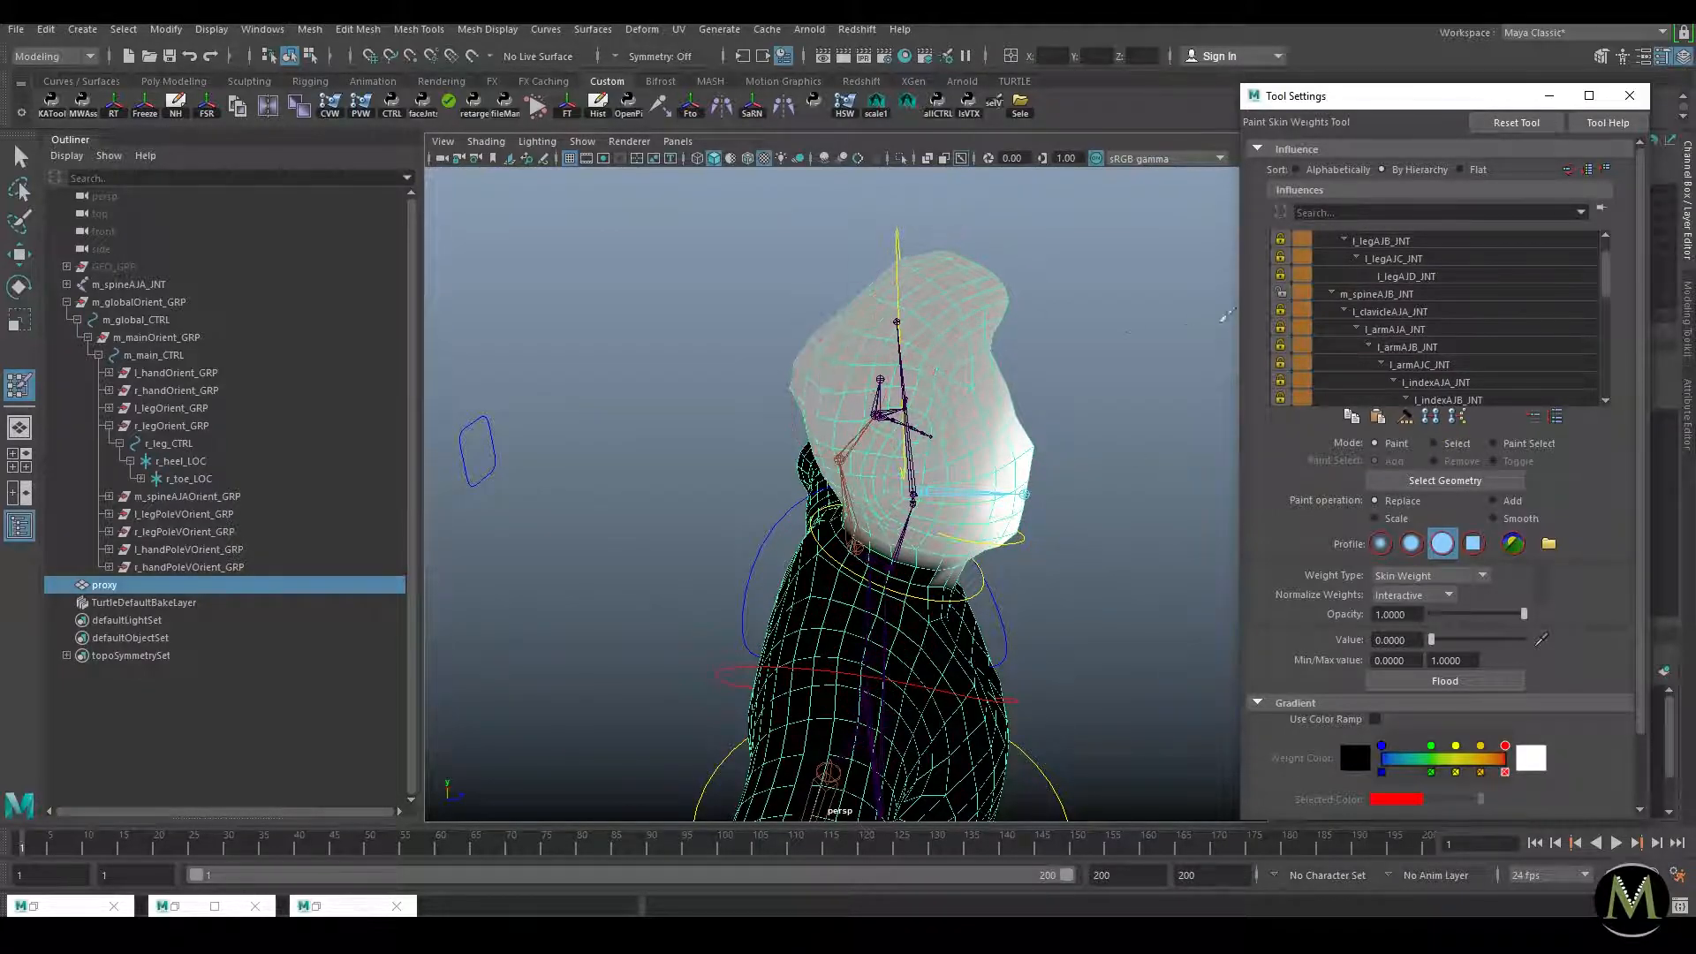
click(1282, 293)
scroll(1334, 313, down, 3)
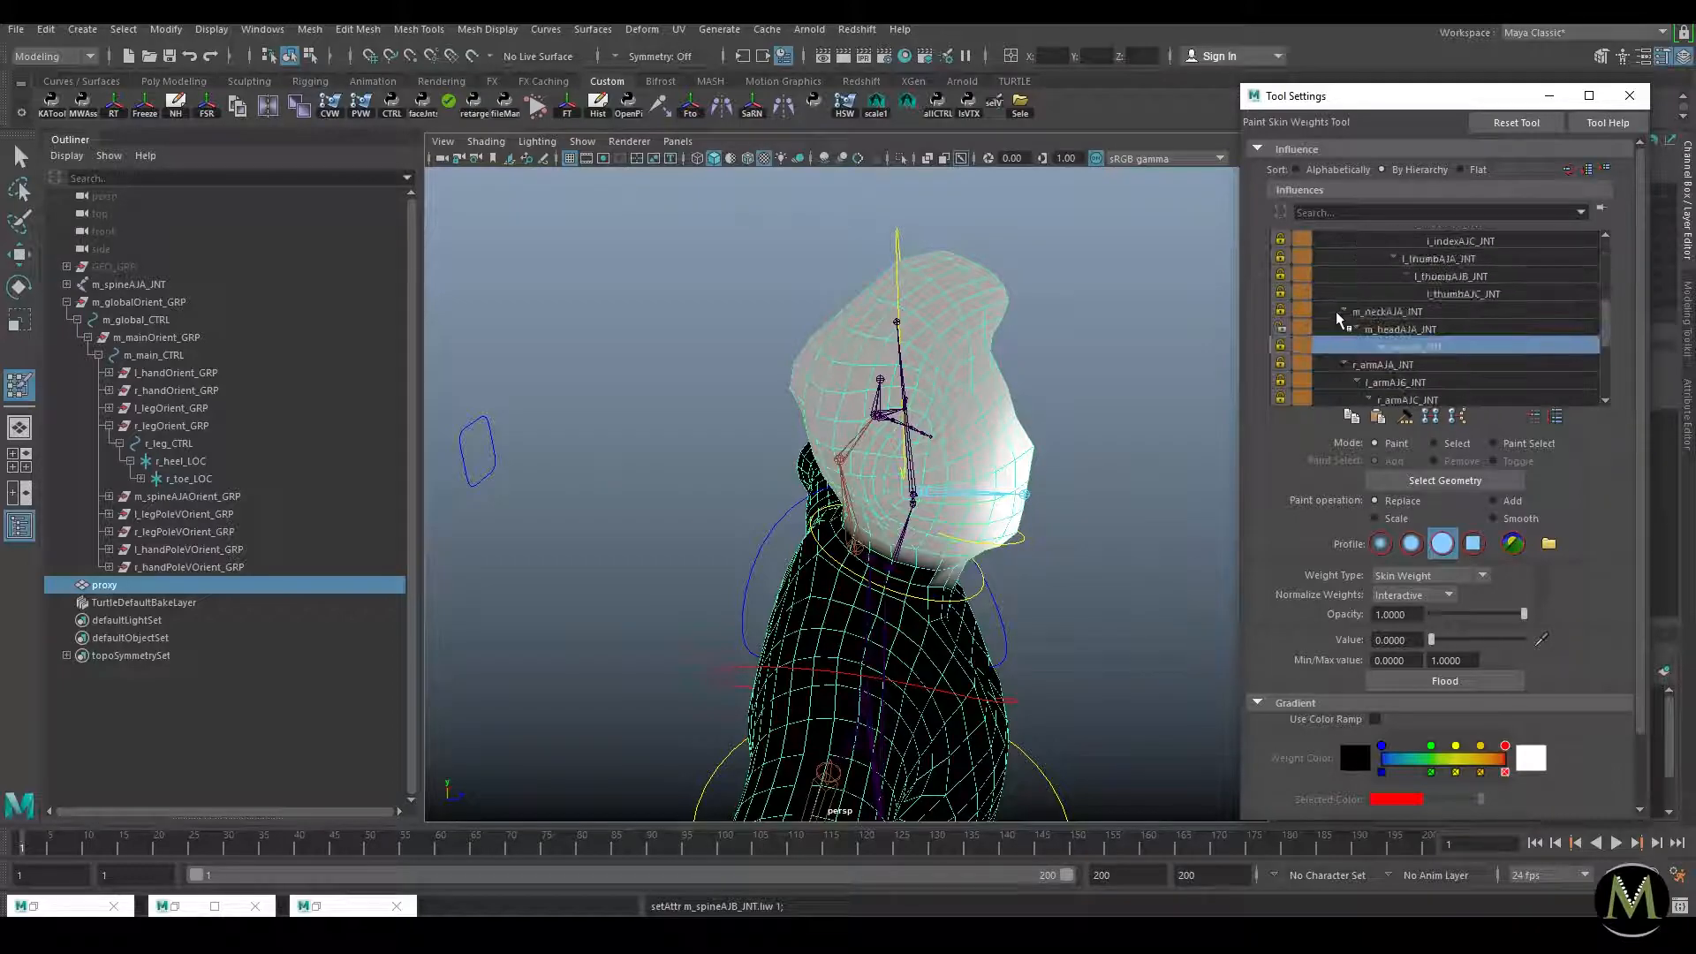
click(1384, 331)
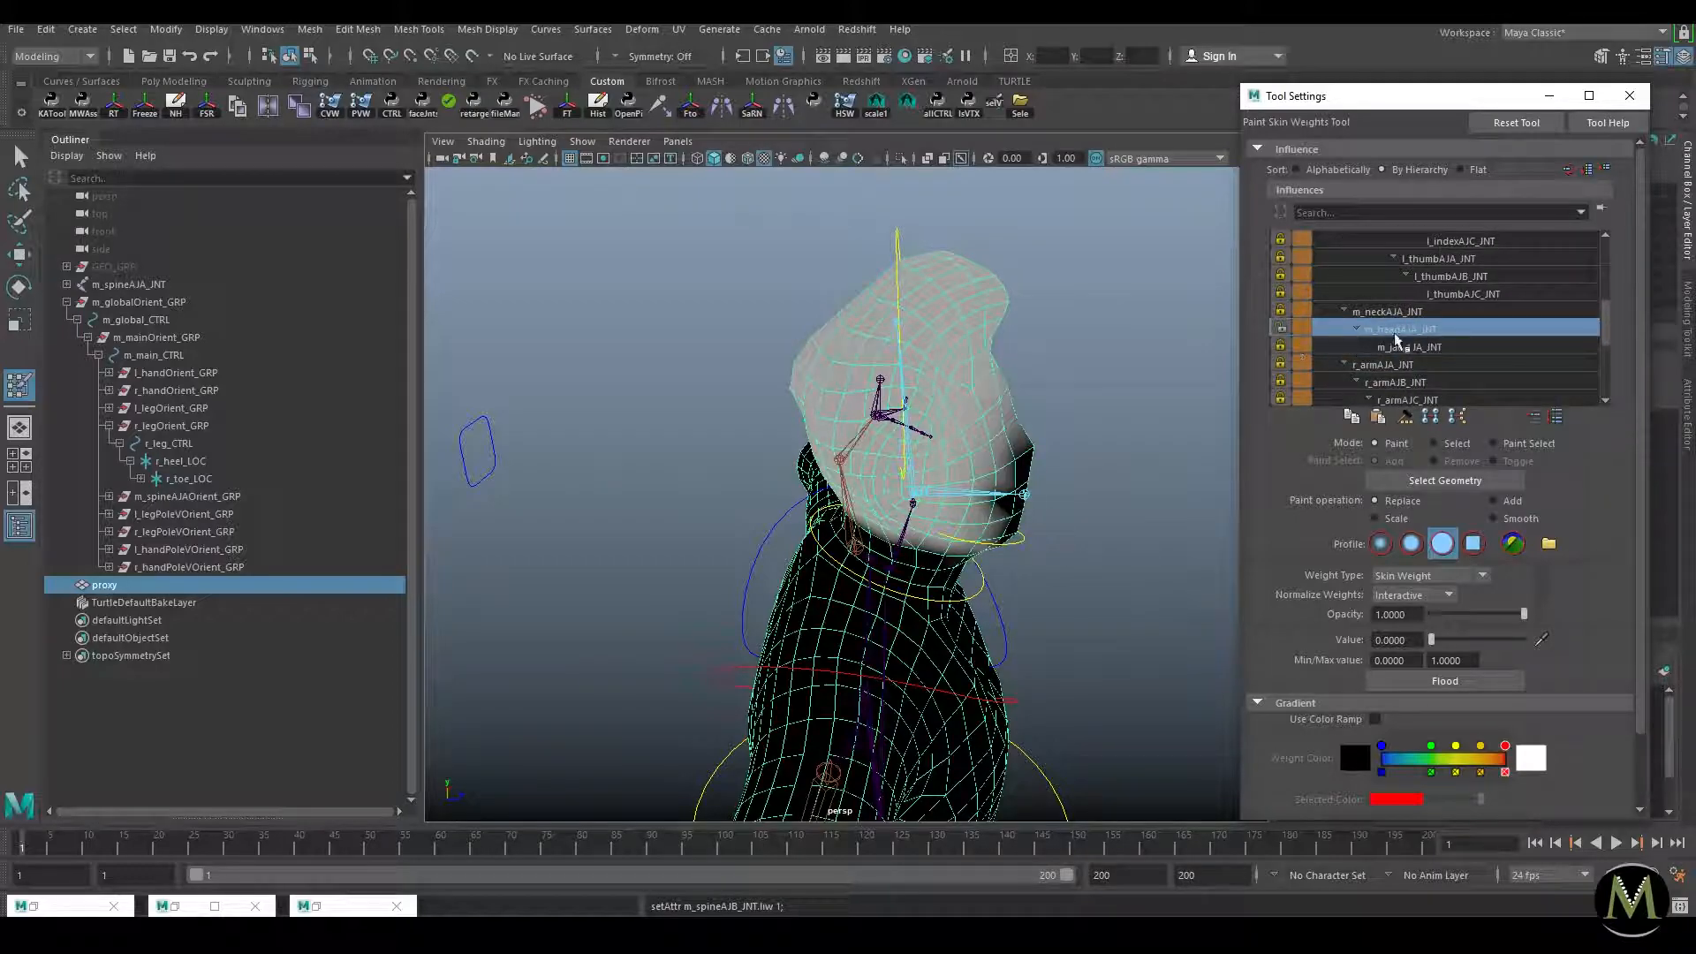
click(1404, 346)
Step: Erase the m_jawAJA_JNT weights from the top and back of the head at value 0
mouse_move(830, 455)
mouse_down()
mouse_move(862, 356)
mouse_move(983, 304)
mouse_move(958, 336)
mouse_up()
alt+drag(848, 304, 981, 291)
drag(875, 309, 827, 439)
alt+drag(910, 397, 842, 436)
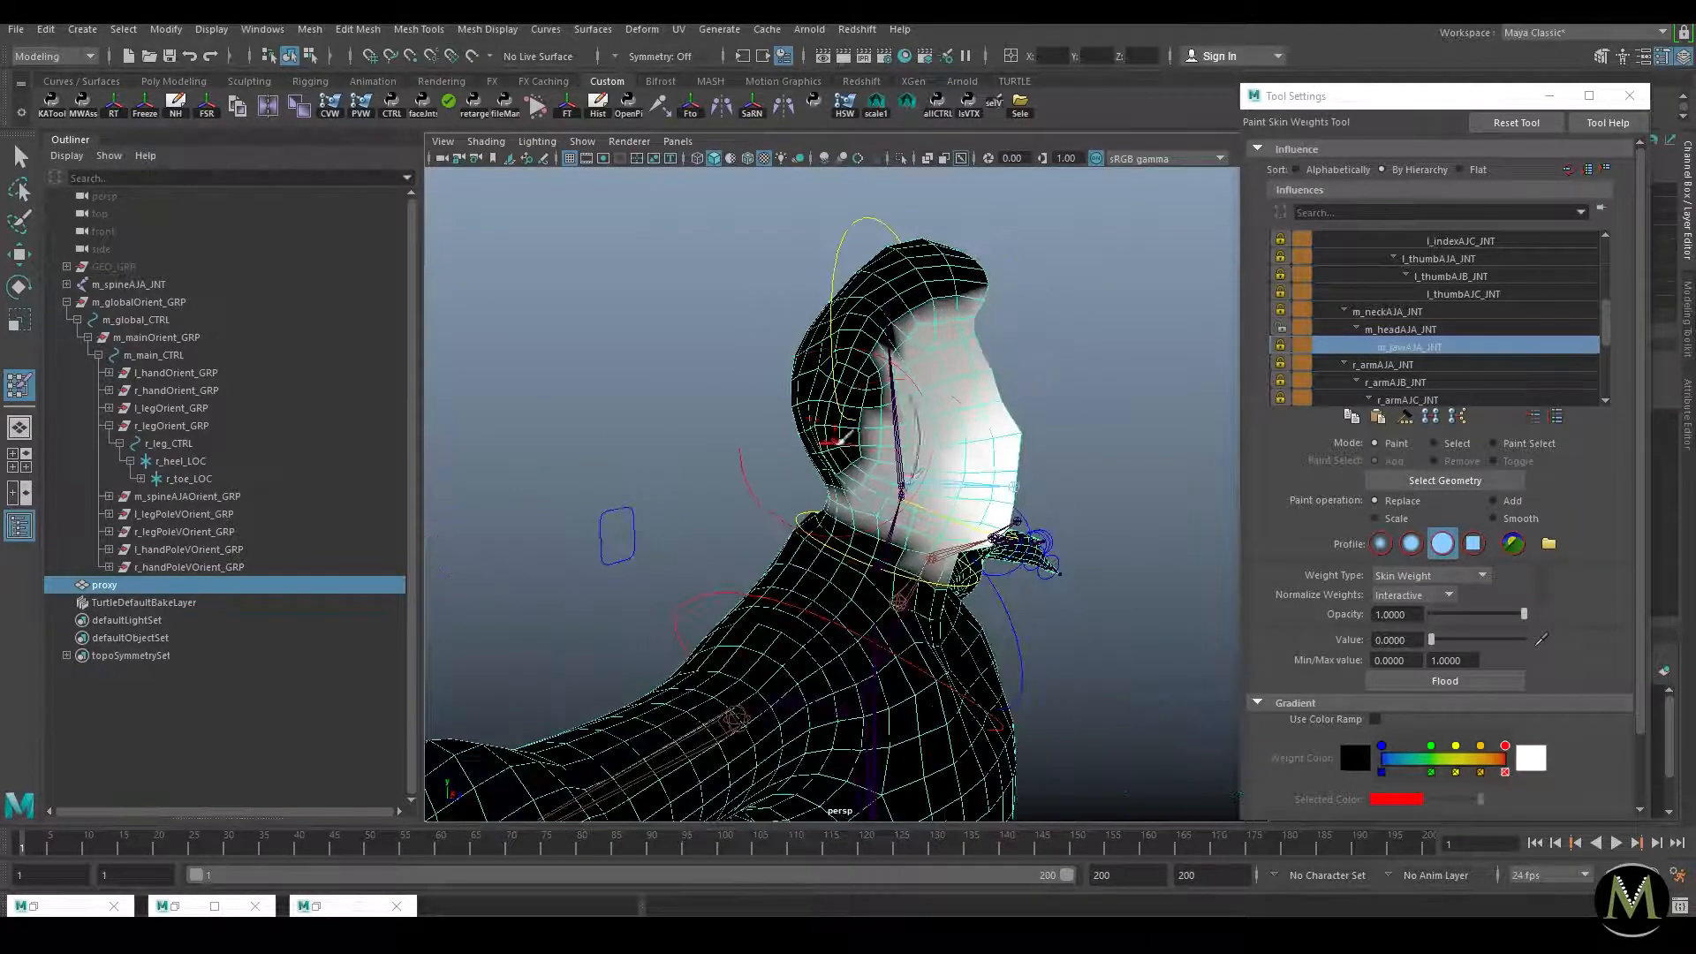
Step: Rotate the jaw control downward to test the jaw weights, and resume weight painting on the proxy mesh
key(w)
click(946, 515)
key(e)
drag(973, 439, 982, 479)
key(w)
click(997, 446)
key(y)
Step: Erase the remaining m_jawAJA_JNT weights from the forehead and upper face on both sides, and check the unselected head
drag(977, 331, 998, 342)
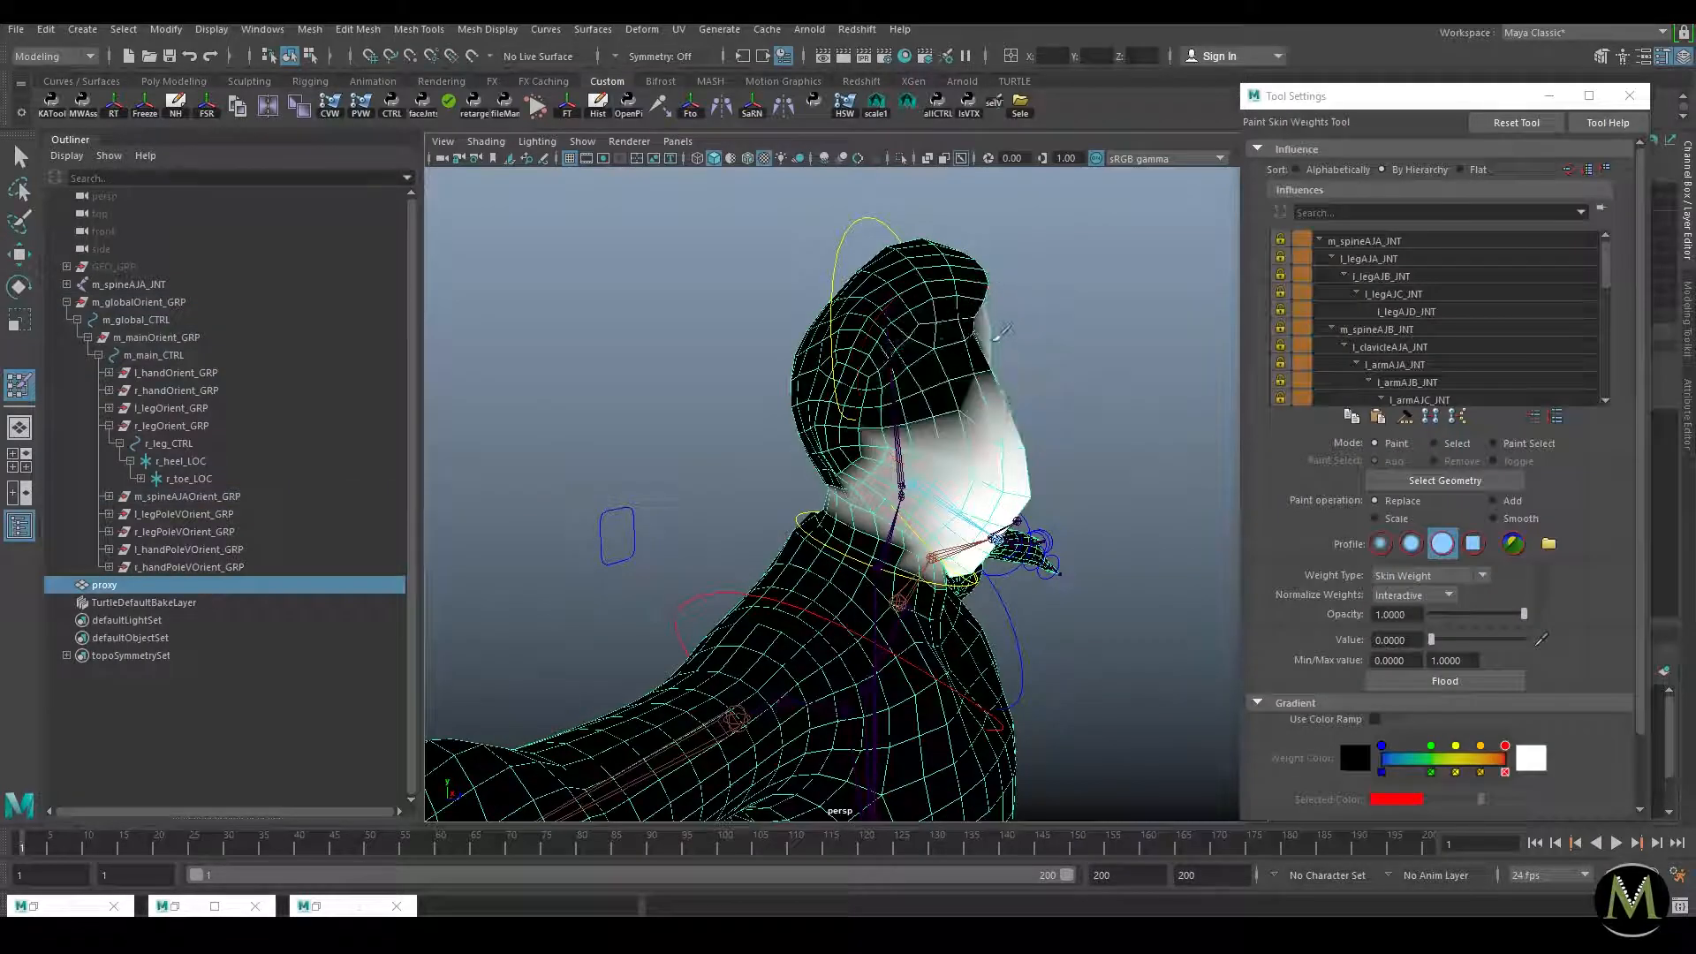
mouse_move(1104, 311)
alt+mouse_down()
mouse_move(826, 309)
mouse_move(723, 334)
mouse_move(724, 388)
mouse_move(755, 368)
alt+mouse_up()
alt+drag(913, 380, 849, 381)
mouse_move(826, 401)
mouse_down()
mouse_move(683, 386)
mouse_move(1014, 400)
mouse_move(844, 489)
mouse_move(795, 446)
mouse_move(840, 468)
mouse_move(872, 460)
mouse_up()
mouse_move(766, 406)
alt+mouse_down()
mouse_move(919, 397)
mouse_move(902, 393)
alt+mouse_up()
key(w)
click(1151, 380)
scroll(889, 458, down, 3)
alt+drag(889, 459, 950, 465)
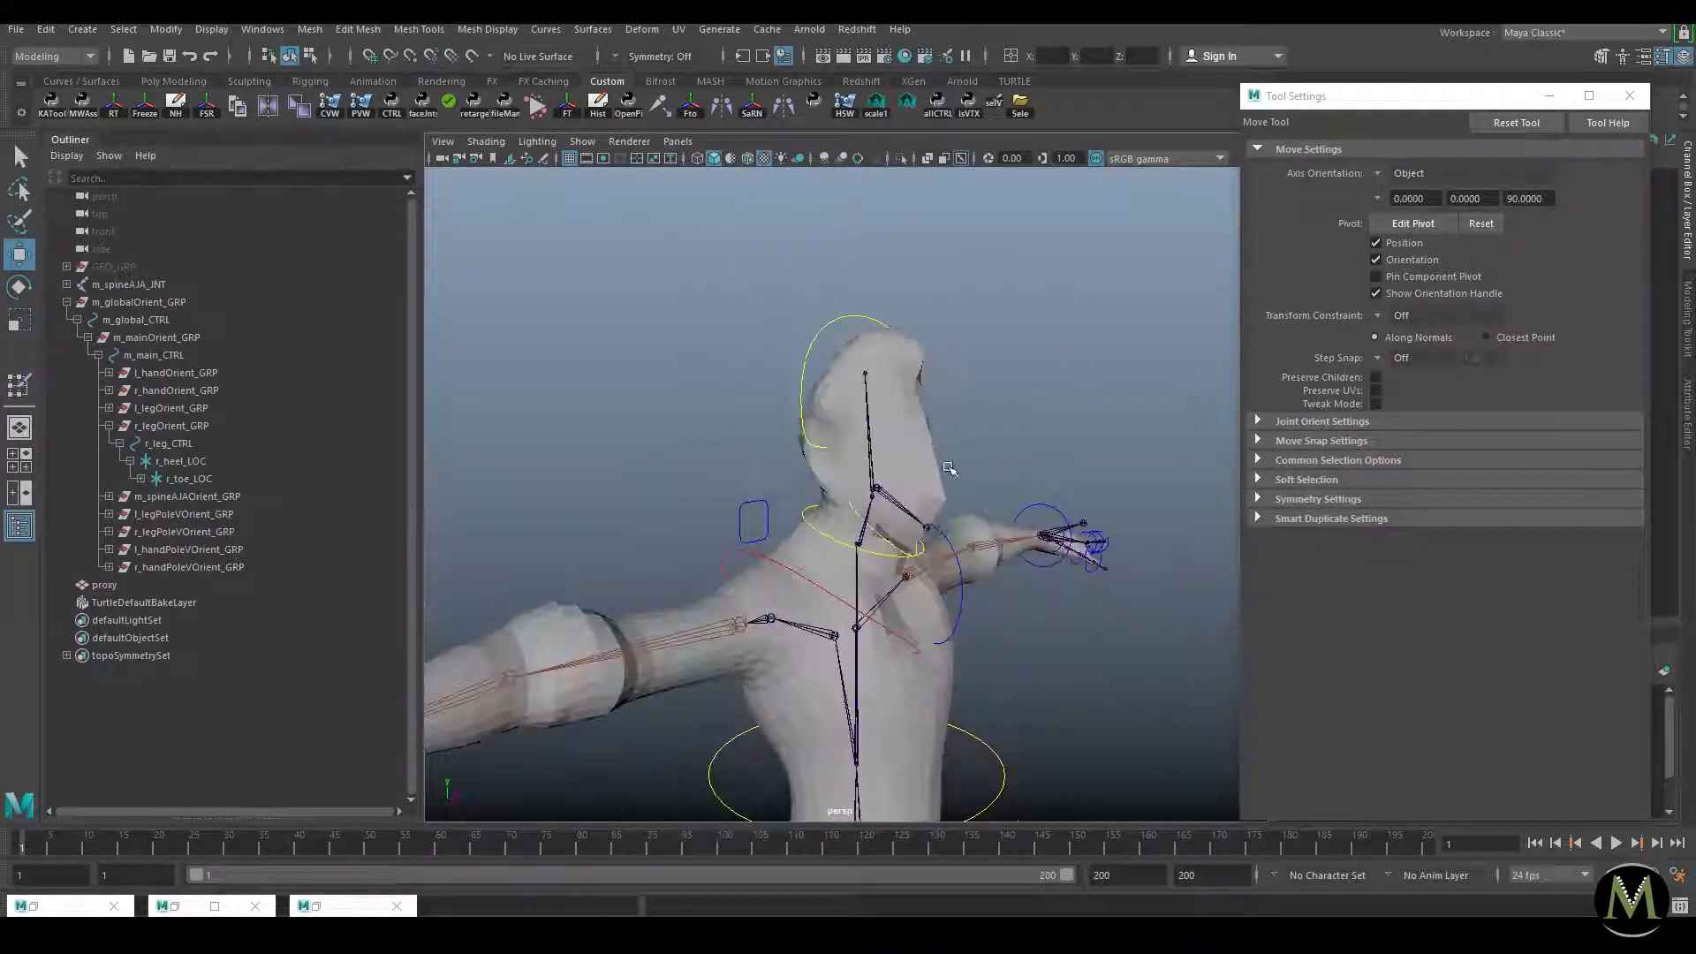
Step: Select all rig controls by name with the wildcard *CTRL, and return the input mode to Absolute transform
click(1011, 56)
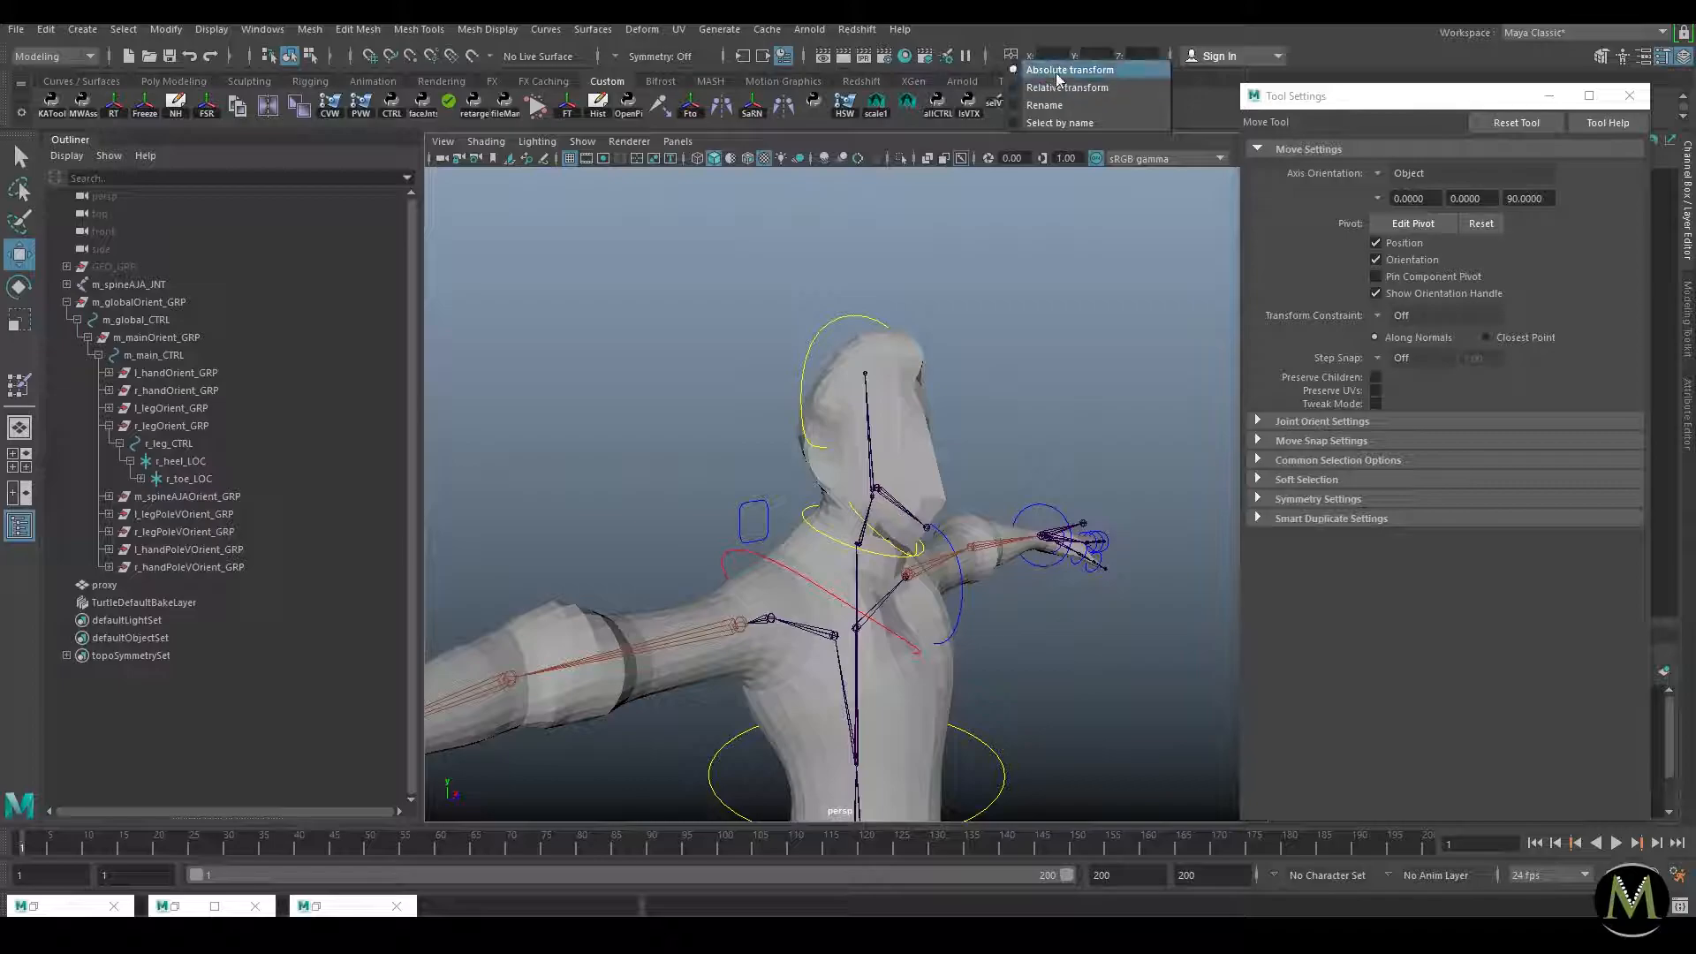
click(1059, 123)
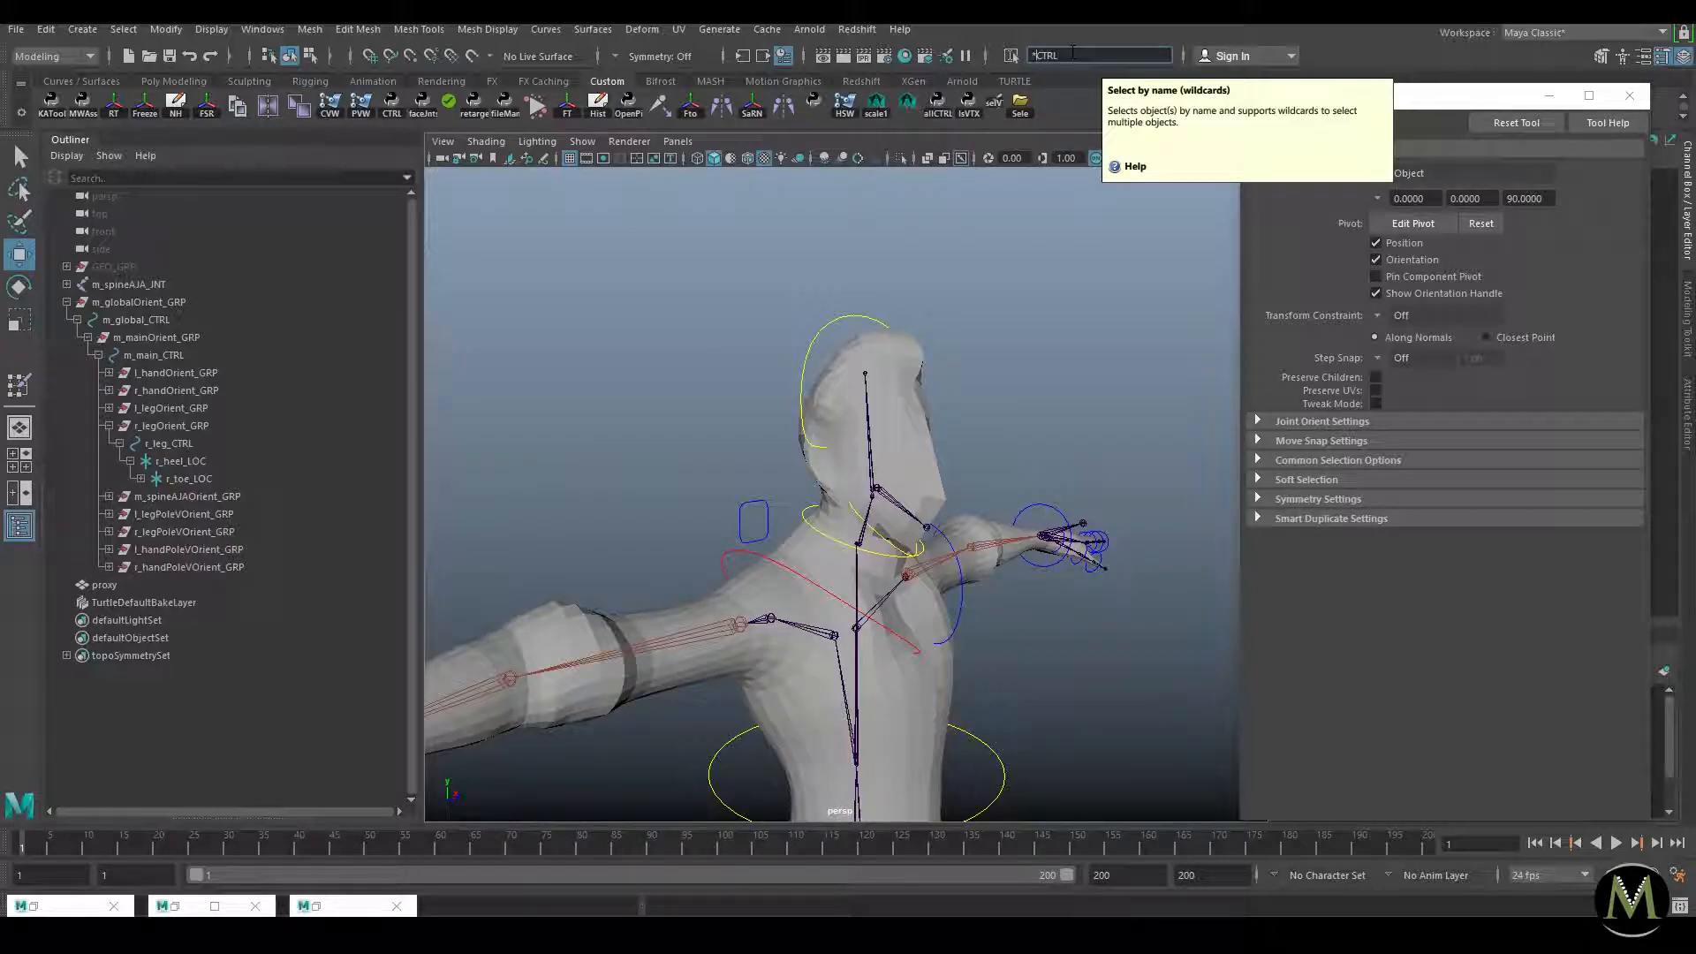
key(Return)
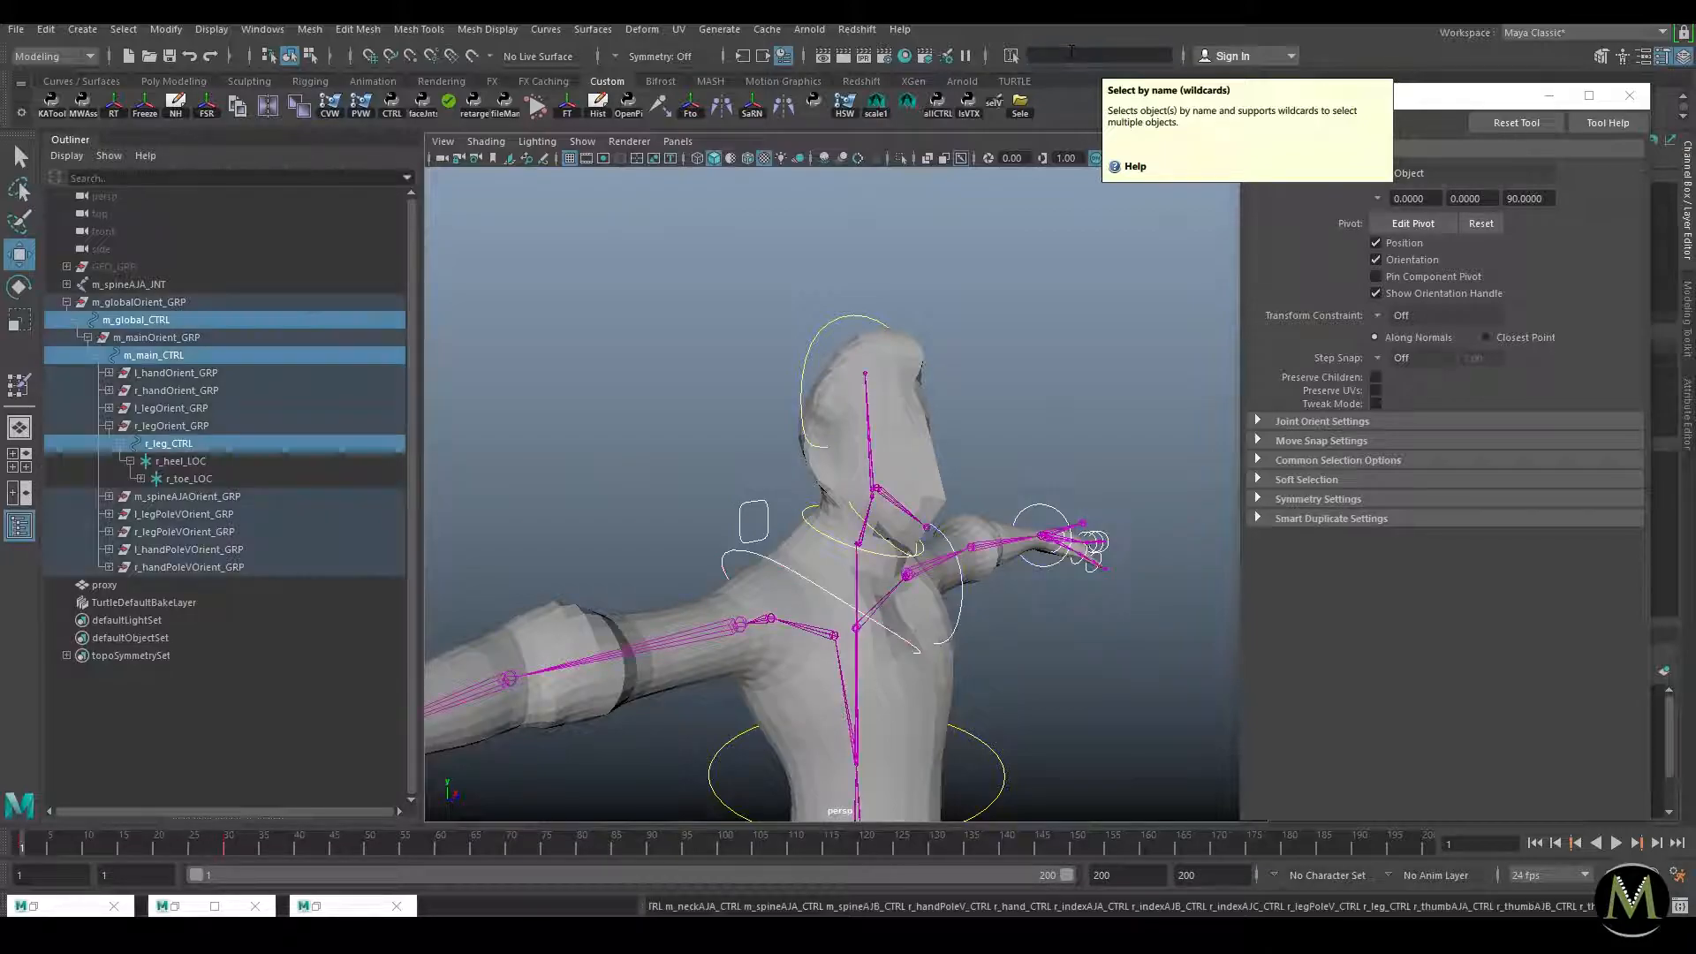
click(1012, 58)
click(1083, 61)
click(1012, 56)
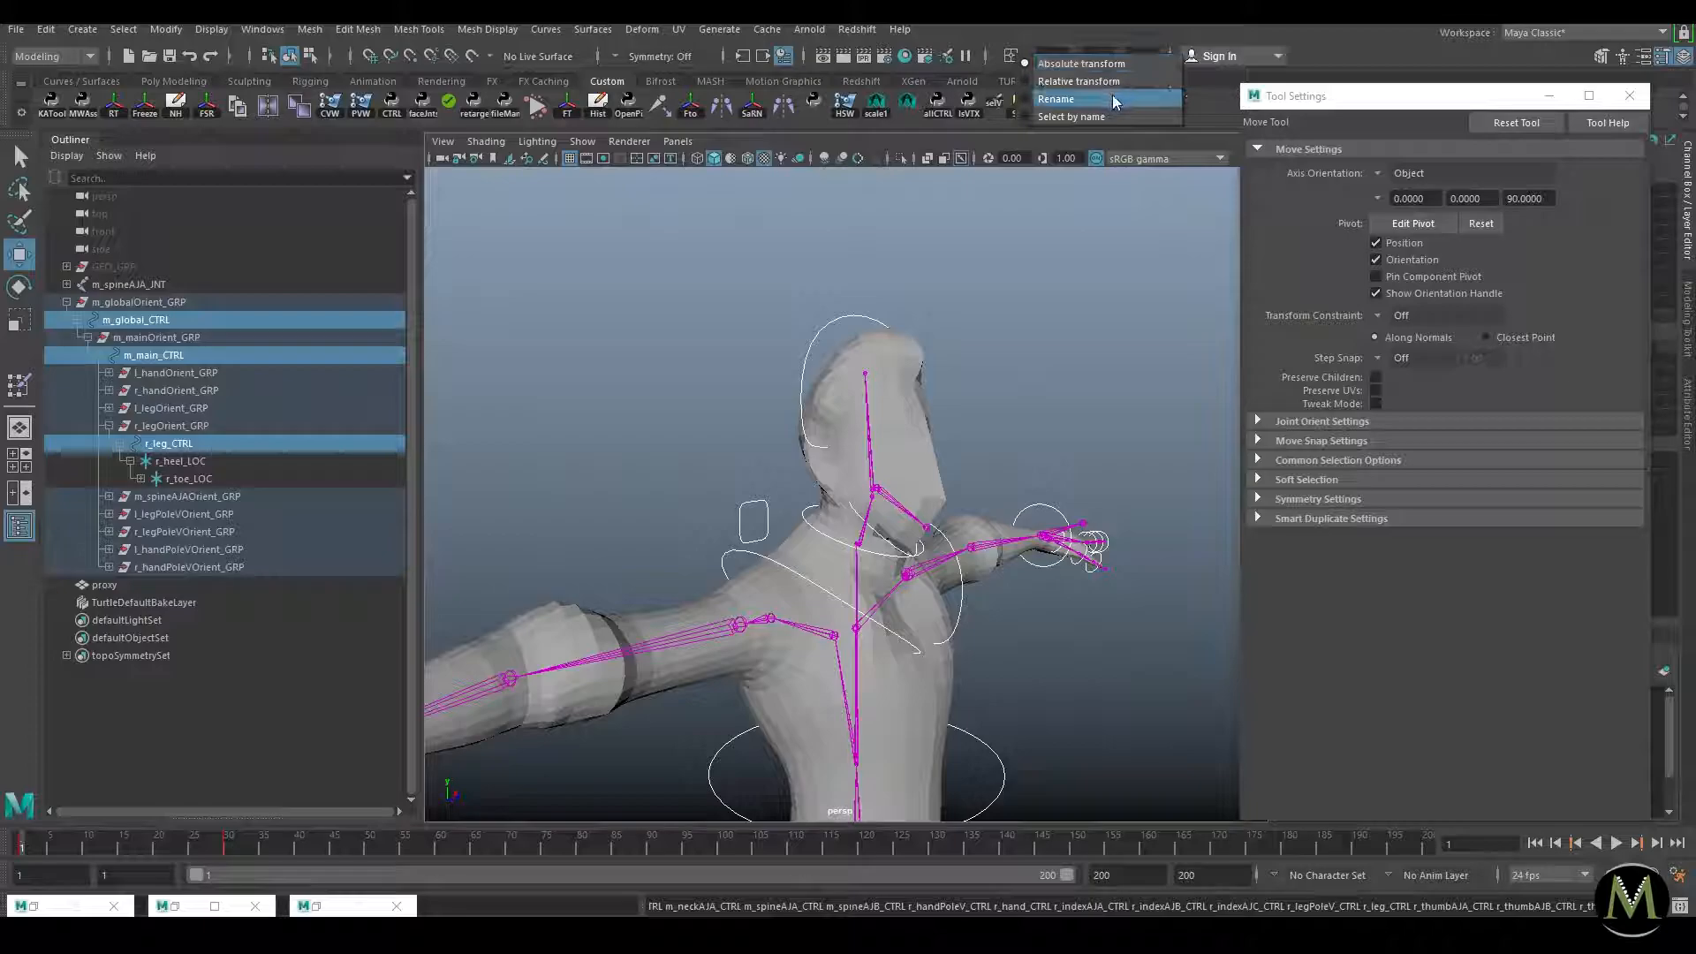
Step: Close the tool settings, reset translation and rotation of all selected controls to 0, and clear the selection
click(1597, 97)
click(1630, 95)
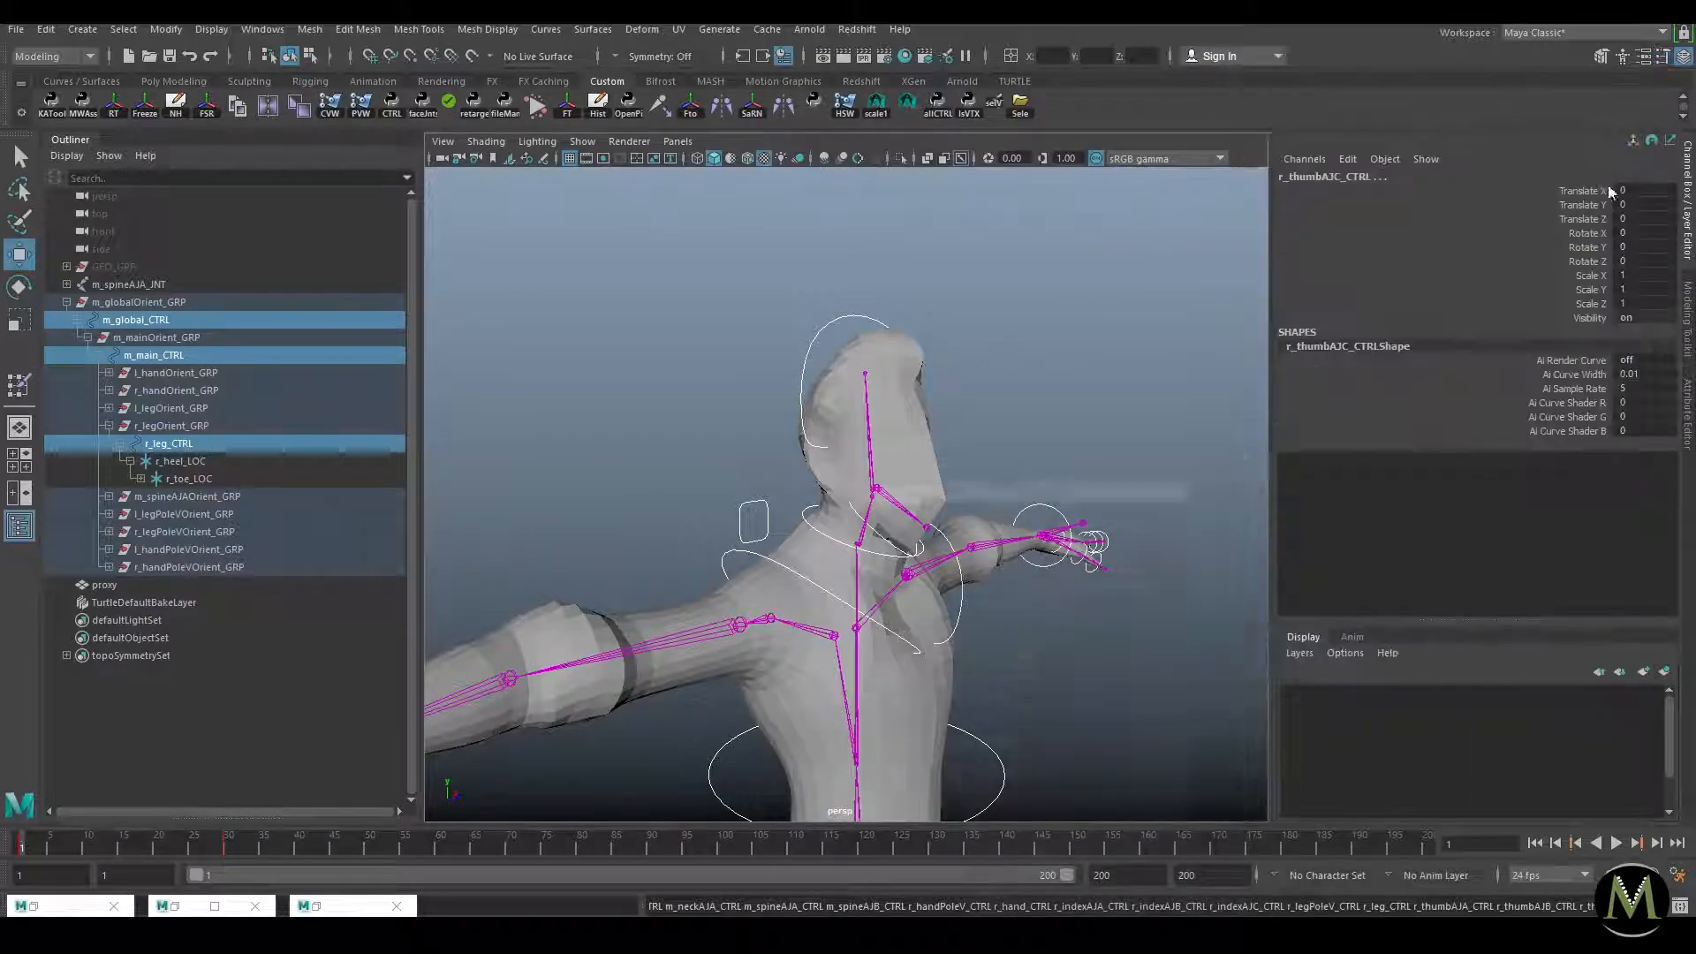
drag(1640, 256, 1648, 263)
key(Return)
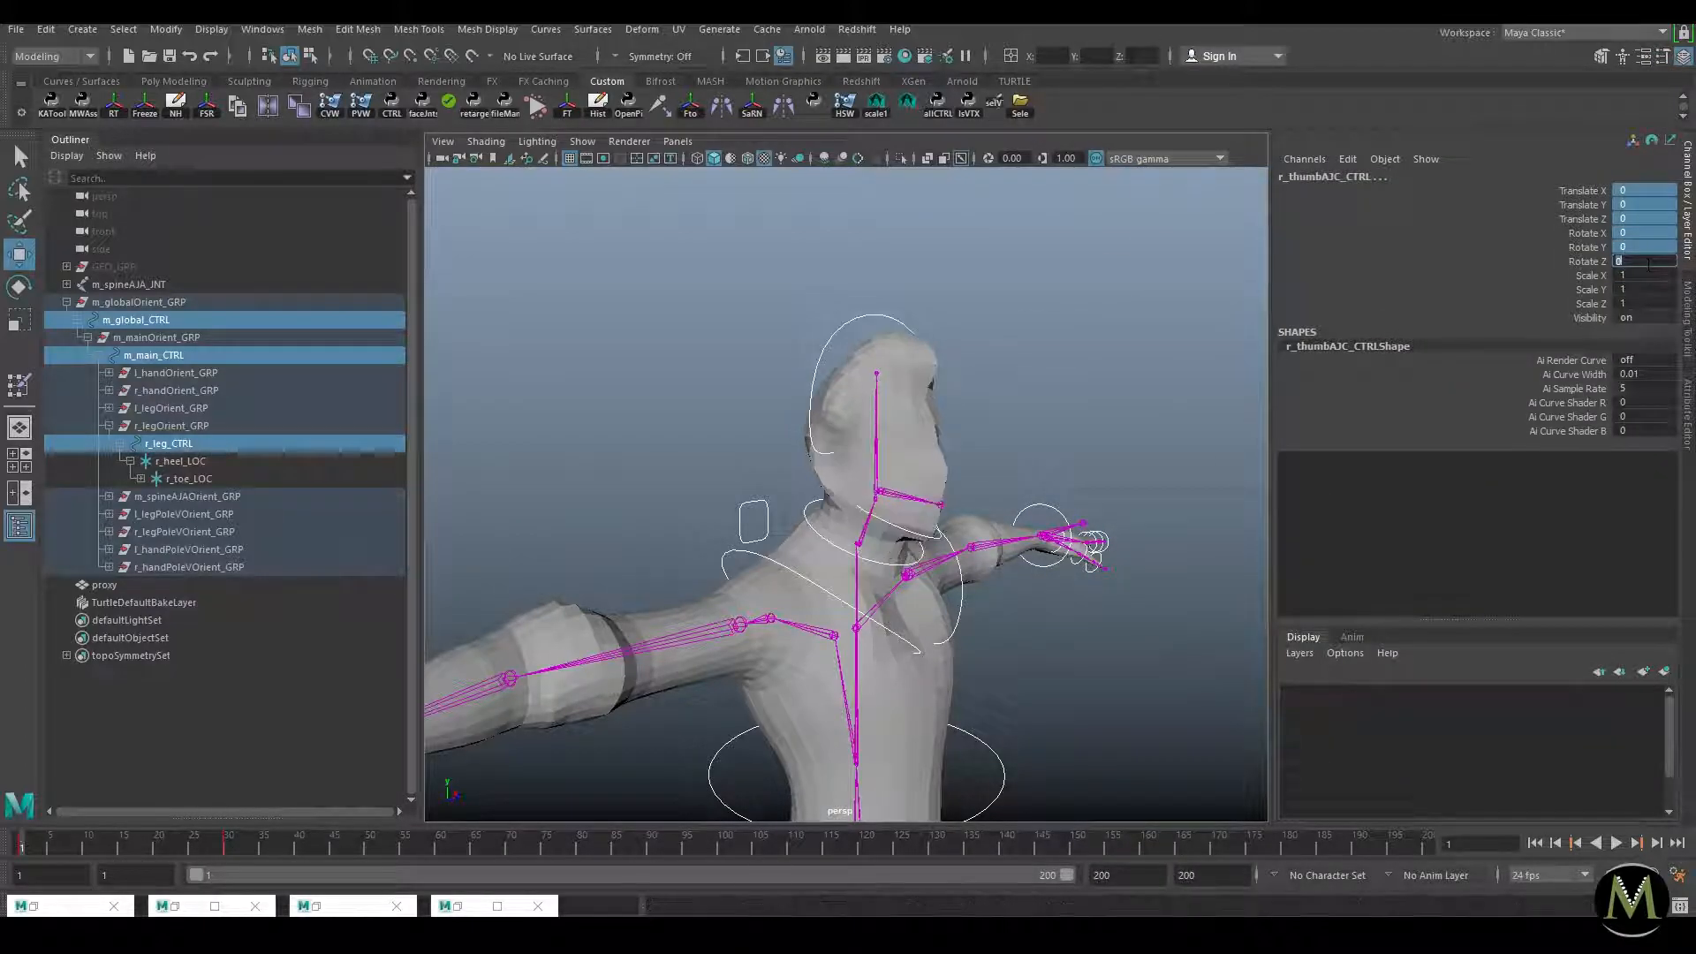
click(1049, 382)
alt+right_drag(1022, 462, 865, 462)
alt+drag(866, 462, 772, 495)
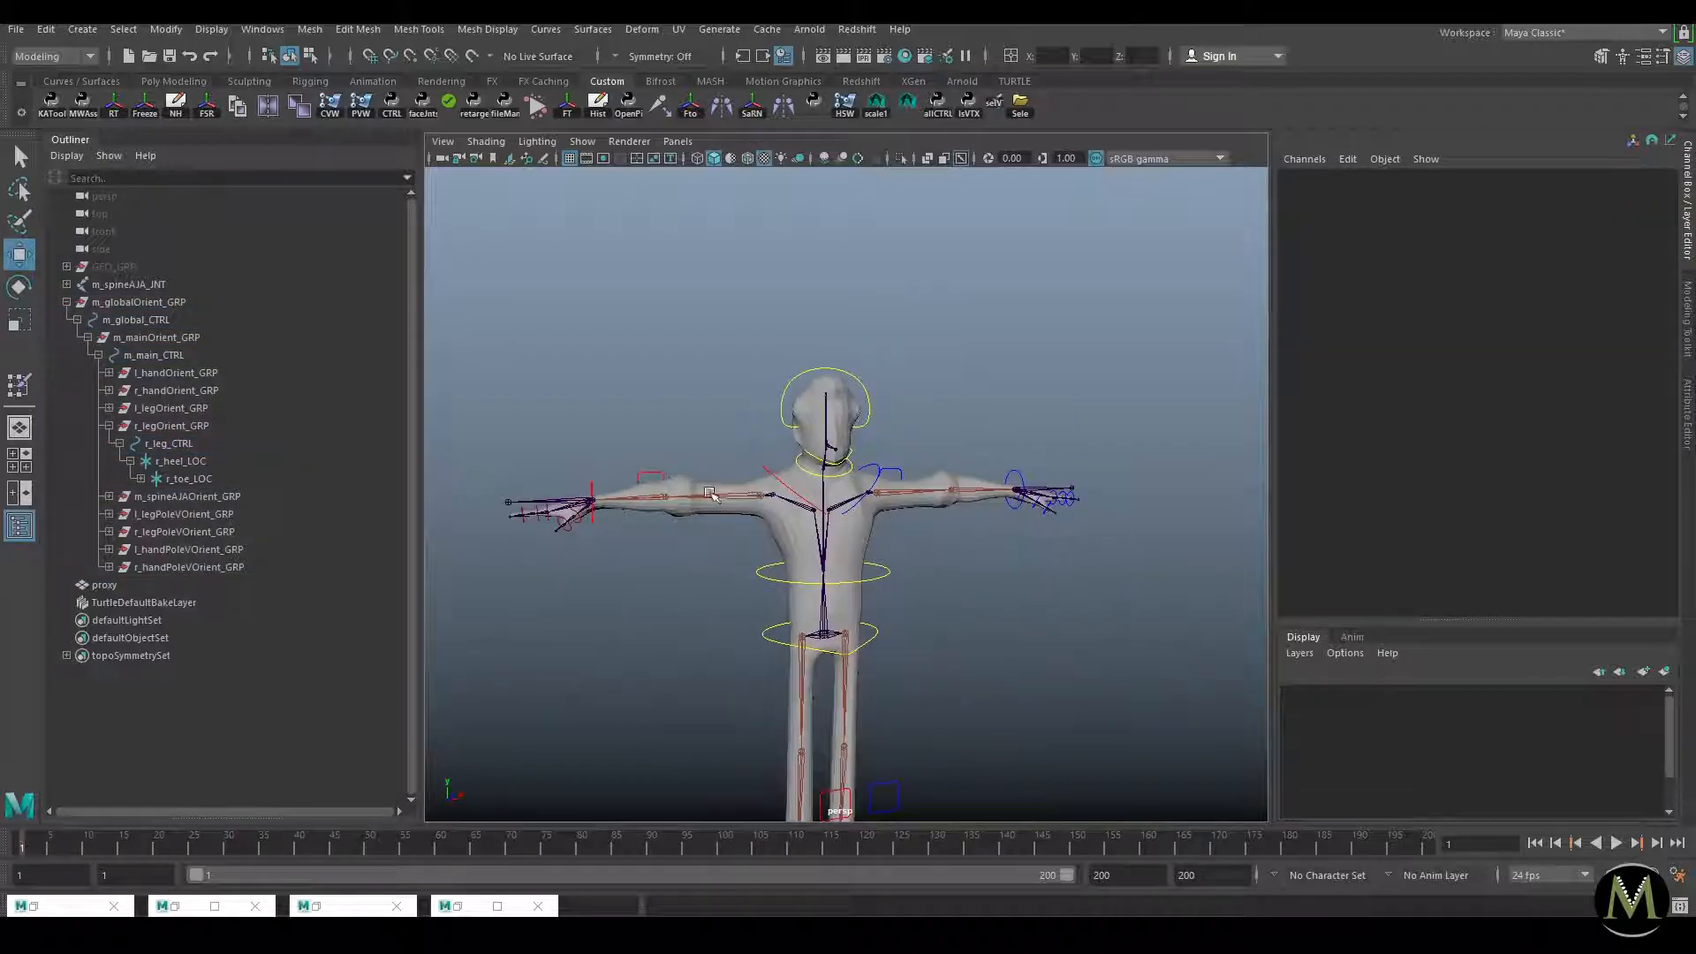
alt+drag(776, 393, 710, 406)
alt+middle_drag(917, 649, 914, 537)
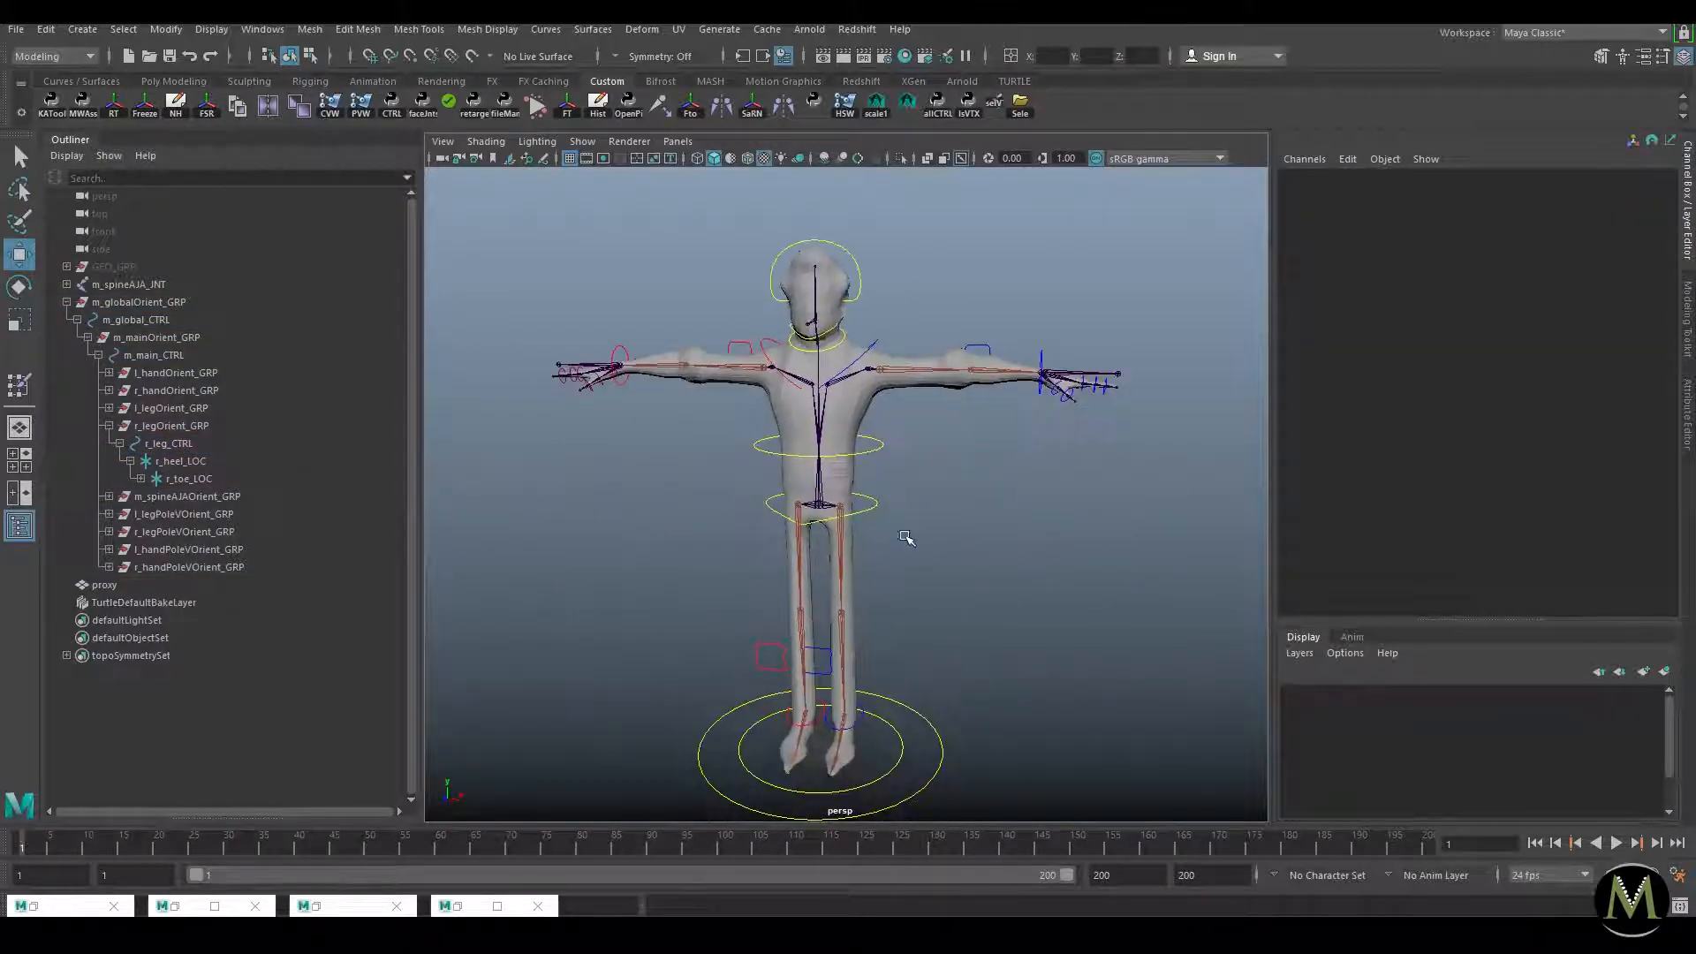
Step: Test the hip deformation by moving the hip control down, and undo the move
click(873, 515)
drag(820, 506, 799, 556)
key(ctrl+z)
Step: Start weight painting on the proxy mesh with l_legAJA_JNT as the influence
alt+right_drag(889, 580, 1044, 593)
click(848, 496)
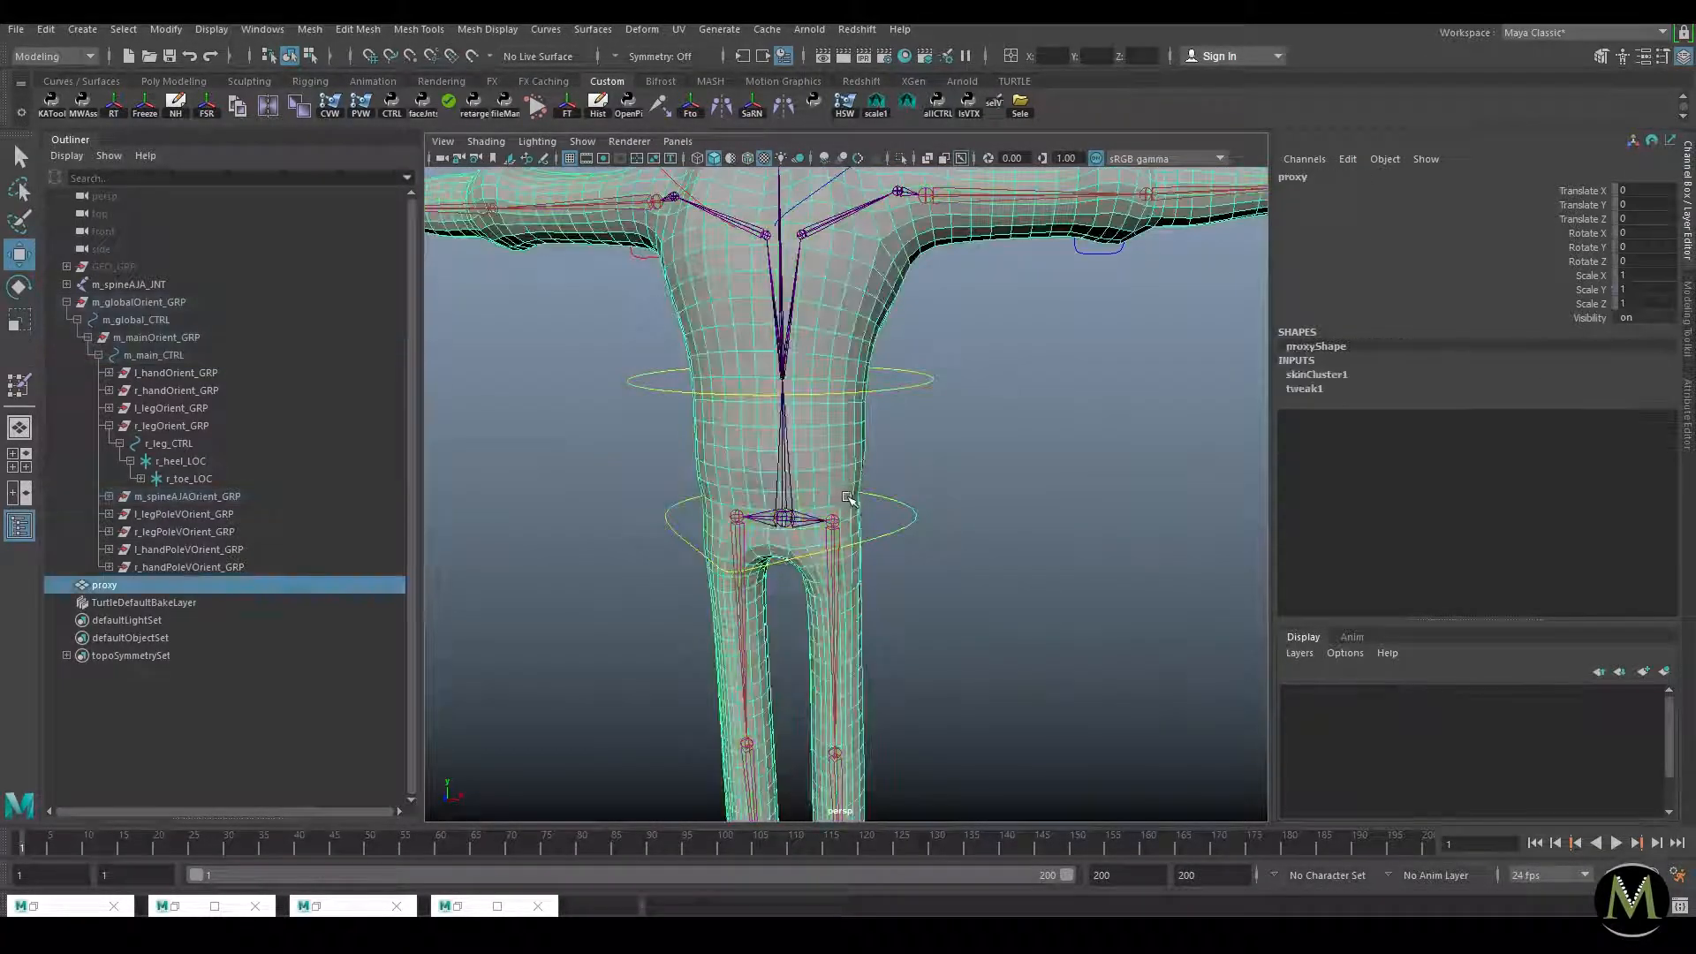
right_drag(833, 520, 840, 501)
alt+middle_drag(840, 501, 865, 469)
alt+right_drag(865, 470, 983, 594)
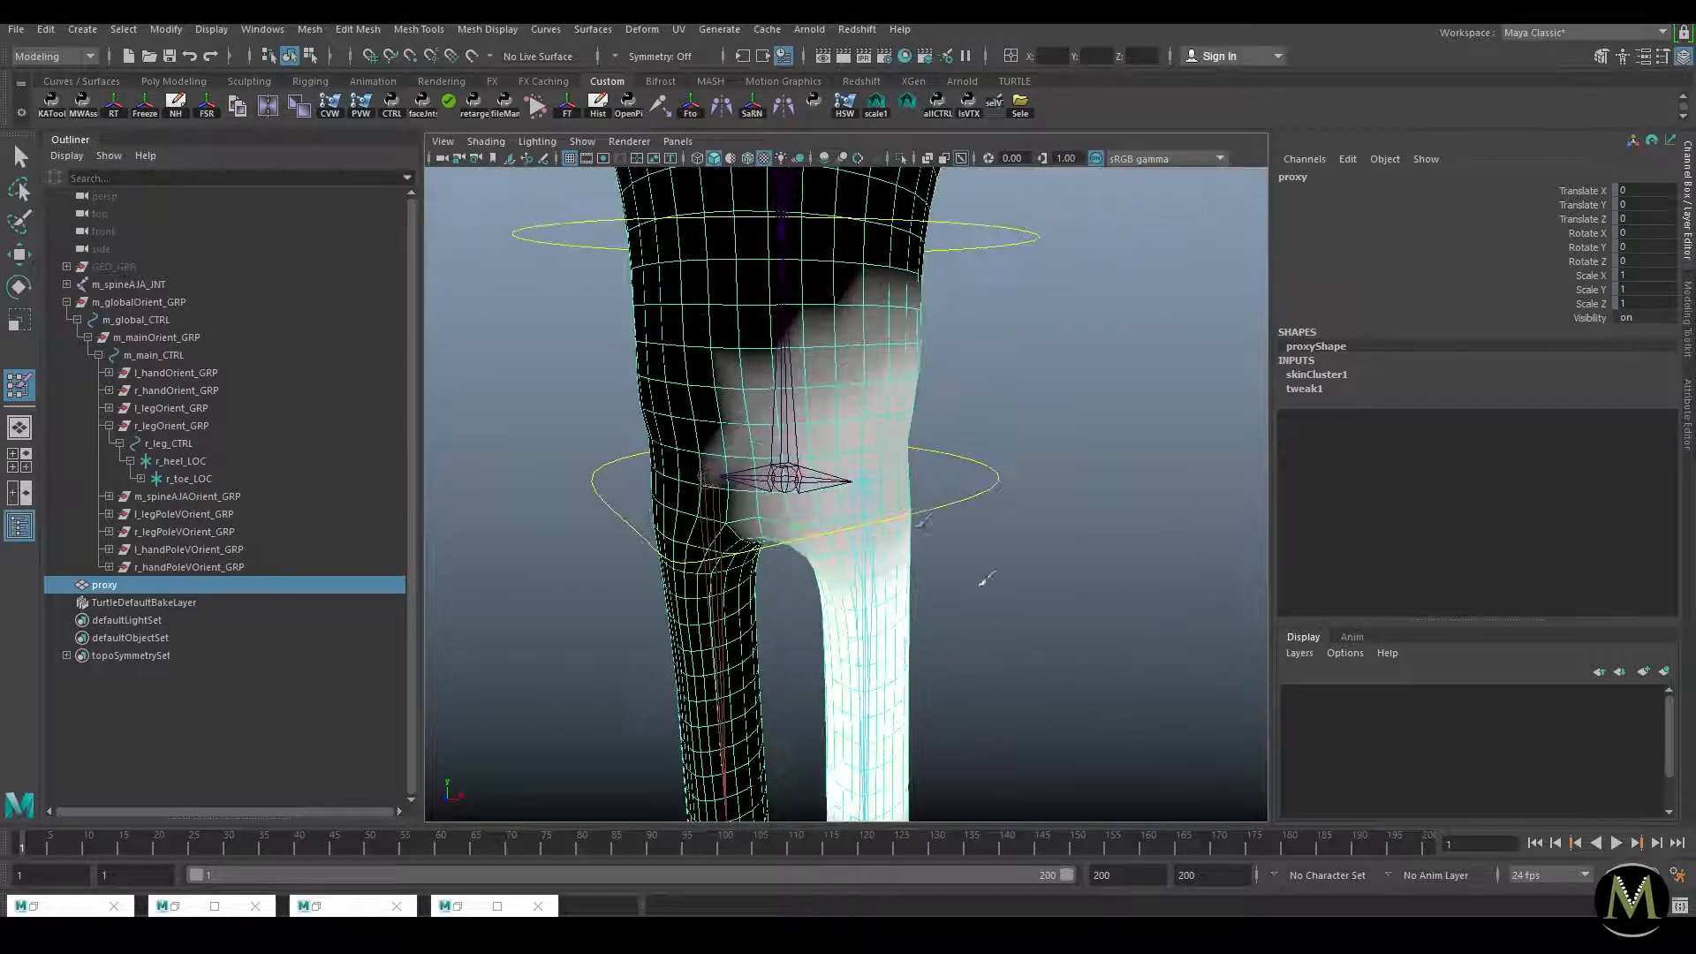
alt+right_drag(1064, 462, 872, 463)
Step: Leave weight painting and lower the hip control so the legs bend for checking the hip weights
key(w)
click(924, 497)
alt+drag(954, 523, 821, 530)
drag(910, 500, 928, 589)
key(ctrl+z)
drag(892, 414, 915, 597)
Step: Resume weight painting on the bent proxy mesh, choose m_spineAJA_JNT as the influence and open the tool settings
click(939, 665)
key(y)
alt+middle_drag(957, 668, 961, 578)
alt+right_drag(961, 579, 998, 591)
alt+drag(985, 576, 1055, 570)
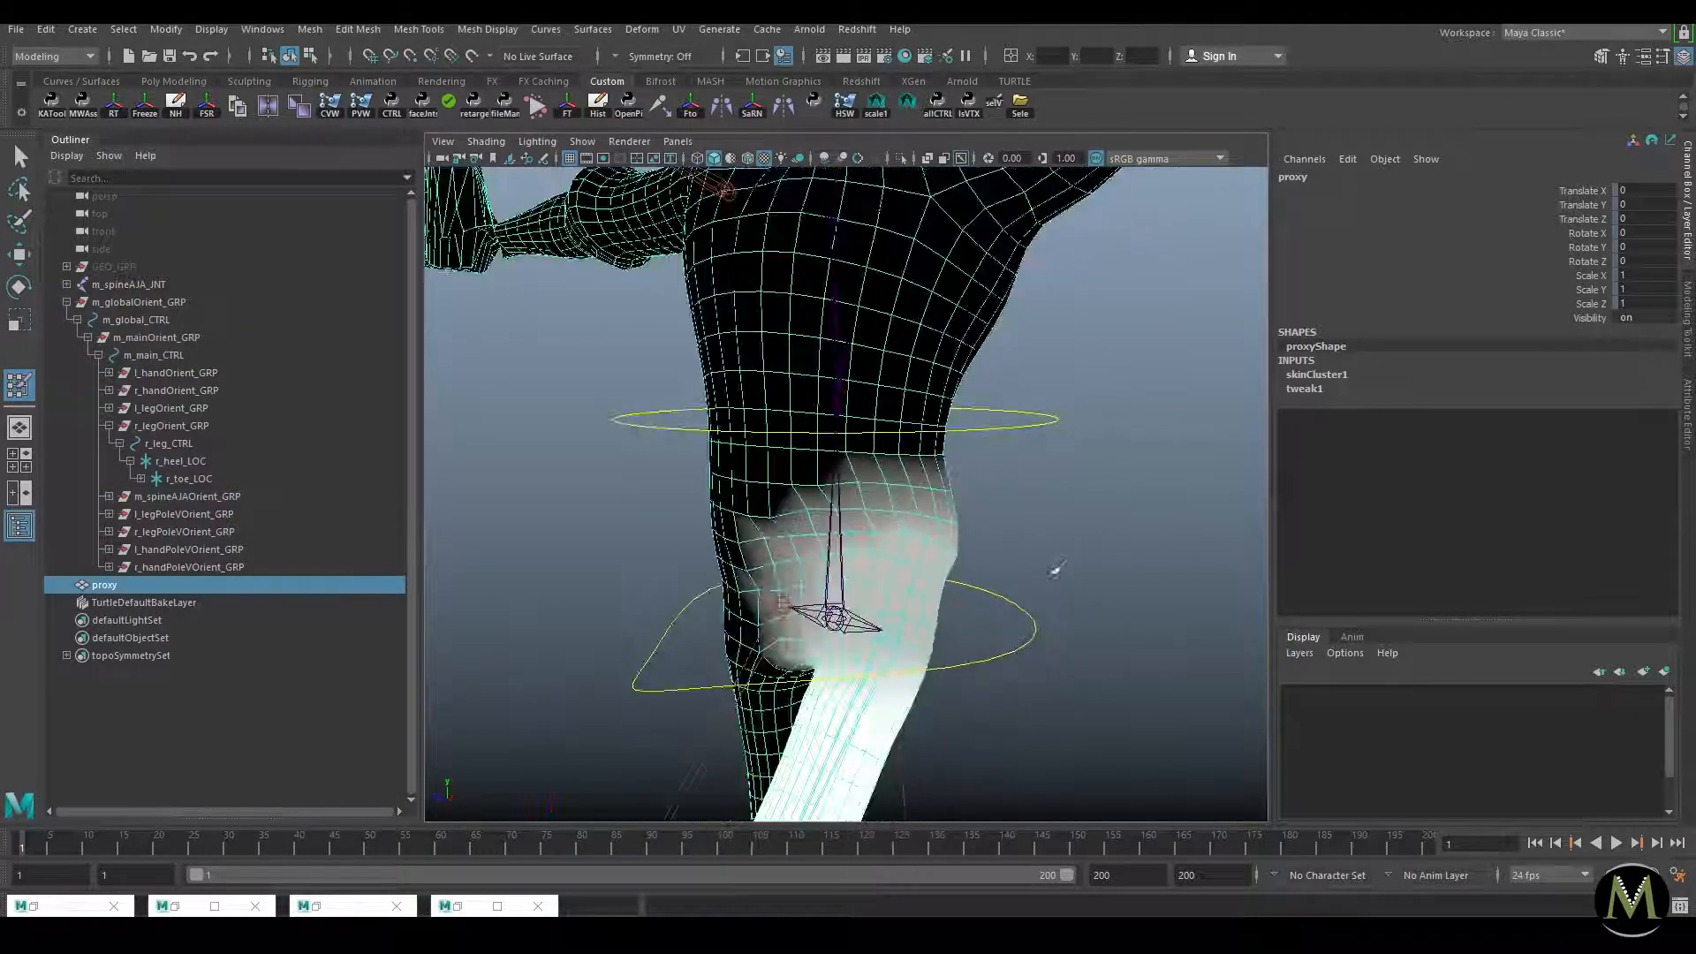
right_drag(844, 506, 843, 512)
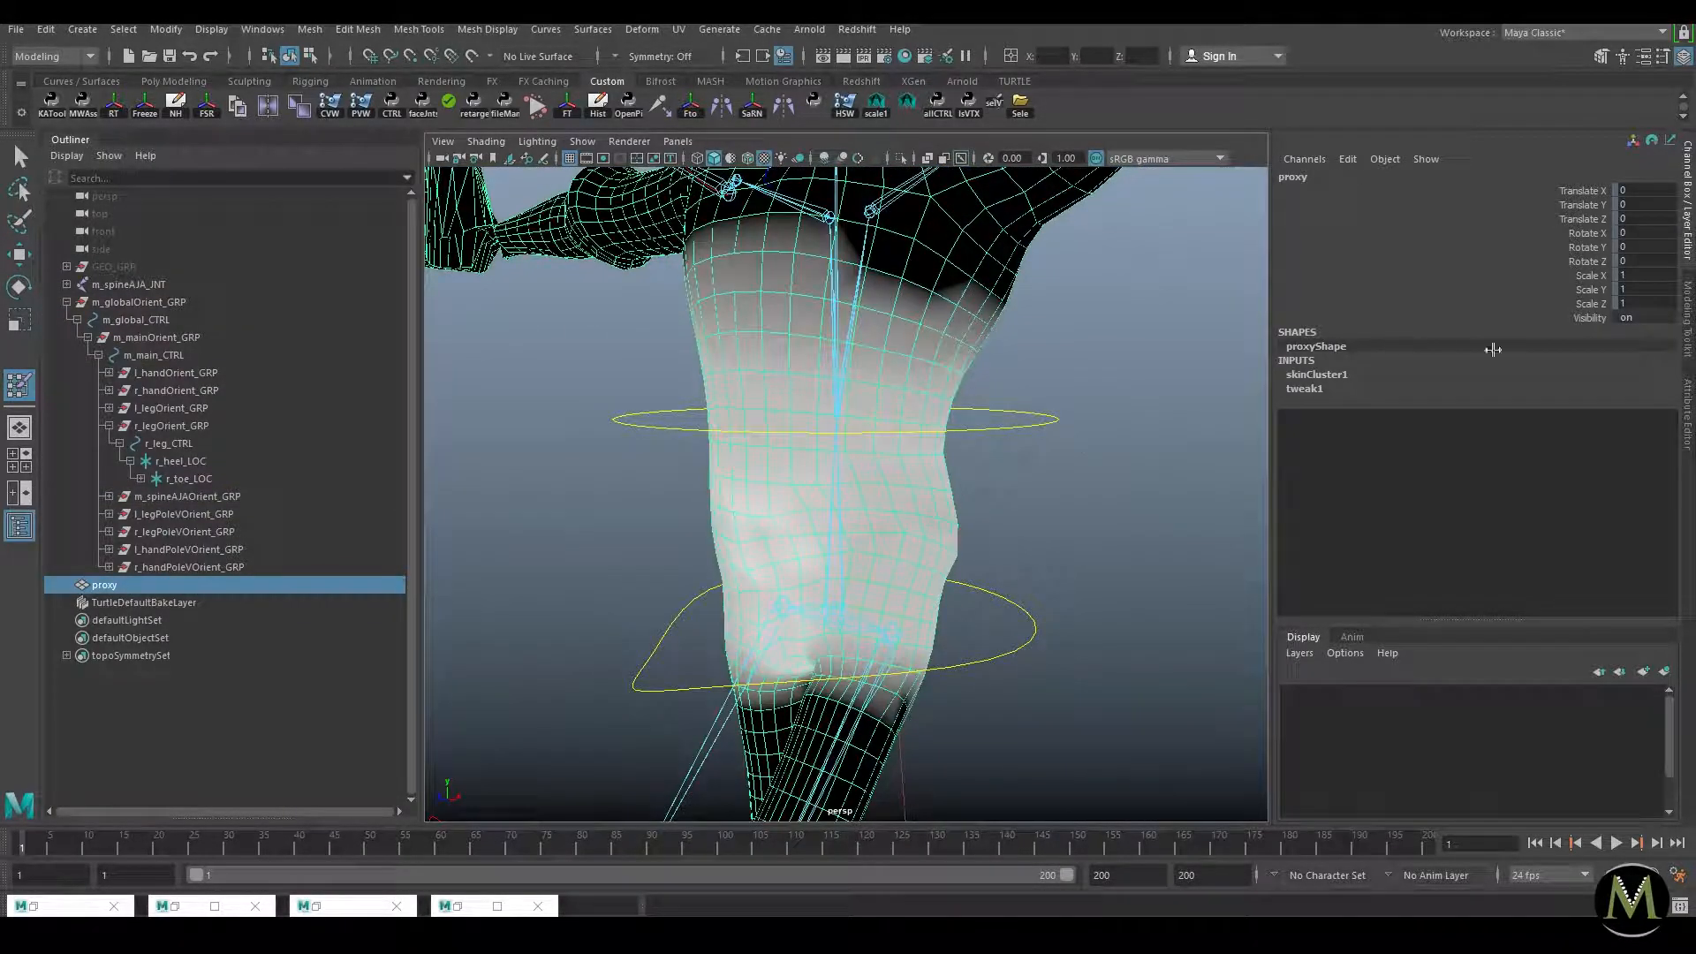
click(1663, 56)
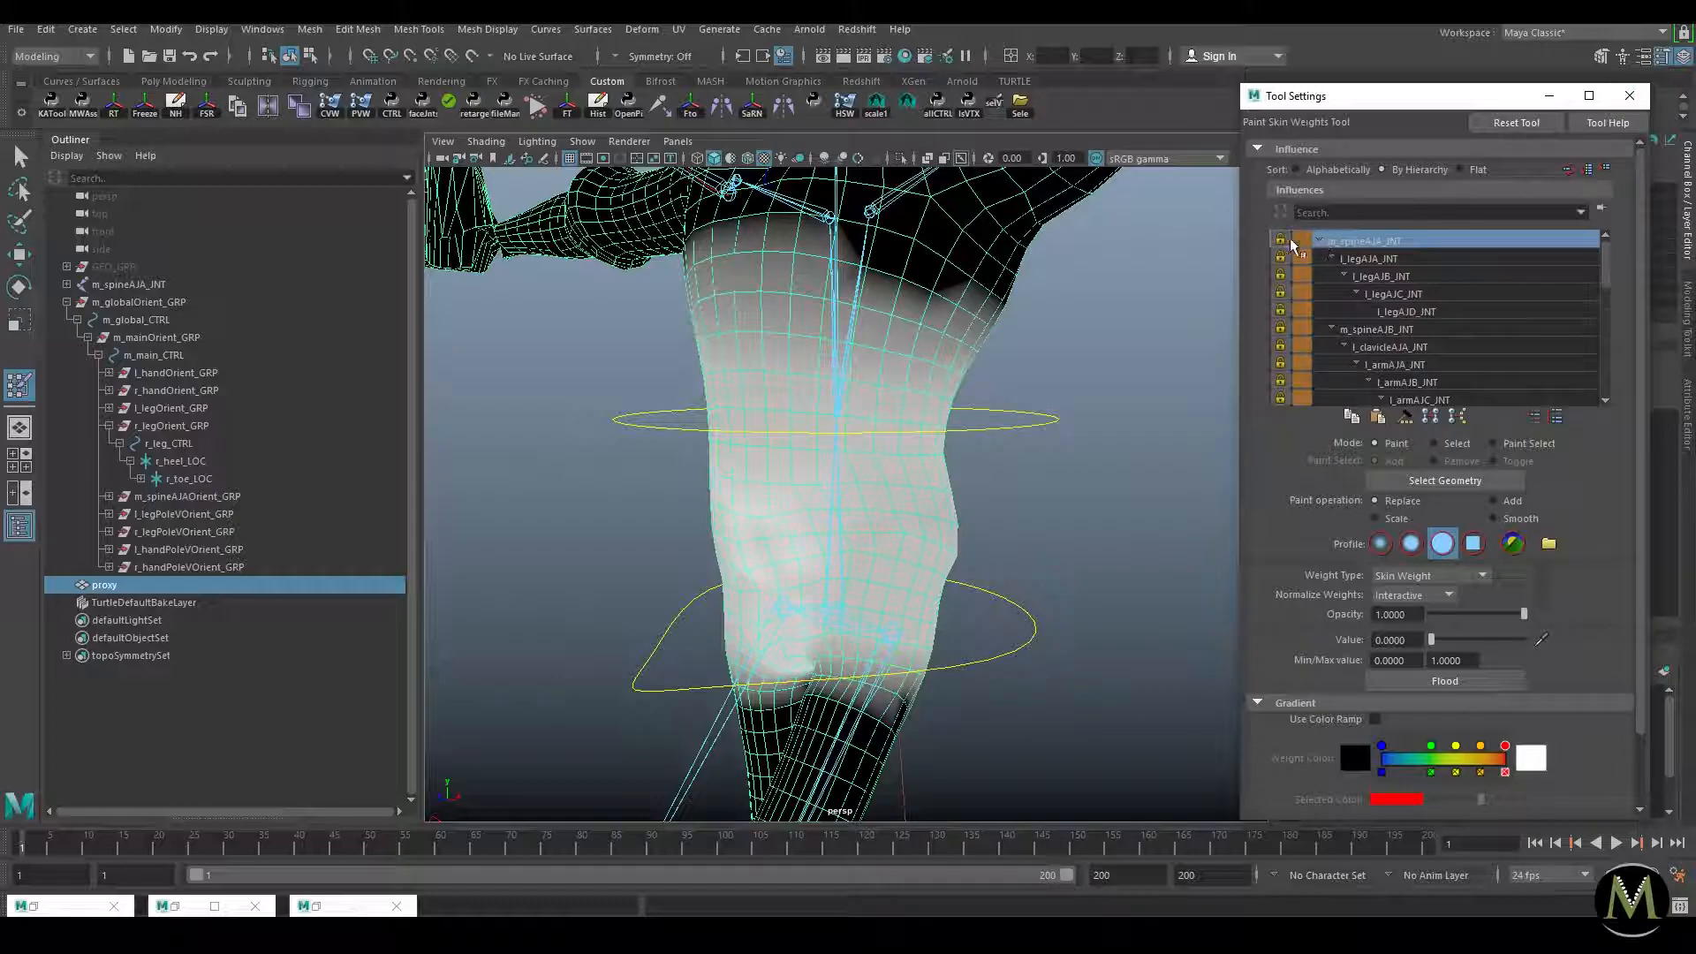
Step: Unlock m_spineAJA_JNT and l_legAJA_JNT, and make l_legAJA_JNT the painting influence
right_click(1374, 238)
click(1422, 282)
click(1318, 241)
click(1319, 242)
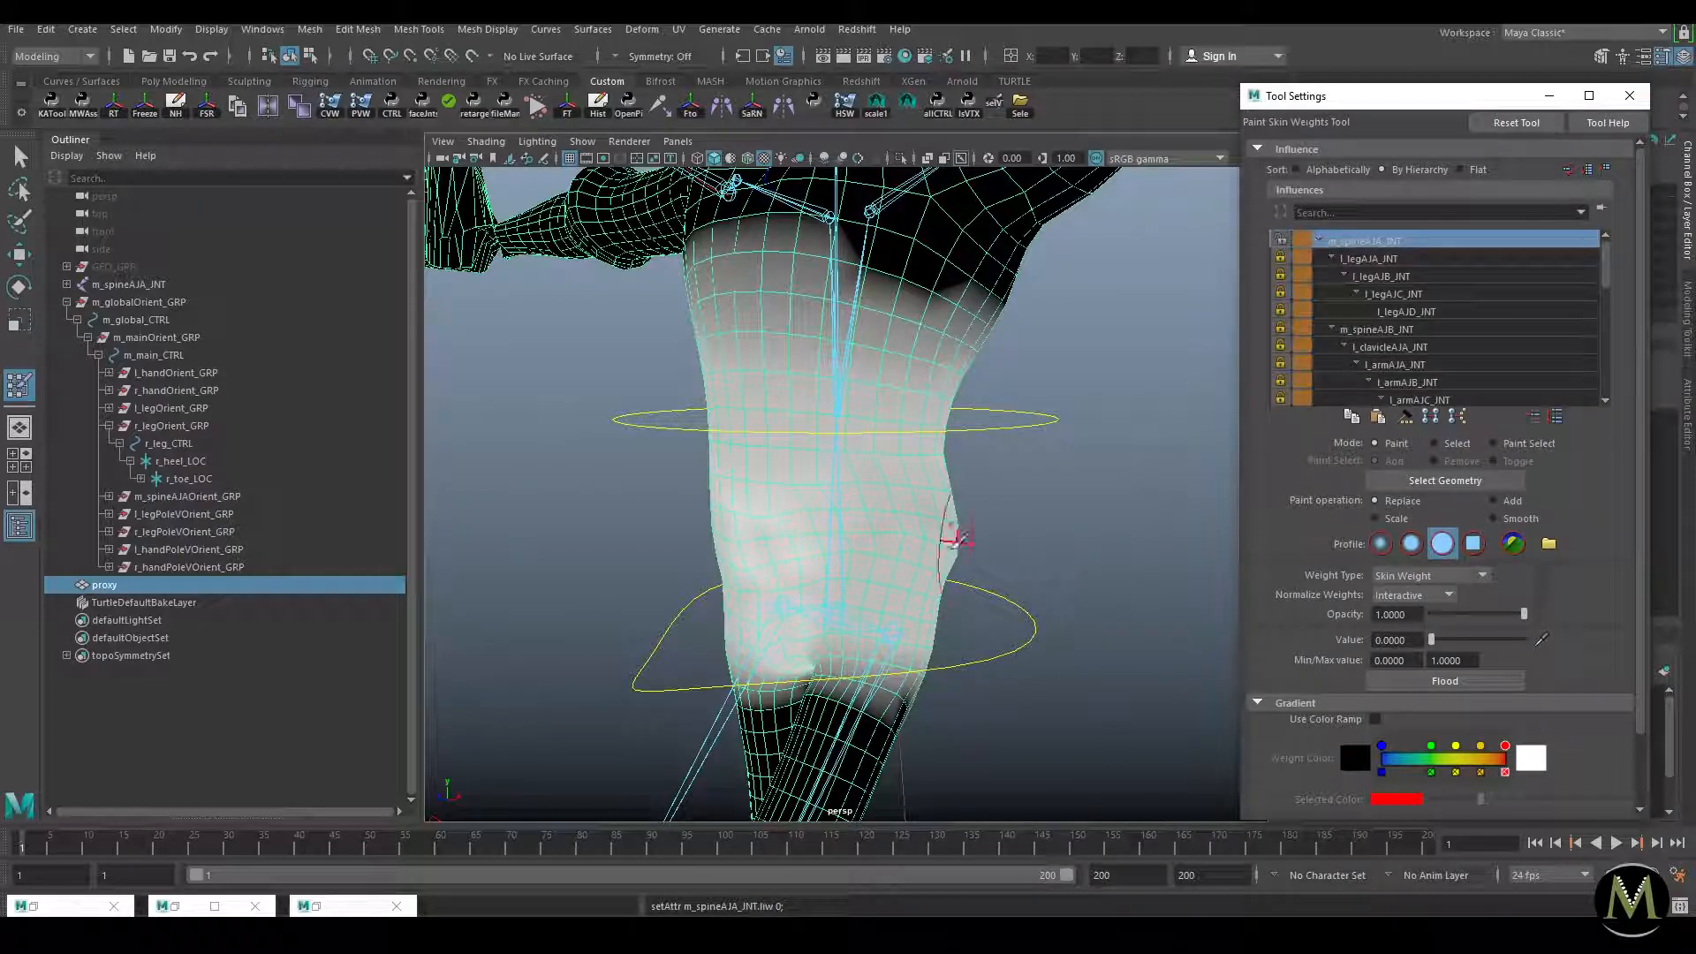
key(Down)
click(1282, 256)
click(1376, 243)
click(1382, 258)
Step: Erase the l_legAJA_JNT weights from the belly and the side of the waist at value 0
mouse_move(839, 550)
mouse_down()
mouse_move(894, 487)
mouse_move(935, 531)
mouse_move(1007, 521)
mouse_move(969, 488)
mouse_move(965, 552)
mouse_move(810, 587)
mouse_move(738, 651)
mouse_move(813, 606)
mouse_move(777, 618)
mouse_up()
mouse_move(742, 698)
mouse_down()
mouse_move(672, 656)
mouse_move(679, 682)
mouse_move(730, 714)
mouse_move(765, 632)
mouse_move(907, 565)
mouse_move(1024, 596)
mouse_up()
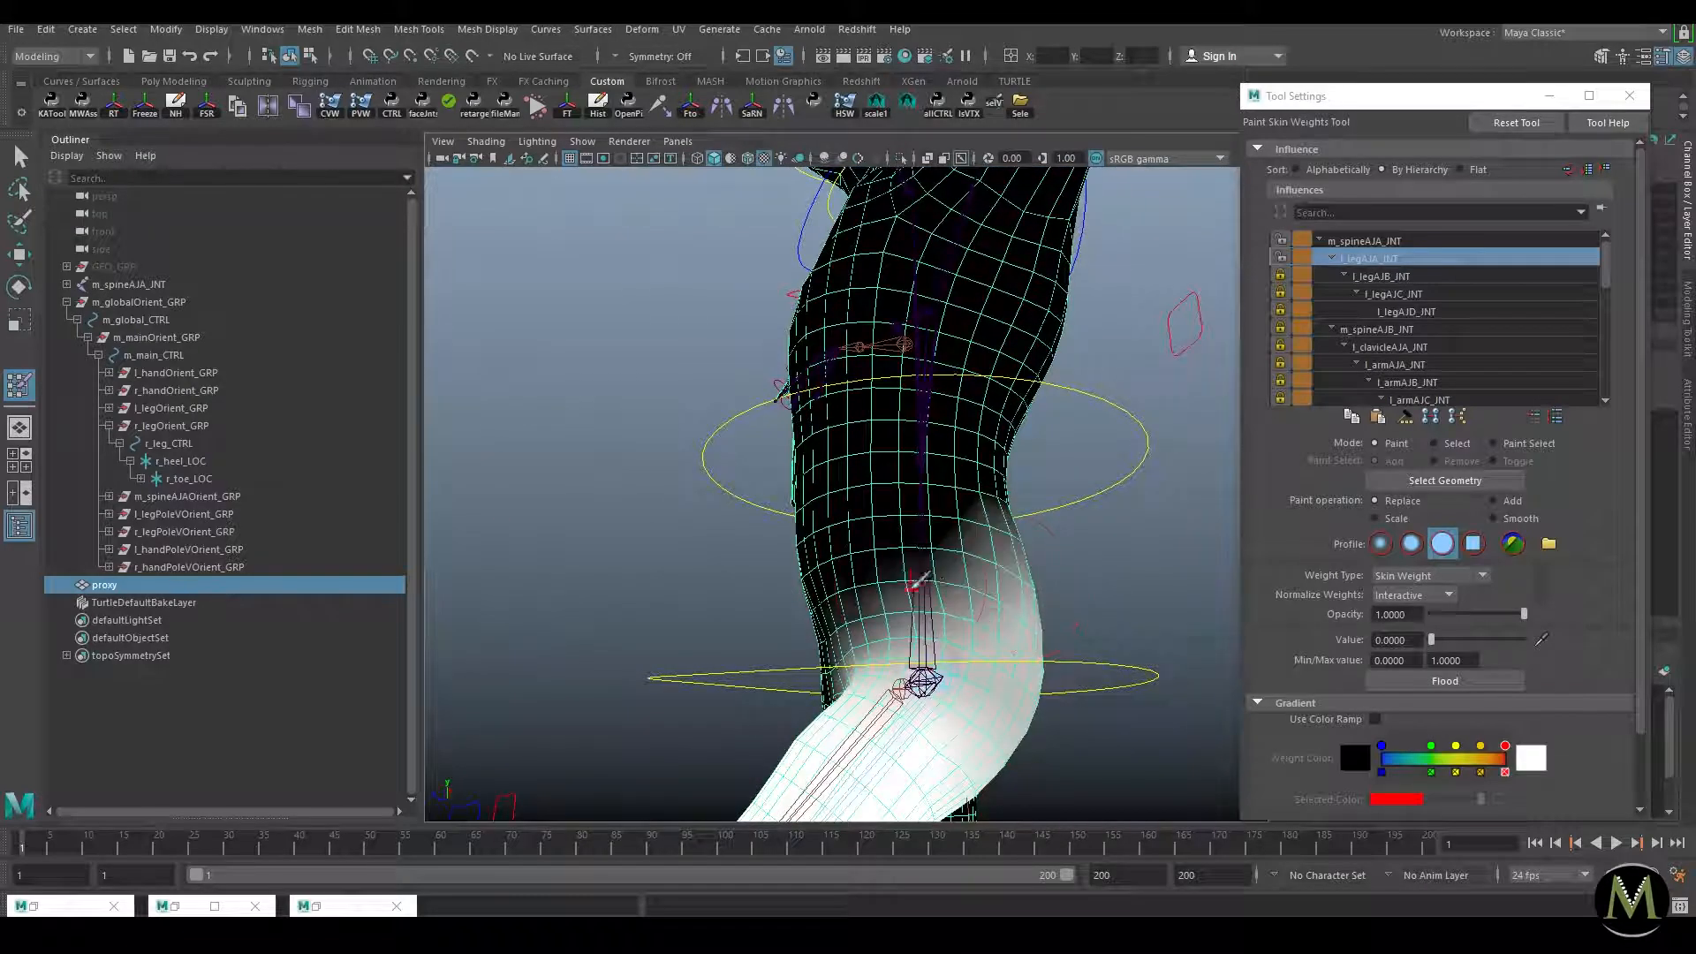
alt+drag(857, 643, 965, 613)
Step: Test the cleaned leg weights from the side by moving the hip control, and undo the move
key(w)
click(1136, 580)
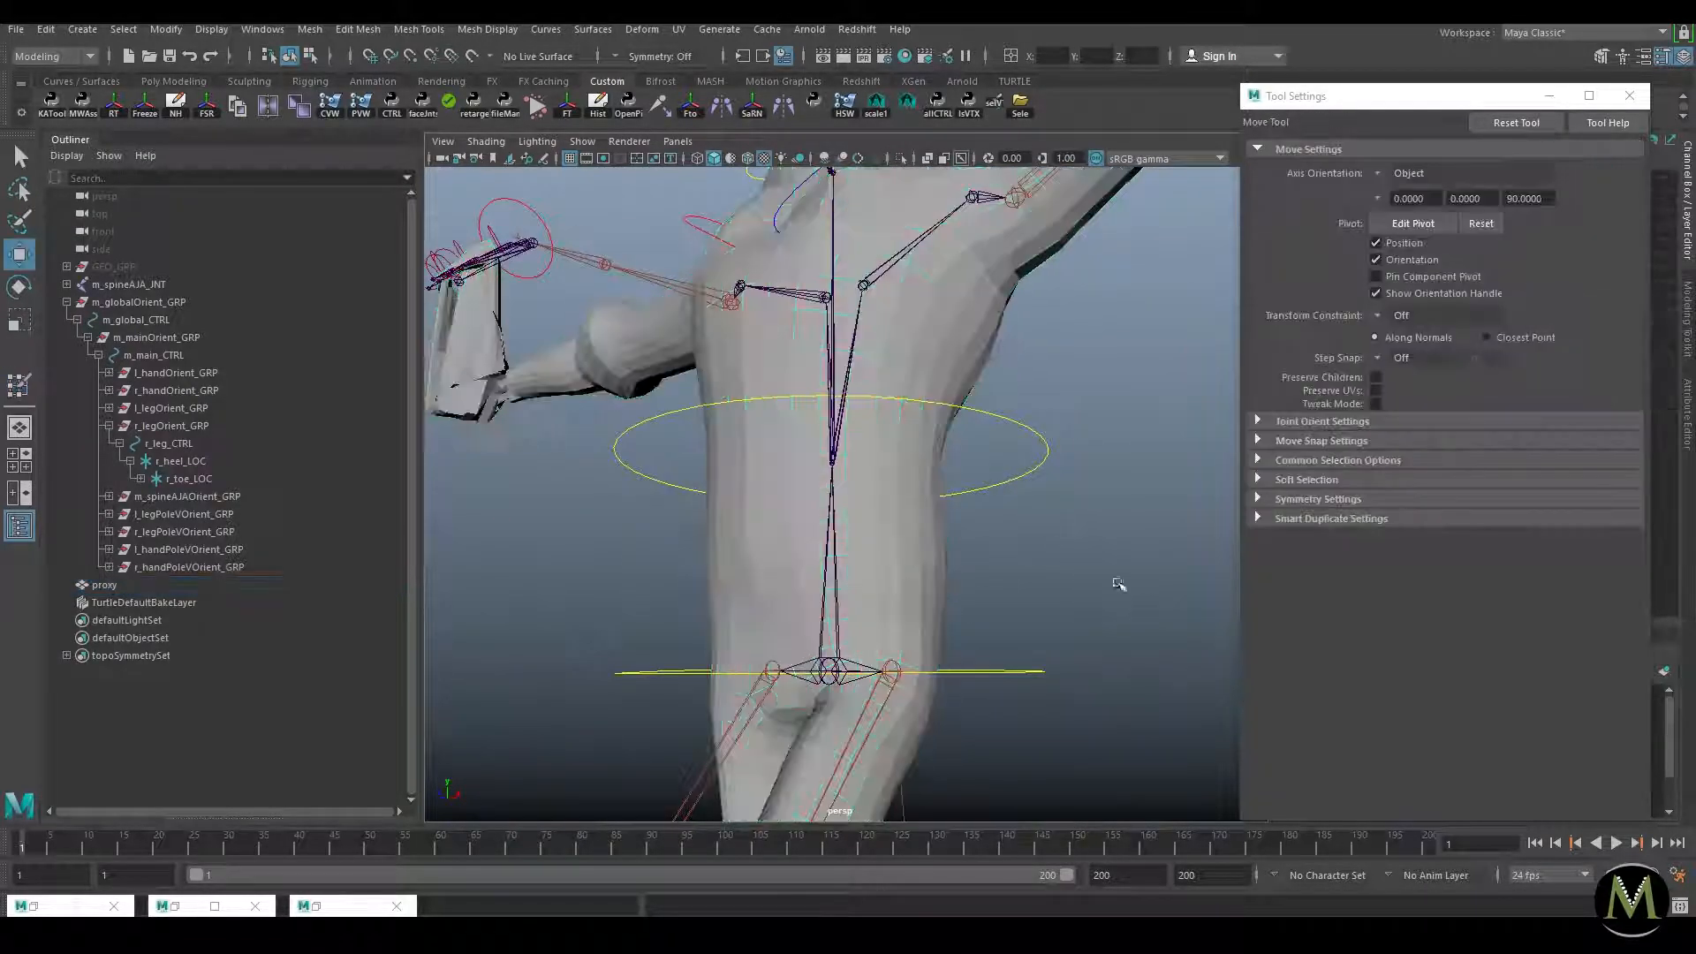
alt+drag(1136, 580, 874, 599)
mouse_move(1023, 572)
mouse_down()
mouse_move(957, 659)
mouse_move(963, 578)
mouse_move(958, 683)
mouse_move(939, 690)
mouse_move(970, 575)
mouse_move(941, 464)
mouse_move(991, 564)
mouse_up()
key(ctrl+z)
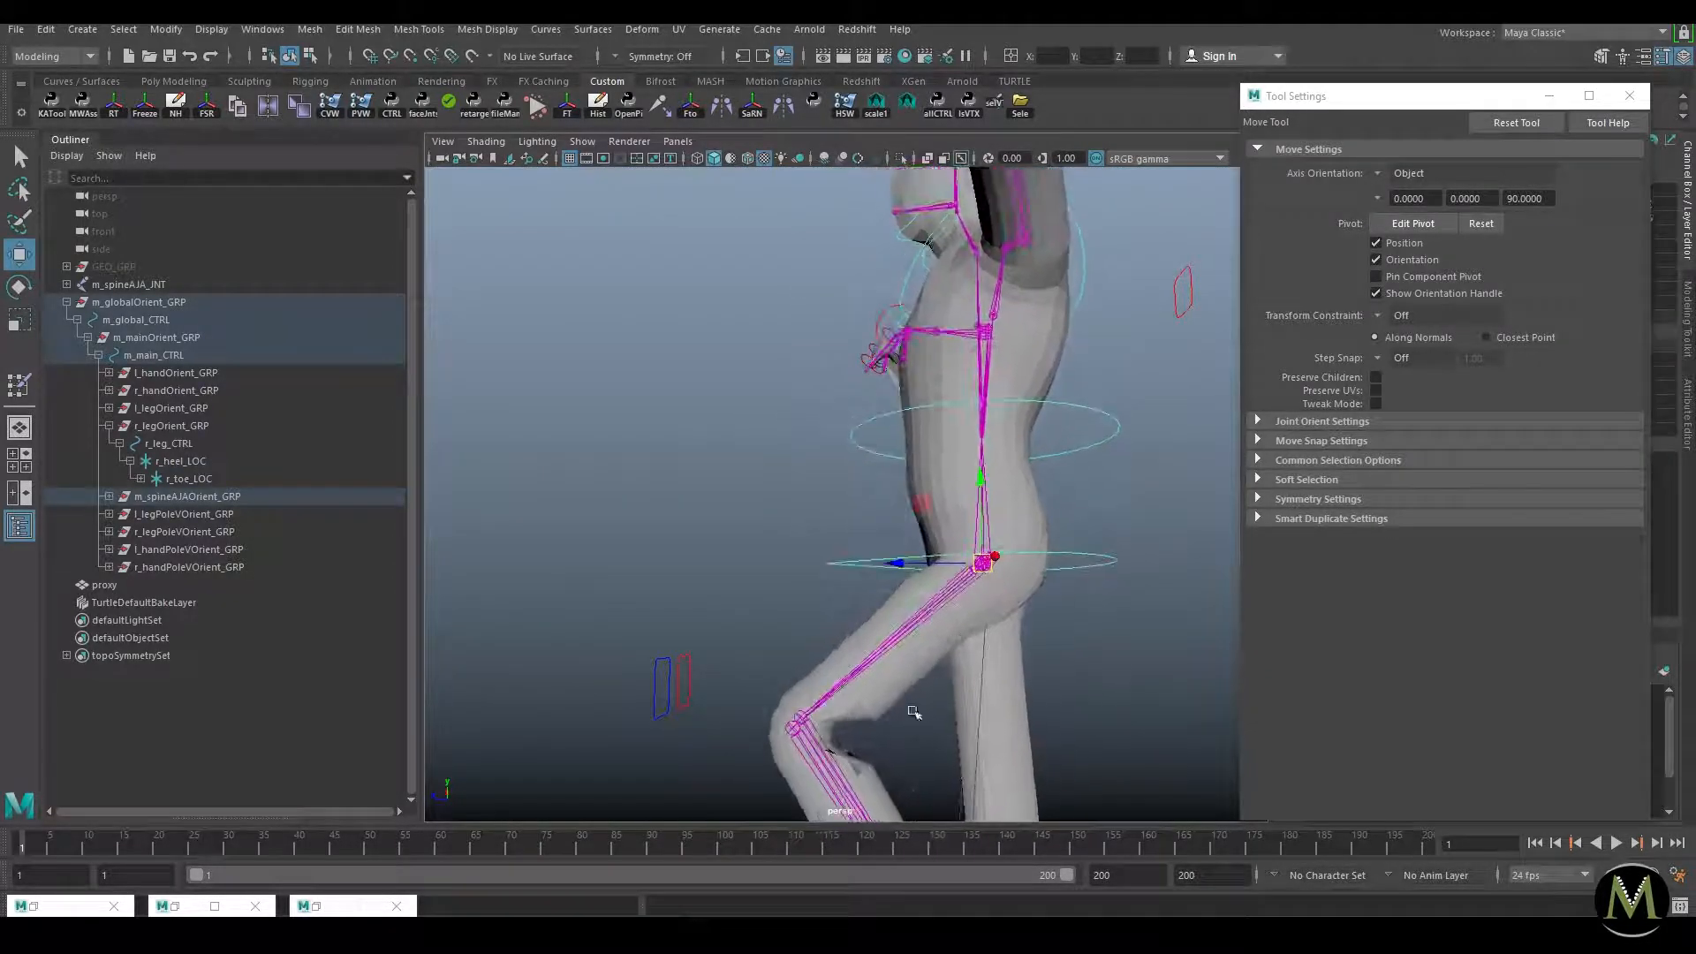
Step: Resume weight painting on the proxy mesh and examine the l_legAJA_JNT weights around the bent knee
alt+drag(932, 685, 950, 659)
scroll(950, 659, up, 3)
click(936, 589)
key(y)
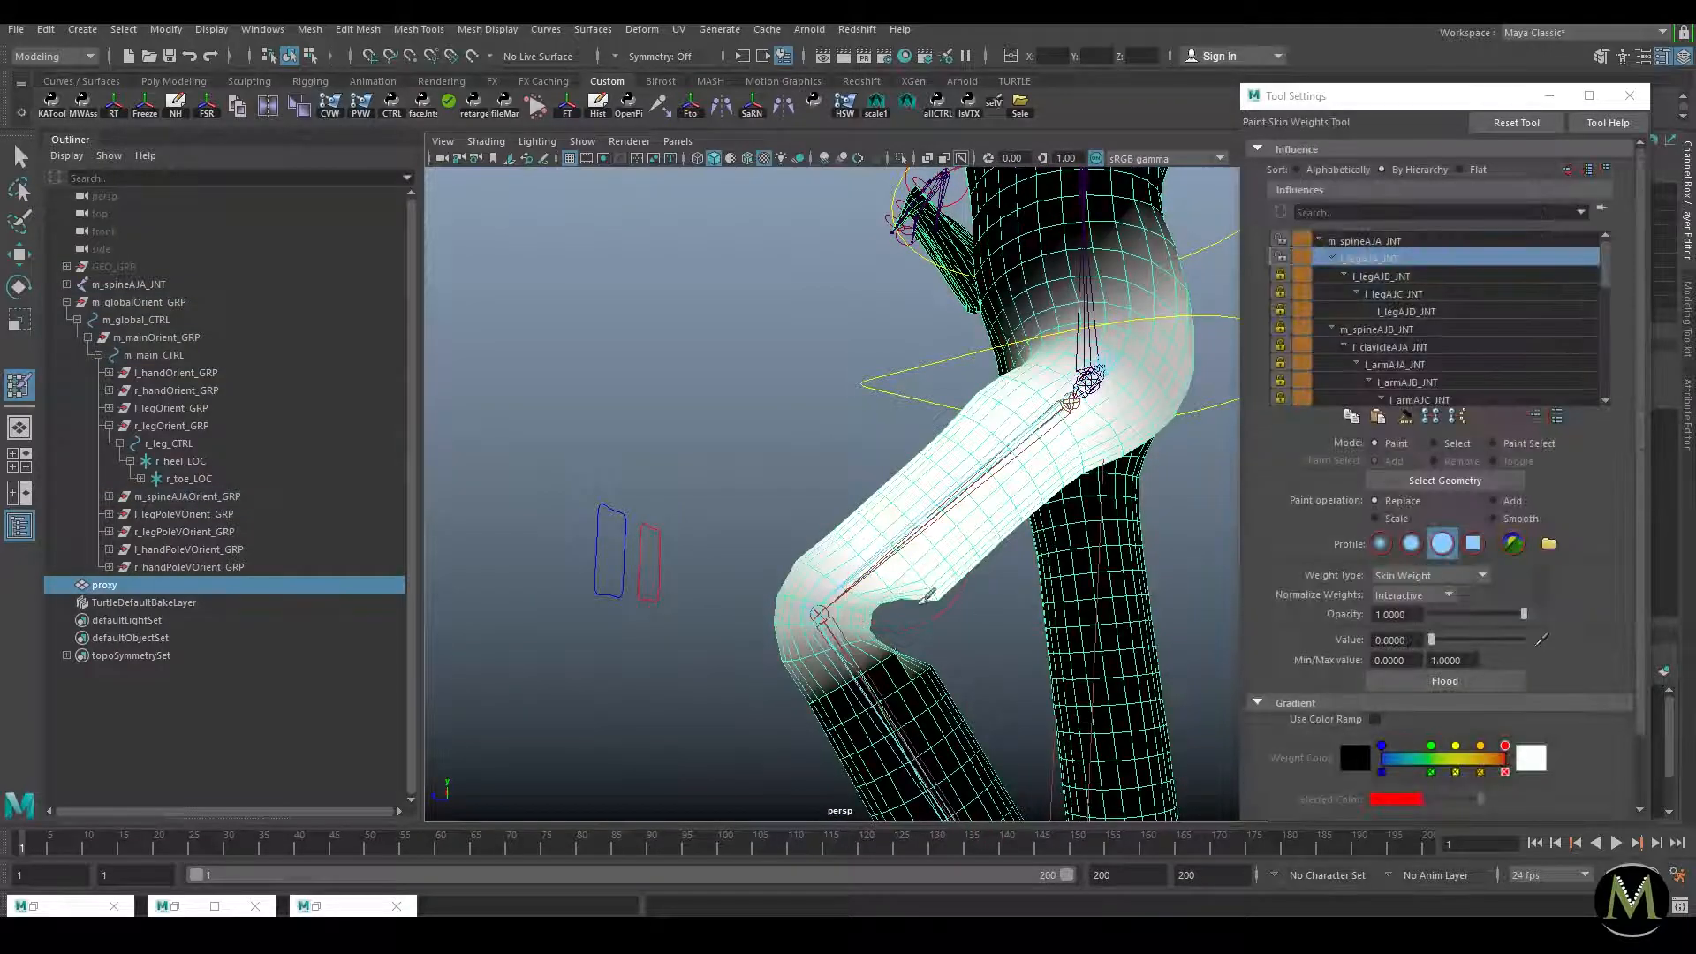
Step: Leave weight painting and reset the hip control m_spineAJA_CTRL to 0 on all translation axes
key(w)
alt+drag(934, 638, 879, 628)
scroll(875, 583, down, 4)
alt+drag(855, 521, 893, 509)
click(982, 428)
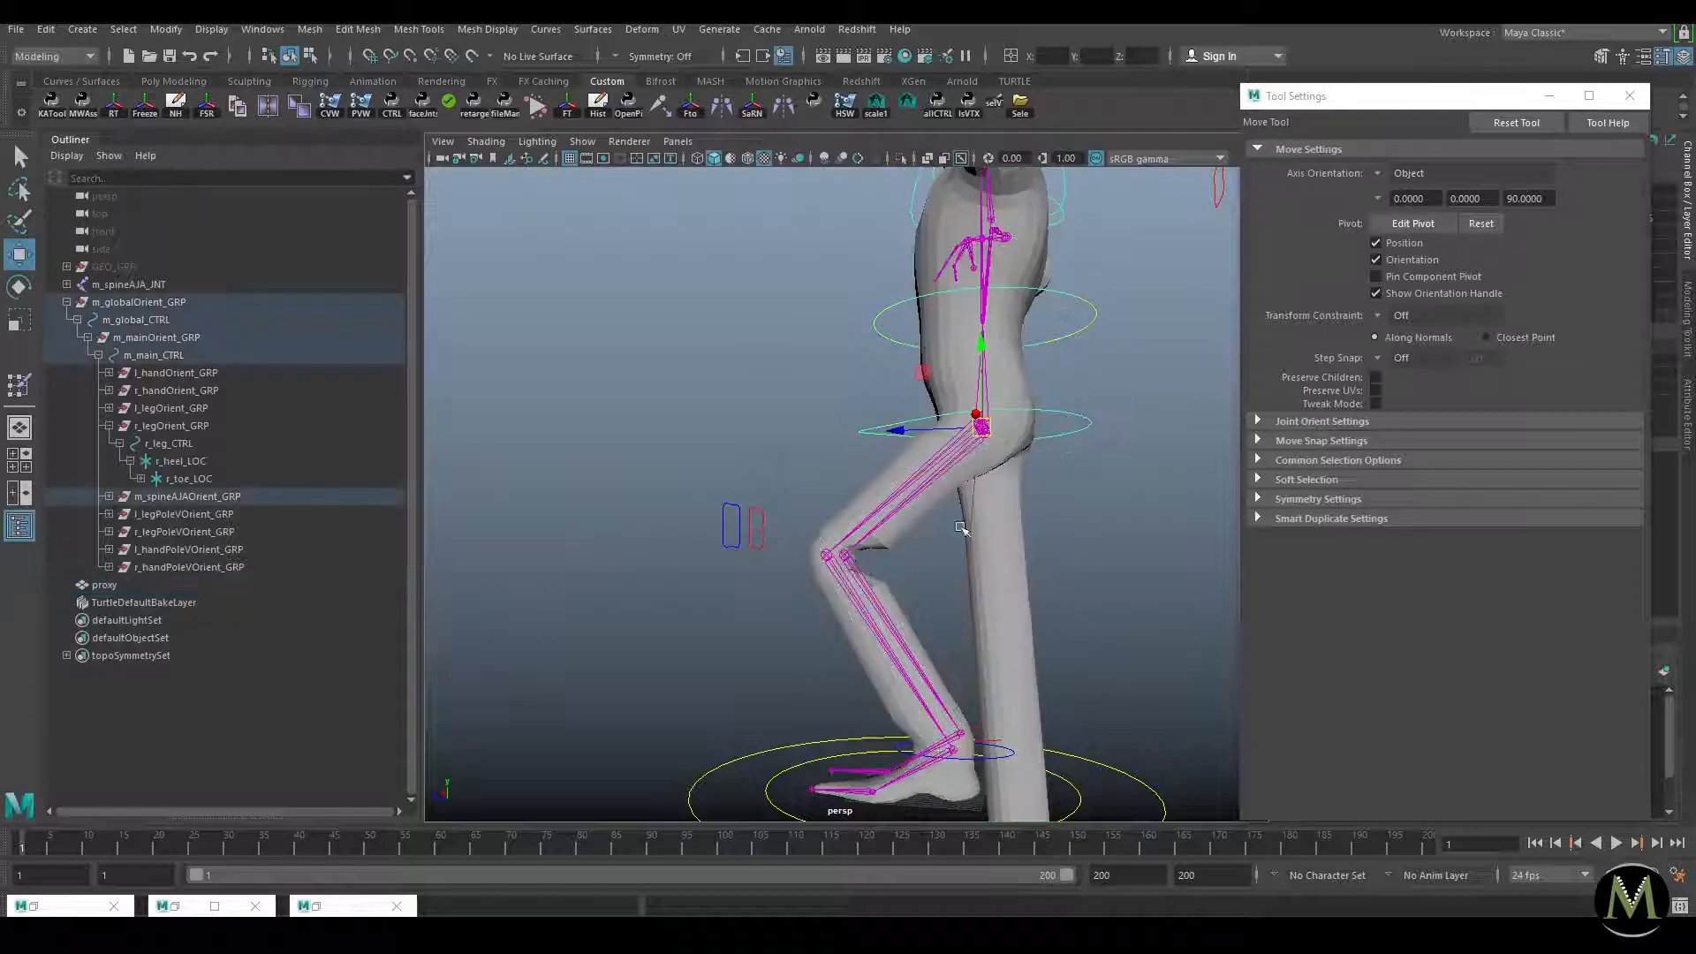
key(ctrl+a)
key(ctrl+a)
click(1550, 95)
drag(1644, 191, 1653, 227)
text(0)
key(Return)
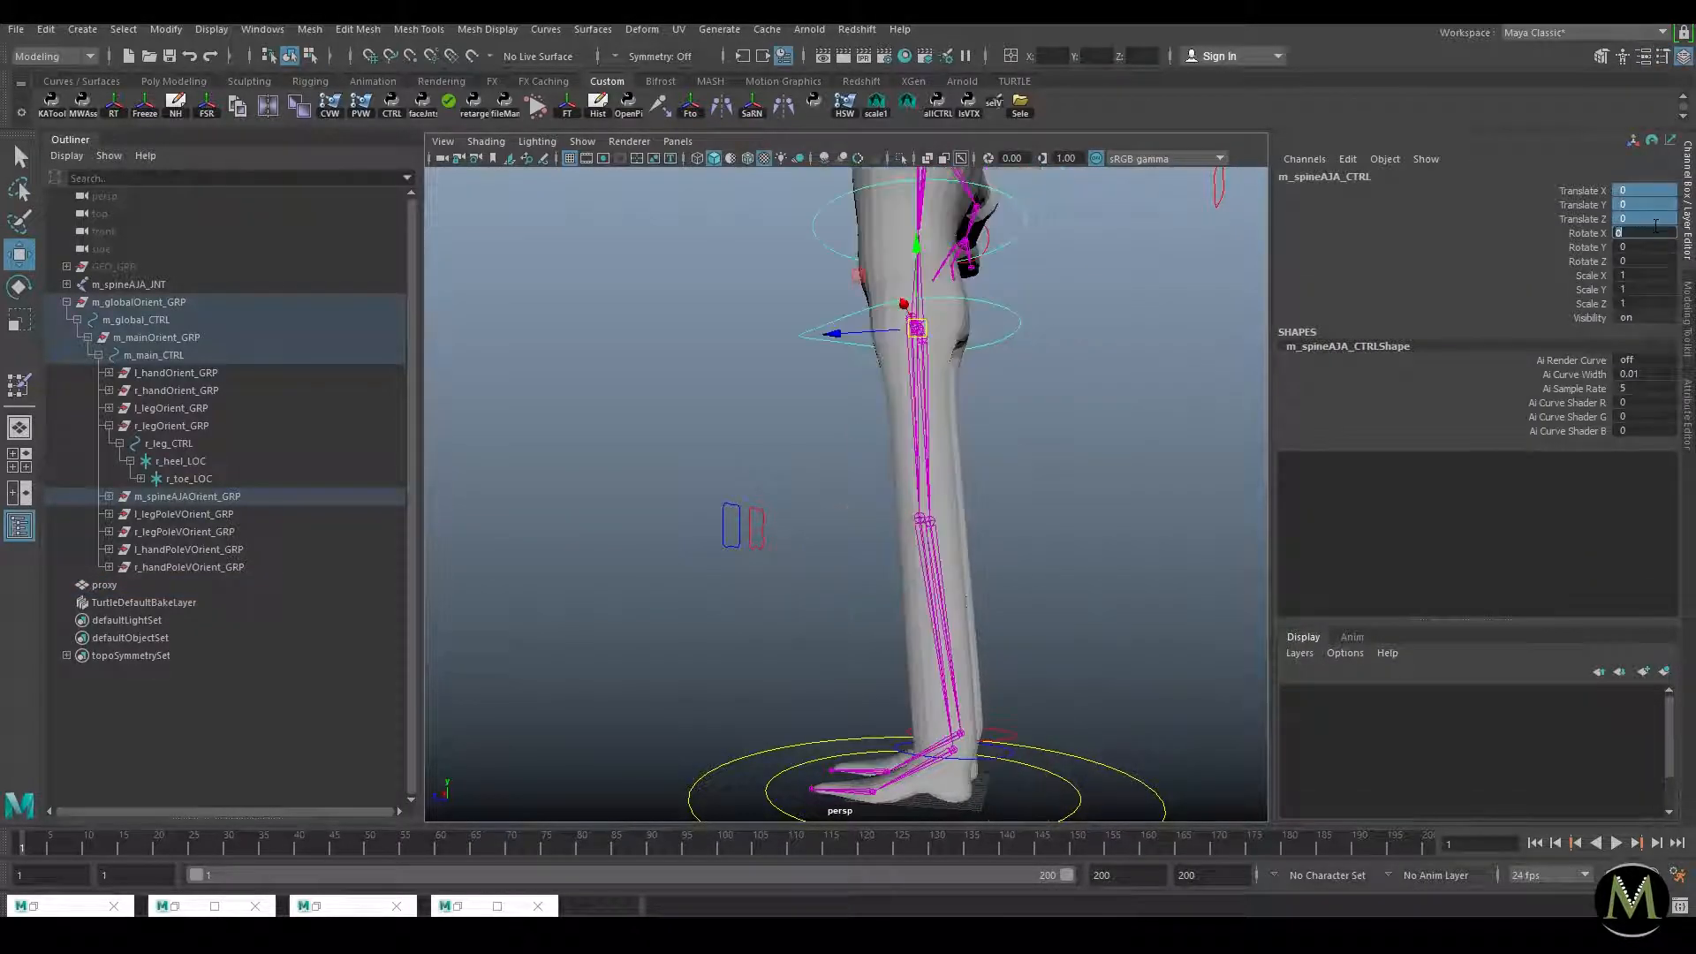
Step: Mirror the proxy mesh's skin weights across YZ, positive to negative, with Closest point on surface and Closest joint association
click(1088, 512)
alt+right_drag(1090, 530, 848, 397)
alt+drag(848, 398, 988, 373)
click(898, 329)
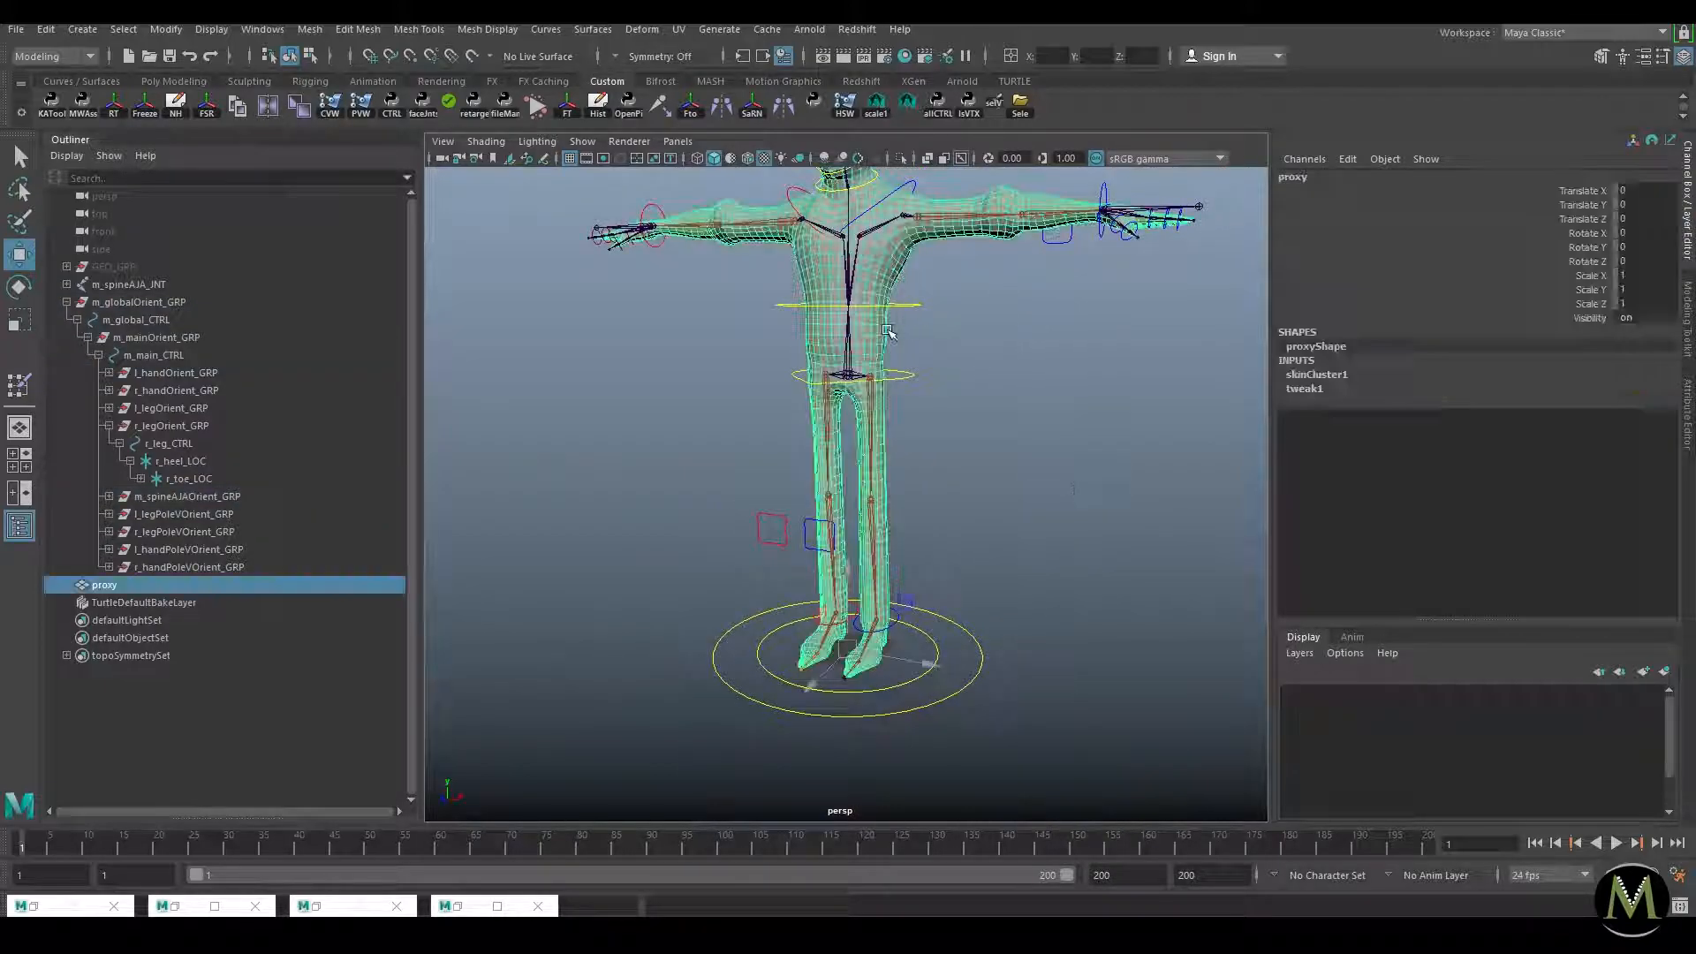
key(space)
click(831, 397)
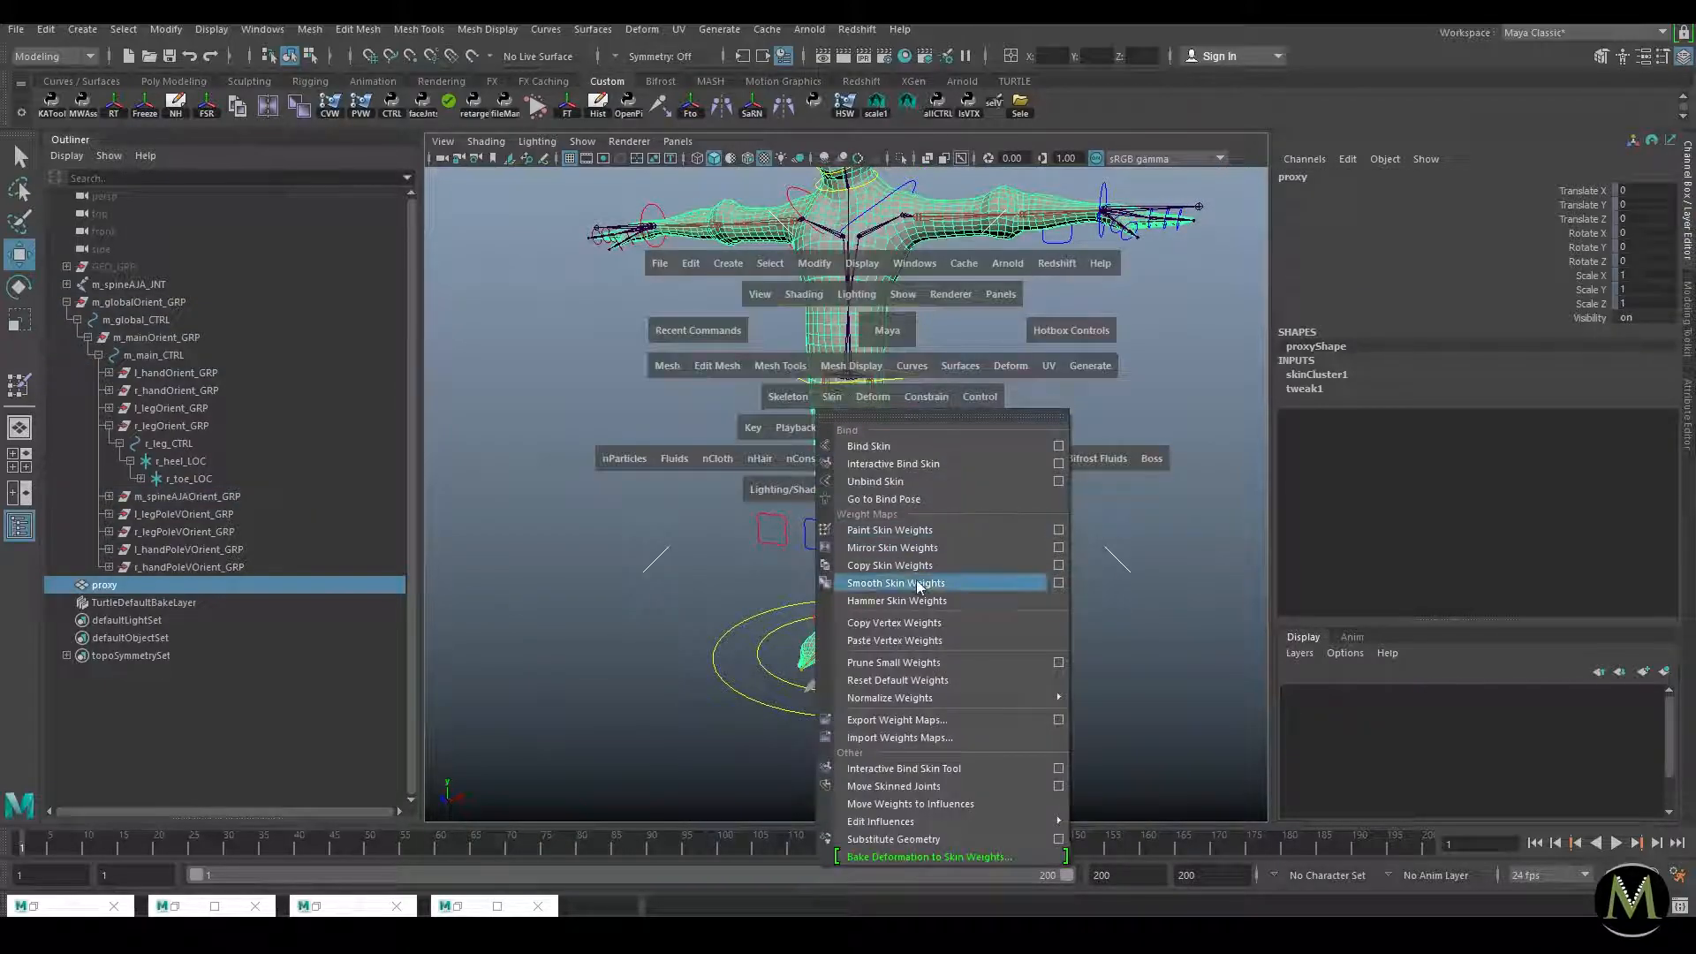
click(1058, 547)
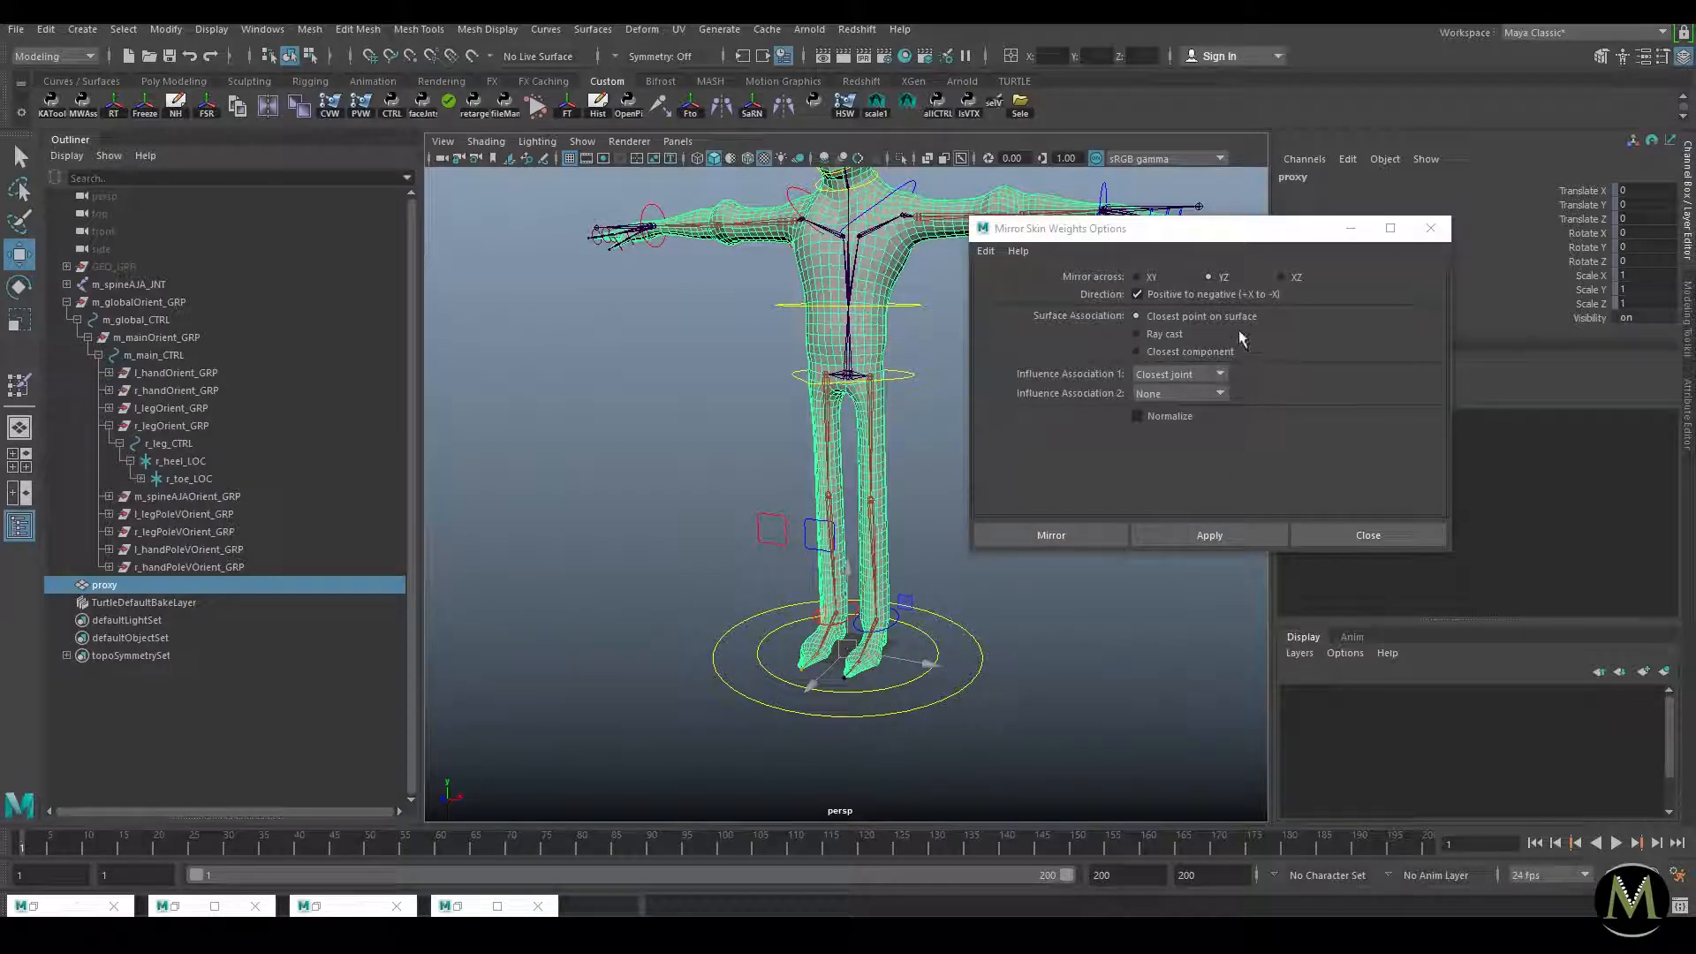
click(1228, 537)
click(1325, 535)
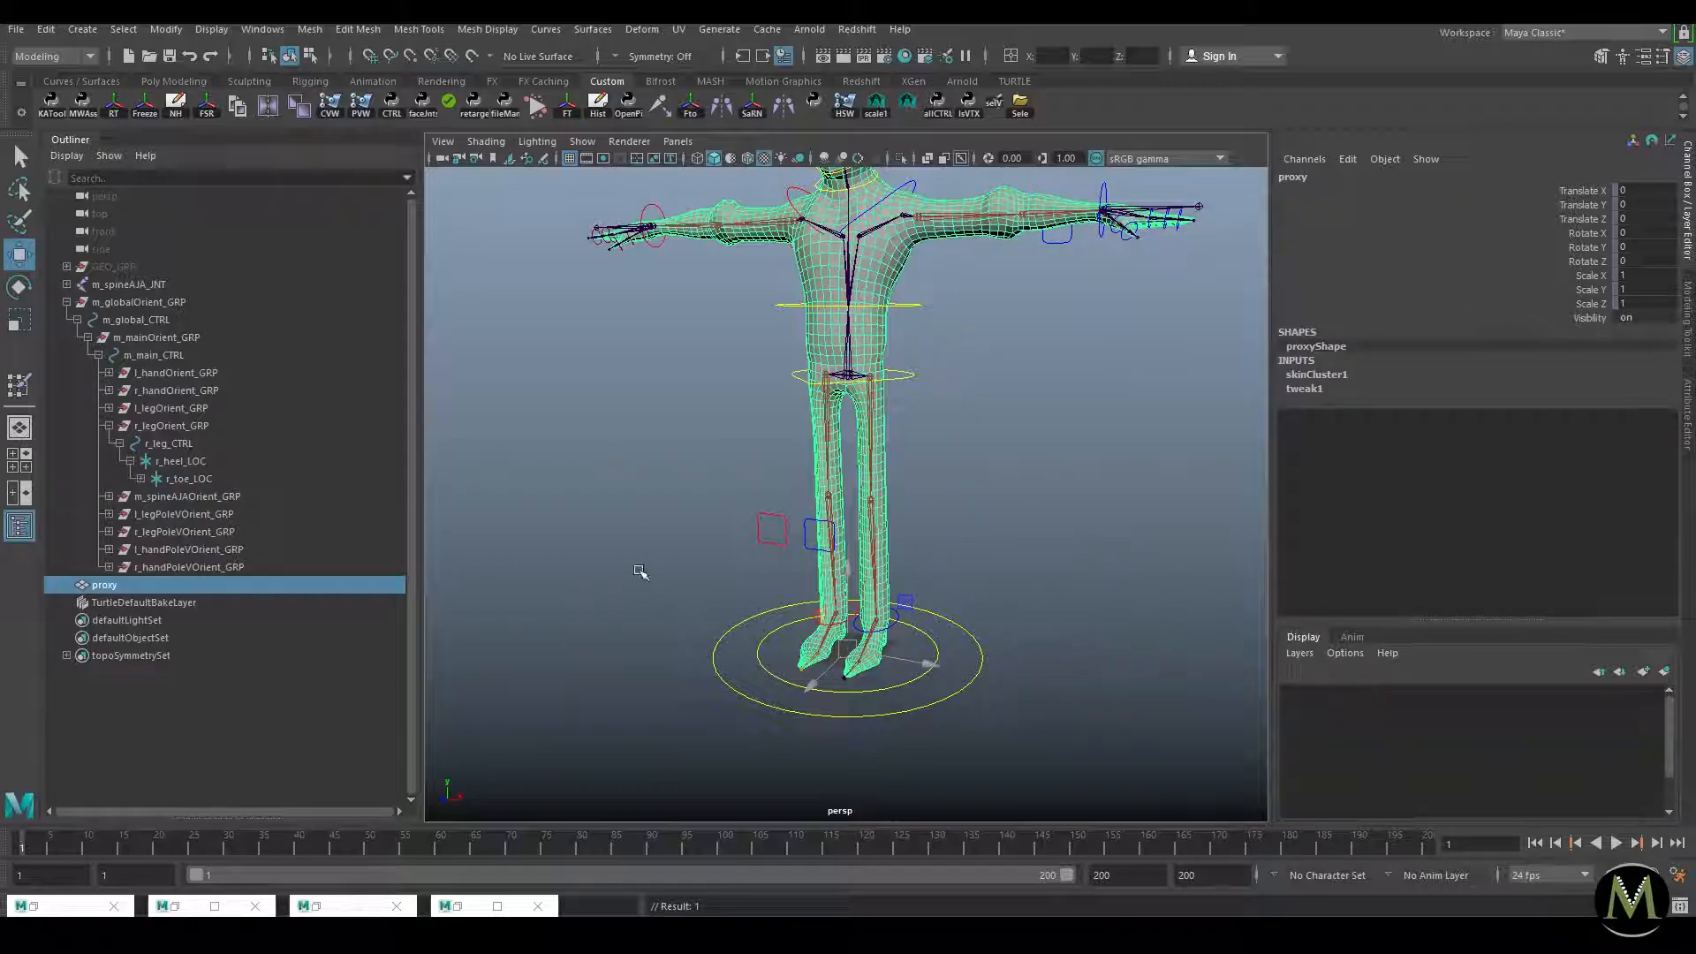
alt+drag(1013, 555, 1024, 563)
click(1024, 559)
shift+right_drag(1024, 483, 1012, 607)
drag(855, 653, 1059, 638)
middle_drag(1102, 592, 813, 559)
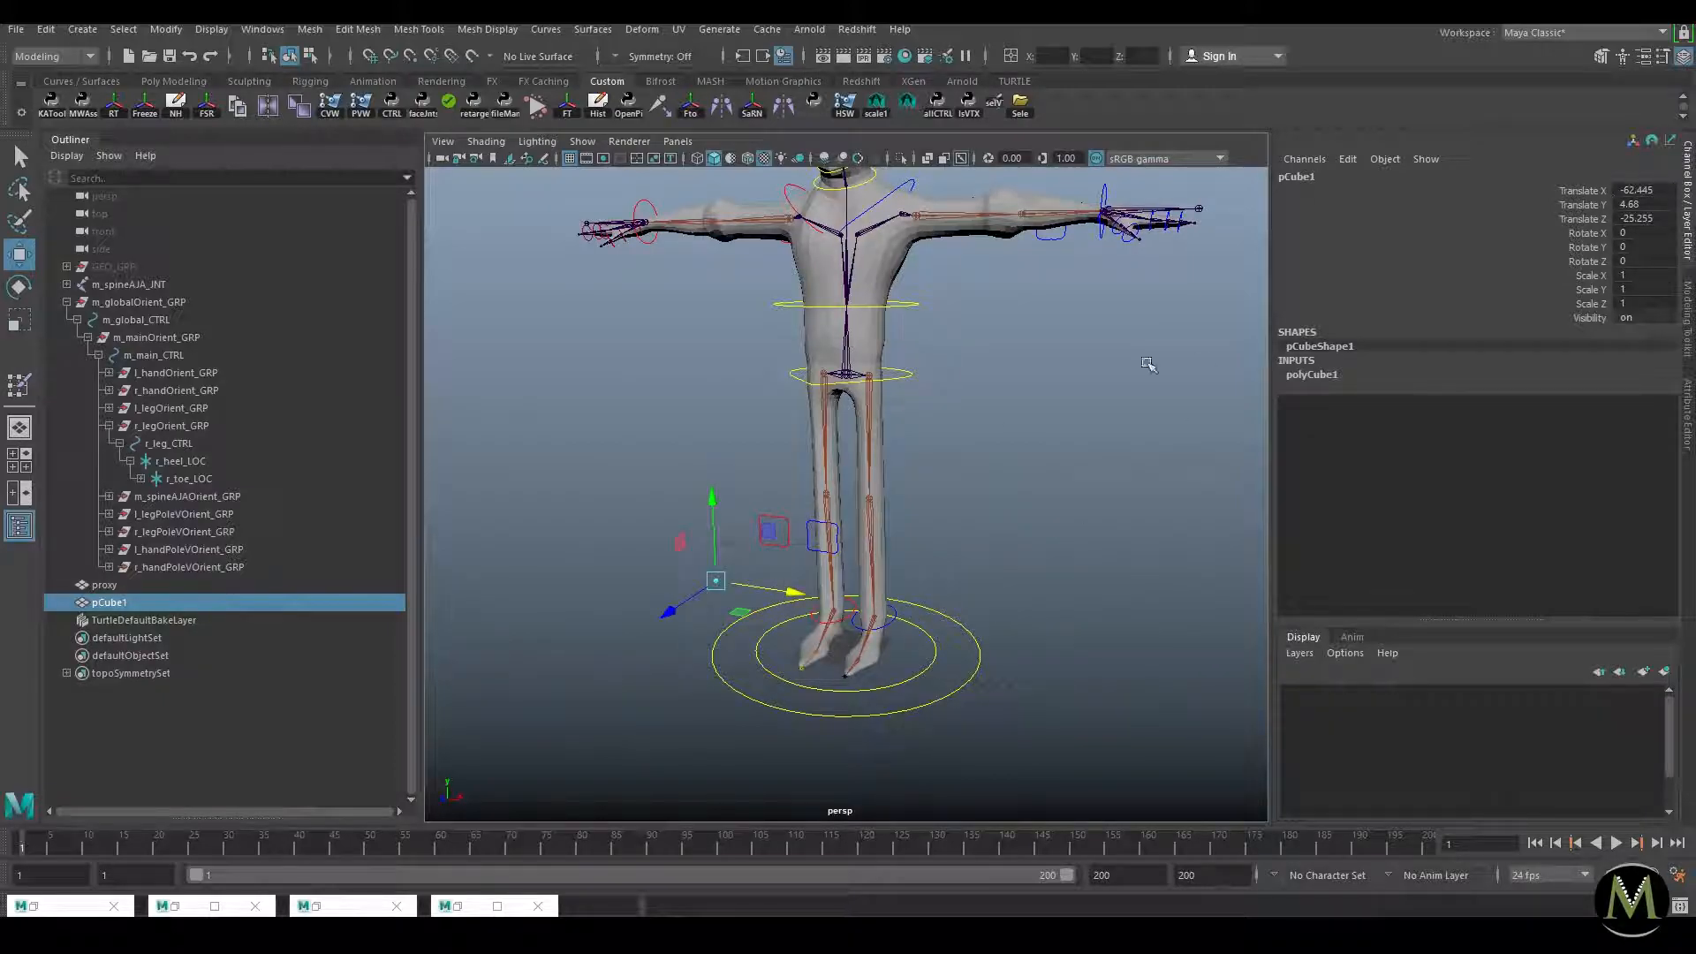
key(Delete)
alt+drag(565, 643, 479, 798)
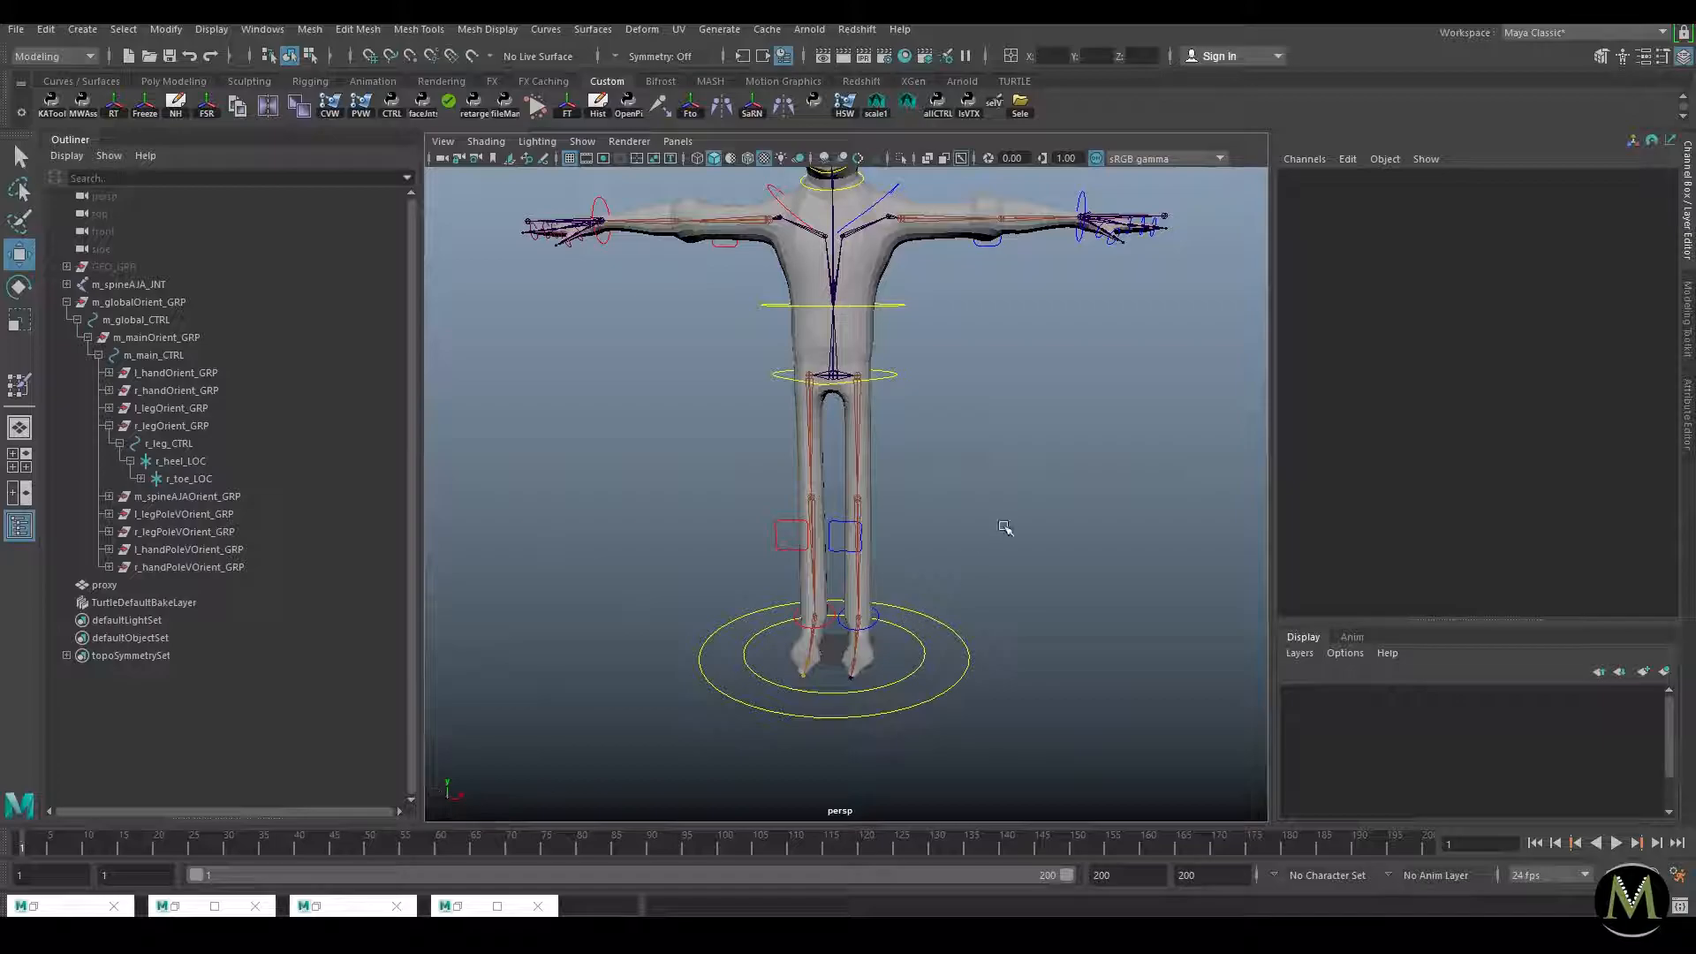
alt+drag(998, 536, 978, 526)
drag(439, 775, 485, 811)
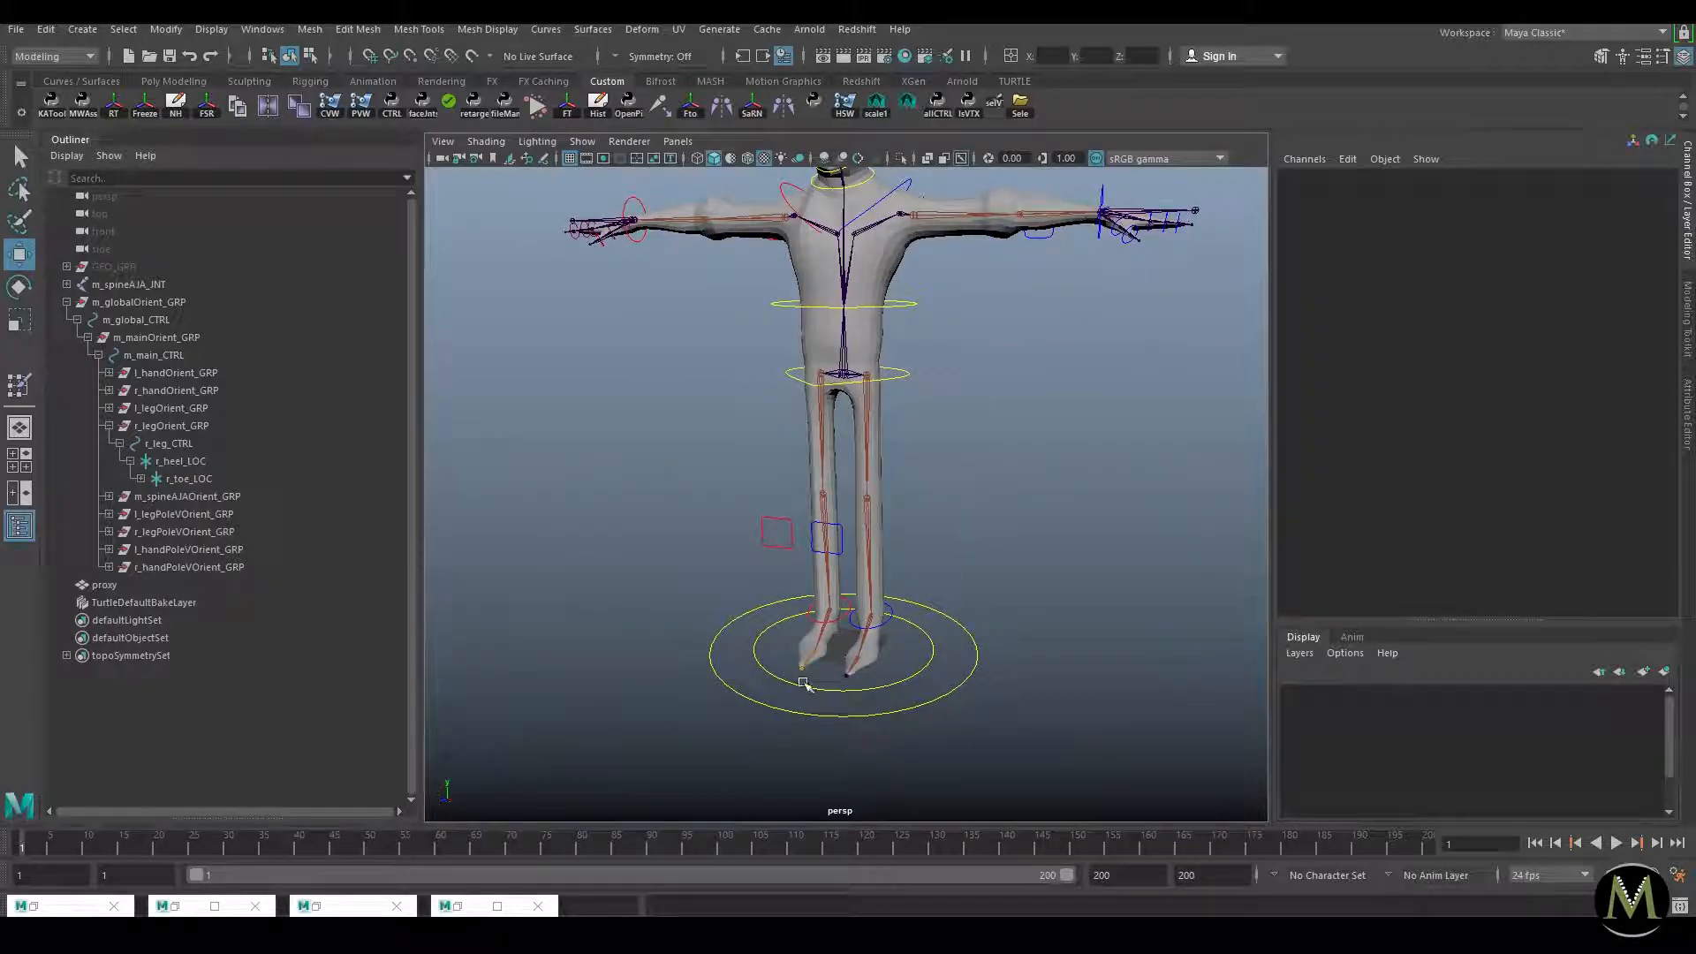
alt+right_drag(1126, 510, 1049, 492)
alt+middle_drag(976, 458, 970, 510)
click(906, 454)
mouse_move(848, 450)
mouse_down()
mouse_move(870, 527)
mouse_move(863, 492)
mouse_move(809, 485)
mouse_move(871, 485)
mouse_move(866, 446)
mouse_up()
click(1049, 406)
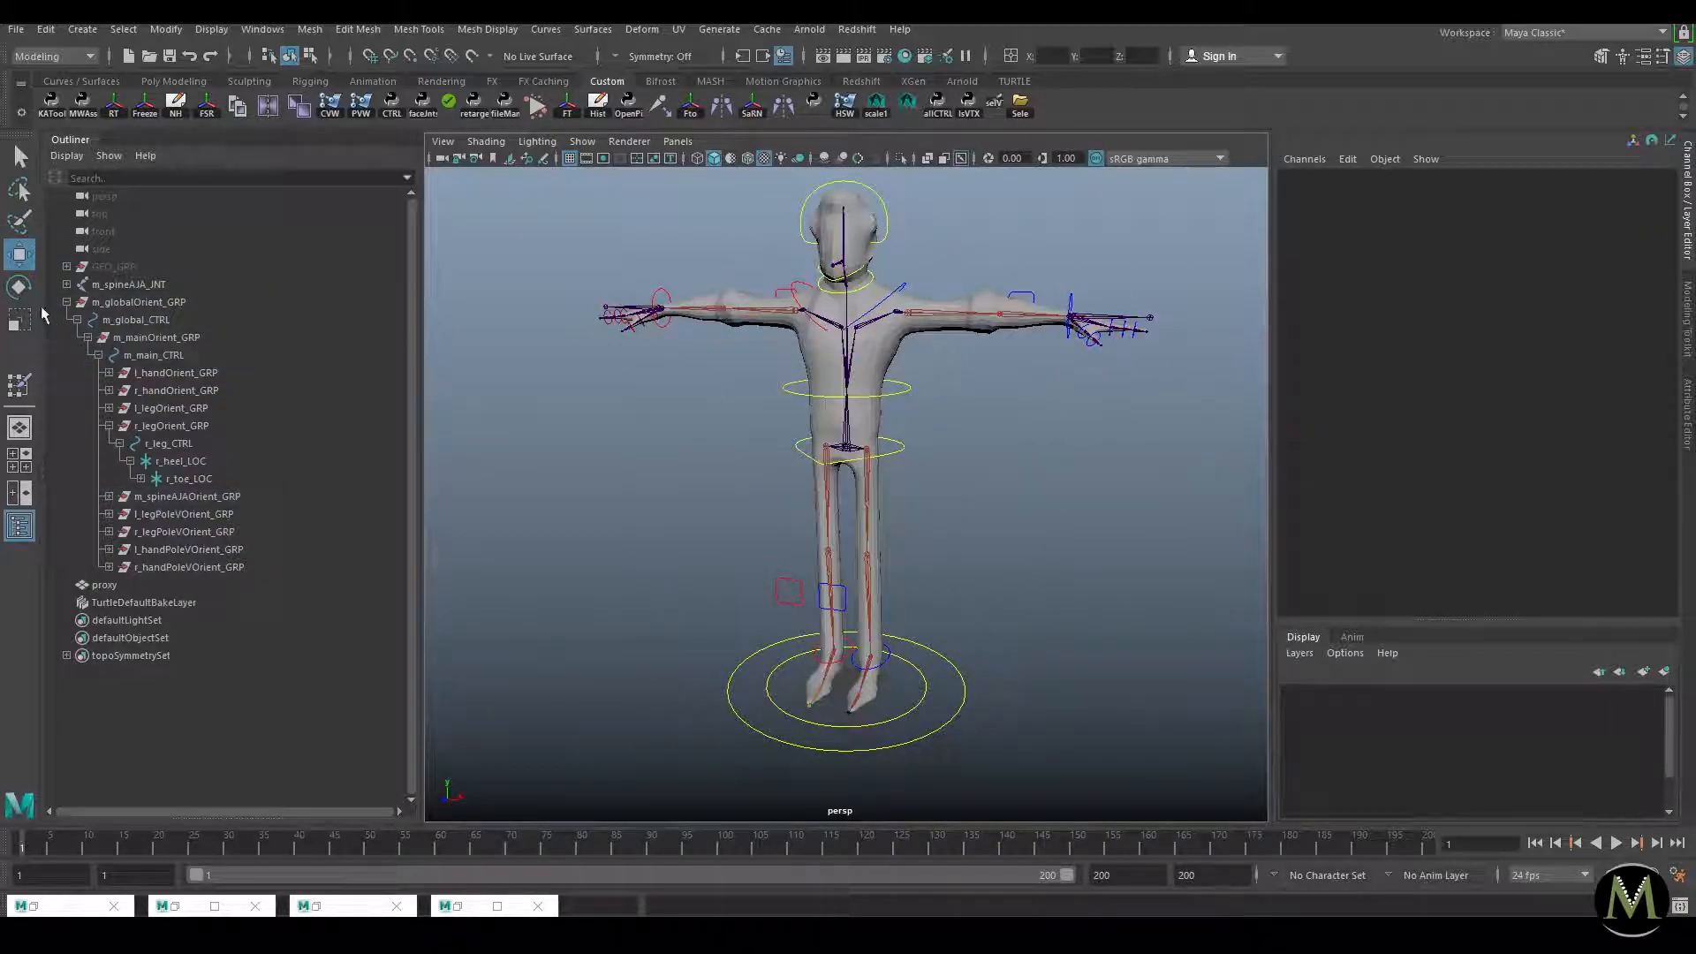
Step: Collapse the m_globalOrient_GRP hierarchy in the Outliner and select the proxy mesh
click(66, 301)
click(117, 303)
click(1096, 411)
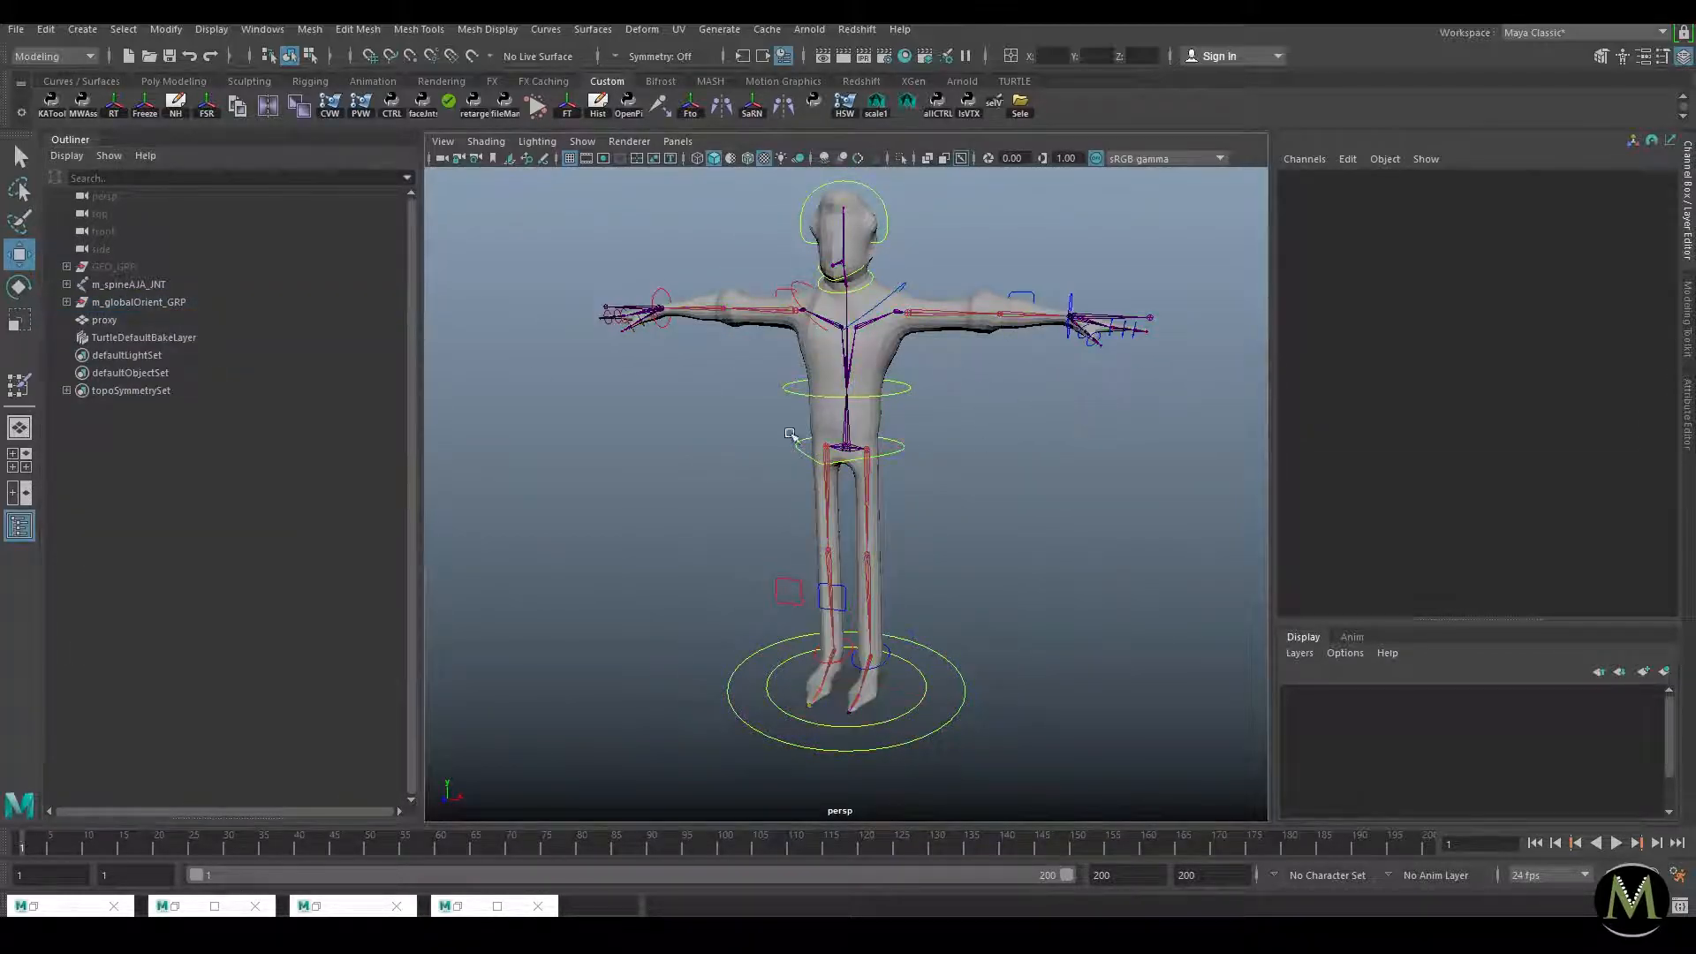
click(883, 351)
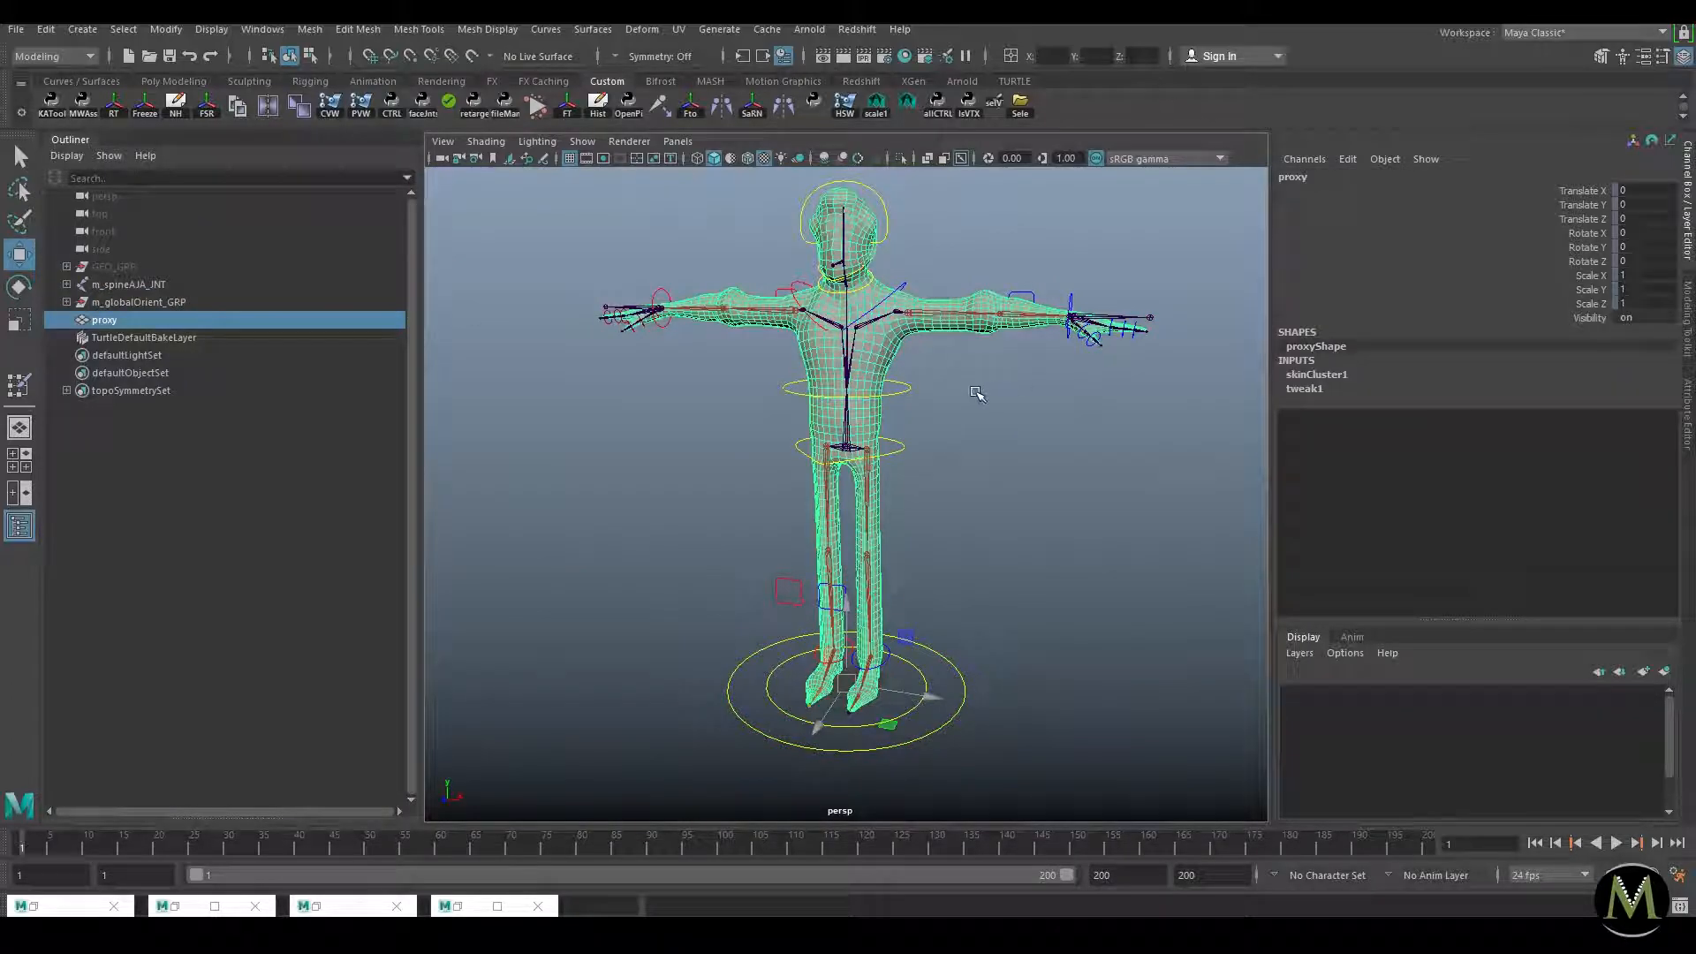
key(space)
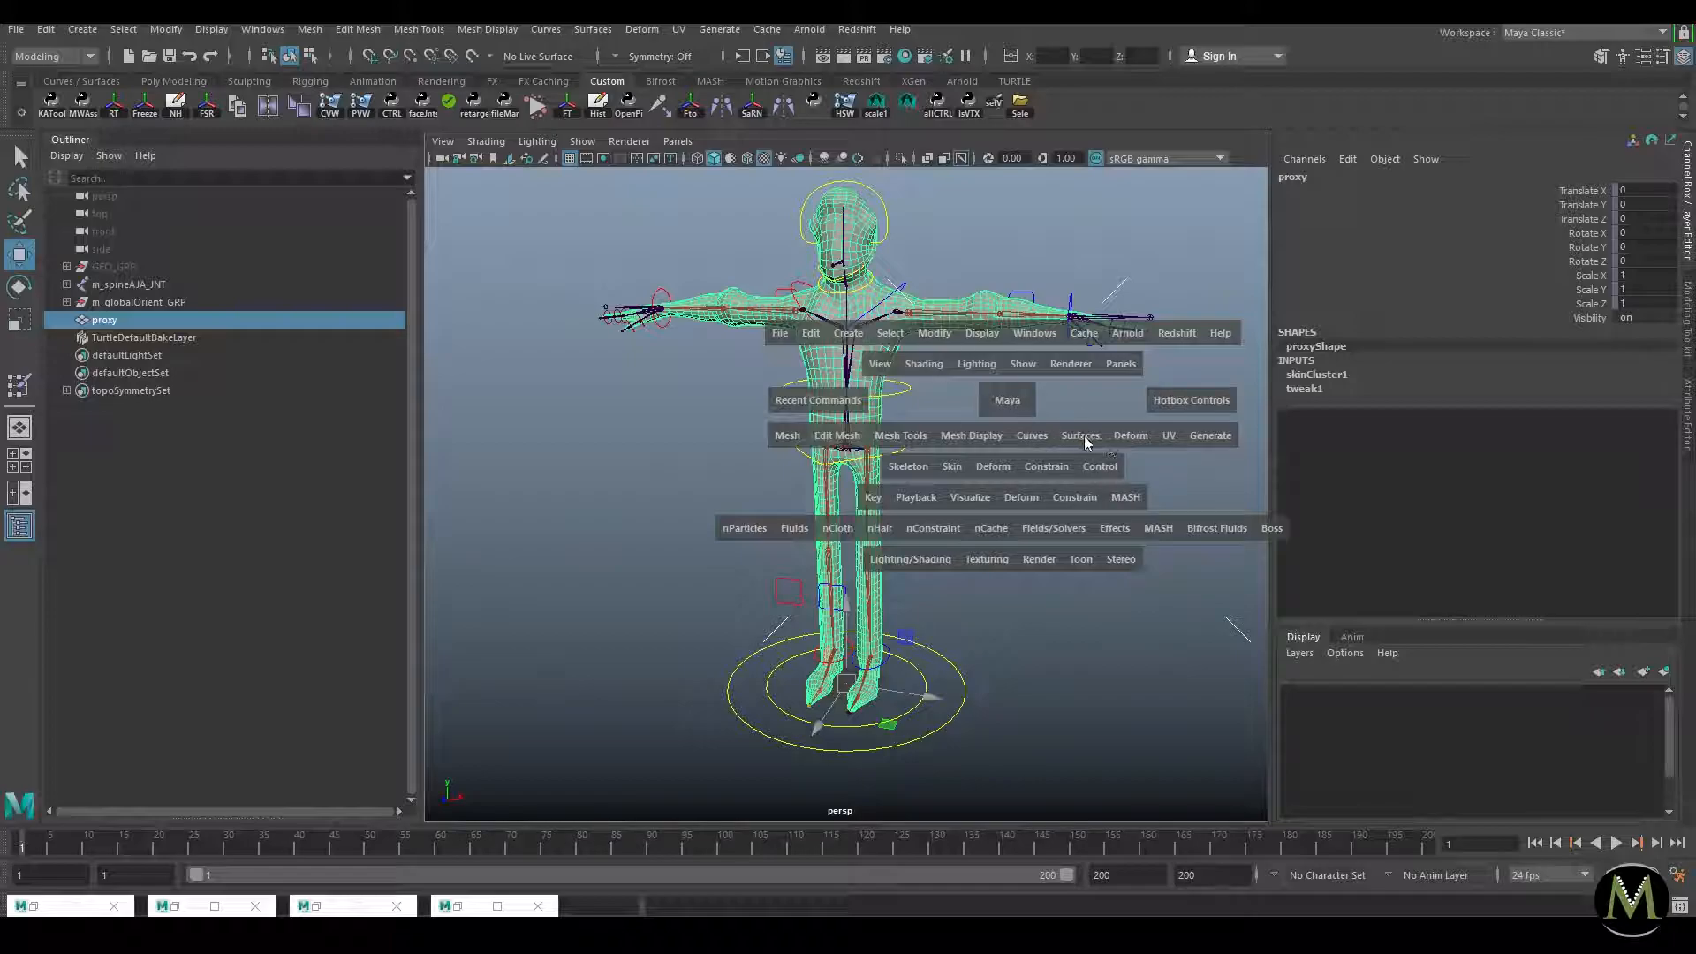
click(1034, 333)
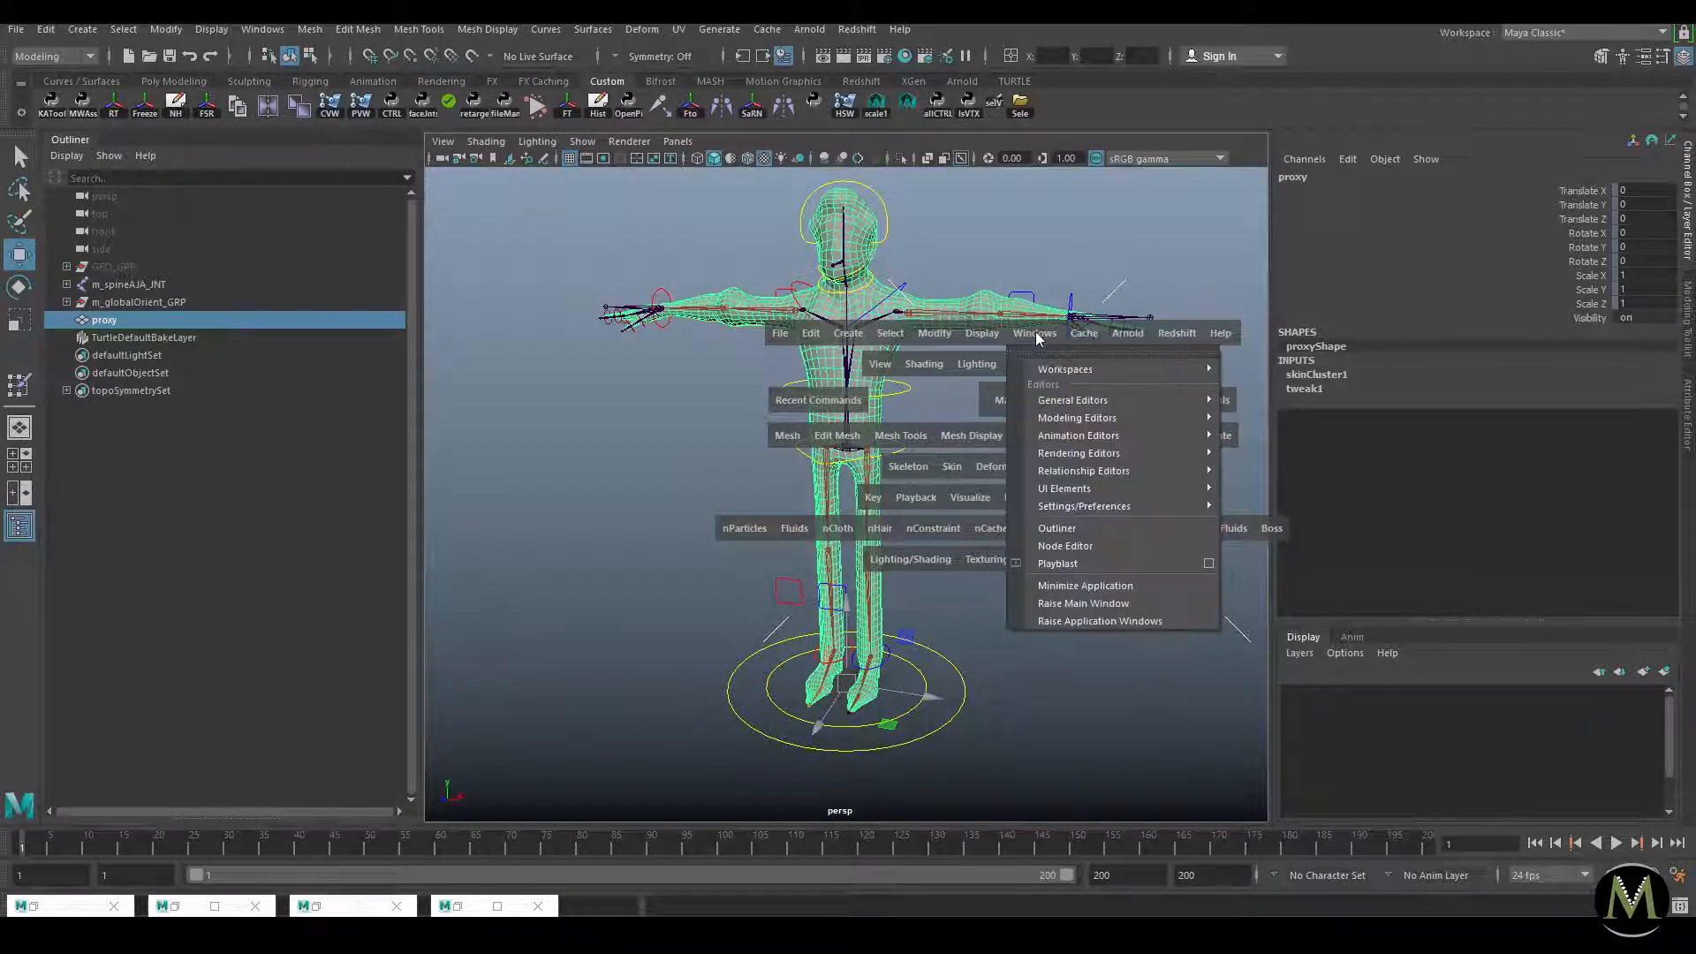
click(1039, 193)
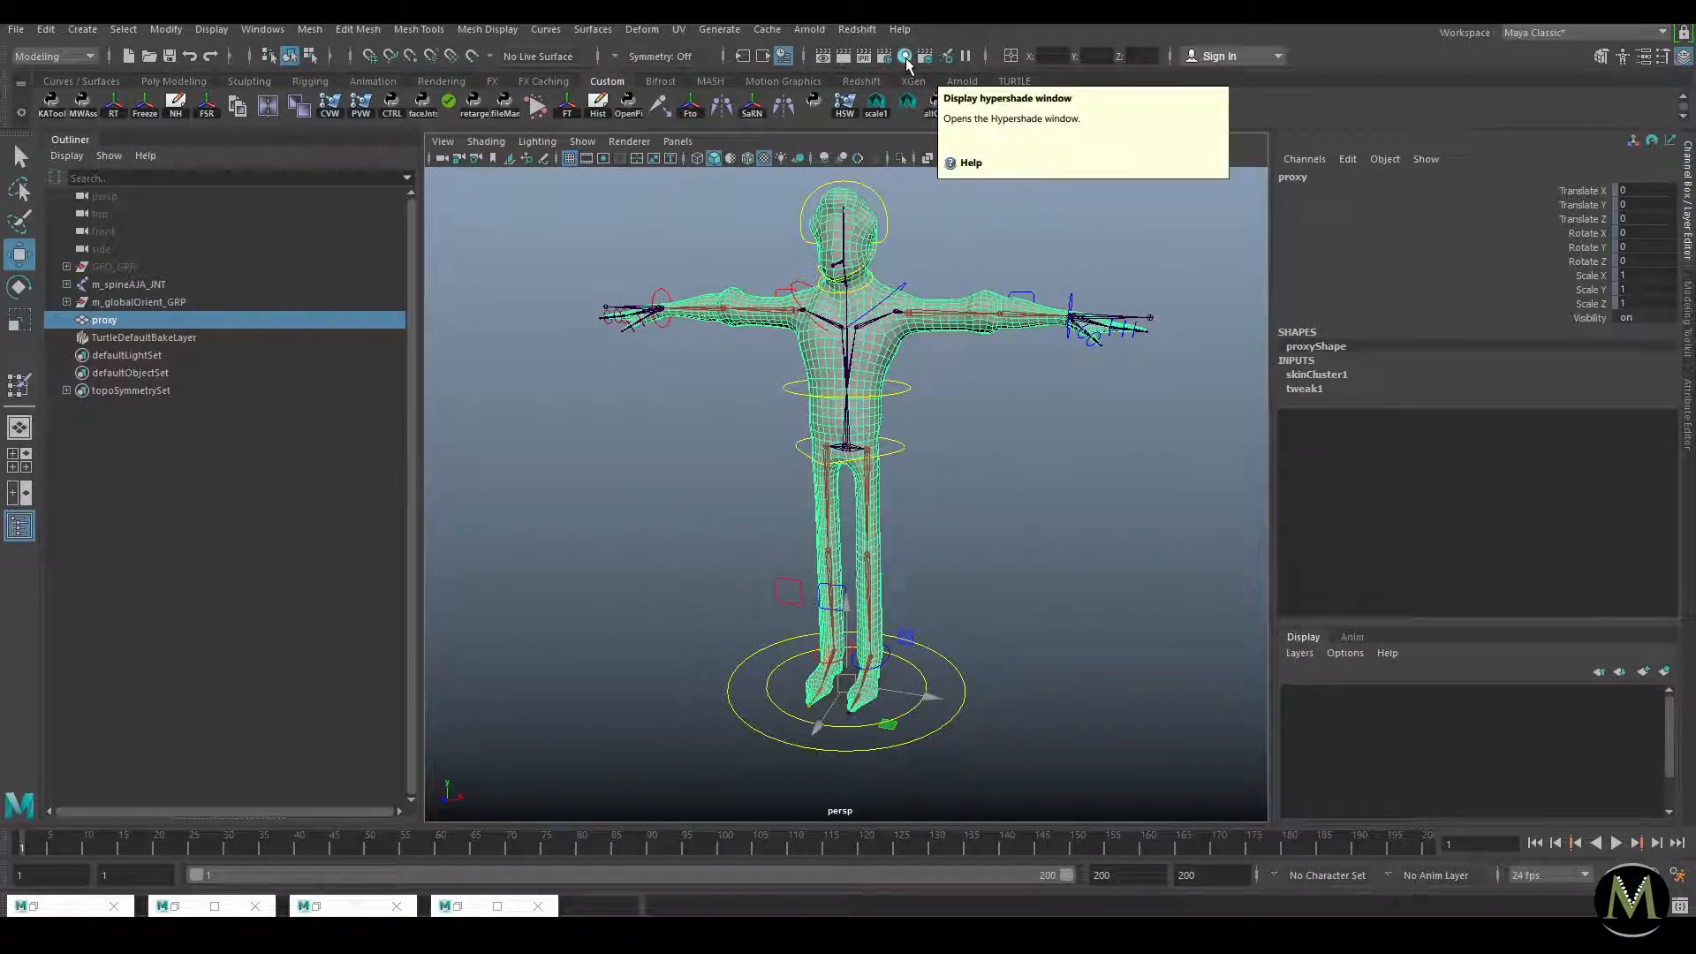
click(906, 58)
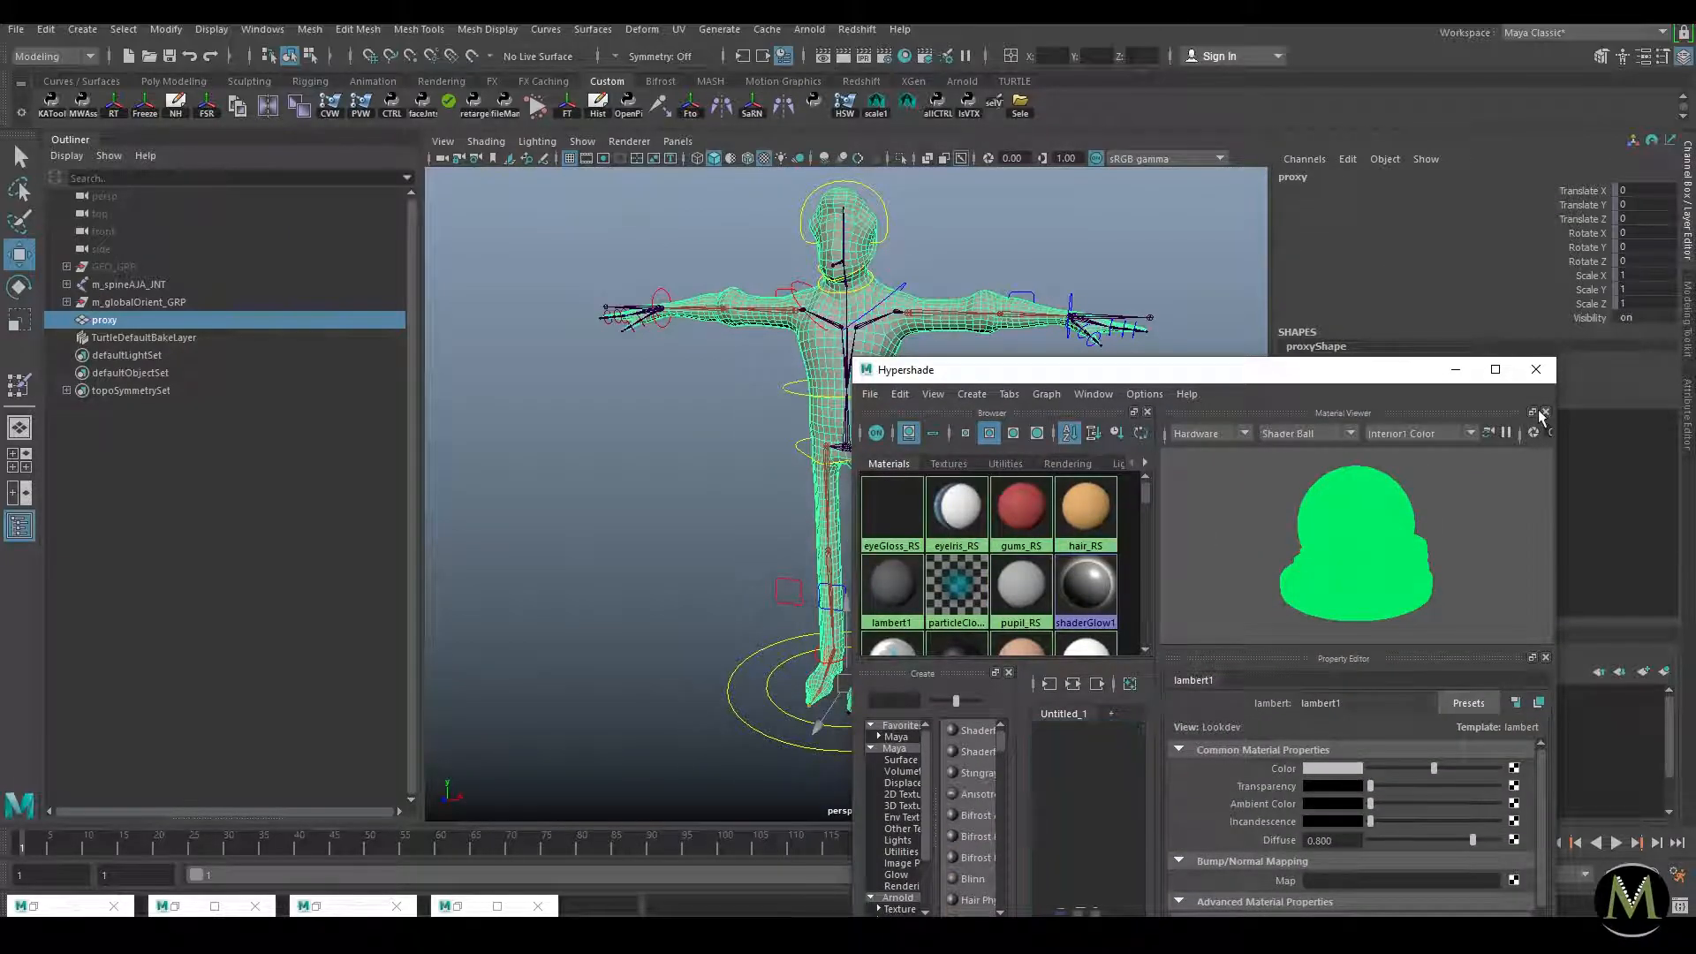
click(1546, 412)
drag(1178, 377, 1139, 202)
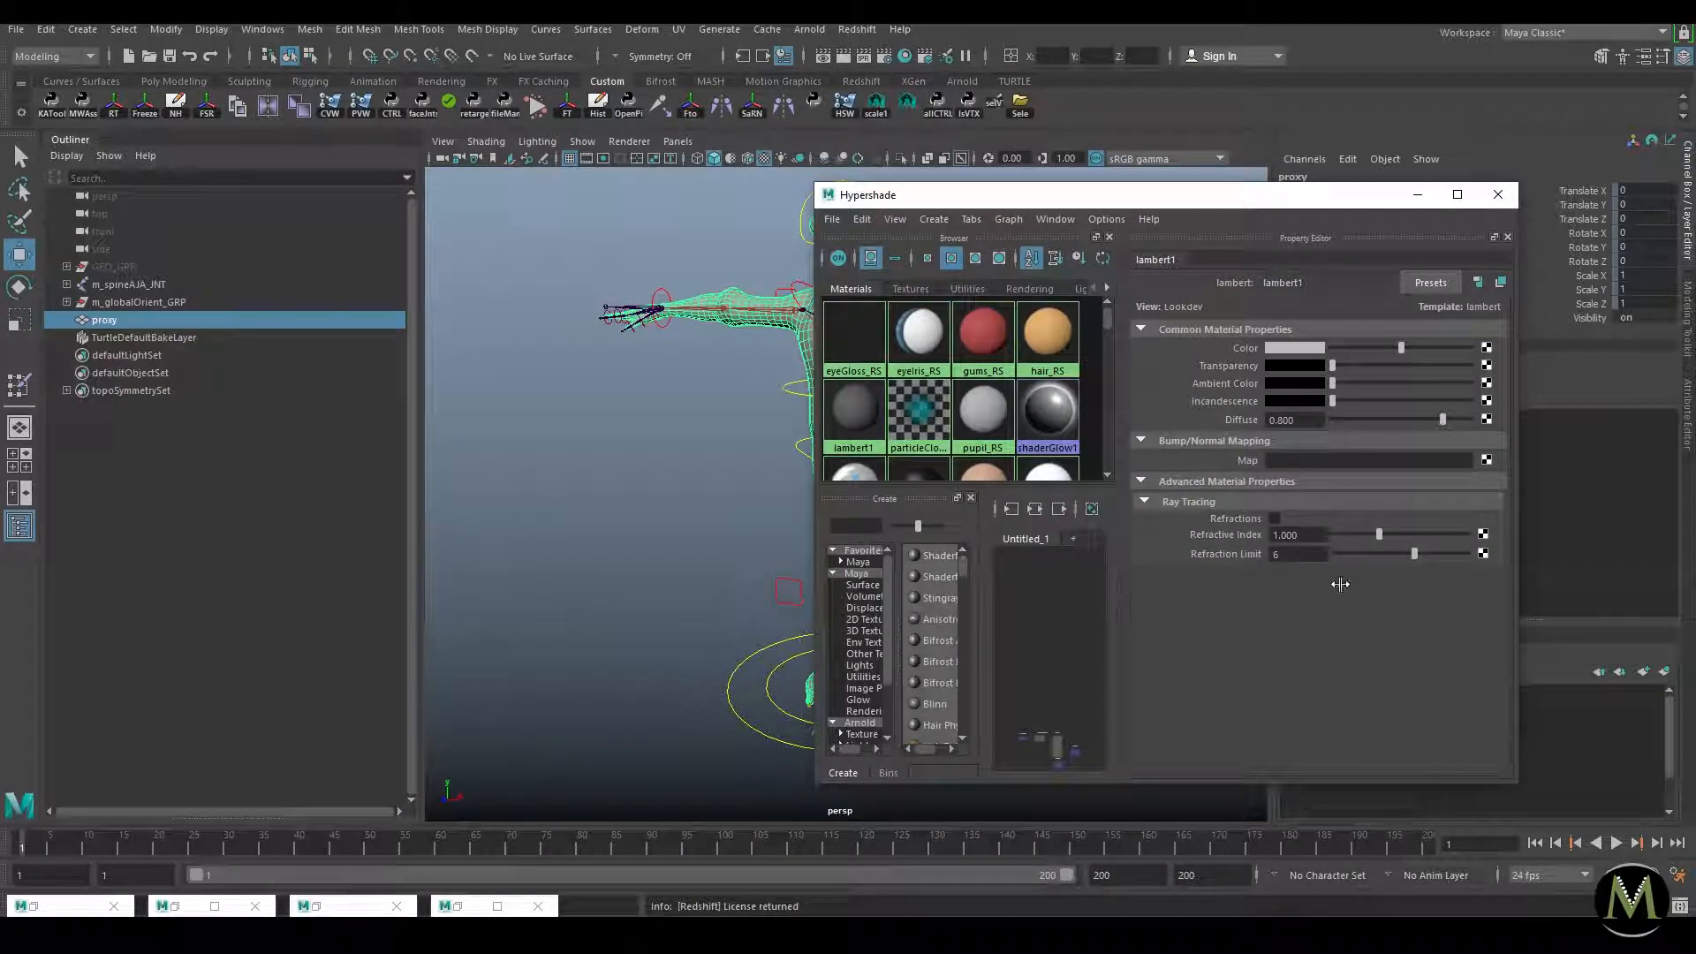
click(1508, 237)
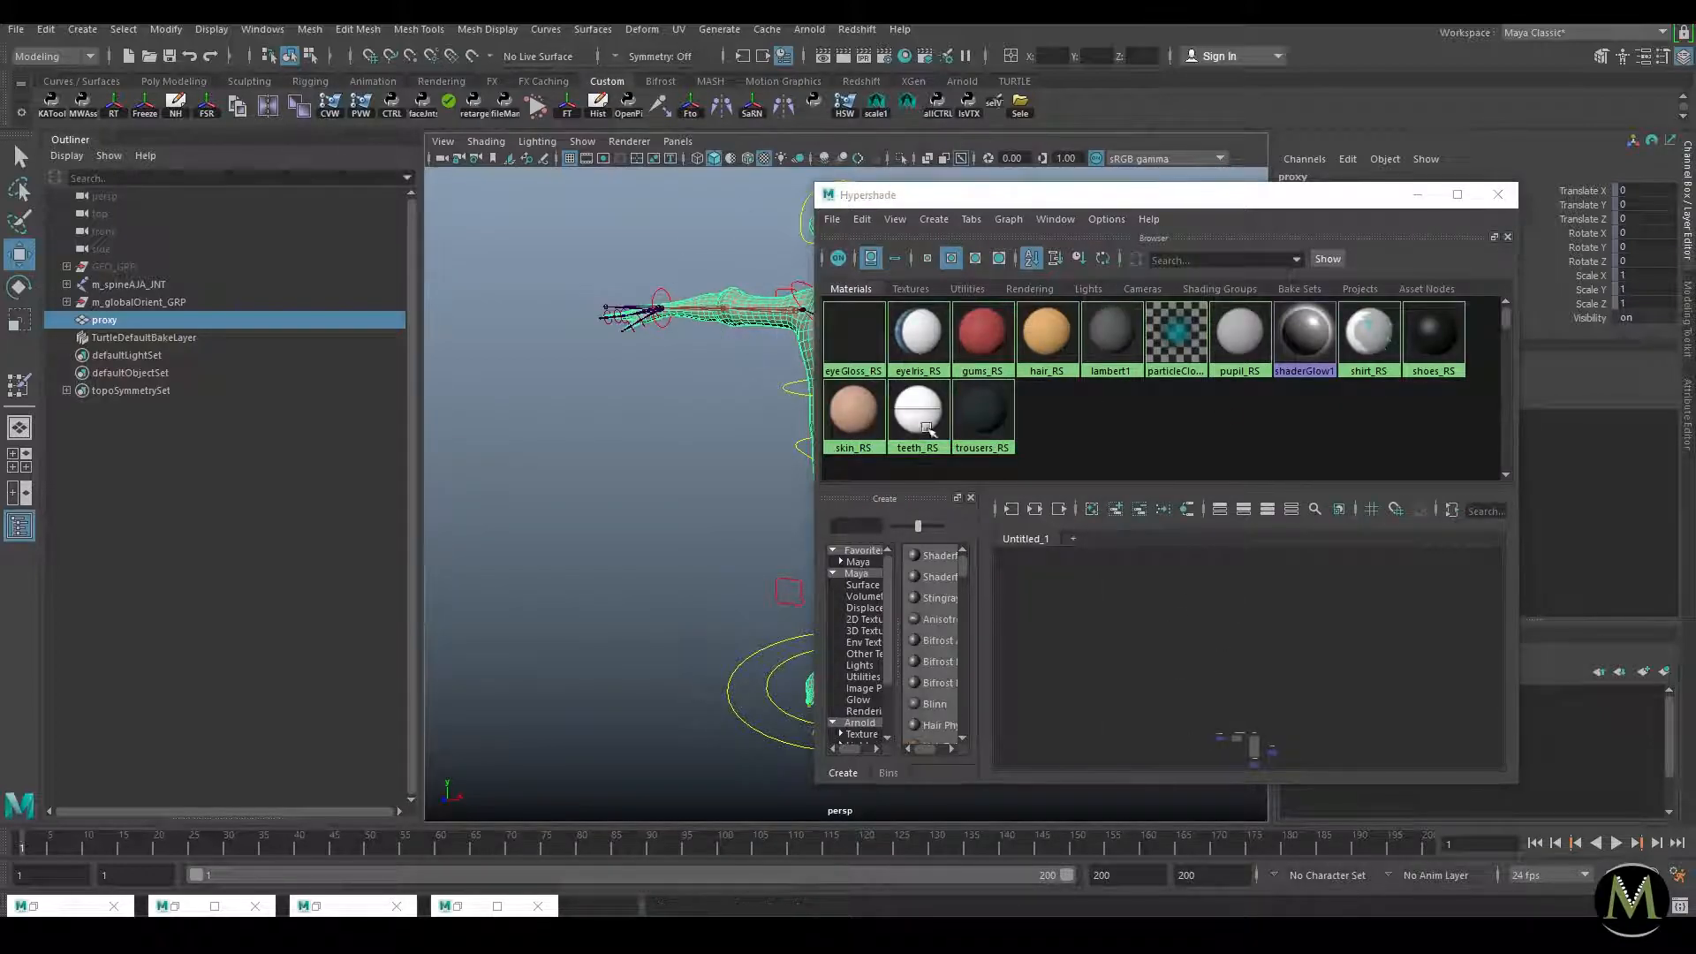
click(1014, 514)
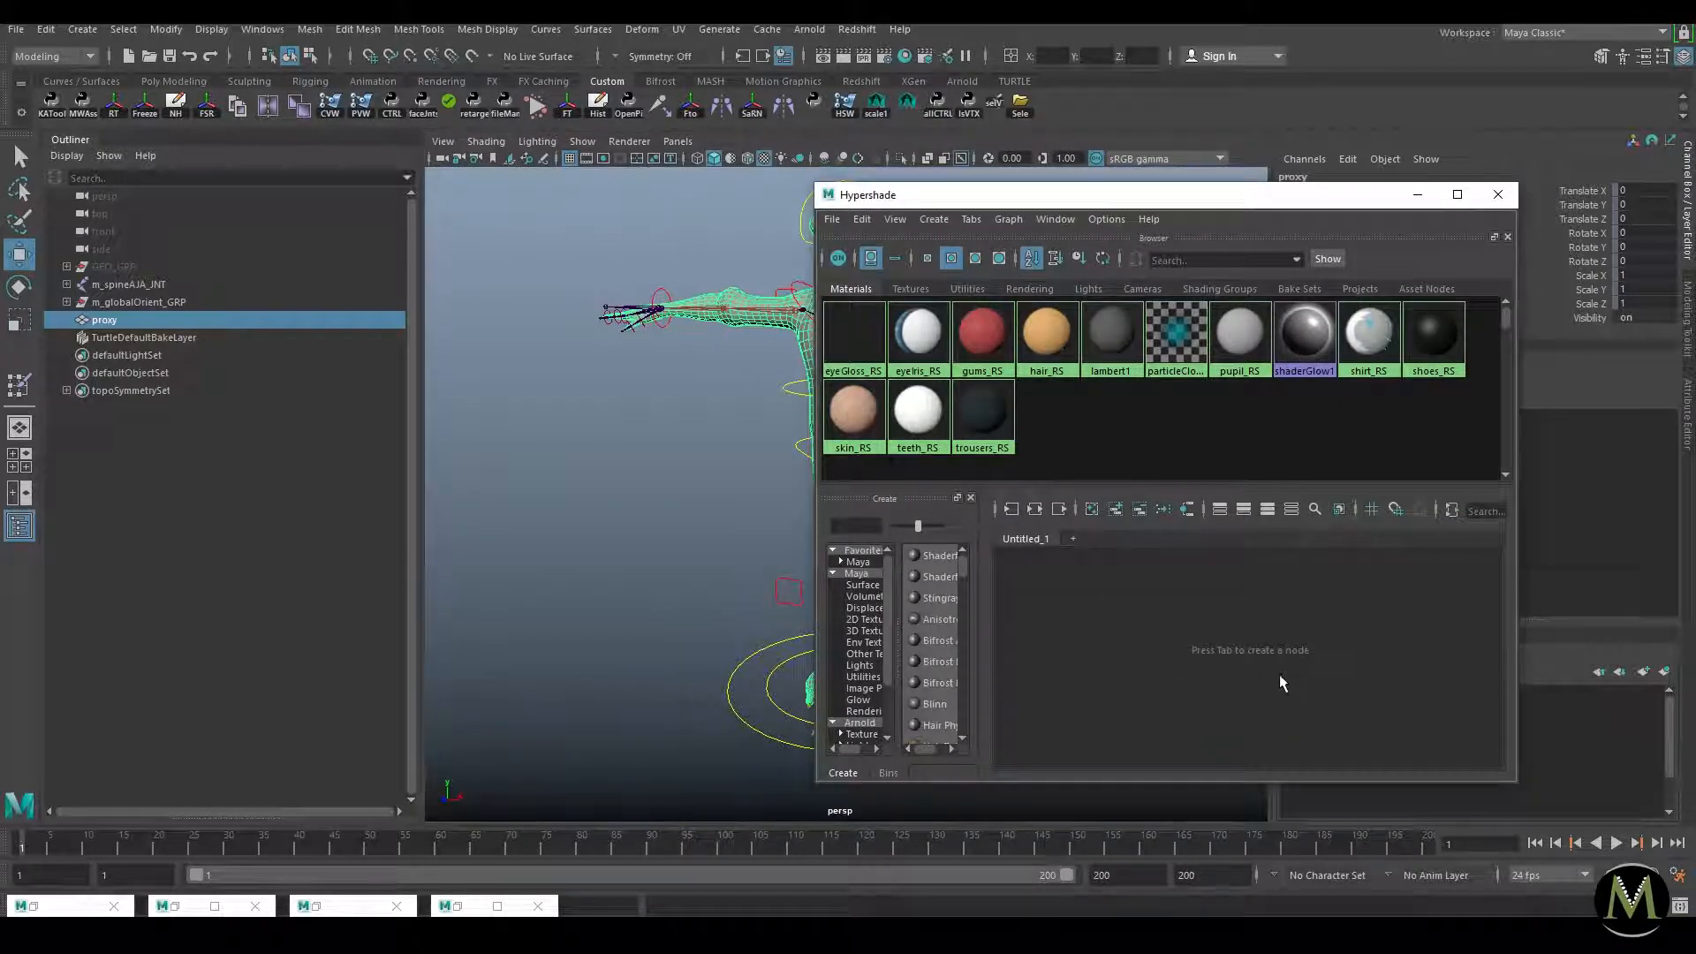
scroll(706, 503, down, 1)
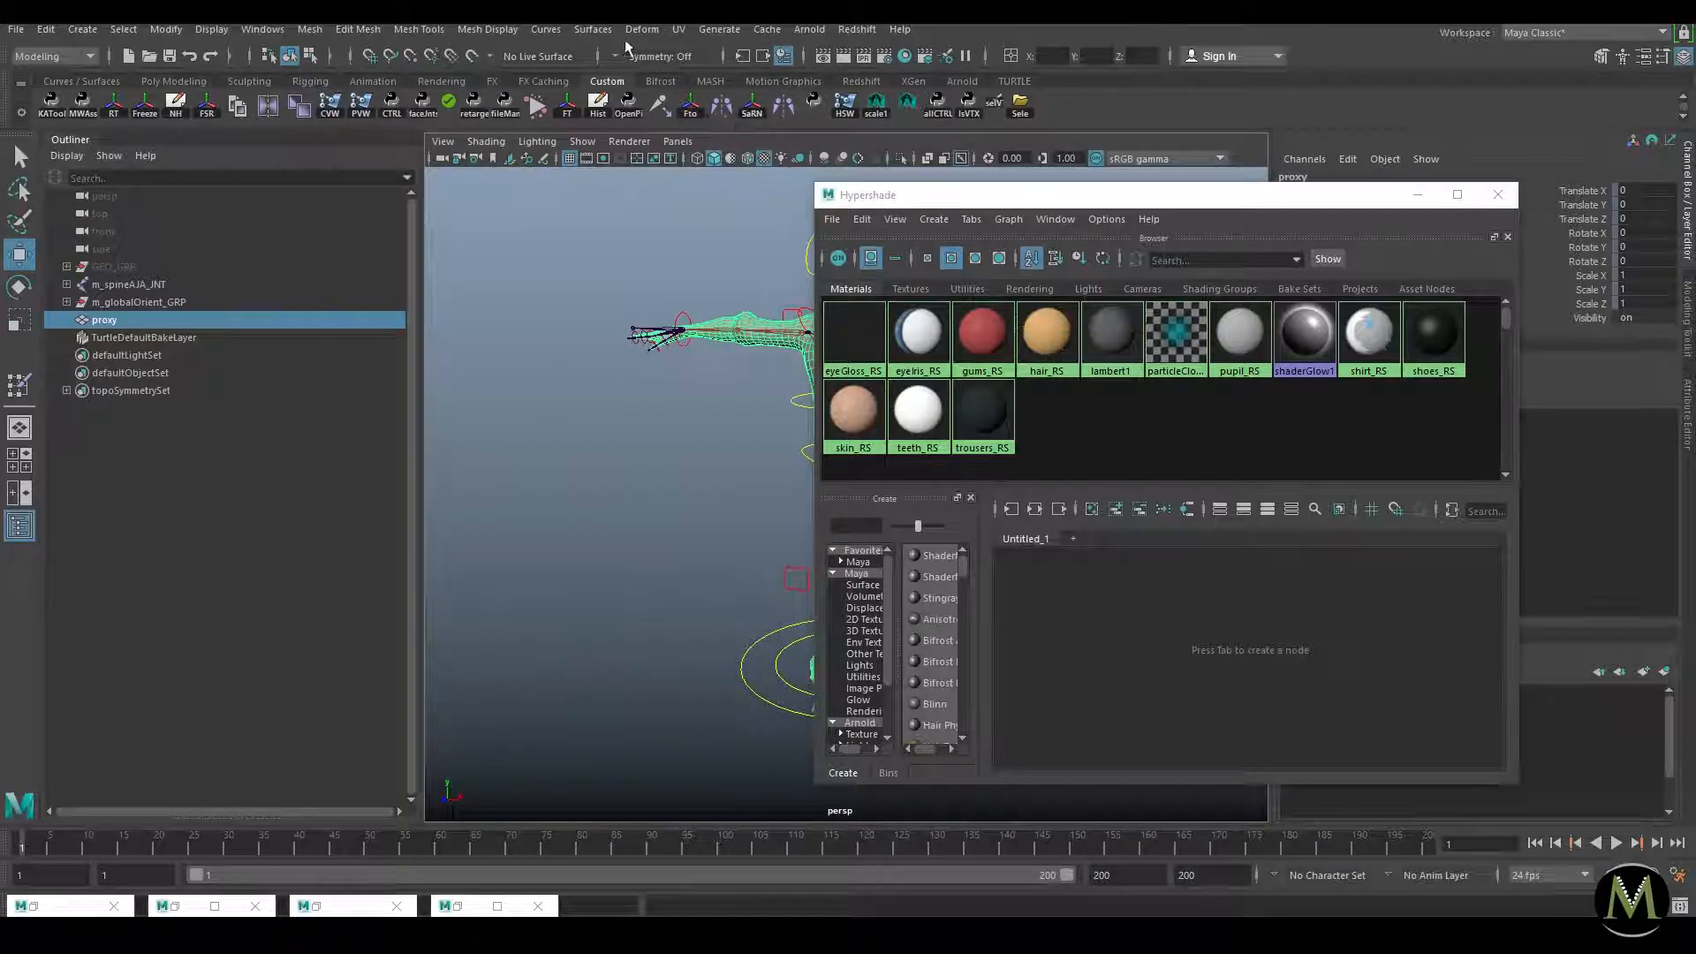
Step: Open the Node Editor in place of Hypershade and graph the connections of the proxy mesh
click(262, 29)
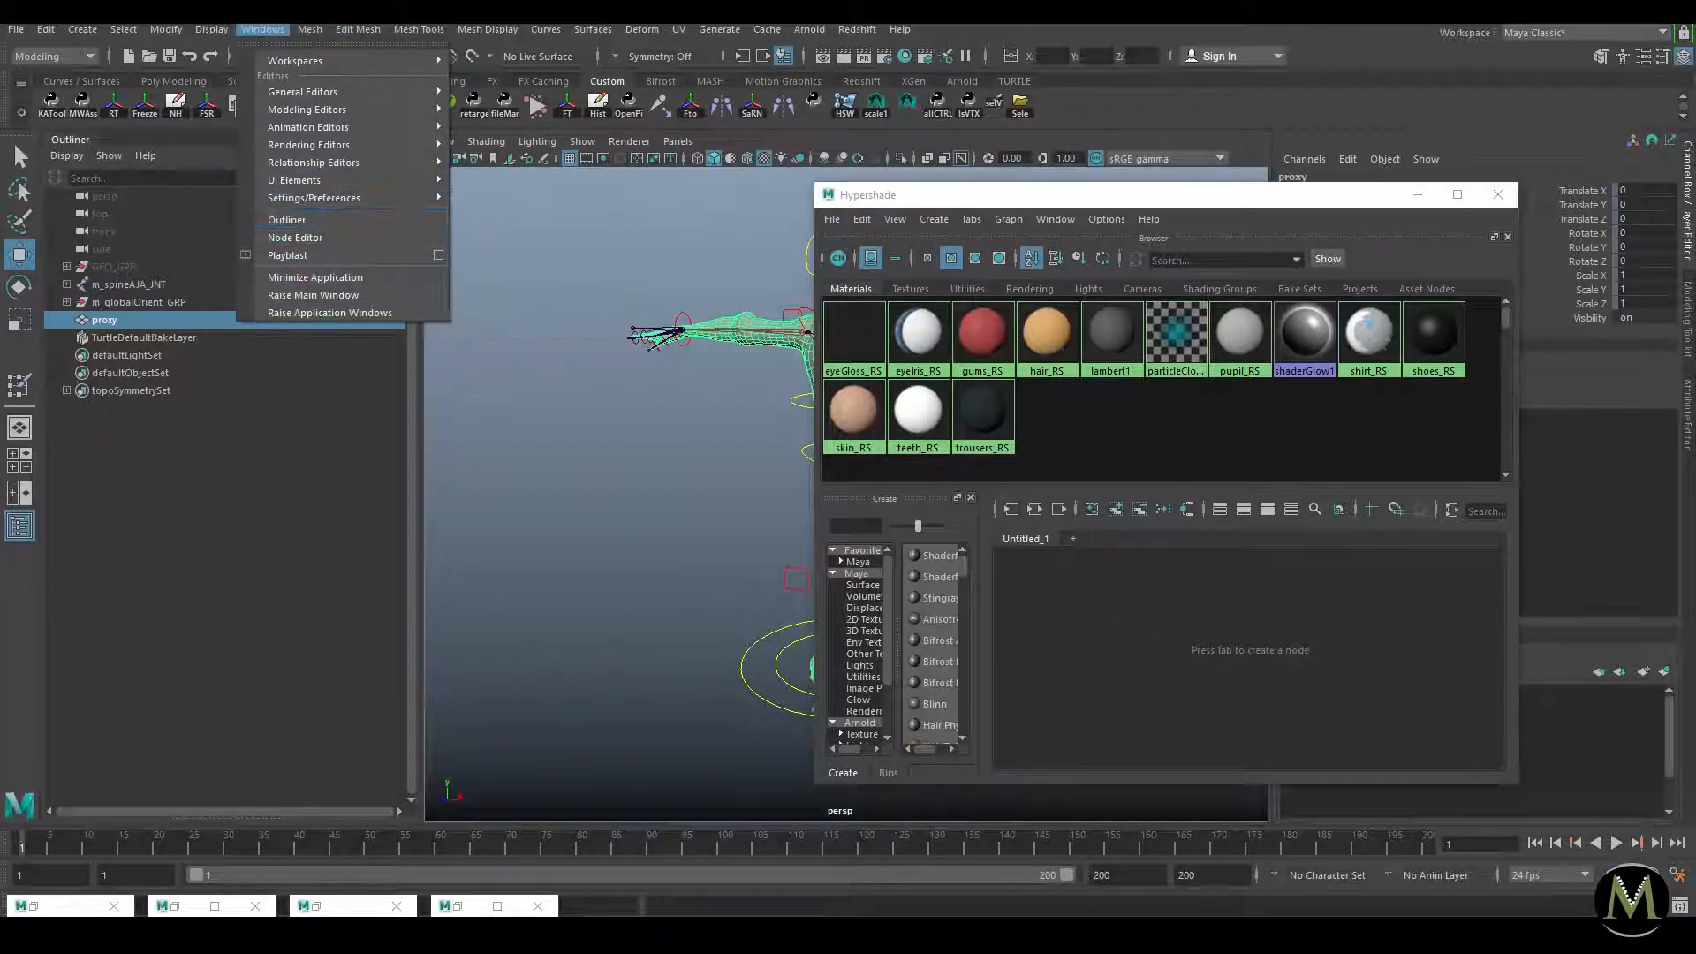
click(293, 238)
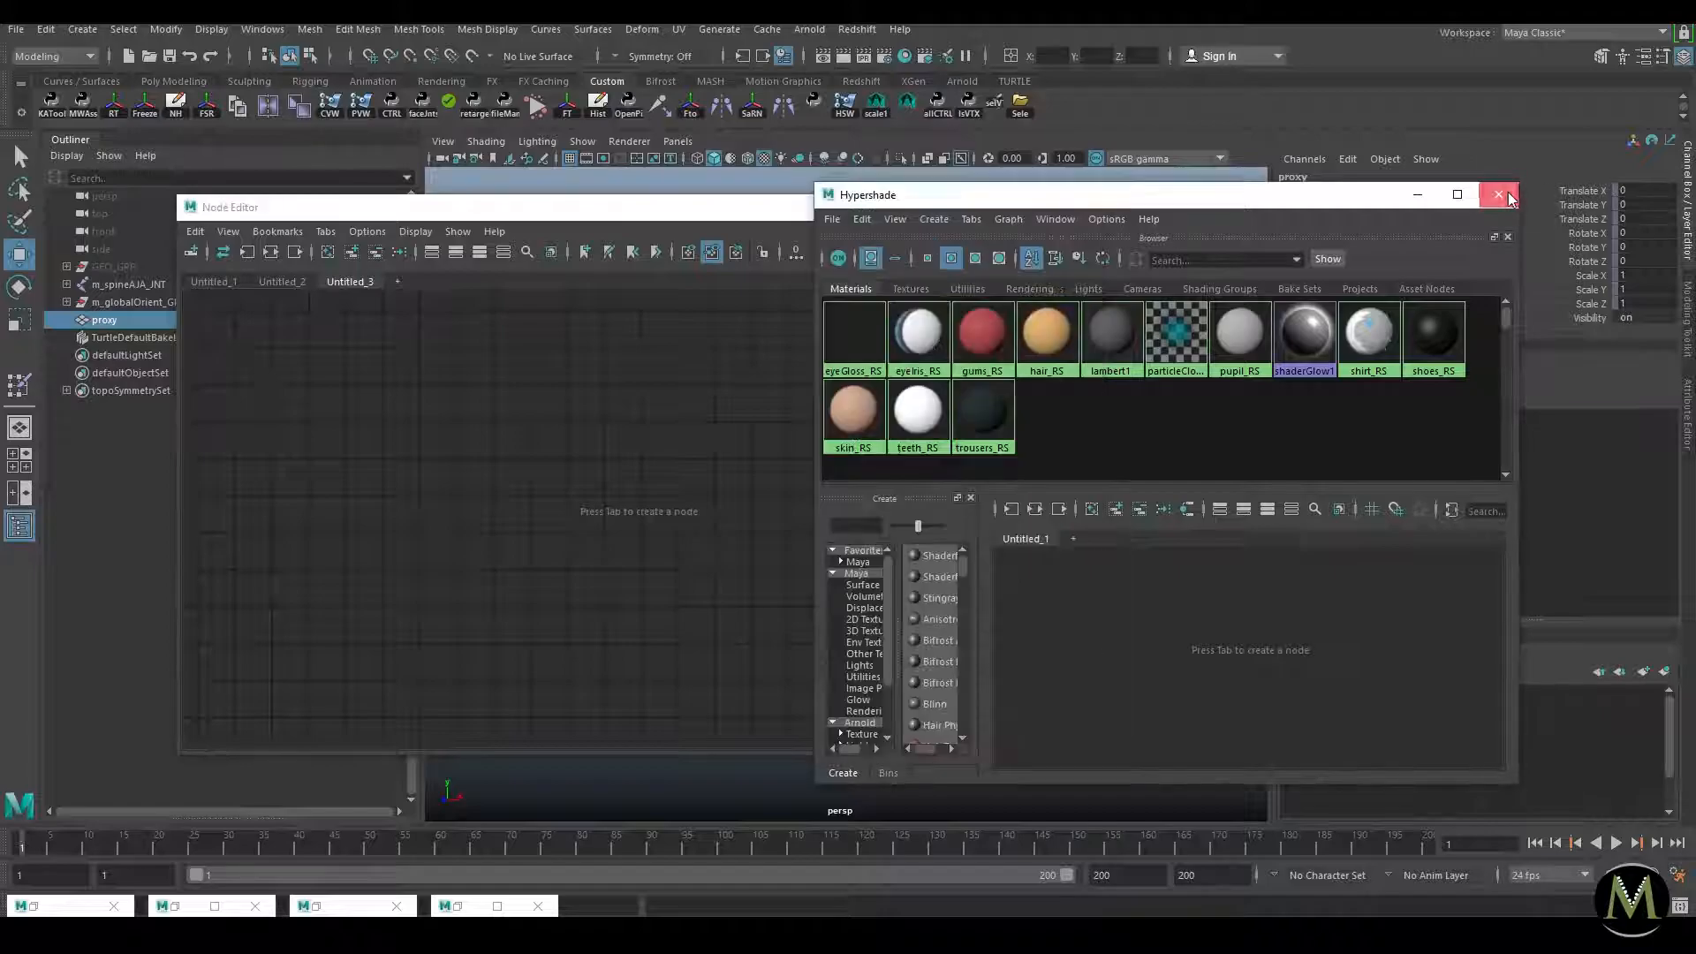
click(1499, 195)
drag(265, 207, 1065, 250)
click(1049, 296)
Step: Select the whole column of joint nodes feeding the proxy's skin cluster in the node graph
drag(1385, 762, 1399, 338)
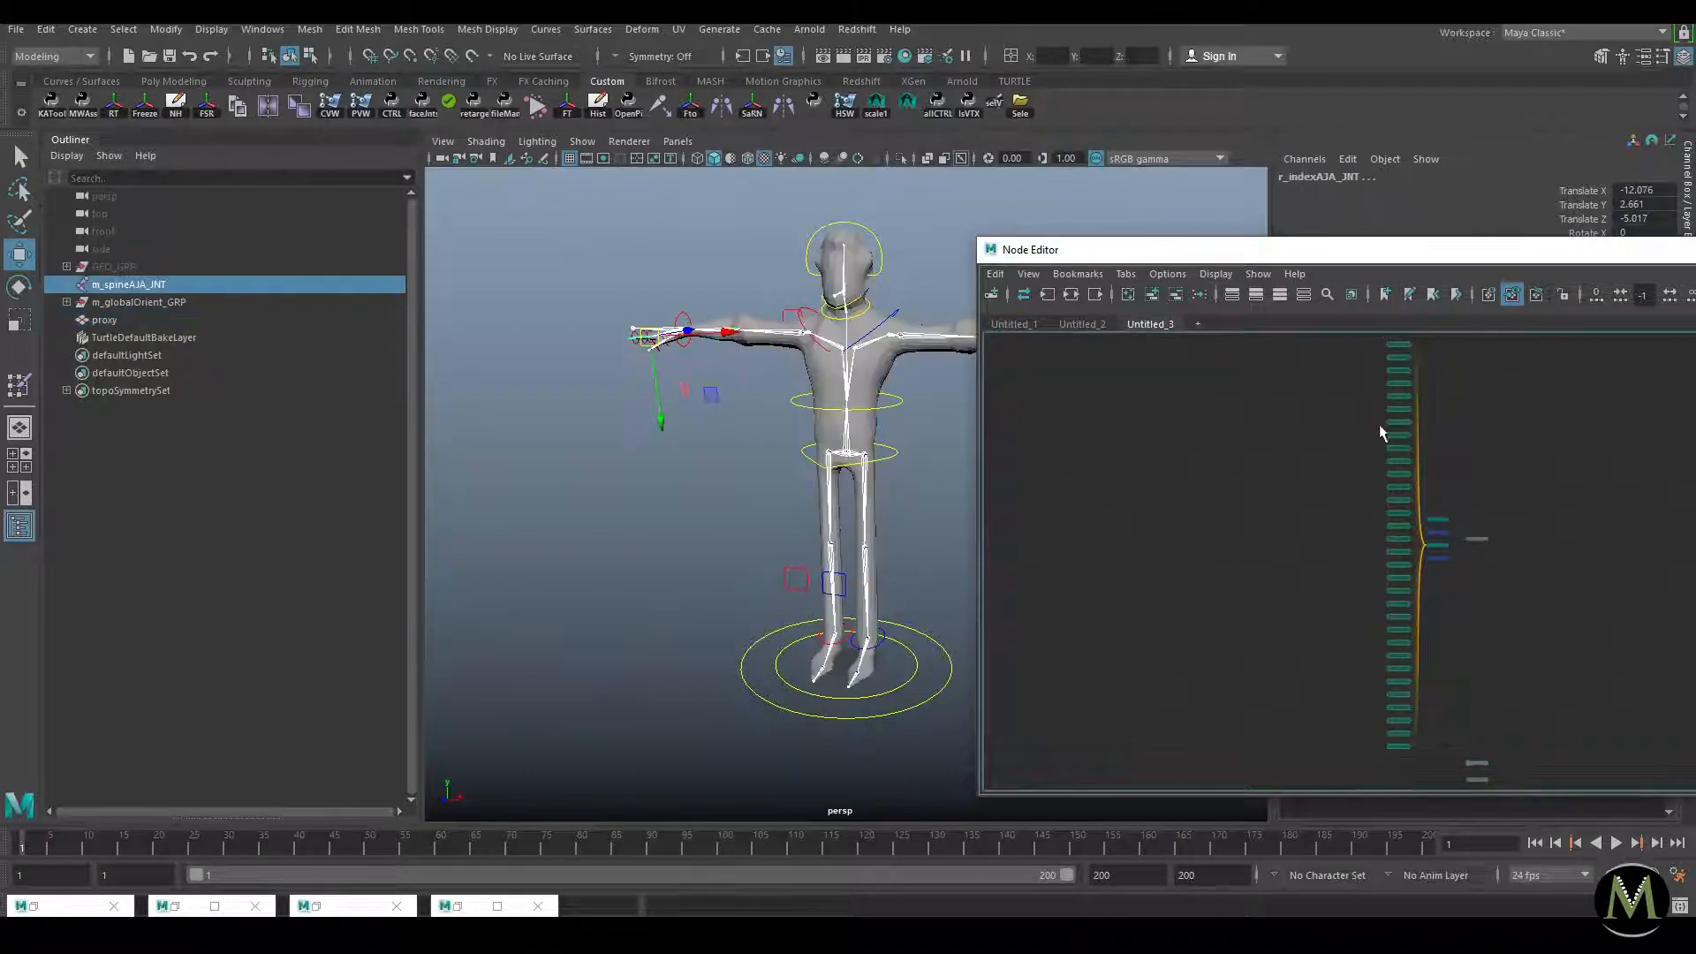
scroll(1376, 594, up, 5)
scroll(1351, 594, down, 6)
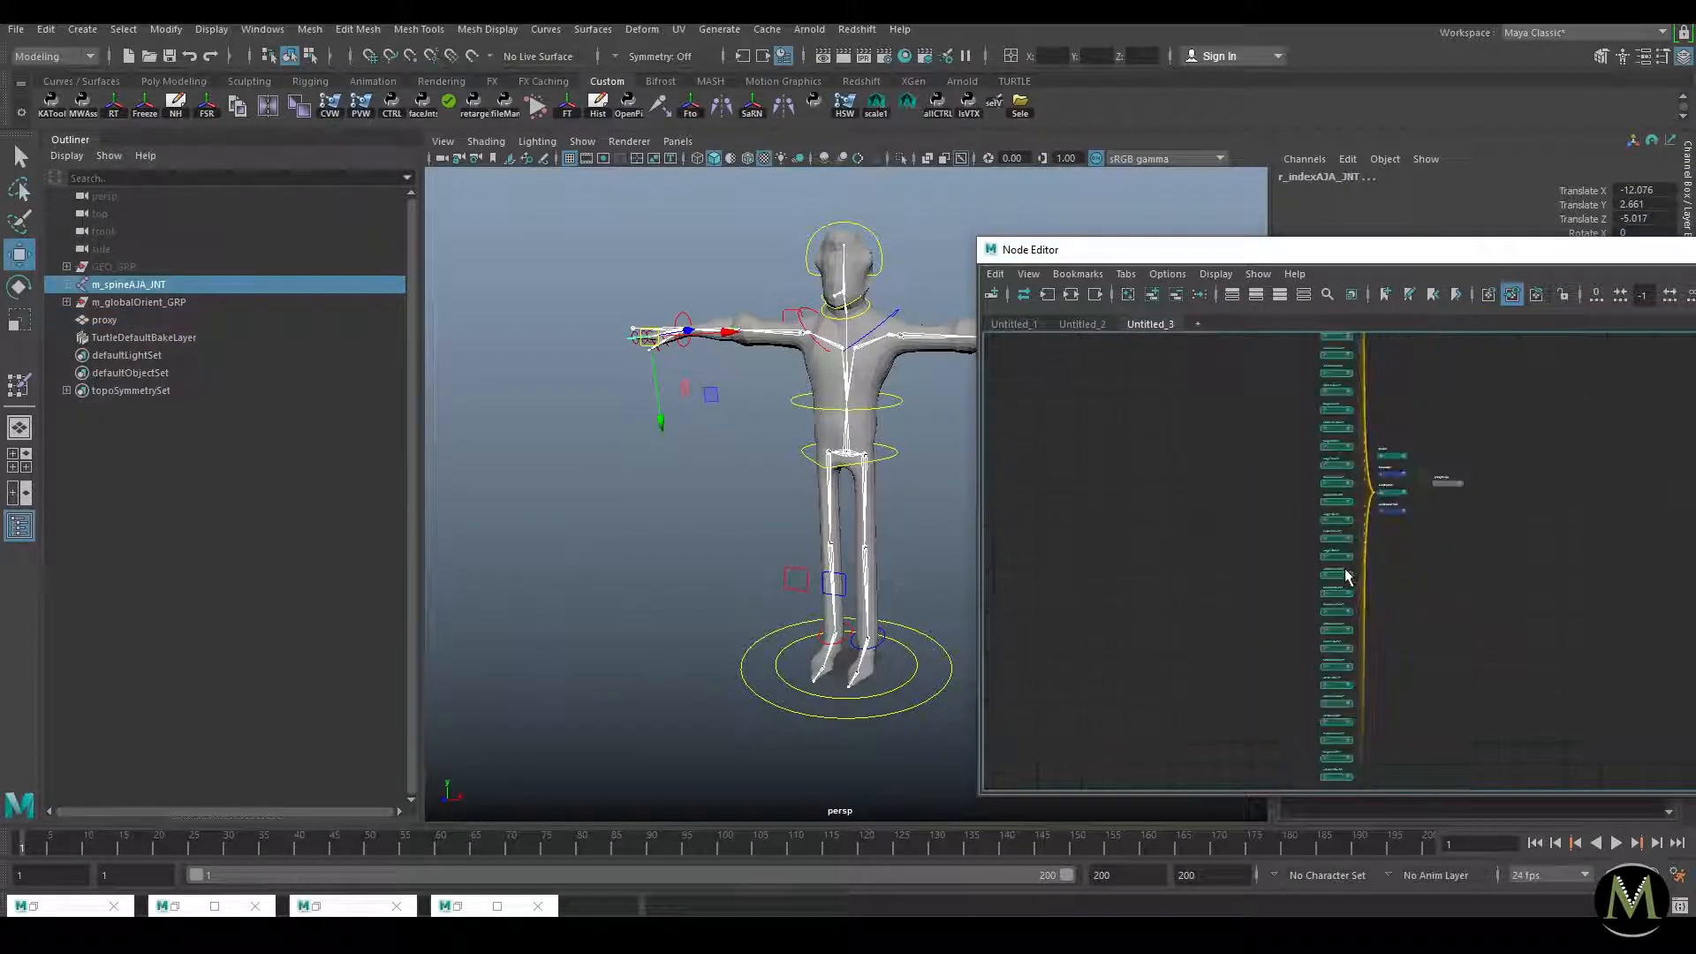
scroll(1339, 597, up, 2)
scroll(1340, 603, down, 2)
drag(1270, 724, 1330, 294)
scroll(1310, 535, down, 4)
drag(1328, 371, 1325, 372)
Step: Unhide GEO_GRP and isolate the clothed character geometry in the viewport
click(189, 268)
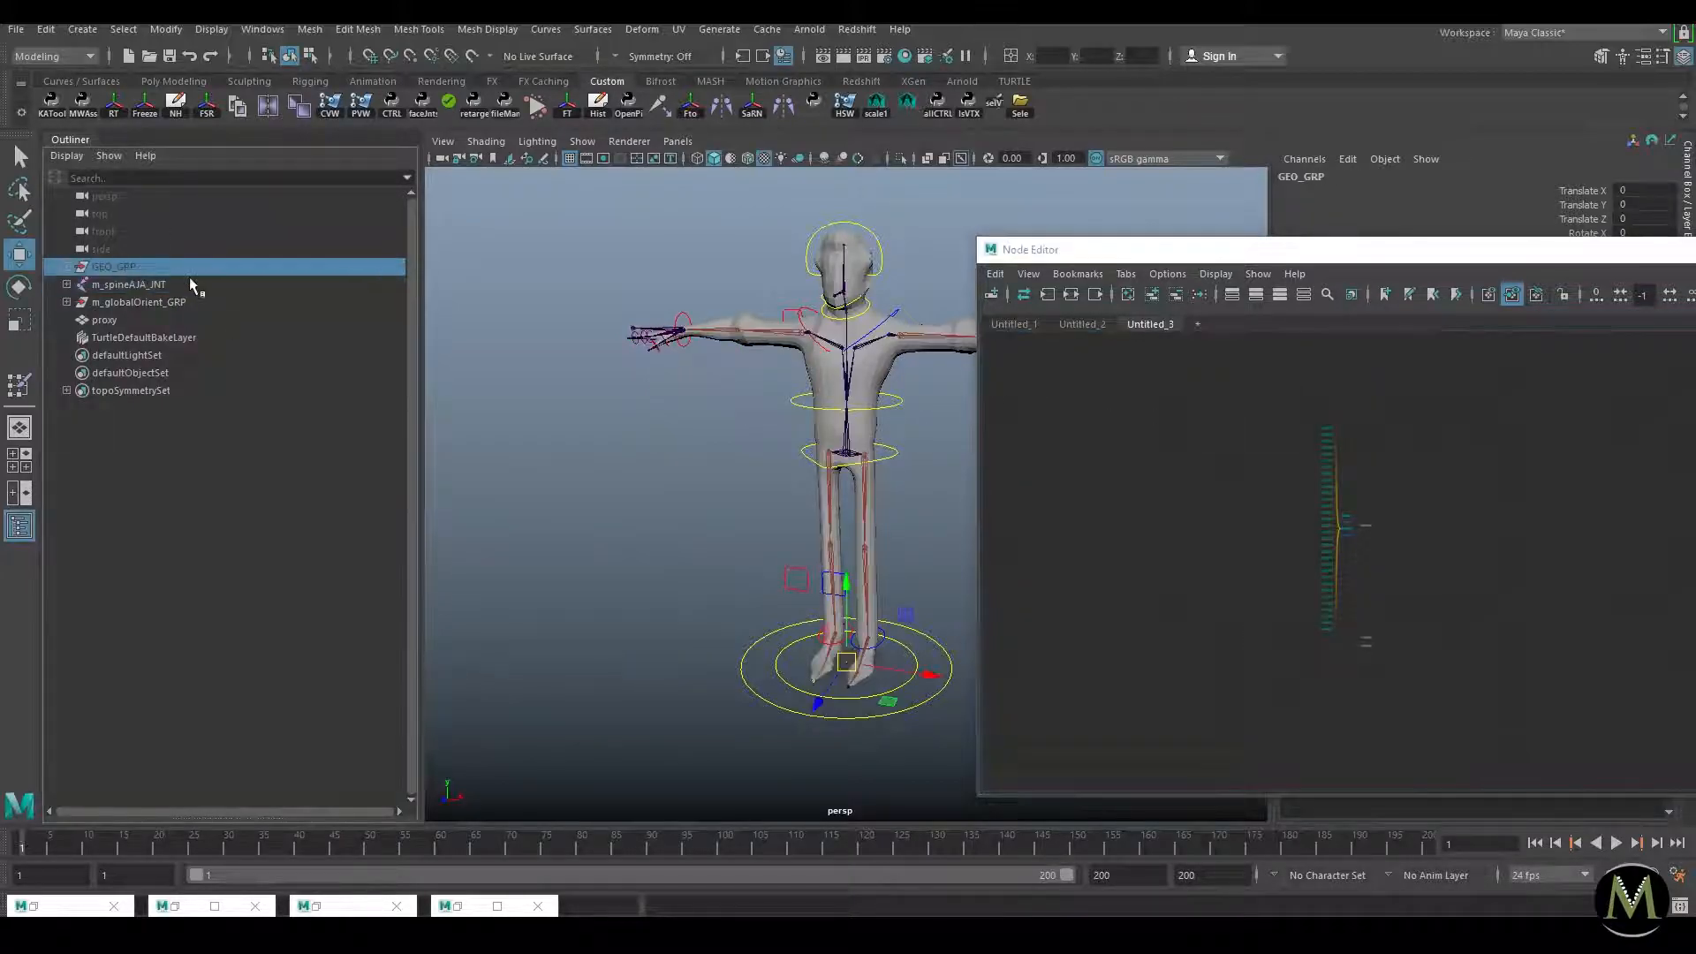
key(shift+h)
key(ctrl+1)
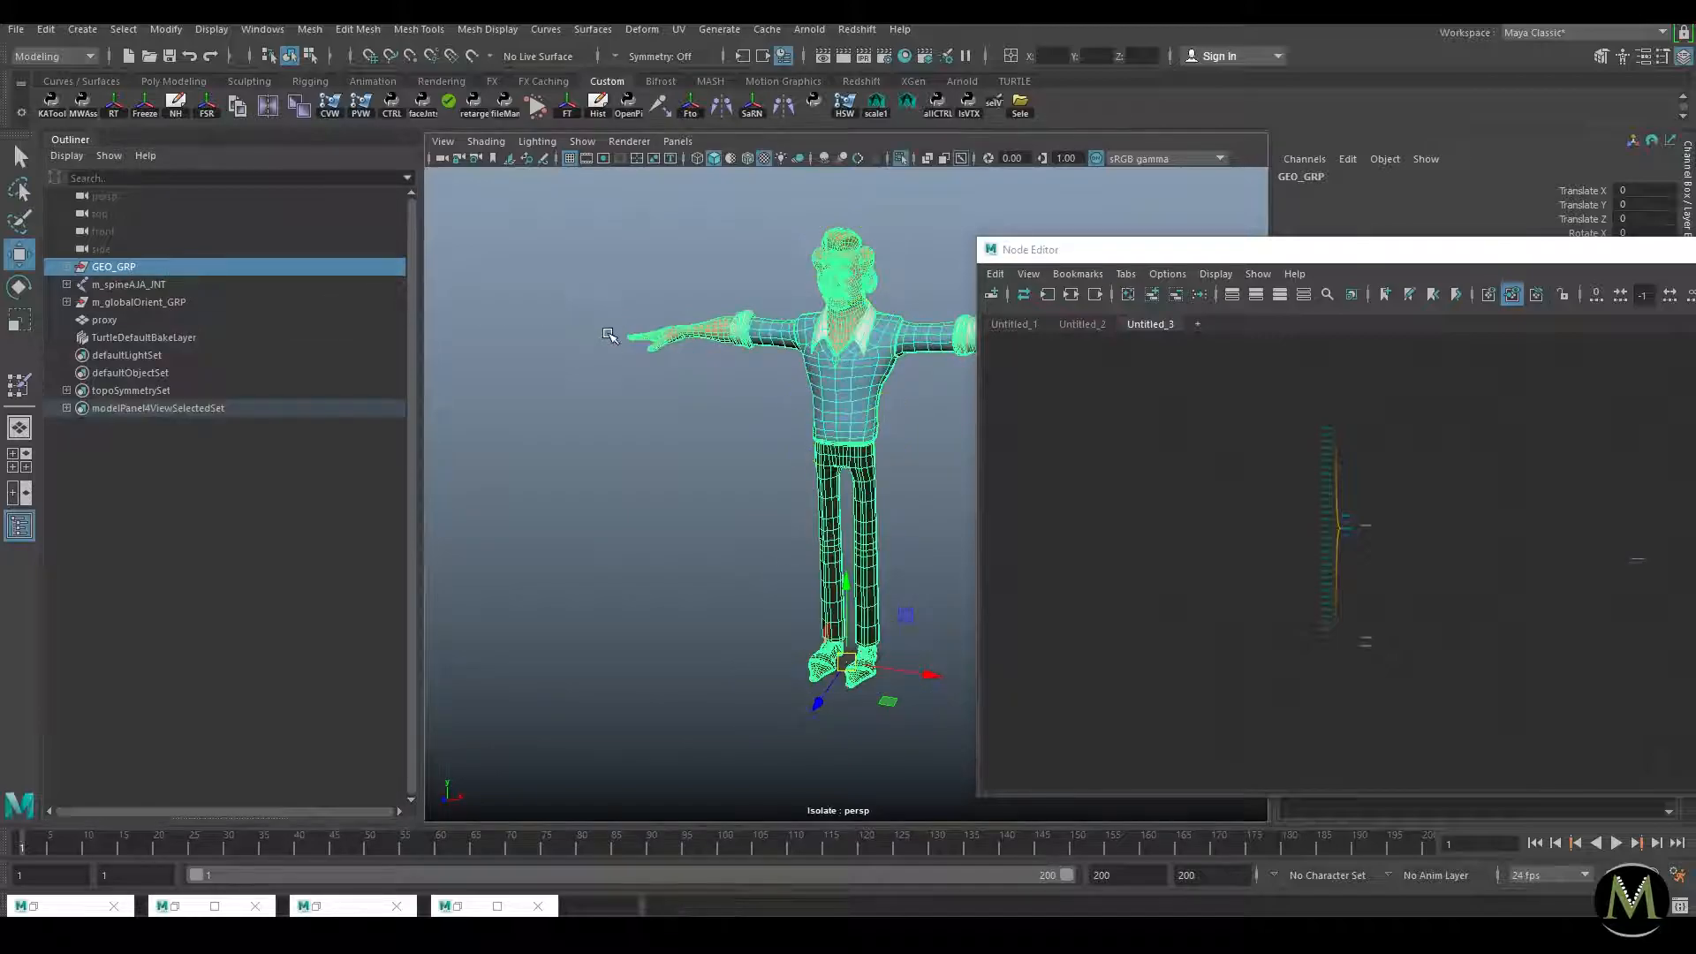
alt+drag(671, 355, 661, 380)
Step: Select the individual character meshes together with all the graphed joint nodes of the proxy's skin cluster
drag(1224, 687, 1328, 389)
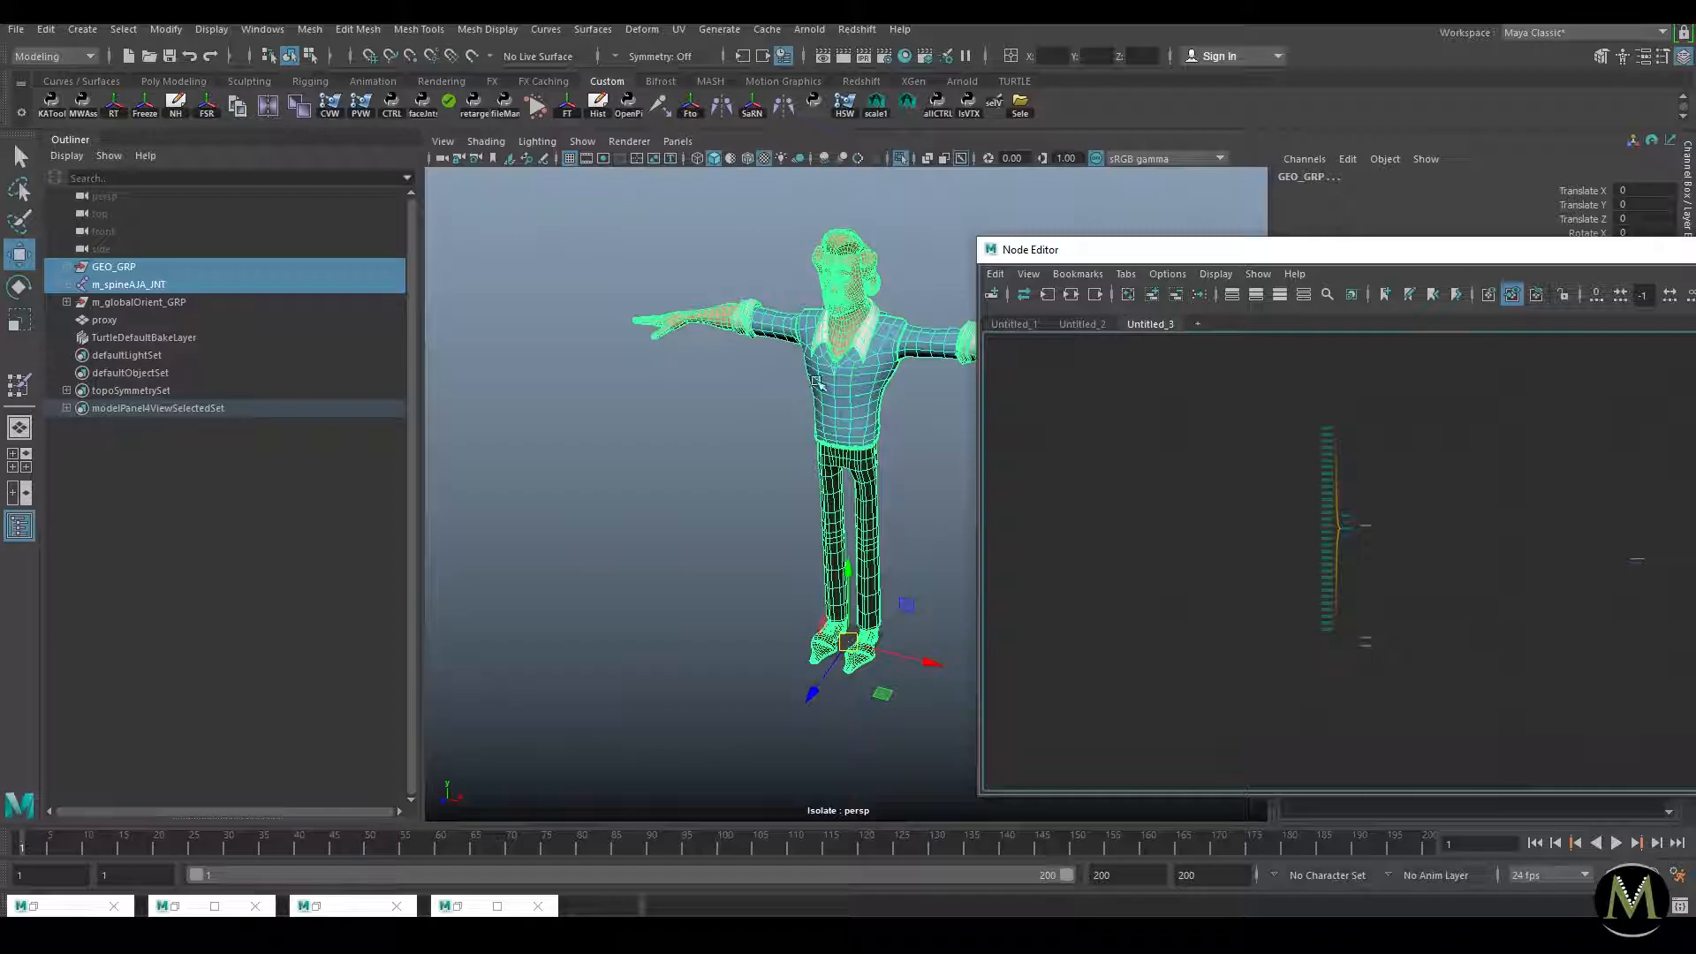
click(1275, 420)
drag(1309, 693, 1327, 701)
drag(1188, 657, 1189, 656)
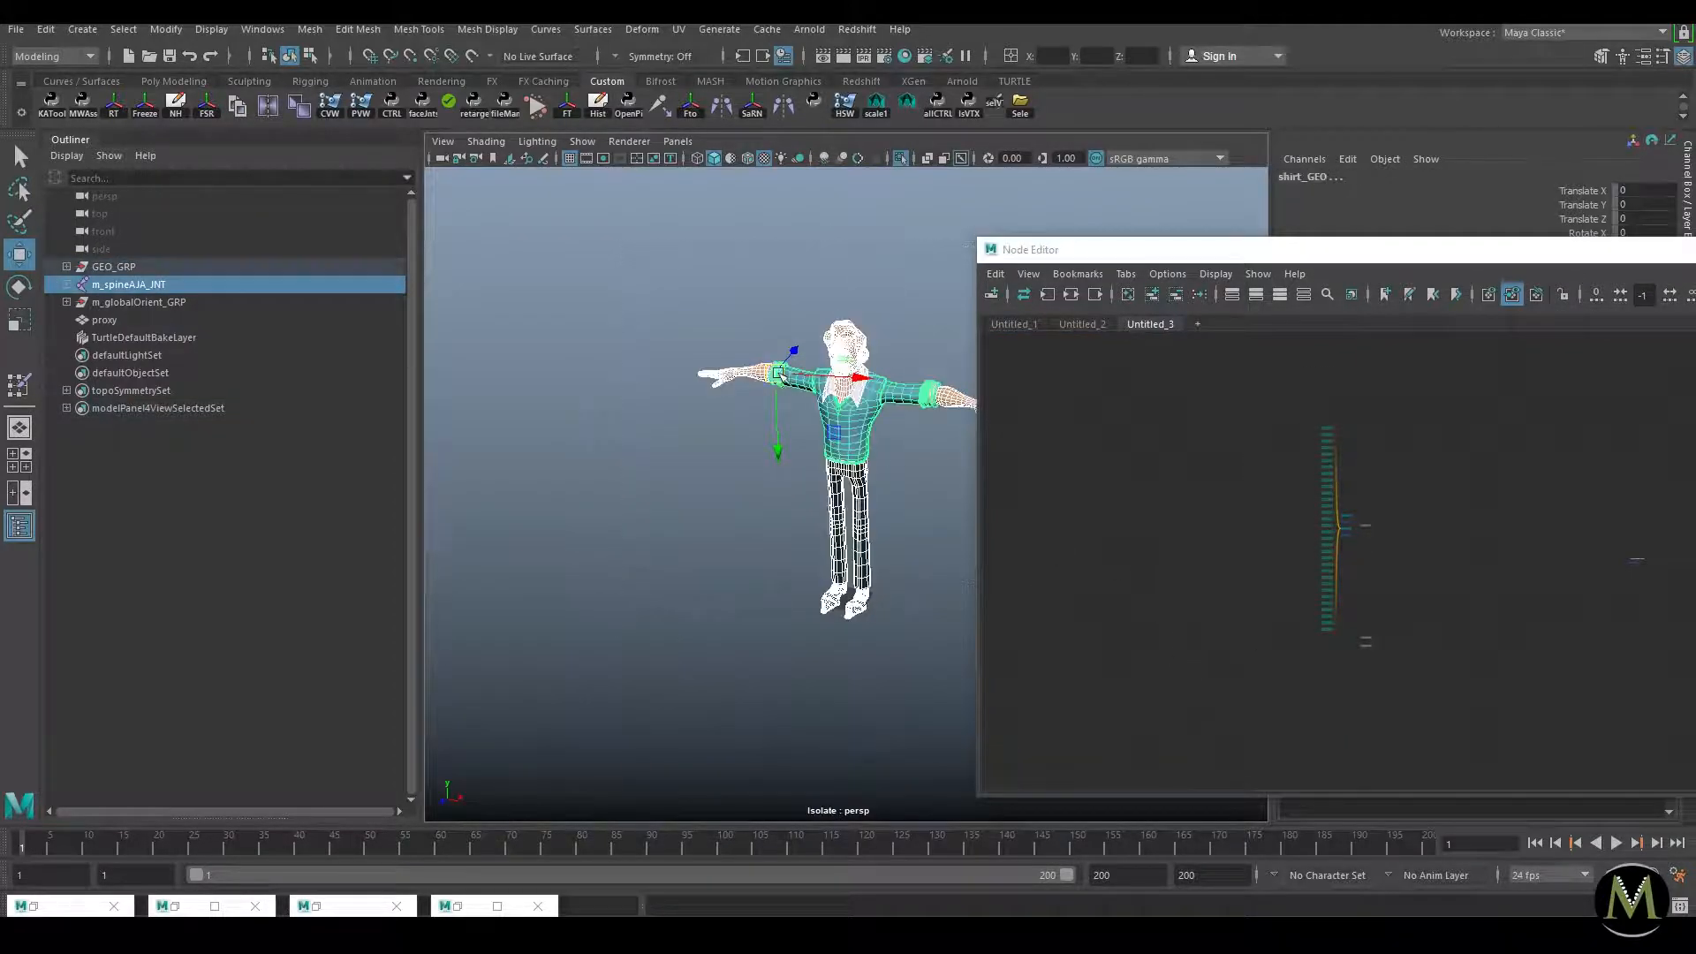
Step: Bind the character meshes to the selected joints with Closest distance, Classic linear skinning, 5 max influences and dropoff rate 4.0
alt+right_drag(886, 376, 782, 421)
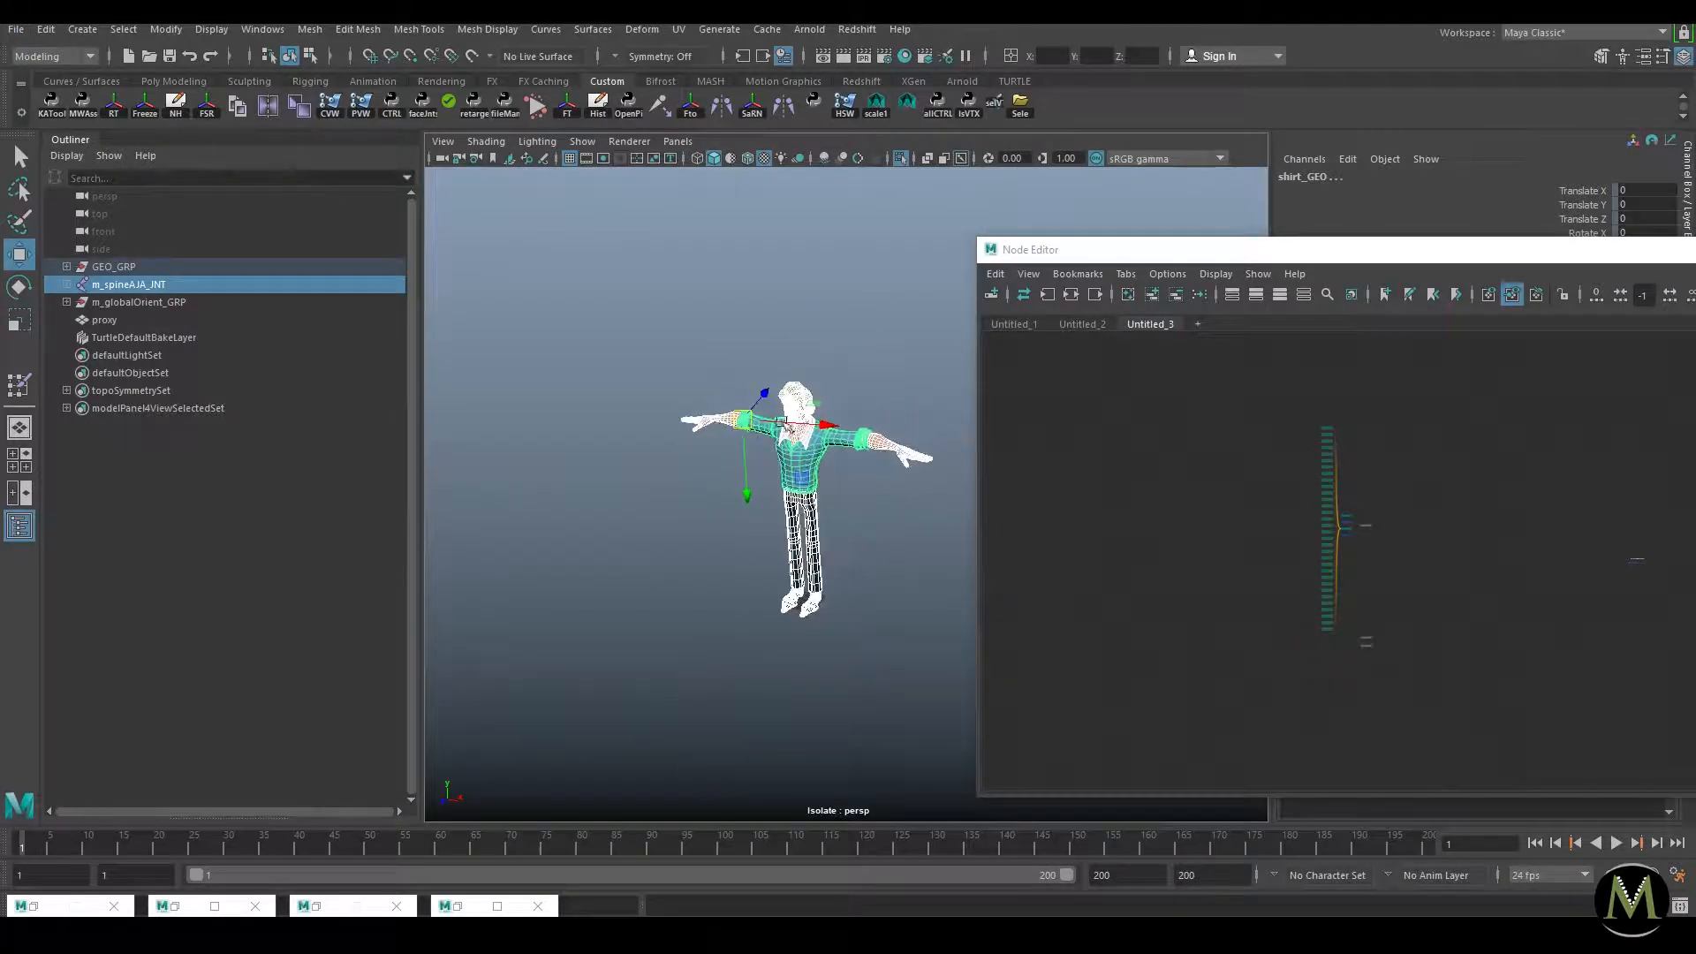
key(space)
drag(740, 493, 952, 59)
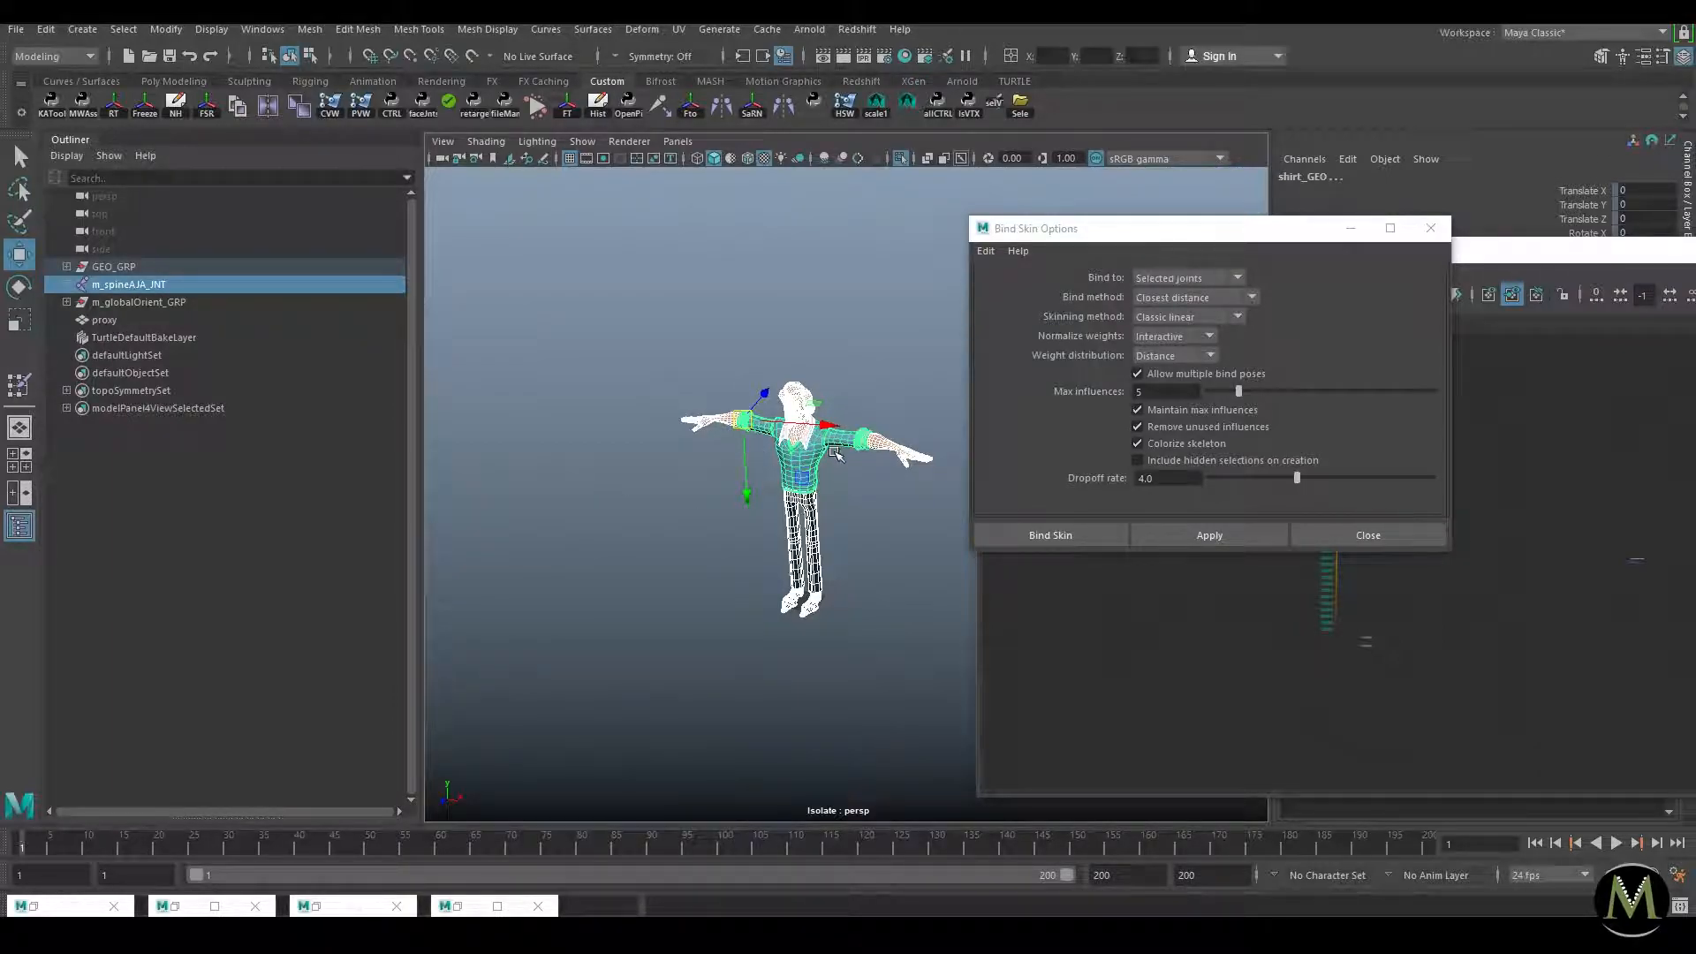
click(1256, 528)
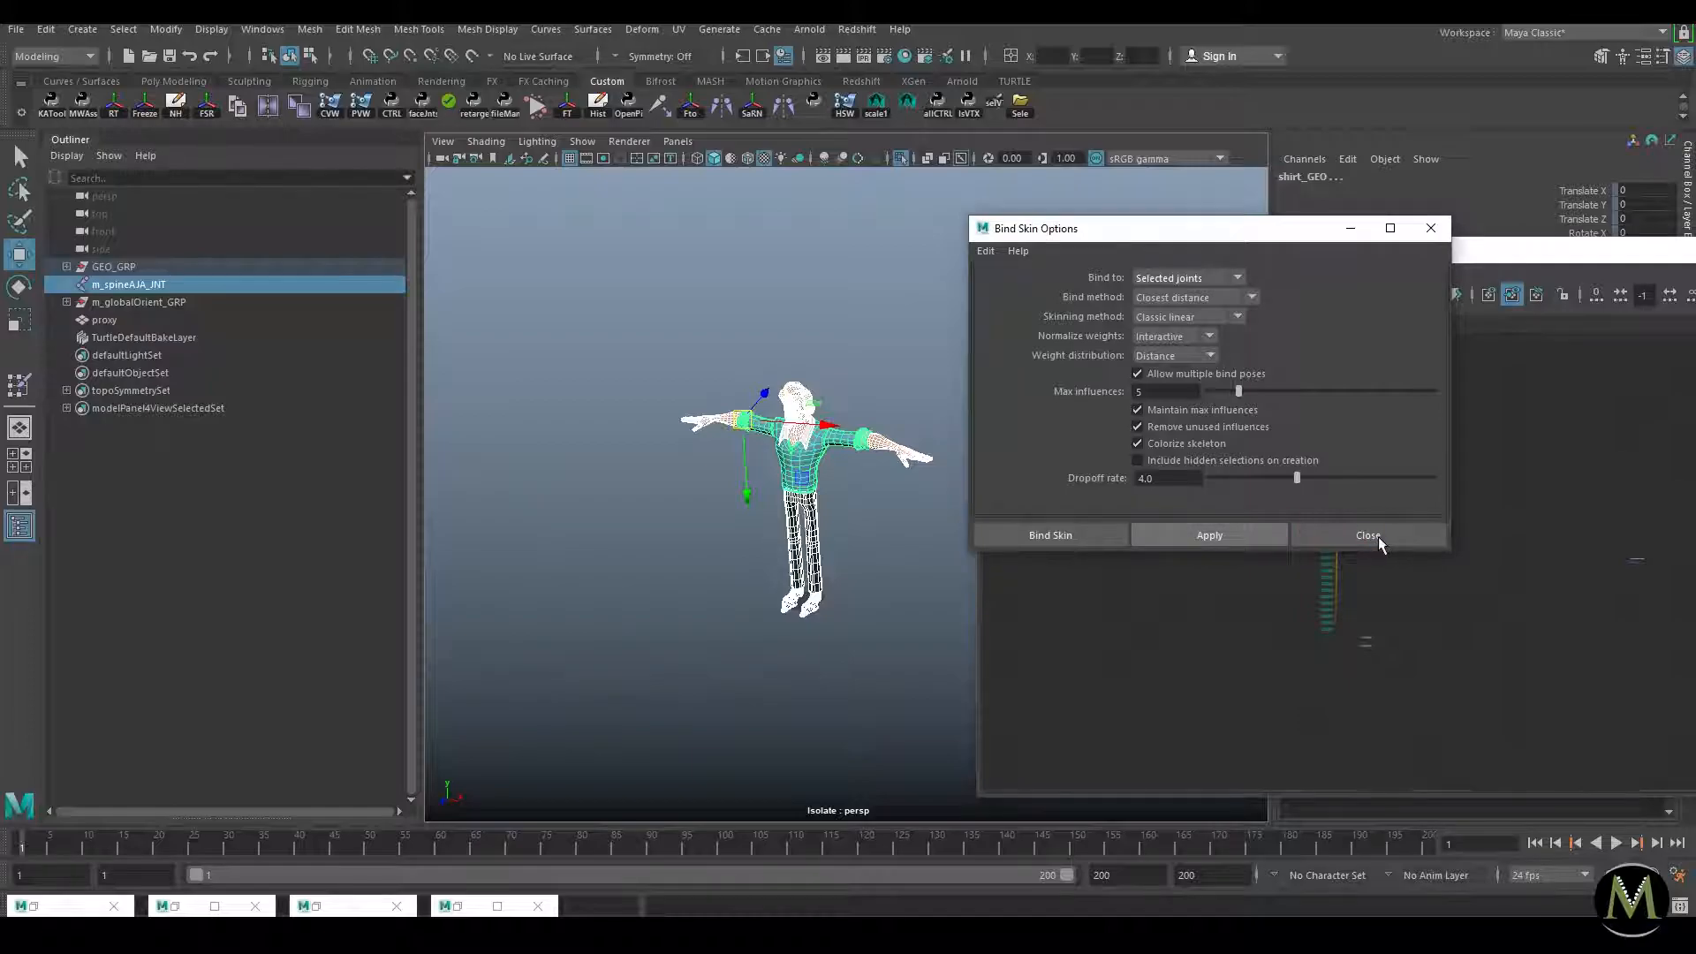
click(1379, 536)
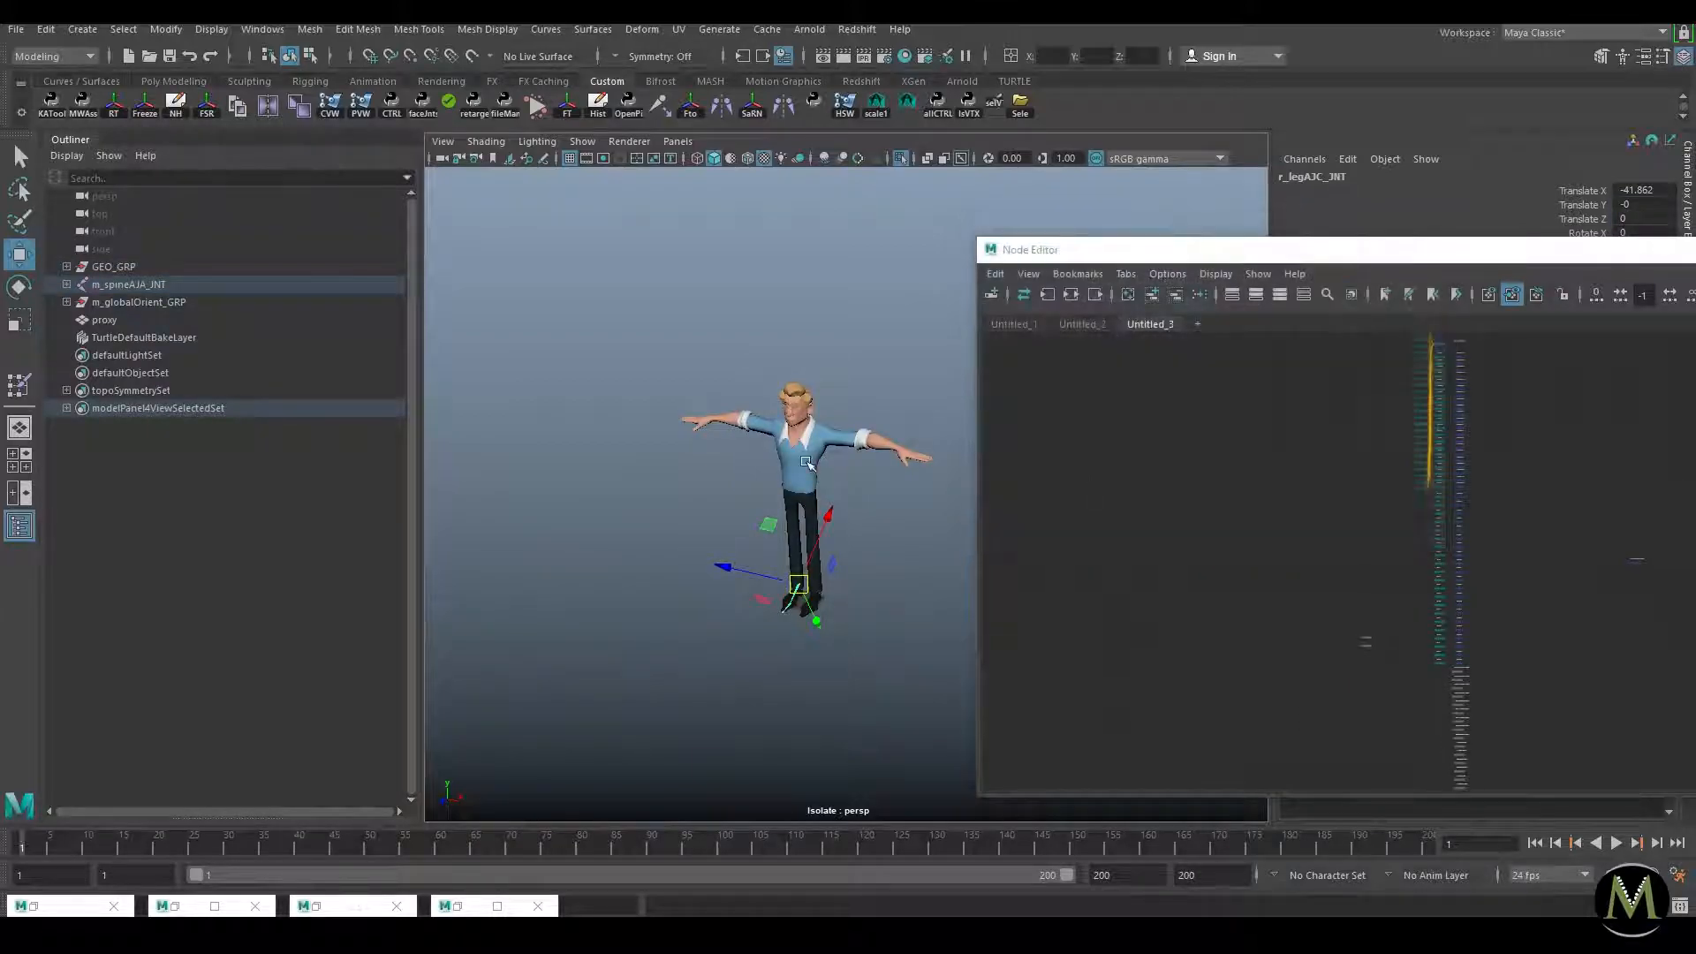
Step: Copy the proxy's skin weights to the arm mesh with Closest point on surface and Closest joint association
click(100, 319)
key(f)
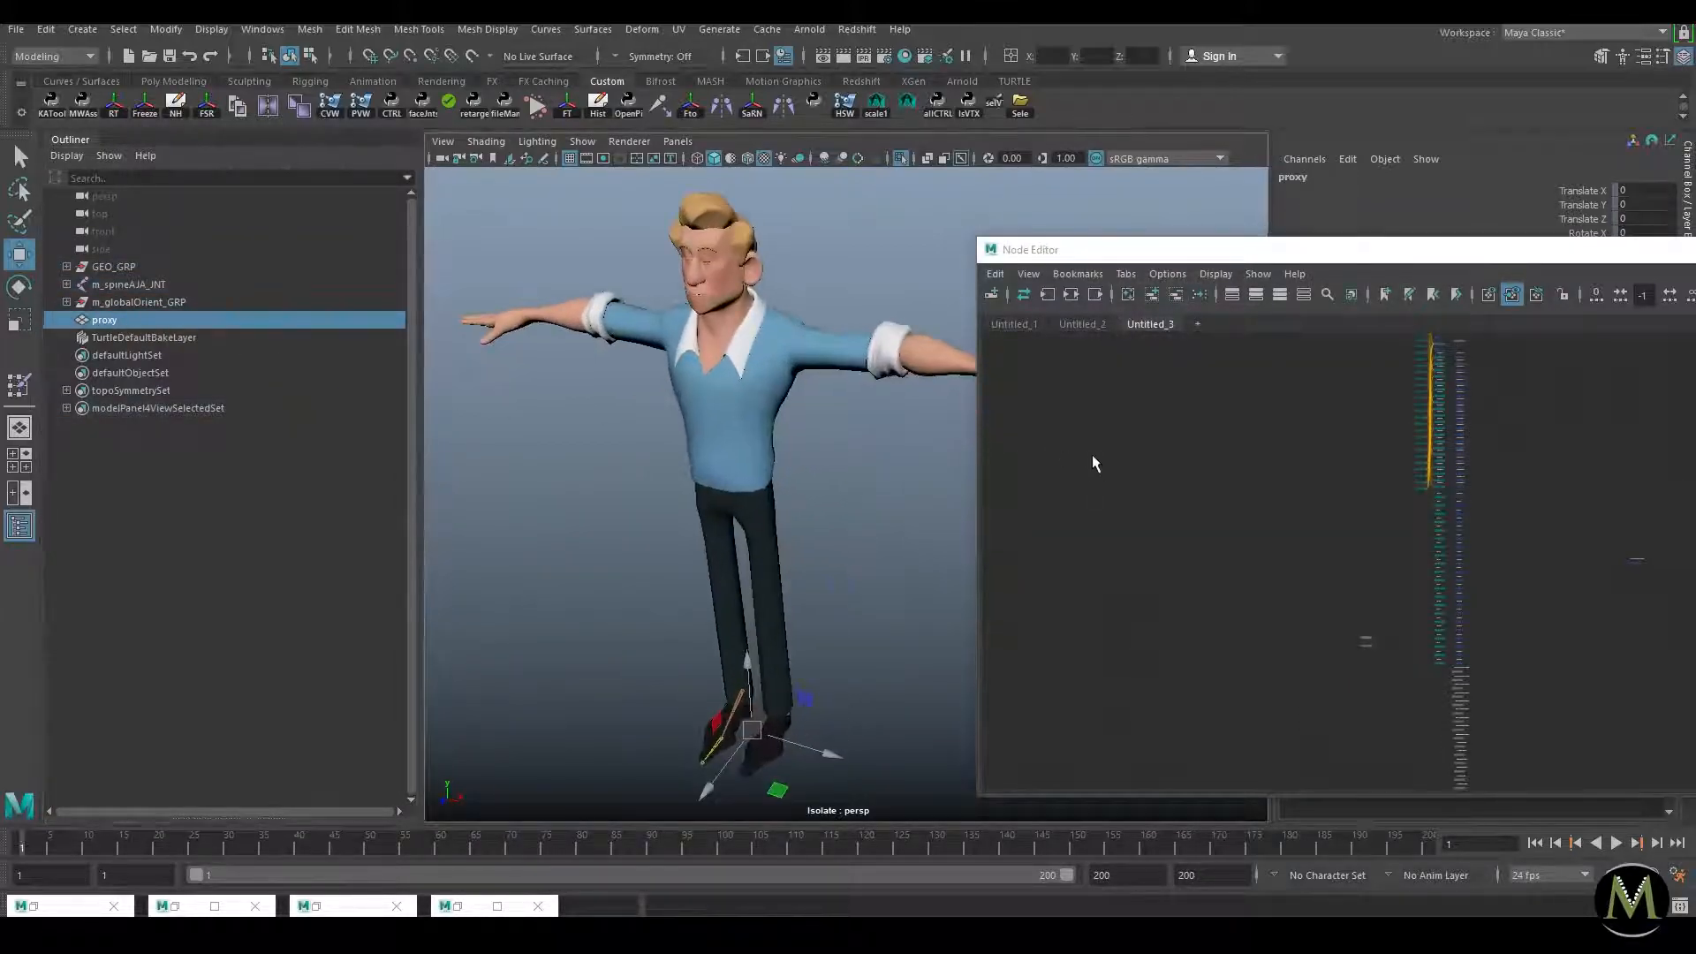
click(930, 355)
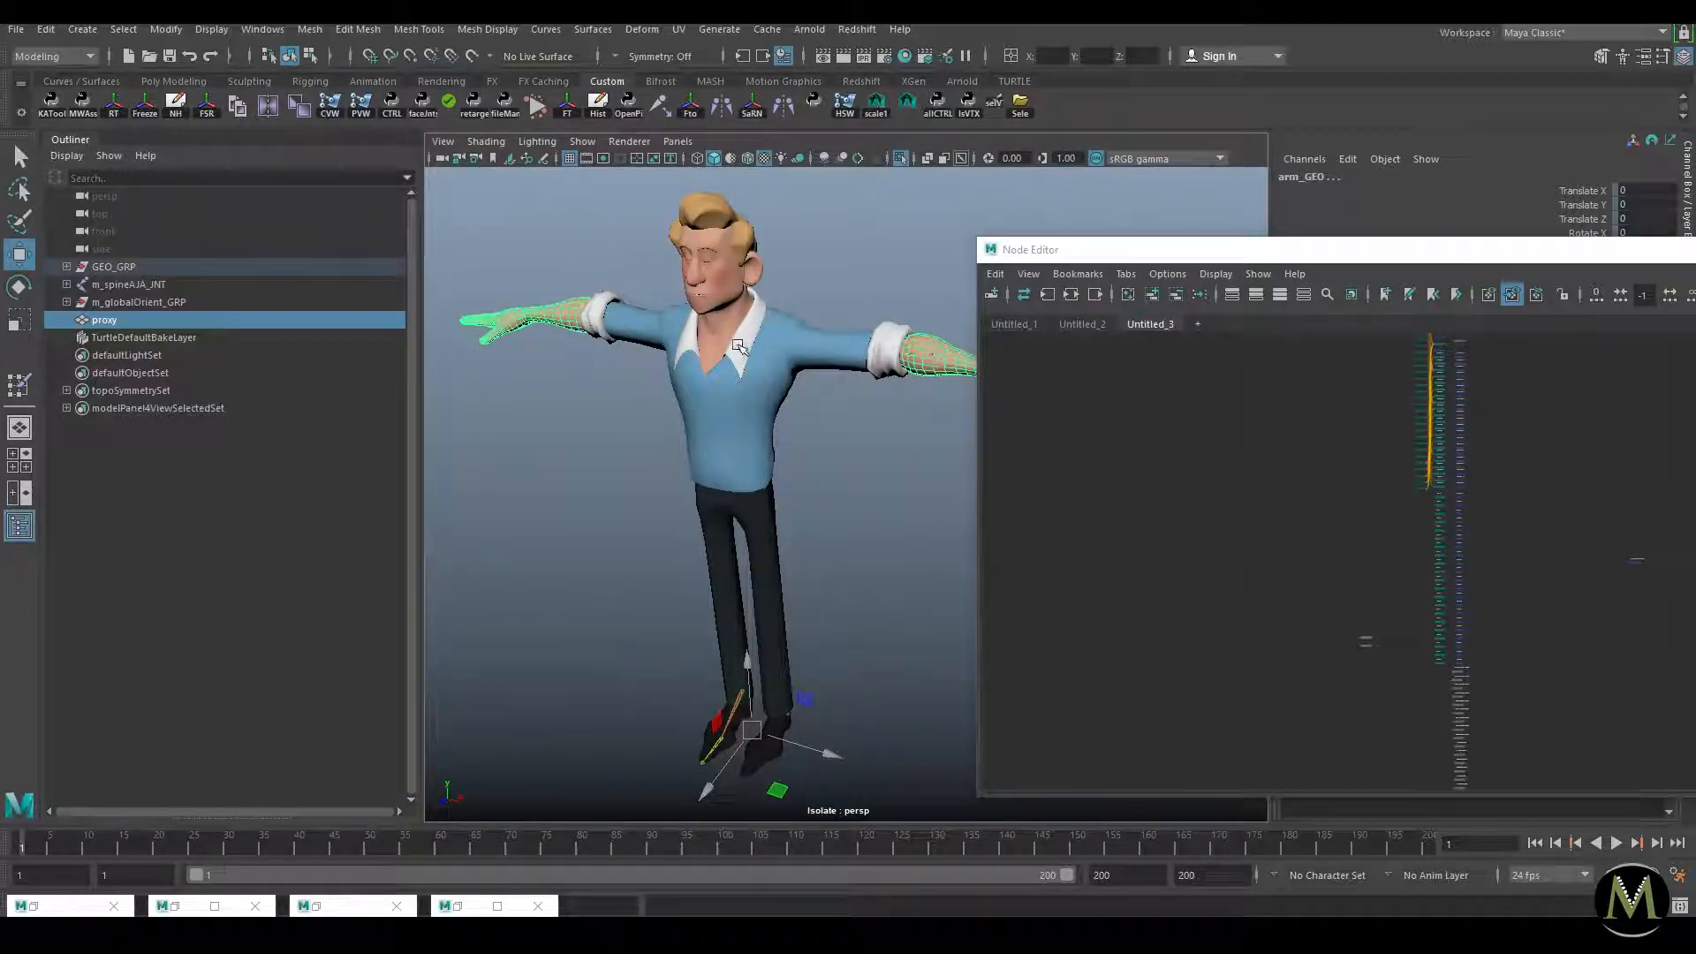
alt+drag(776, 350, 760, 373)
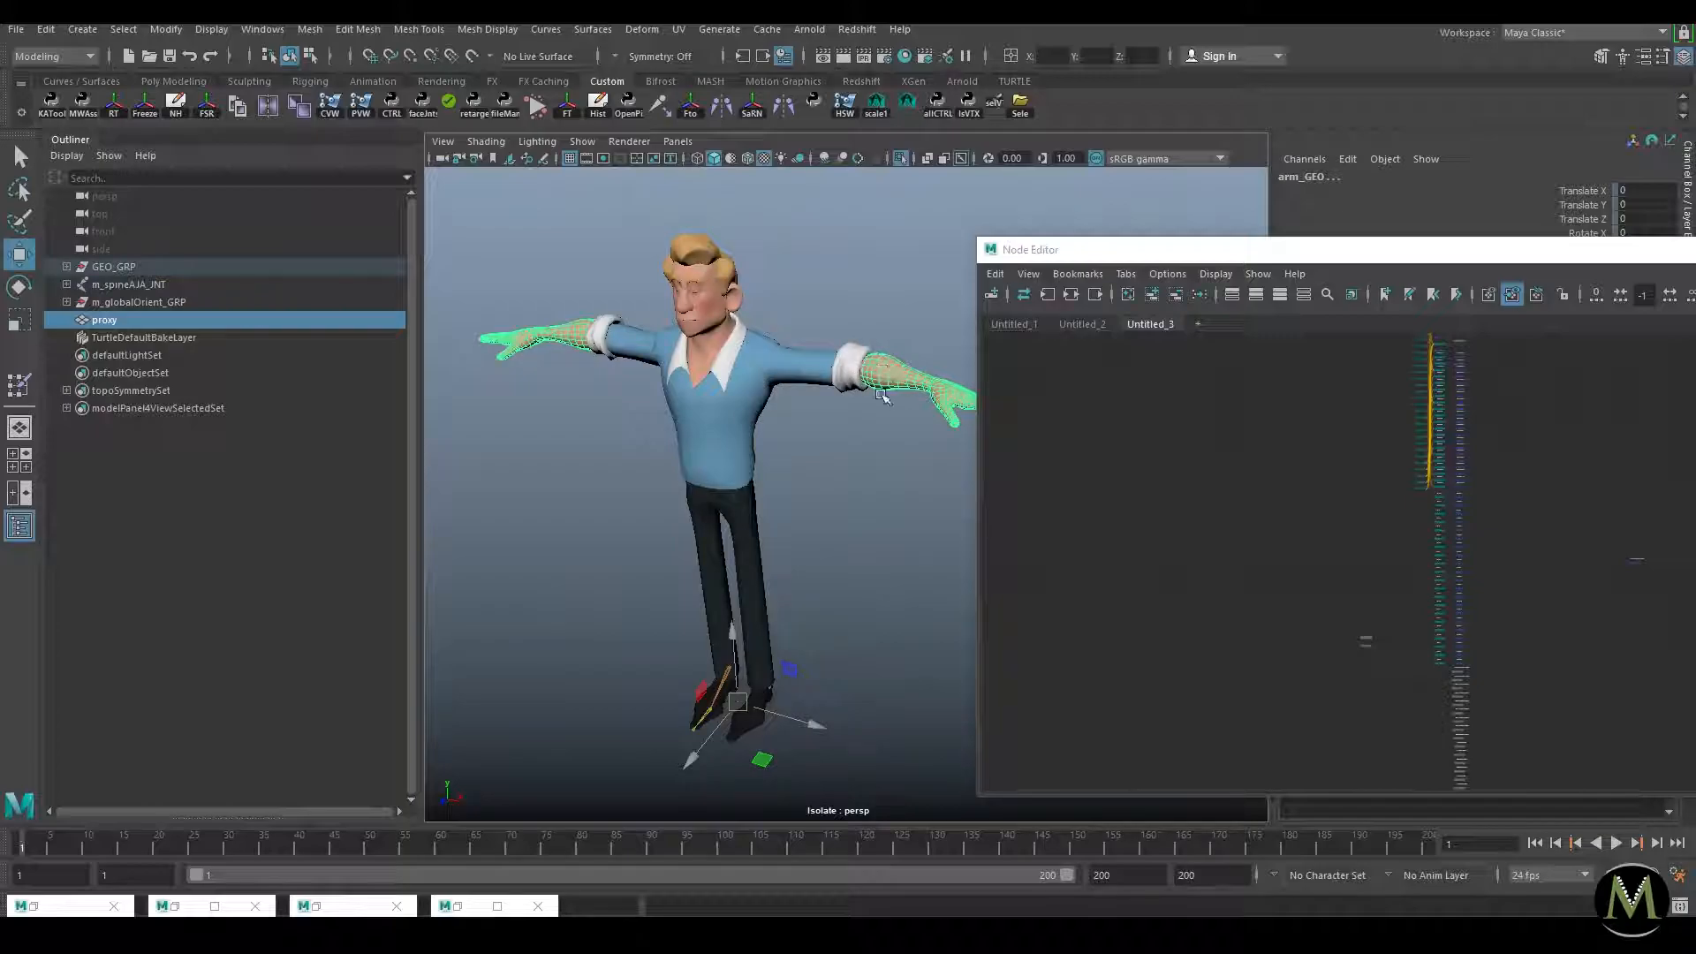
click(150, 323)
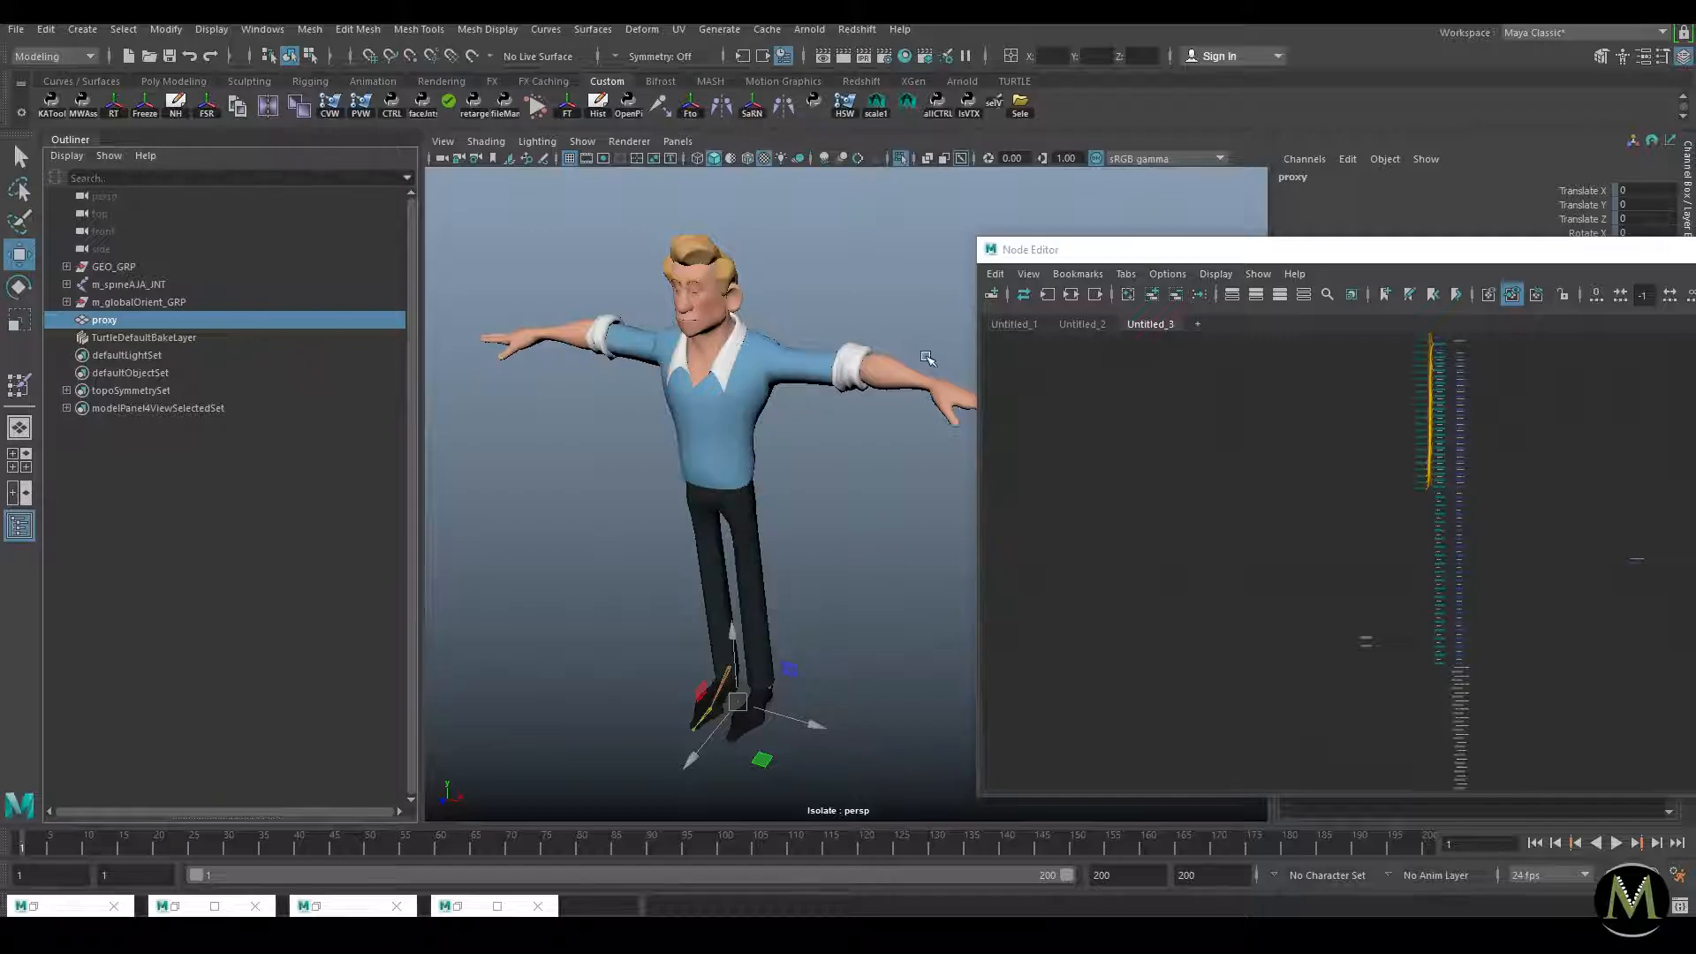
click(879, 369)
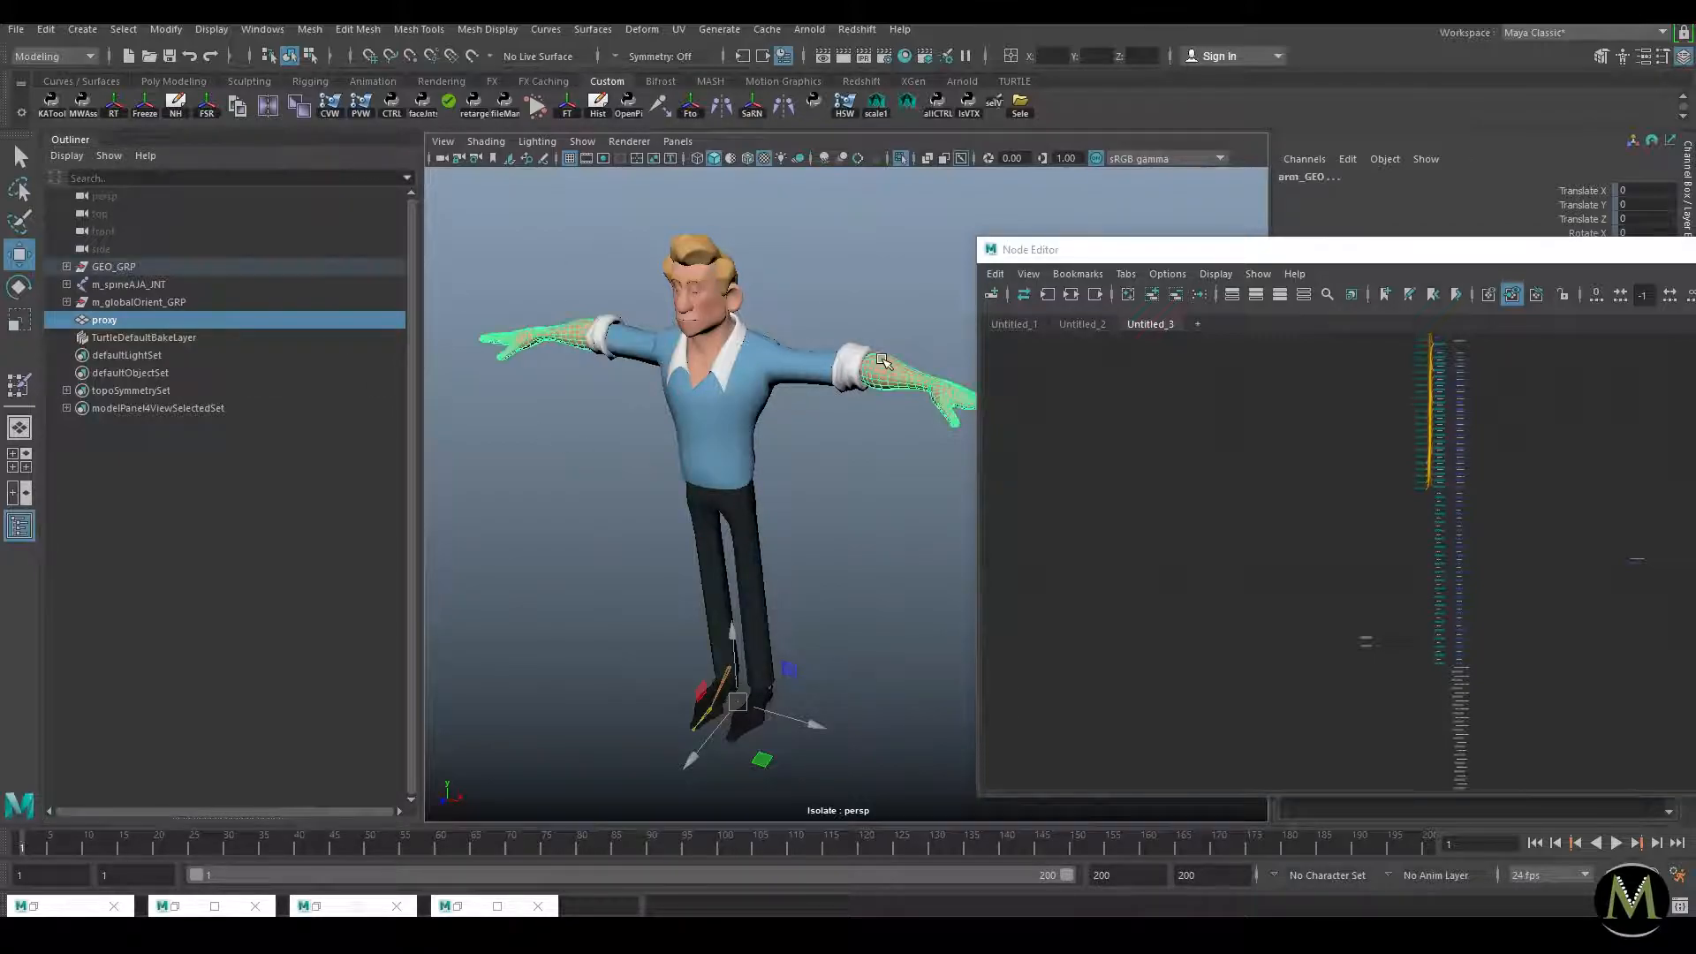
key(space)
click(826, 426)
click(1053, 594)
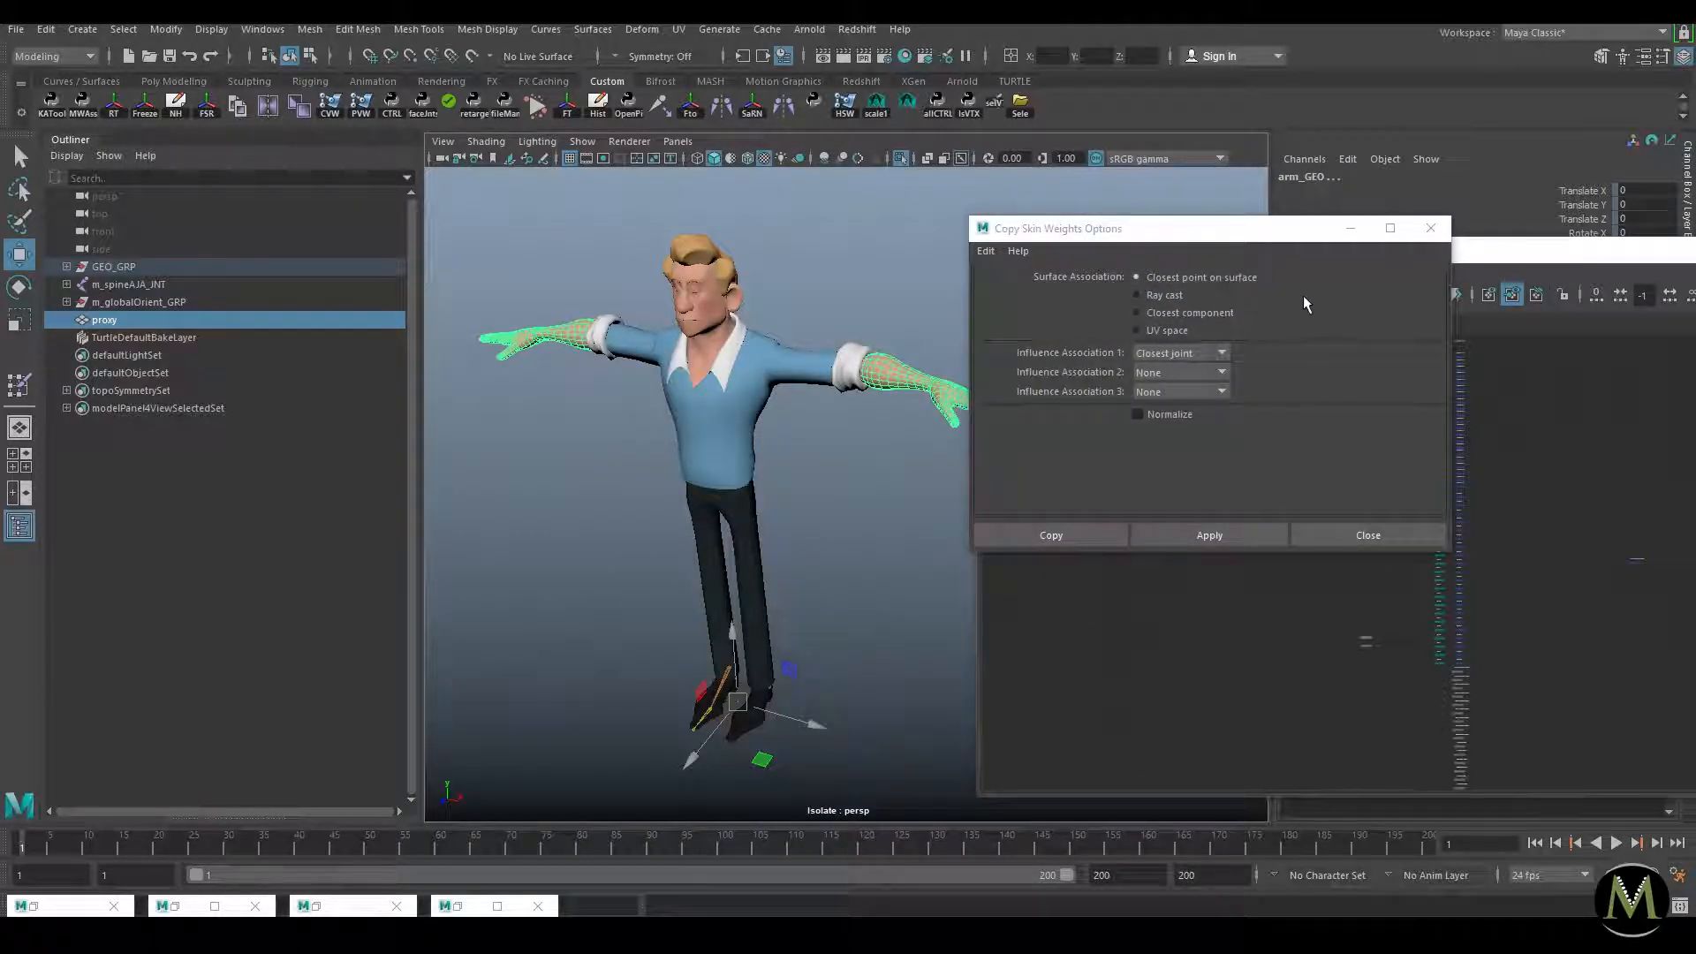
click(1228, 535)
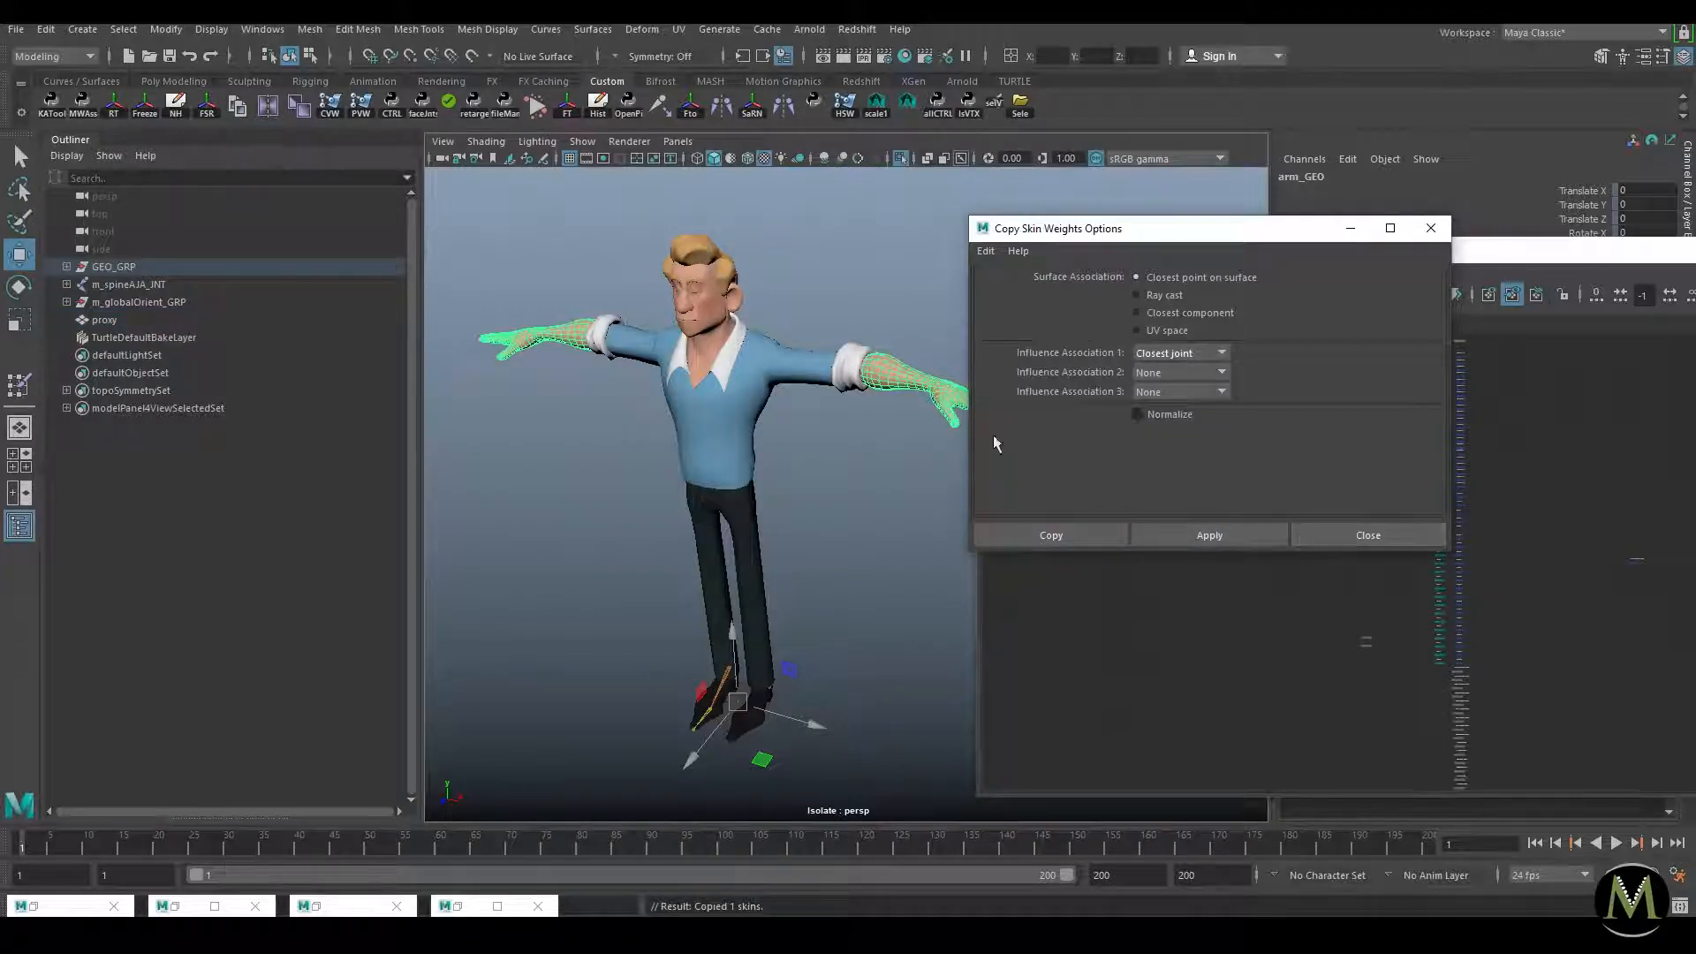
Step: Copy the proxy's skin weights to the shirt mesh with the same association options
click(123, 316)
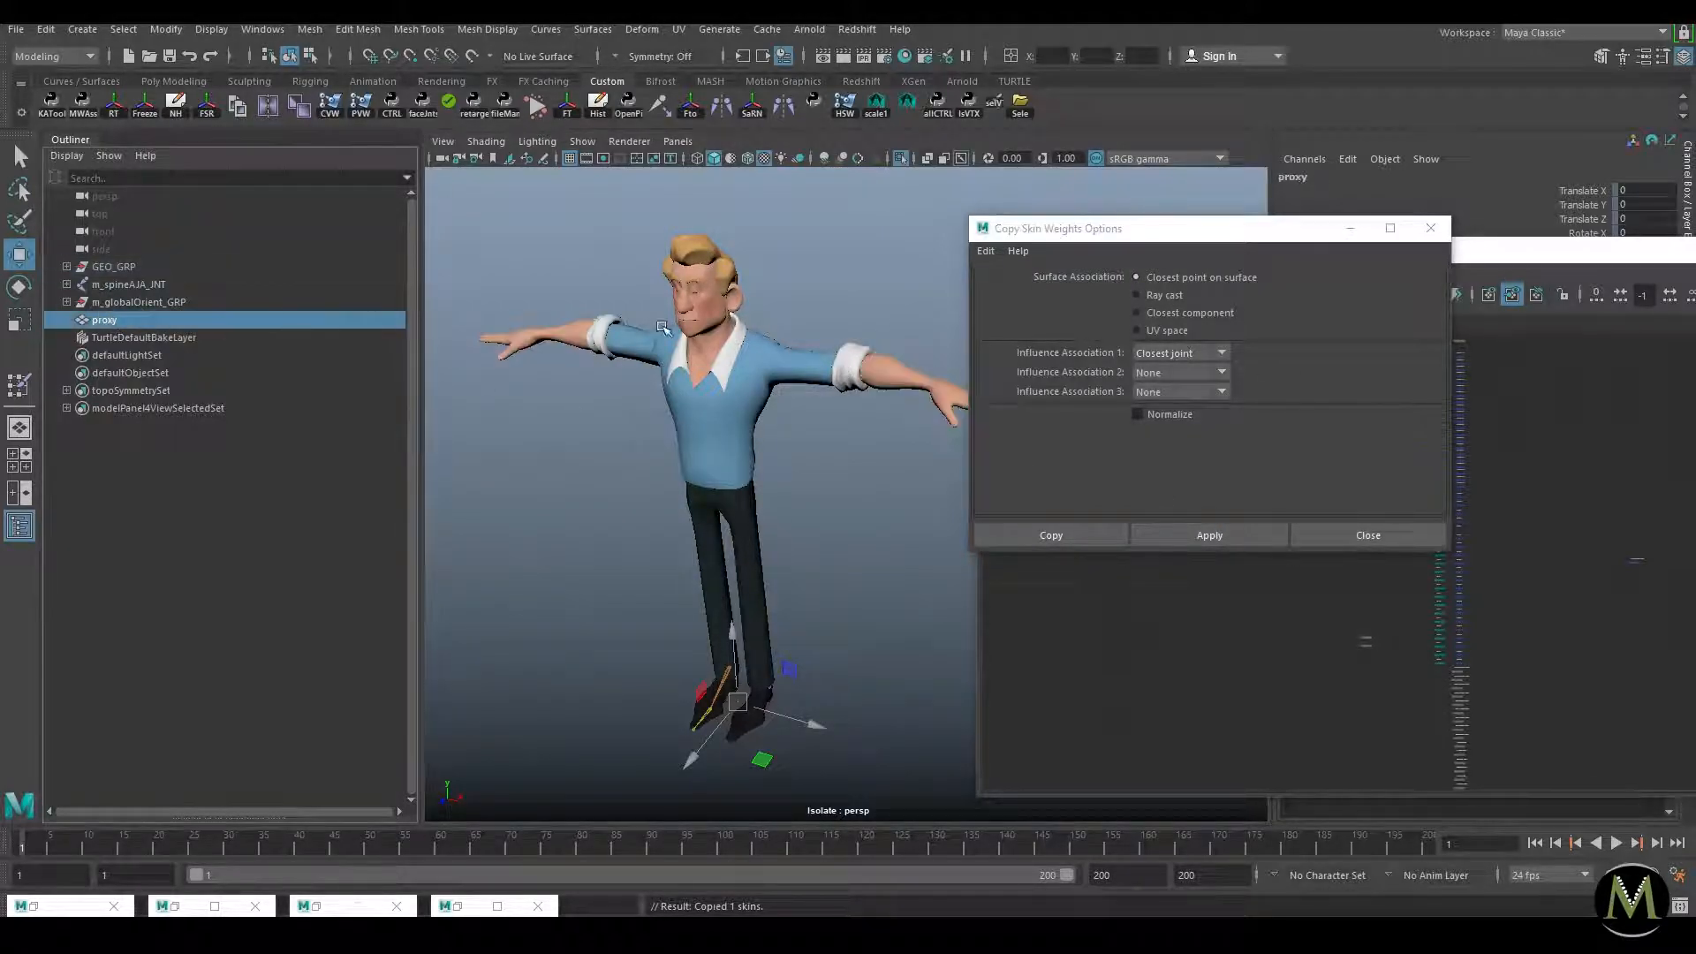
shift+click(730, 327)
shift+click(768, 341)
click(1188, 533)
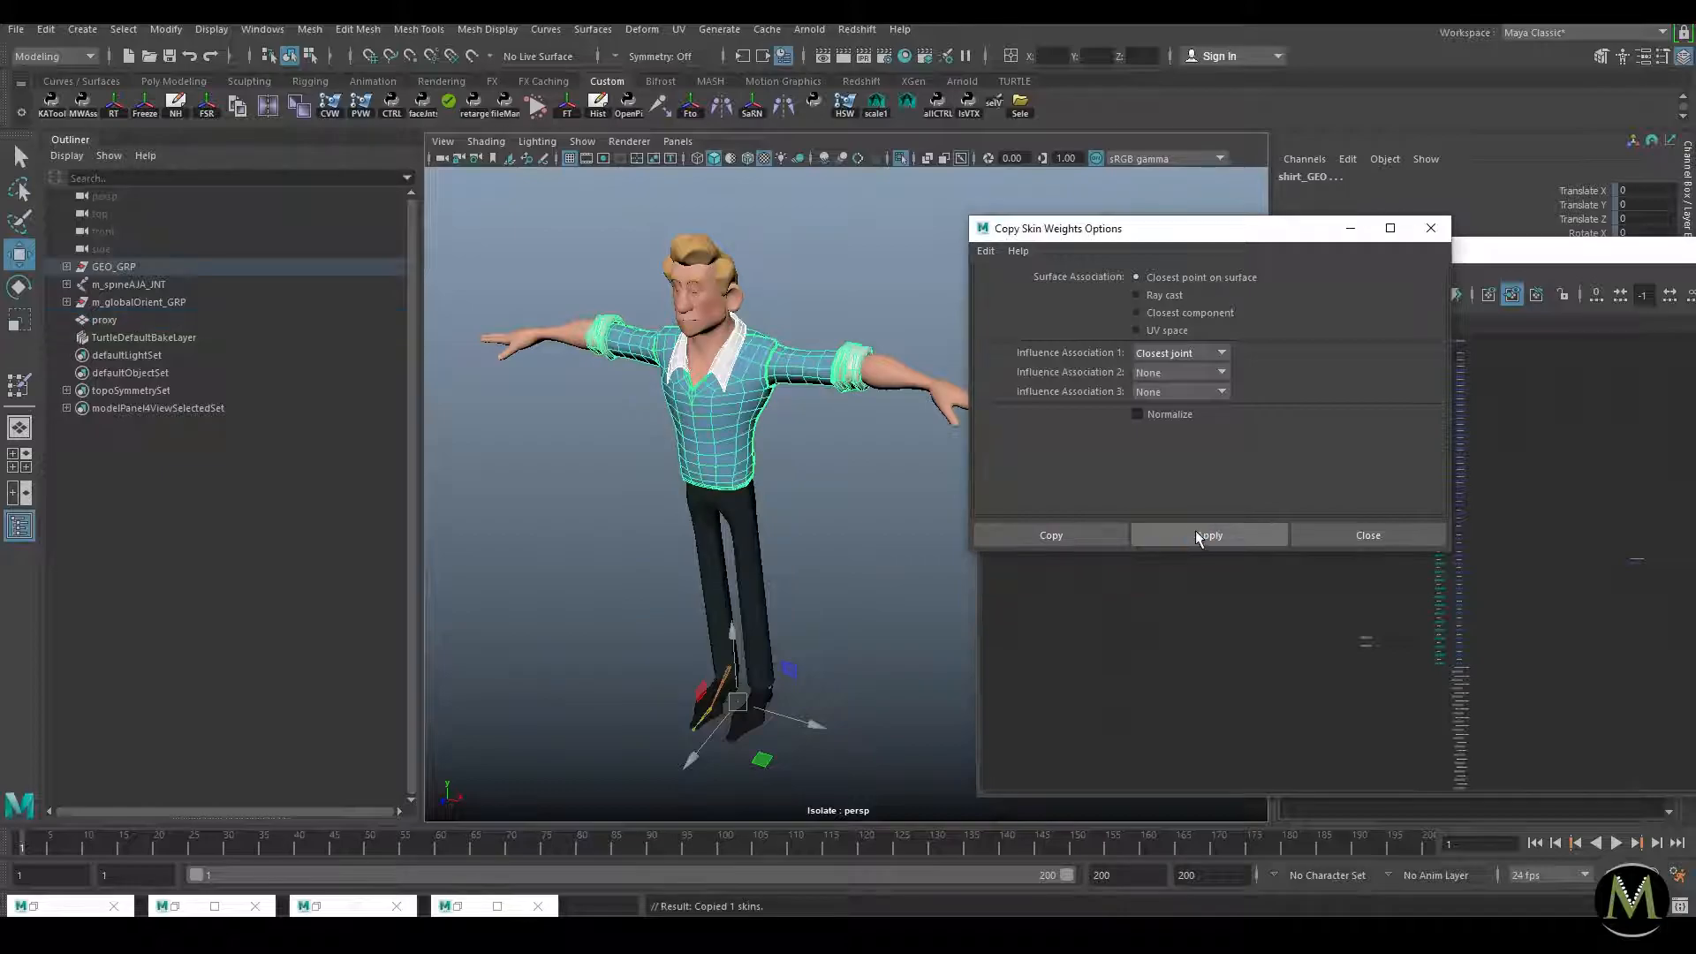
Step: Select the proxy together with the trousers, shoe and lace meshes
shift+click(750, 529)
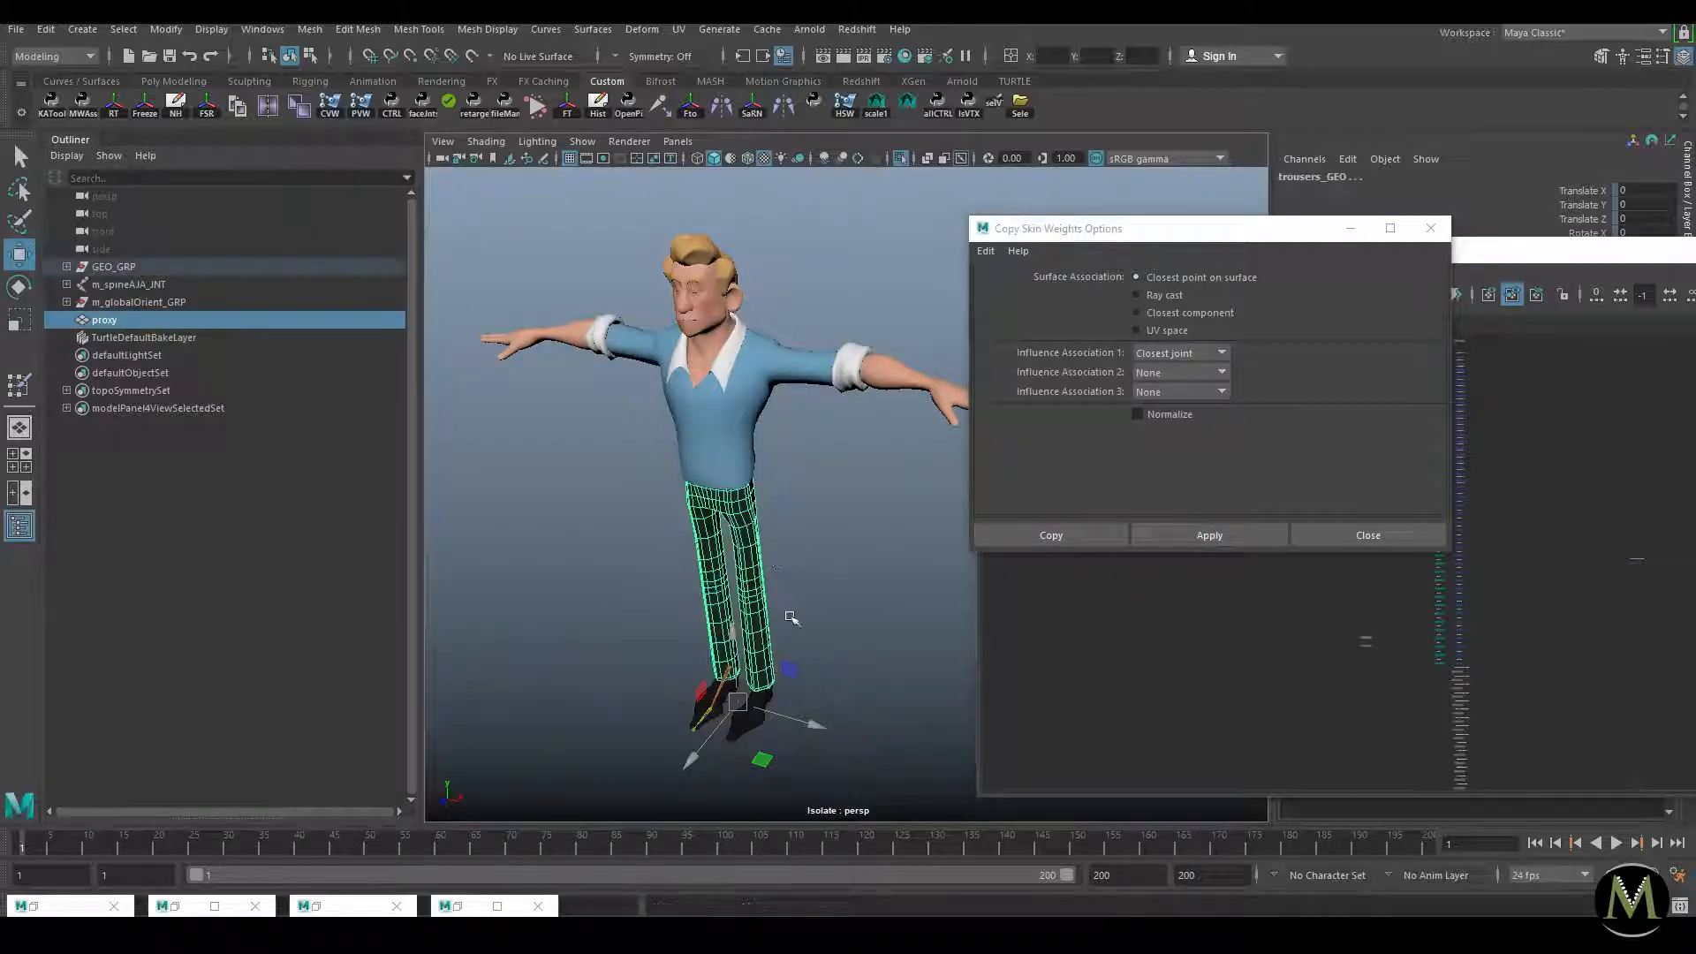
alt+middle_drag(790, 669, 810, 518)
scroll(810, 518, up, 3)
shift+click(755, 600)
alt+middle_drag(713, 433, 813, 406)
scroll(813, 405, up, 2)
alt+drag(814, 406, 747, 331)
scroll(748, 331, up, 3)
alt+middle_drag(748, 332, 760, 412)
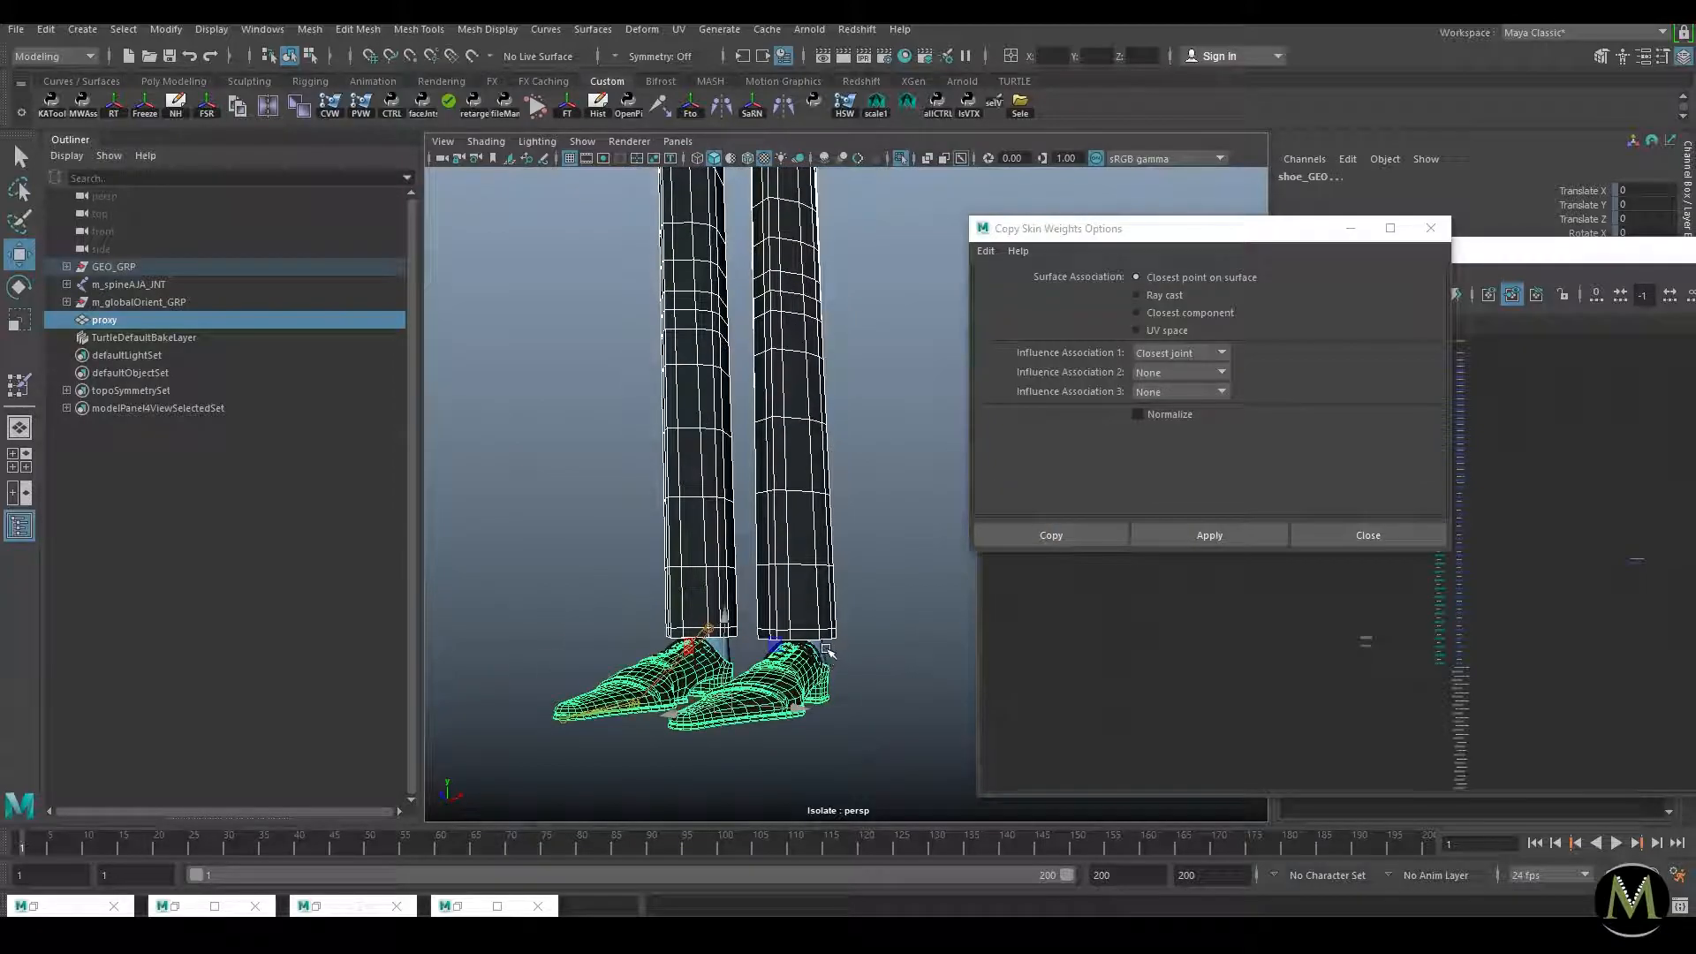
click(826, 649)
click(824, 655)
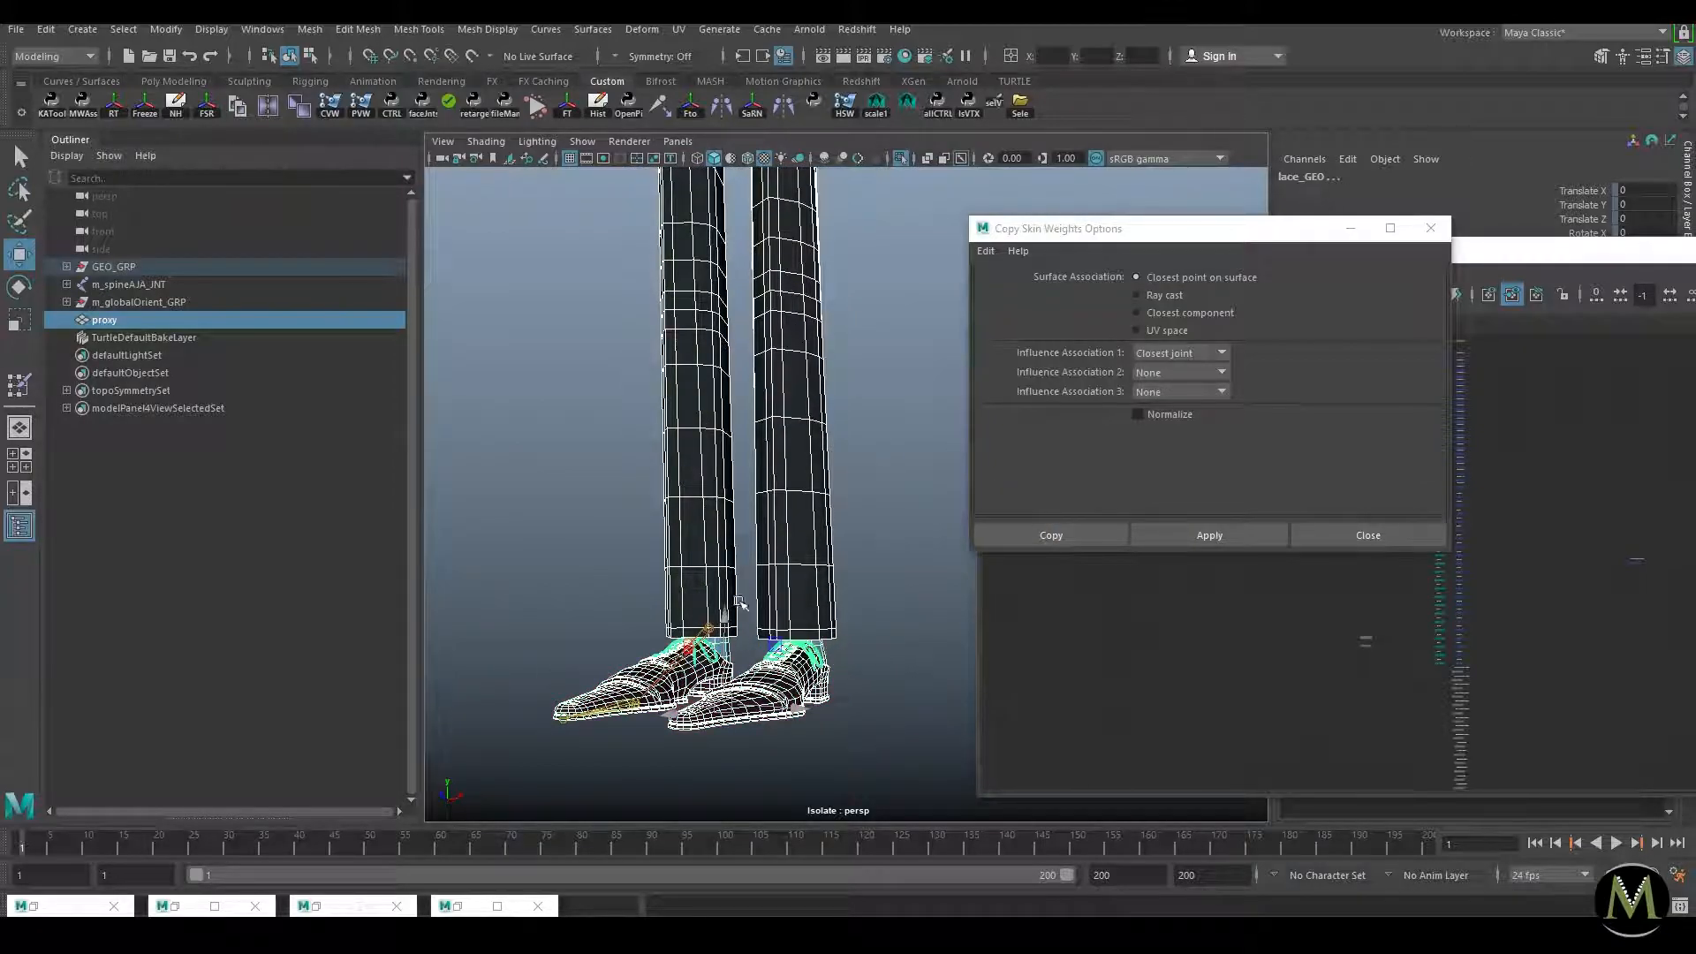
Step: Add the face and hair meshes to the selection and copy the proxy's skin weights with Closest point on surface and Closest joint
alt+right_drag(823, 475, 651, 257)
alt+middle_drag(651, 257, 745, 485)
alt+drag(685, 349, 755, 419)
alt+middle_drag(808, 302, 808, 483)
shift+click(776, 344)
shift+click(759, 318)
shift+click(796, 300)
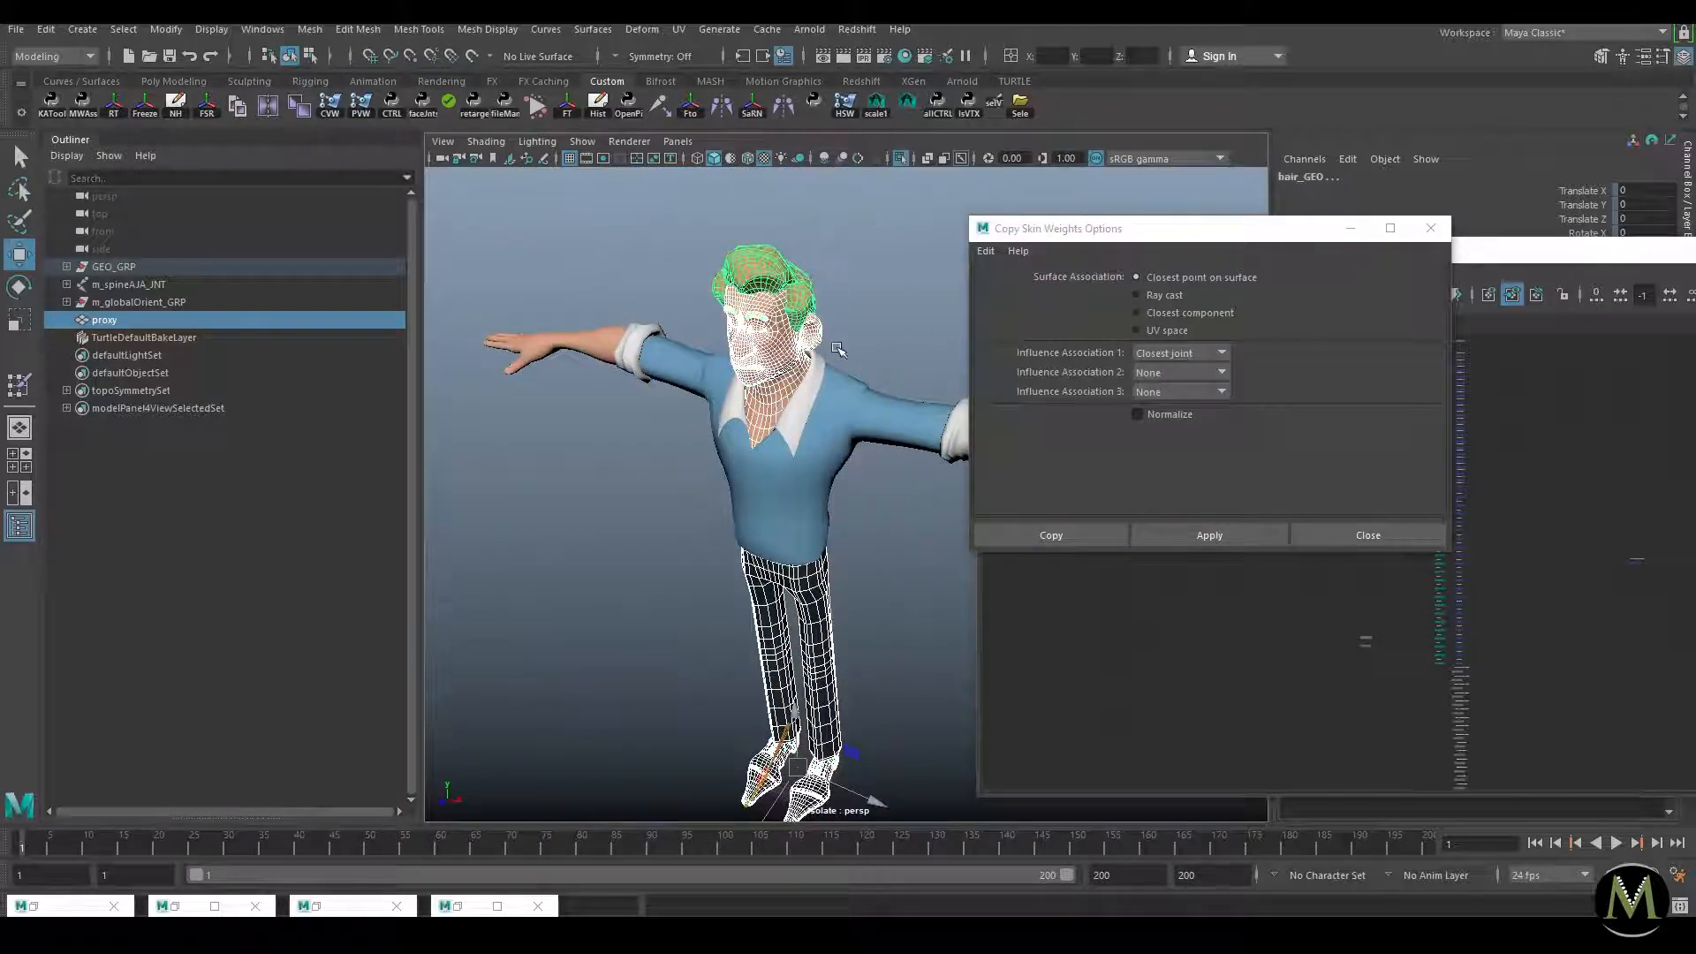
click(1201, 534)
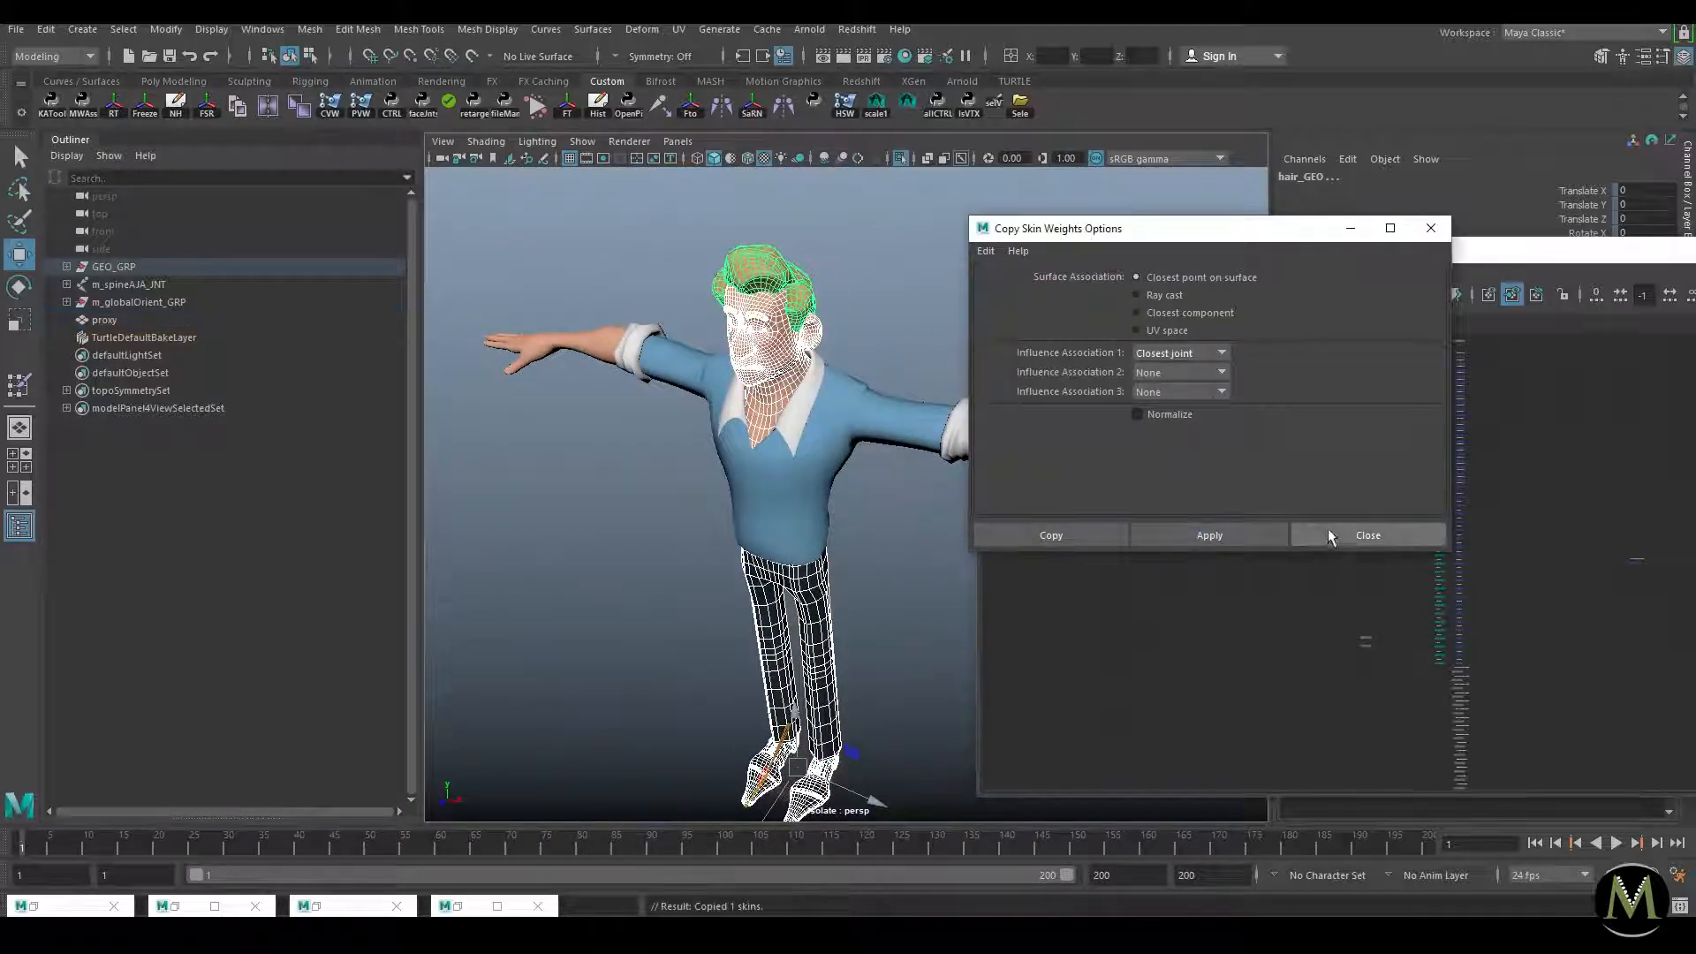
click(1325, 535)
Step: Turn off the viewport isolation and test the body deformation by moving the hip control, undoing the move
drag(1104, 249, 1230, 255)
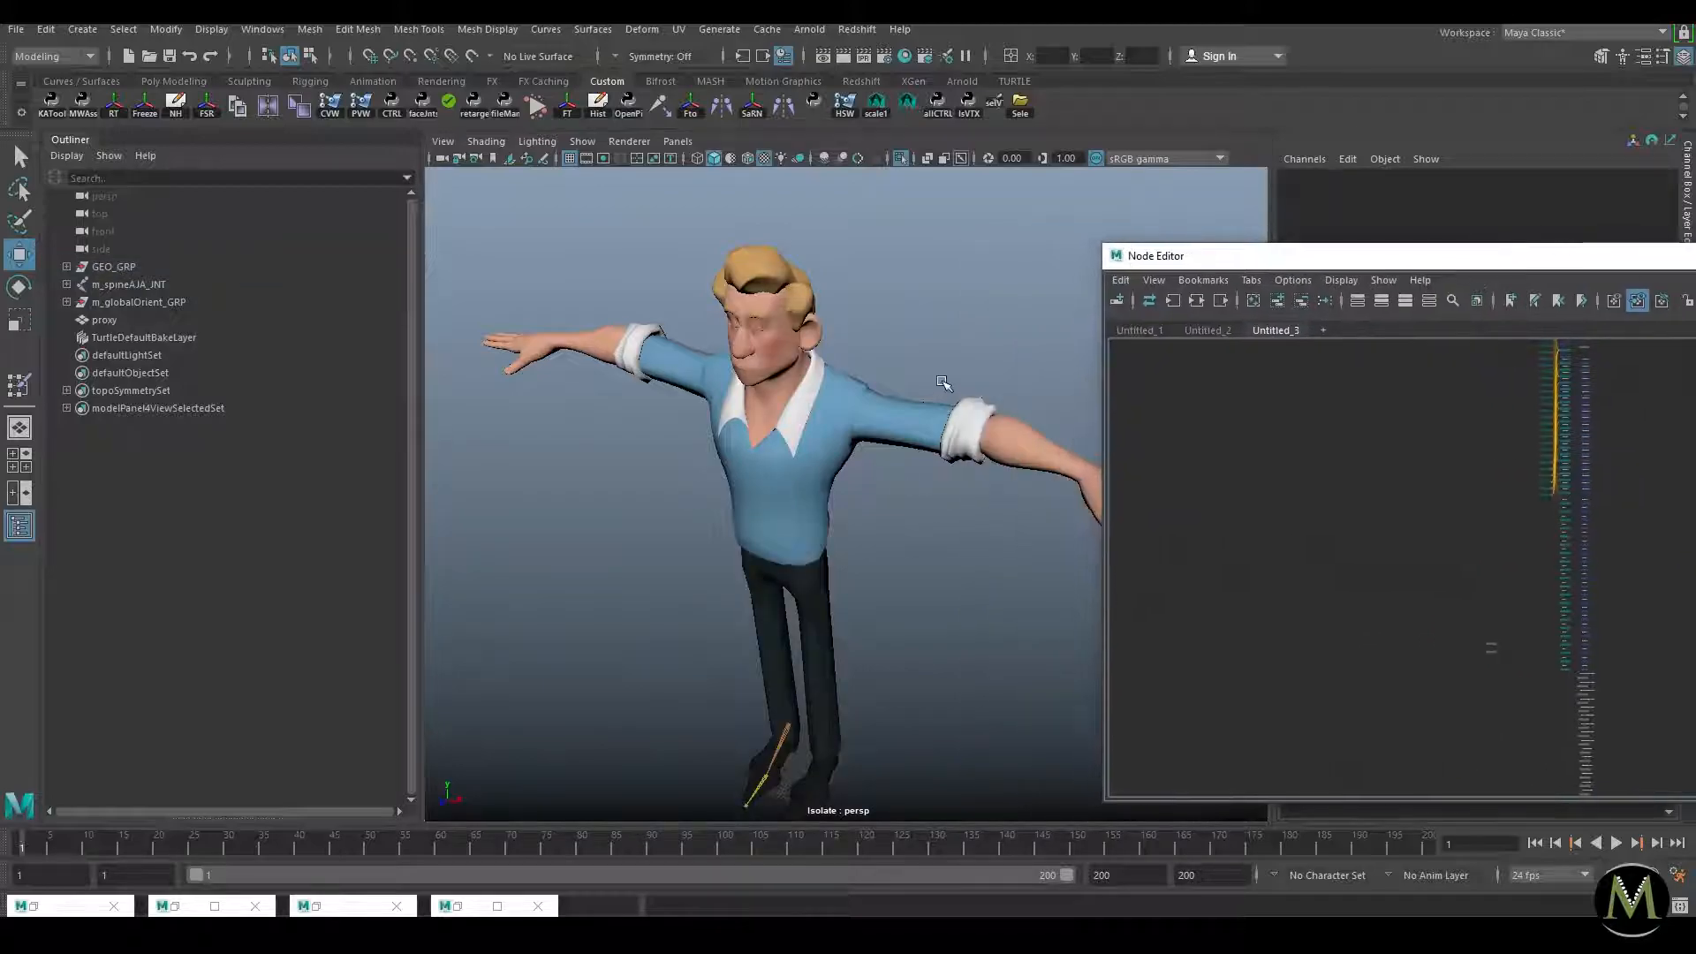
key(ctrl+1)
click(855, 558)
middle_drag(829, 575, 901, 537)
key(ctrl+z)
alt+right_drag(999, 566, 870, 561)
alt+drag(870, 561, 836, 518)
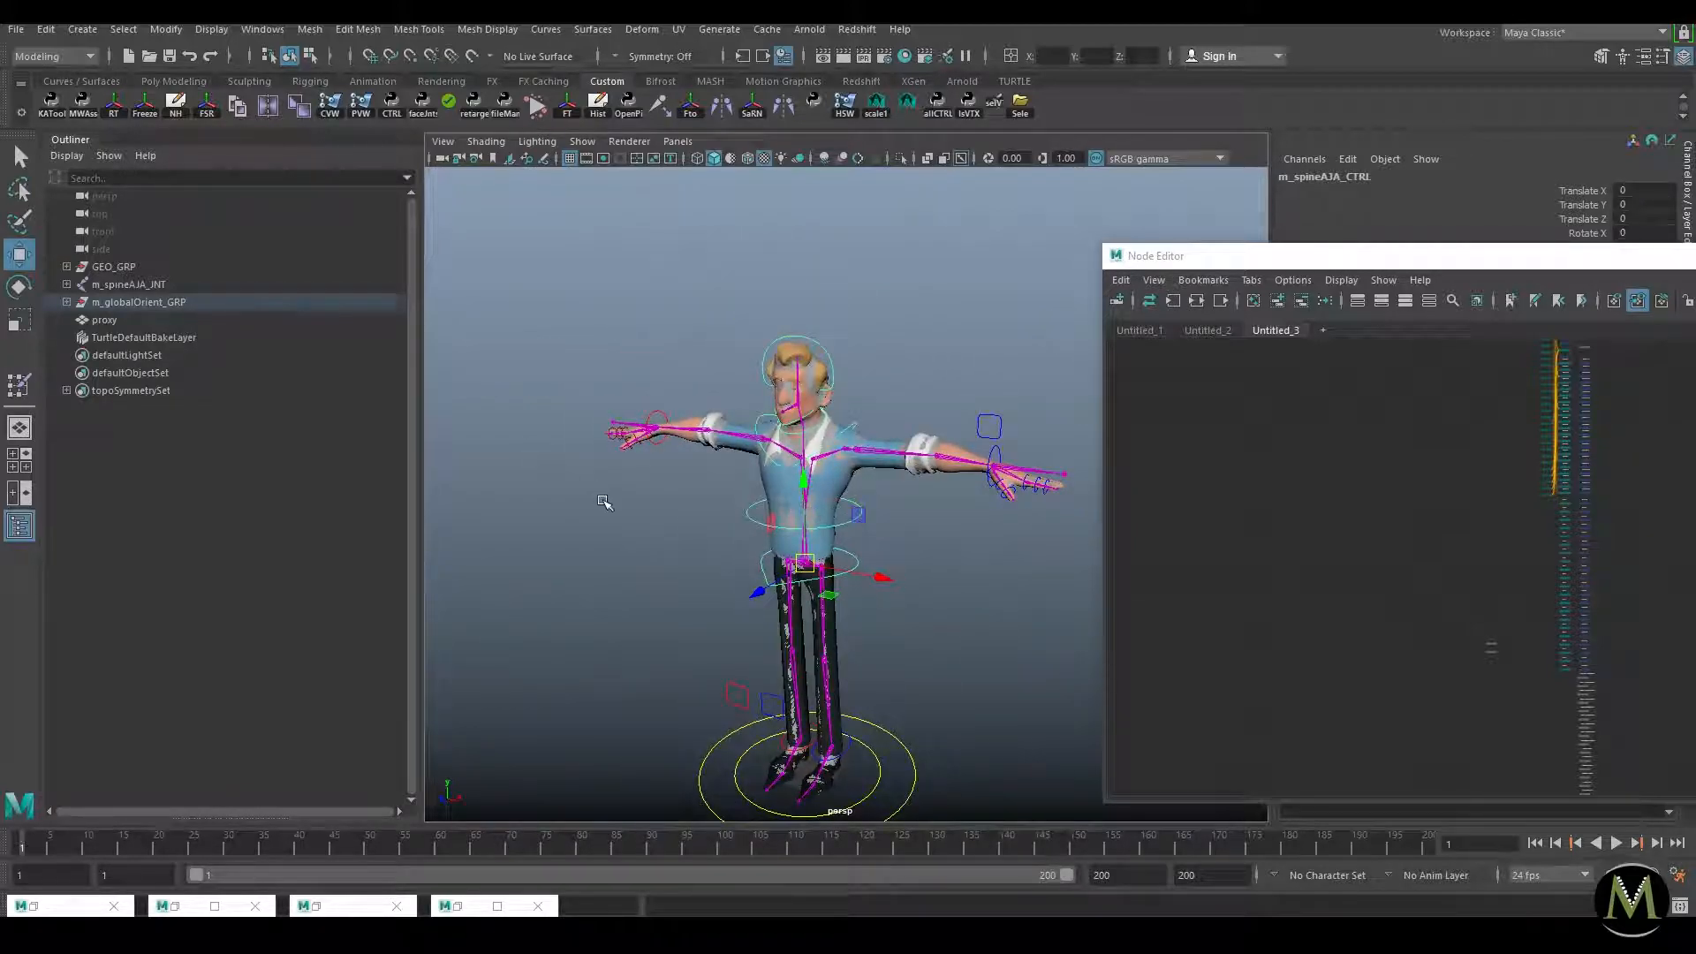
Step: Test the head deformation by rotating the head control, and undo the rotation
click(608, 508)
alt+right_drag(726, 413, 821, 327)
click(816, 276)
key(e)
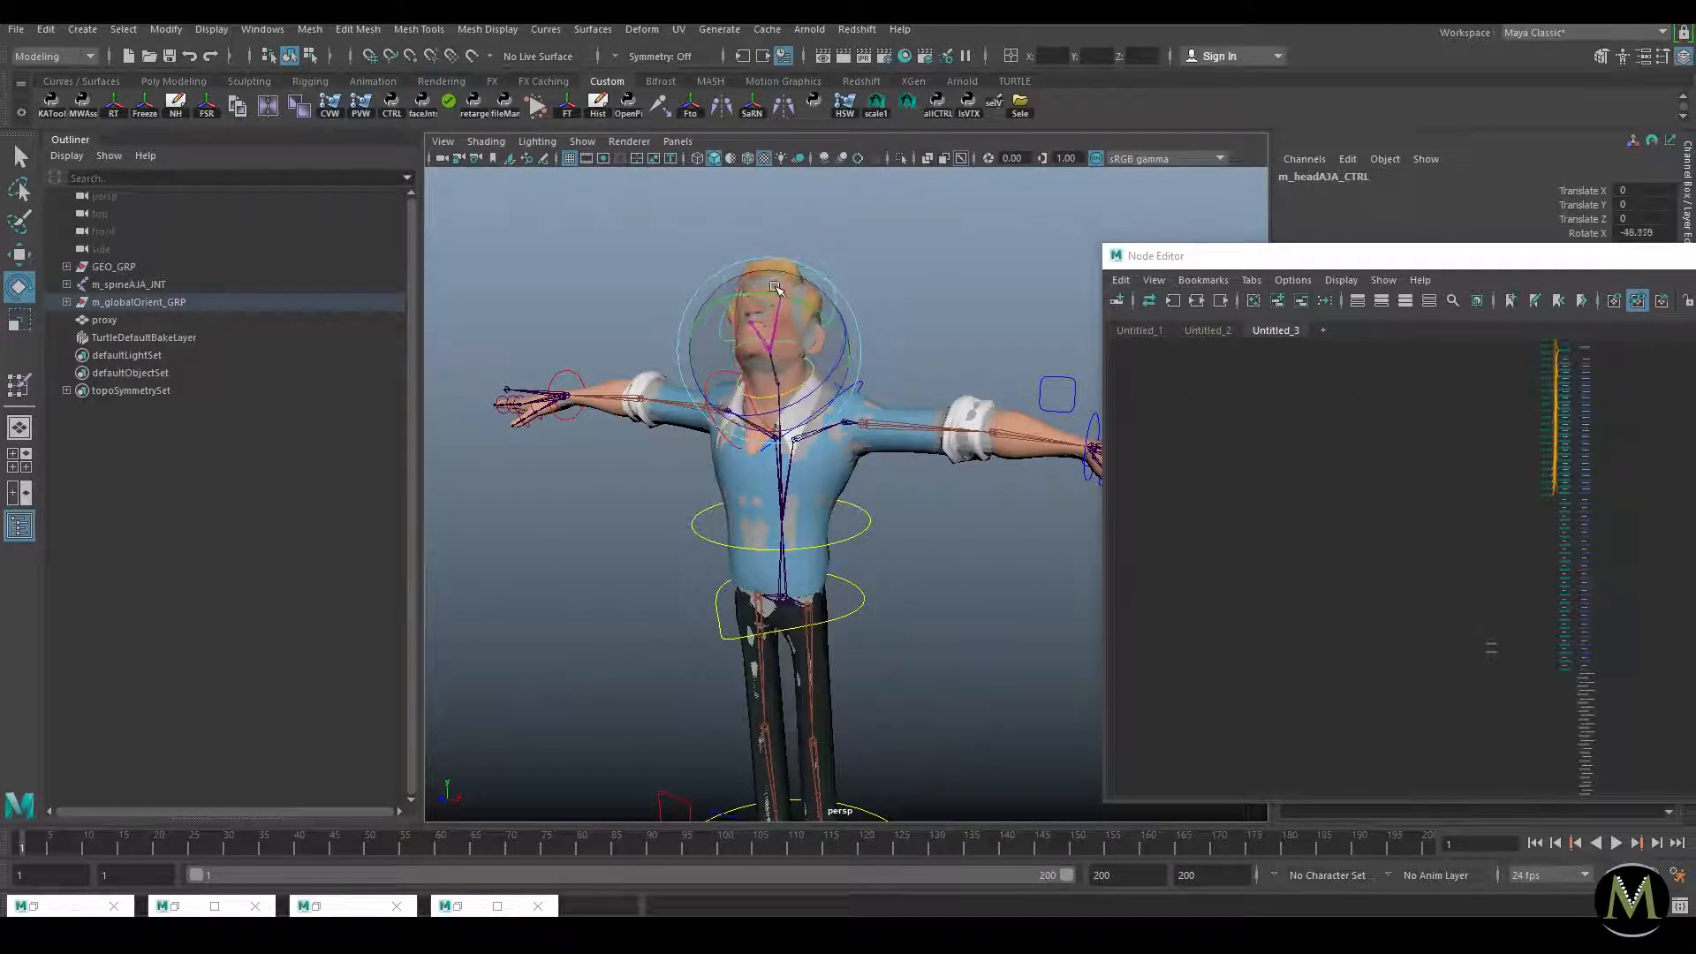
key(ctrl+z)
click(940, 254)
key(w)
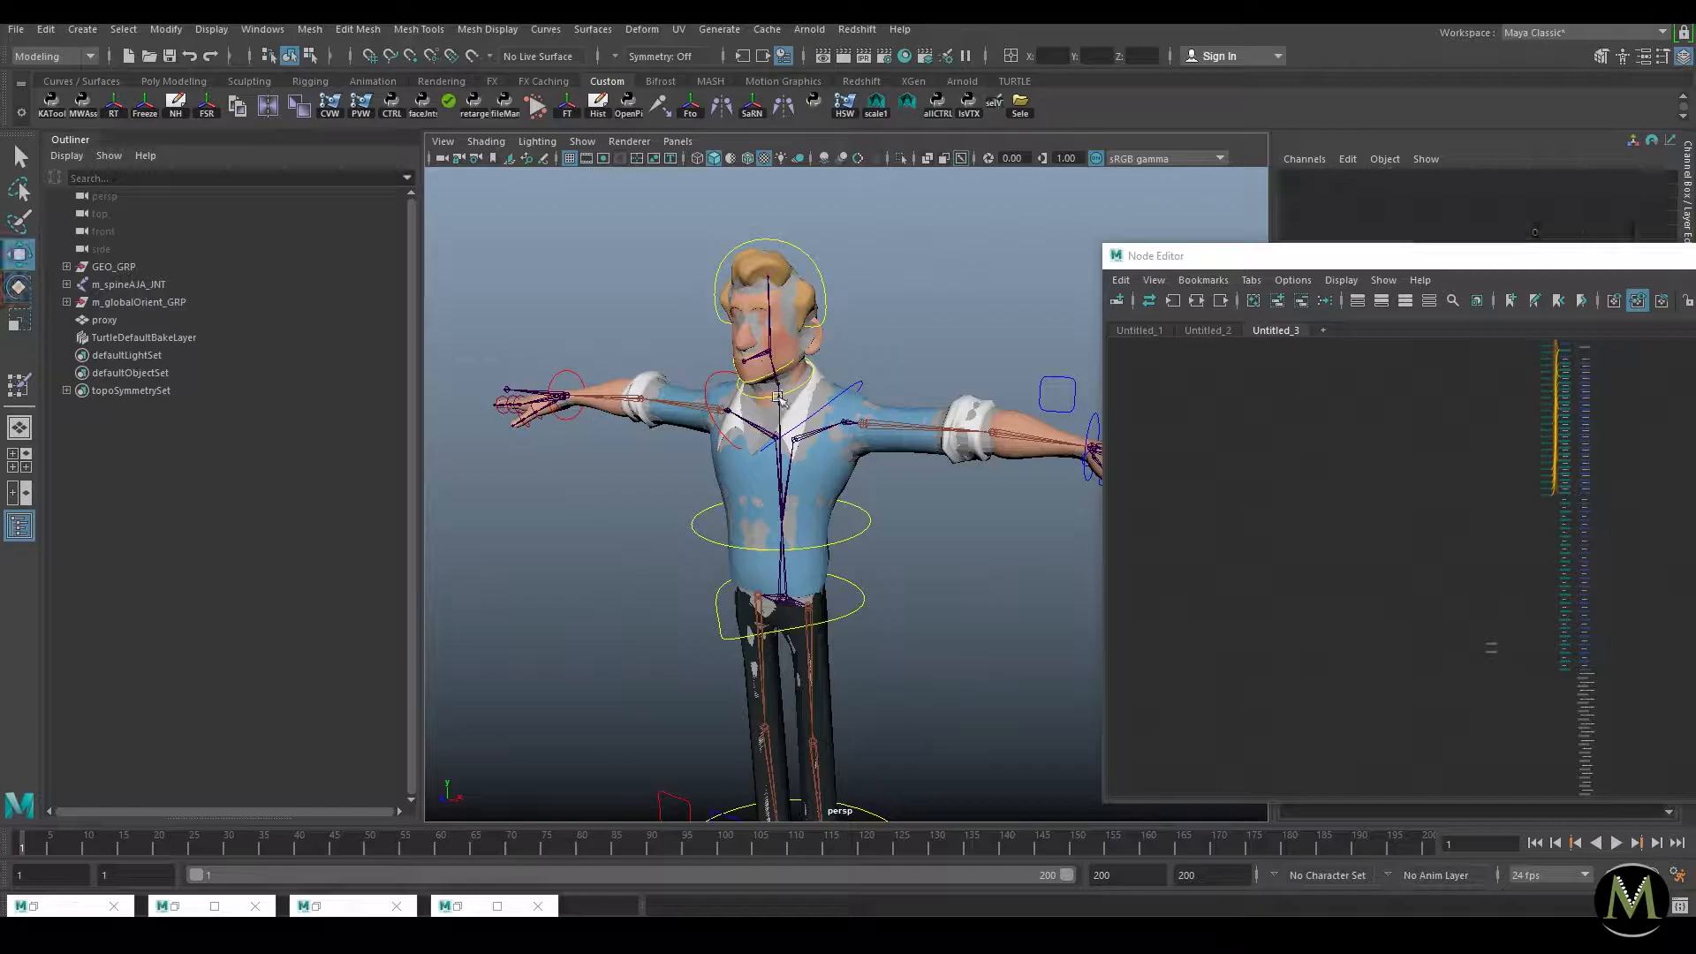
Step: Select the proxy mesh showing through the clothes and hide it
click(756, 411)
click(828, 395)
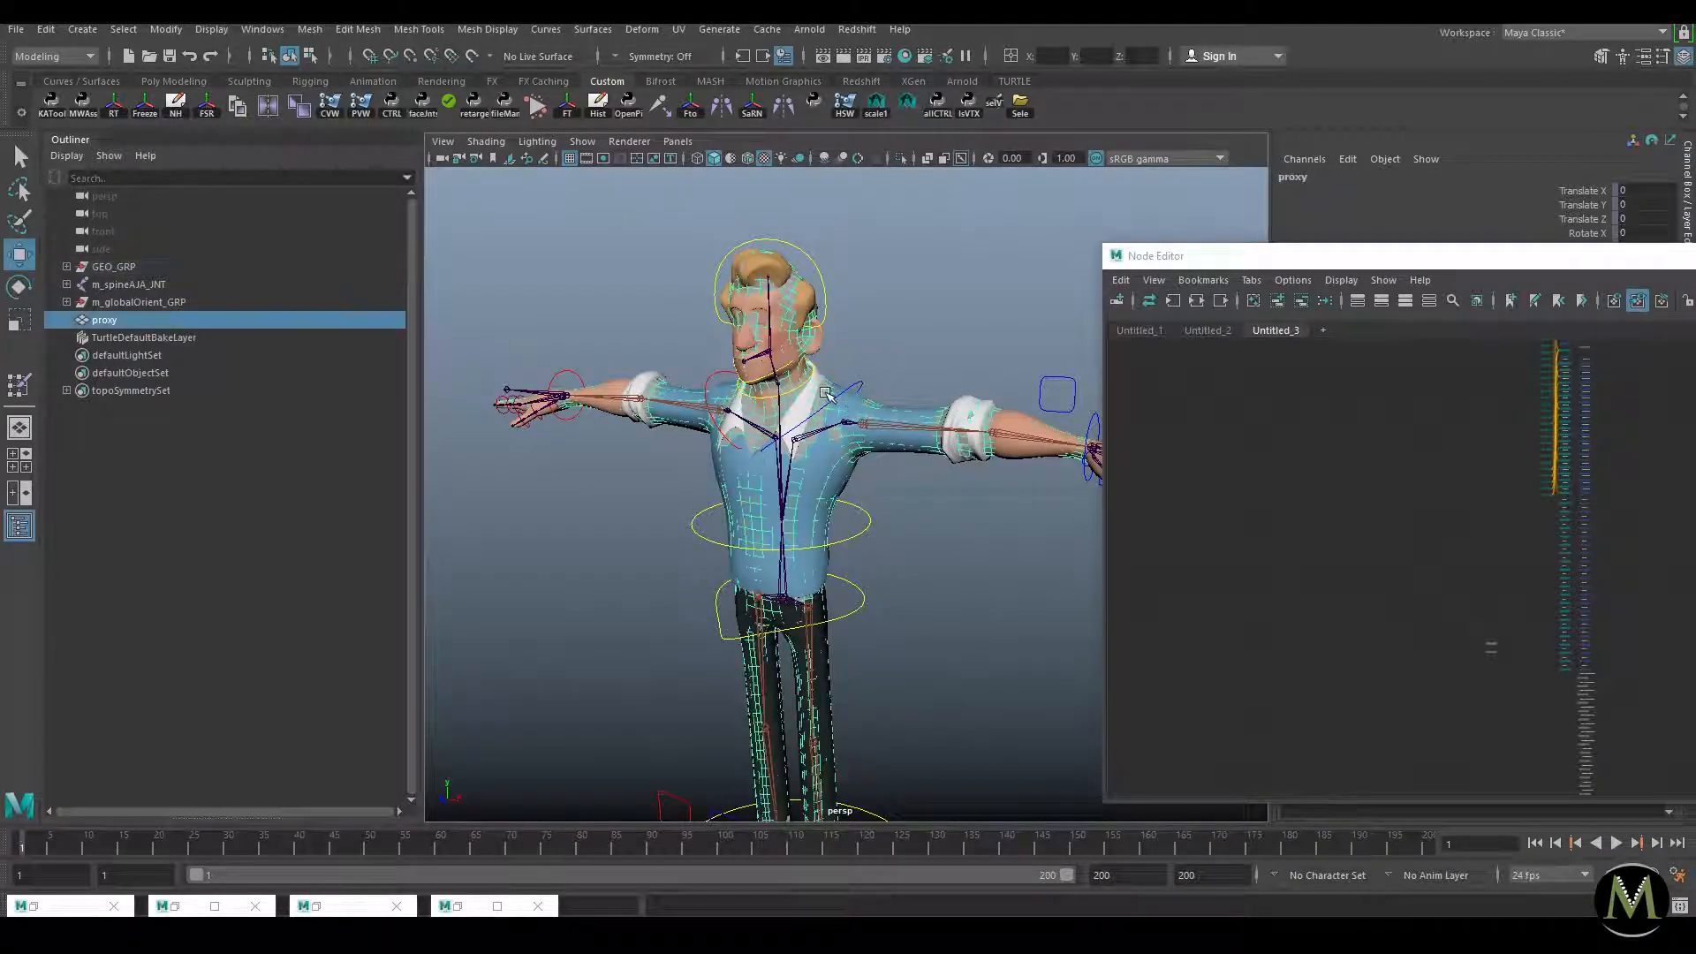
key(ctrl+h)
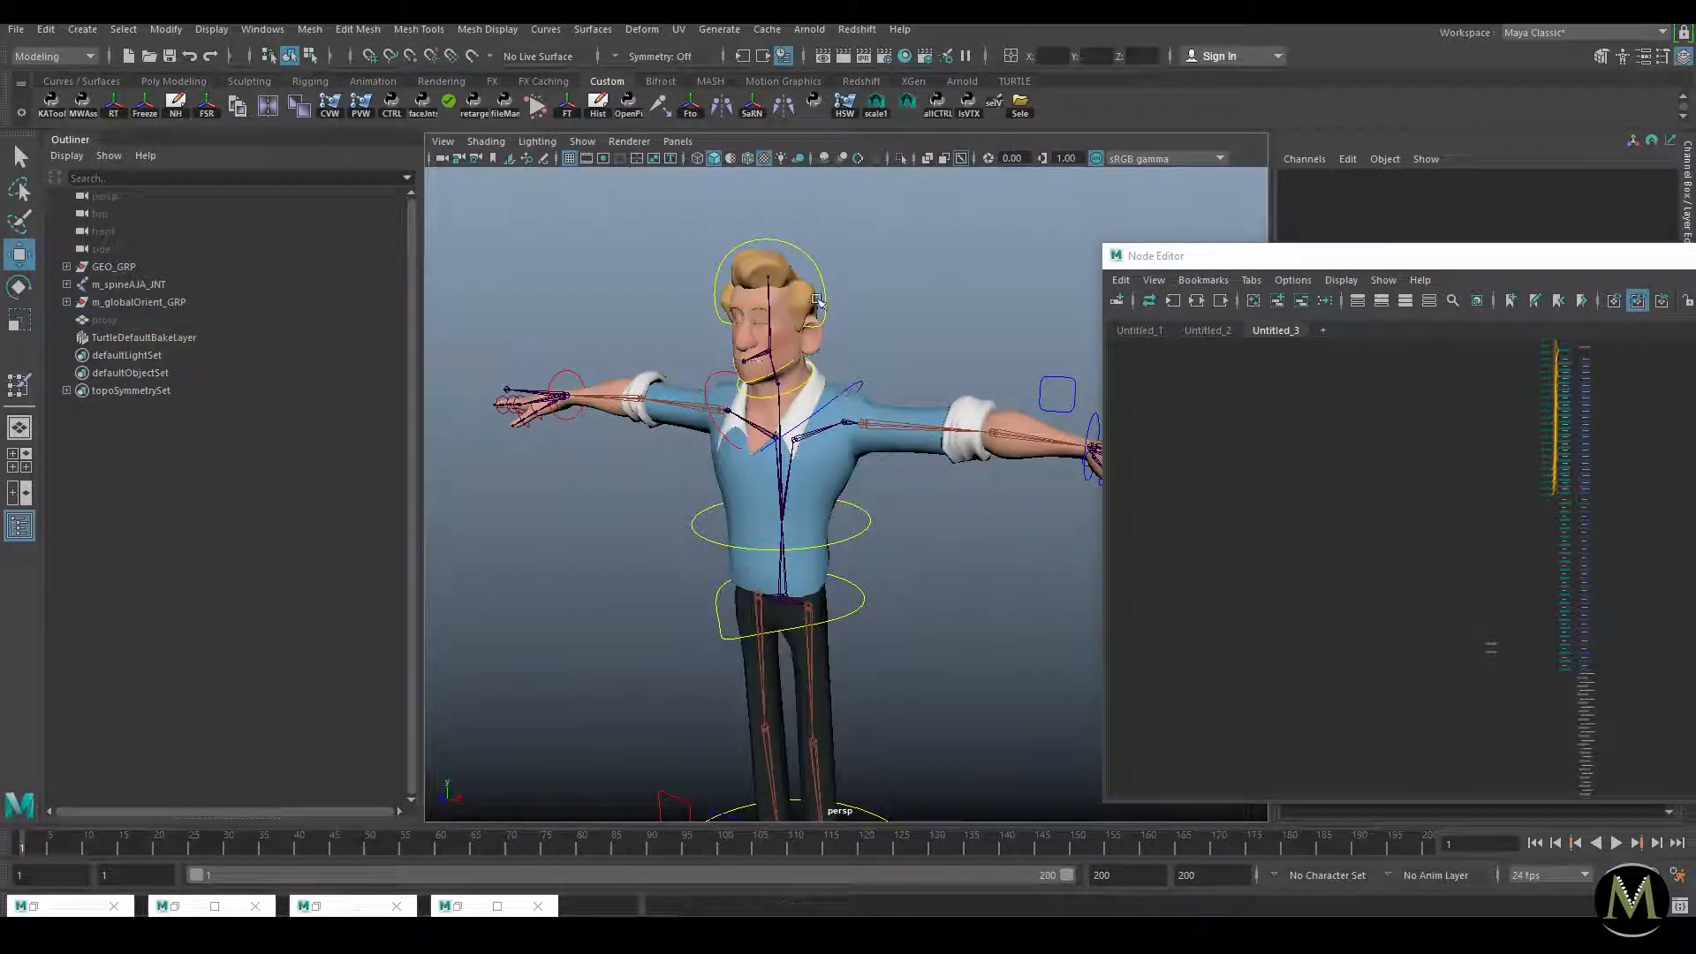
Step: Test the head deformation again with the proxy hidden, and undo the head control's rotation
click(825, 304)
key(e)
mouse_move(763, 307)
mouse_down()
mouse_move(799, 323)
mouse_move(781, 311)
mouse_up()
key(ctrl+z)
click(954, 272)
key(w)
scroll(902, 773, down, 1)
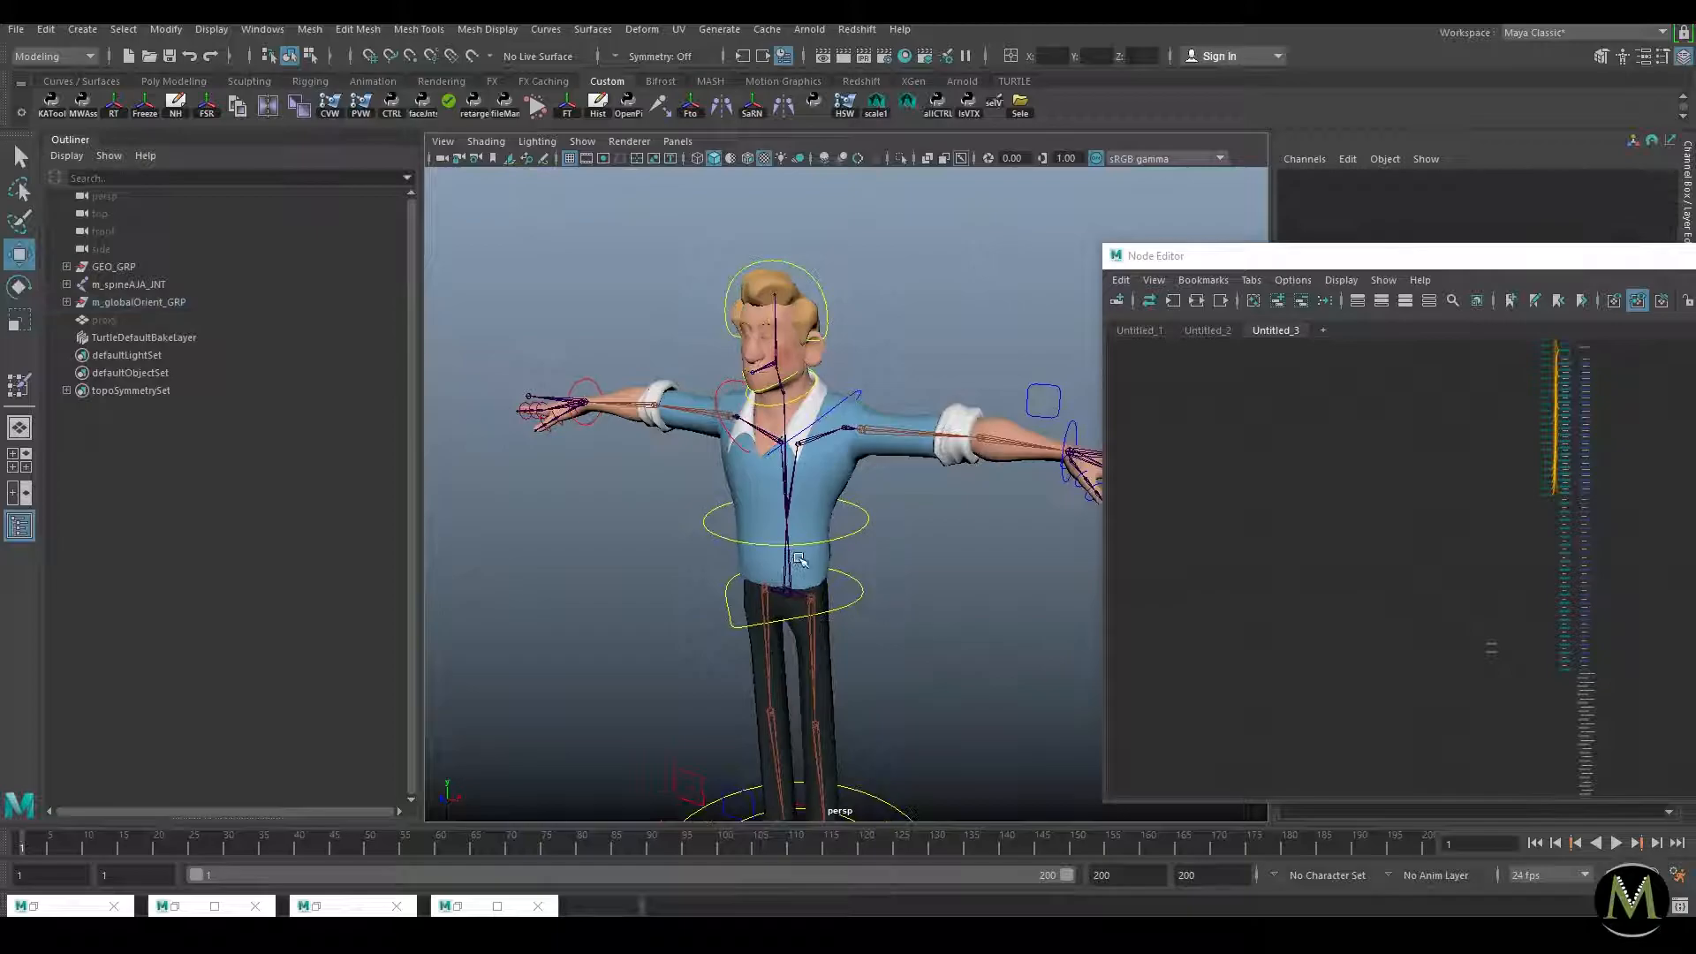
Step: Test the trousers' deformation by moving the left leg control, and undo the move
alt+middle_drag(902, 777, 916, 649)
click(865, 728)
drag(866, 729, 953, 662)
key(ctrl+z)
Step: Lower the left hand control beside the hip to test the shirt and arm deformation
alt+drag(1084, 393, 1031, 475)
click(1055, 375)
drag(1052, 389, 864, 521)
alt+drag(864, 521, 868, 567)
key(ctrl+z)
key(ctrl+z)
alt+drag(980, 578, 924, 584)
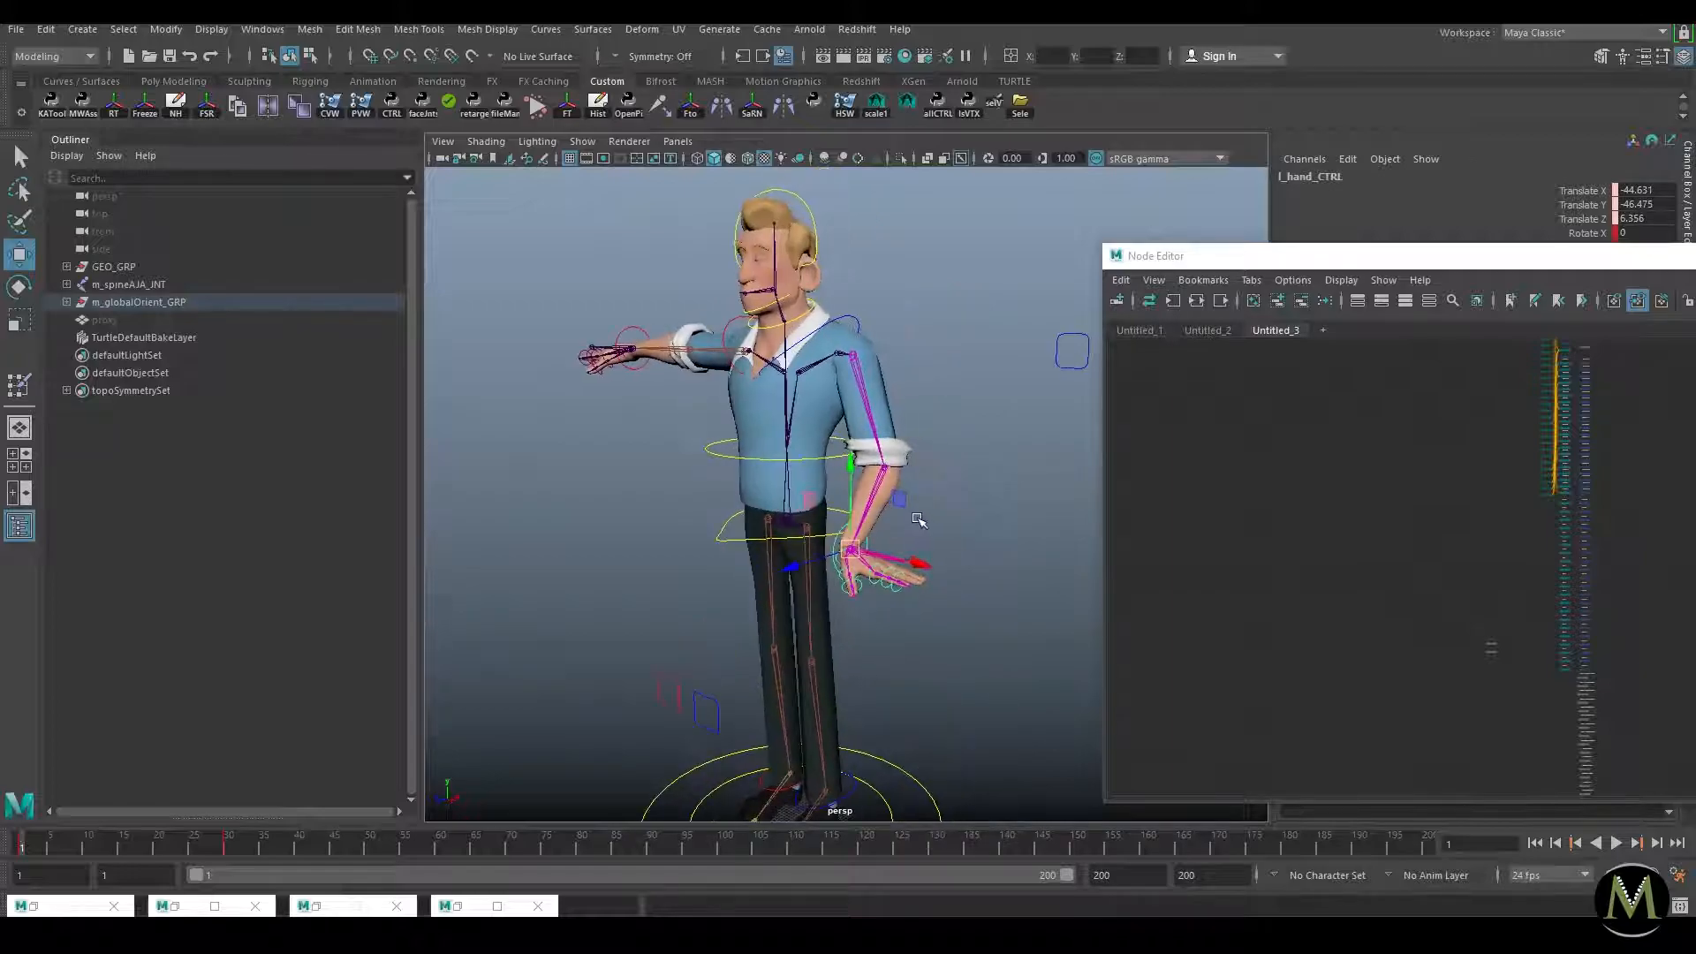
Step: Rotate and shift the left hand control so the hand hangs beside the thigh, and inspect the arm's deformation
key(e)
drag(811, 475, 781, 501)
key(w)
alt+drag(921, 537, 864, 518)
drag(835, 611, 846, 611)
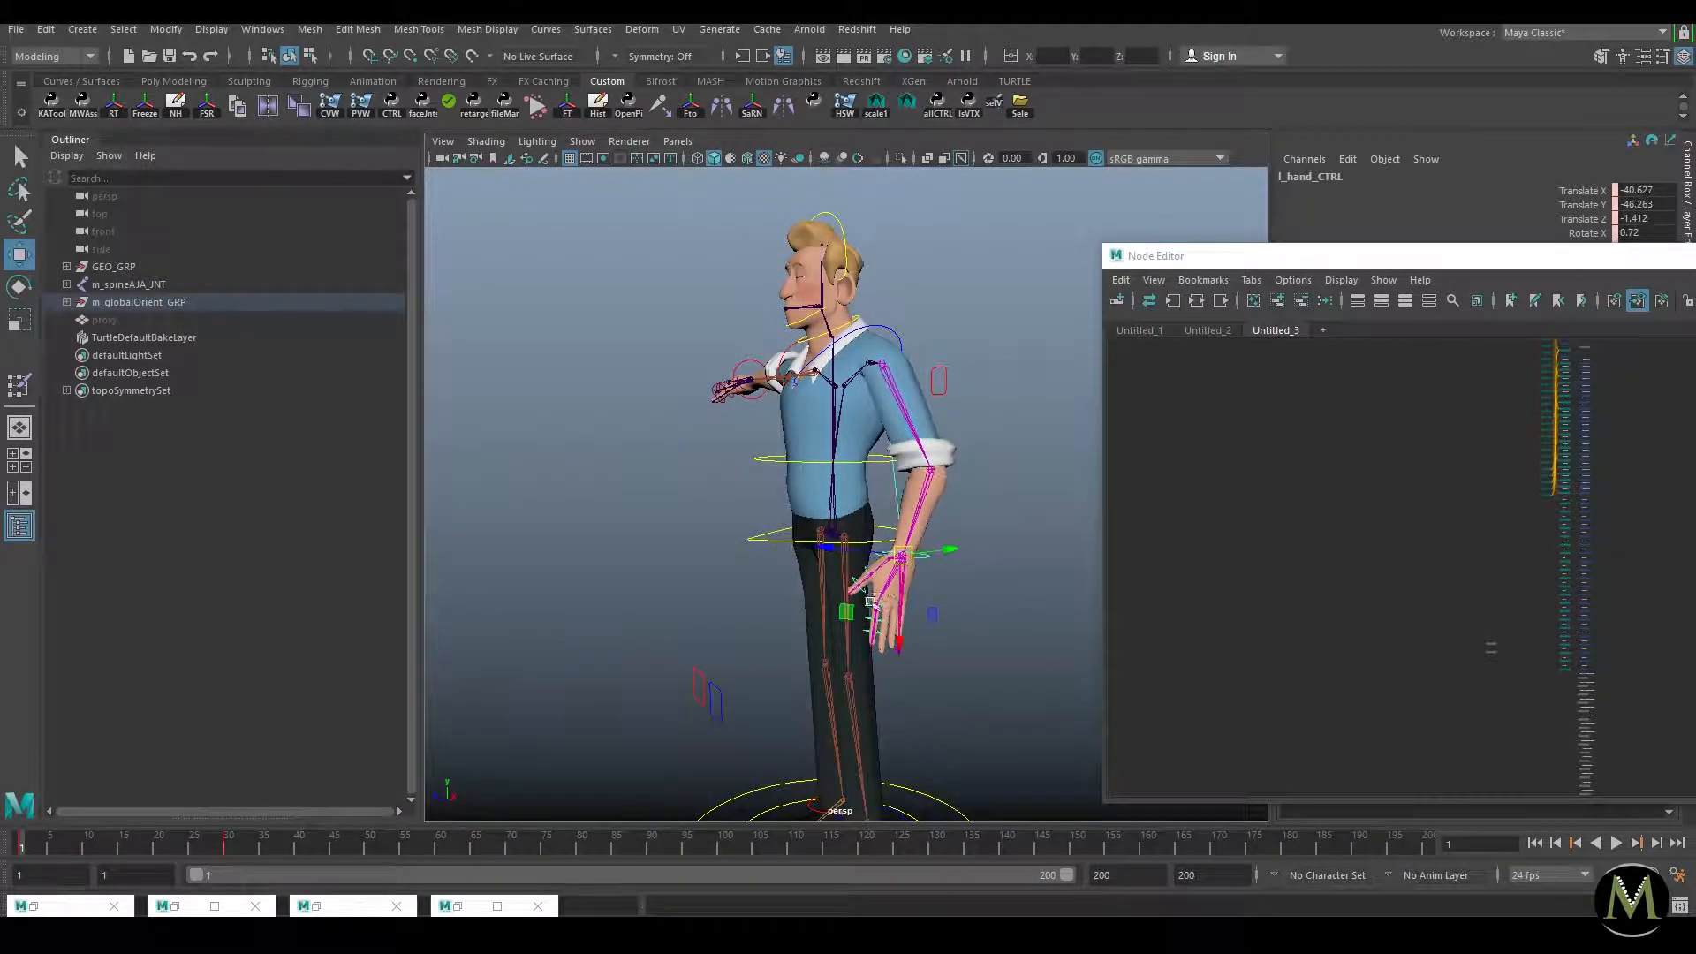
scroll(844, 510, up, 5)
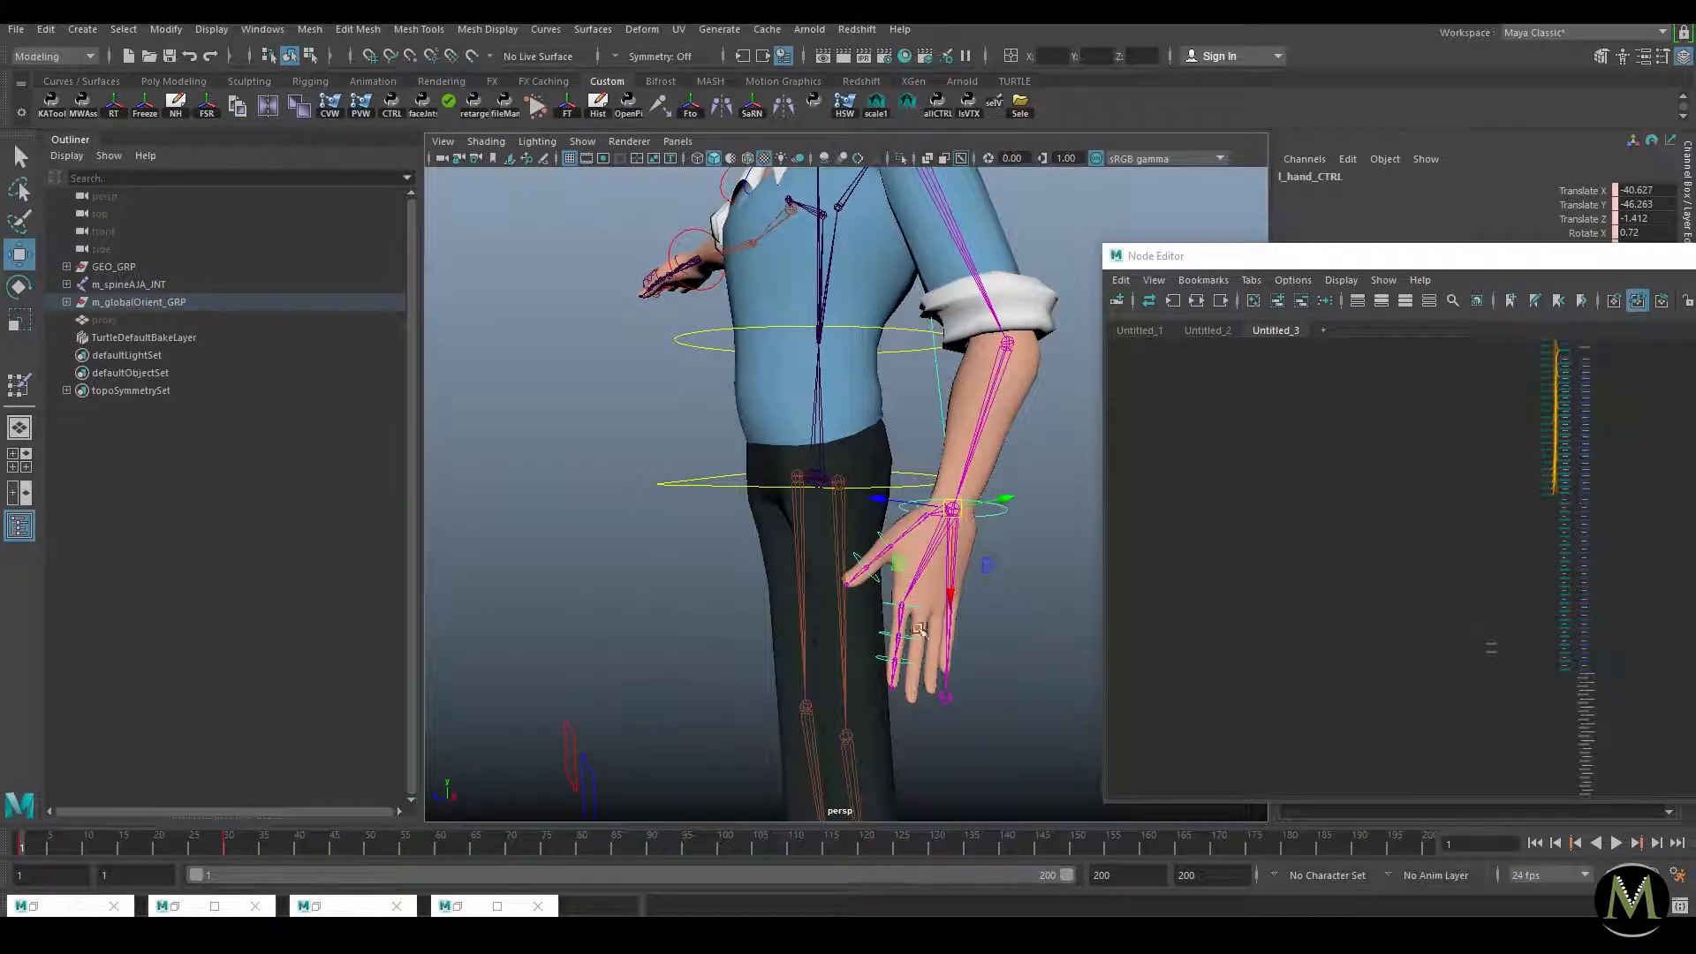
click(1049, 570)
alt+drag(751, 508, 853, 477)
scroll(852, 477, down, 8)
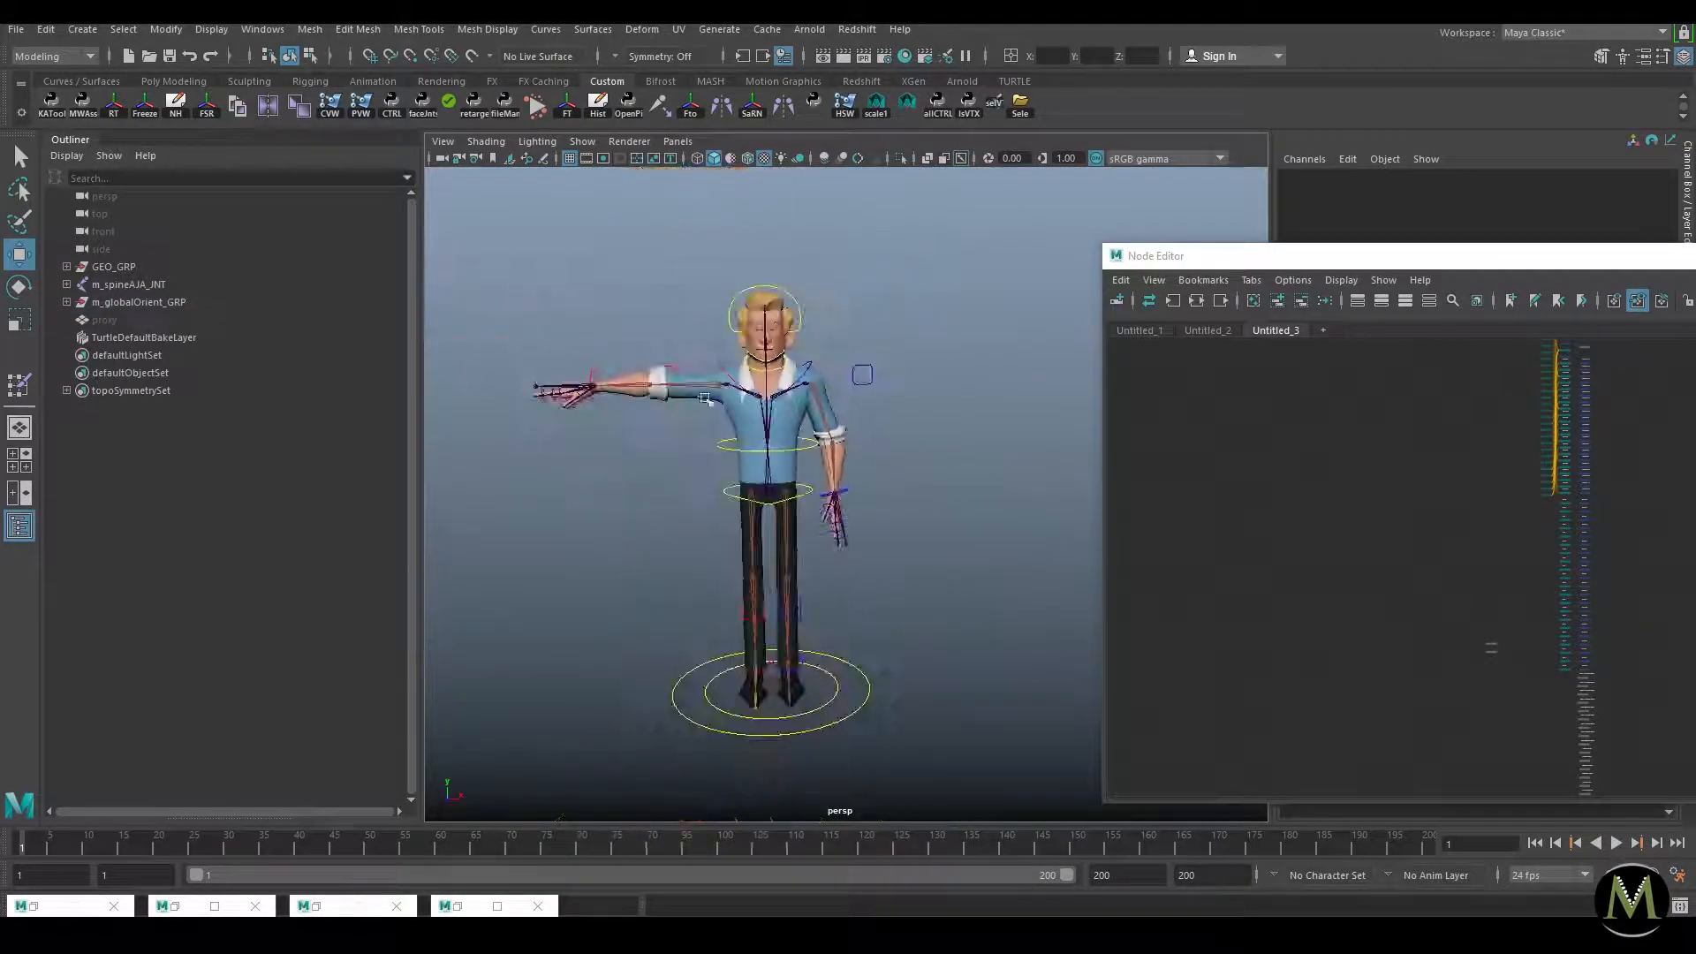
Step: Lower and rotate the right hand control so the right arm also hangs at the character's side
click(590, 391)
drag(590, 390, 708, 504)
key(e)
key(w)
click(919, 351)
alt+drag(925, 363, 1071, 432)
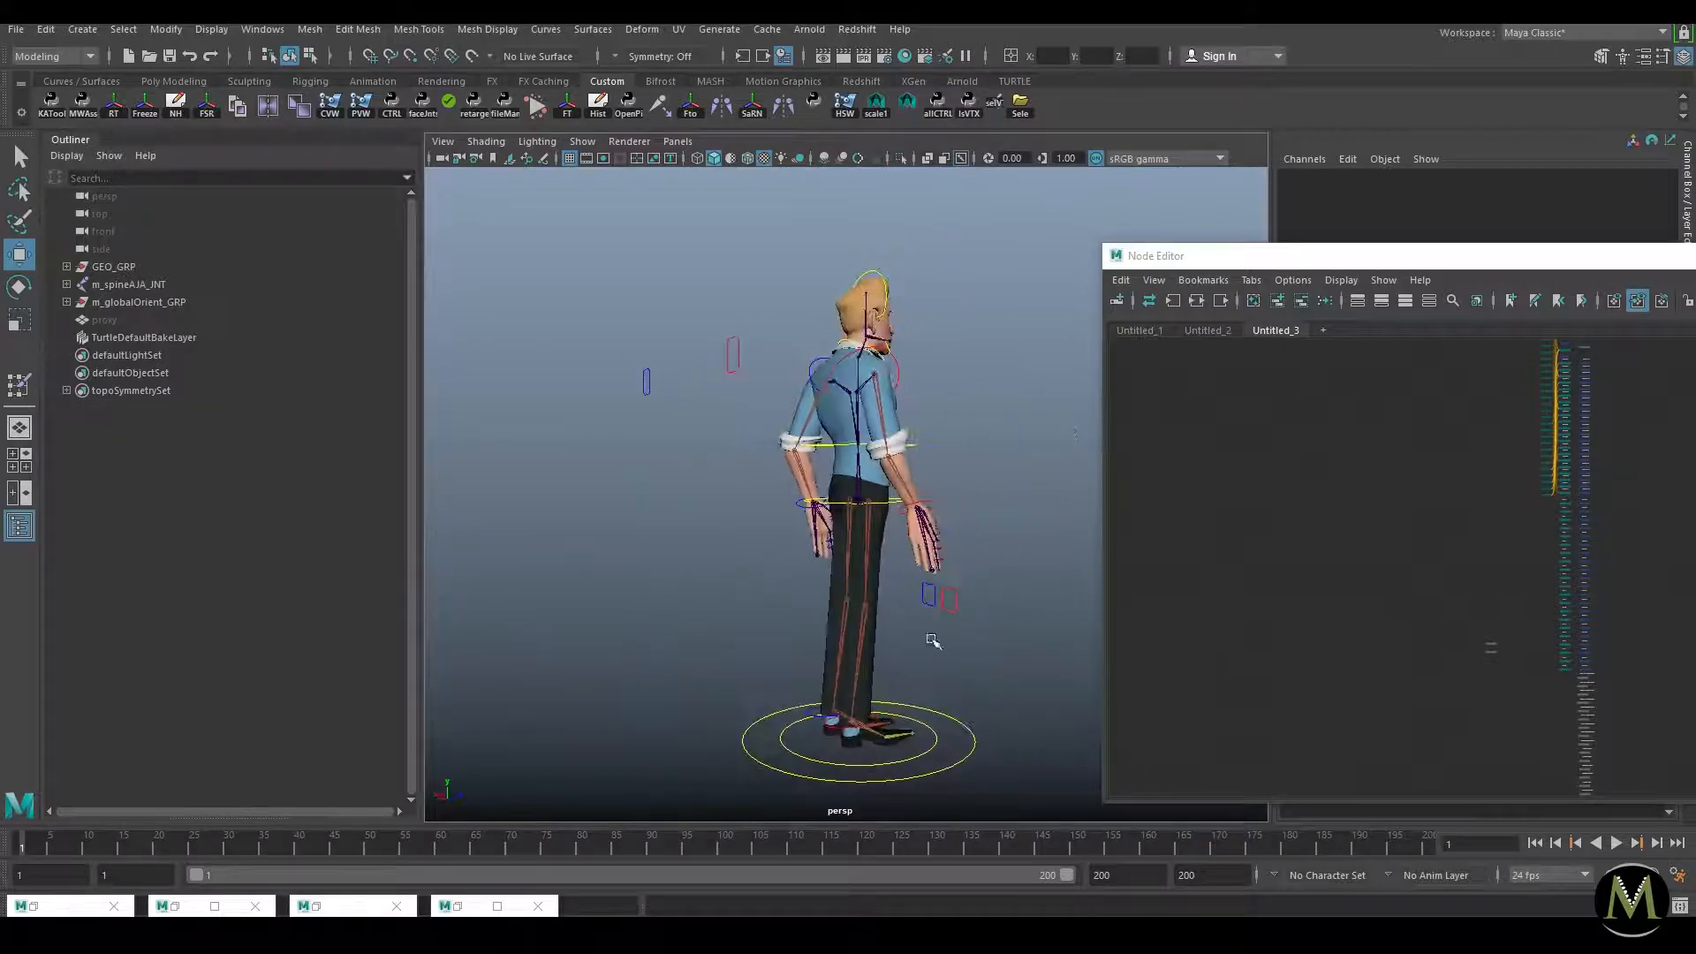
Step: Test the right leg's deformation by moving its control, and undo the move
click(949, 602)
drag(949, 602, 975, 664)
key(ctrl+z)
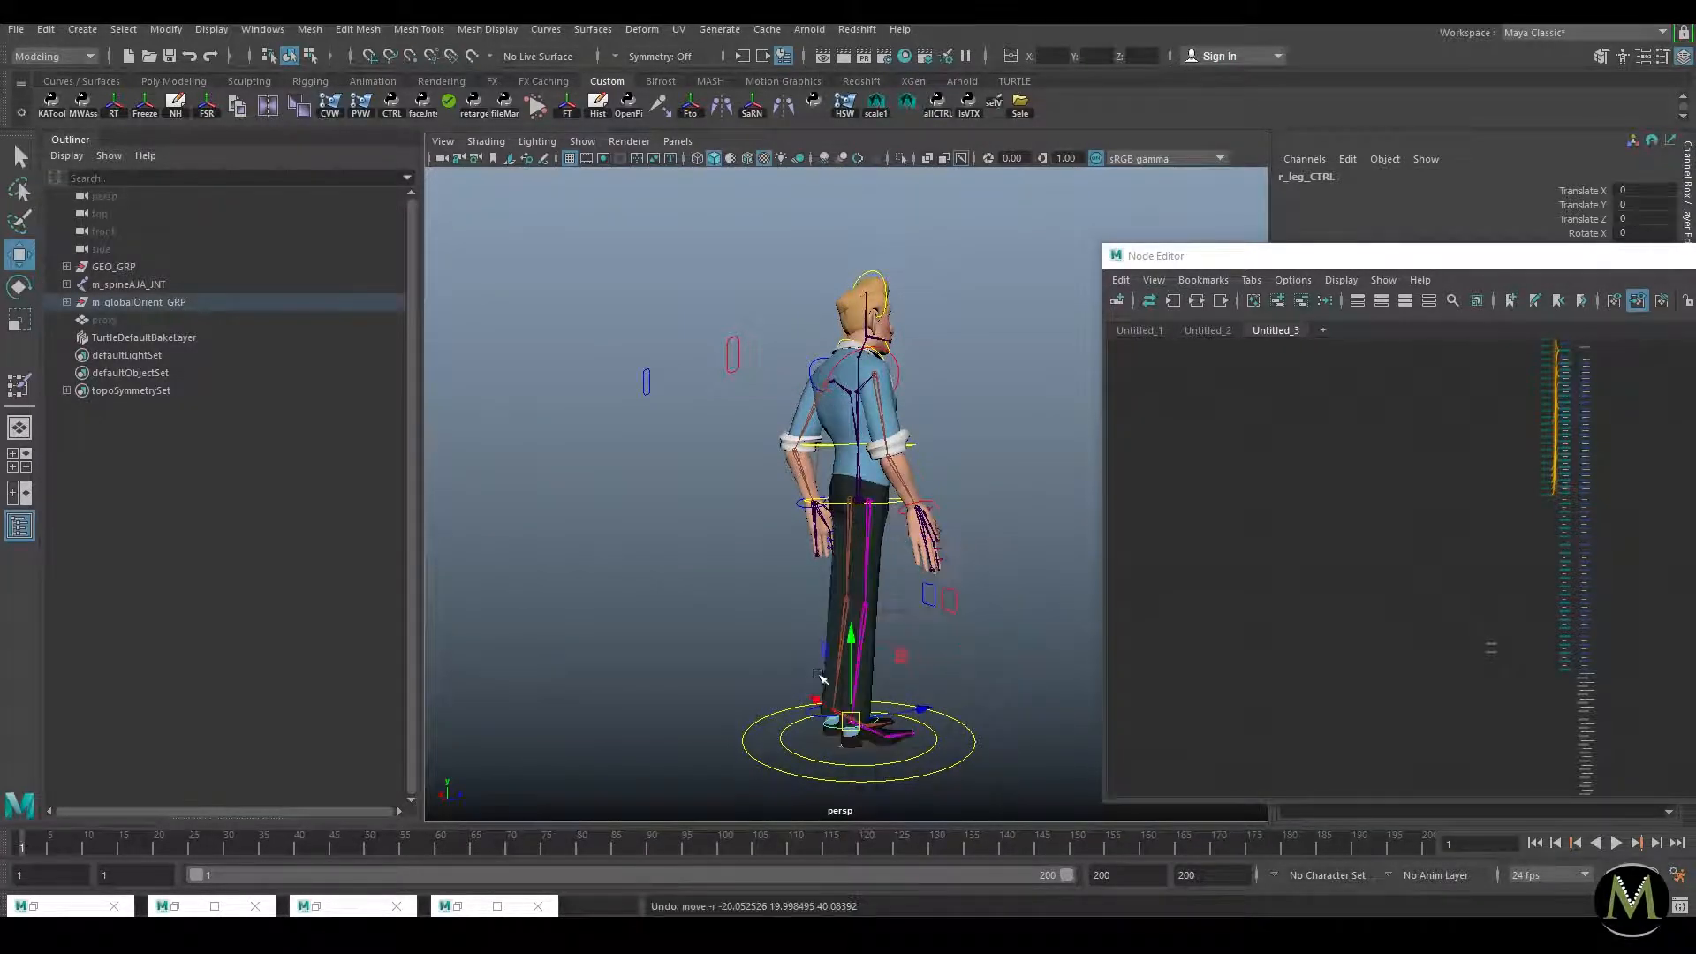
Step: Undo the test poses of both hand controls back to the T-pose
alt+drag(1011, 498, 804, 501)
key(ctrl+z)
key(ctrl+z)
key(ctrl+z)
key(ctrl+z)
key(ctrl+z)
key(ctrl+z)
key(ctrl+z)
key(ctrl+z)
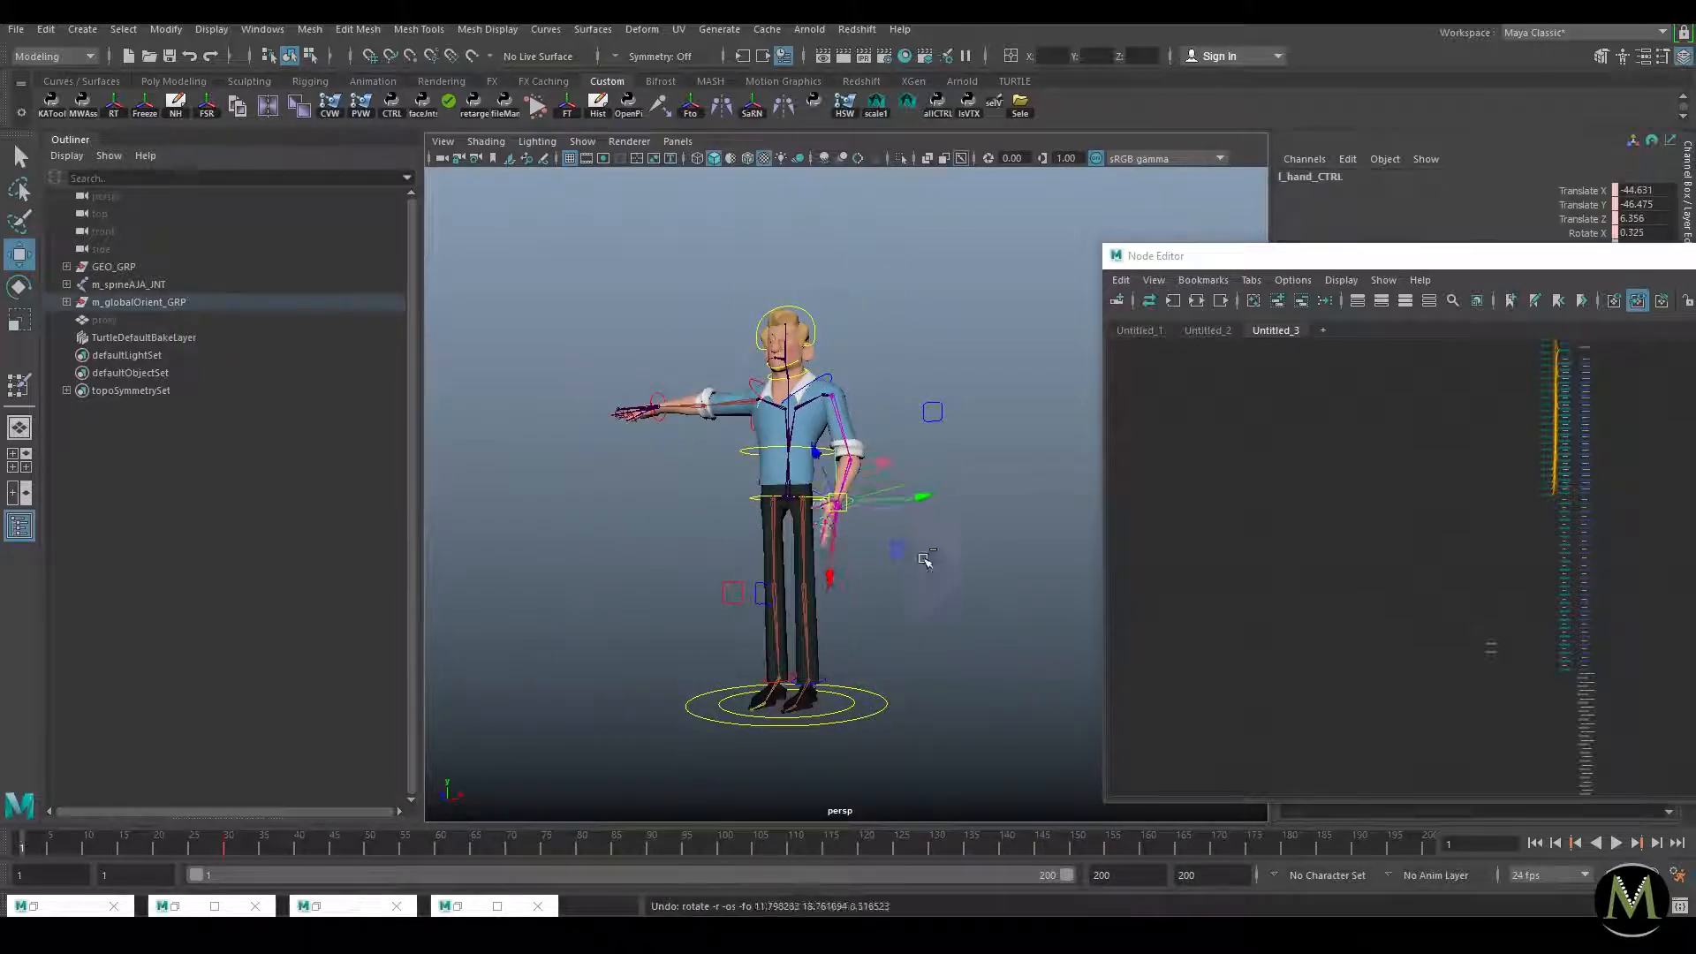
click(925, 576)
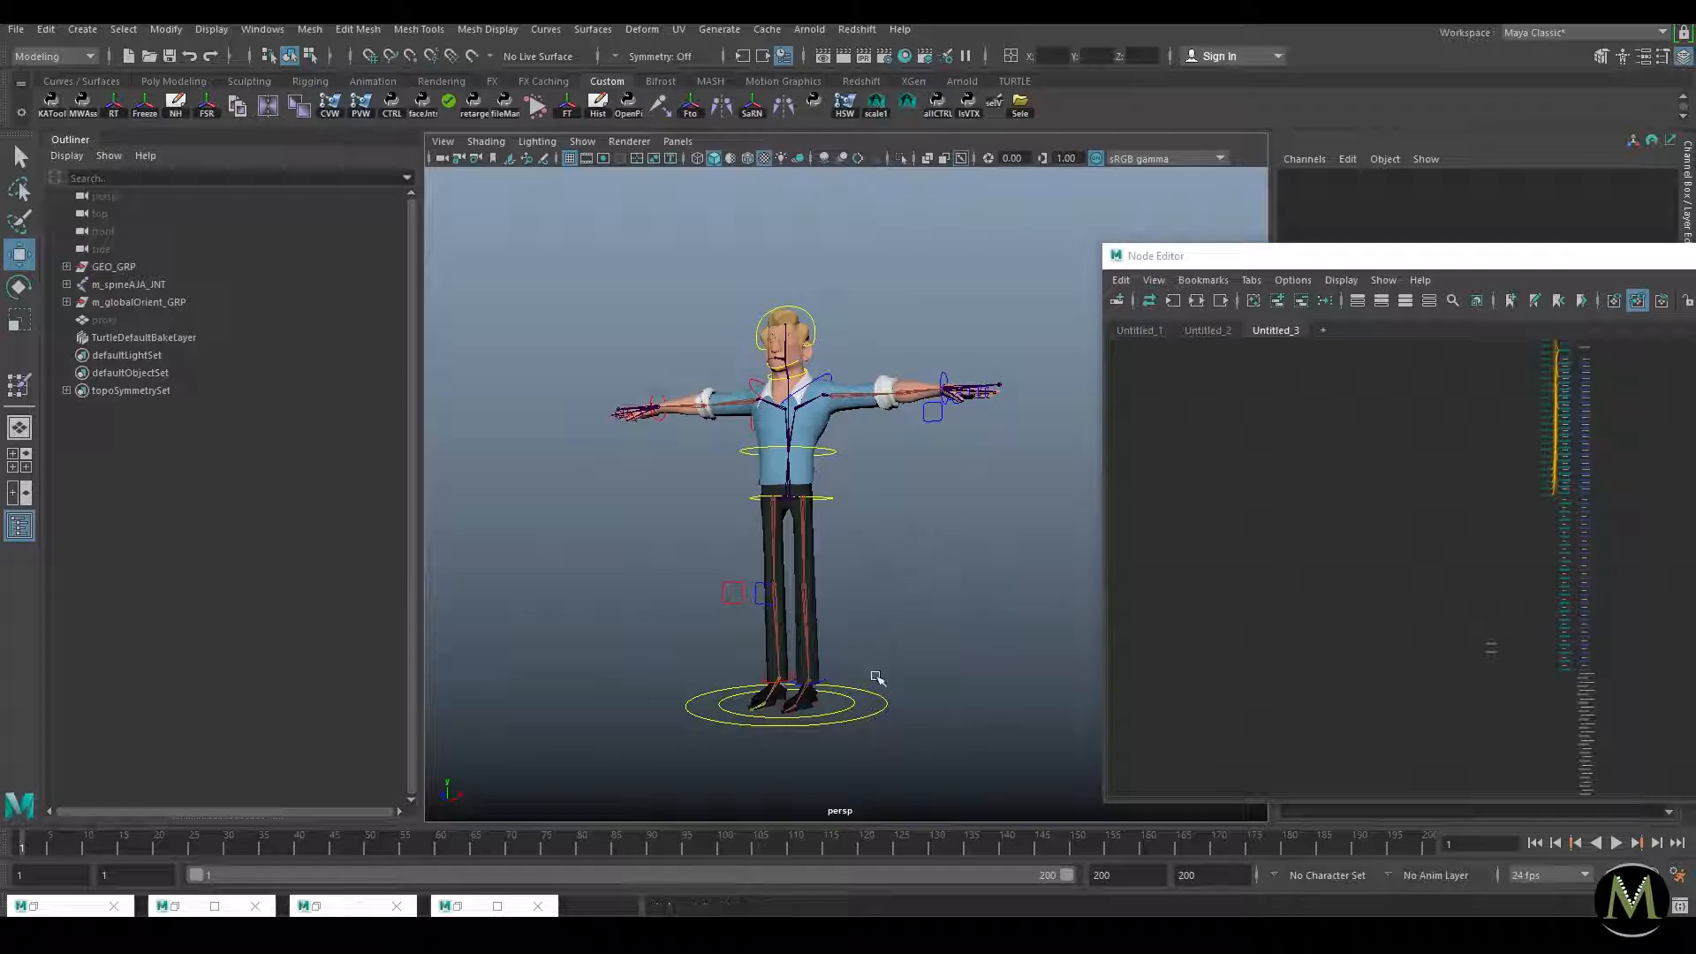
Step: Select the hidden proxy mesh in the scene hierarchy and unhide it
scroll(875, 672, up, 5)
click(792, 661)
click(809, 663)
click(900, 635)
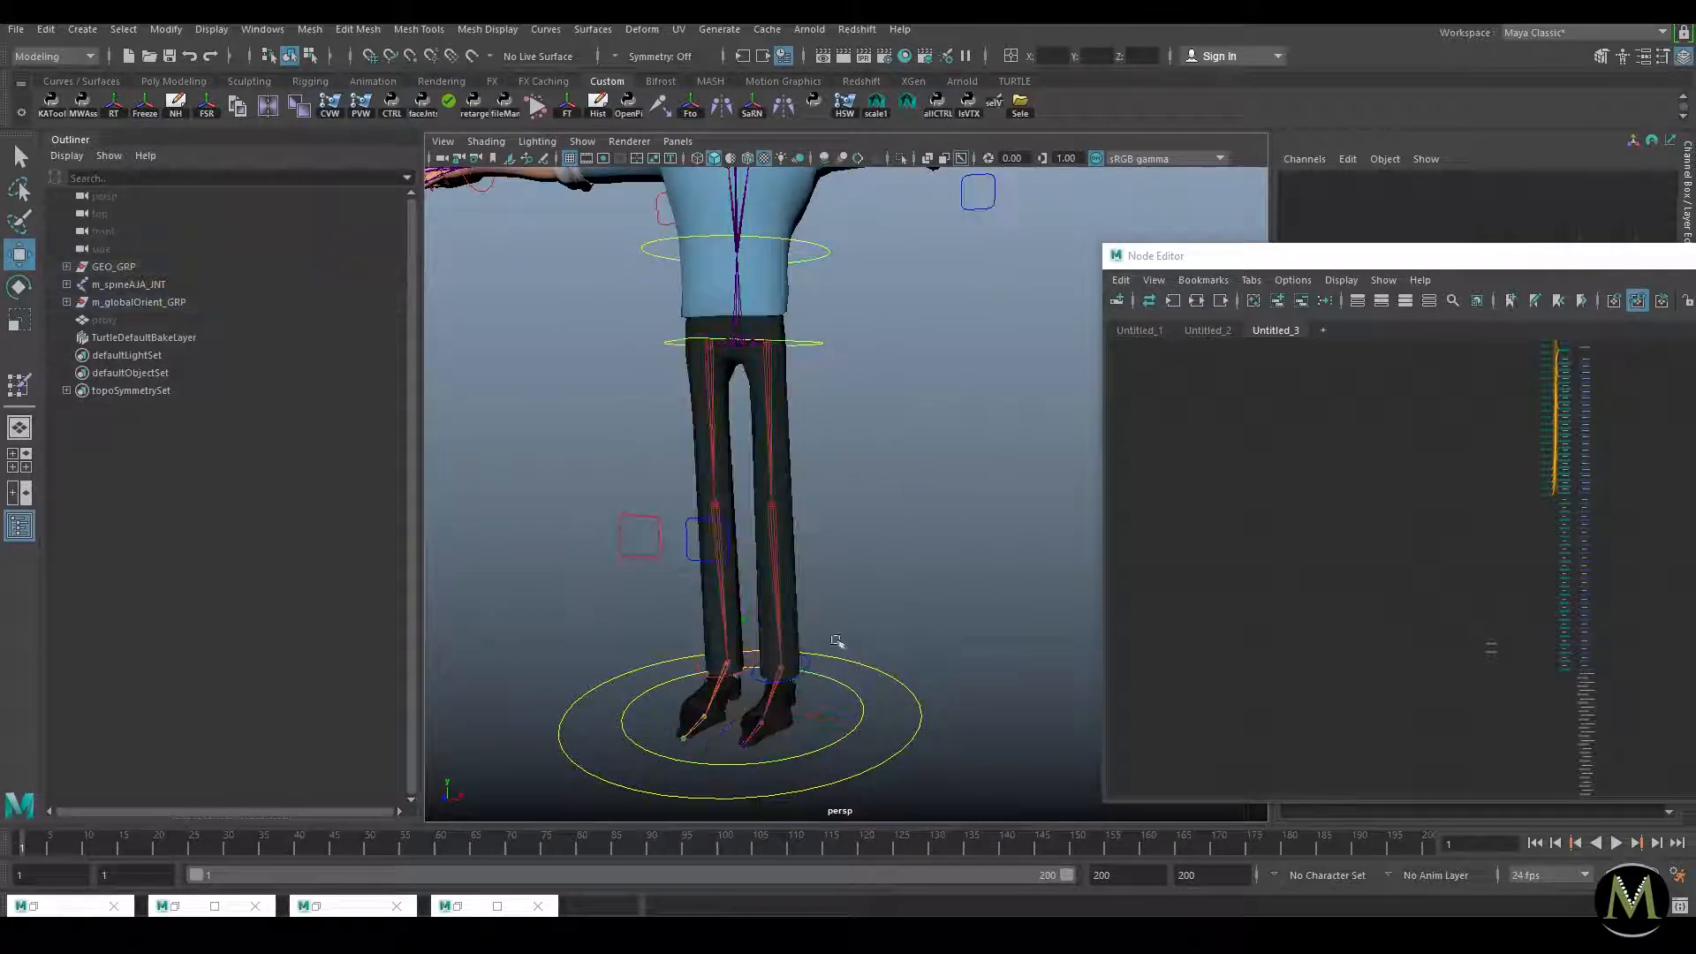
click(113, 322)
key(shift+h)
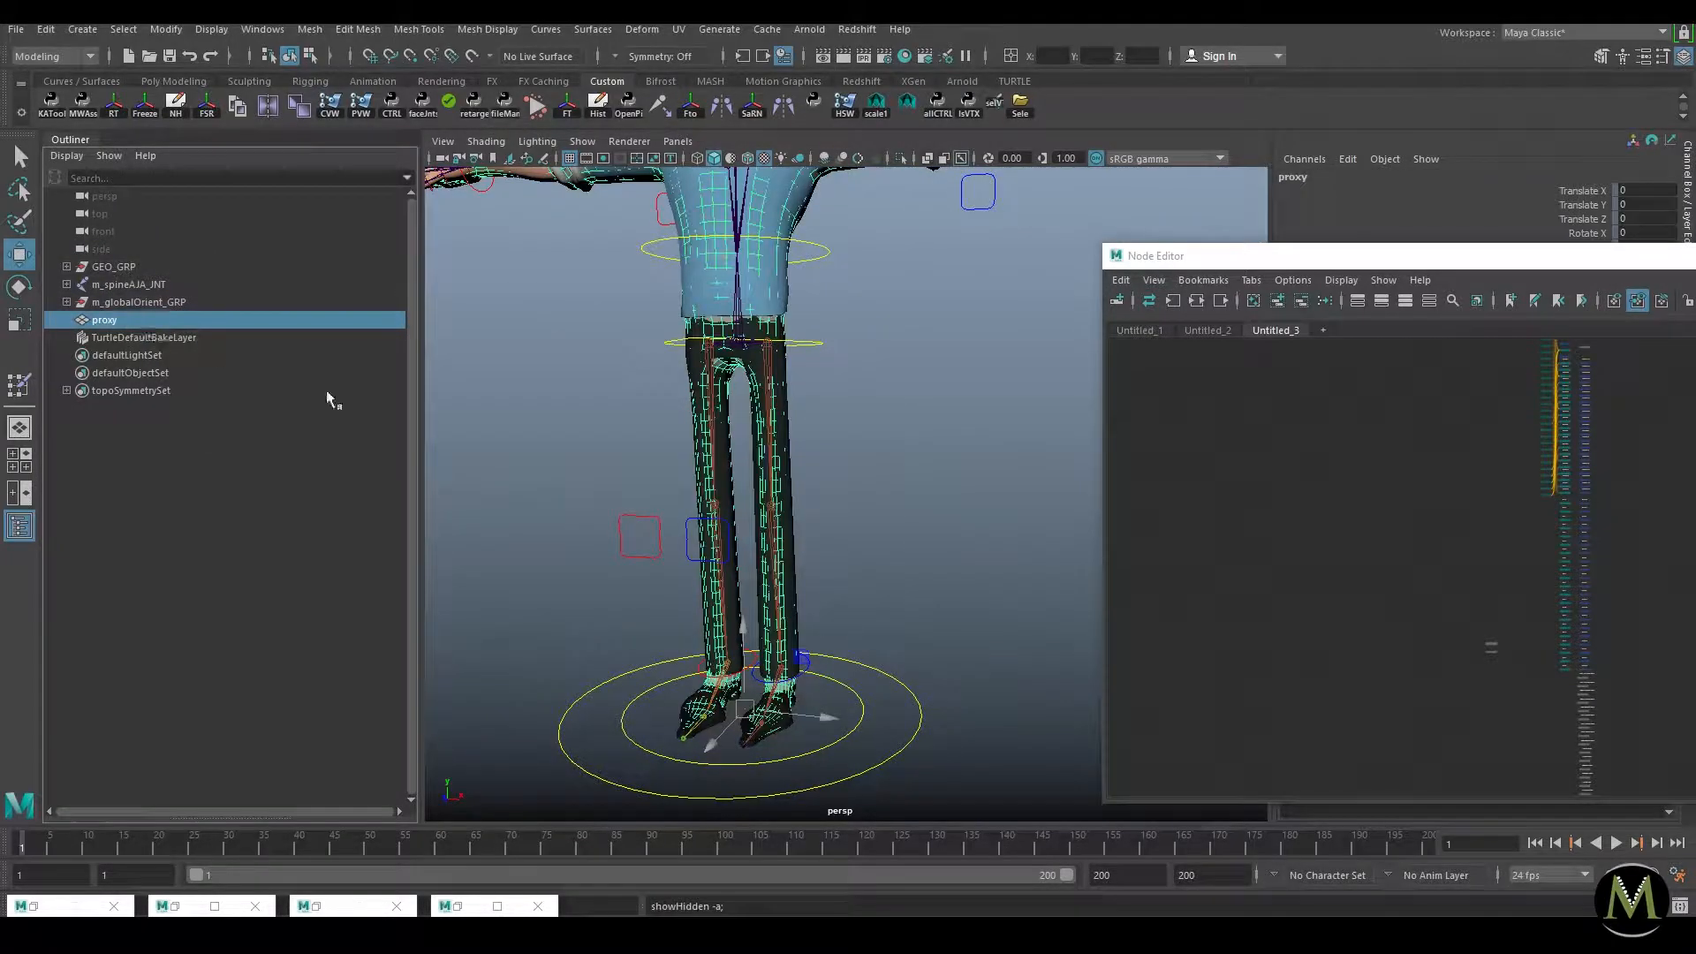
Step: Move the left leg control outward and slightly up, about 30 units in X and 5 in Y
click(950, 651)
click(800, 661)
drag(801, 661, 907, 648)
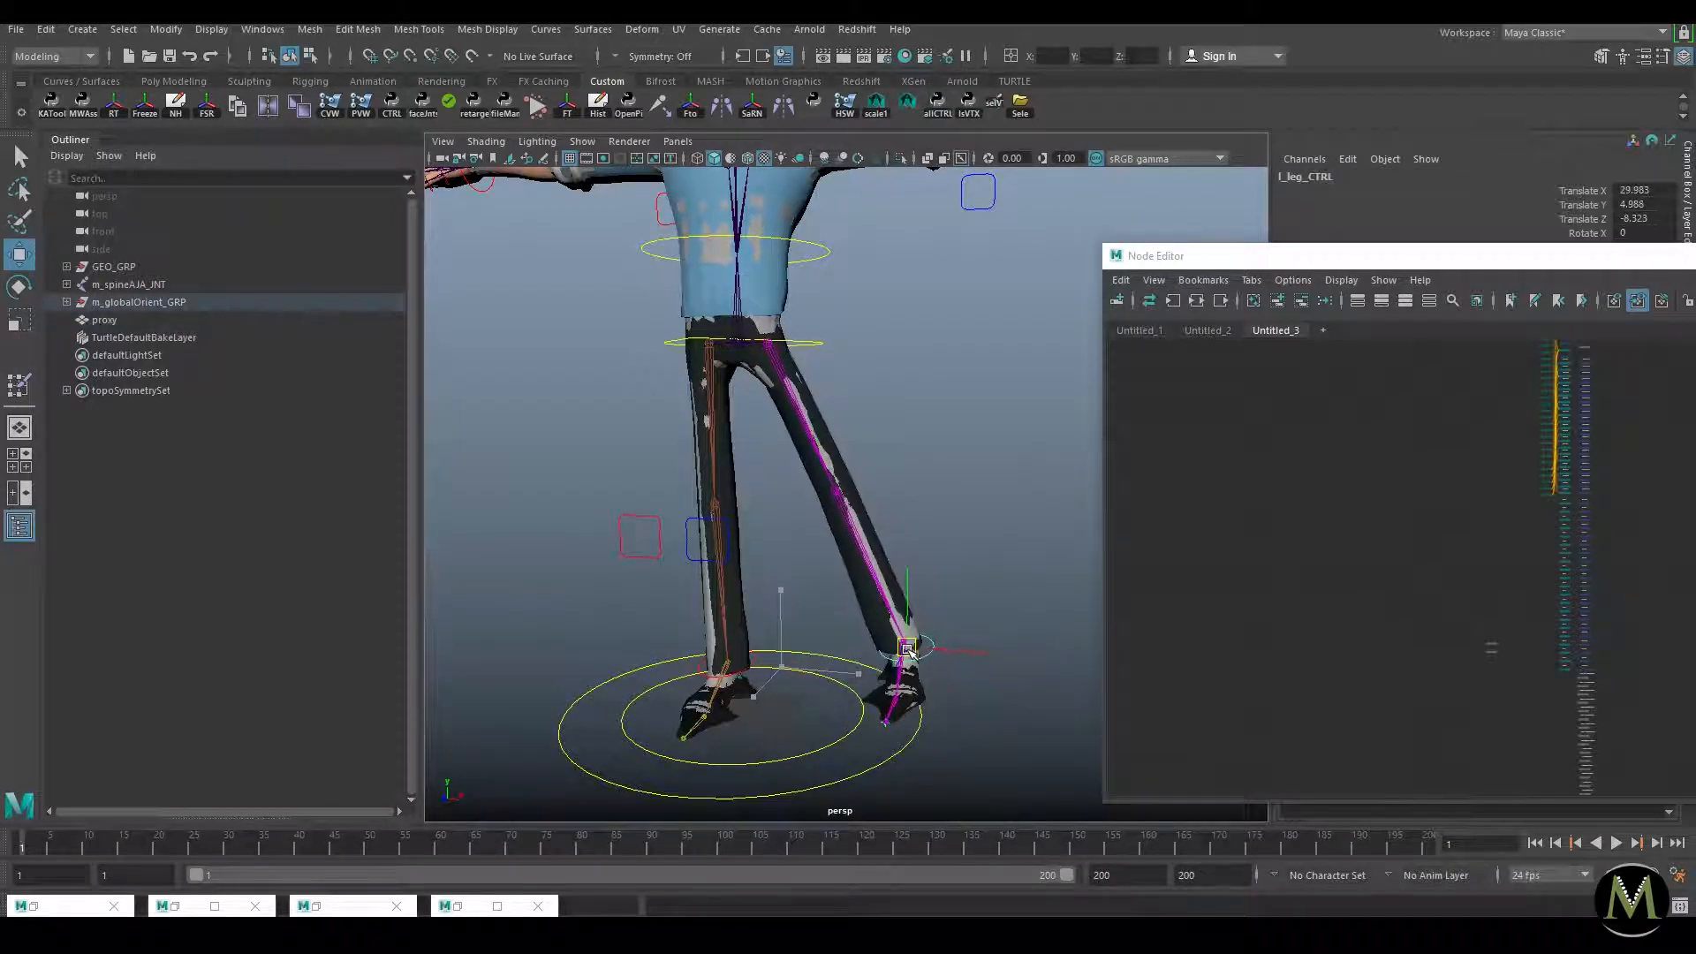
Step: Copy the proxy's skin weights to the trousers mesh alone with Closest point on surface and Closest joint association
click(917, 627)
shift+click(863, 601)
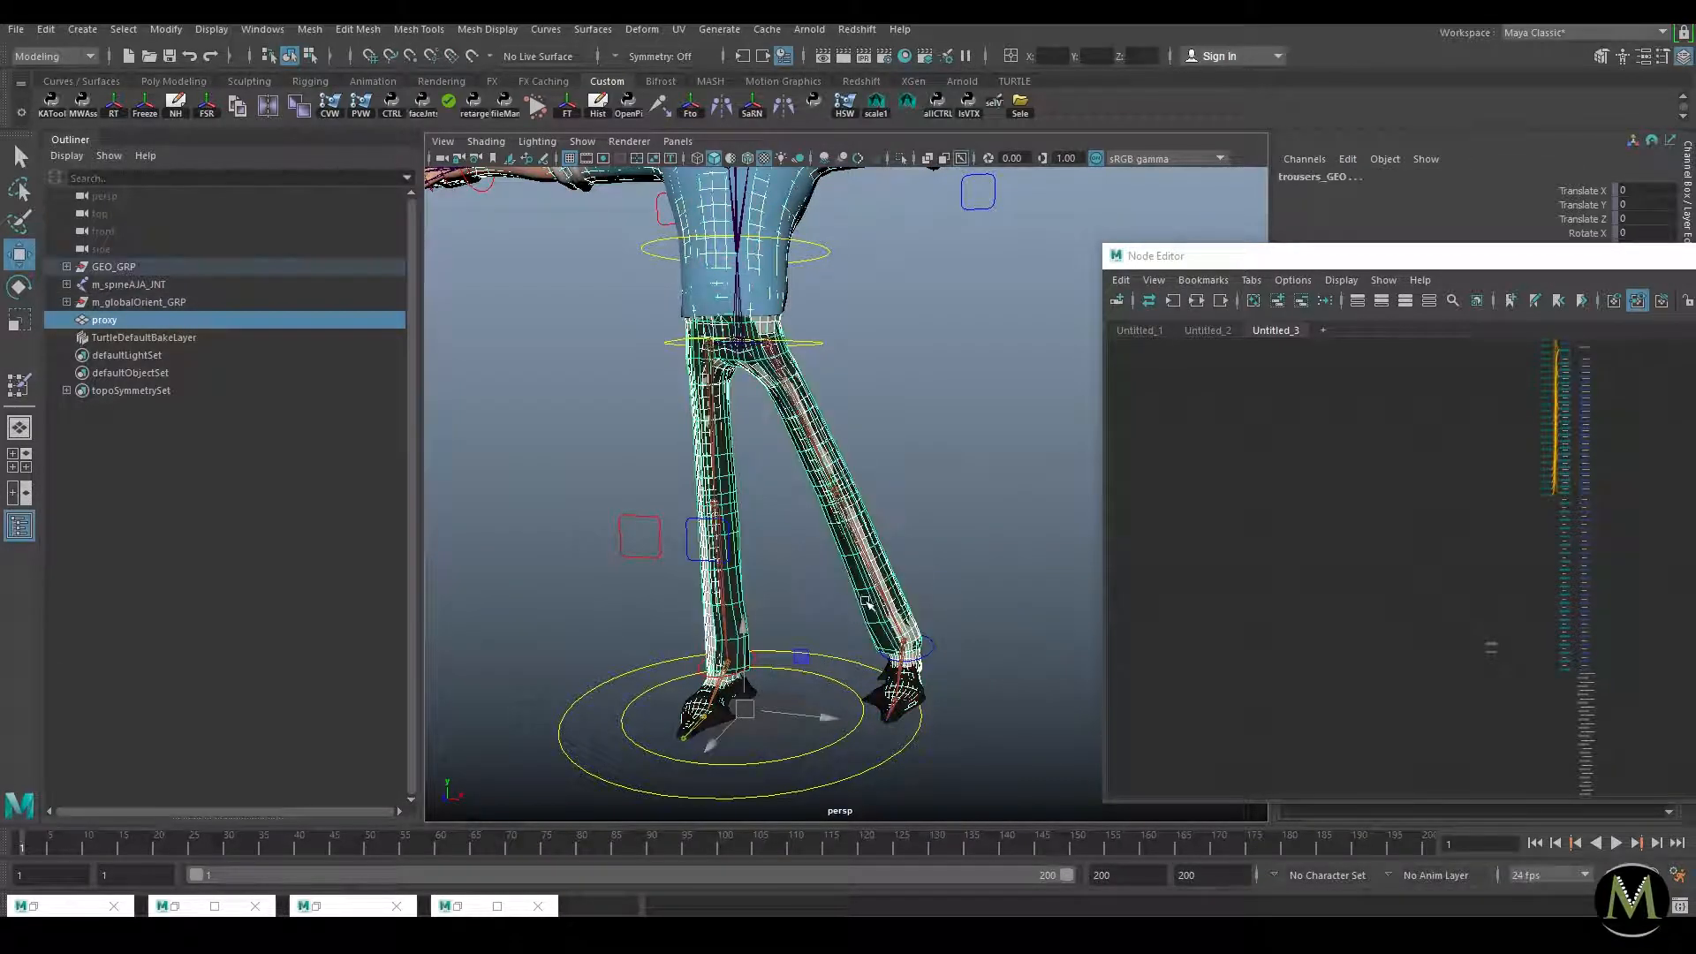
key(space)
click(821, 673)
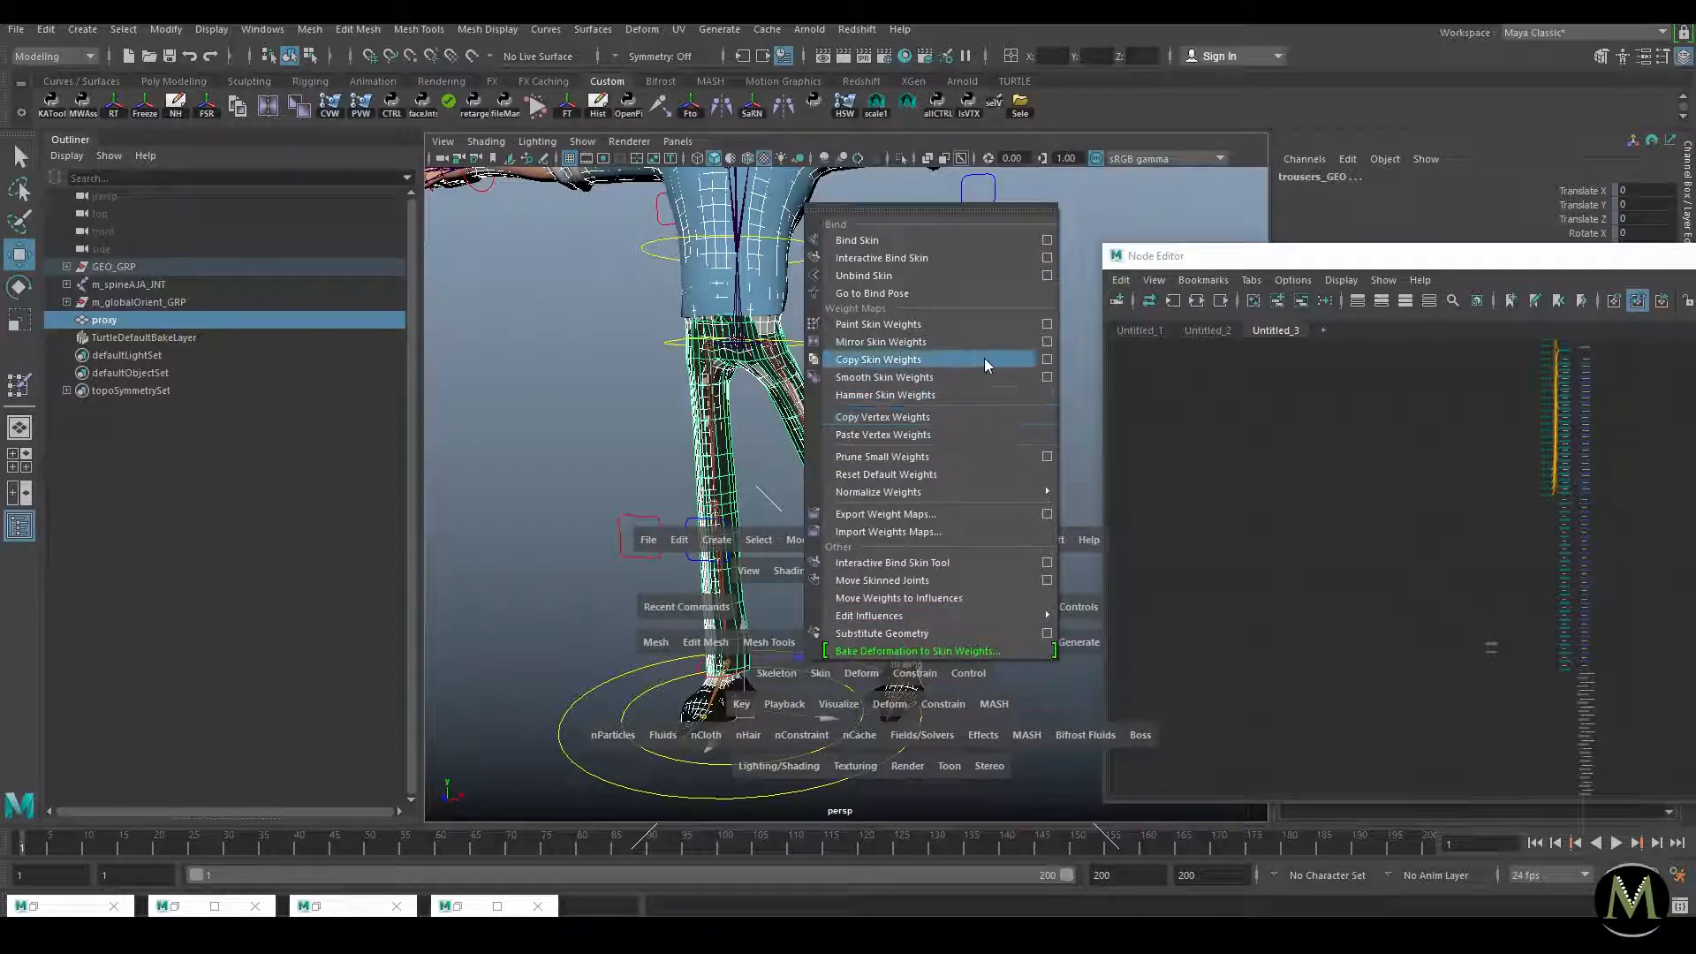
click(1045, 360)
click(1240, 534)
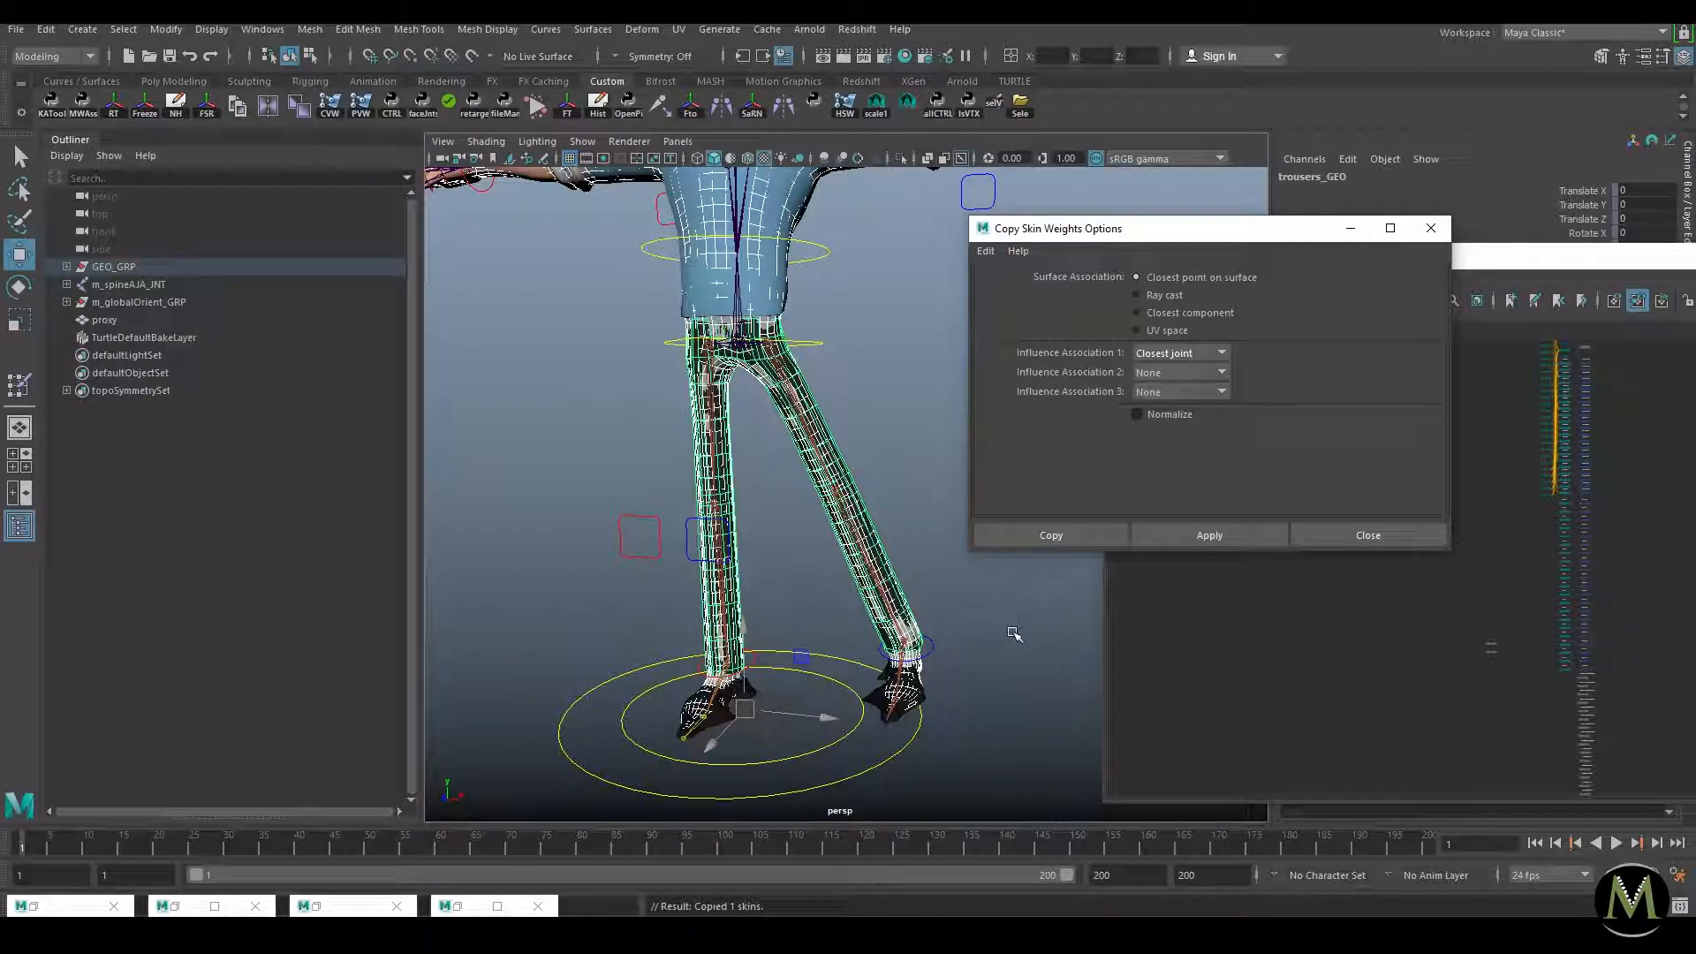
Step: Copy the proxy's skin weights to the shoe mesh with the current Copy Skin Weights options
alt+middle_drag(791, 643, 800, 517)
alt+right_drag(801, 517, 1039, 681)
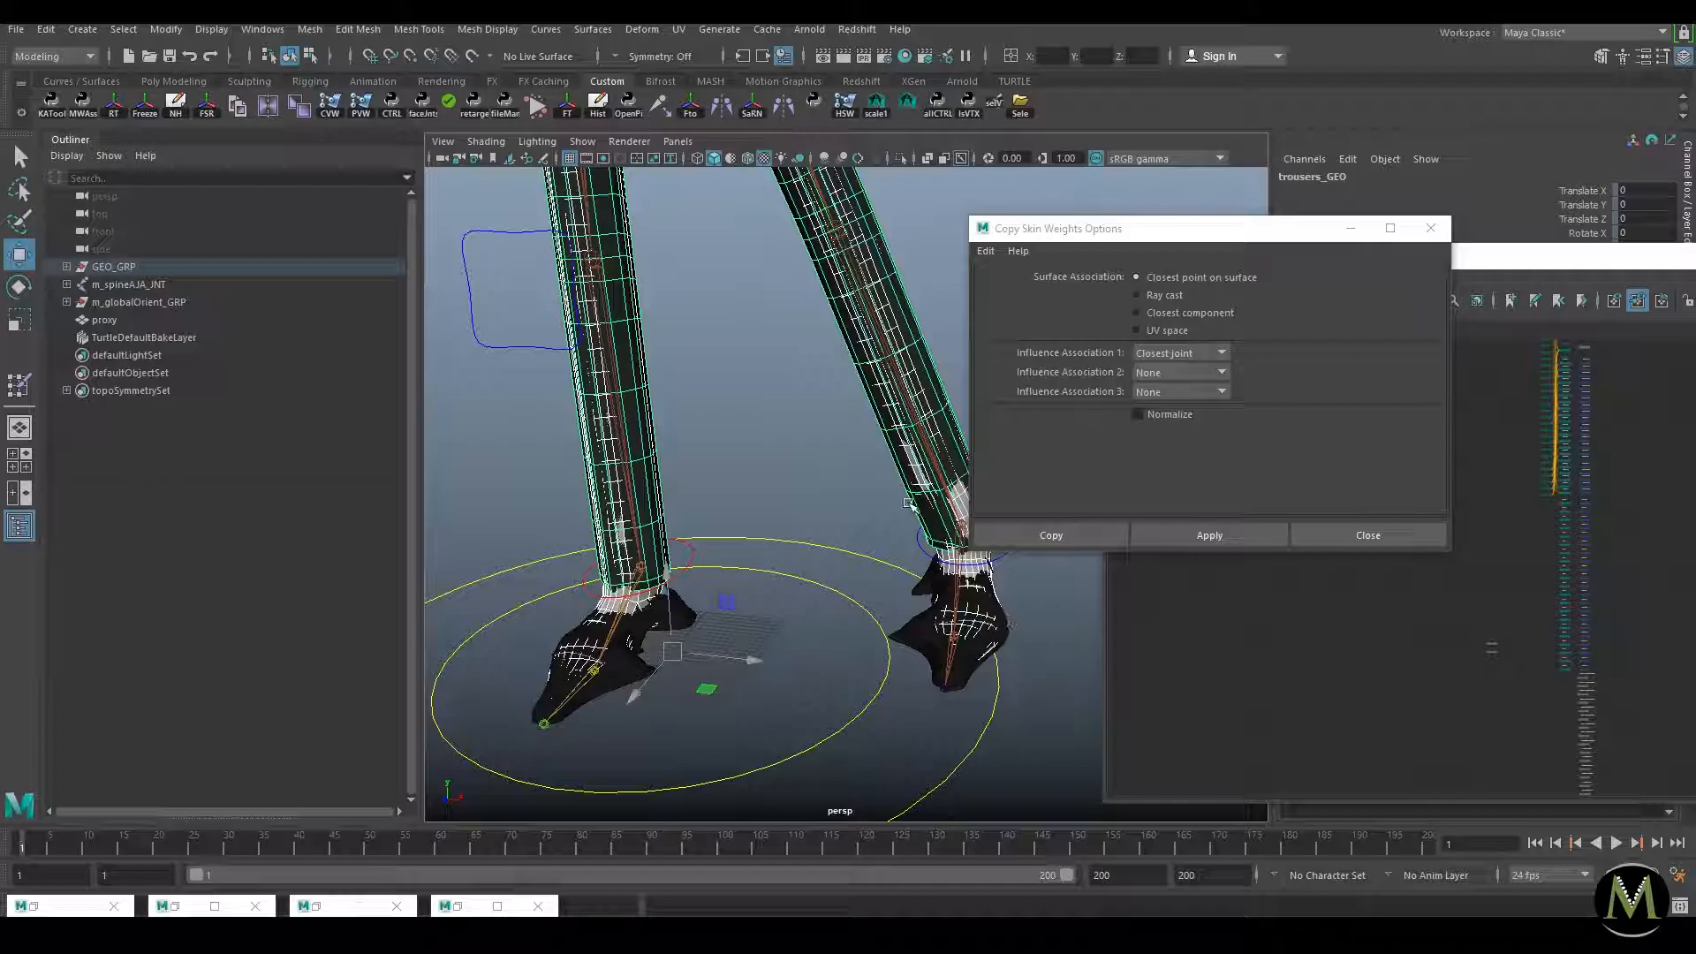
shift+click(911, 504)
shift+click(925, 624)
click(1239, 533)
Step: Copy the proxy's skin weights to the shirt mesh, picking the shirt at the left sleeve
alt+right_drag(944, 611, 875, 291)
alt+middle_drag(875, 291, 752, 565)
alt+right_drag(753, 565, 806, 580)
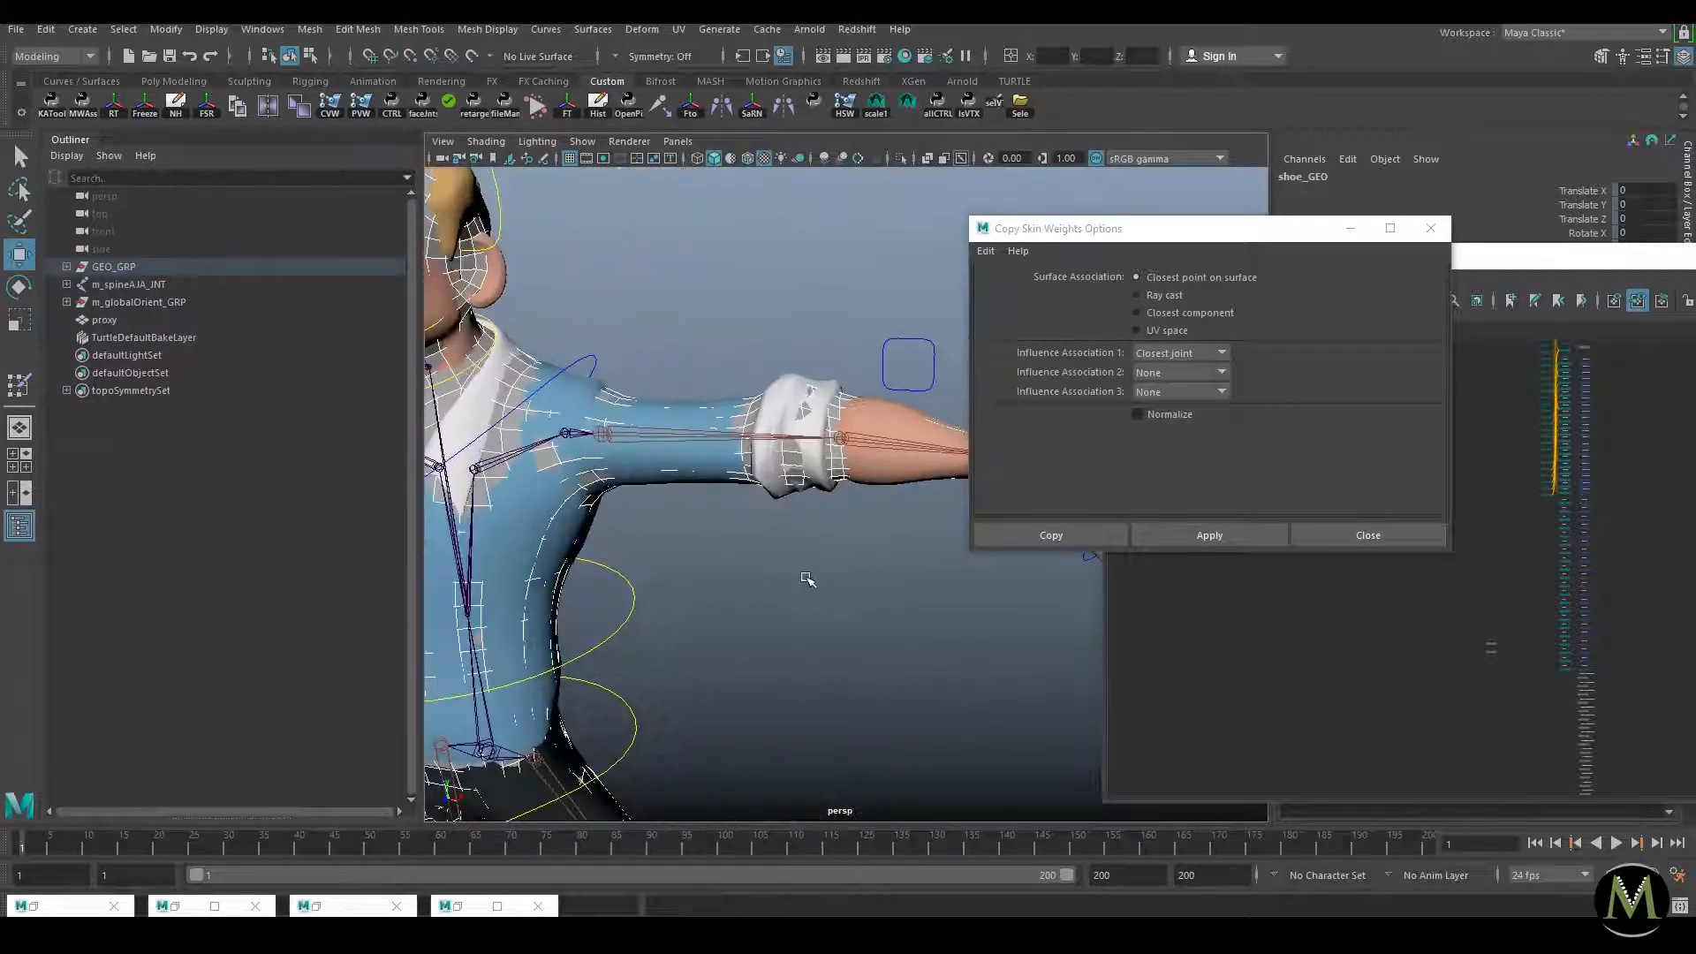
click(756, 470)
alt+middle_drag(761, 481, 821, 523)
alt+right_drag(821, 523, 853, 563)
click(623, 417)
shift+click(735, 442)
click(1218, 539)
Step: Copy the proxy's skin weights to the arm mesh, including the hands
mouse_move(977, 570)
alt+right_down()
mouse_move(876, 571)
mouse_move(958, 557)
alt+right_up()
alt+middle_drag(958, 556, 740, 562)
click(721, 534)
shift+click(785, 549)
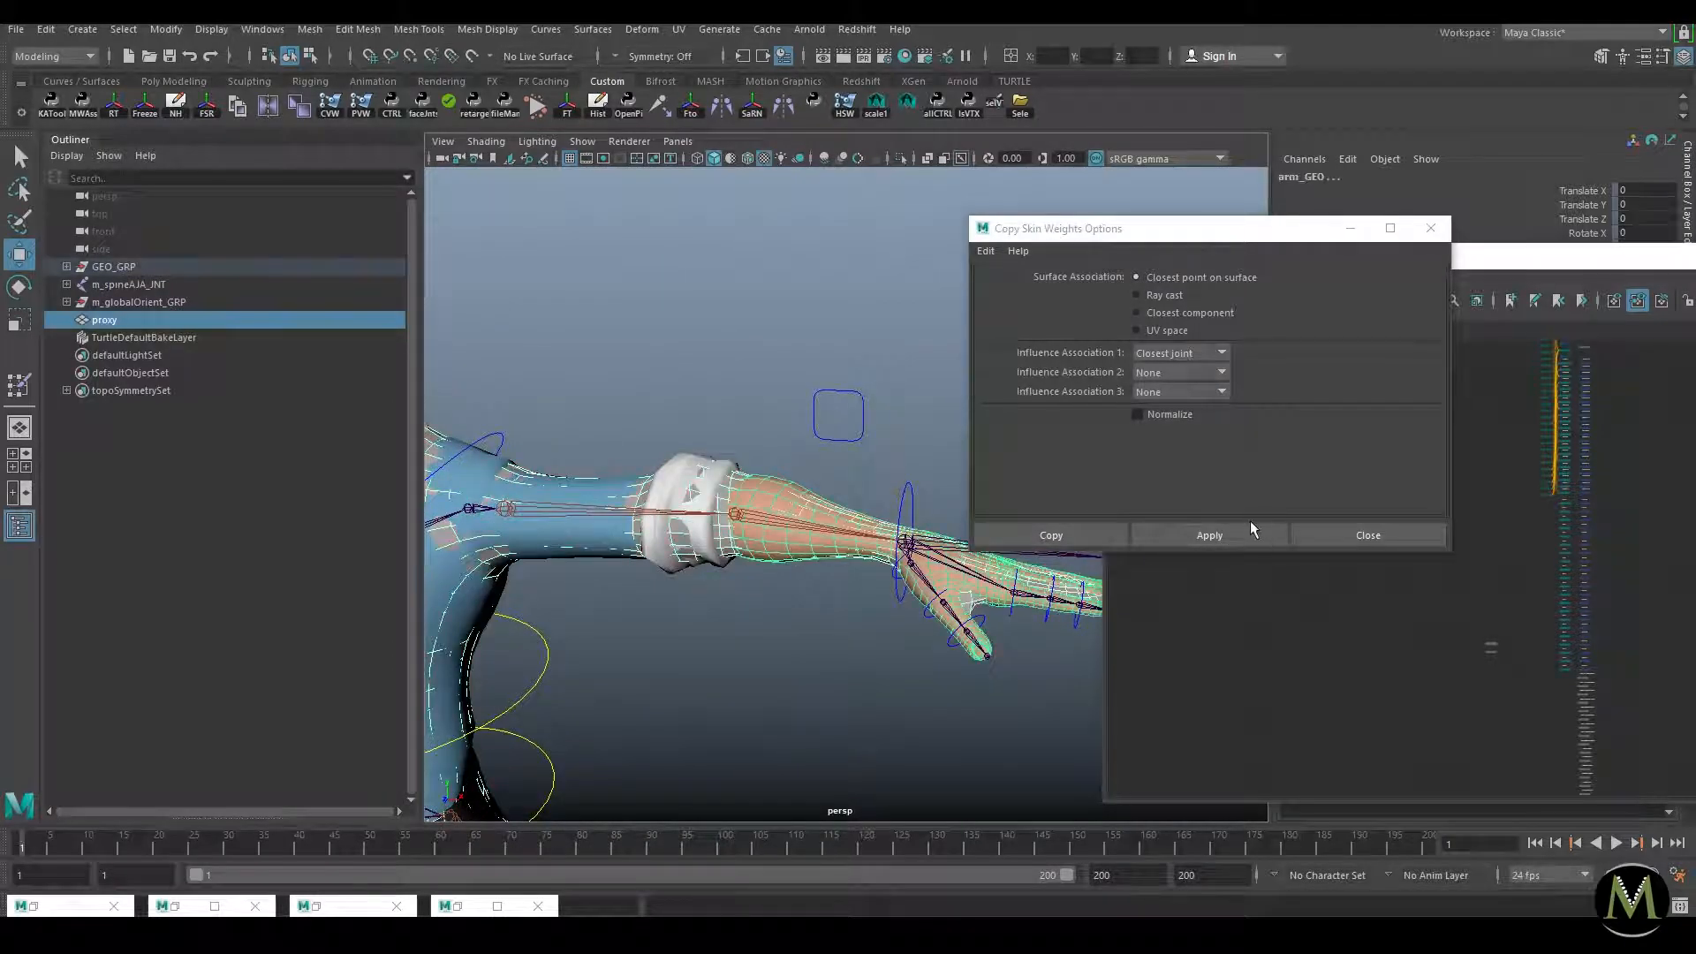
click(1246, 532)
Step: Copy the proxy's skin weights to the head mesh
alt+right_drag(751, 497, 626, 488)
alt+middle_drag(625, 488, 839, 547)
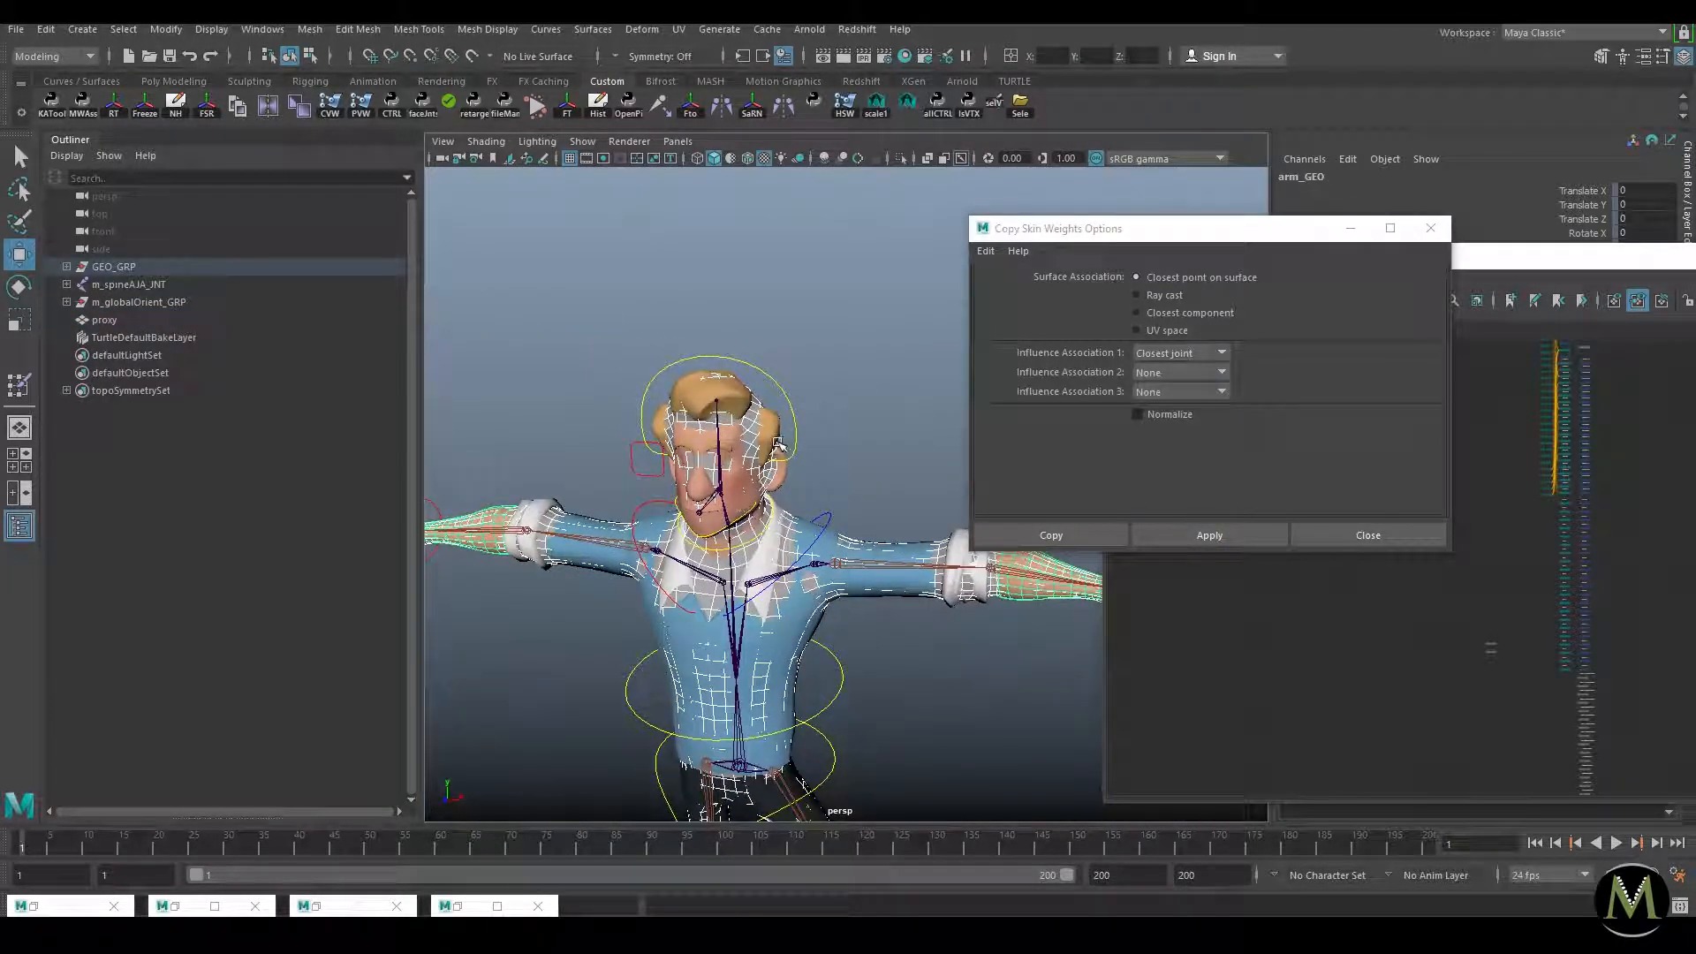
click(751, 421)
alt+middle_drag(755, 429, 829, 475)
alt+right_drag(829, 475, 896, 599)
shift+click(793, 558)
click(1198, 538)
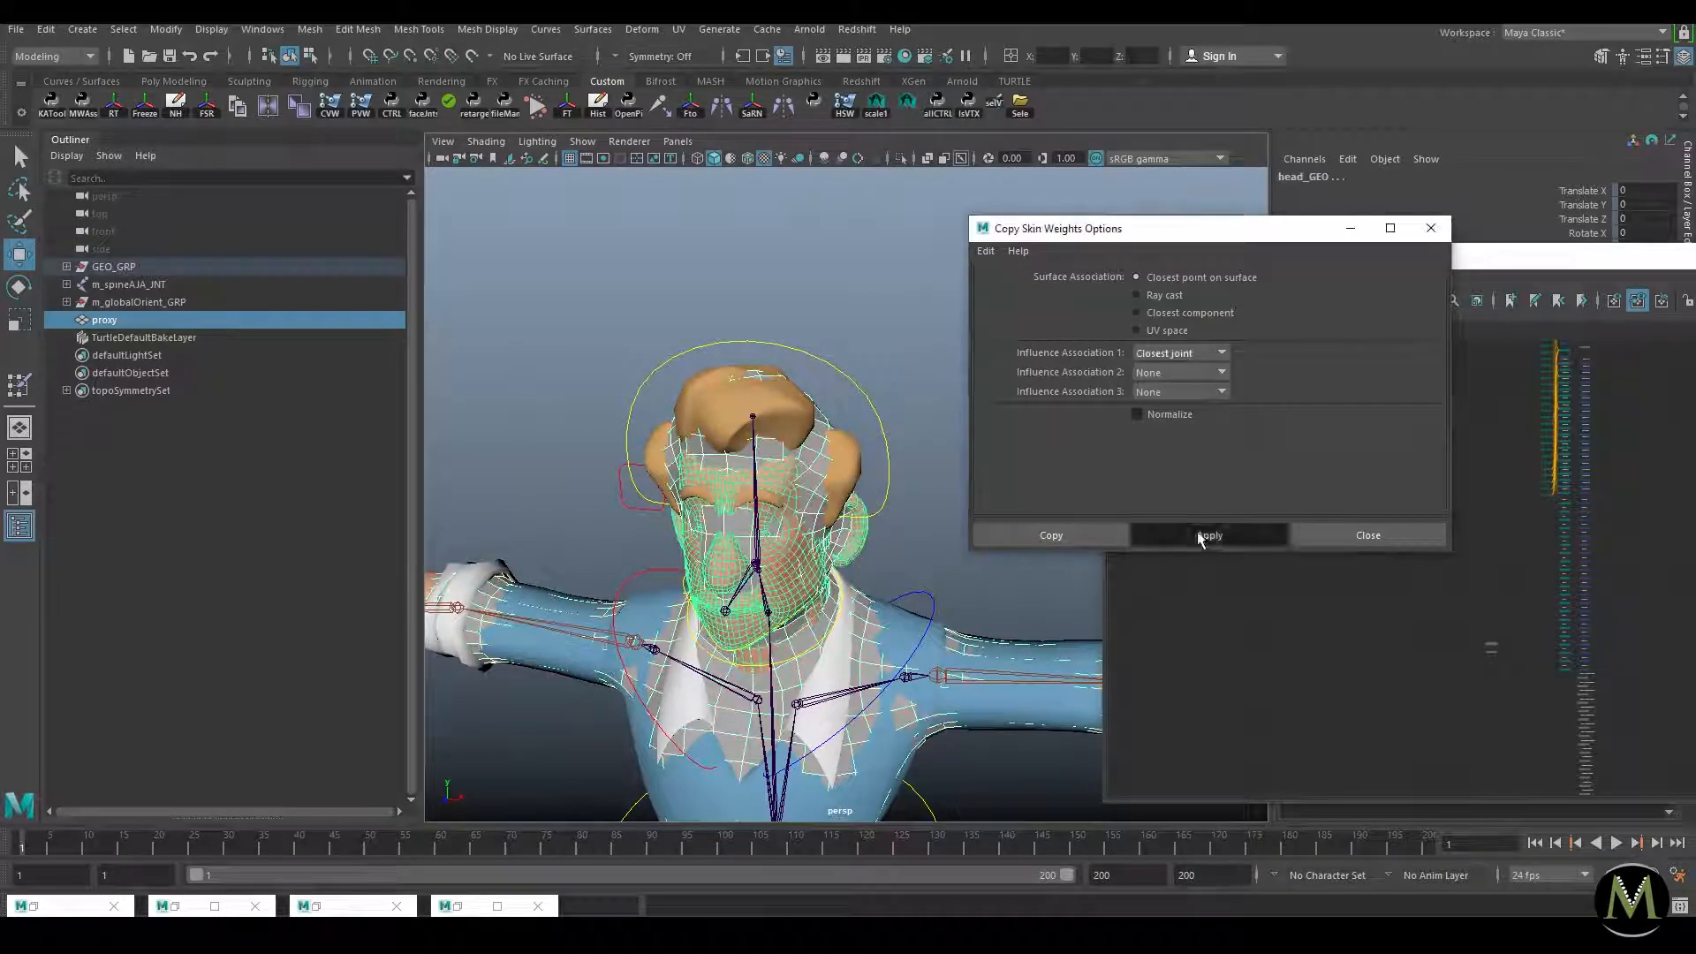
Step: Copy the proxy's skin weights to the eyebrow mesh and the hair mesh
click(819, 454)
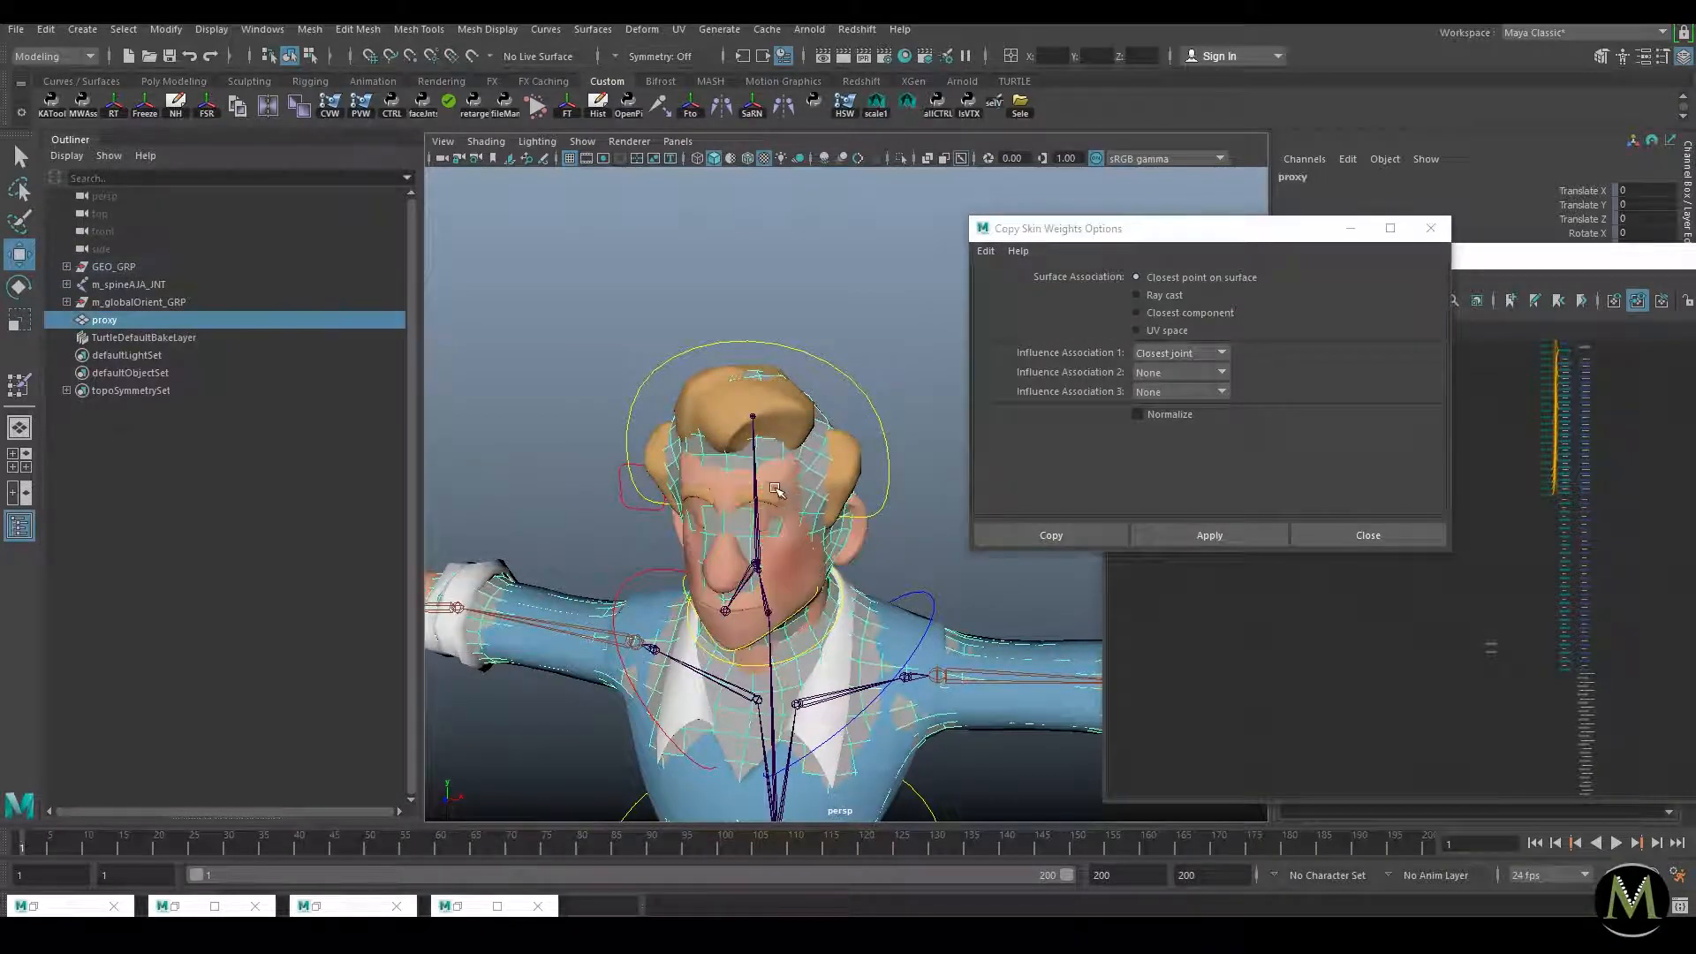
shift+click(776, 488)
click(1211, 537)
click(795, 421)
shift+click(795, 422)
click(1211, 537)
scroll(864, 500, down, 5)
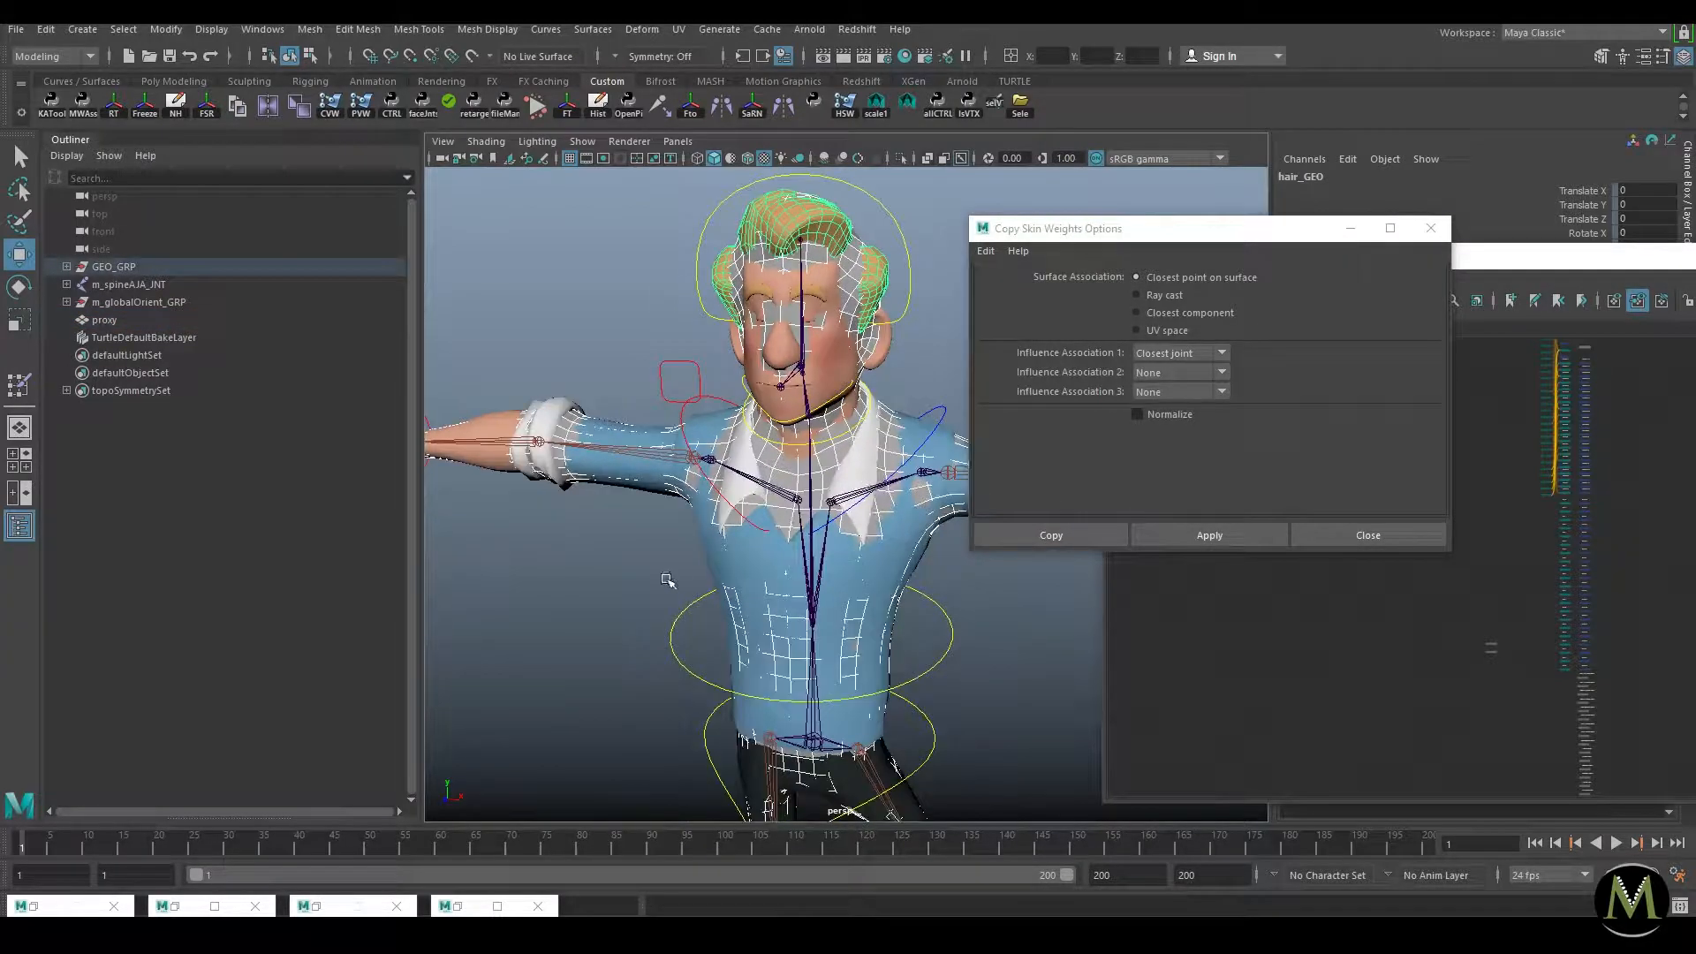
click(692, 558)
click(787, 469)
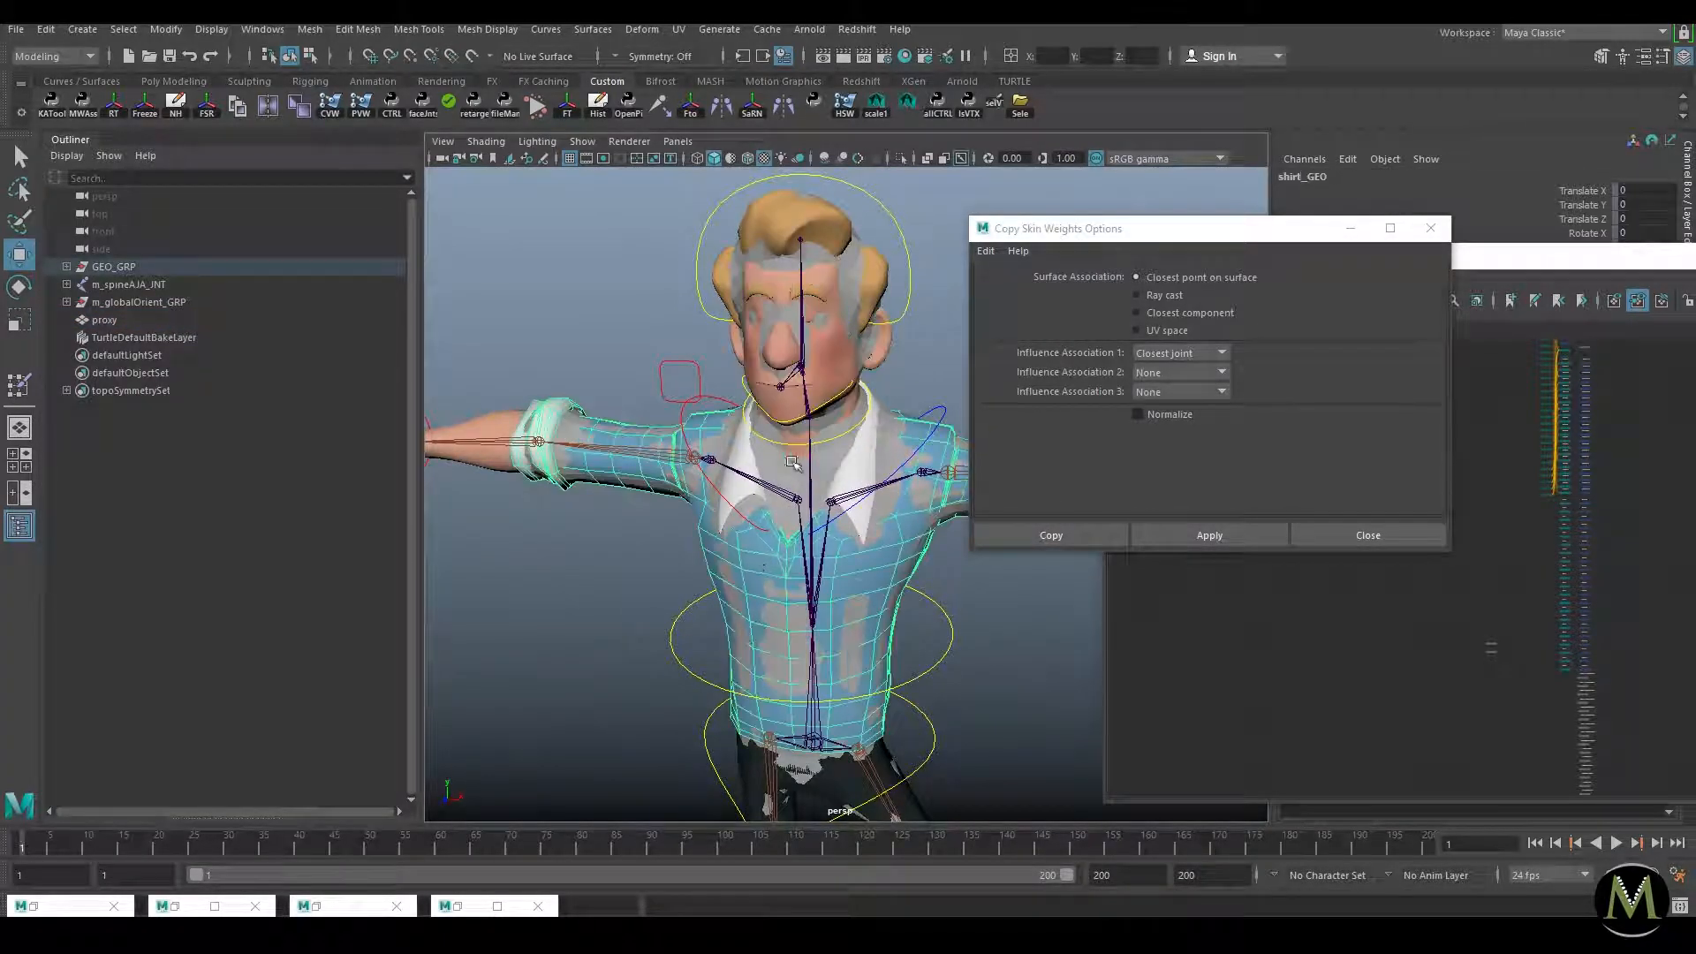
shift+click(793, 472)
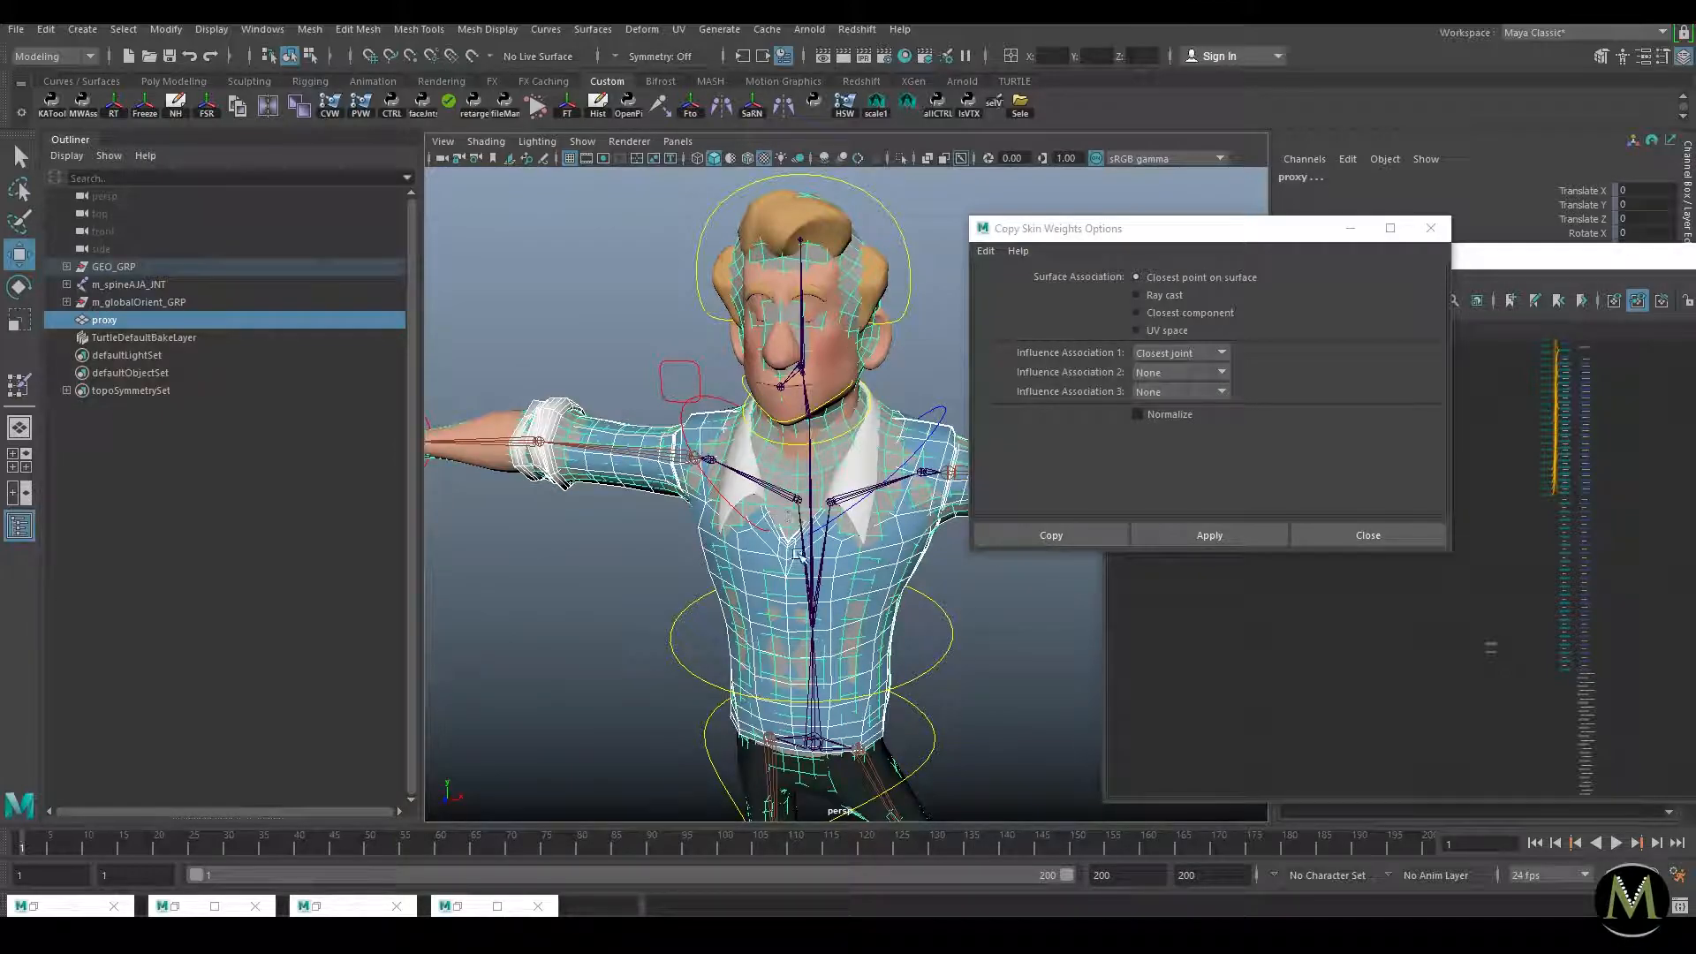
click(599, 568)
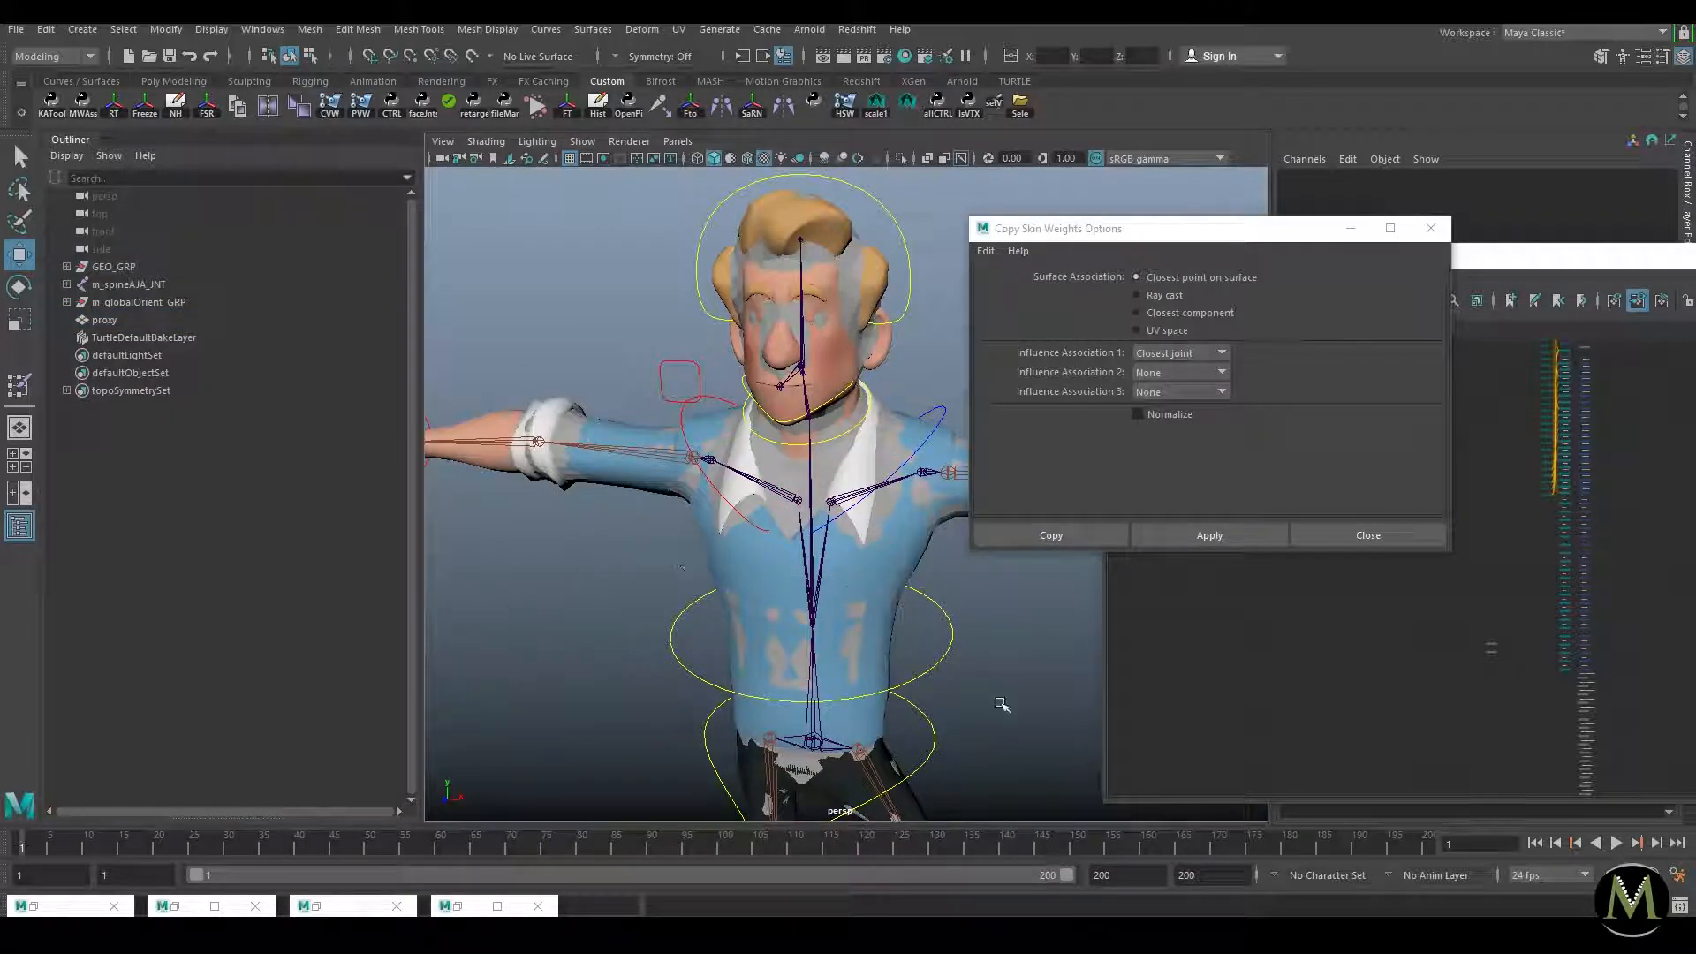
Step: Copy the proxy's skin weights to the shirt mesh once more and close the Copy Skin Weights options
scroll(886, 688, down, 5)
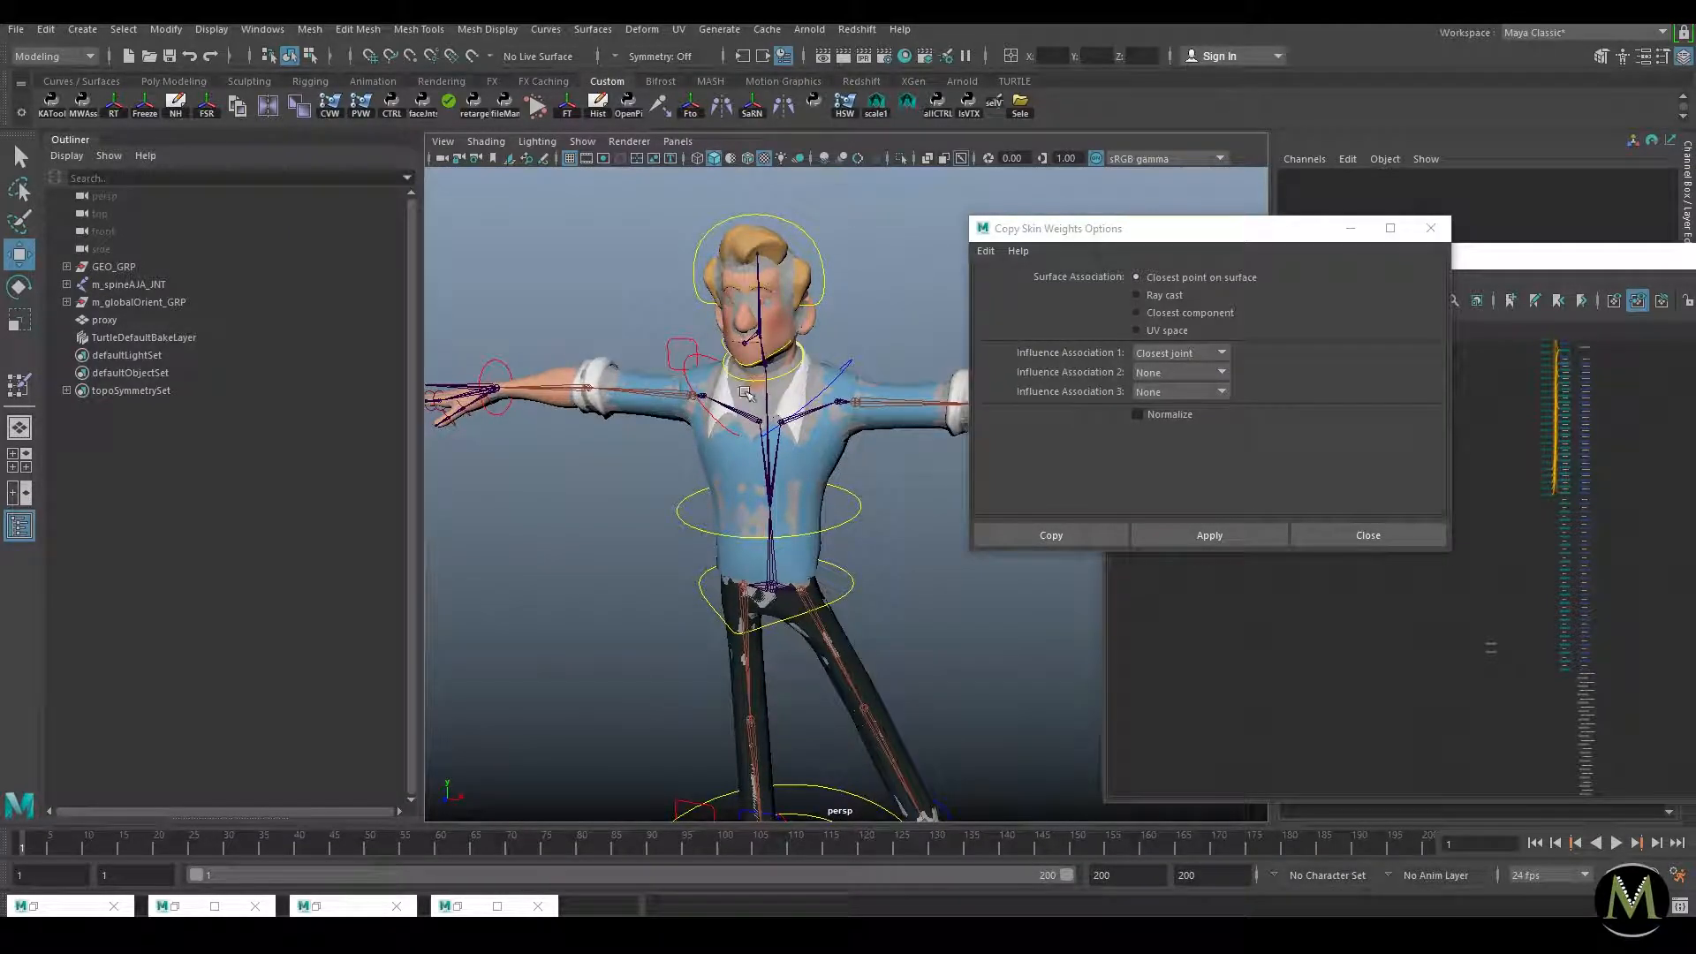
click(740, 423)
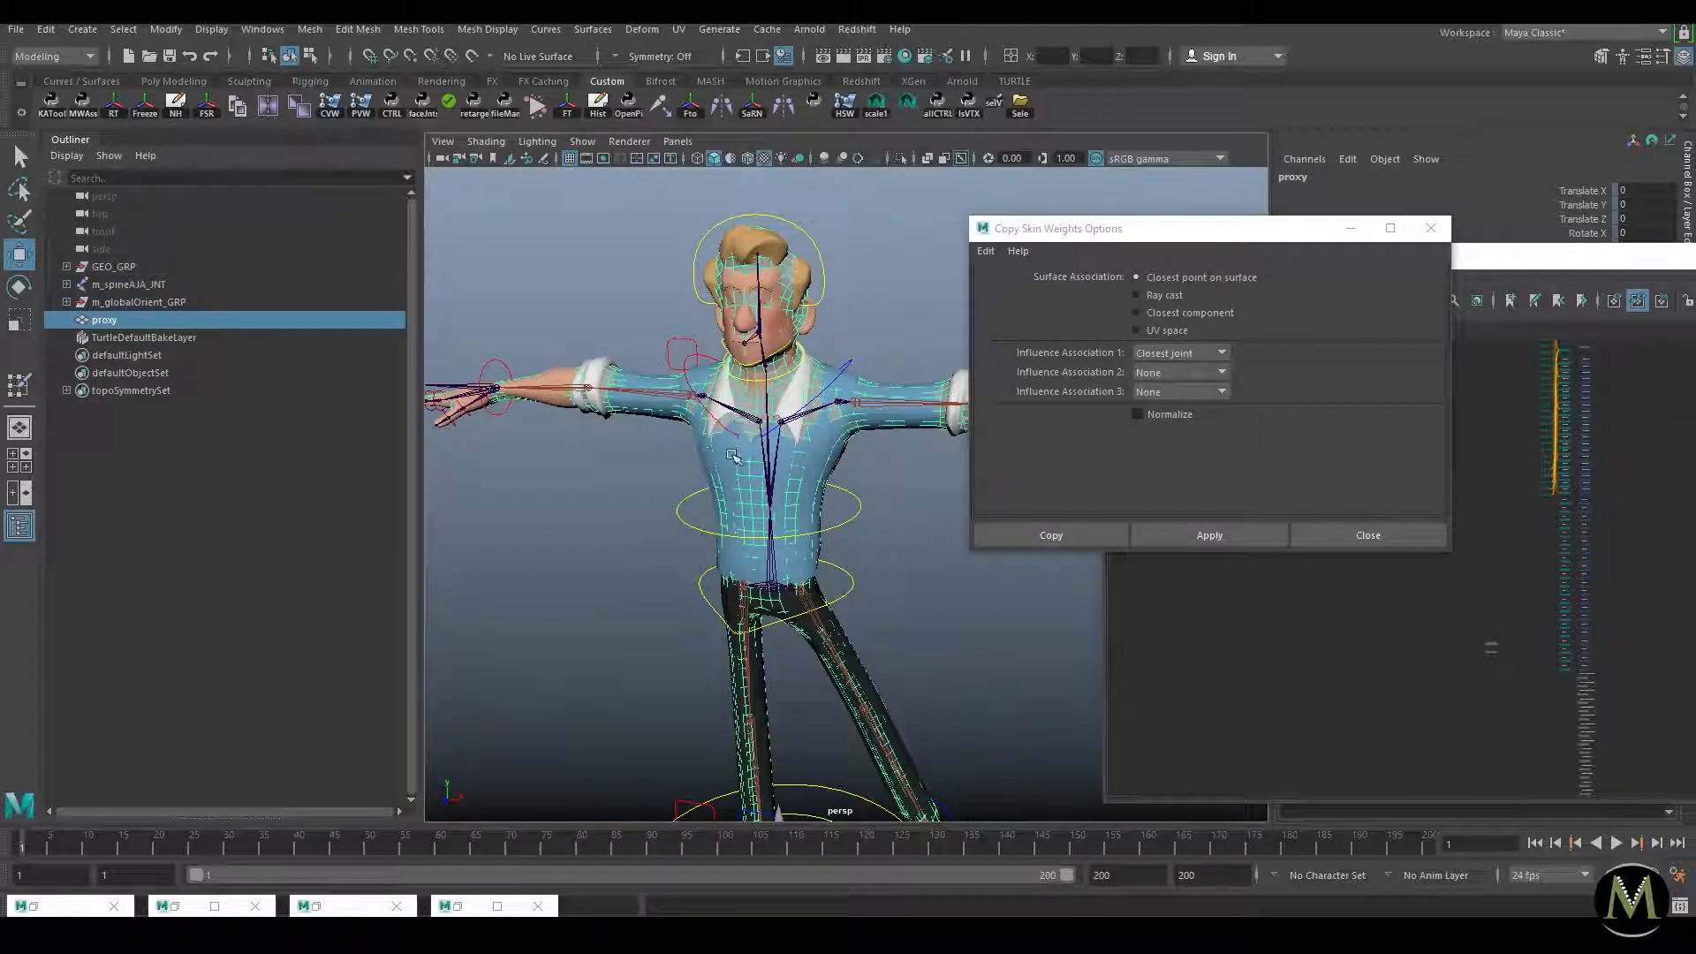
click(1189, 537)
click(1325, 537)
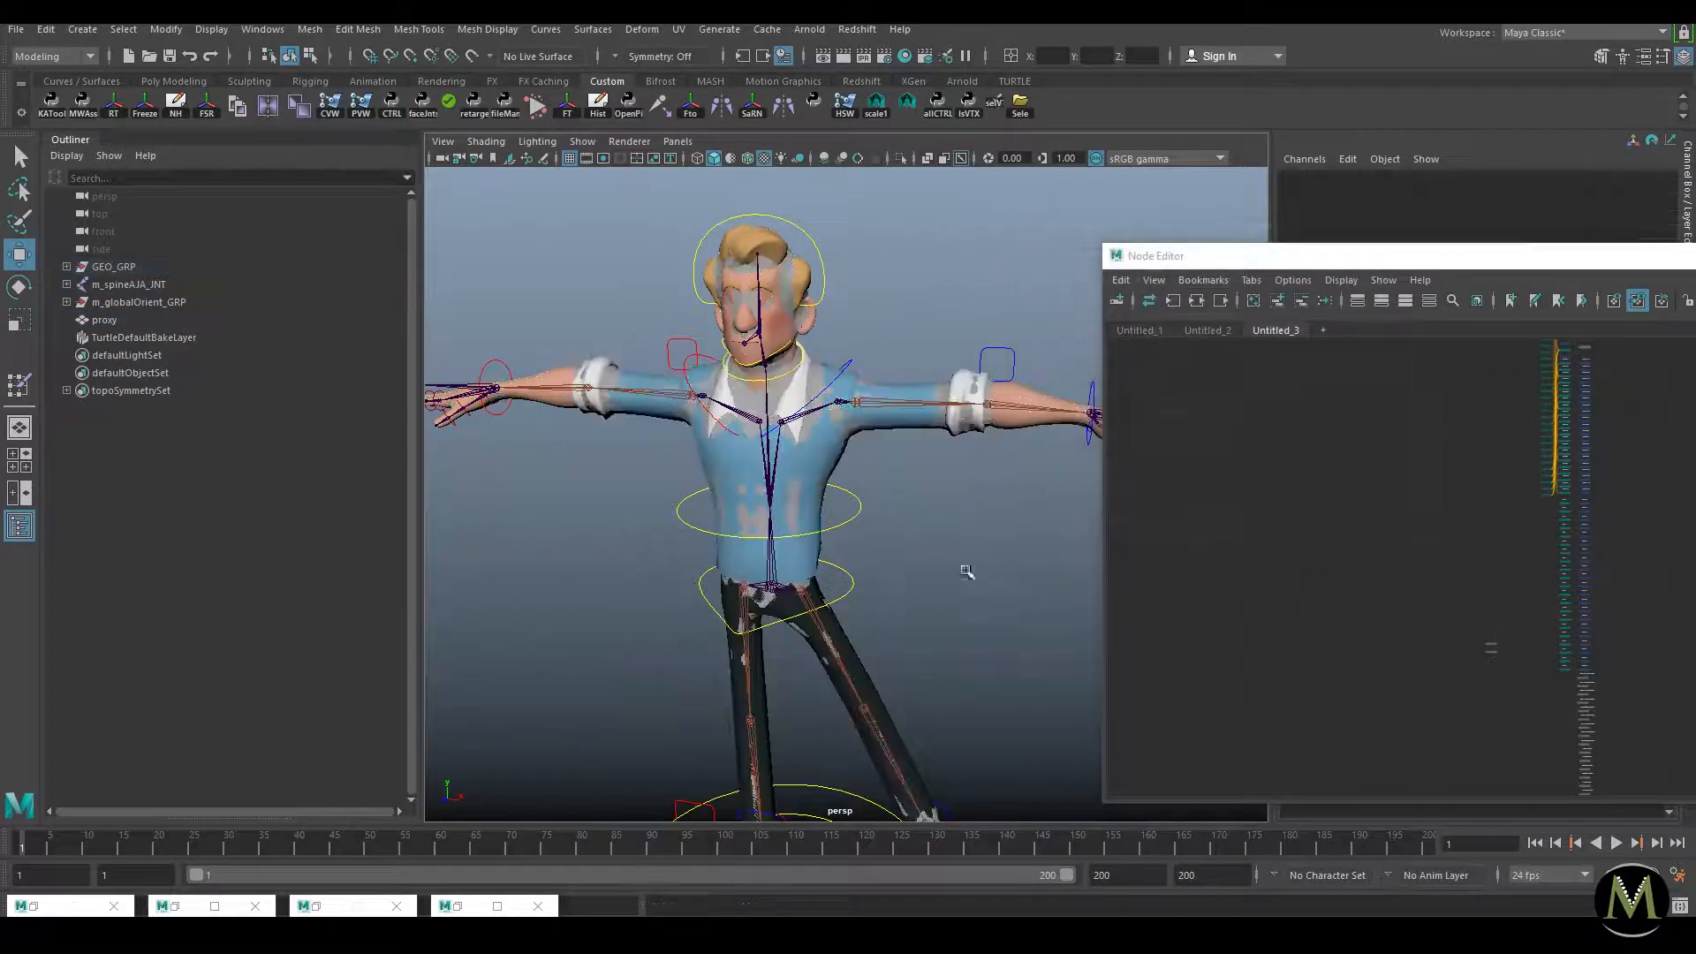
Step: Move the left leg control inward and up to about X -0.64, Y 12.04, Z -4.01 as a deformation test
scroll(935, 458, down, 3)
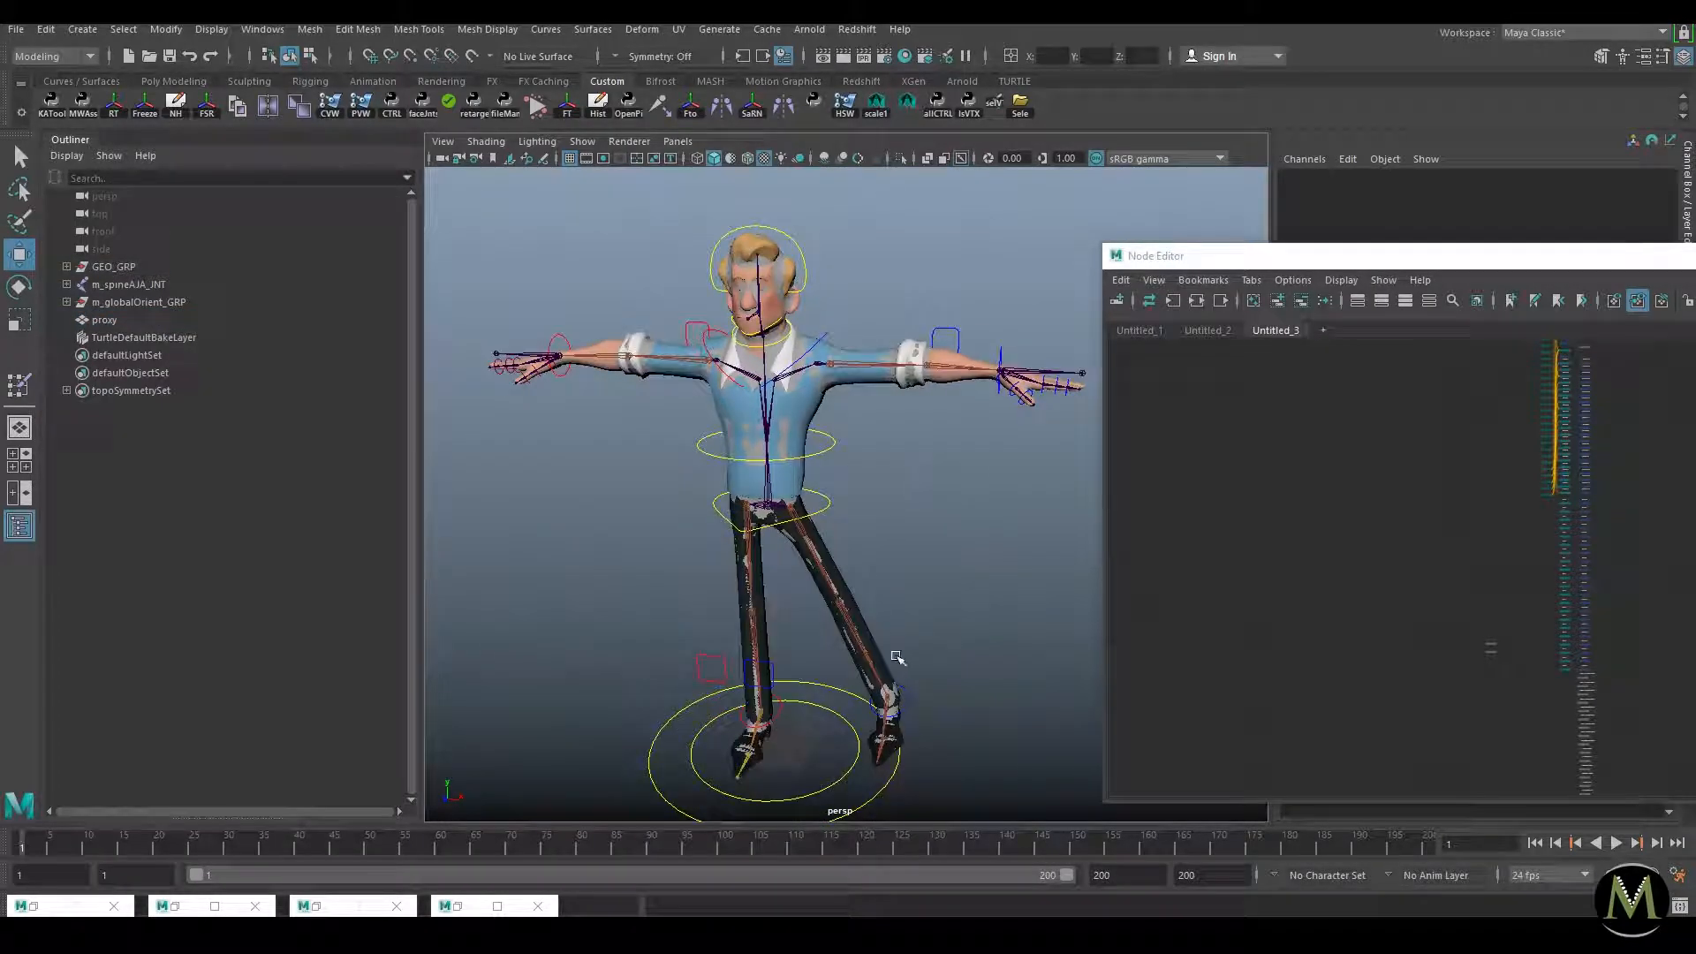
click(908, 693)
drag(893, 701, 817, 674)
Step: Hide the proxy mesh and reset the left leg control's translation to zero
click(151, 320)
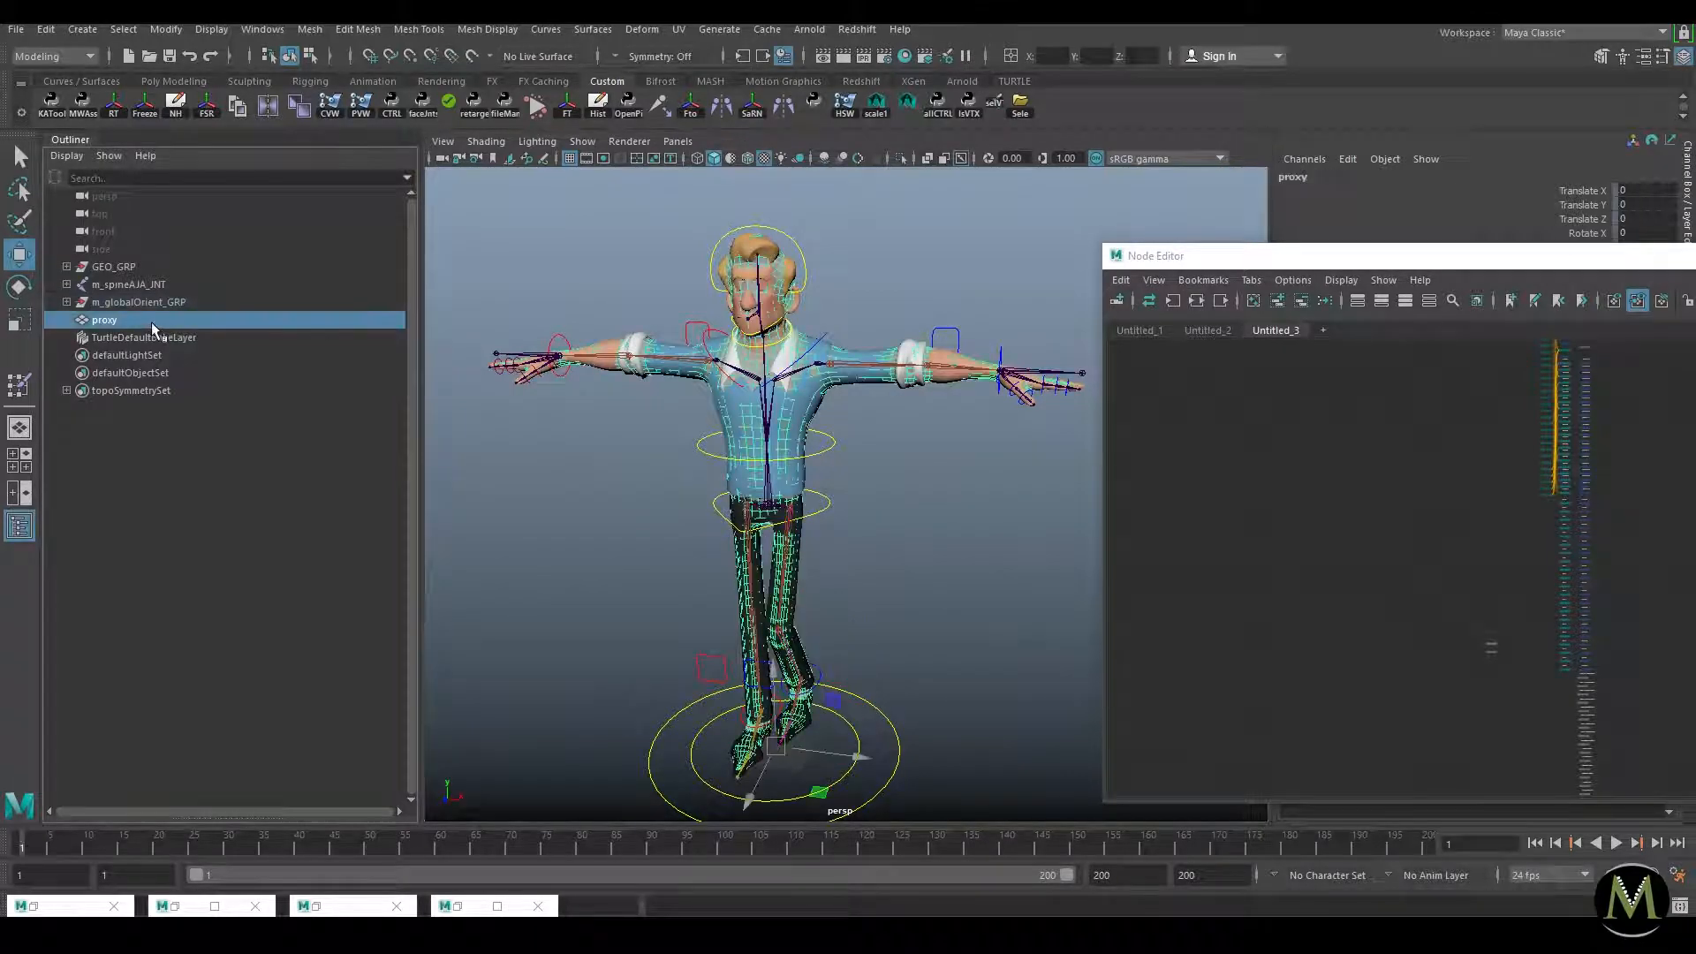
key(ctrl+h)
click(811, 676)
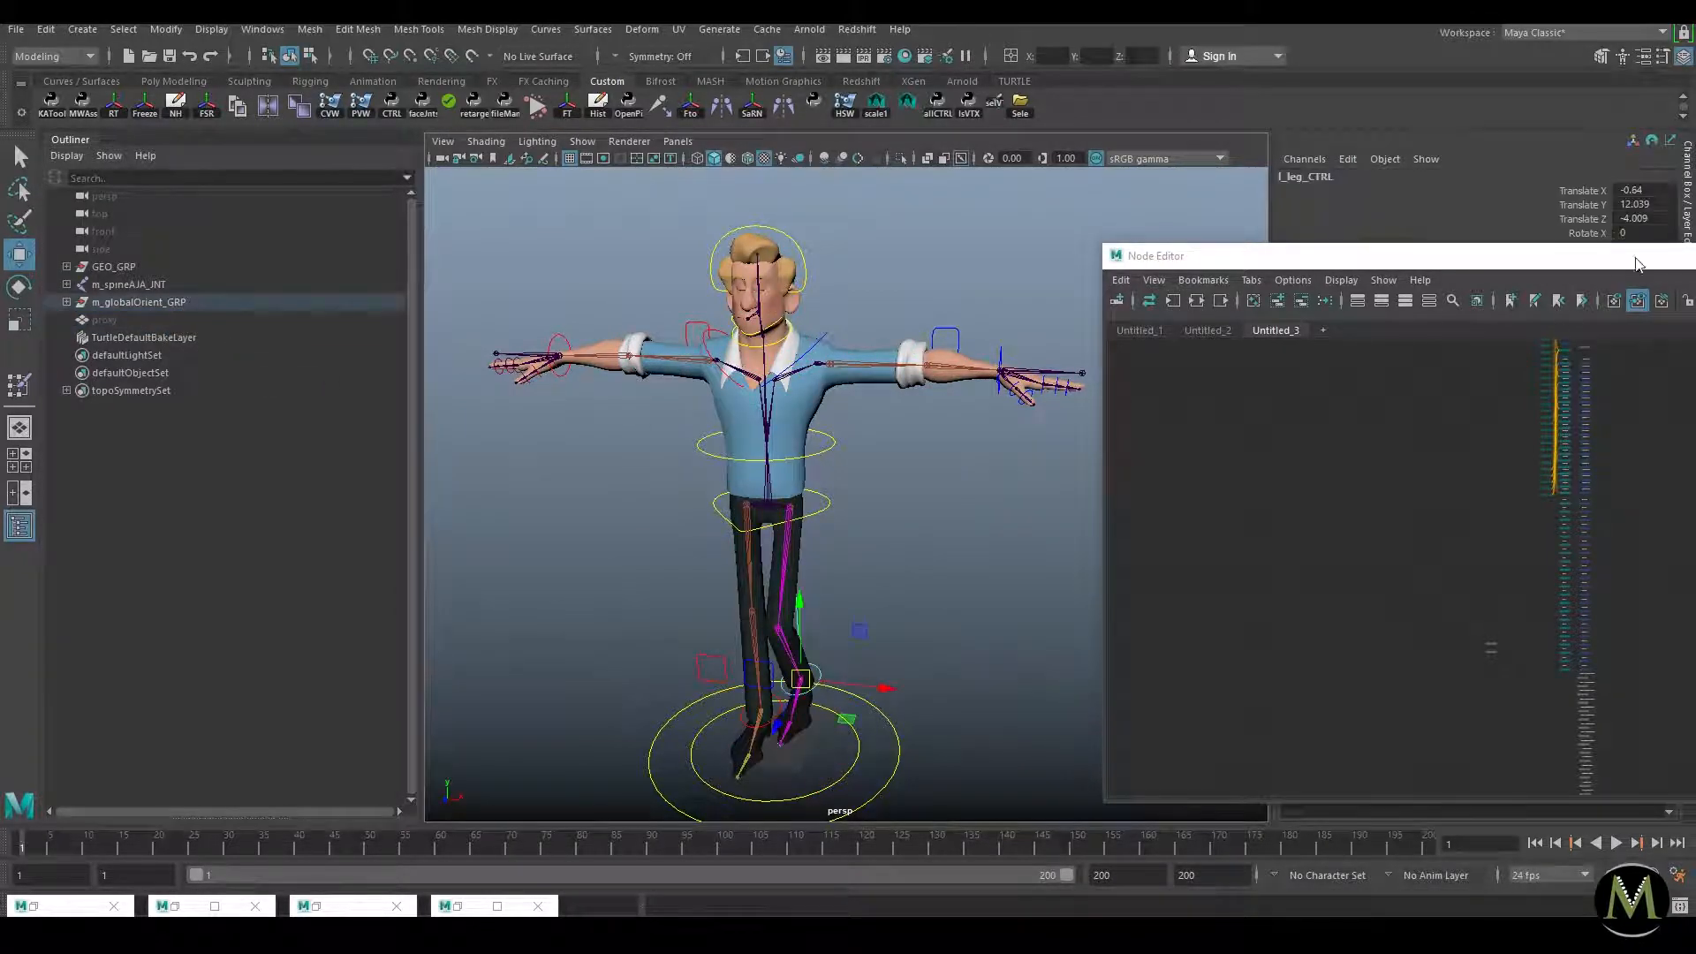
click(1665, 261)
drag(1644, 190, 1648, 220)
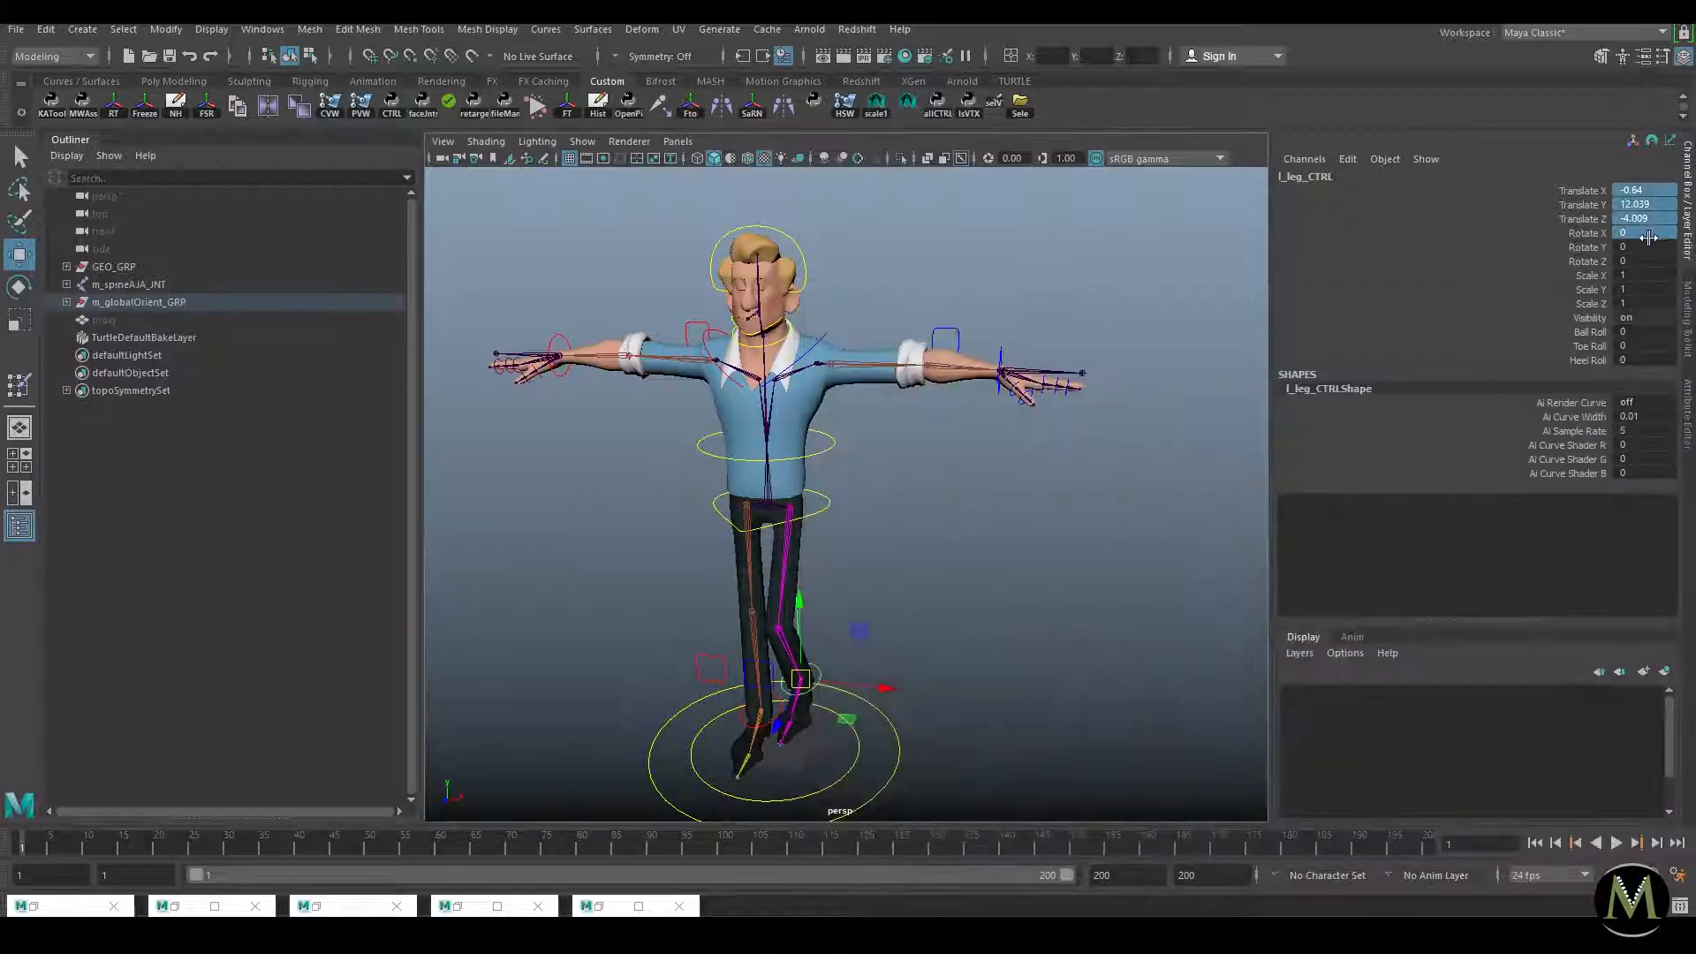
key(Return)
click(1000, 468)
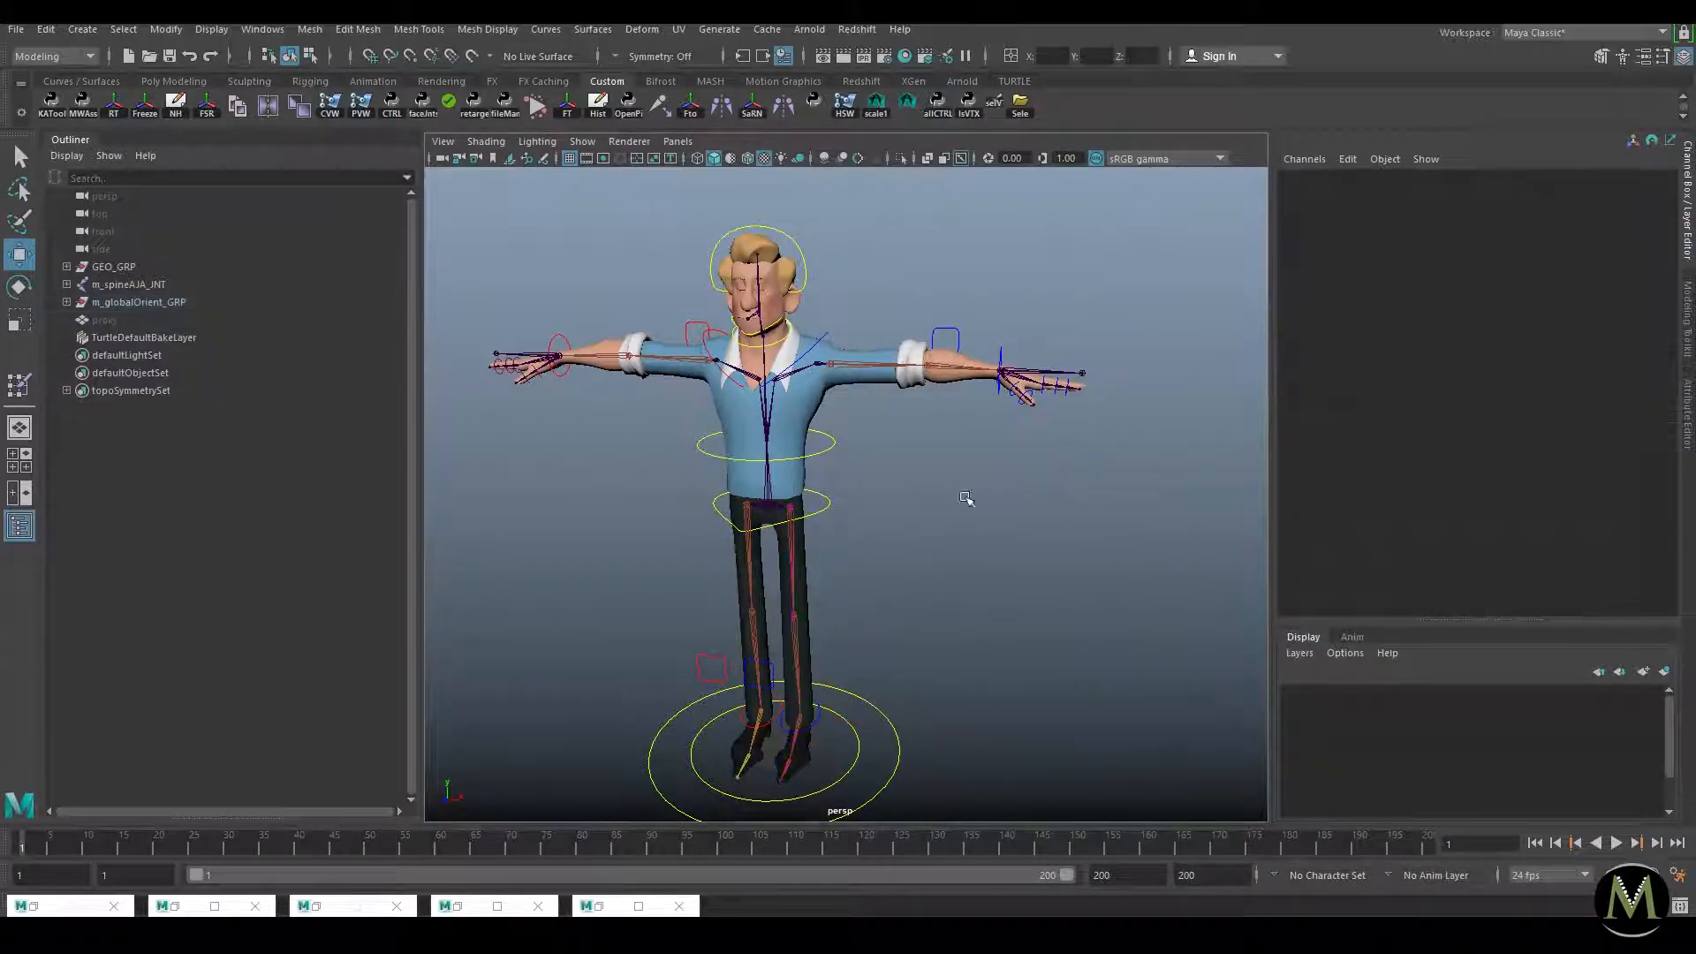
Step: Parent the hidden proxy mesh under GEO_GRP in the scene hierarchy
alt+right_drag(961, 493, 817, 493)
alt+middle_drag(817, 492, 848, 493)
alt+right_drag(848, 493, 870, 492)
click(146, 307)
click(147, 319)
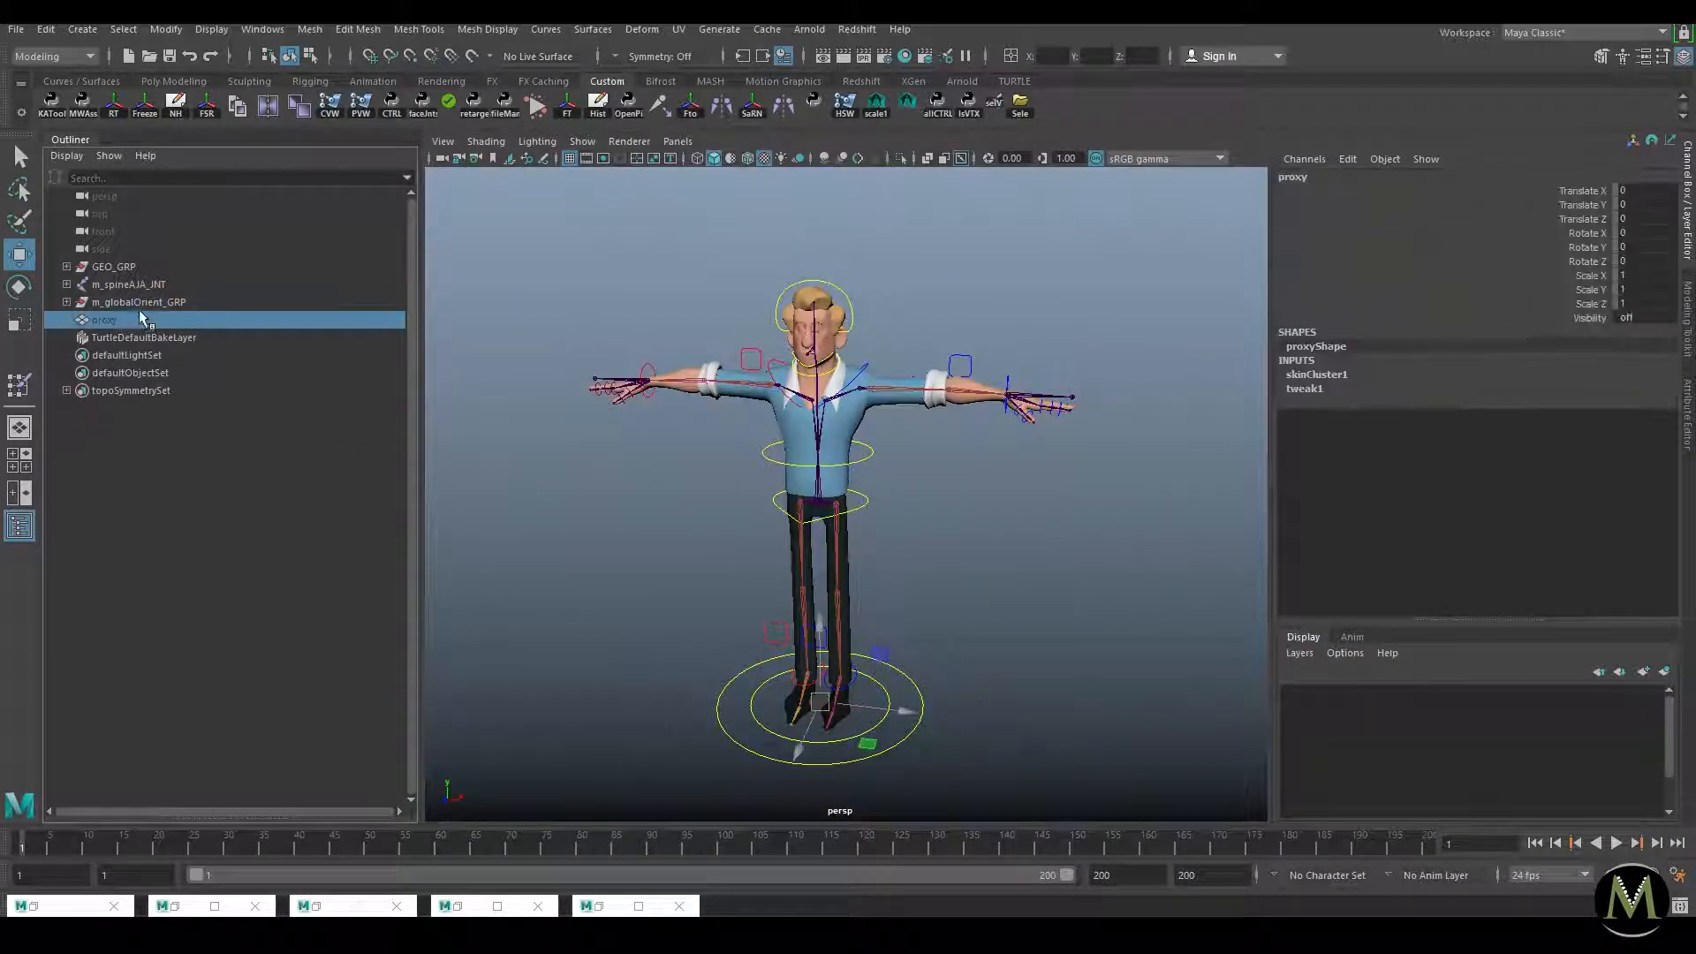
middle_drag(114, 276, 145, 270)
Step: Group GEO_GRP, m_spineAJA_JNT and m_globalOrient_GRP together and name the new group rig_GRP
click(123, 267)
shift+click(139, 302)
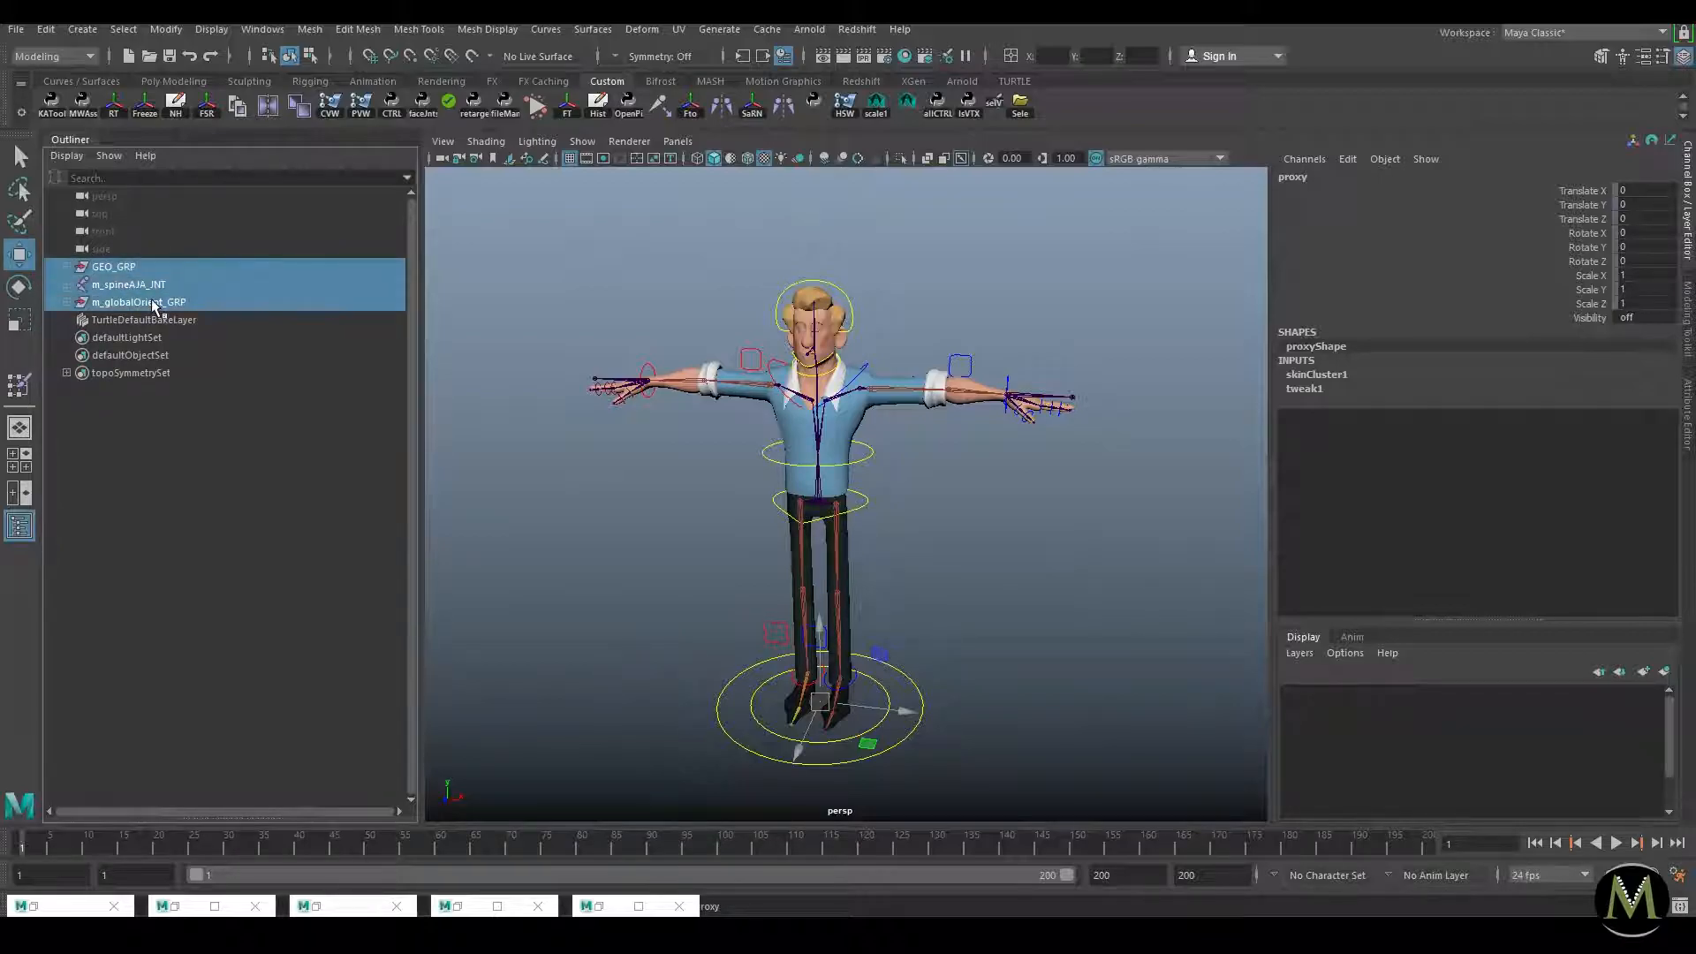
key(ctrl+g)
double_click(139, 268)
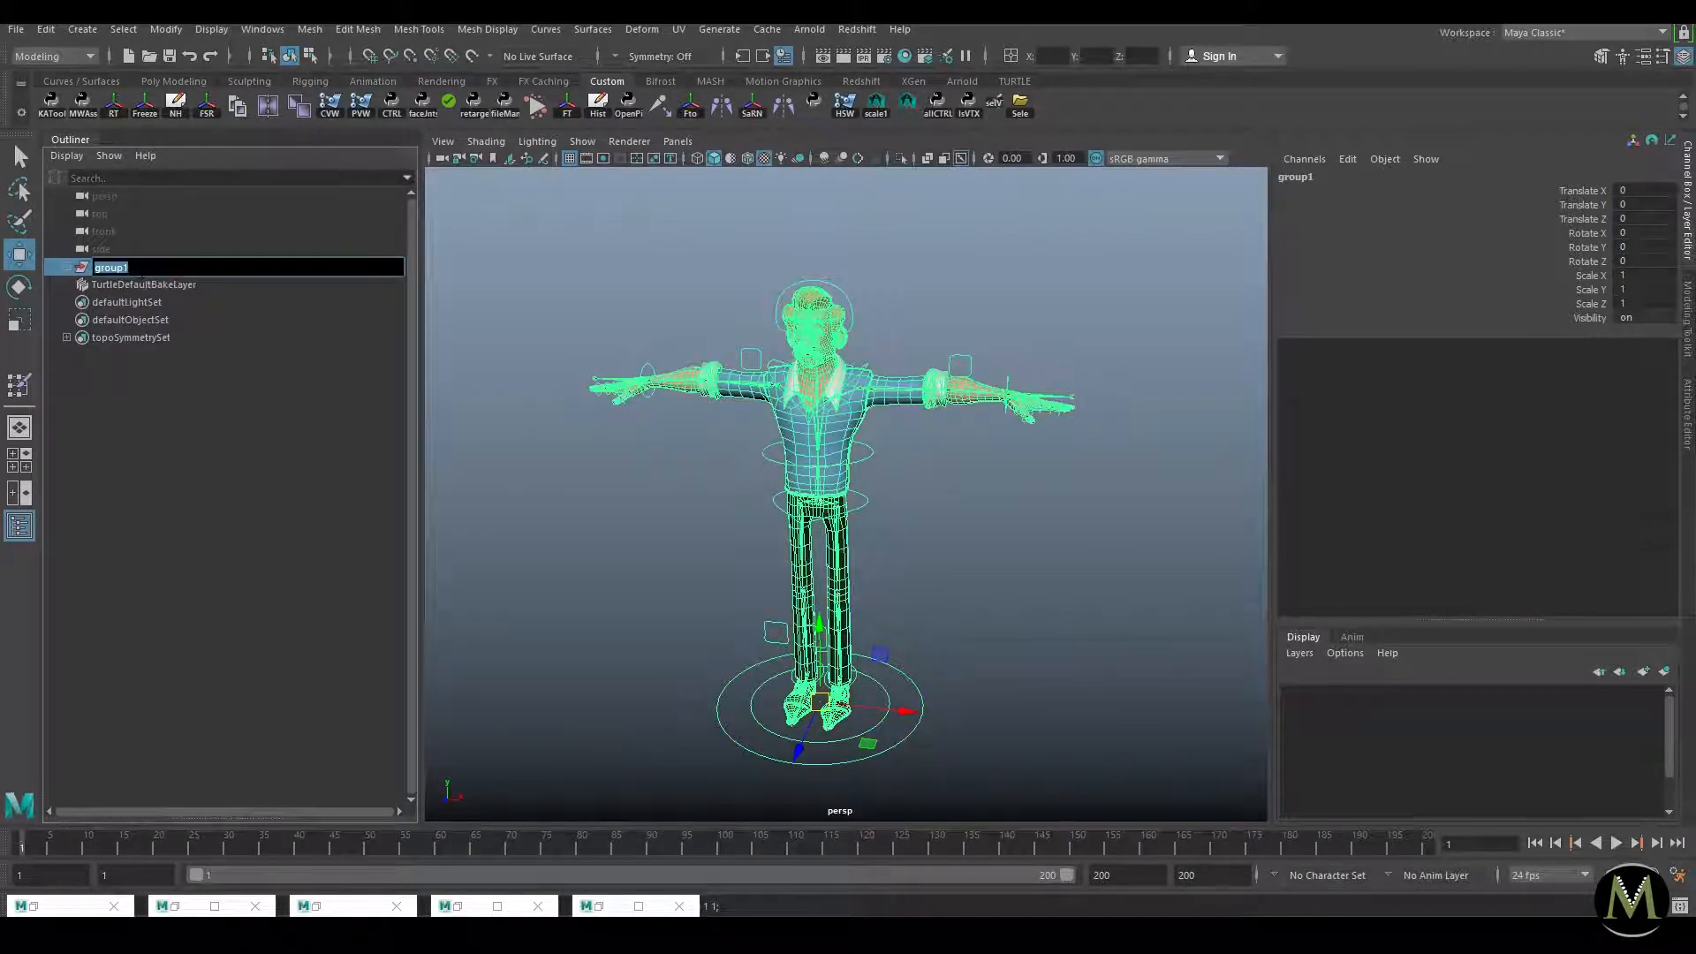
text(rig_GRP)
key(Return)
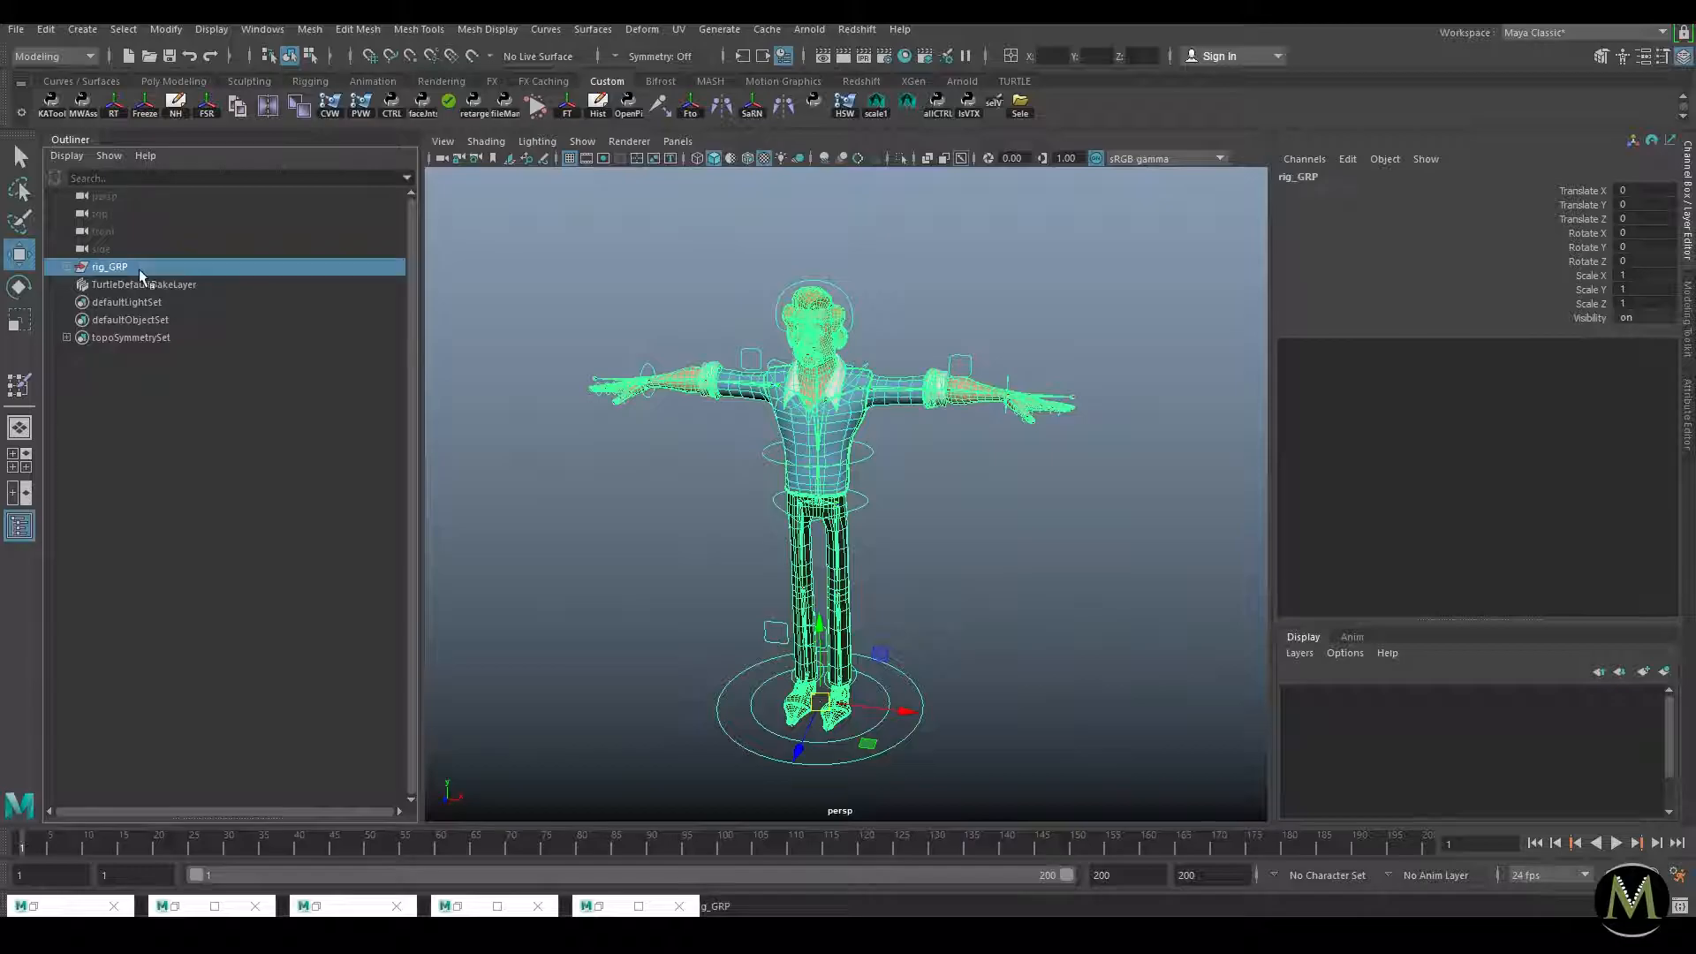
click(628, 305)
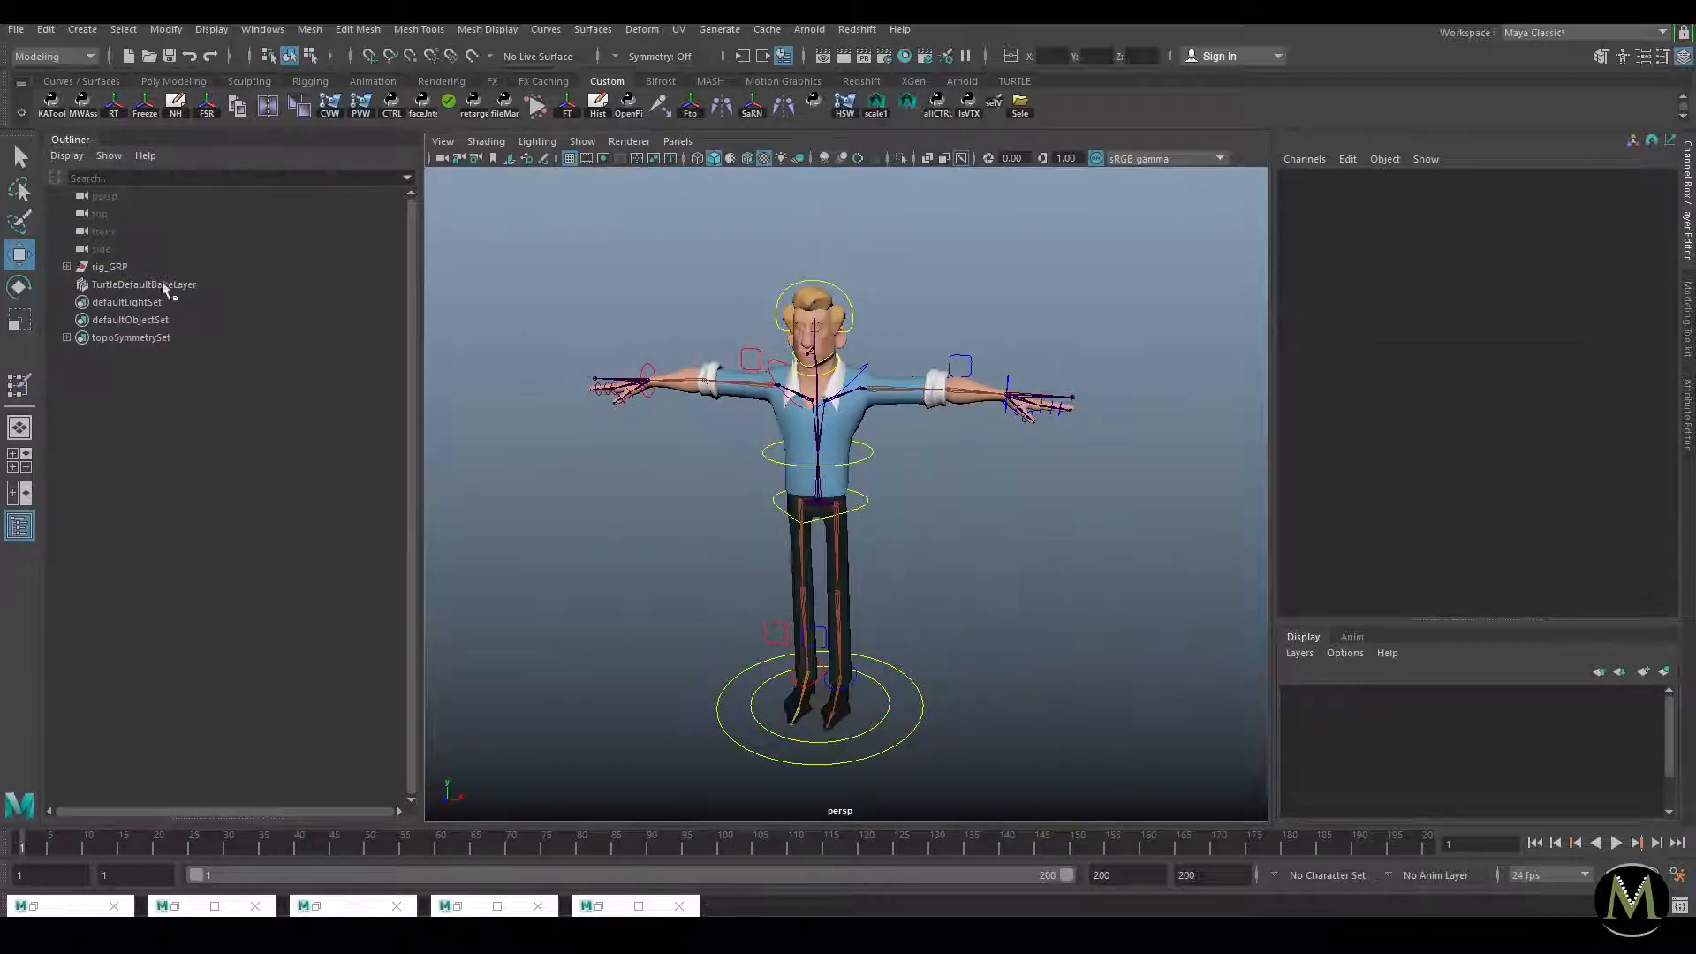
Step: Test moving and rotating the whole character with the global control at its feet
click(913, 688)
drag(857, 709, 562, 741)
key(ctrl+z)
key(e)
key(w)
click(887, 596)
click(686, 717)
drag(660, 717, 462, 586)
click(533, 629)
Step: Move the character once more as a test, then undo all global control test transforms
alt+right_drag(751, 605, 840, 601)
alt+drag(840, 601, 797, 678)
alt+middle_drag(879, 723, 992, 534)
drag(902, 562, 1013, 579)
key(ctrl+z)
key(ctrl+z)
key(ctrl+z)
key(ctrl+z)
key(ctrl+z)
key(ctrl+z)
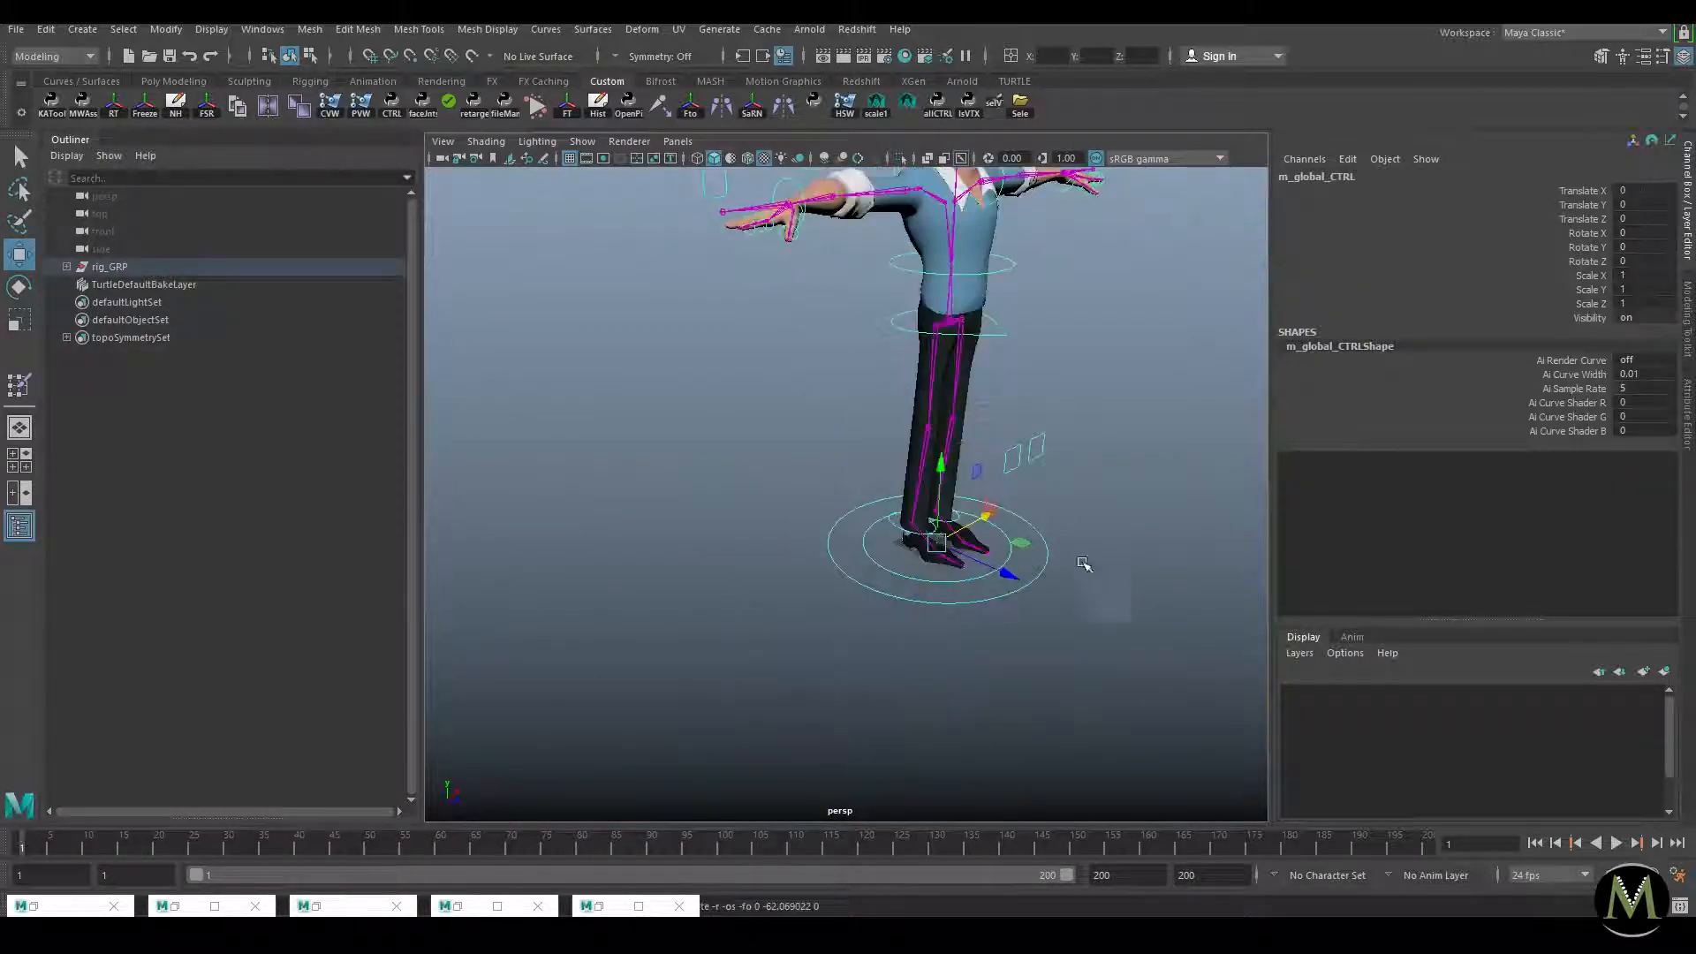
Step: Check the controls around the right leg by test-moving one near the foot, and undo the move
click(1012, 457)
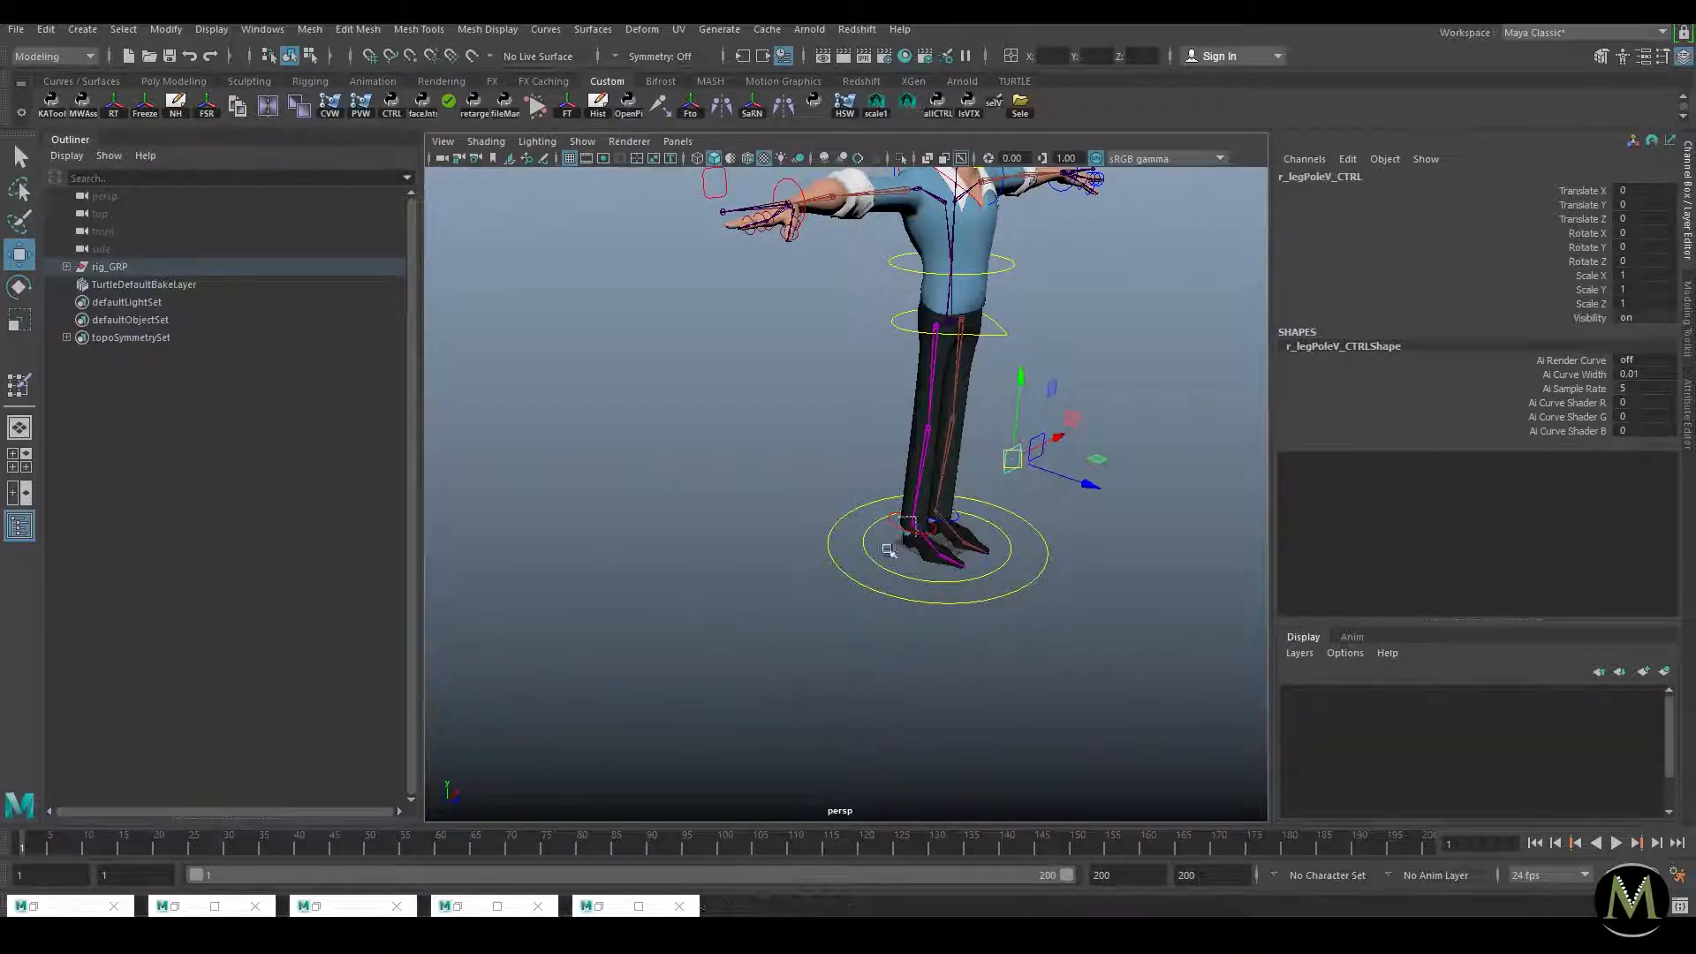
click(924, 554)
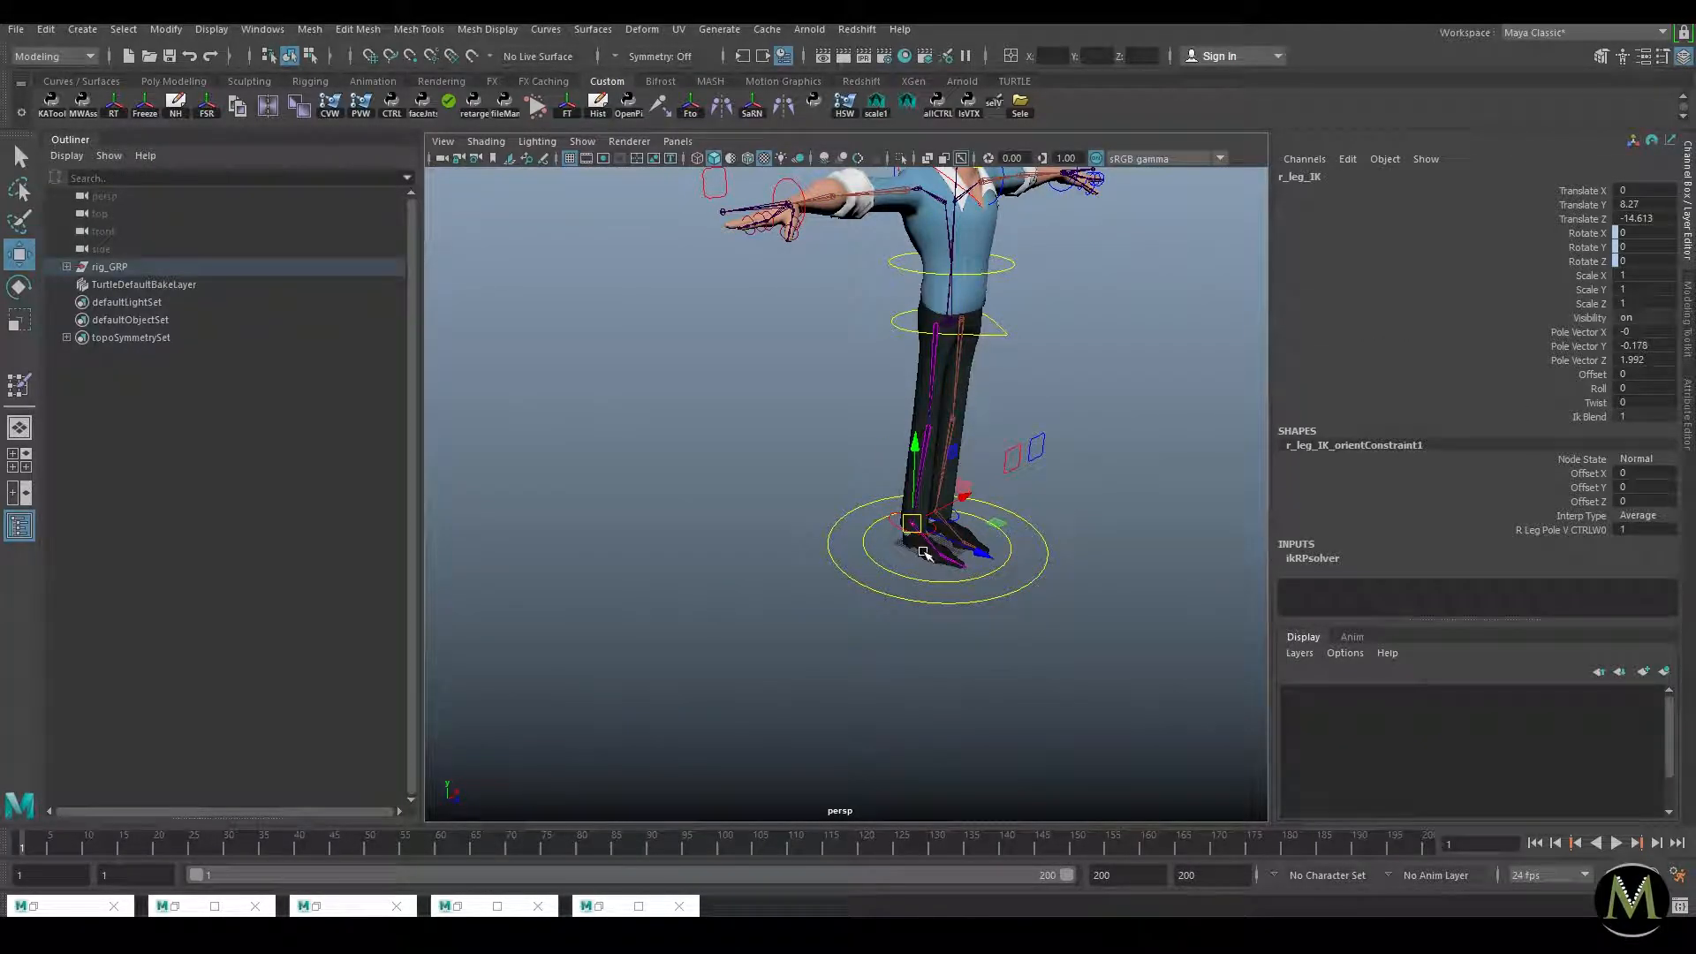
alt+right_drag(923, 552, 1007, 452)
alt+drag(1007, 452, 960, 467)
click(864, 607)
drag(843, 590, 774, 530)
key(ctrl+z)
Step: Test-move the left arm's pole vector control downward and undo the move
alt+right_drag(1042, 412, 958, 300)
alt+middle_drag(958, 300, 807, 515)
click(853, 380)
drag(850, 381, 832, 536)
key(ctrl+z)
Step: Lower the left hand control beside the body to about X -37, Y -43, Z 9 and rotate the hand downward
click(926, 447)
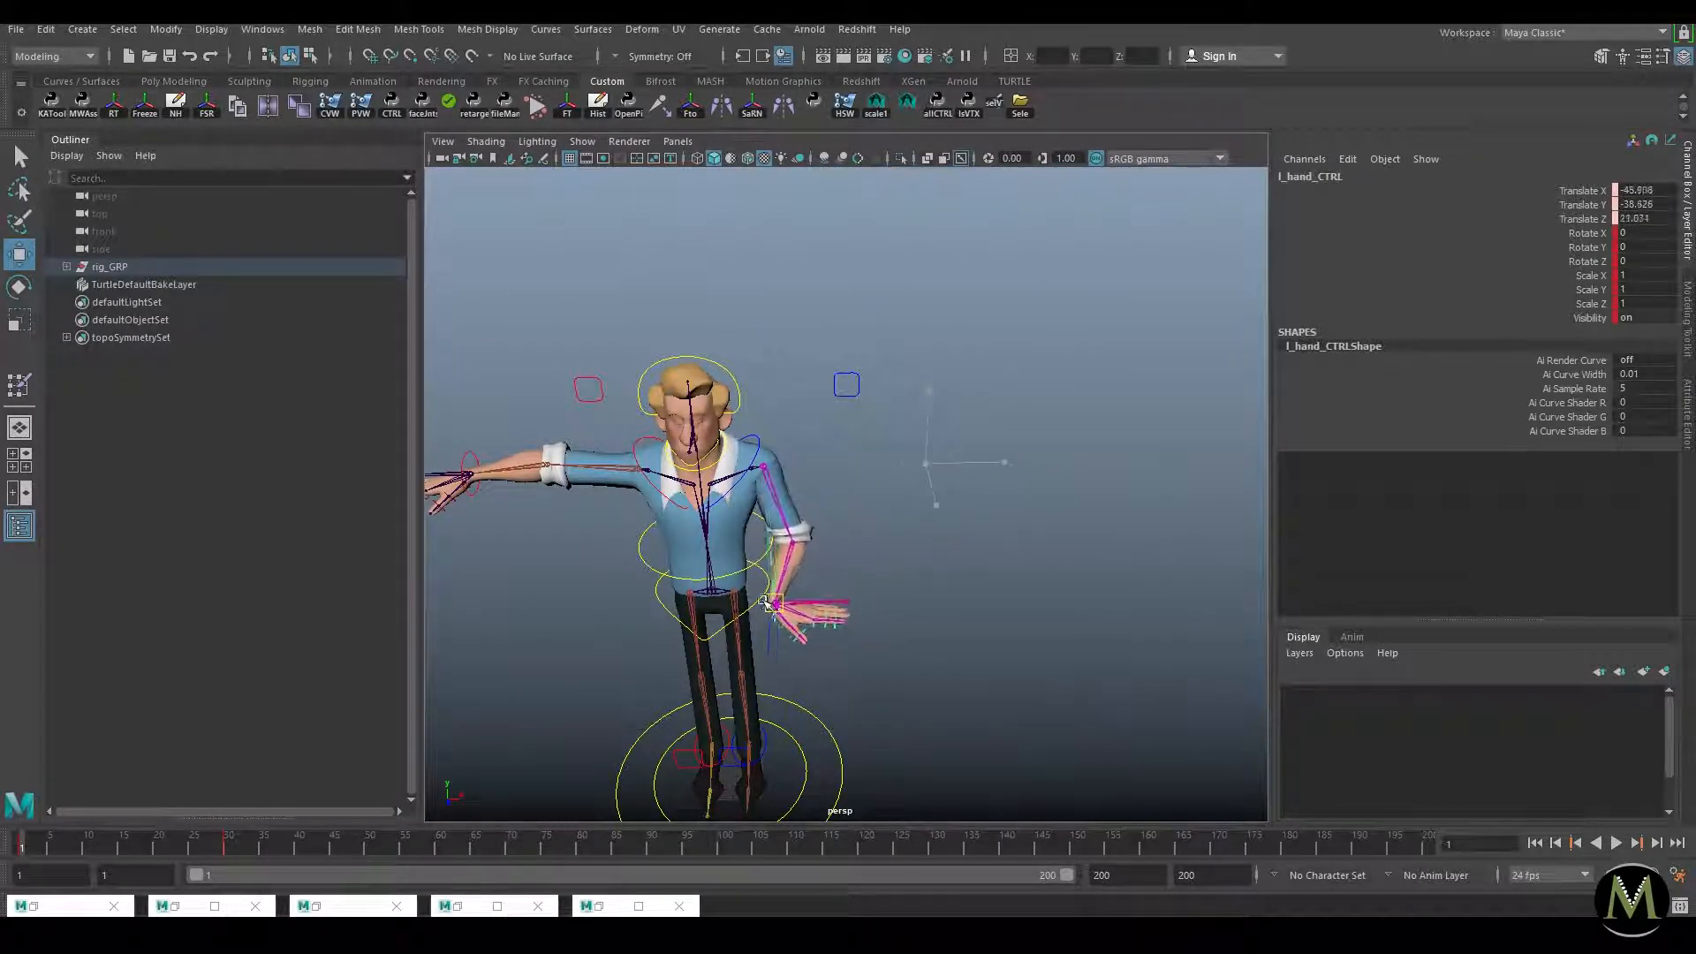
drag(746, 600, 746, 605)
alt+right_drag(919, 566, 848, 548)
alt+drag(848, 548, 780, 532)
key(e)
key(w)
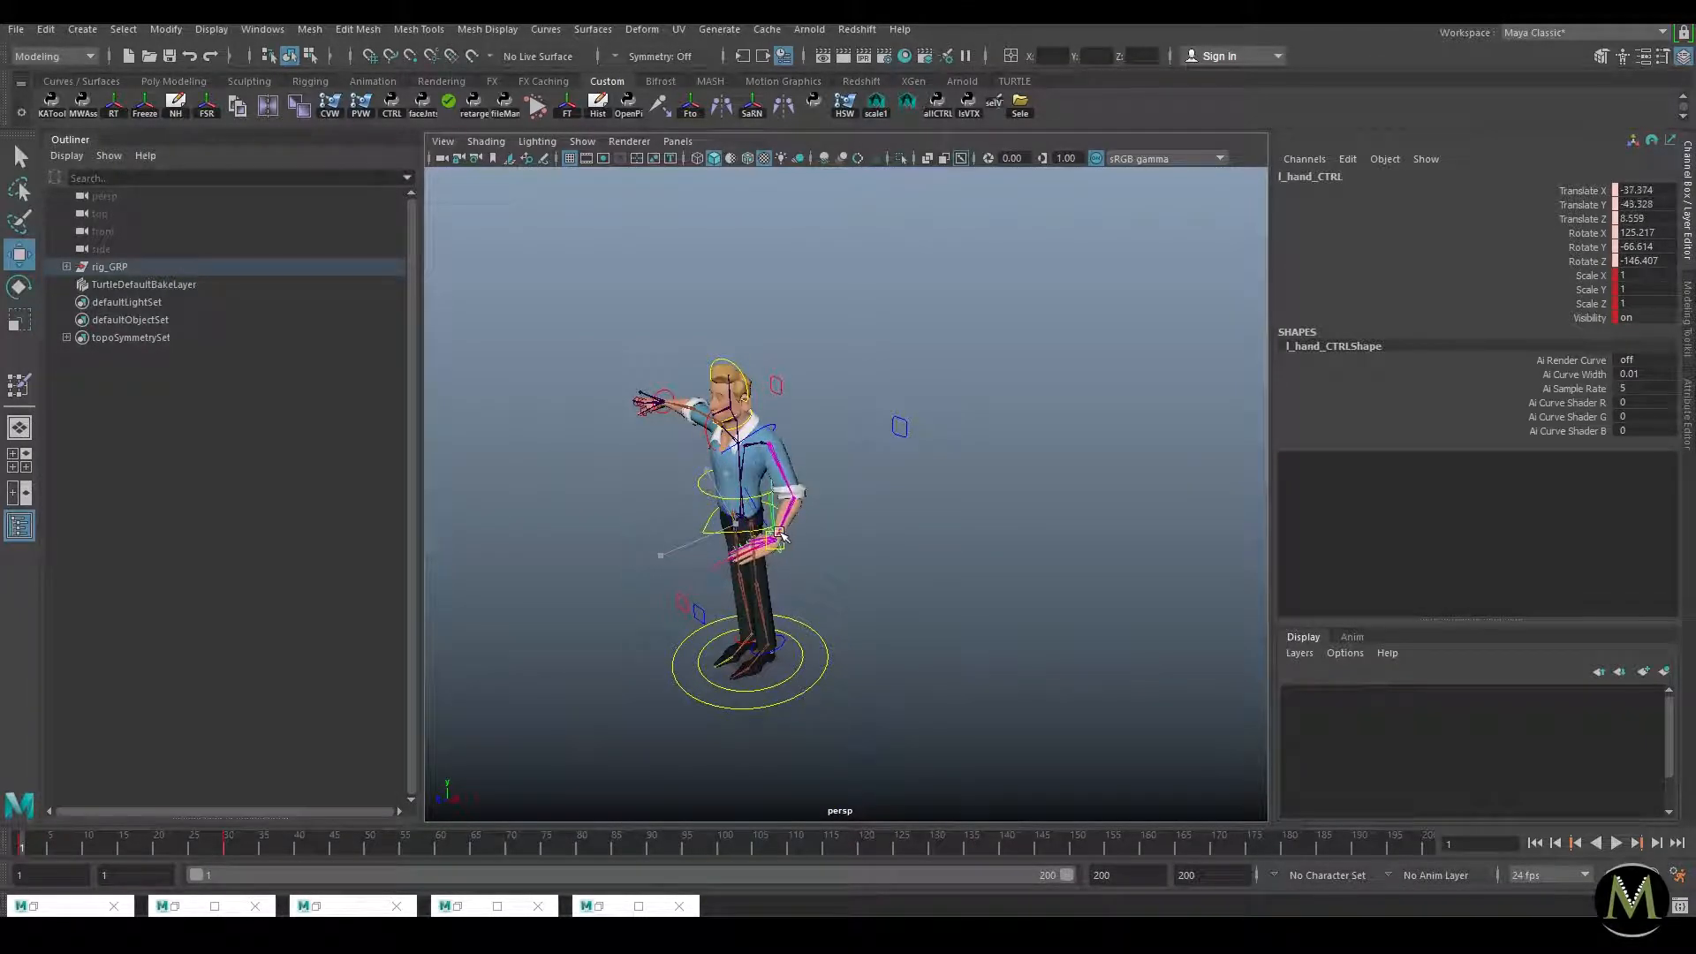
Step: Refine the left hand control's rotation and position so the arm hangs beside the thigh with fingers pointing down
key(f)
alt+right_drag(946, 579, 817, 548)
key(e)
drag(802, 530, 839, 436)
key(w)
alt+drag(862, 509, 894, 523)
key(e)
click(1072, 527)
alt+drag(1071, 527, 1015, 568)
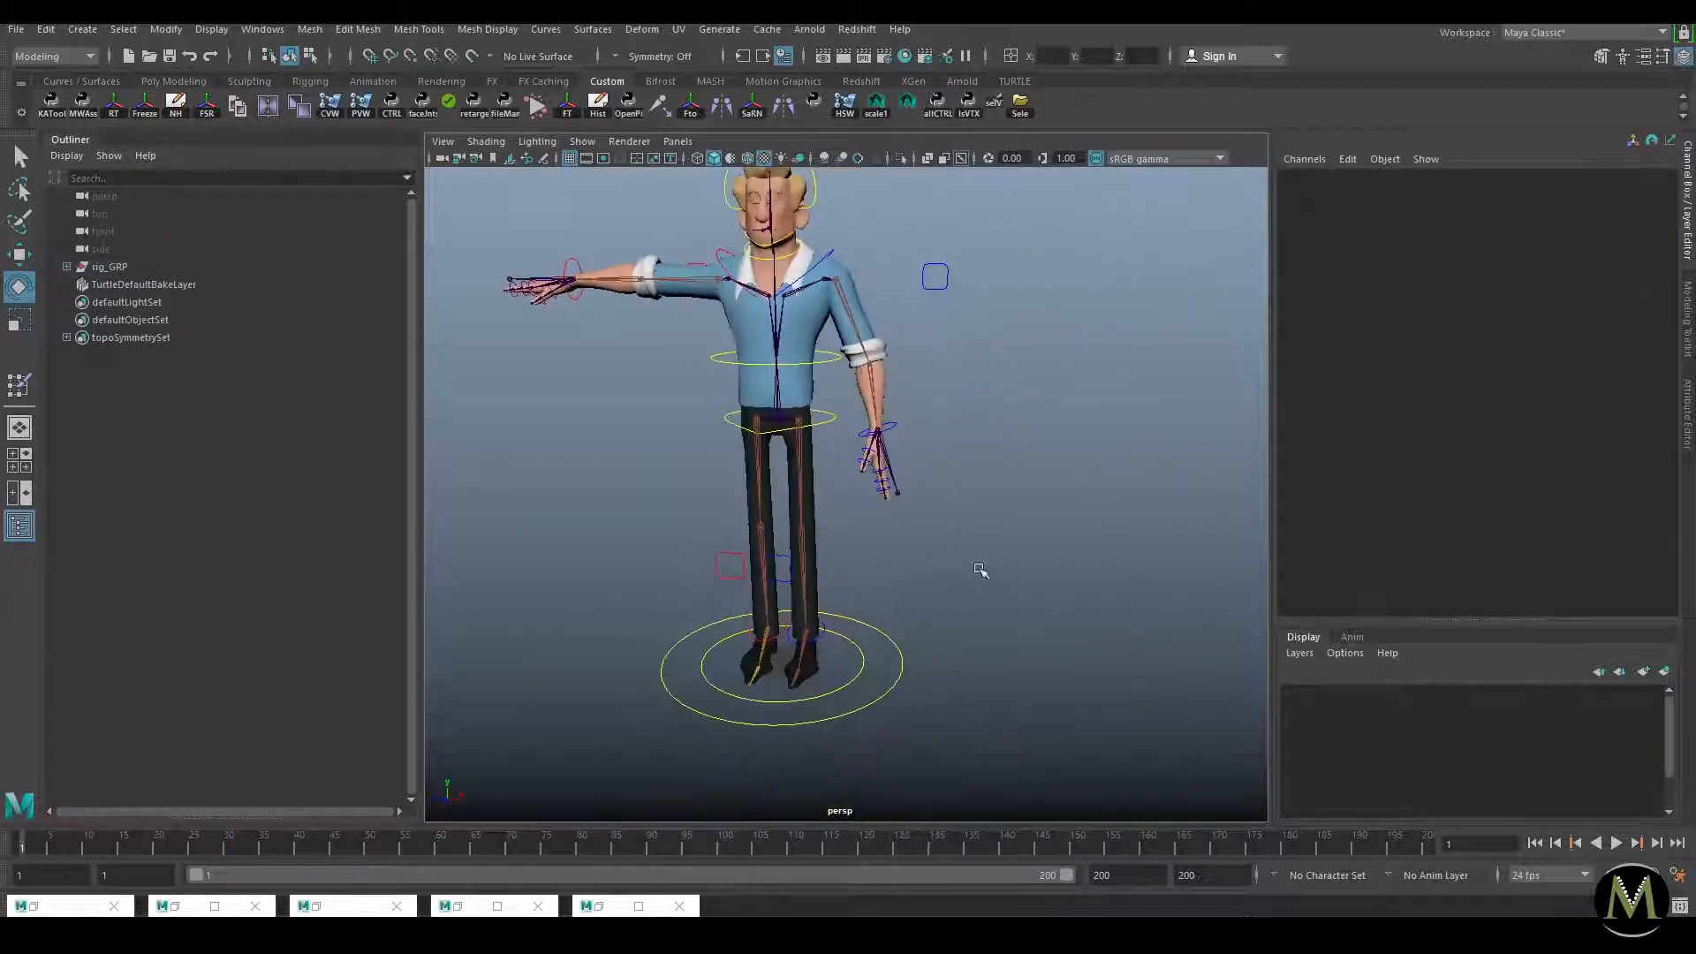
Step: Test-move the left knee's pole vector control sideways and undo the move
click(783, 555)
key(w)
drag(778, 570, 920, 606)
key(ctrl+z)
Step: Examine the attributes of the left leg IK handle and its ikRPsolver node
click(803, 638)
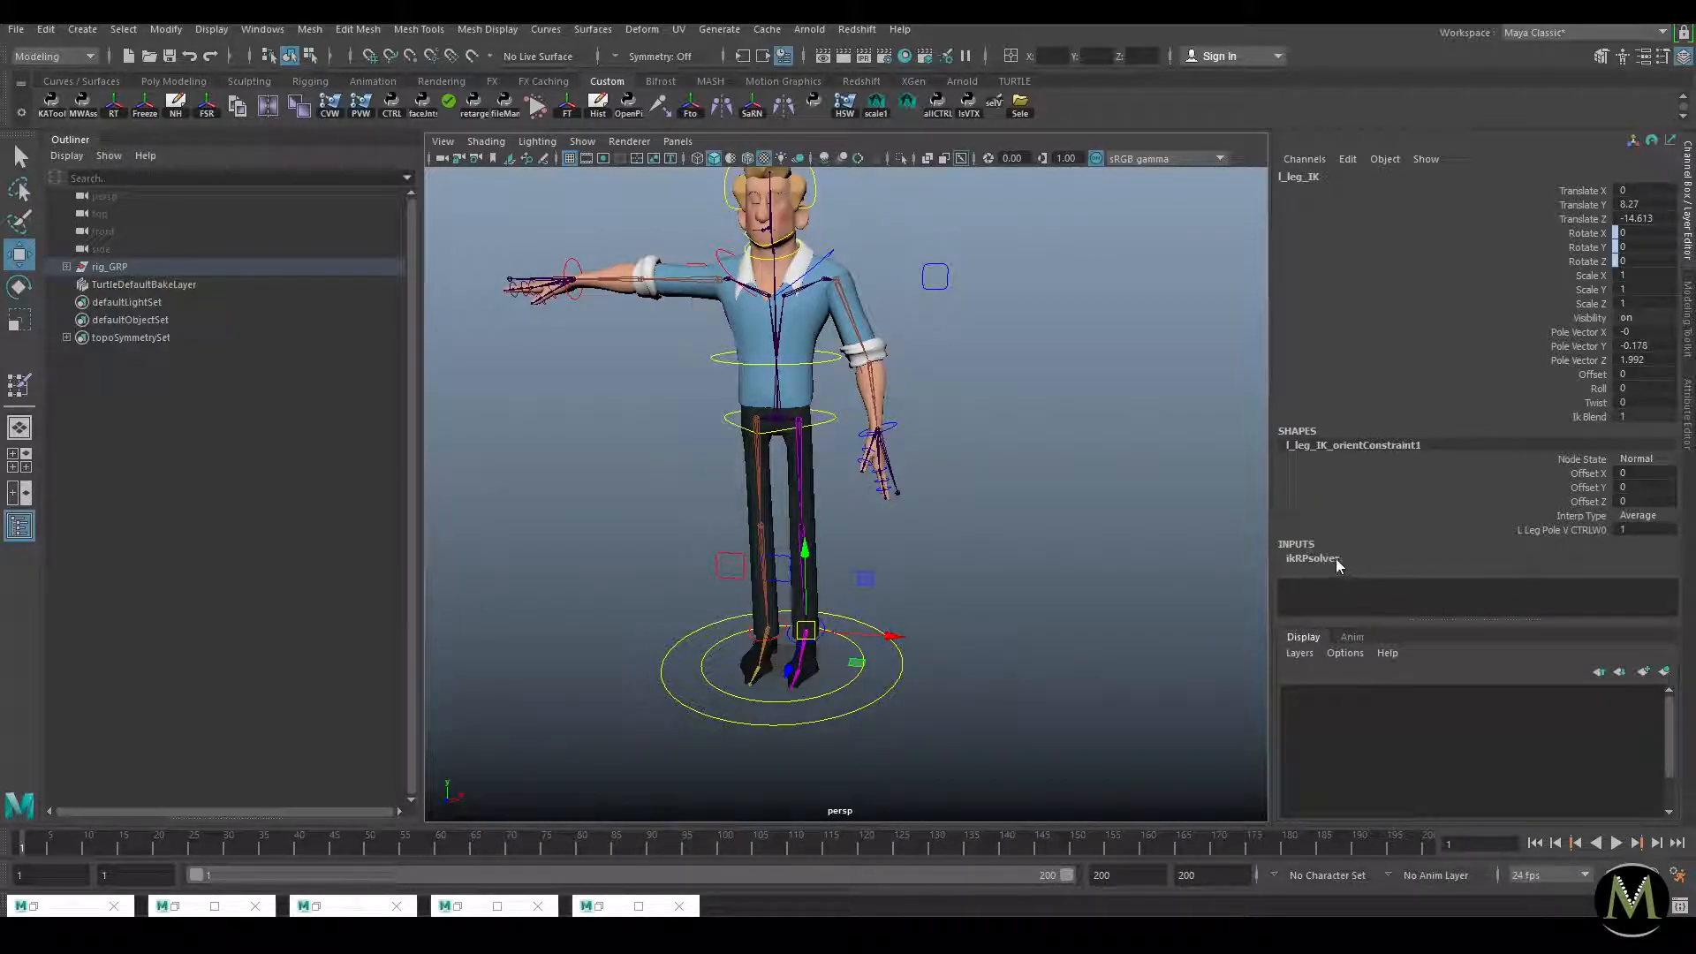
key(ctrl+a)
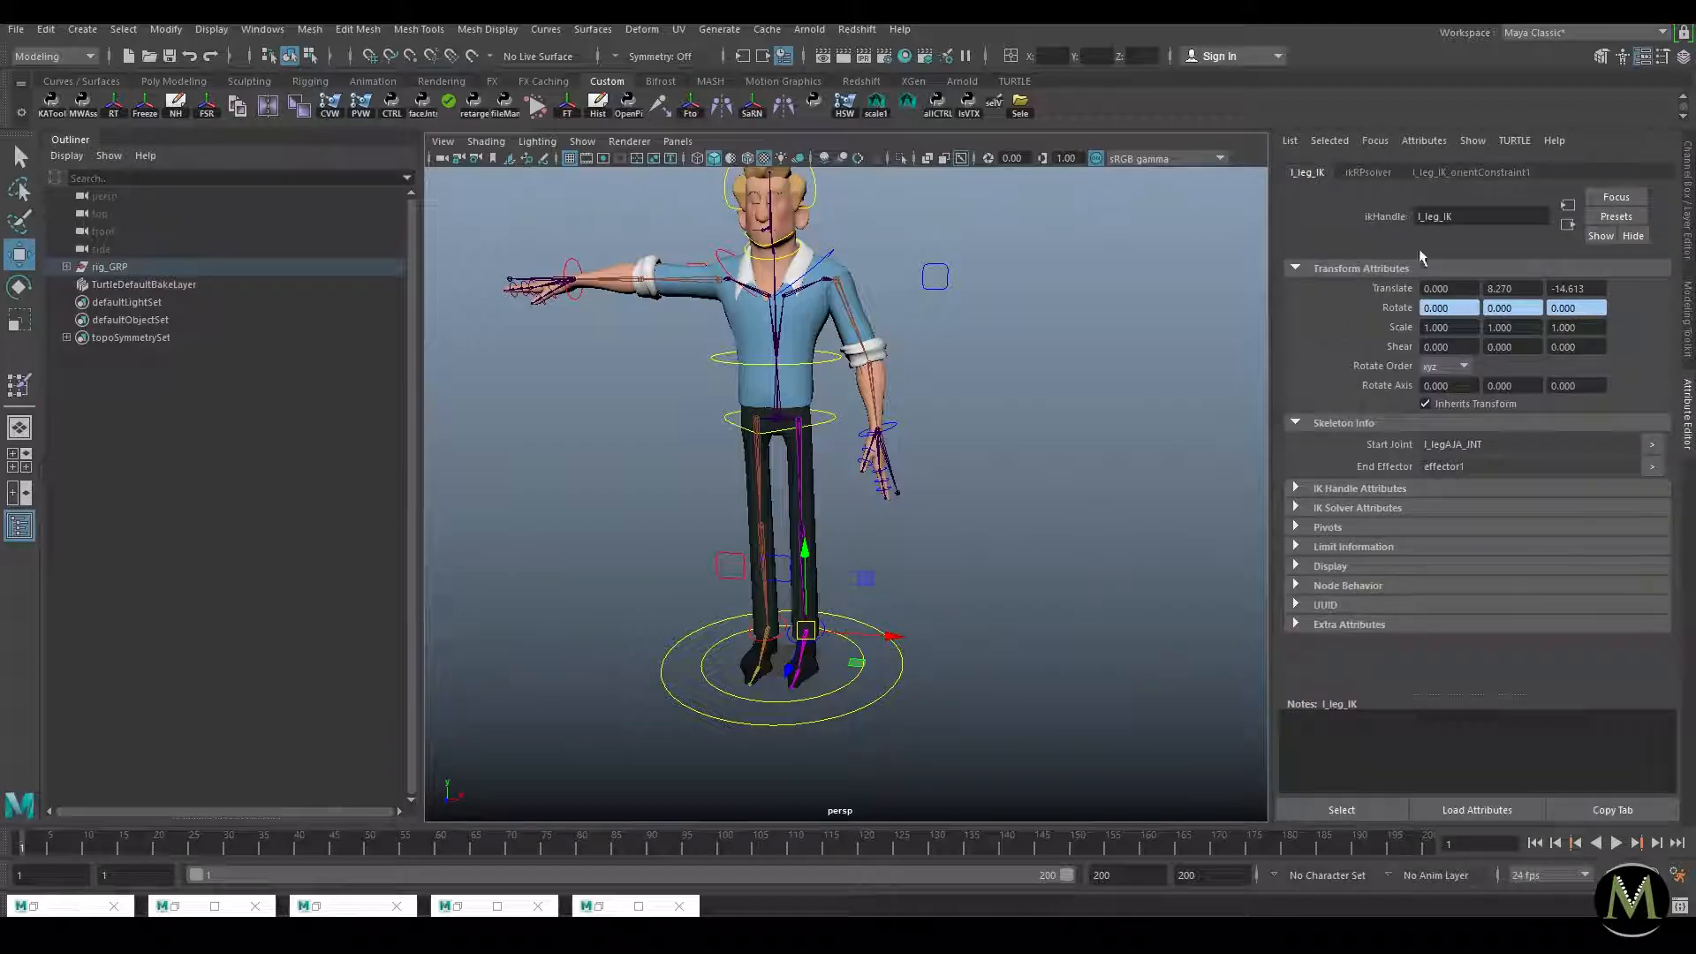
click(1368, 173)
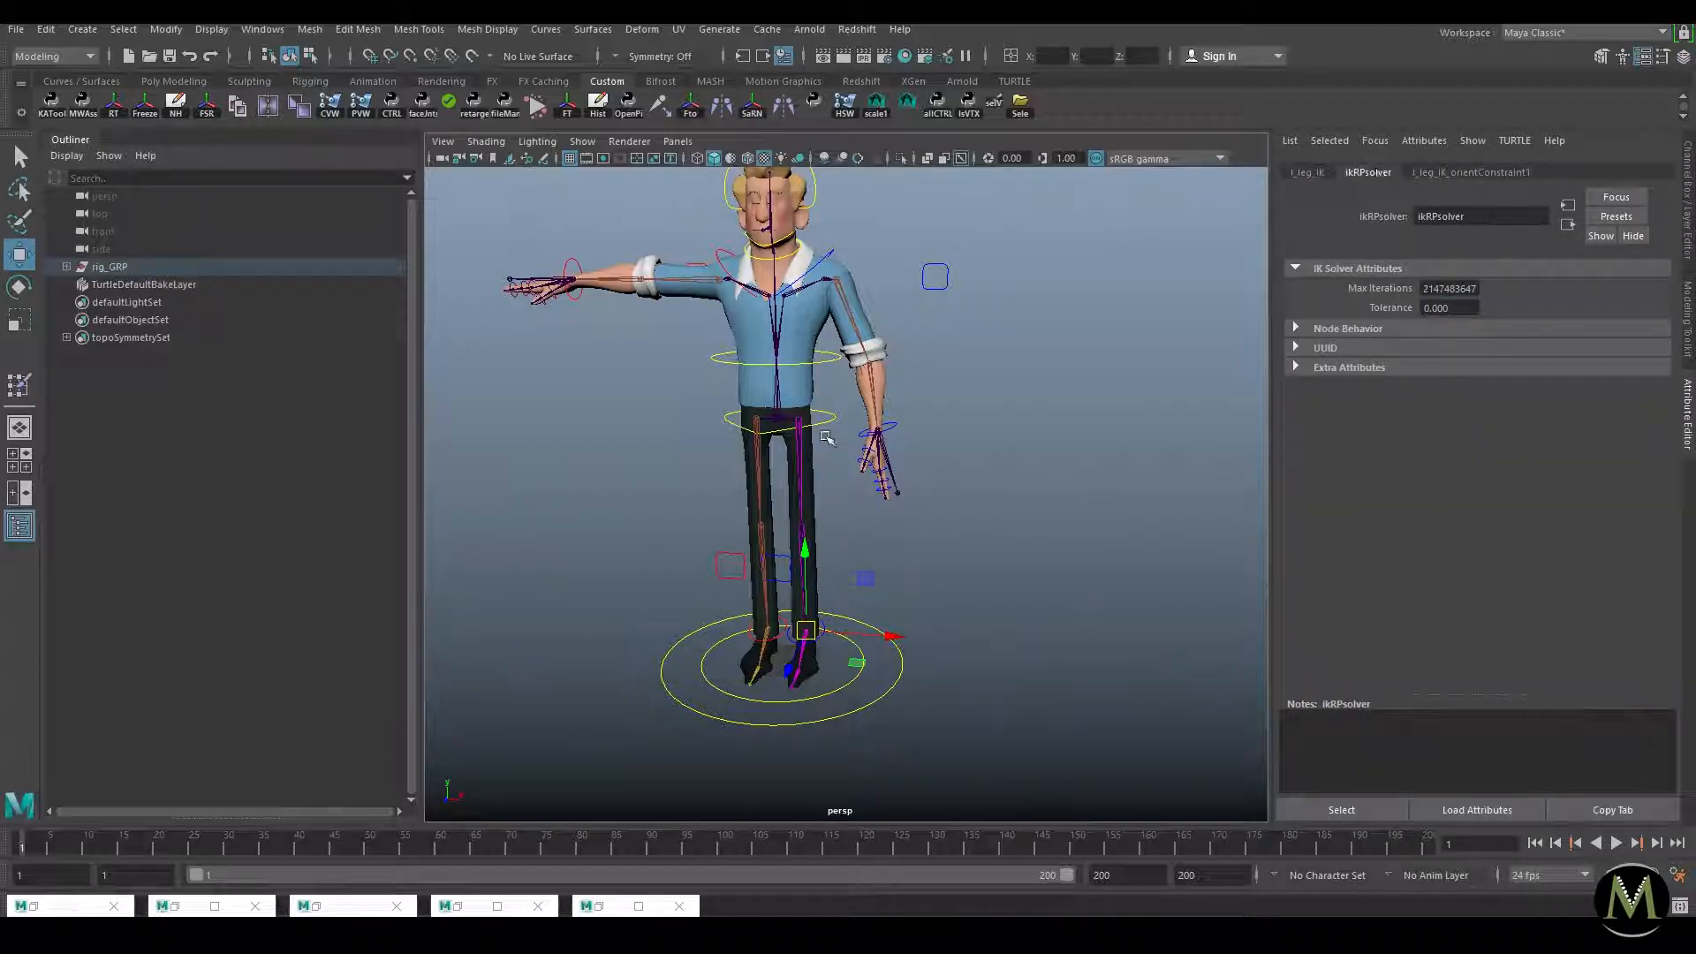
Step: Delete l_leg_IK_orientConstraint1 from under the left leg IK handle in the scene hierarchy
click(987, 554)
click(812, 637)
key(f)
alt+right_drag(993, 556, 929, 539)
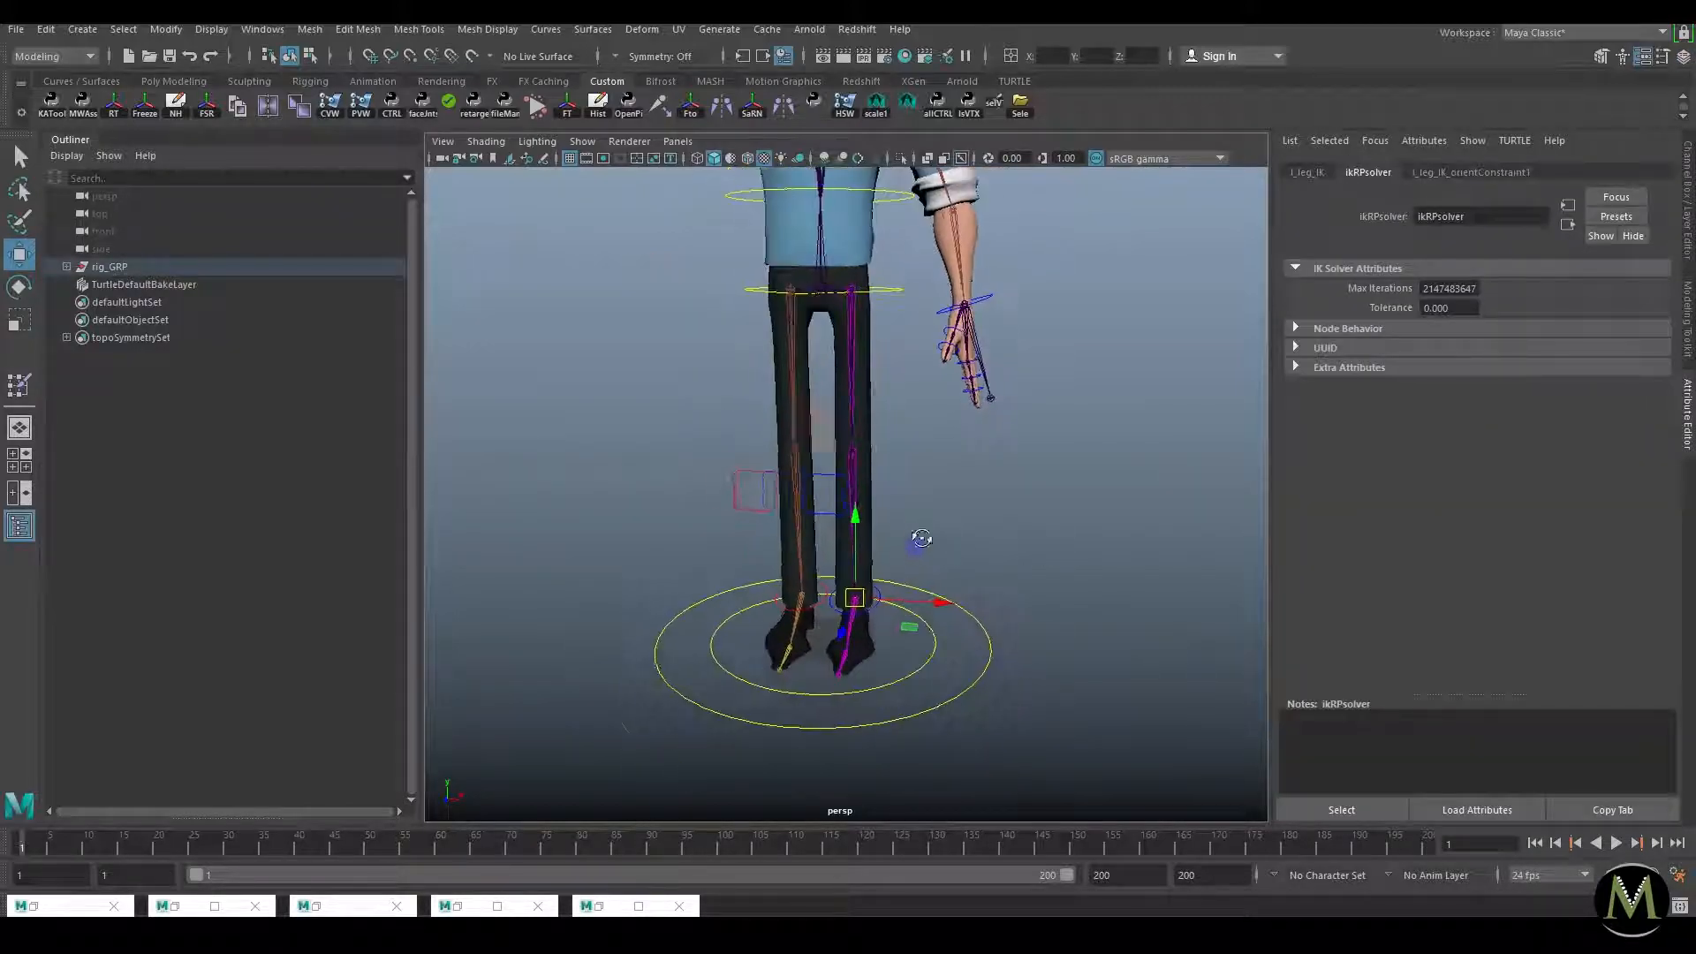
alt+drag(930, 539, 848, 544)
alt+right_drag(848, 544, 910, 548)
key(f)
click(174, 514)
click(265, 532)
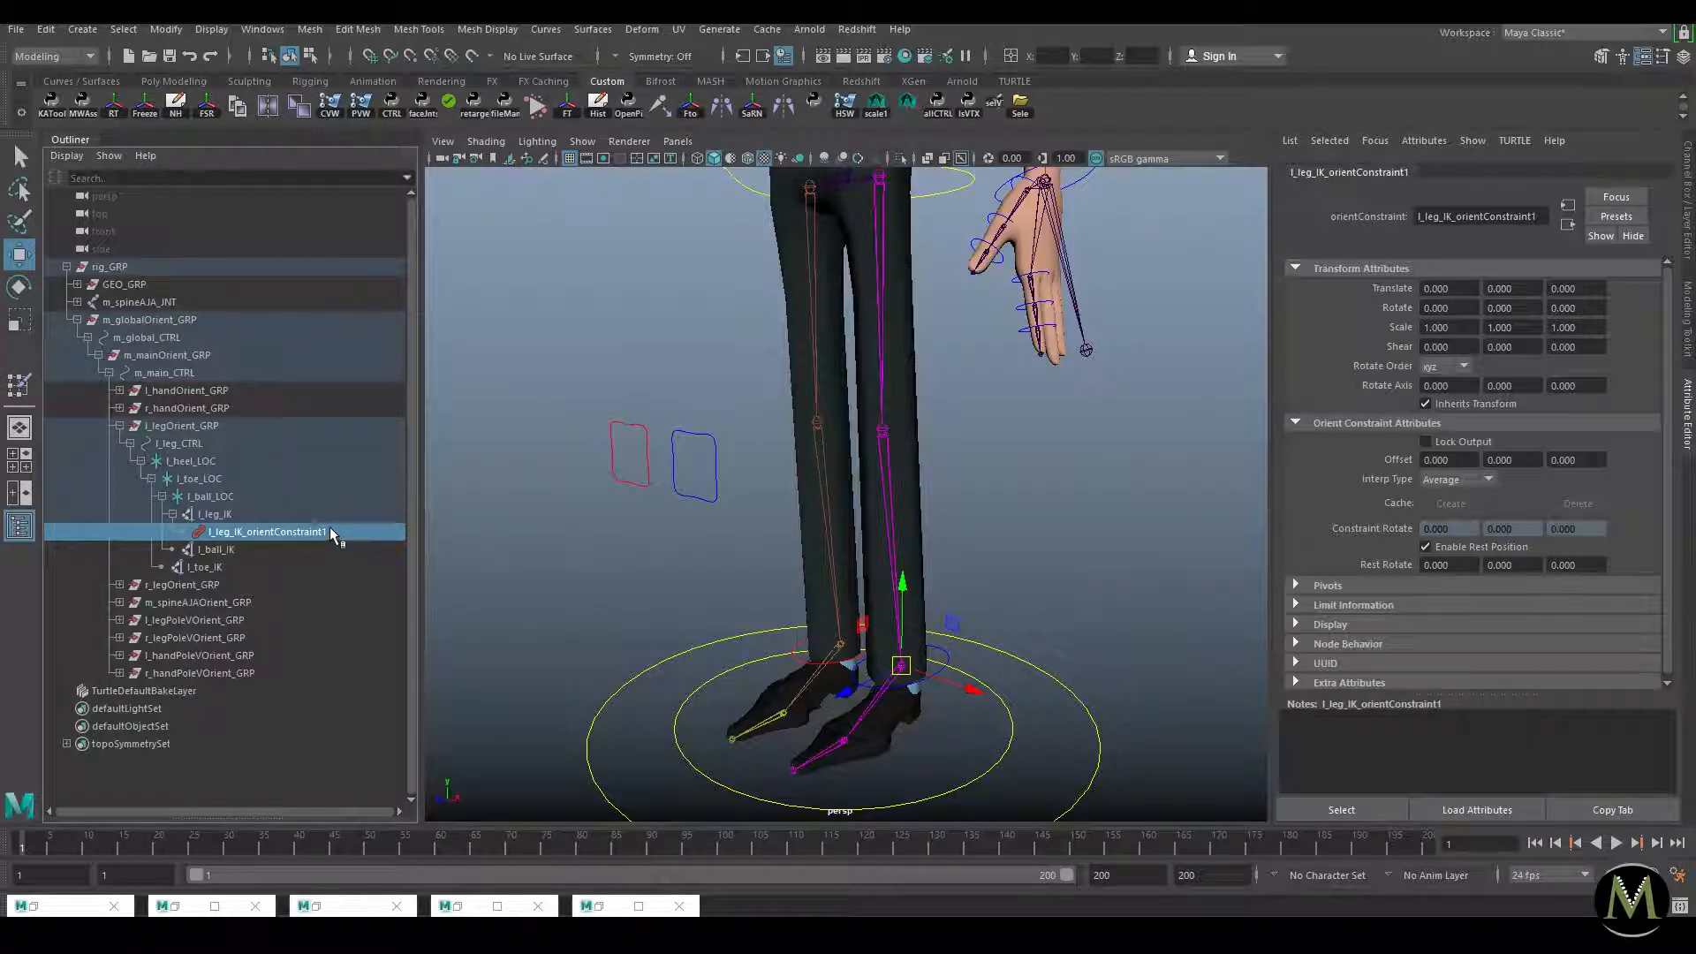
key(Delete)
Step: Constrain the left leg IK handle to the left leg pole vector control with a Pole Vector constraint
click(697, 500)
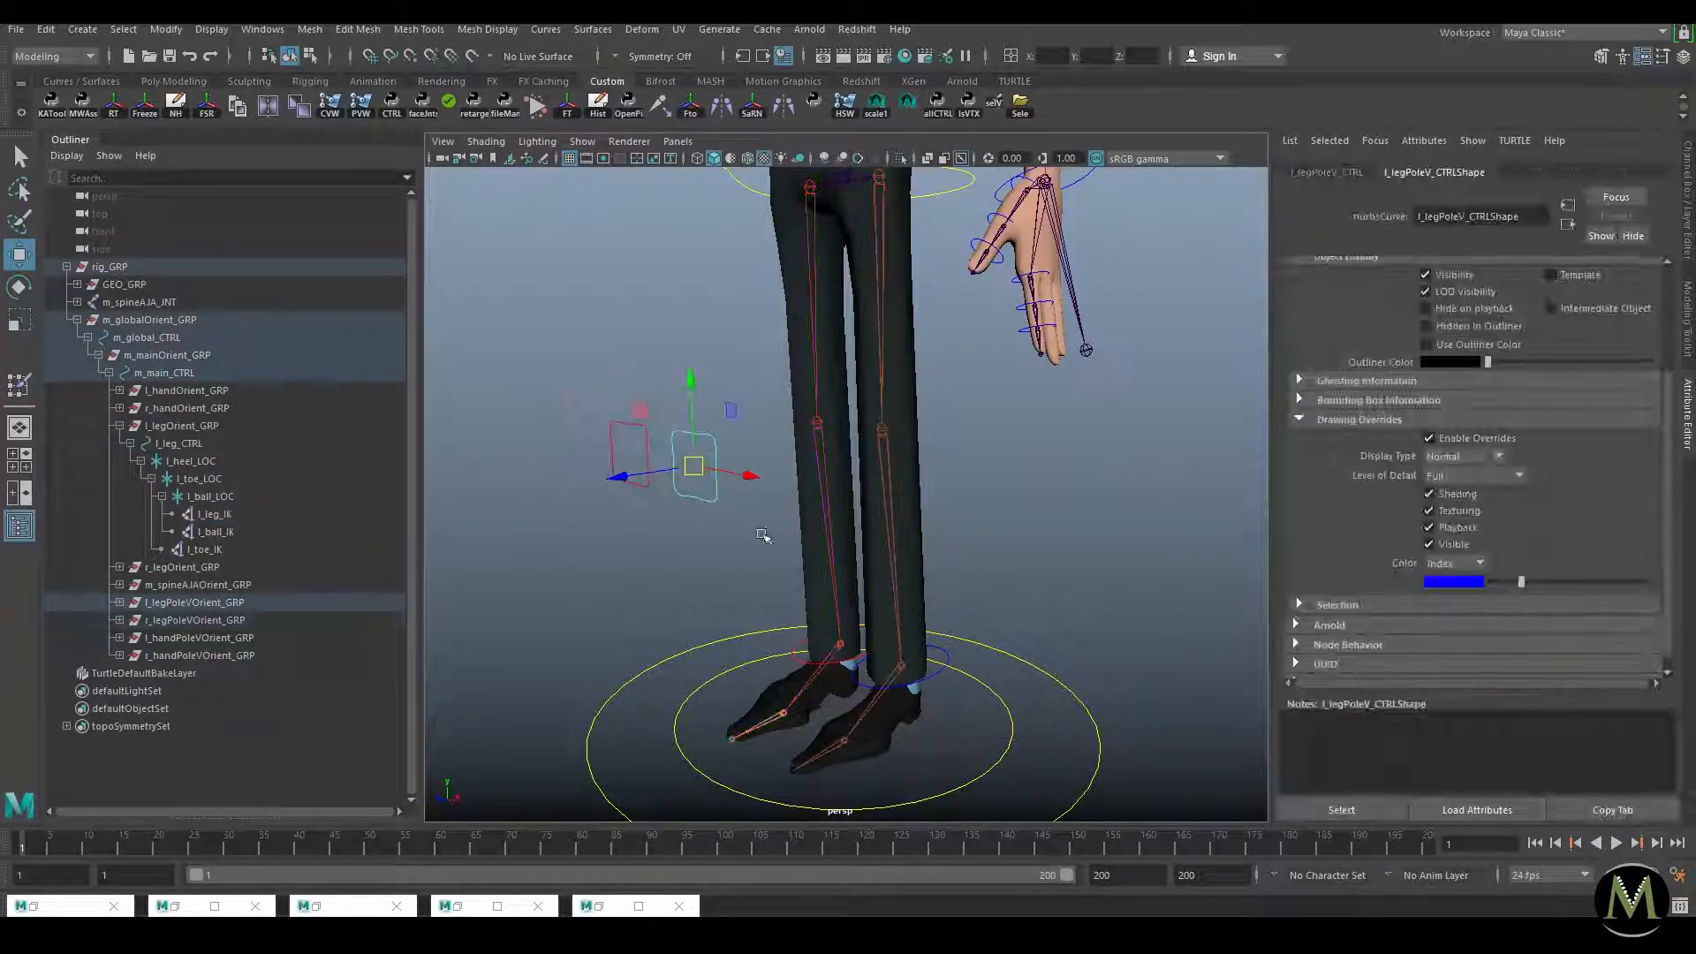
click(905, 669)
key(space)
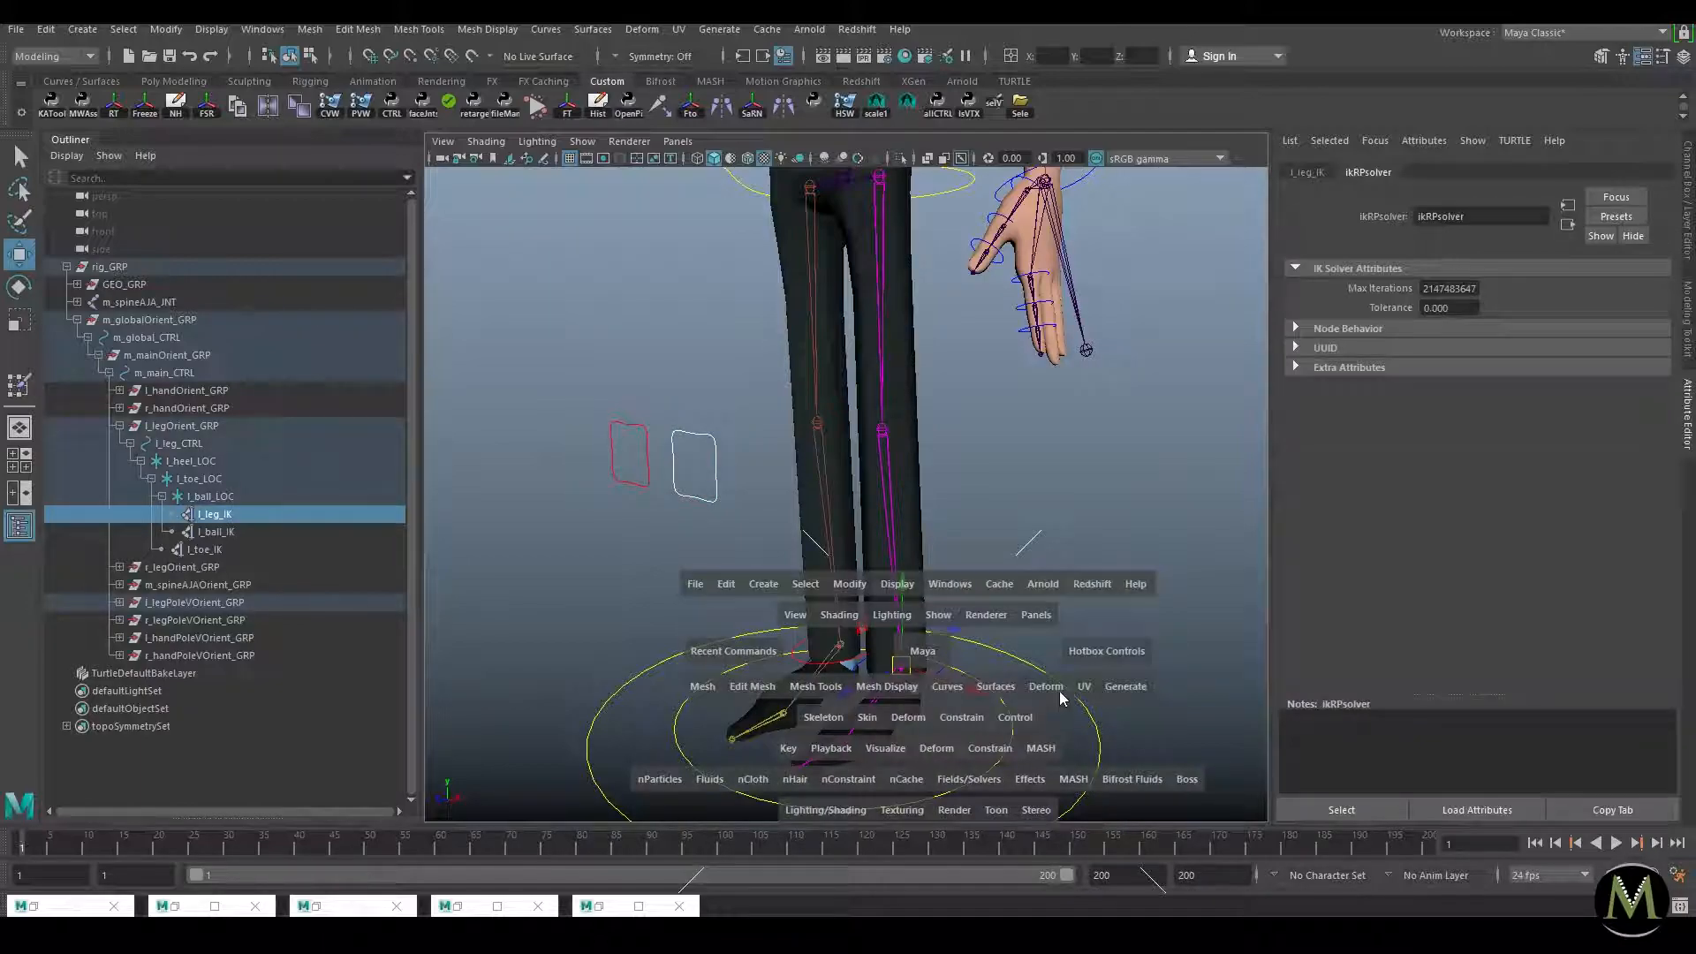
click(961, 717)
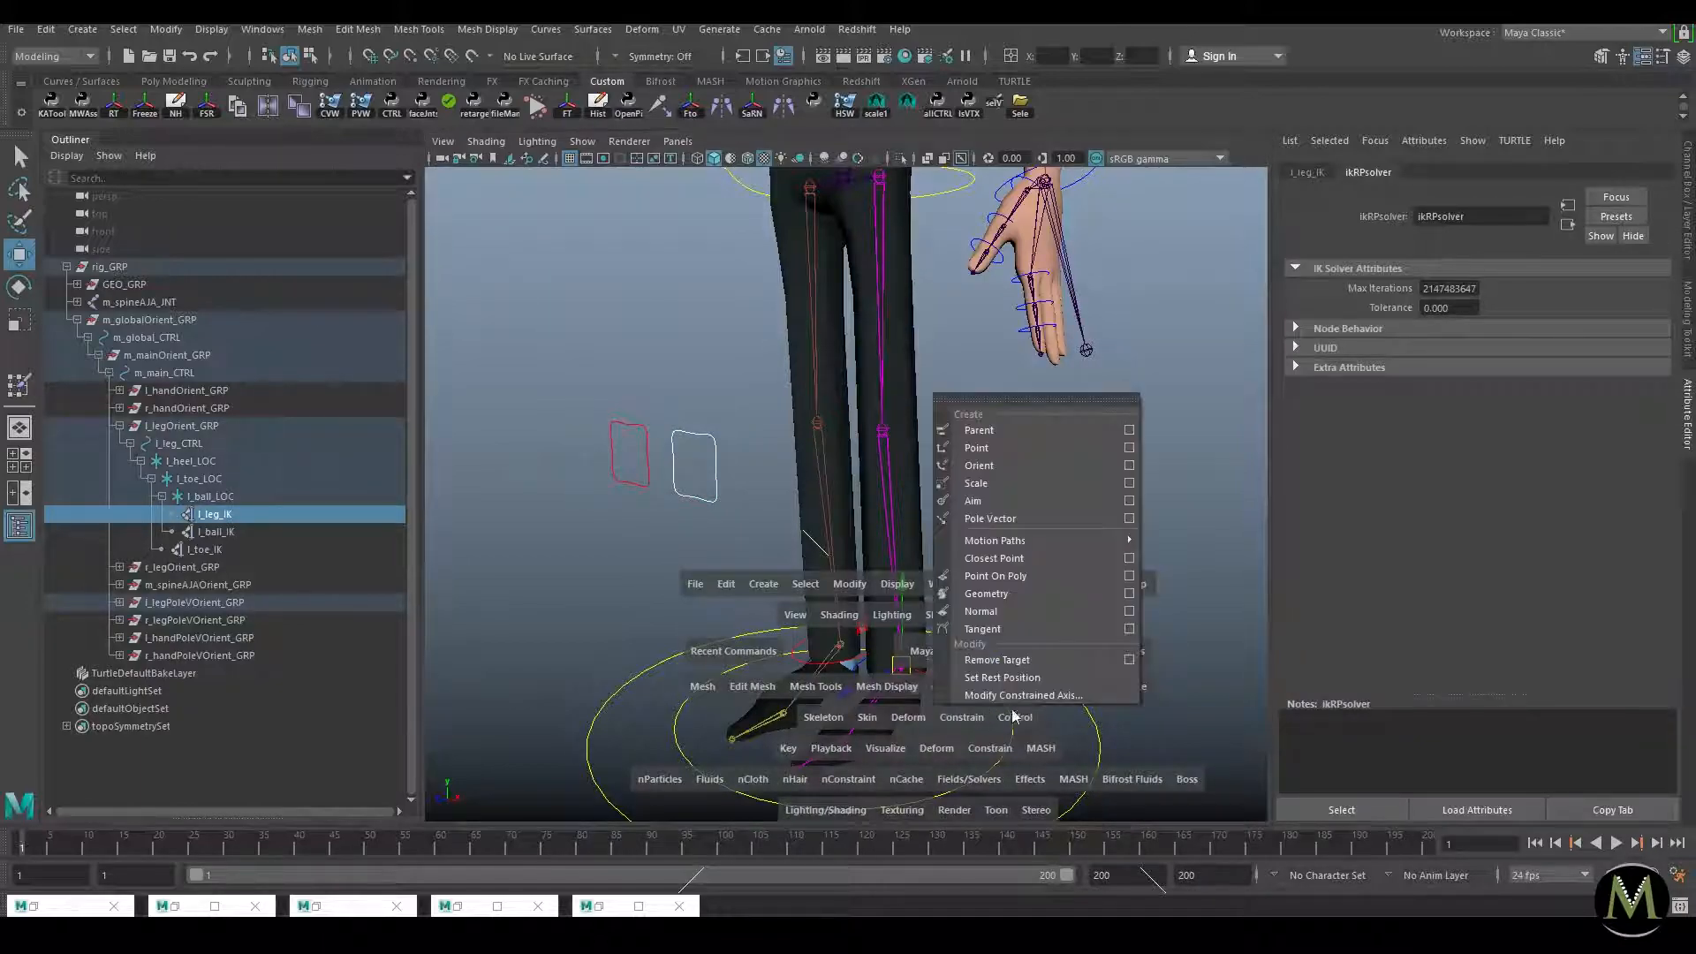
click(1092, 523)
click(1089, 530)
Step: Test-move the left and right leg pole vector controls and undo each move
click(696, 465)
drag(695, 465, 856, 505)
key(ctrl+z)
click(629, 485)
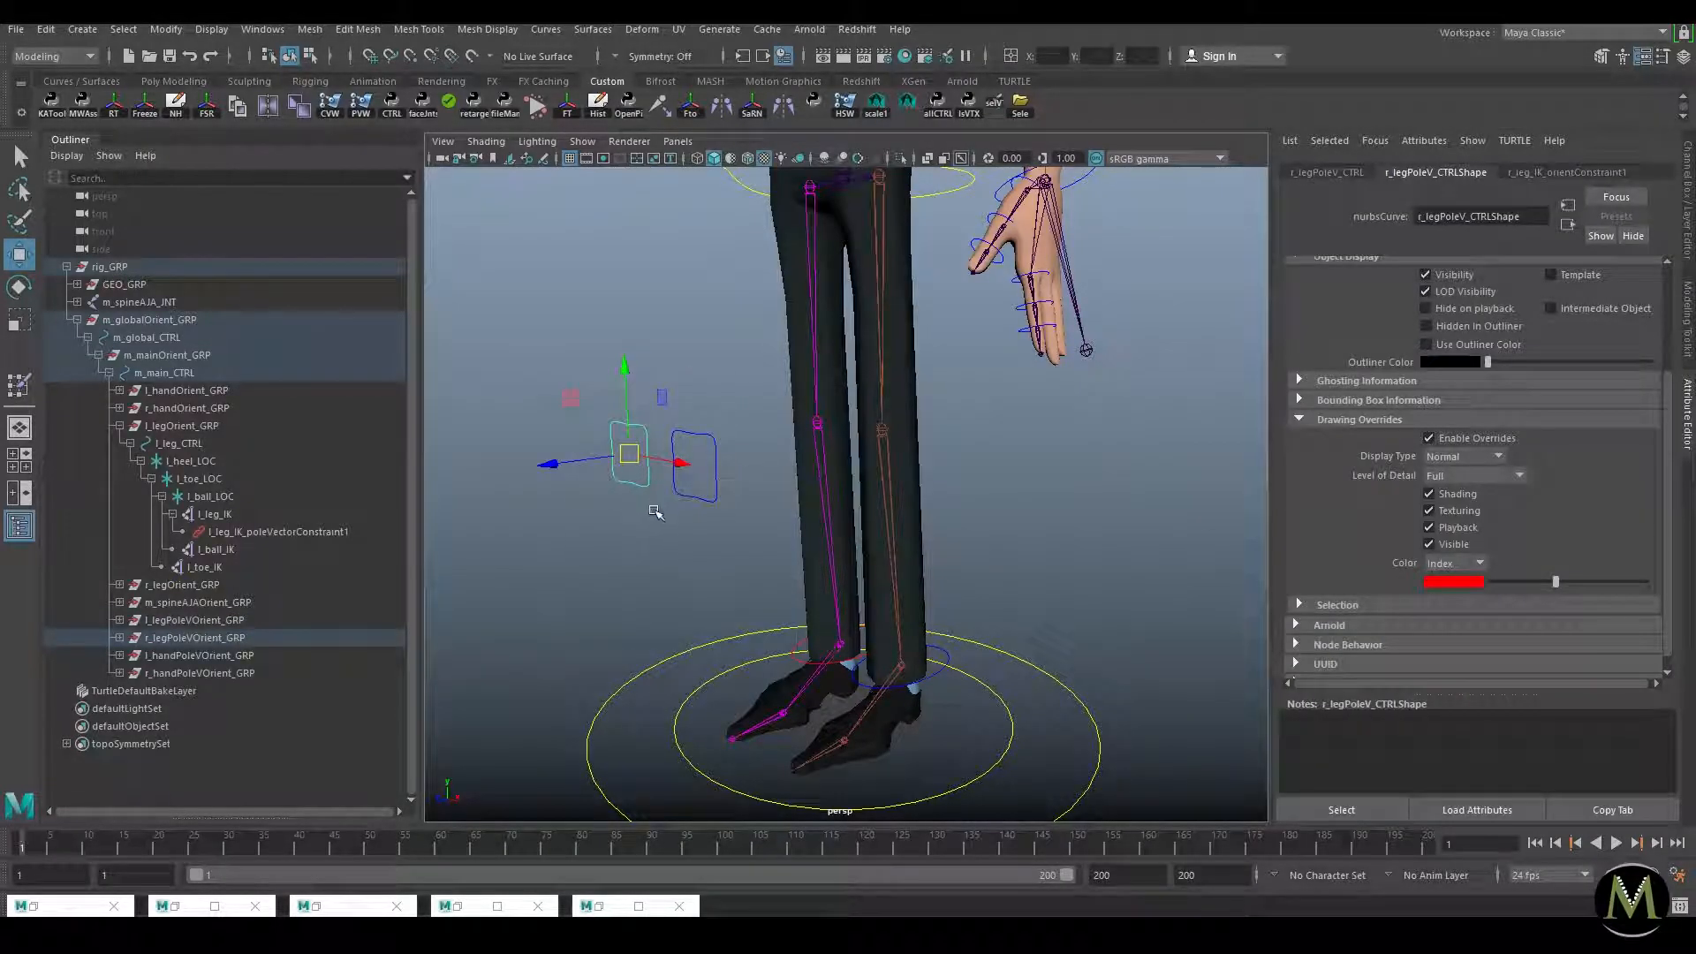
drag(680, 466, 744, 477)
key(ctrl+z)
click(842, 658)
click(678, 576)
click(647, 464)
shift+click(845, 649)
key(space)
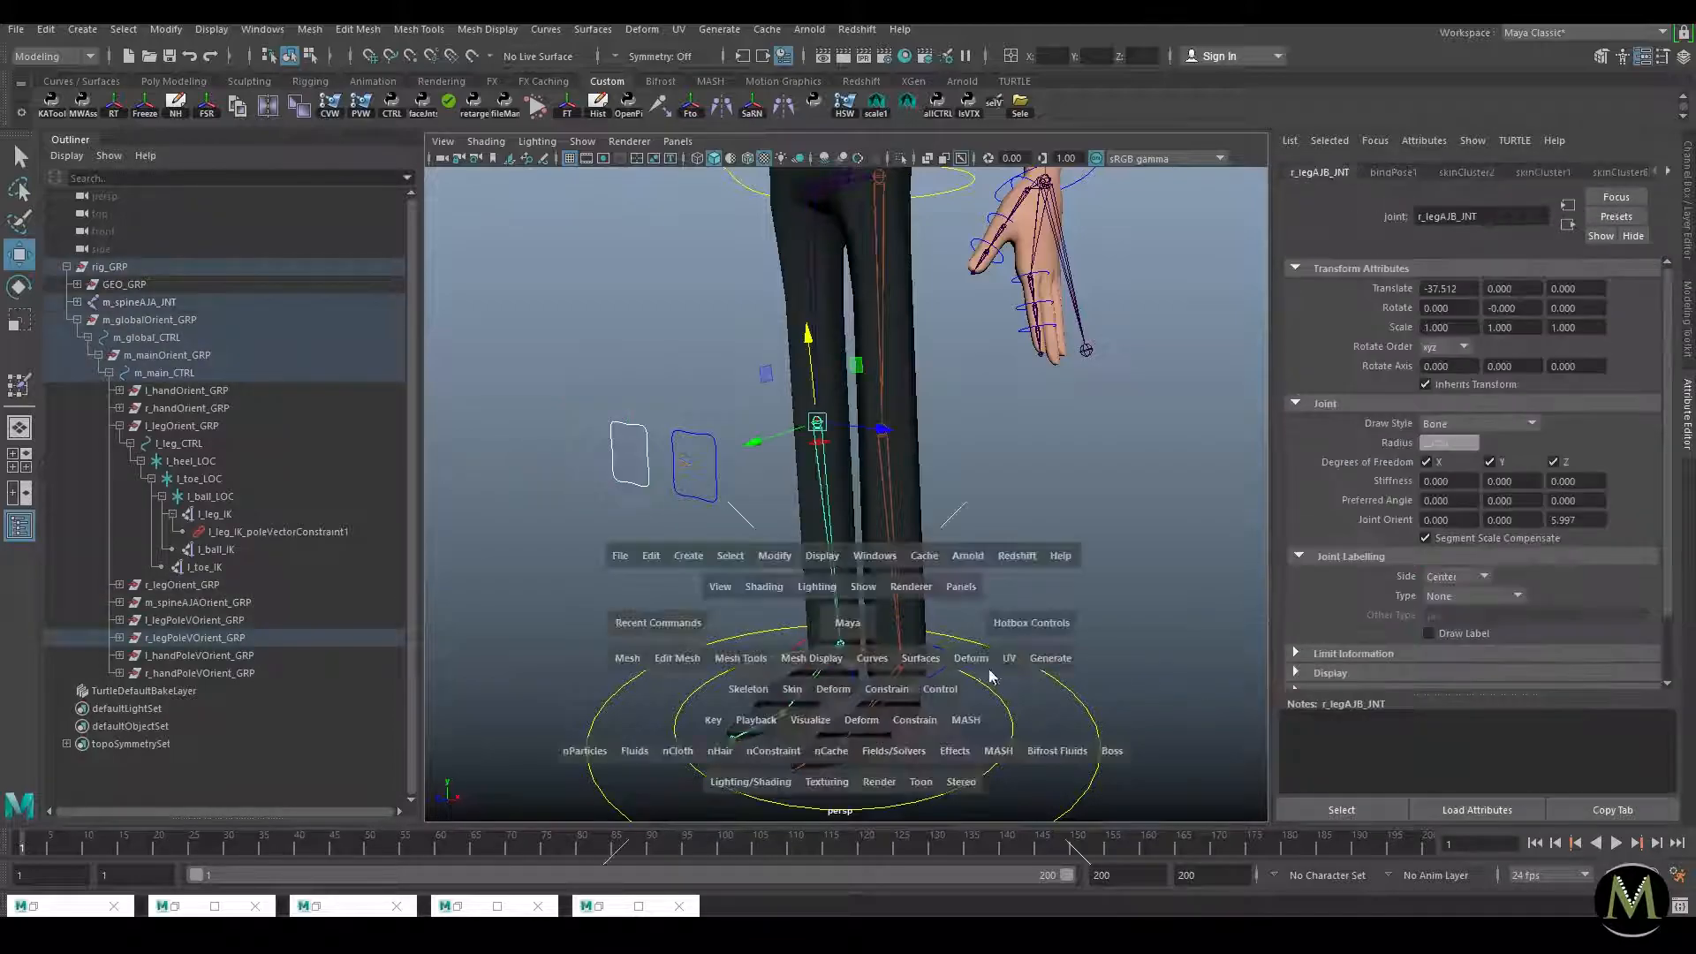
key(ctrl+z)
key(ctrl+z)
key(ctrl+z)
key(ctrl+z)
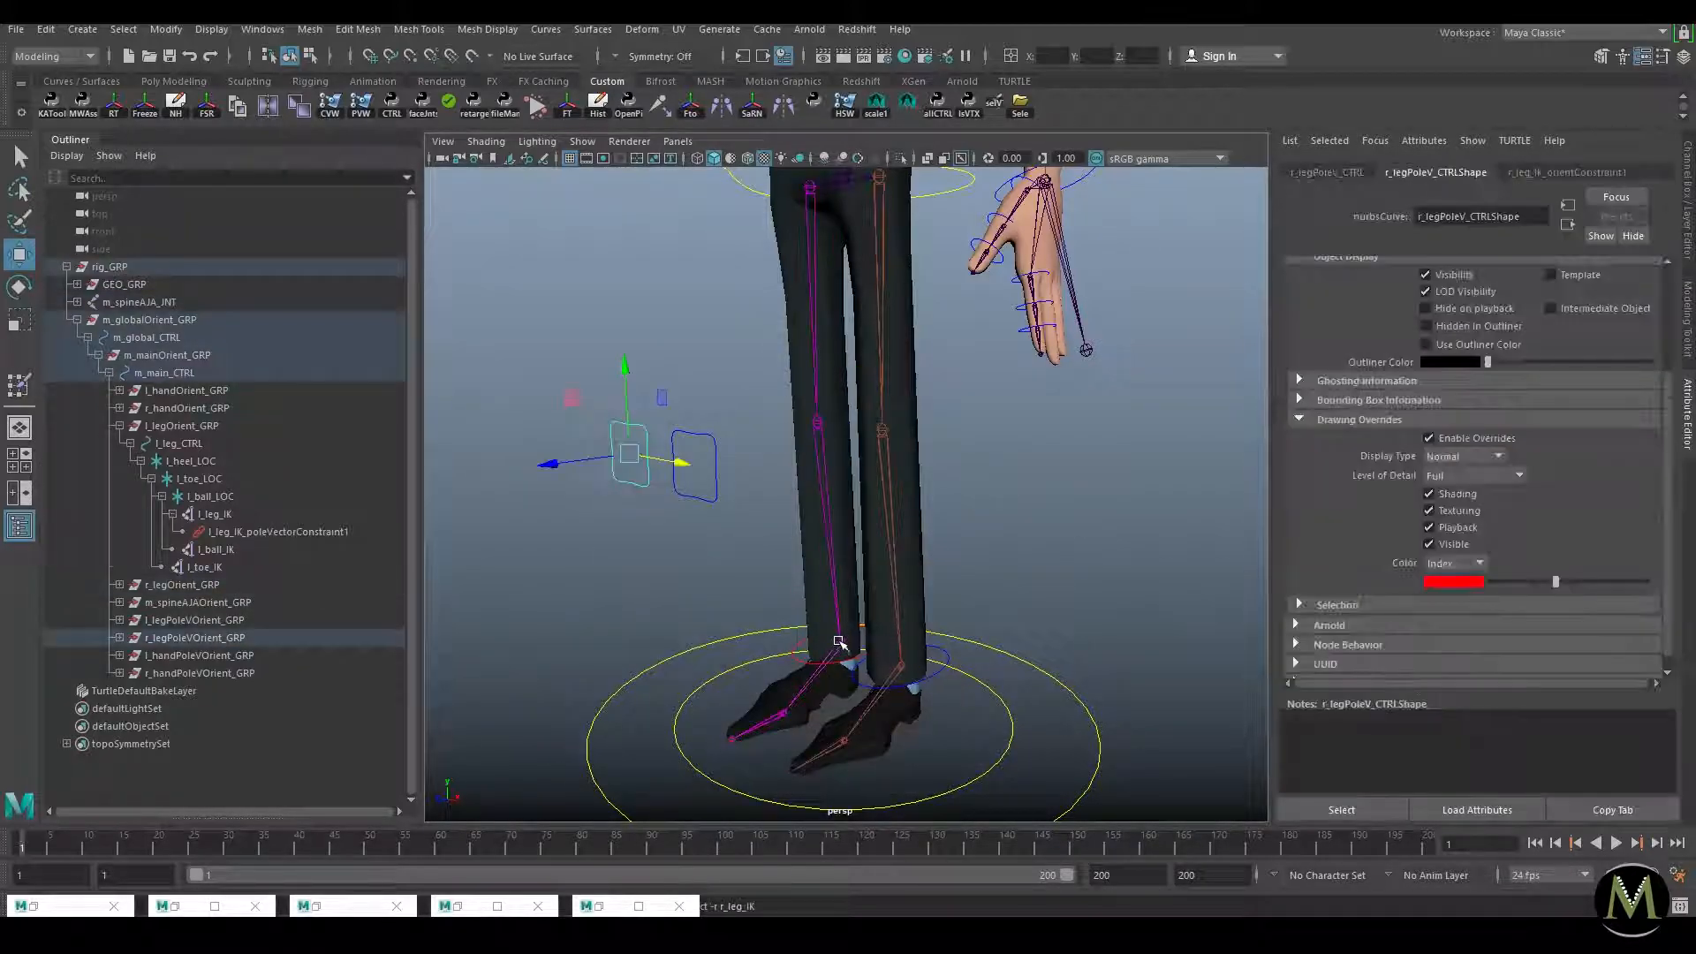
Step: Delete the orient constraint from under the right leg IK handle in the scene hierarchy
click(839, 645)
key(f)
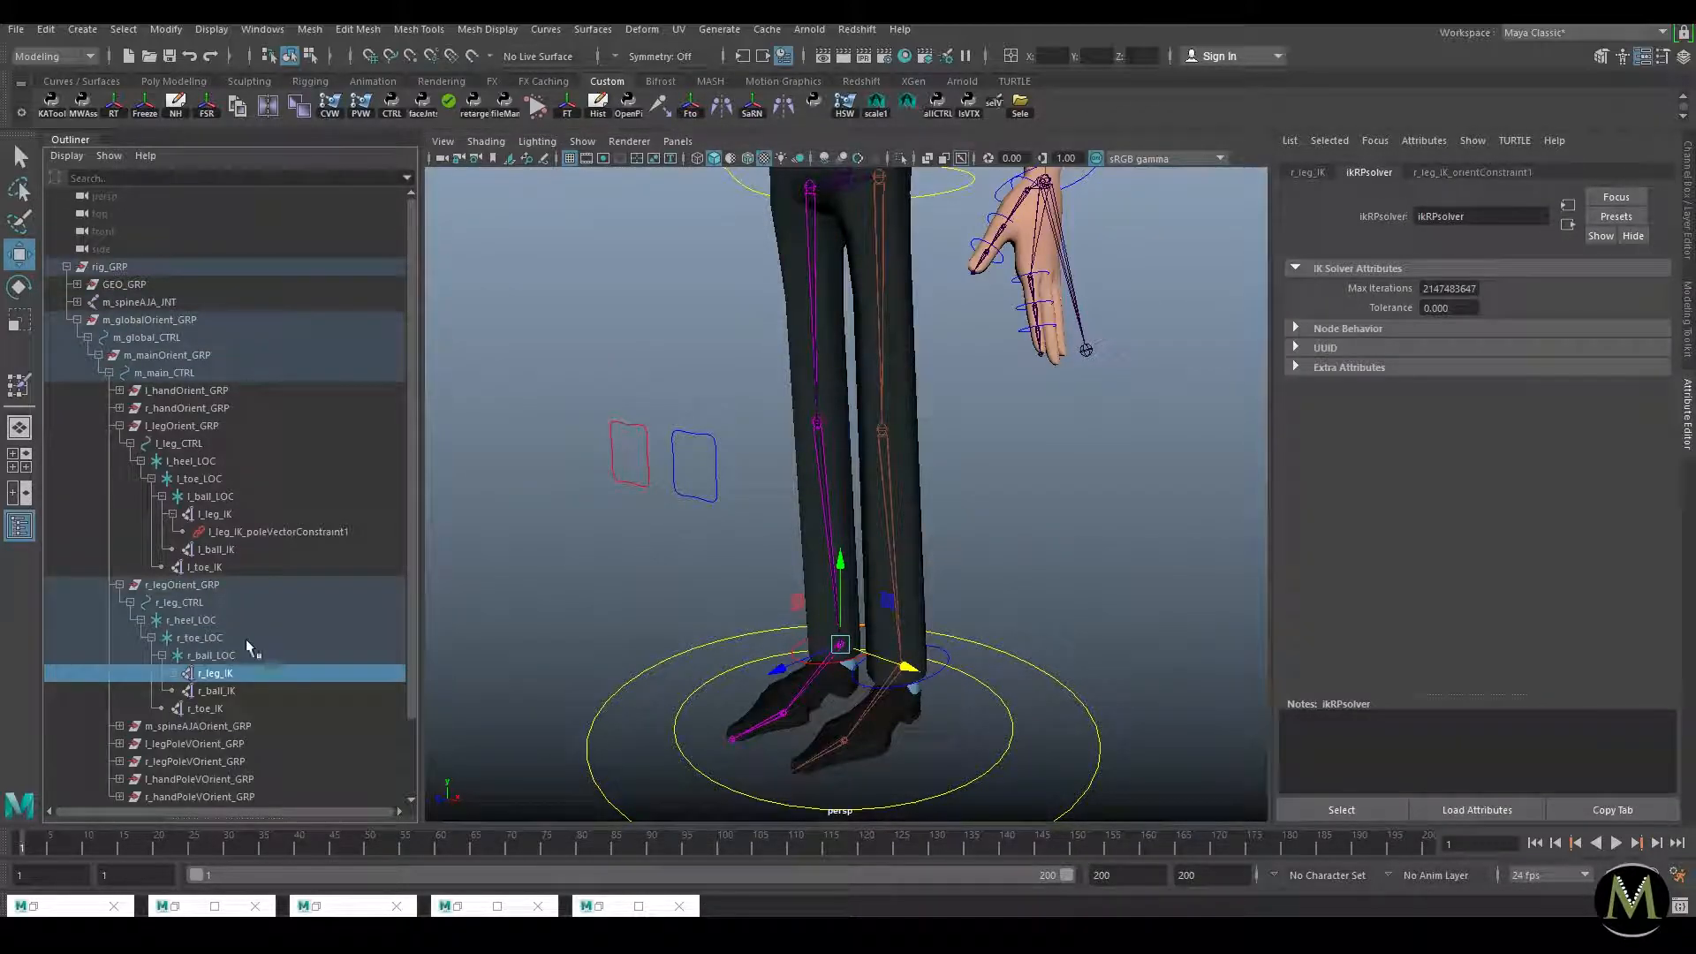
click(172, 674)
click(319, 694)
key(Delete)
Step: Try to pole-vector constrain the right leg IK handle to its control, then test-move the control and undo the move
click(839, 647)
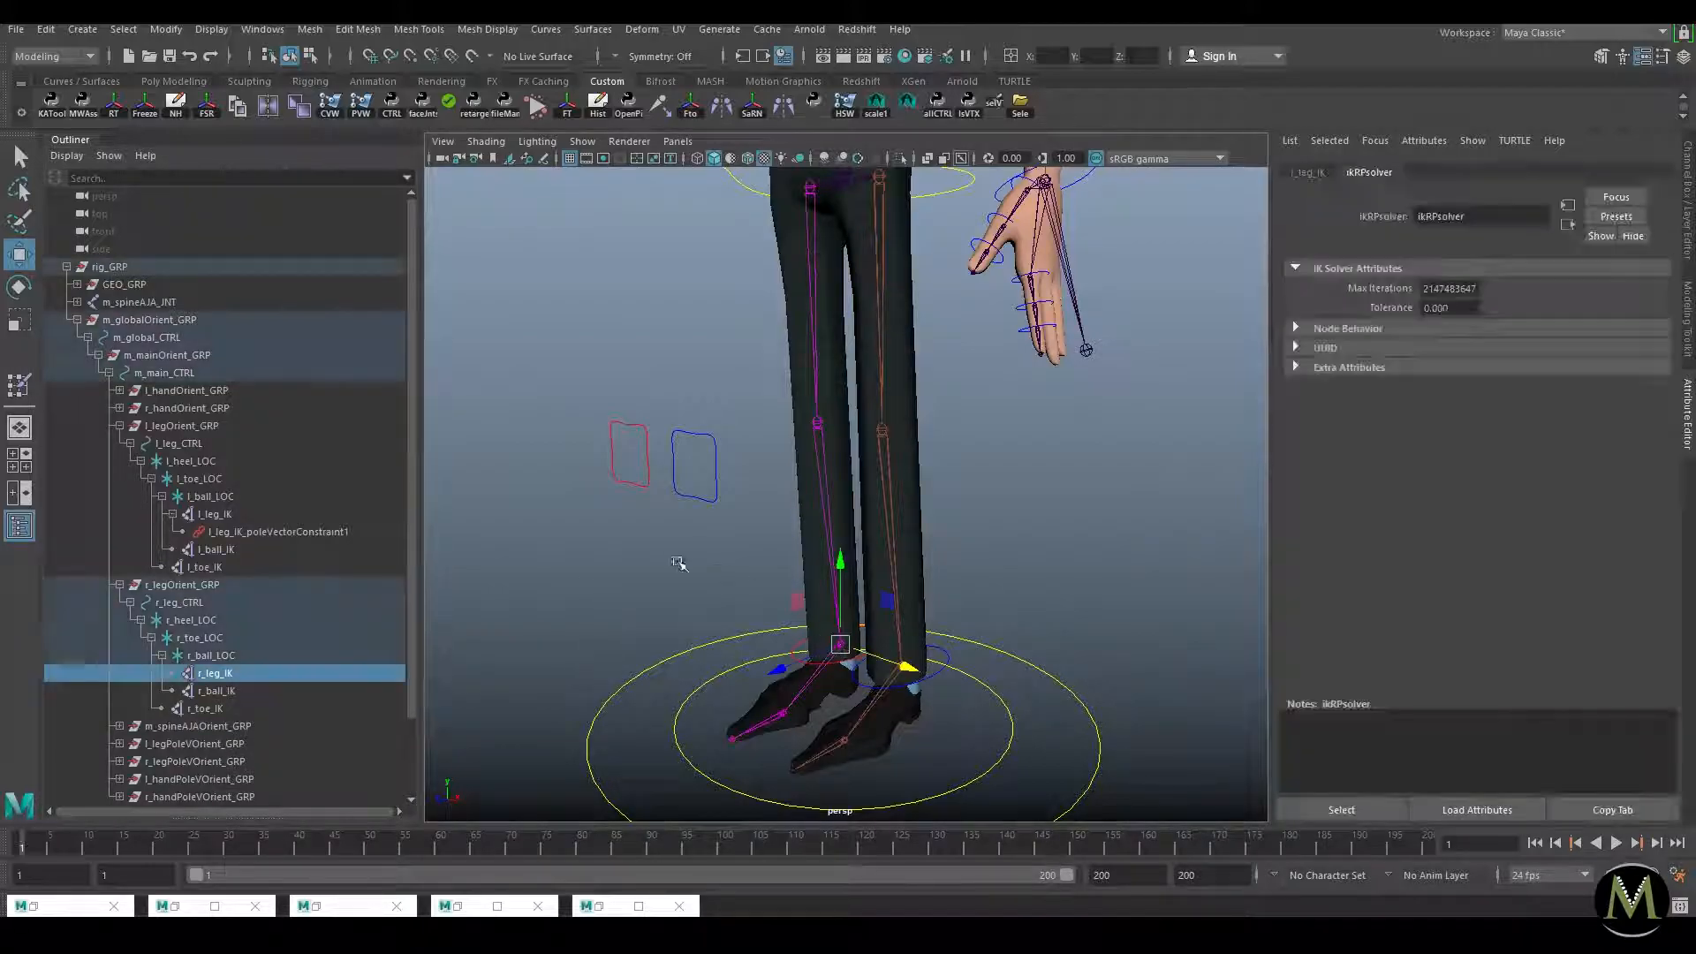
click(629, 453)
shift+click(839, 645)
key(space)
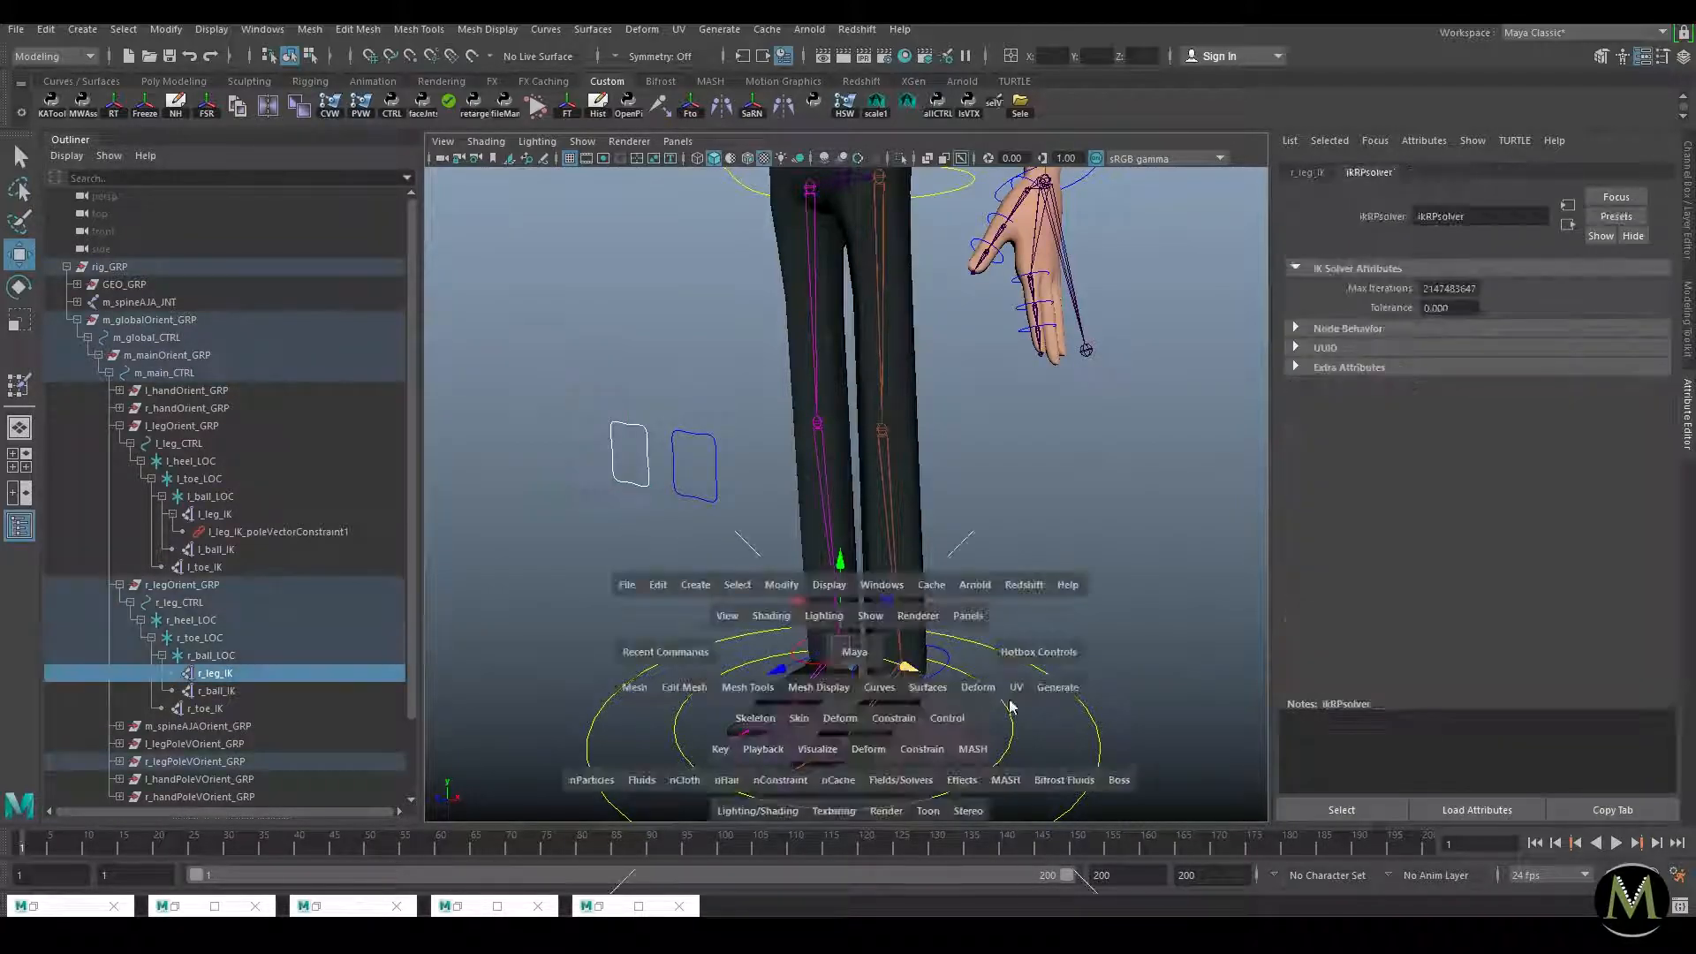
click(904, 722)
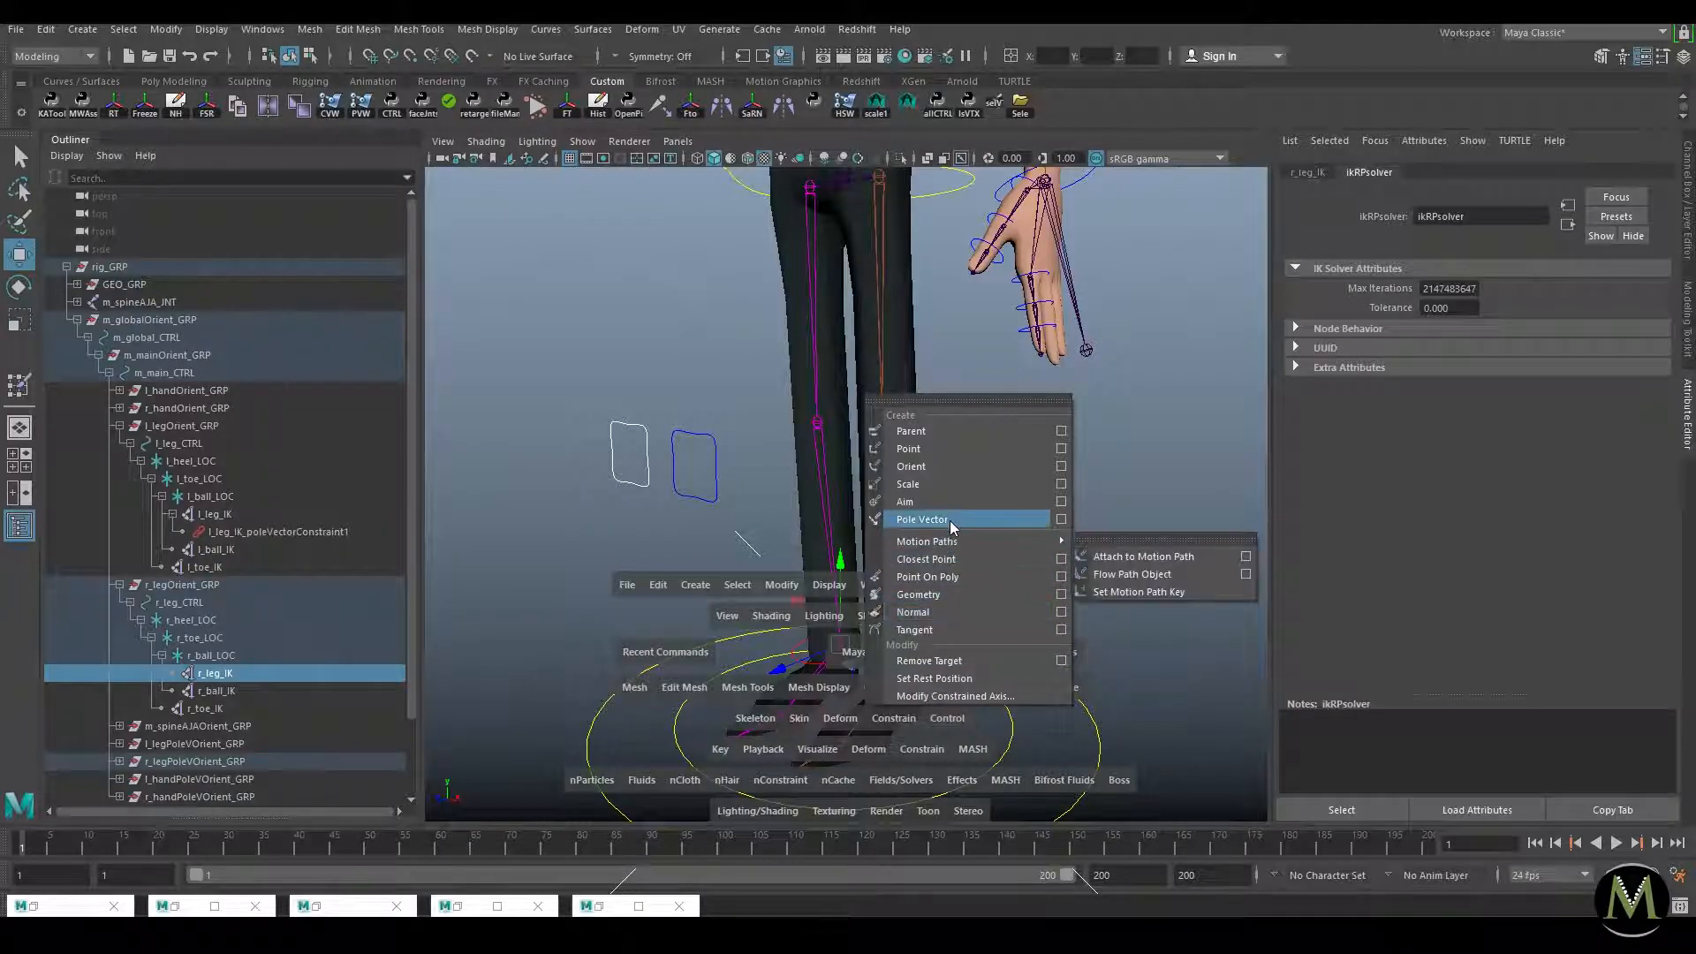
click(1063, 515)
click(630, 484)
middle_drag(638, 458, 553, 442)
key(ctrl+z)
Step: Add a Pole Vector constraint from the right leg pole vector control to the right leg IK handle
click(843, 645)
click(630, 483)
drag(846, 661, 846, 661)
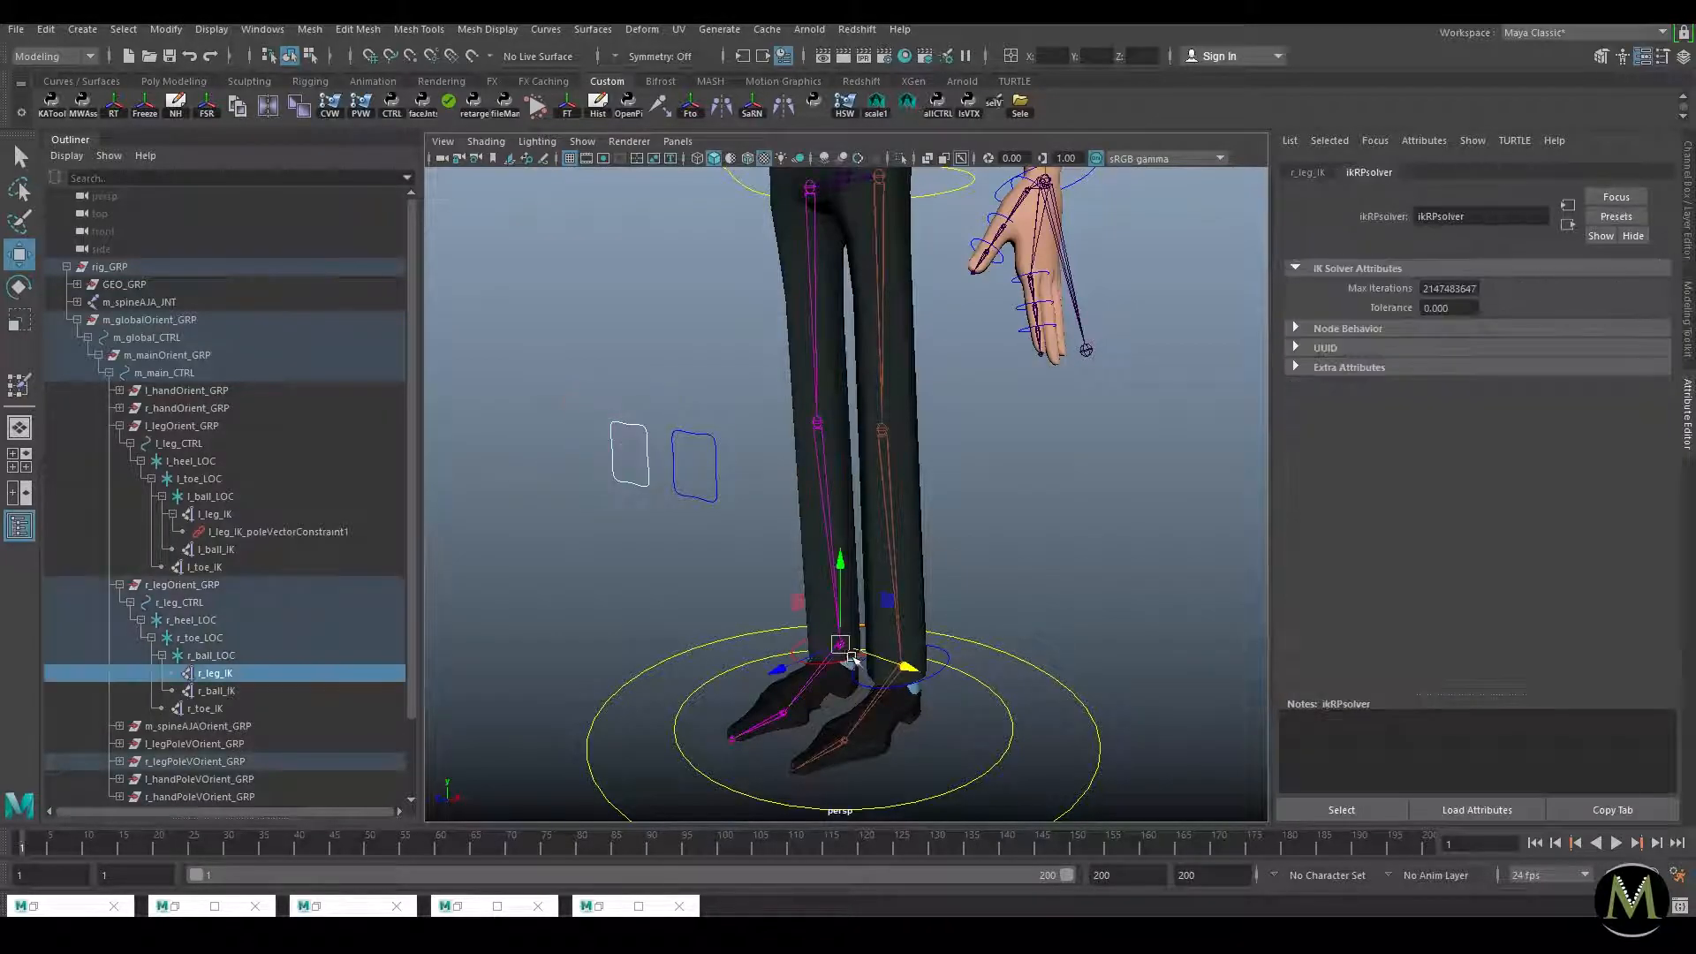
key(space)
click(908, 710)
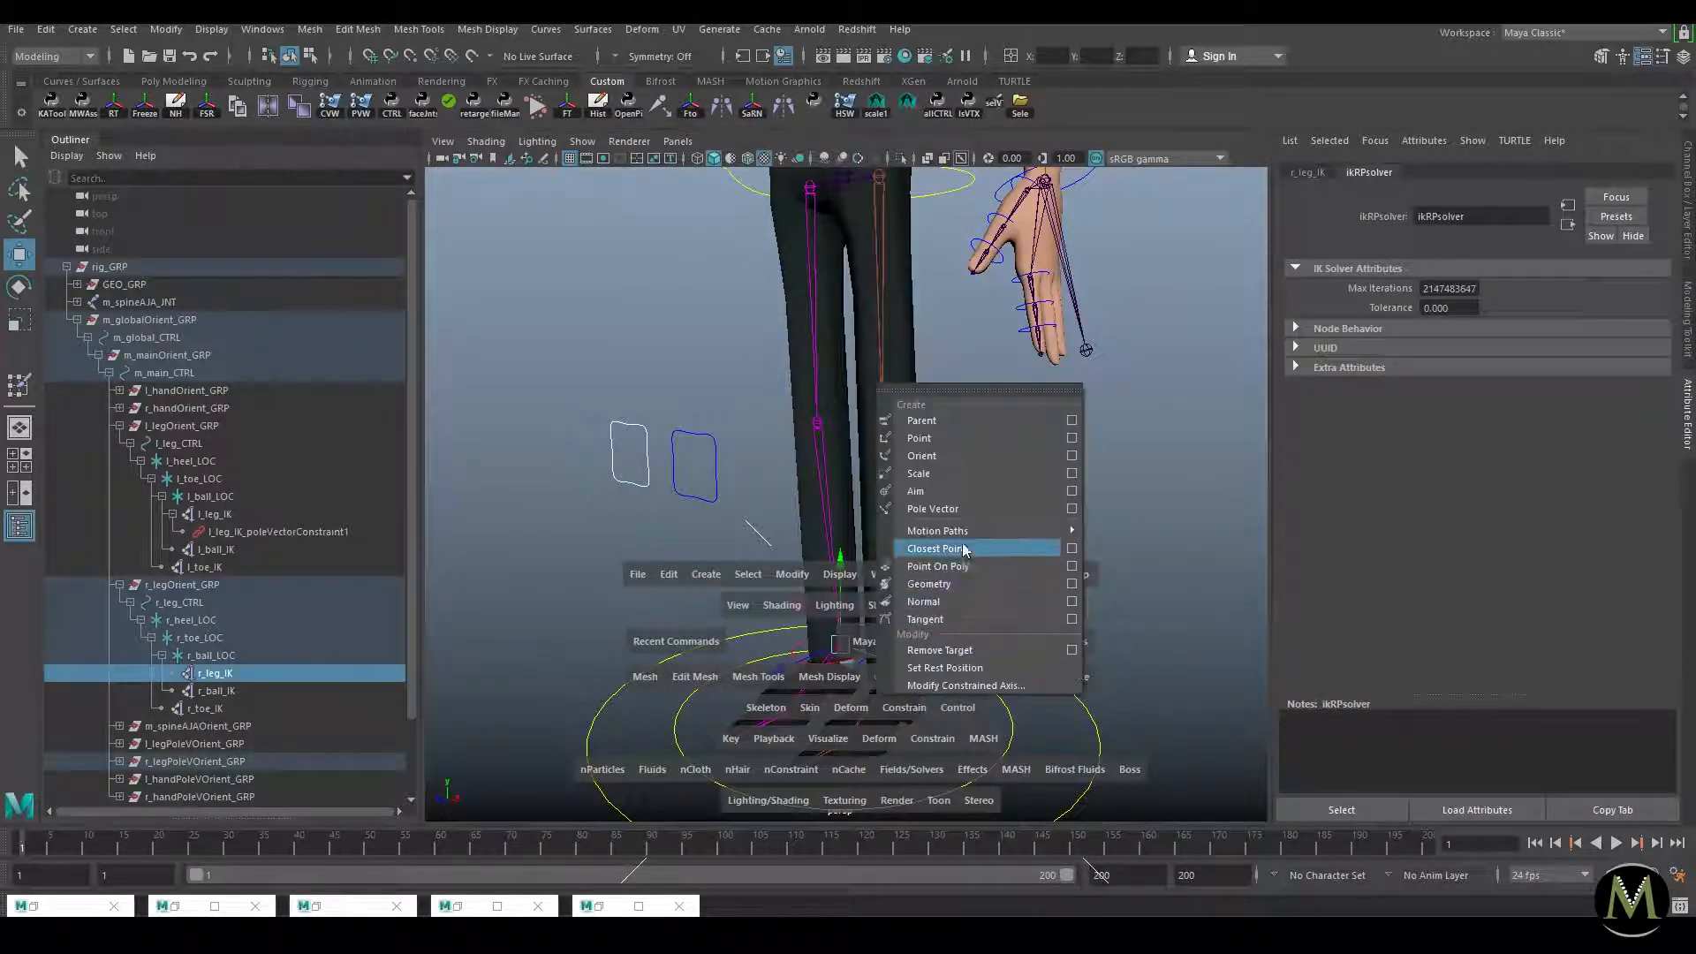
click(952, 509)
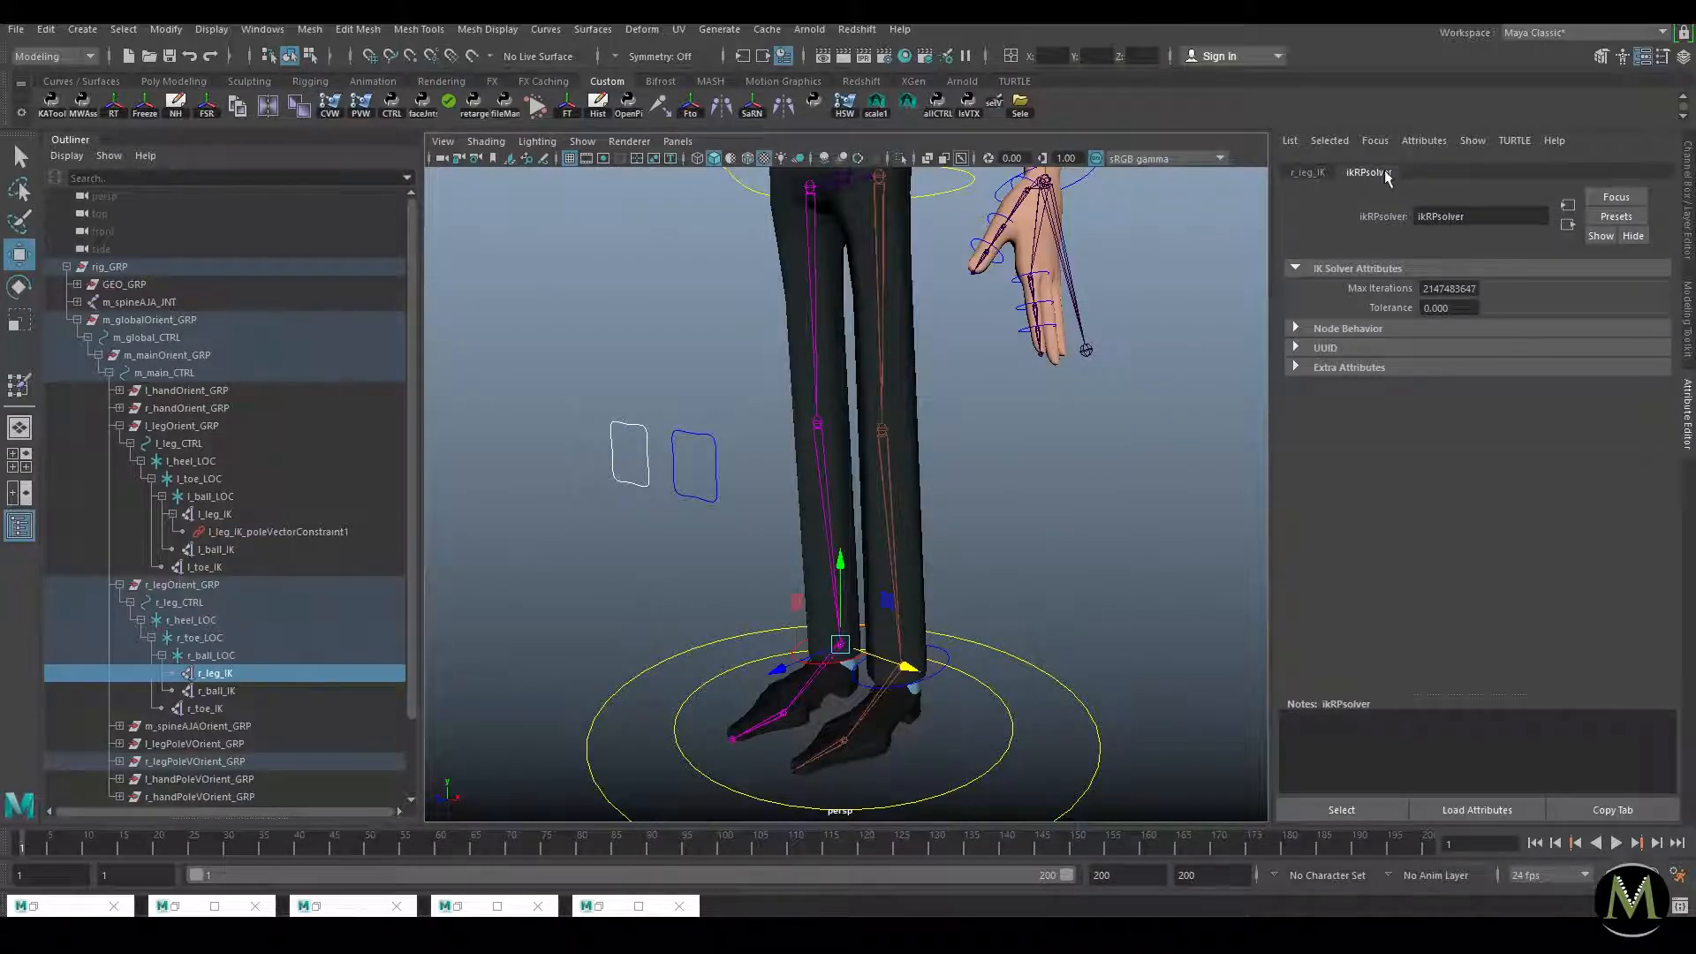
alt+drag(898, 583, 873, 599)
key(g)
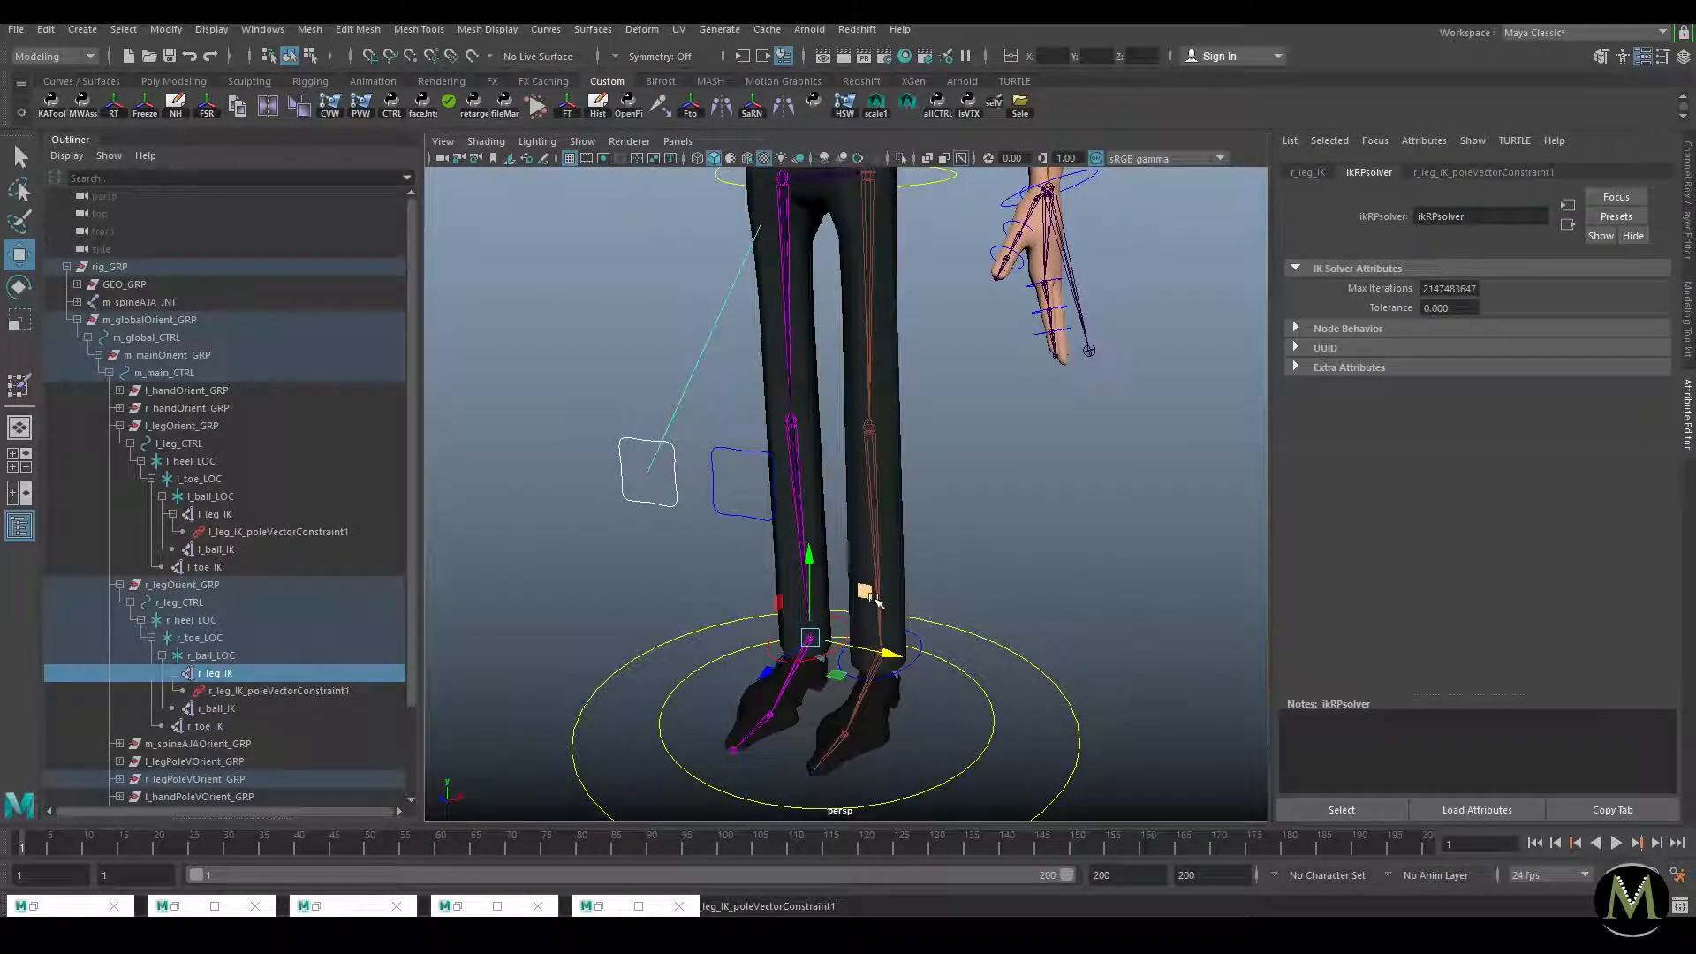
Step: Test-move the constrained right leg pole vector control sideways and undo the move
click(1033, 526)
click(672, 492)
drag(719, 482, 519, 455)
key(ctrl+z)
Step: Reset the left hand control's translate and rotate values to 0
click(1166, 528)
scroll(857, 578, down, 3)
click(907, 616)
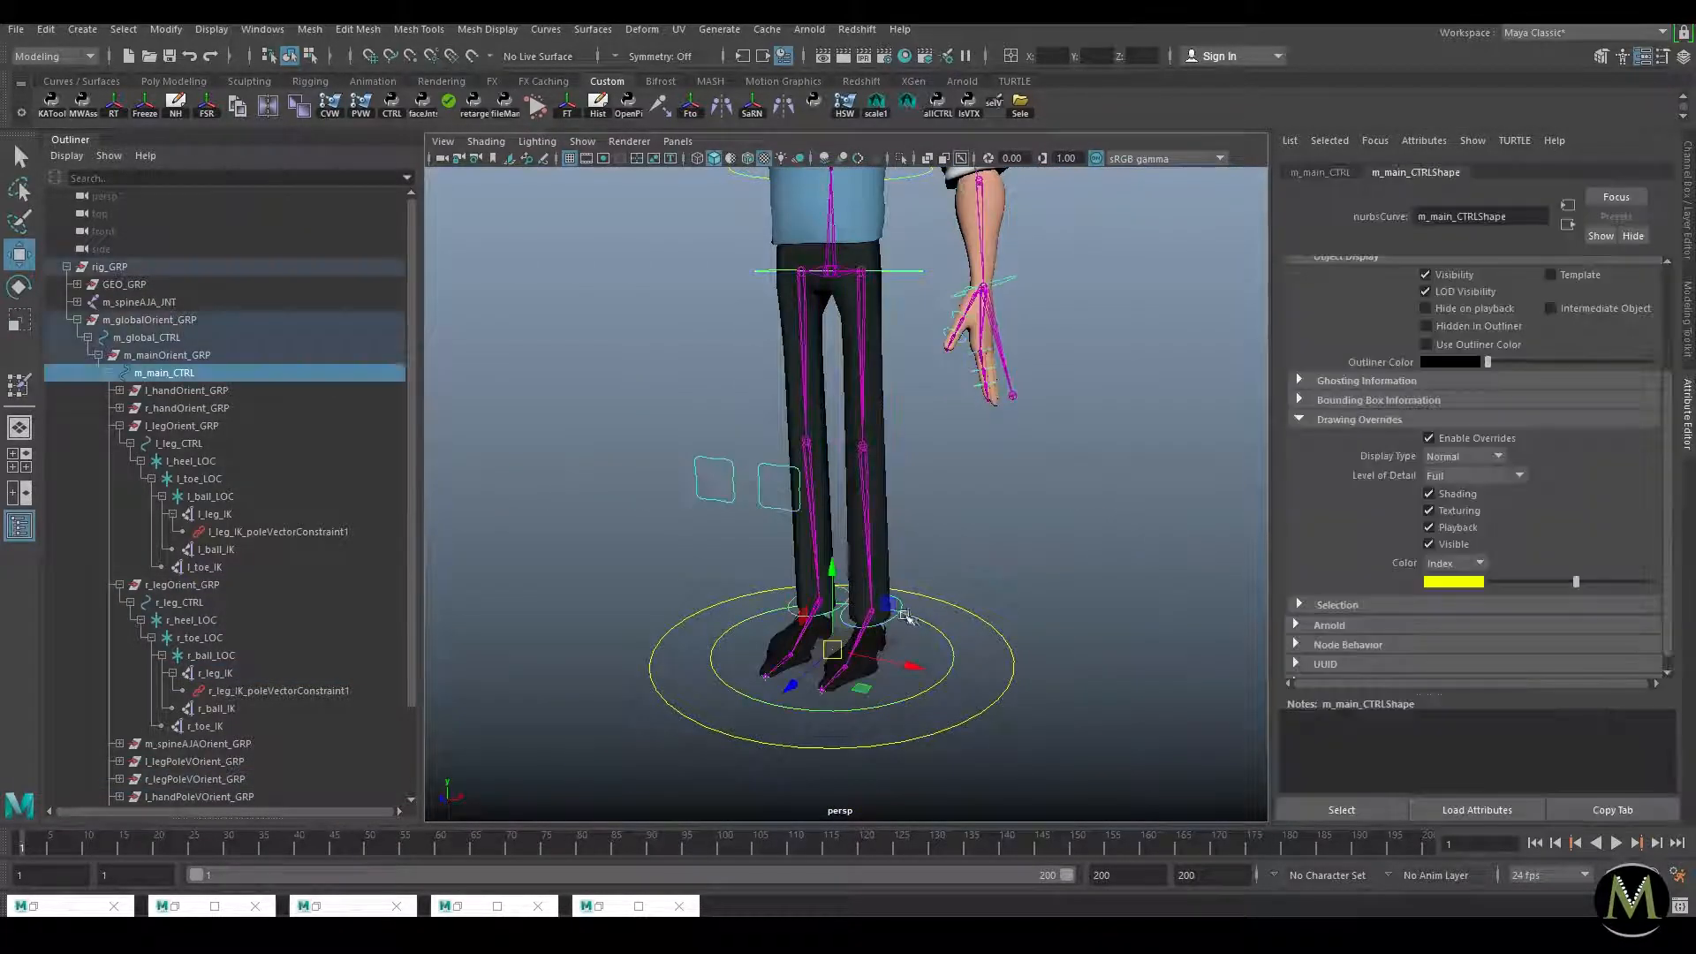
click(899, 618)
alt+right_drag(1051, 530, 961, 485)
click(967, 493)
alt+middle_drag(969, 495, 969, 594)
alt+right_drag(969, 595, 1060, 595)
click(972, 478)
key(ctrl+a)
drag(1635, 190, 1646, 262)
text(0)
key(Return)
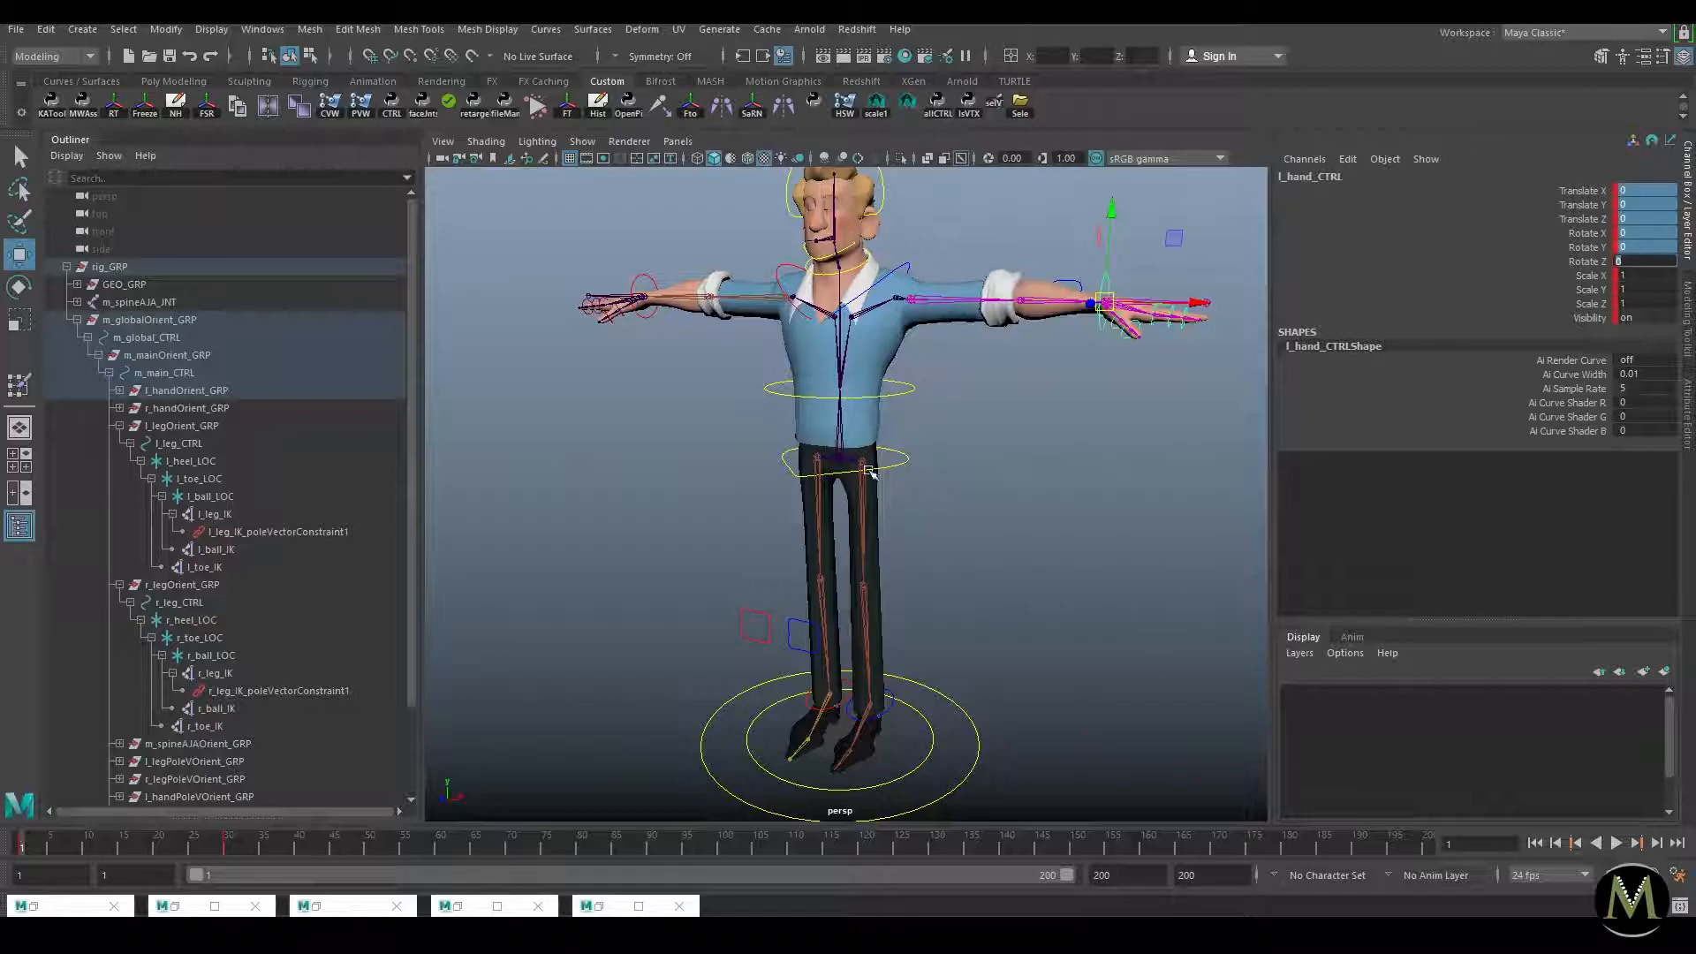
Step: Select all objects matching *_CTRL and lock and hide their scale and visibility channels
click(1084, 353)
click(1027, 56)
click(1051, 120)
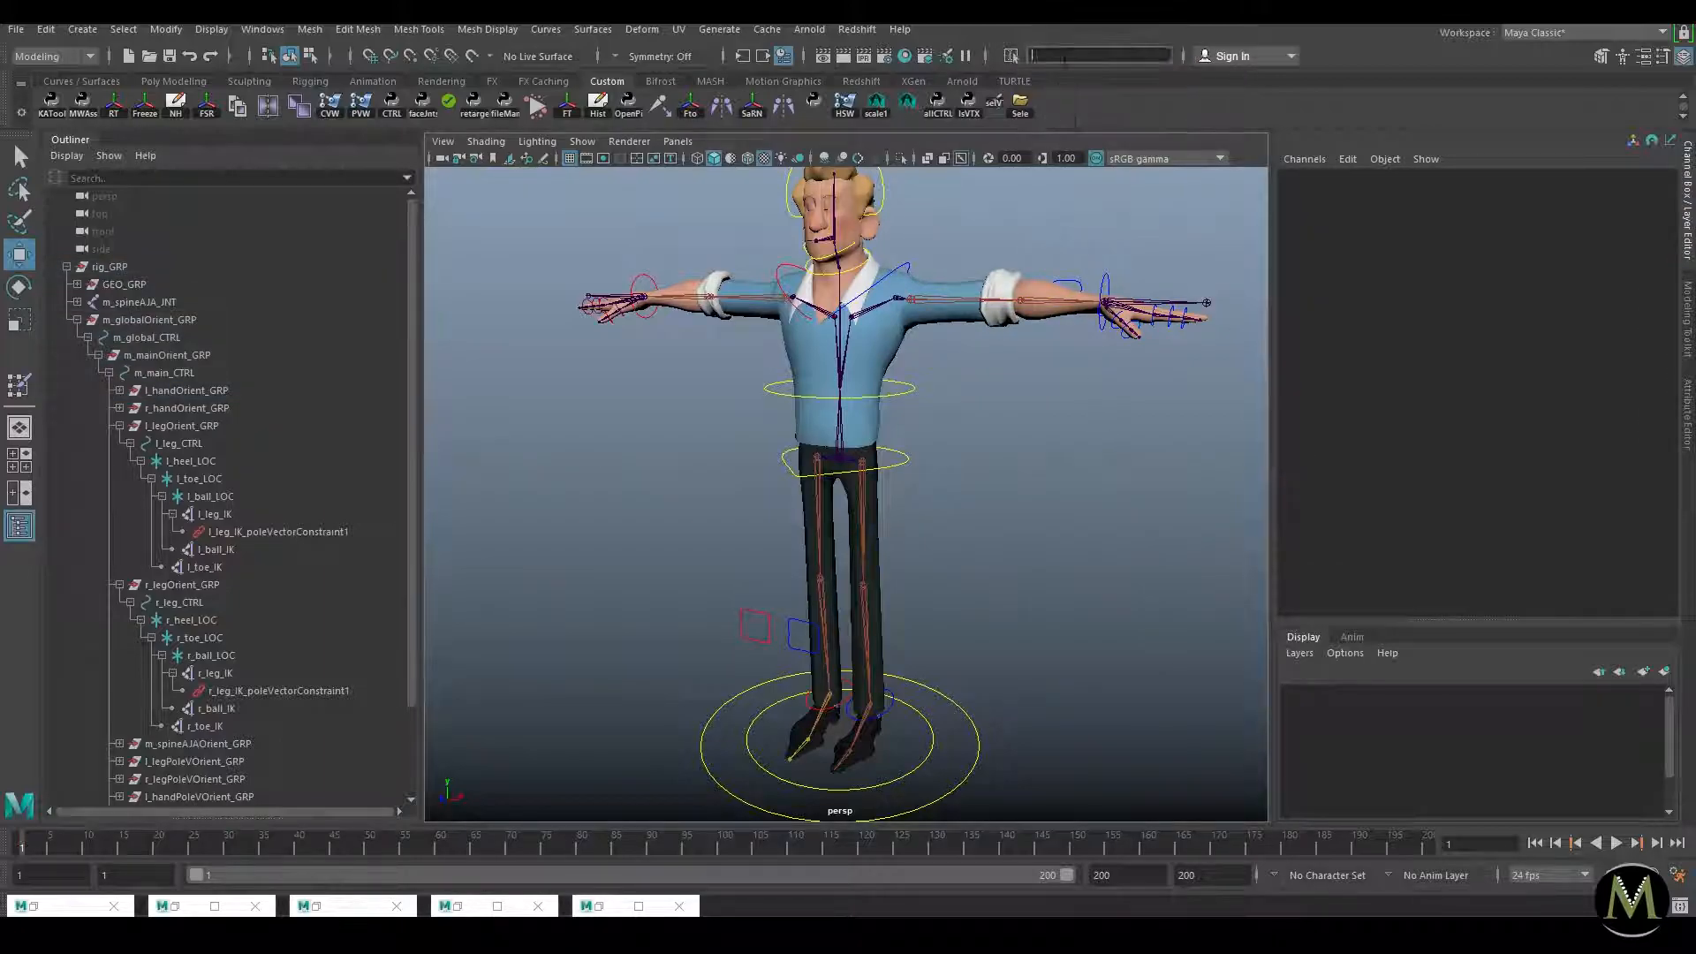
text(*_CTRL)
key(Return)
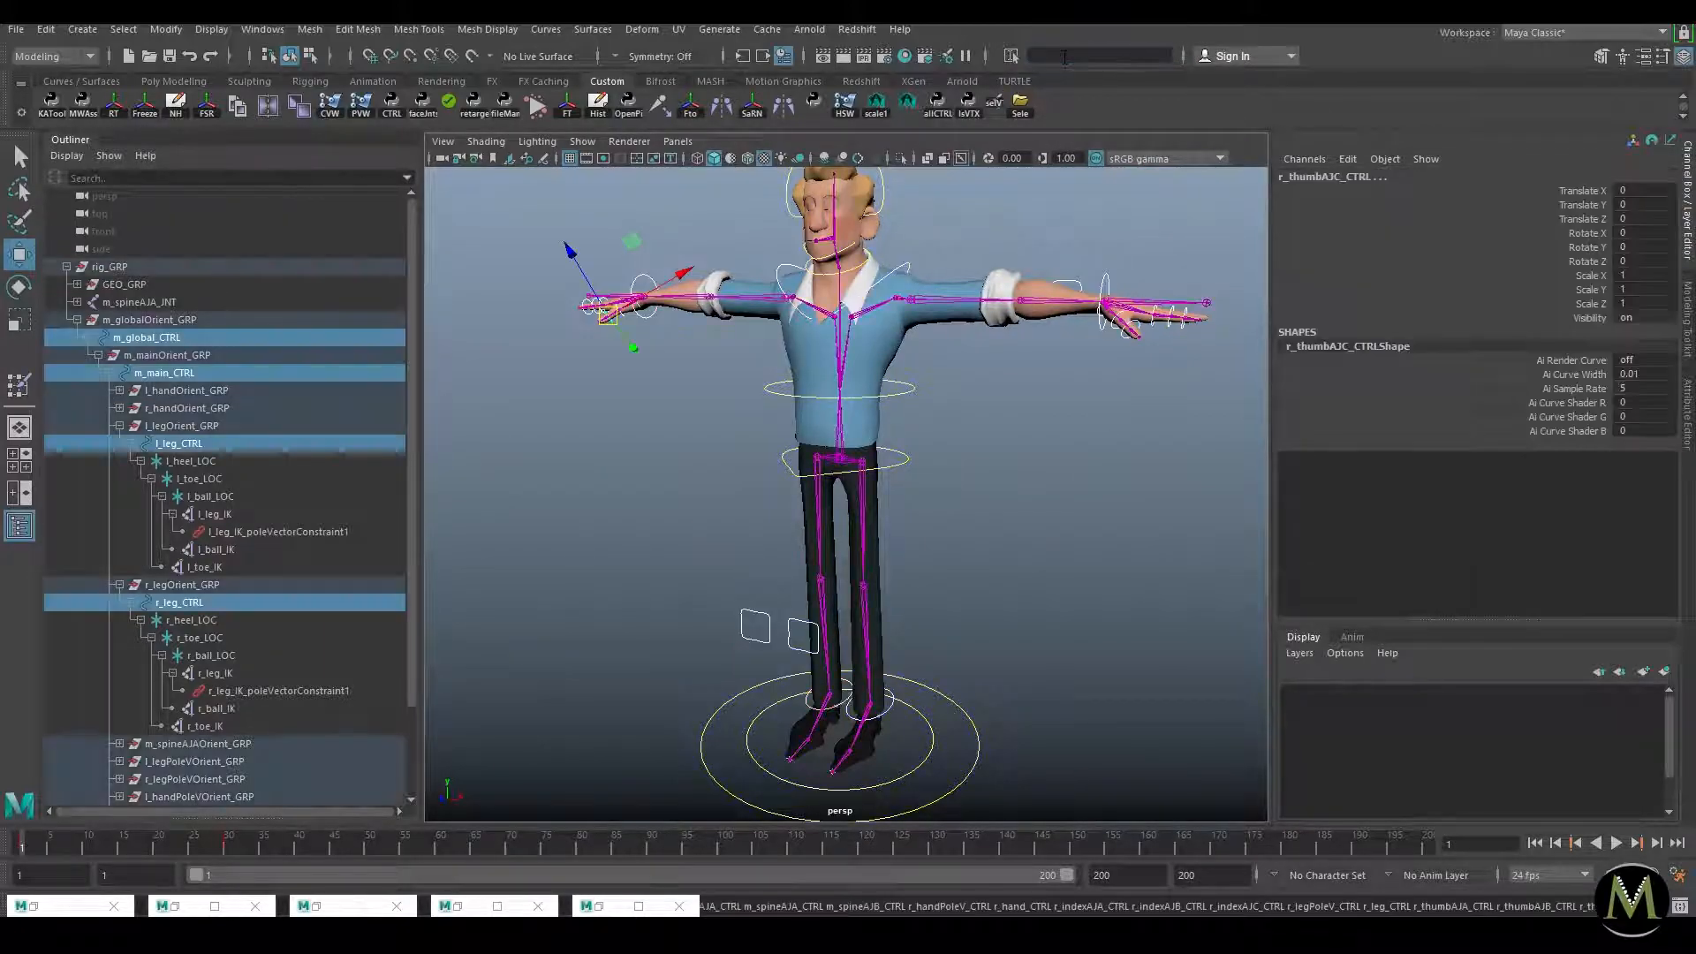
drag(1581, 275, 1581, 317)
right_click(1571, 318)
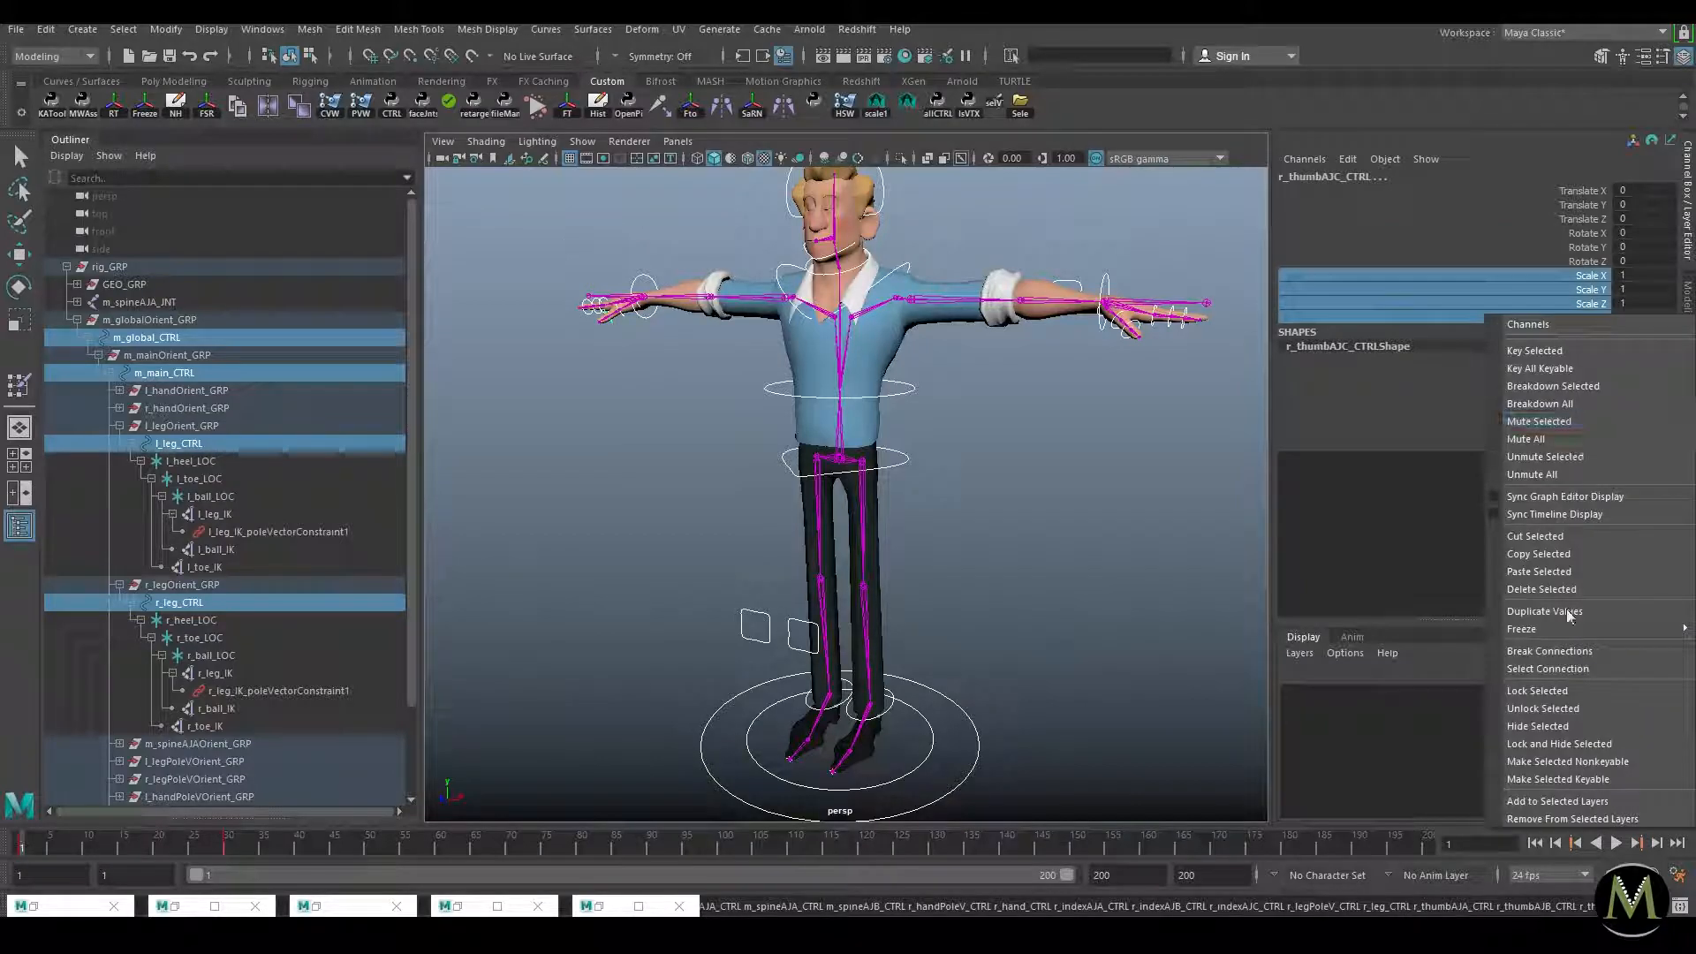
click(1590, 748)
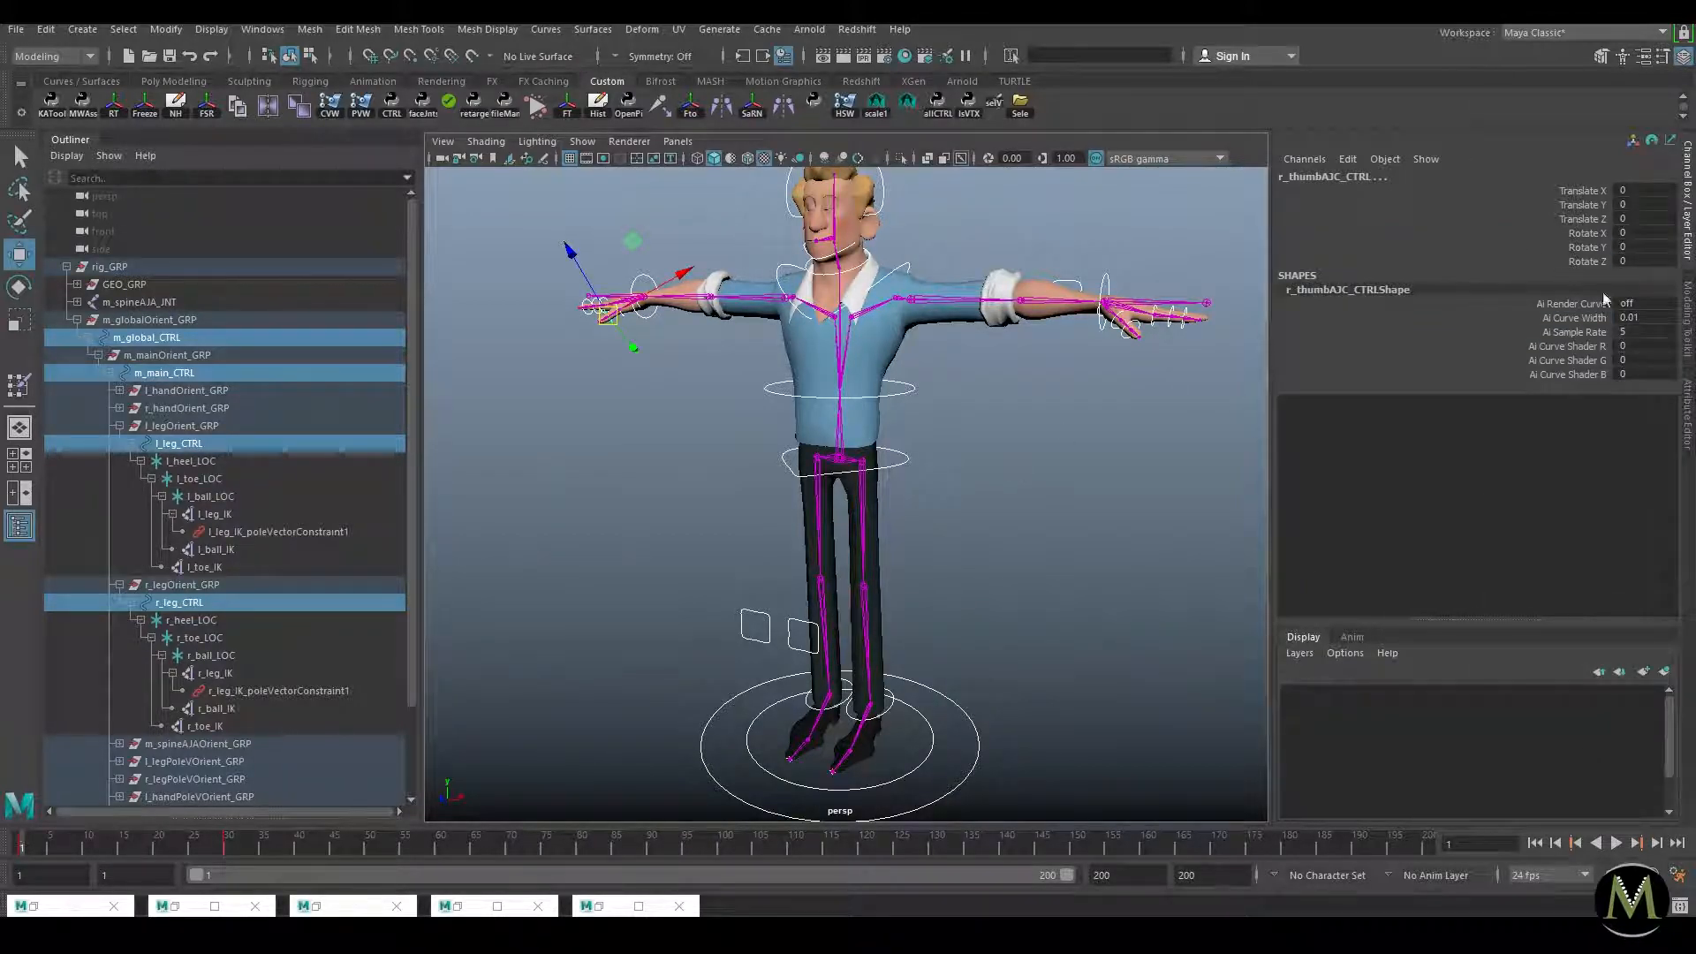
click(1098, 405)
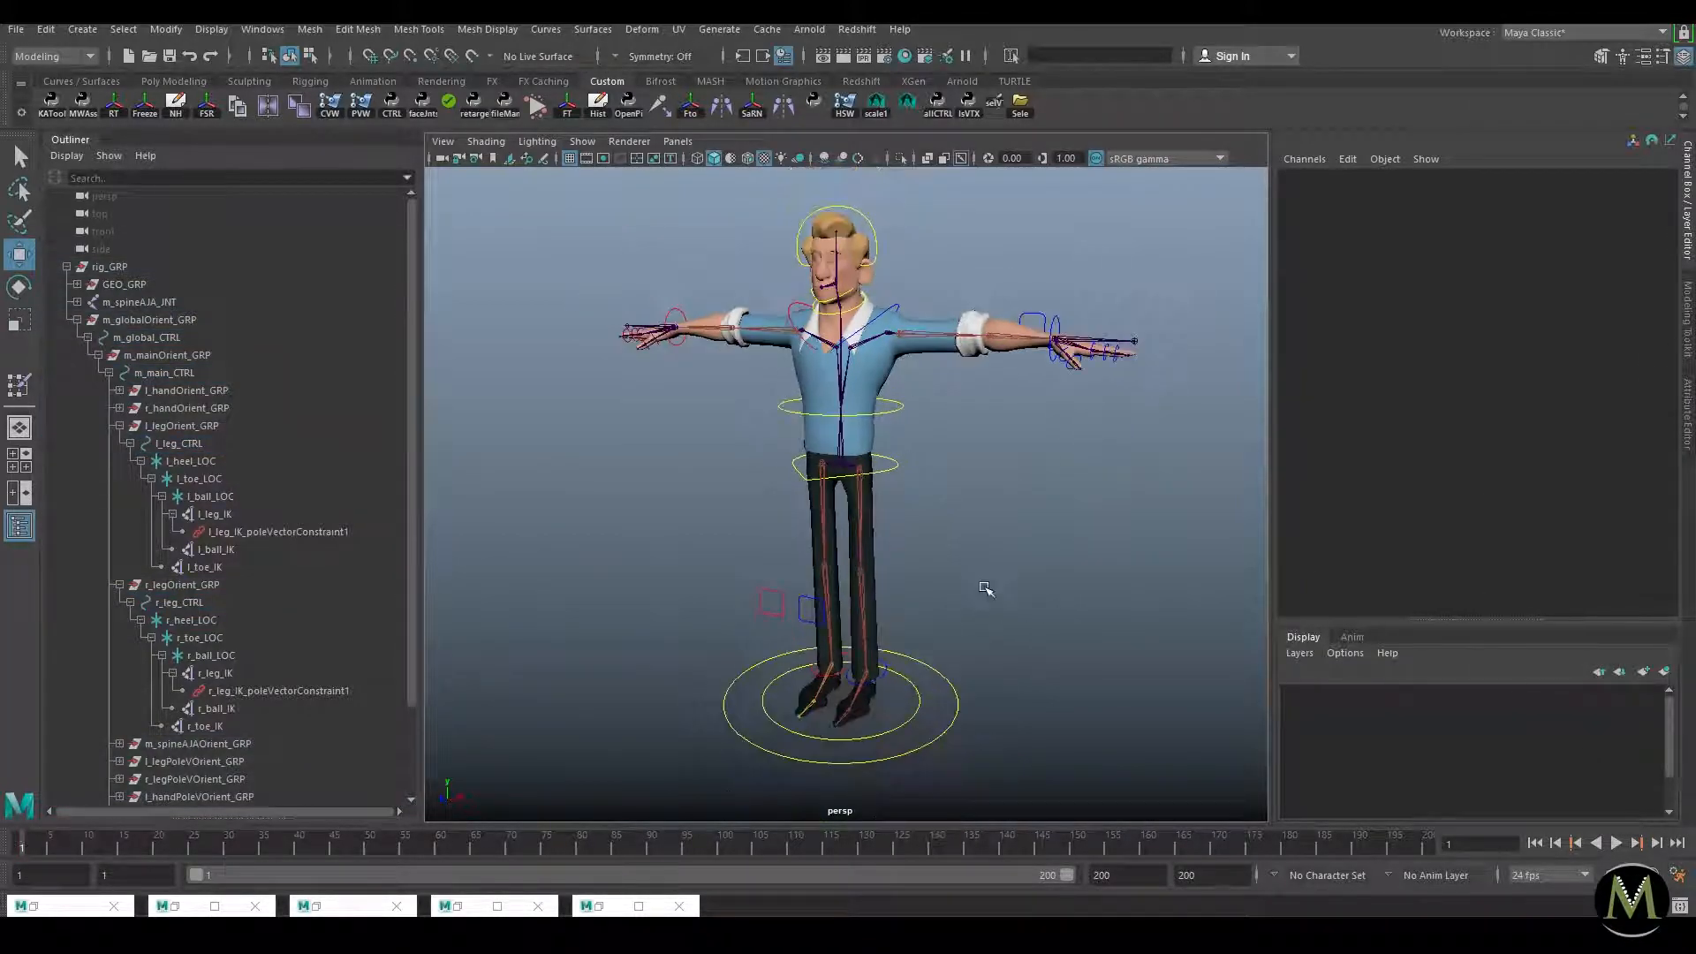
Step: Lock and hide the rotate channels of the leg and hand pole vector controls
alt+drag(985, 586, 869, 505)
drag(725, 484, 786, 567)
alt+middle_drag(993, 336, 887, 402)
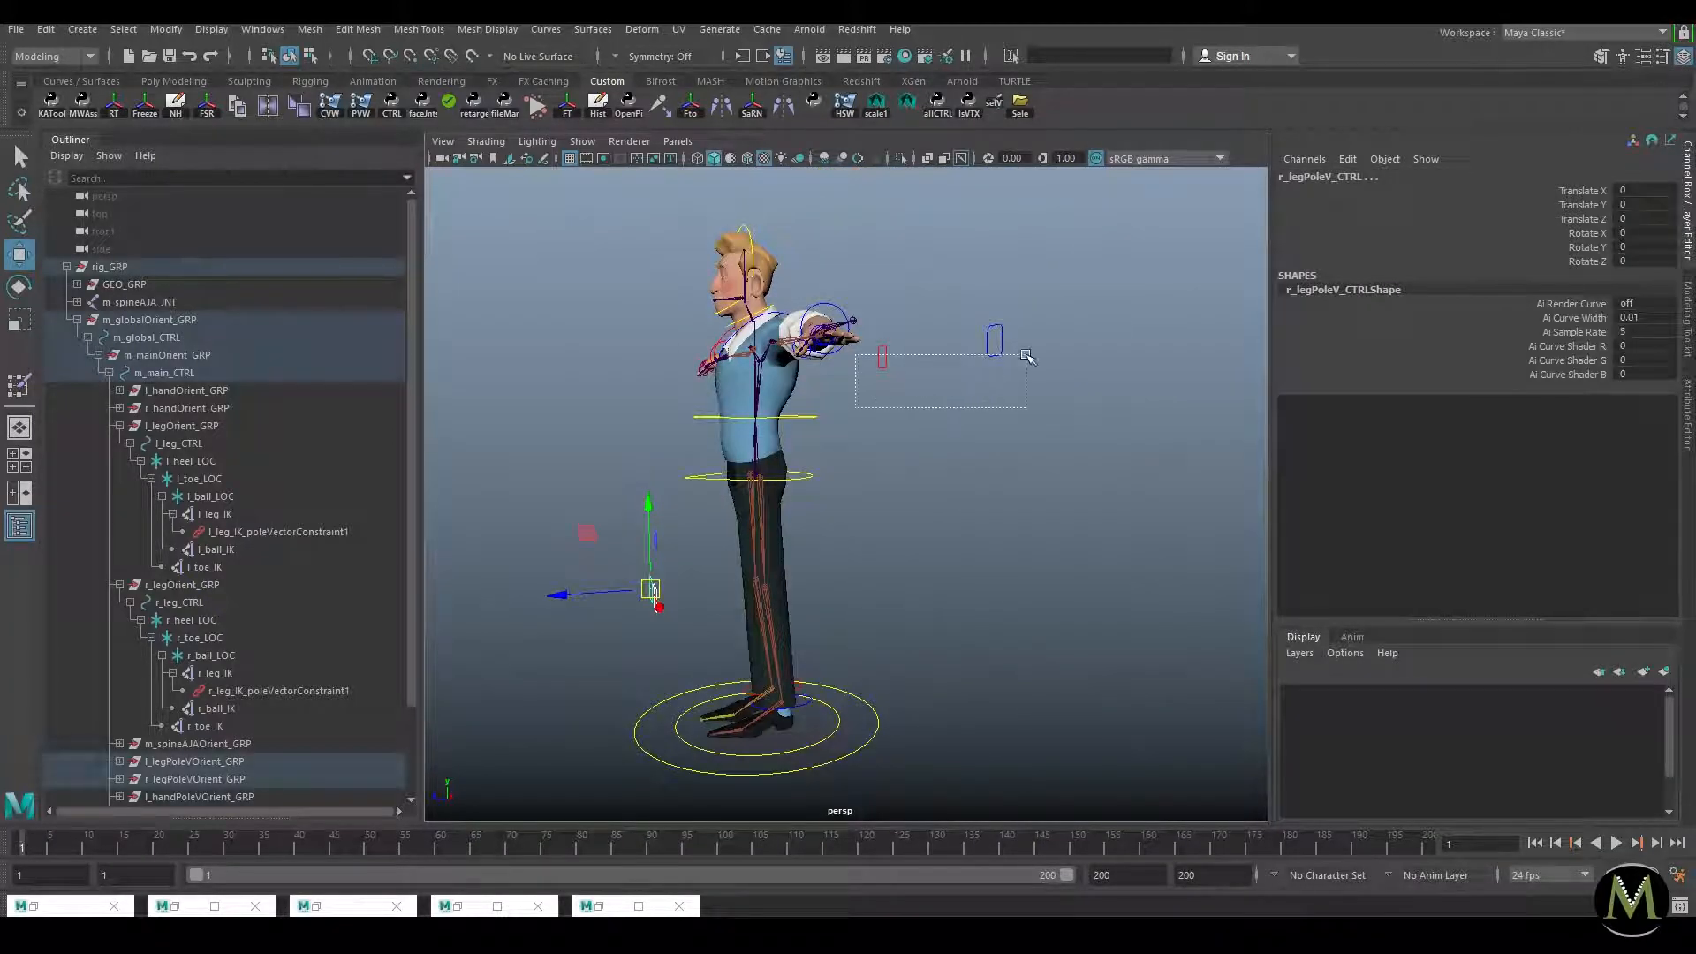
drag(1026, 356, 1029, 352)
drag(1557, 232, 1556, 260)
right_click(1556, 261)
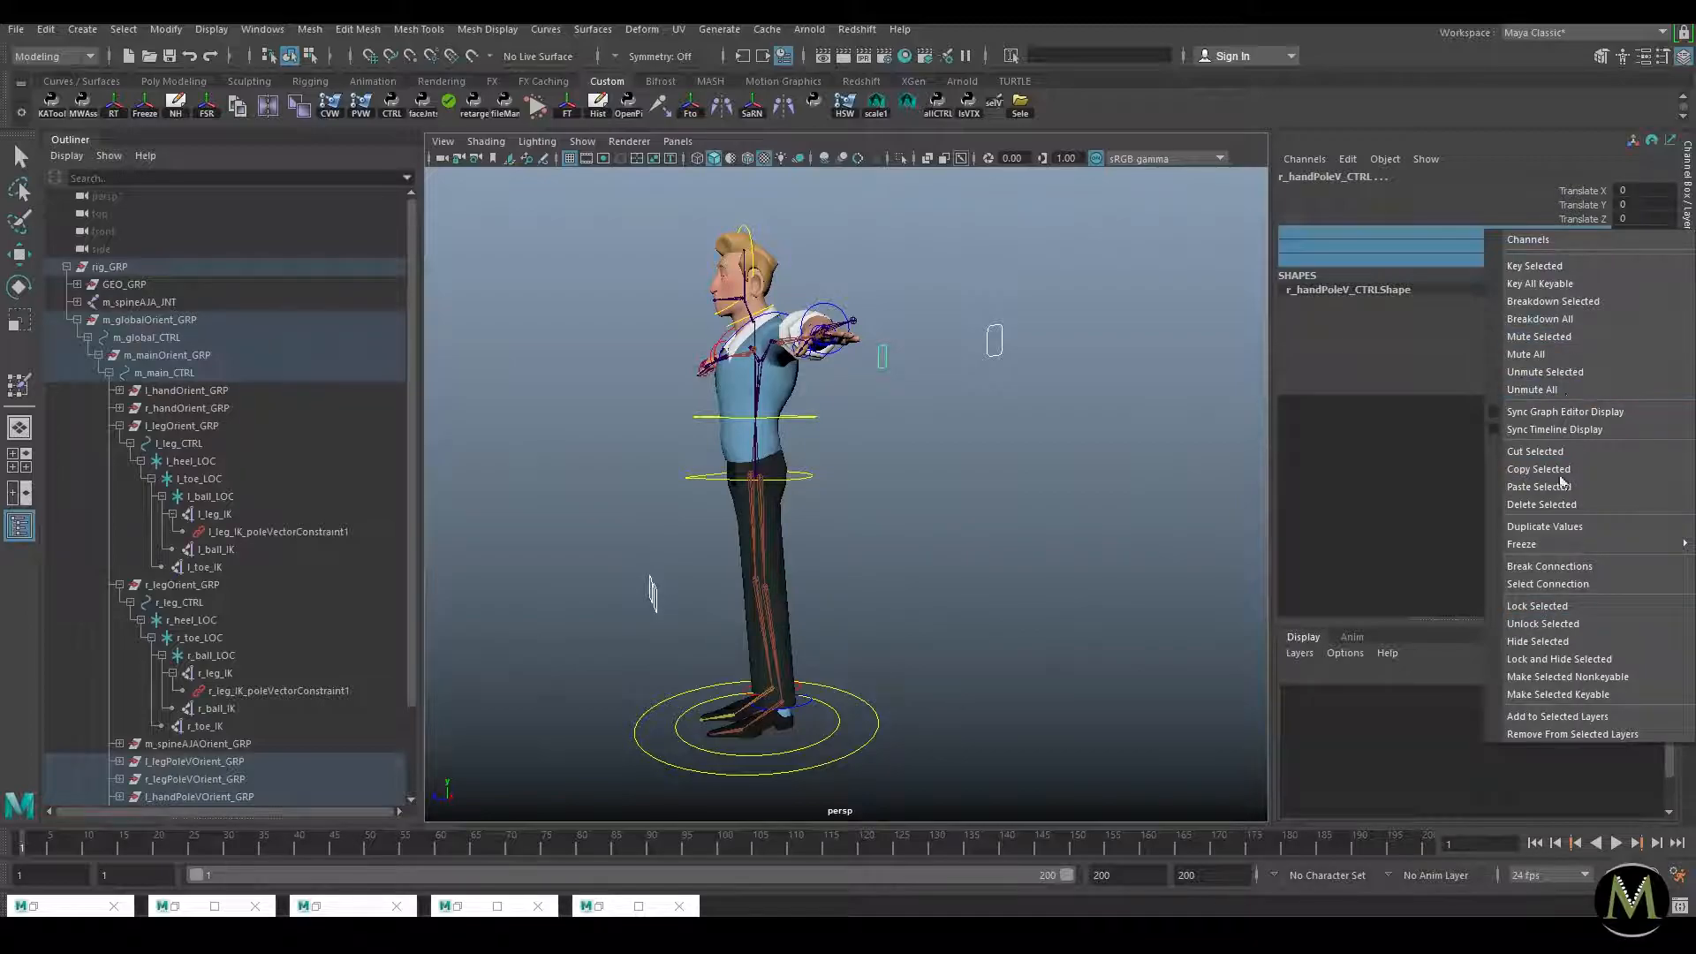
click(1537, 659)
click(1037, 439)
Step: Check the head control's channels and collapse the scene hierarchy down to rig_GRP
alt+drag(990, 441, 1175, 450)
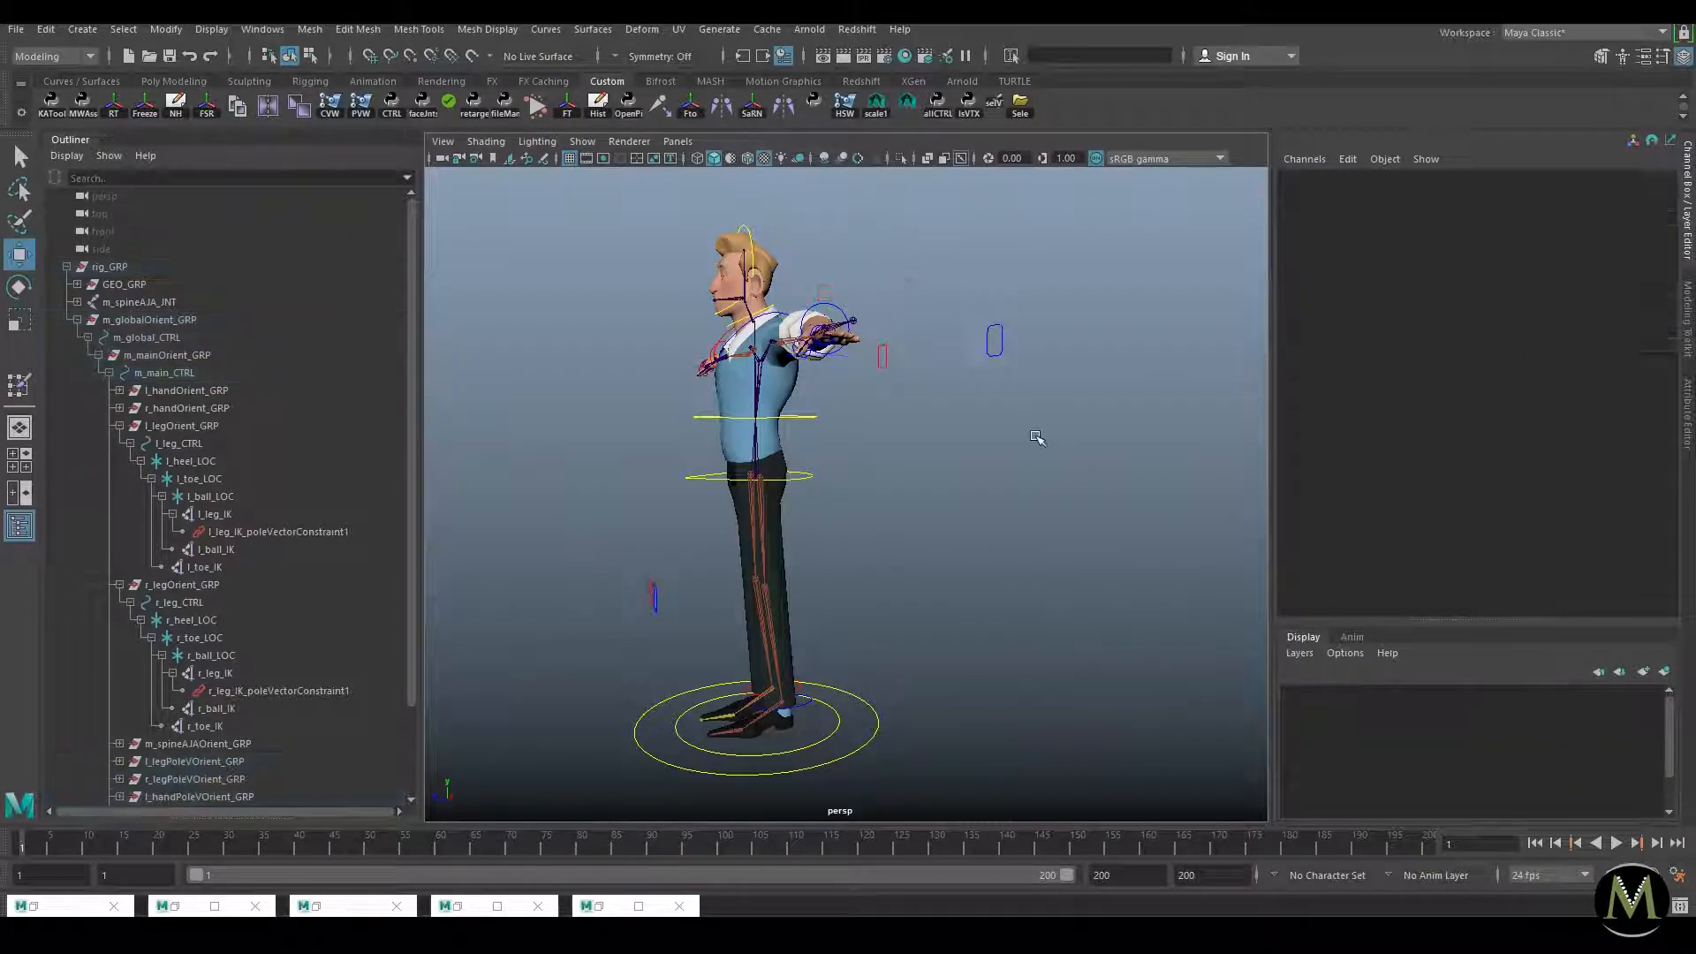
alt+right_drag(928, 477, 995, 492)
alt+middle_drag(996, 492, 1029, 641)
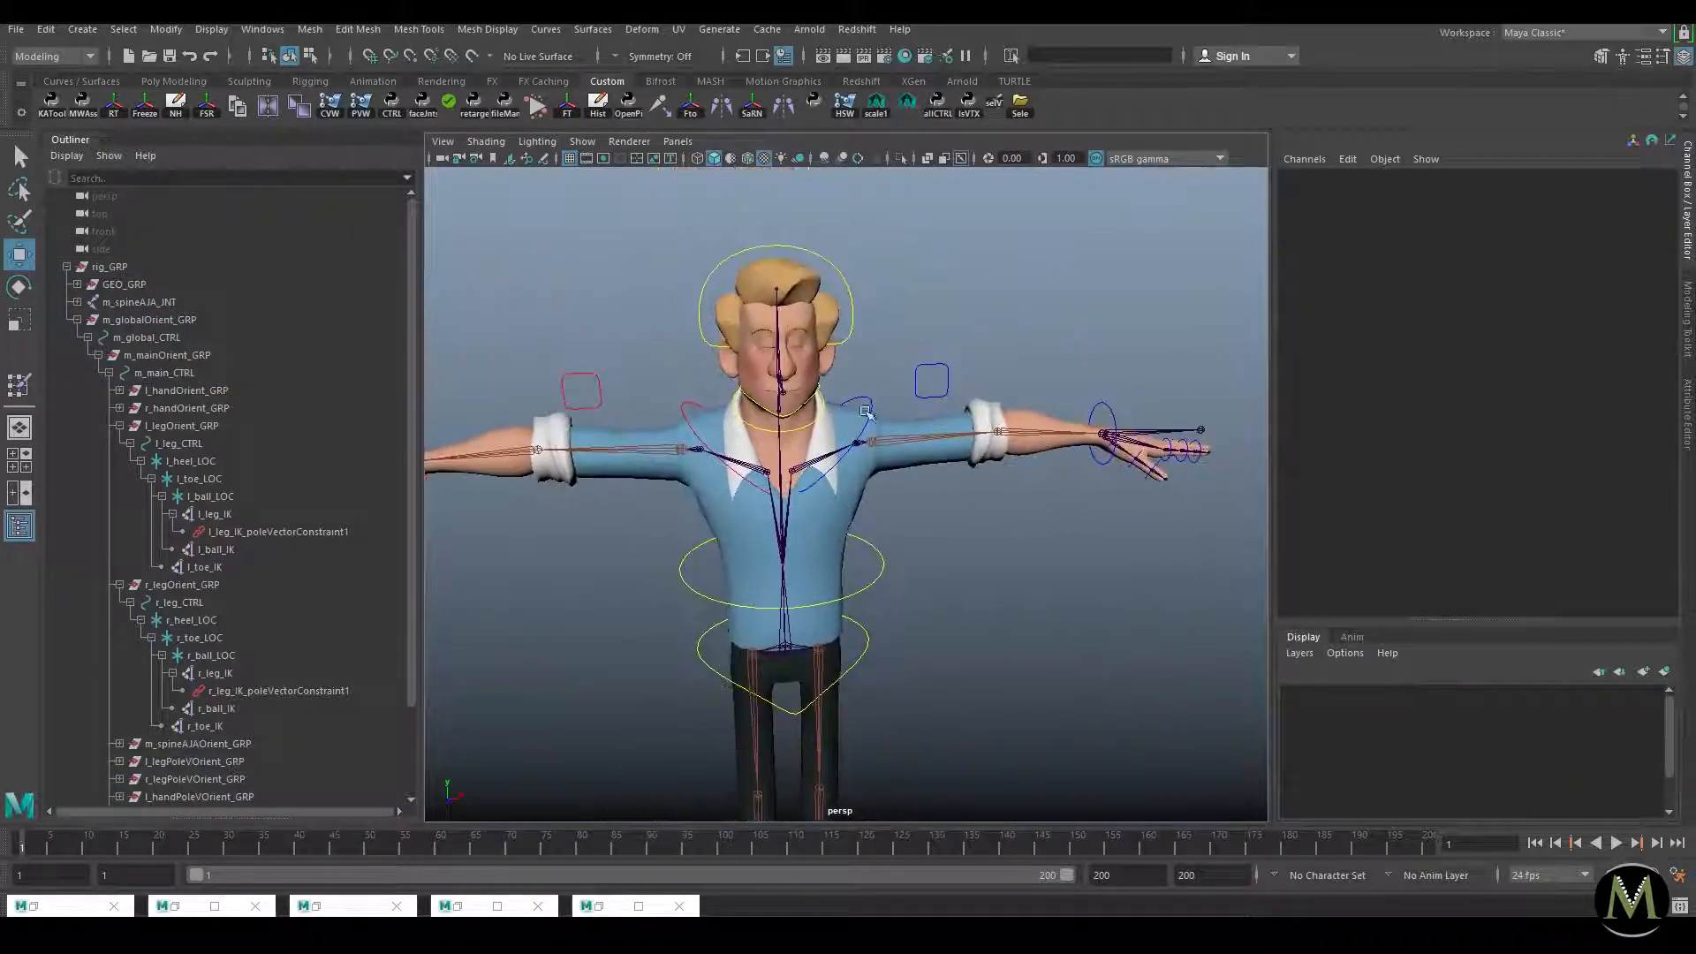
click(849, 302)
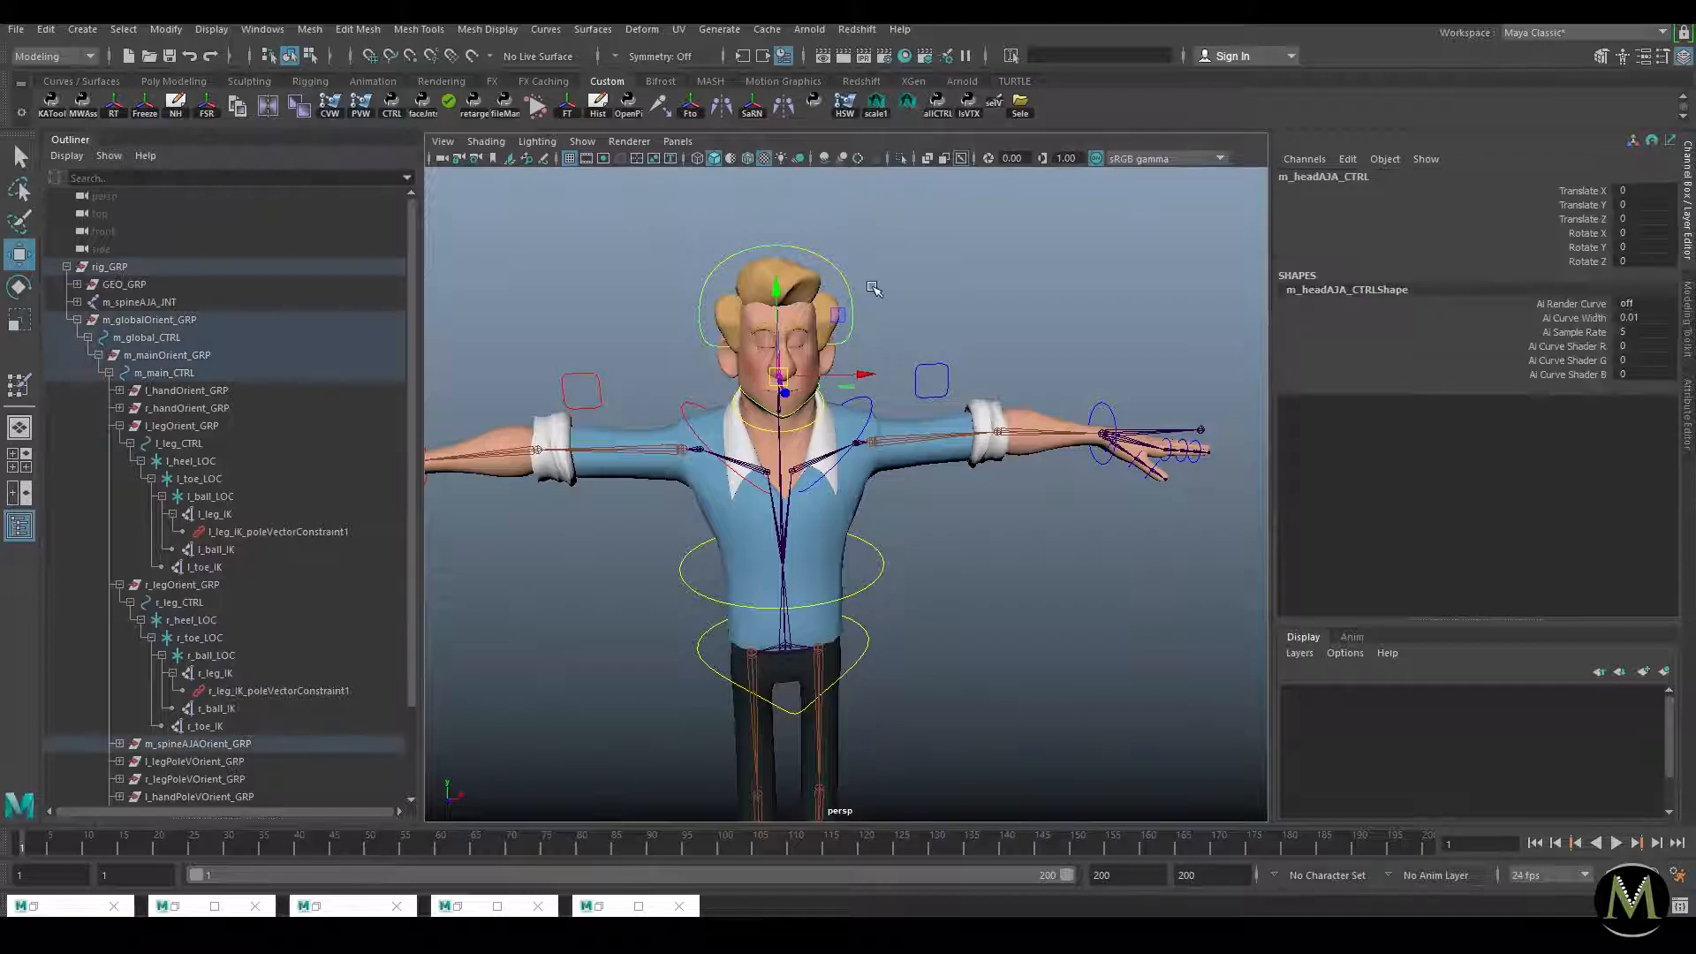
click(1004, 276)
click(77, 319)
click(67, 266)
click(109, 266)
click(891, 507)
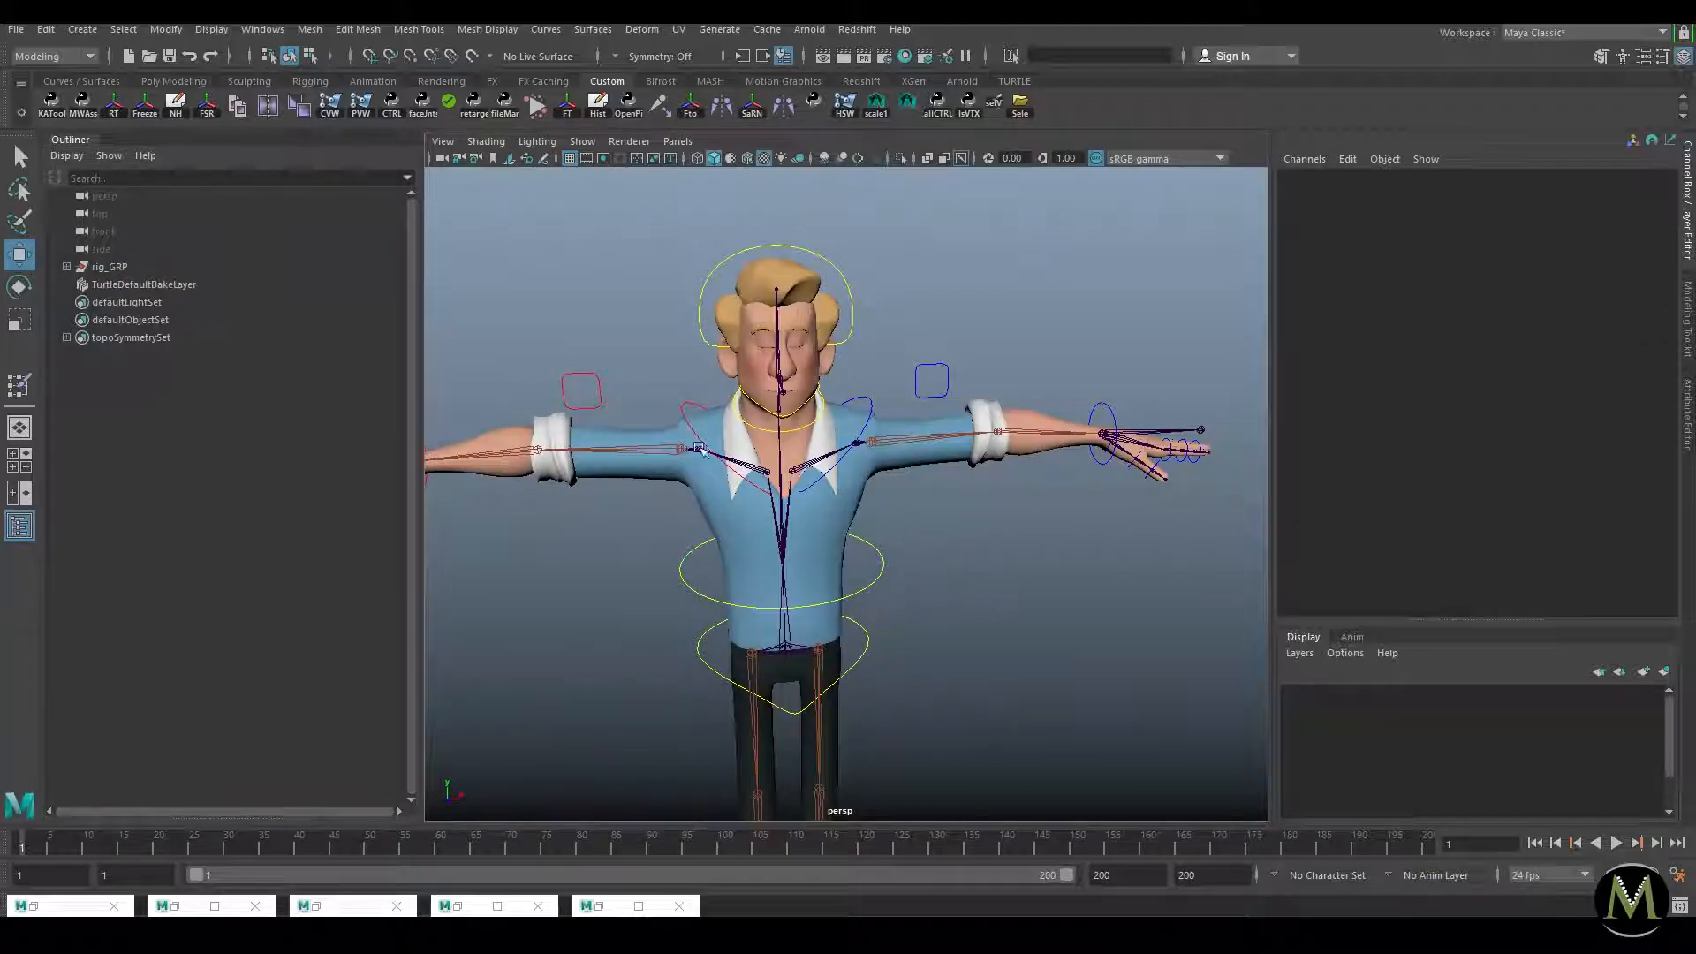
Step: Select head_GEO, switch off its smooth preview, and open the Shape Editor beside the character's head
alt+drag(1036, 544, 973, 538)
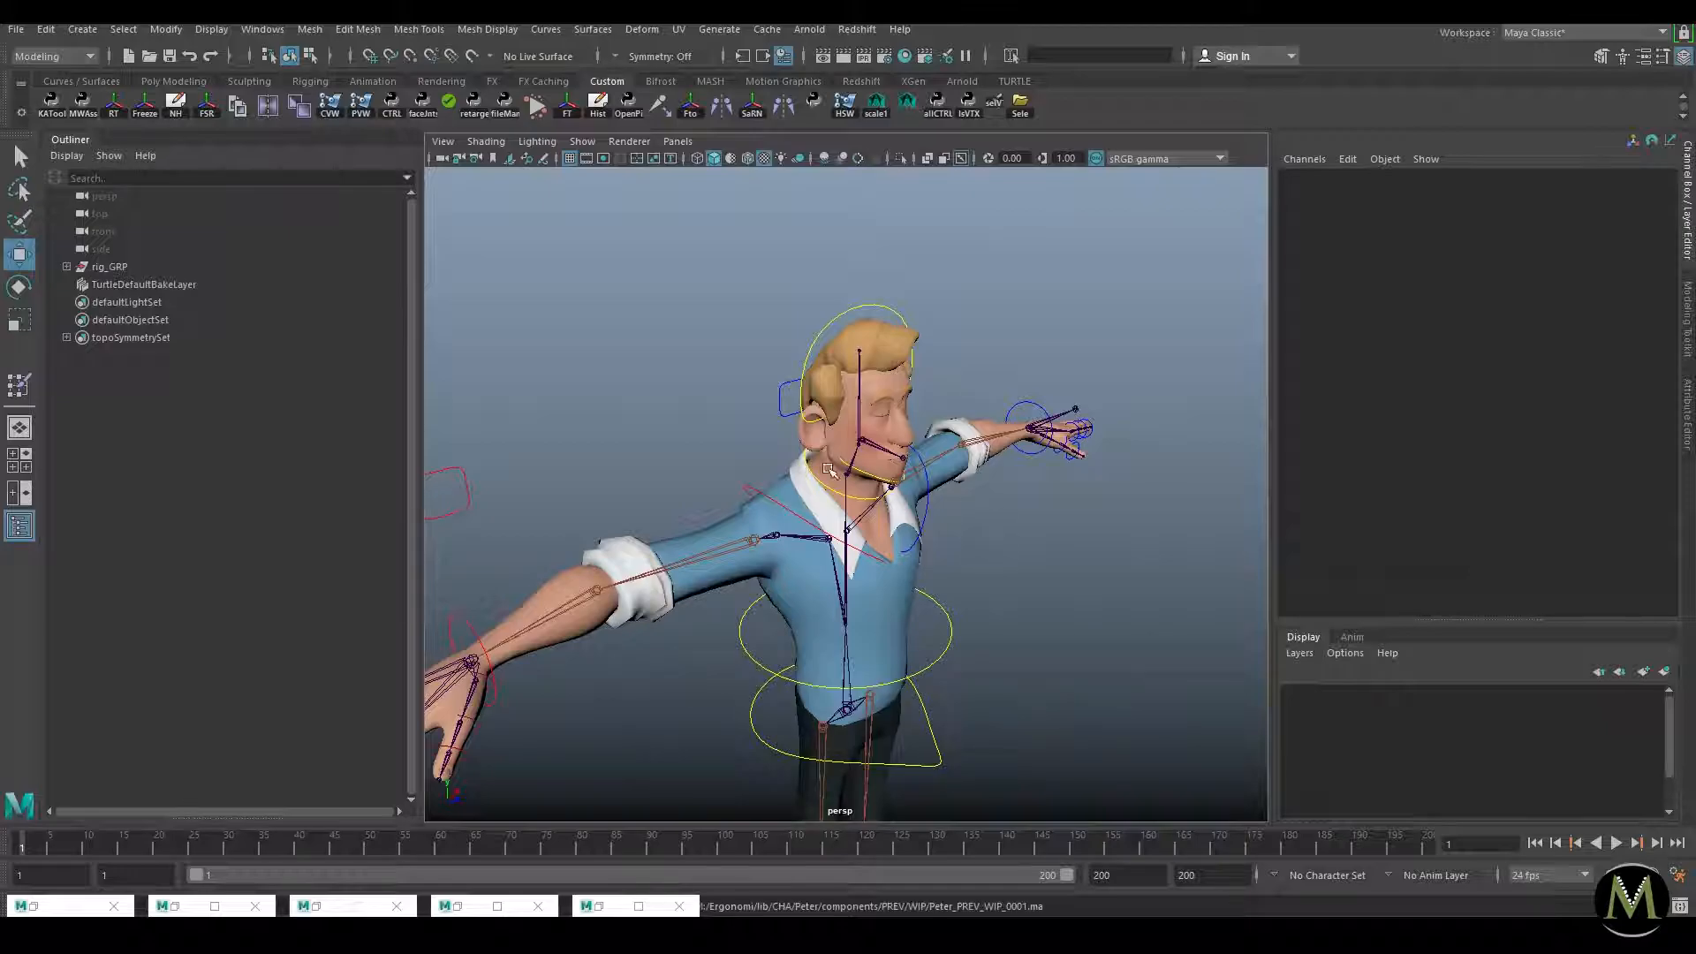
alt+drag(999, 388, 886, 359)
alt+middle_drag(886, 360, 915, 442)
alt+right_drag(915, 442, 955, 522)
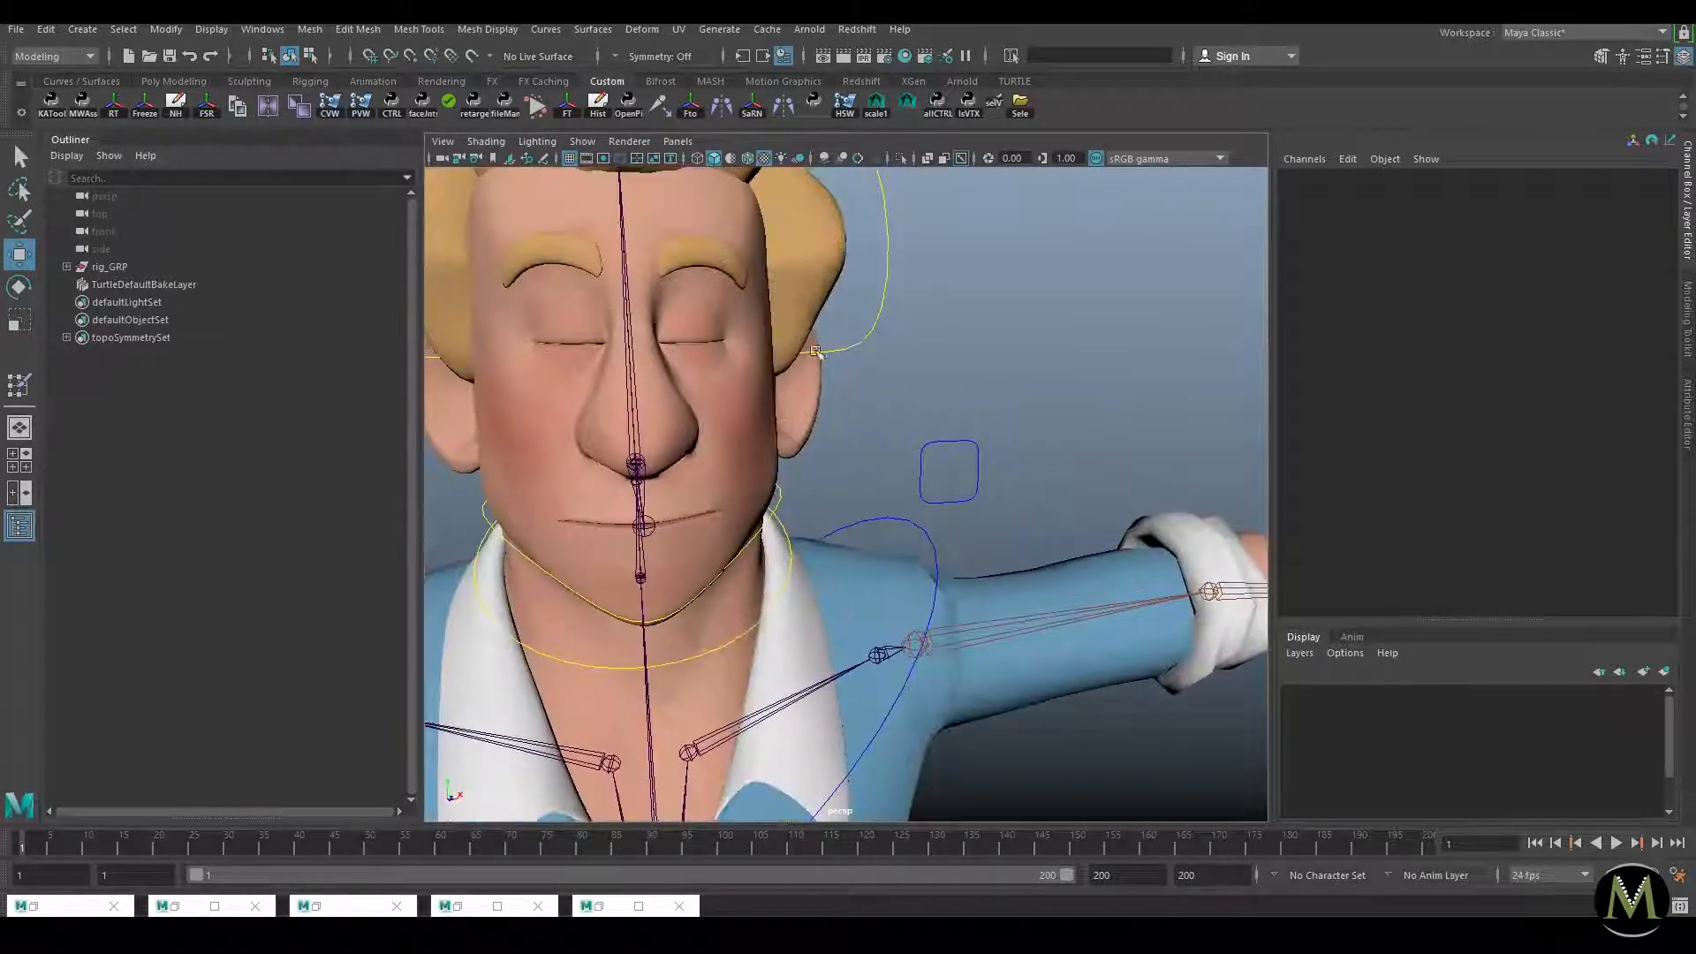
click(662, 349)
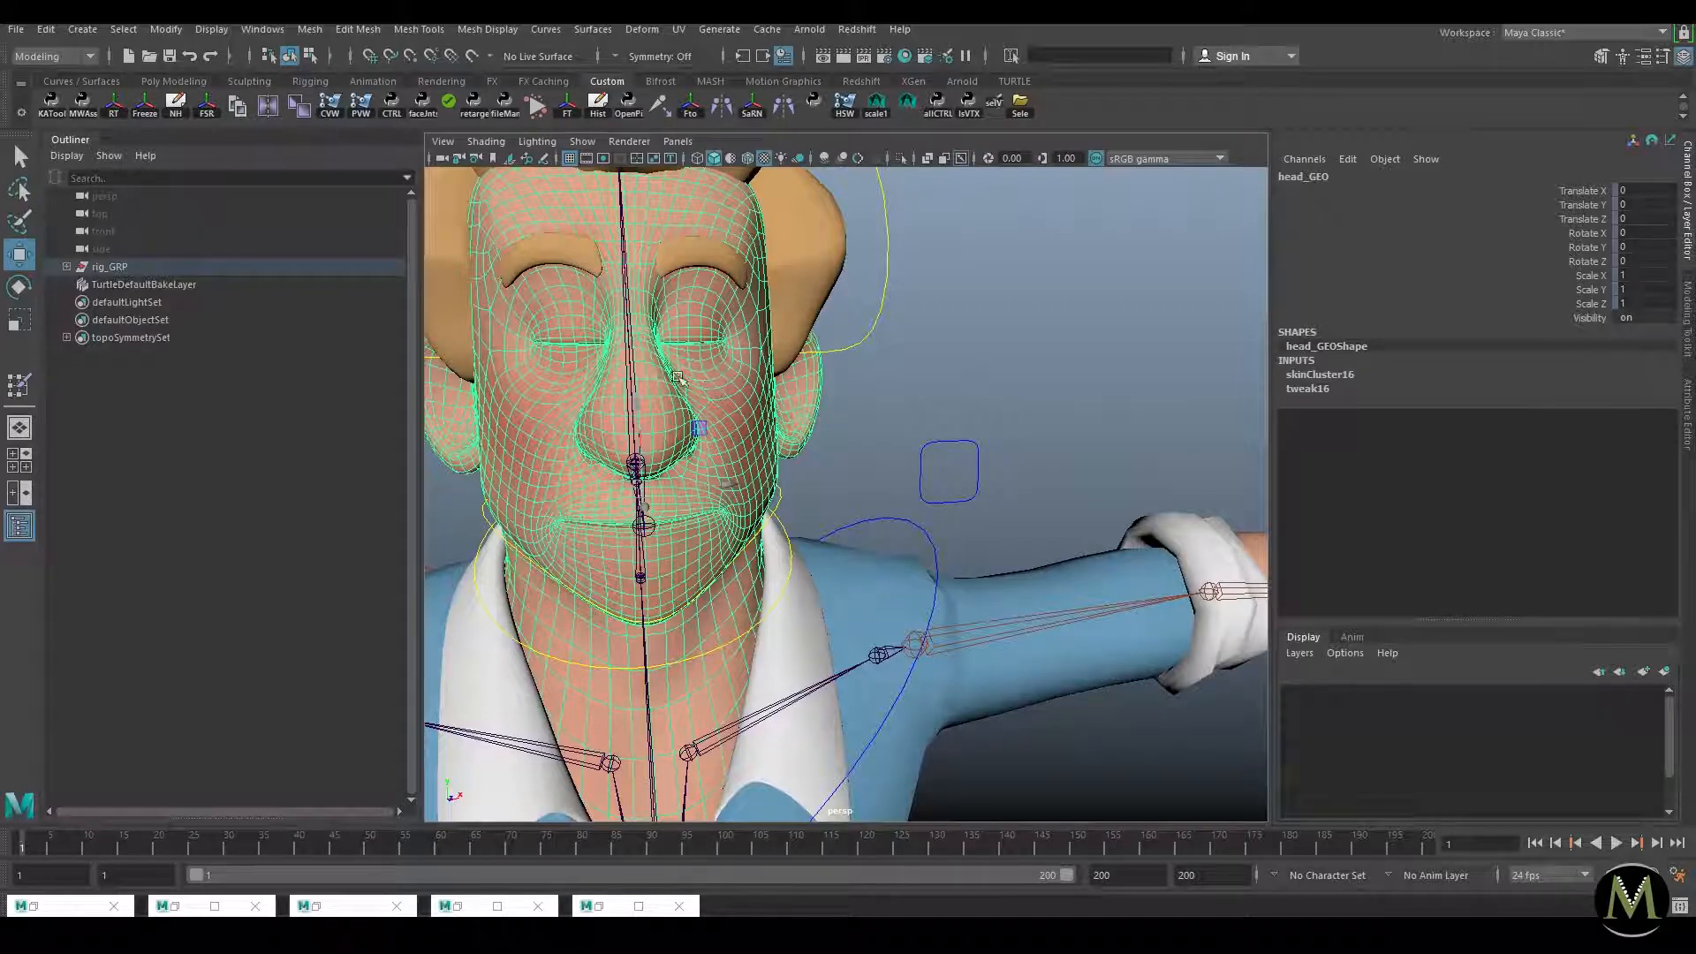
key(1)
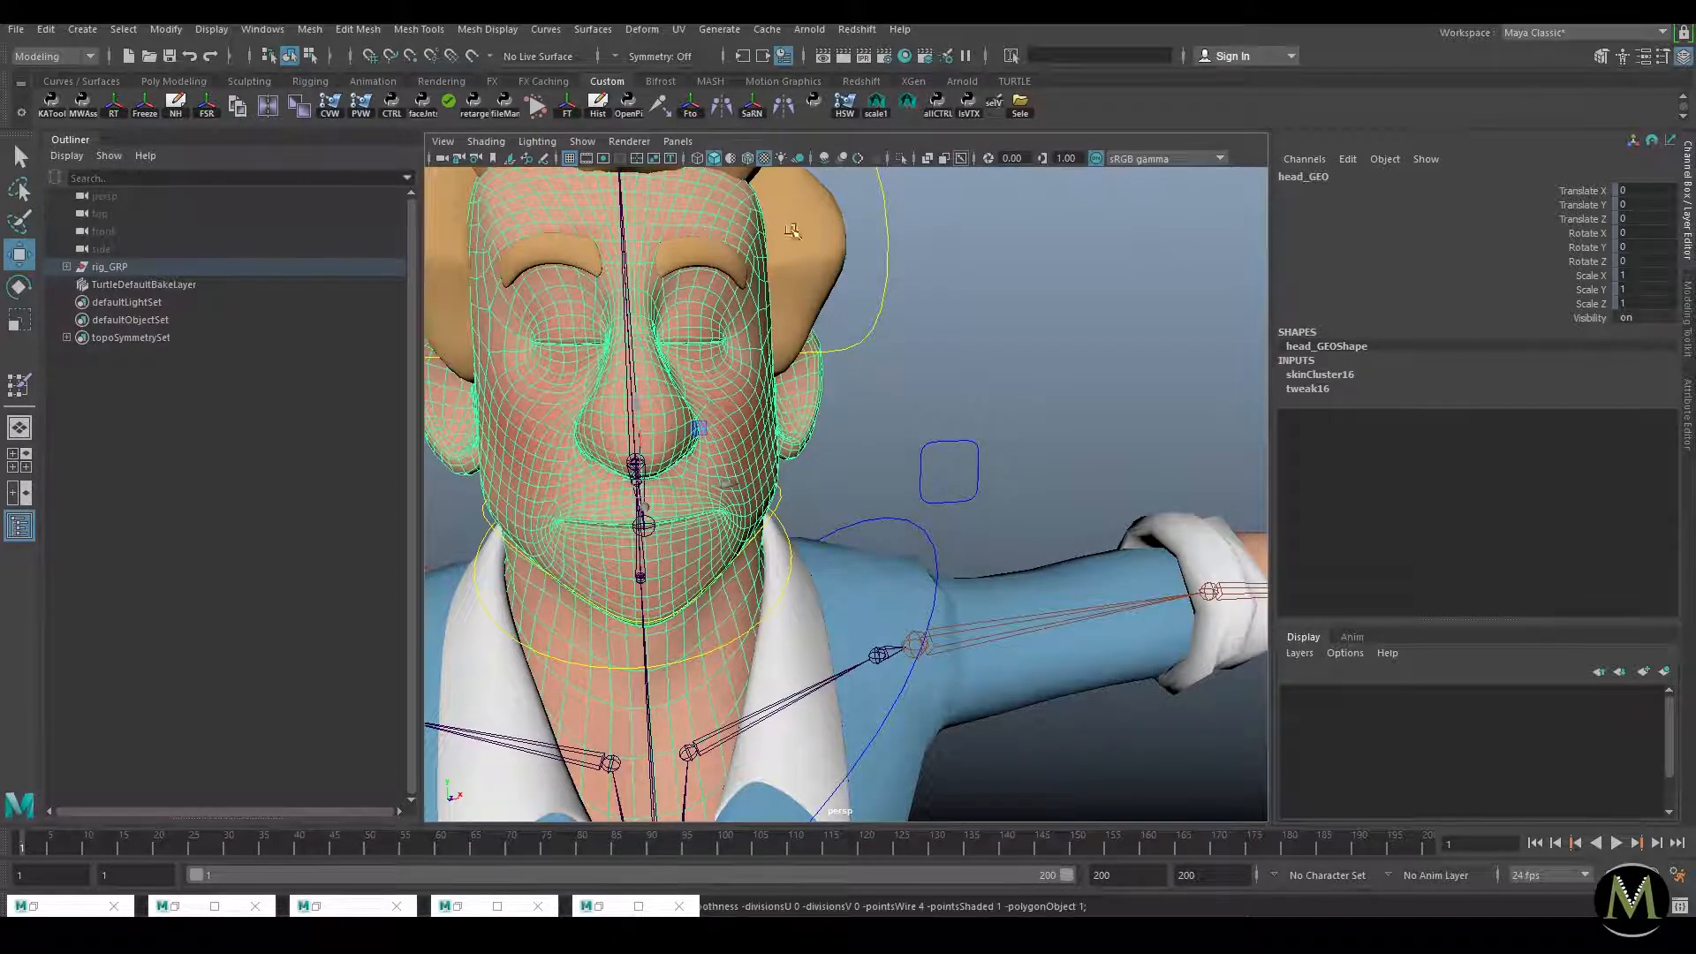
click(250, 80)
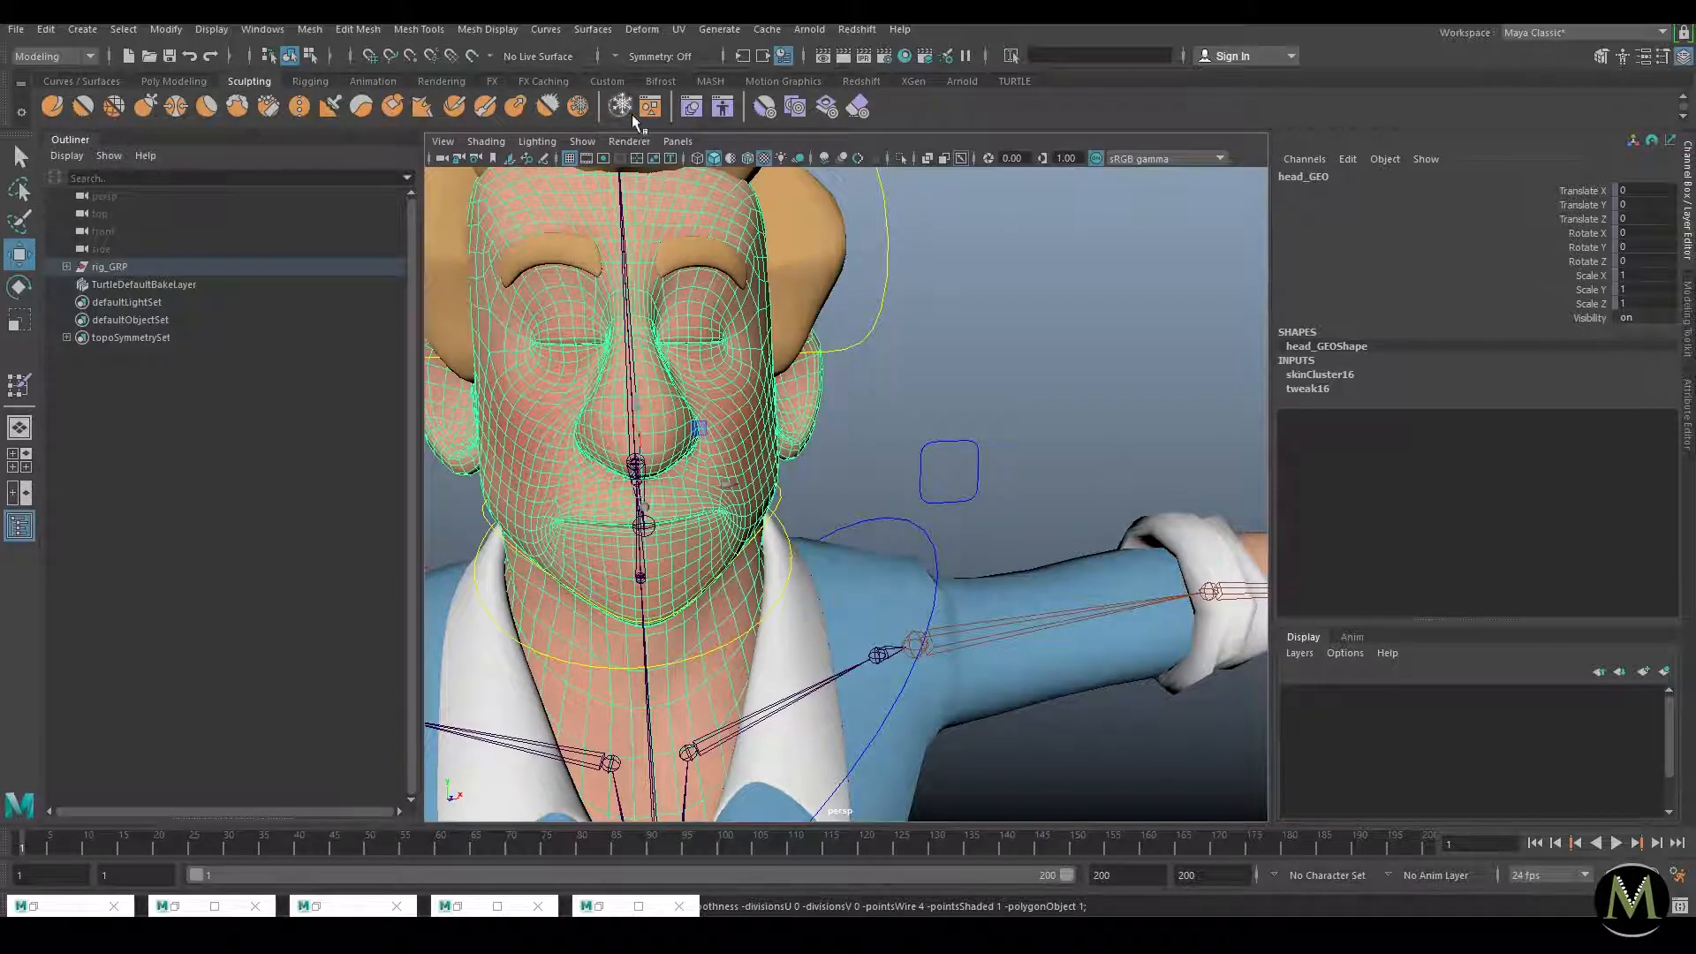
click(698, 112)
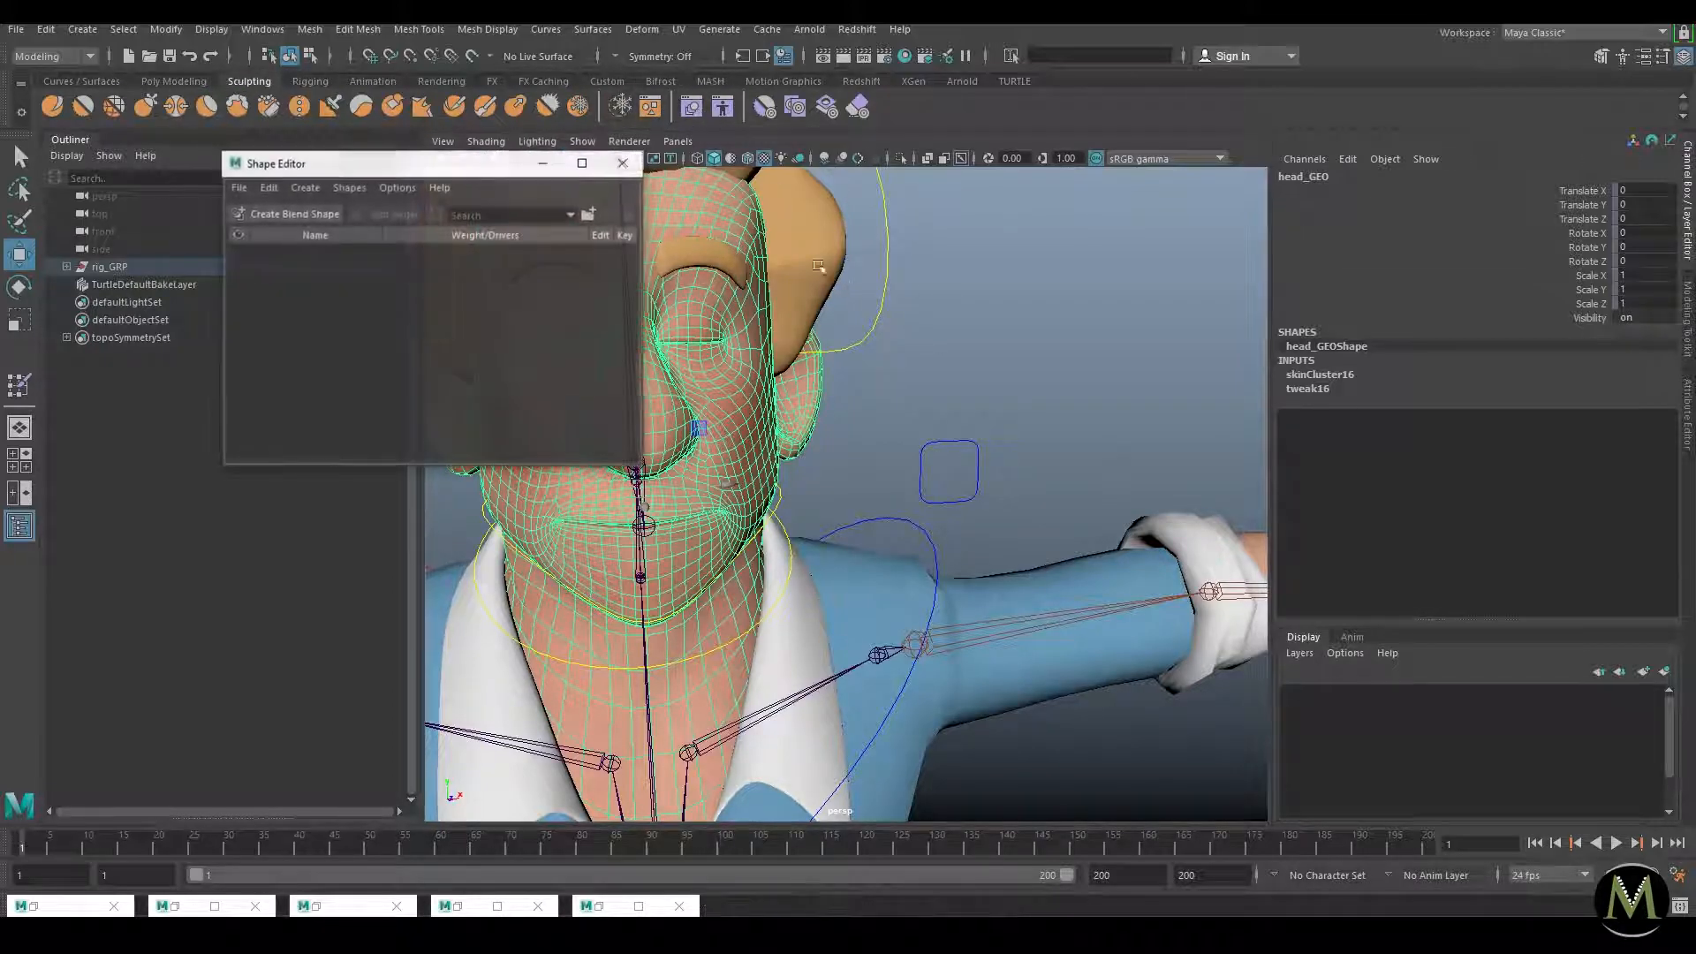
drag(371, 215, 1200, 234)
Step: Create a blend shape deformer on the head_GEO mesh
alt+right_drag(934, 333, 799, 322)
alt+middle_drag(799, 323, 835, 367)
click(981, 314)
click(817, 398)
click(1118, 284)
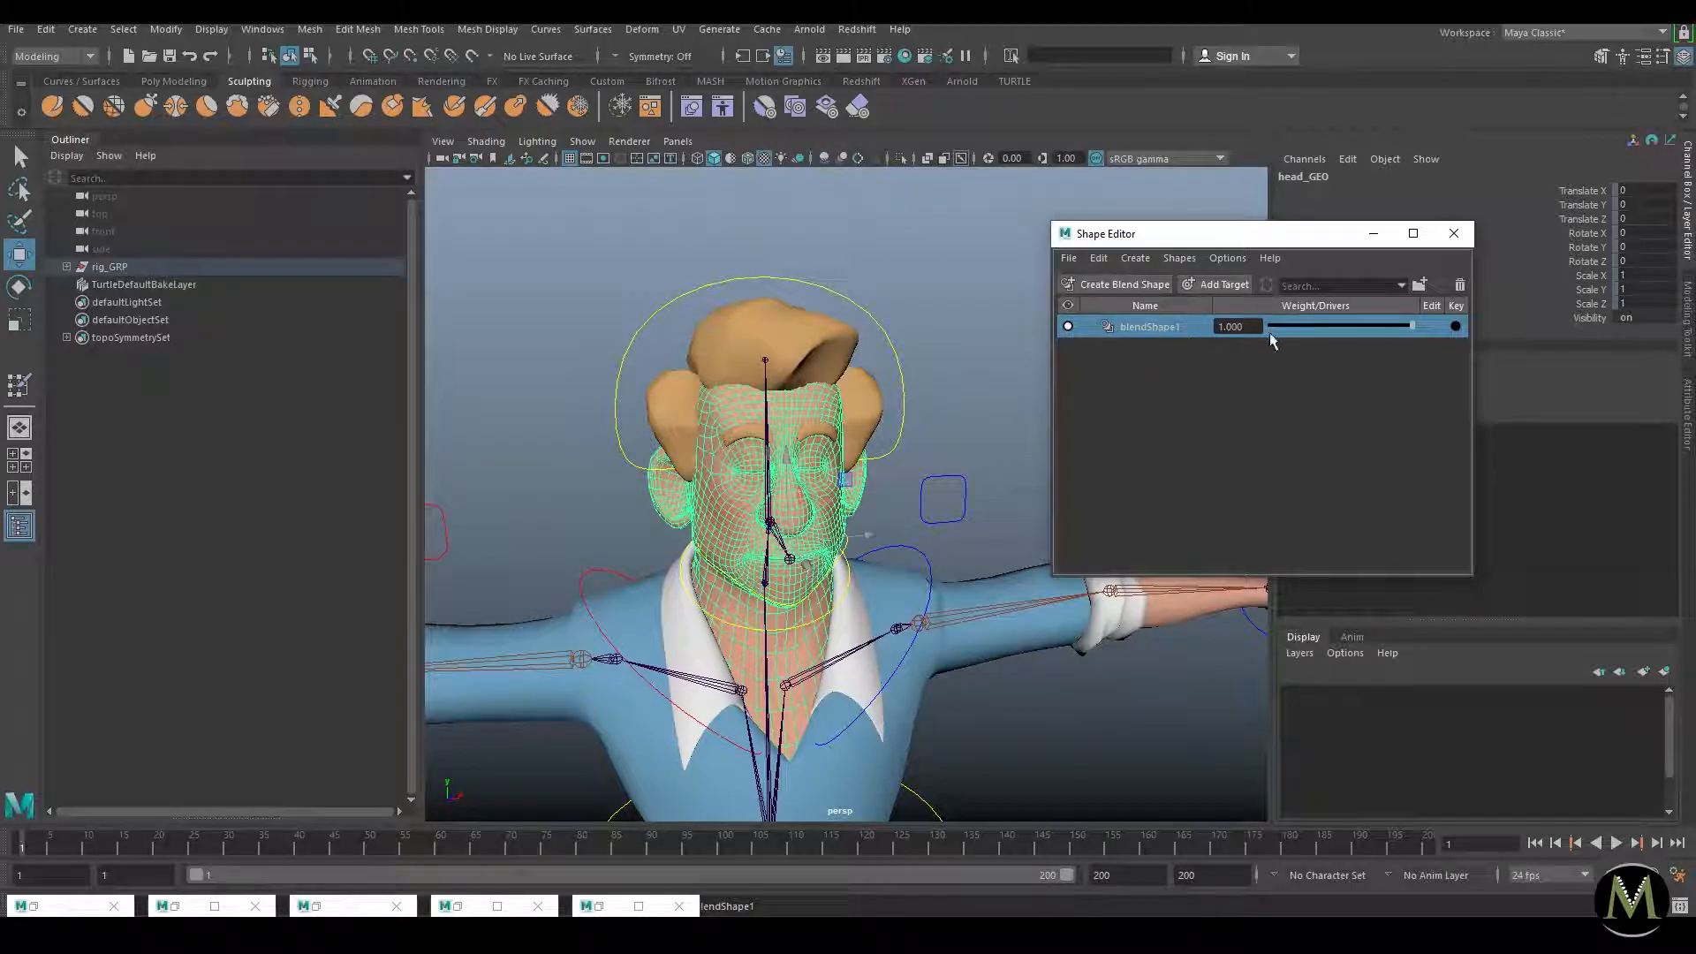
Step: Add a target to the head's blend shape and name it blink
click(1223, 284)
double_click(1181, 347)
text(blink)
key(Return)
Step: Rename the blend shape node face_BLND and its blink target m_blink
double_click(1157, 328)
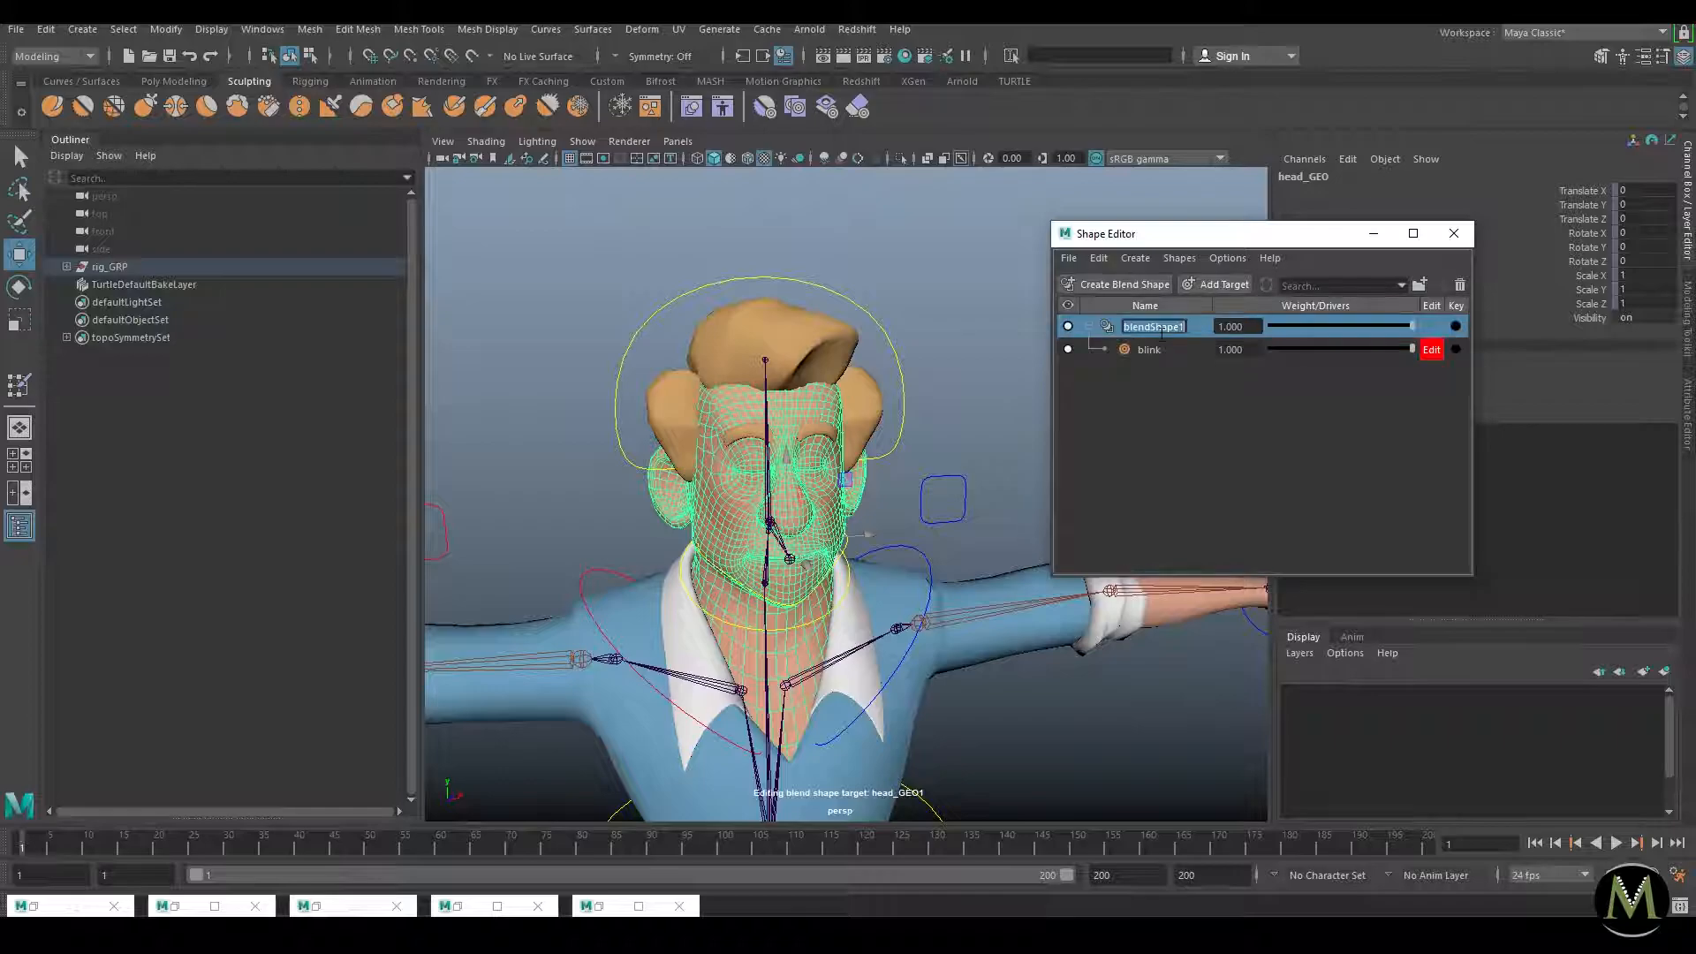
text(face)
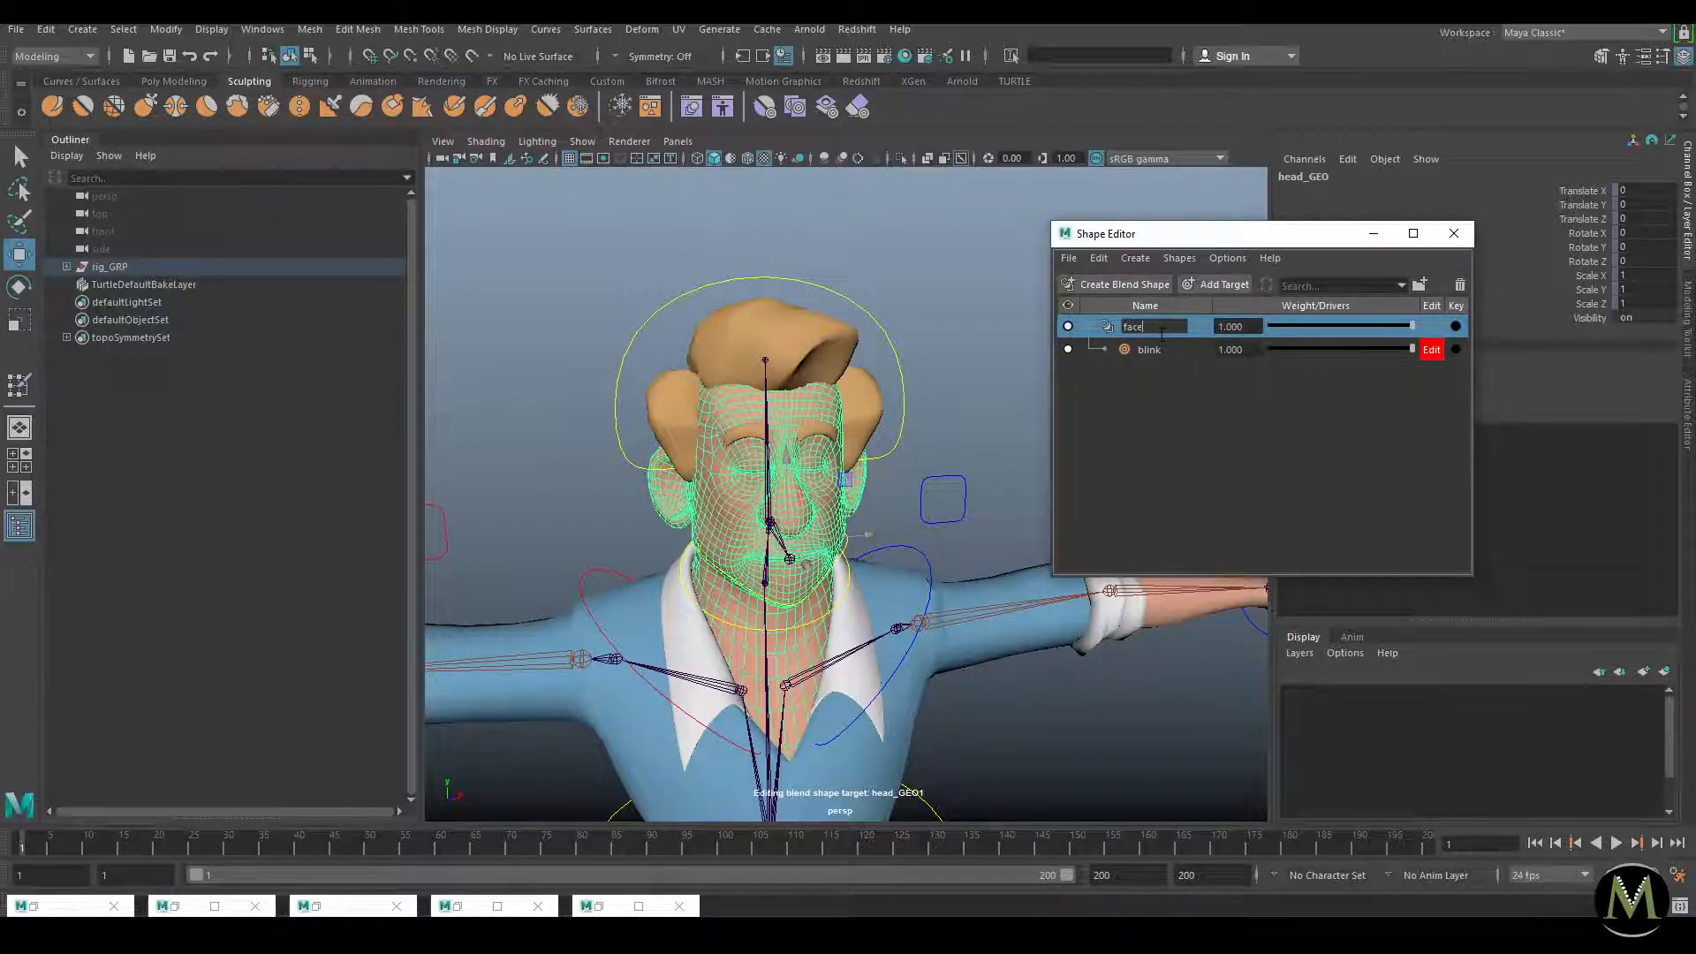
key(BackSpace)
key(BackSpace)
key(BackSpace)
double_click(1148, 328)
text(face_BLND)
key(Return)
double_click(1159, 346)
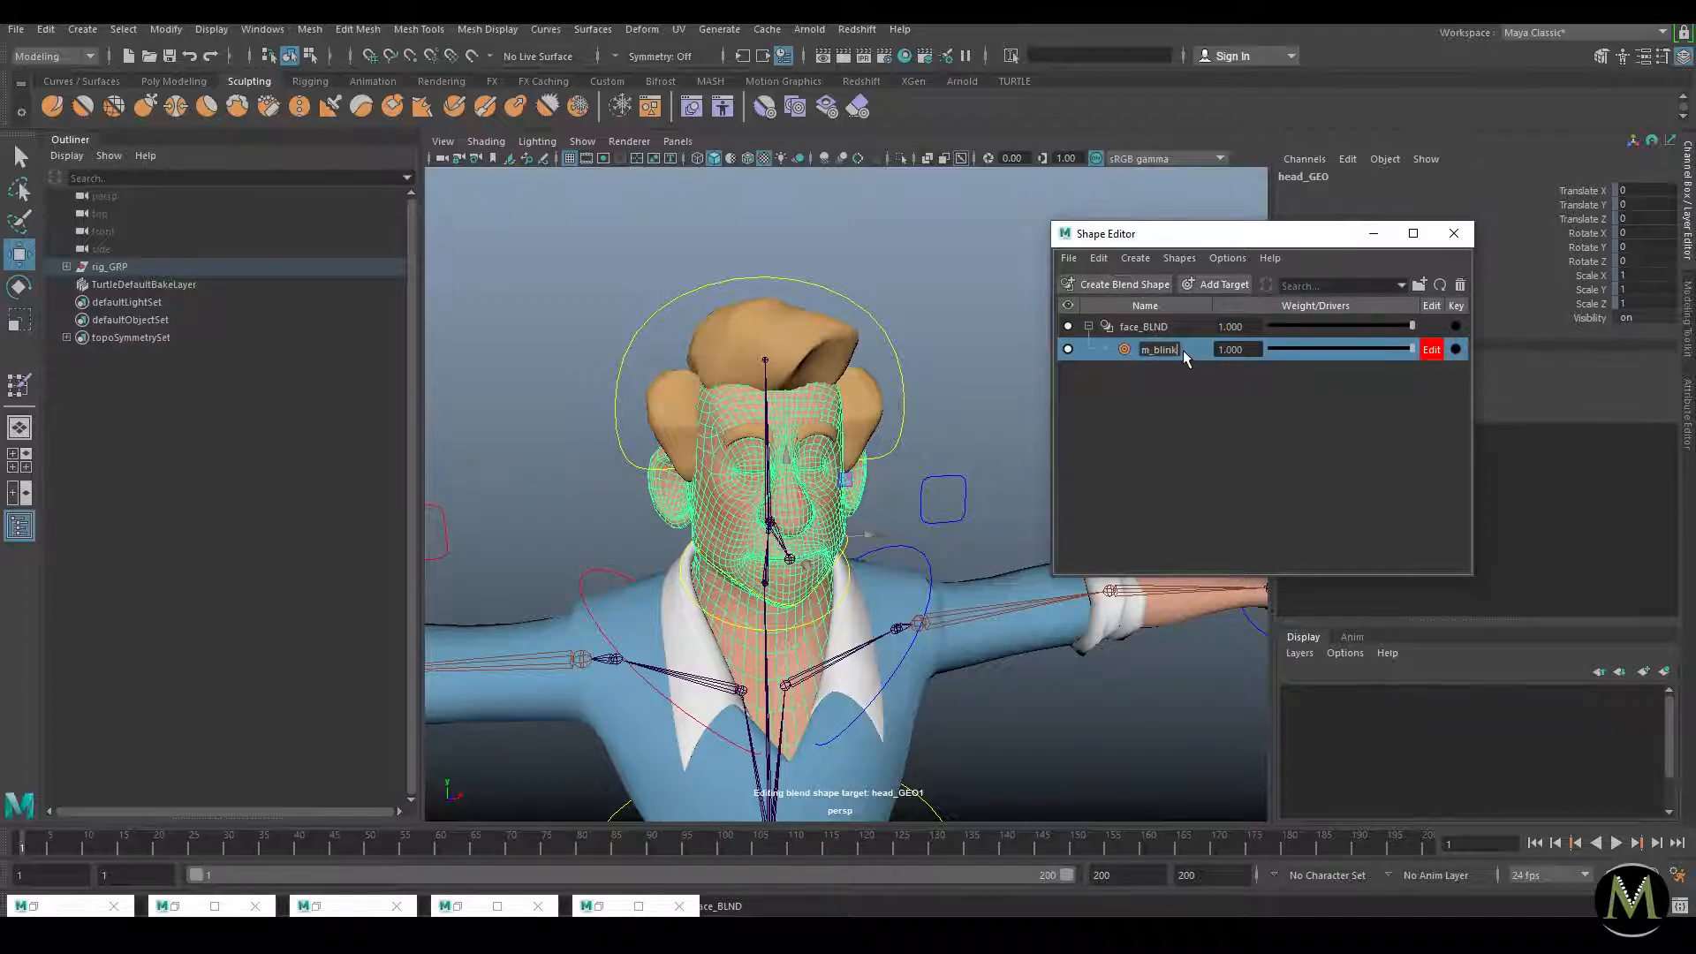
Step: Switch the head mesh to vertex selection and select a vertex near the edge of an upper eyelid
alt+drag(848, 451, 883, 450)
alt+right_drag(795, 446, 901, 441)
alt+middle_drag(901, 442, 691, 440)
alt+right_drag(691, 440, 566, 442)
alt+middle_drag(565, 442, 627, 443)
alt+drag(627, 444, 650, 442)
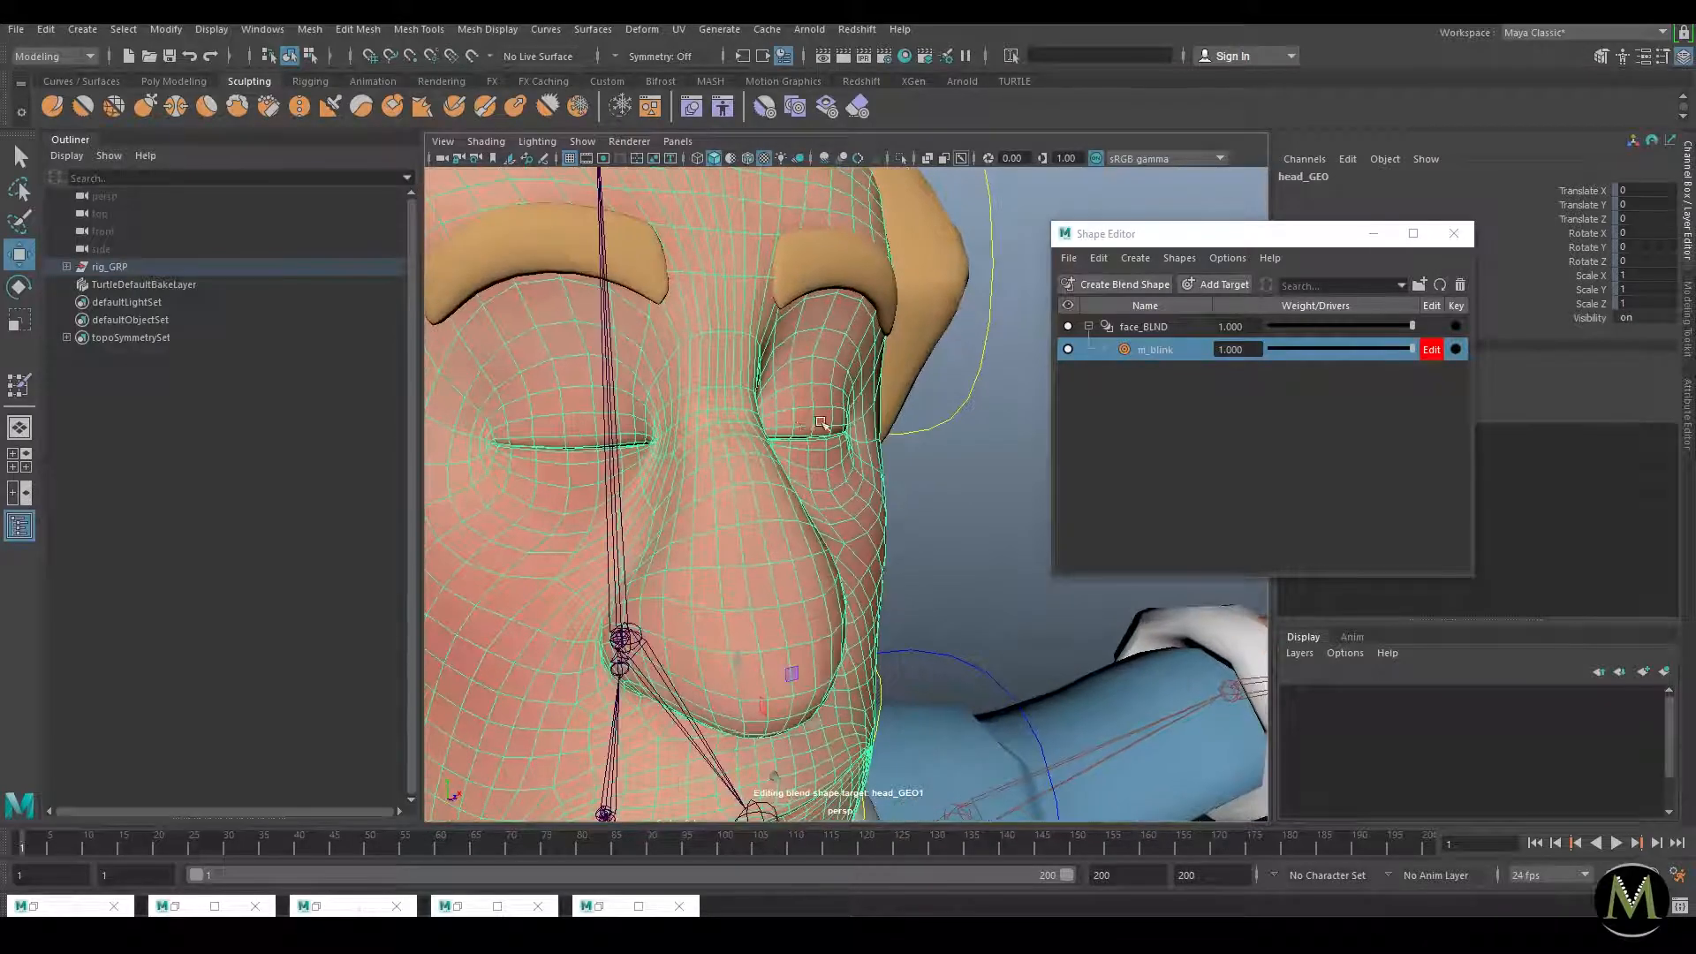
key(F9)
click(818, 434)
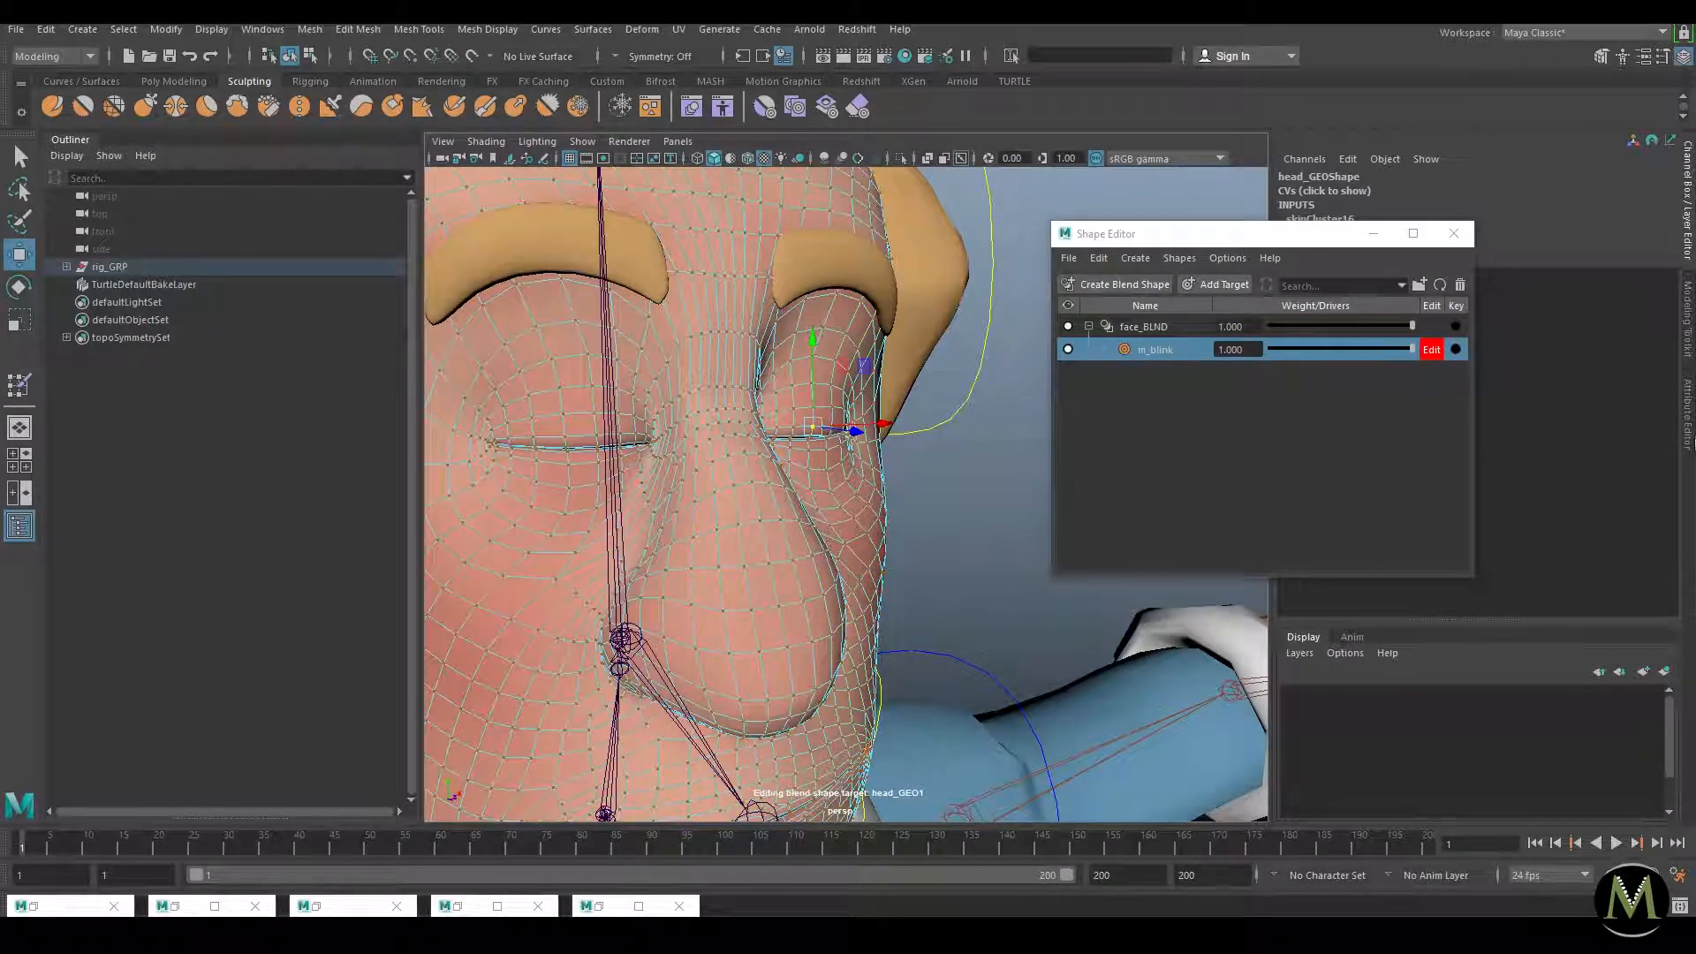
Step: Turn on soft selection for the Move tool, with a falloff radius of 0 and the Surface falloff mode
click(1664, 59)
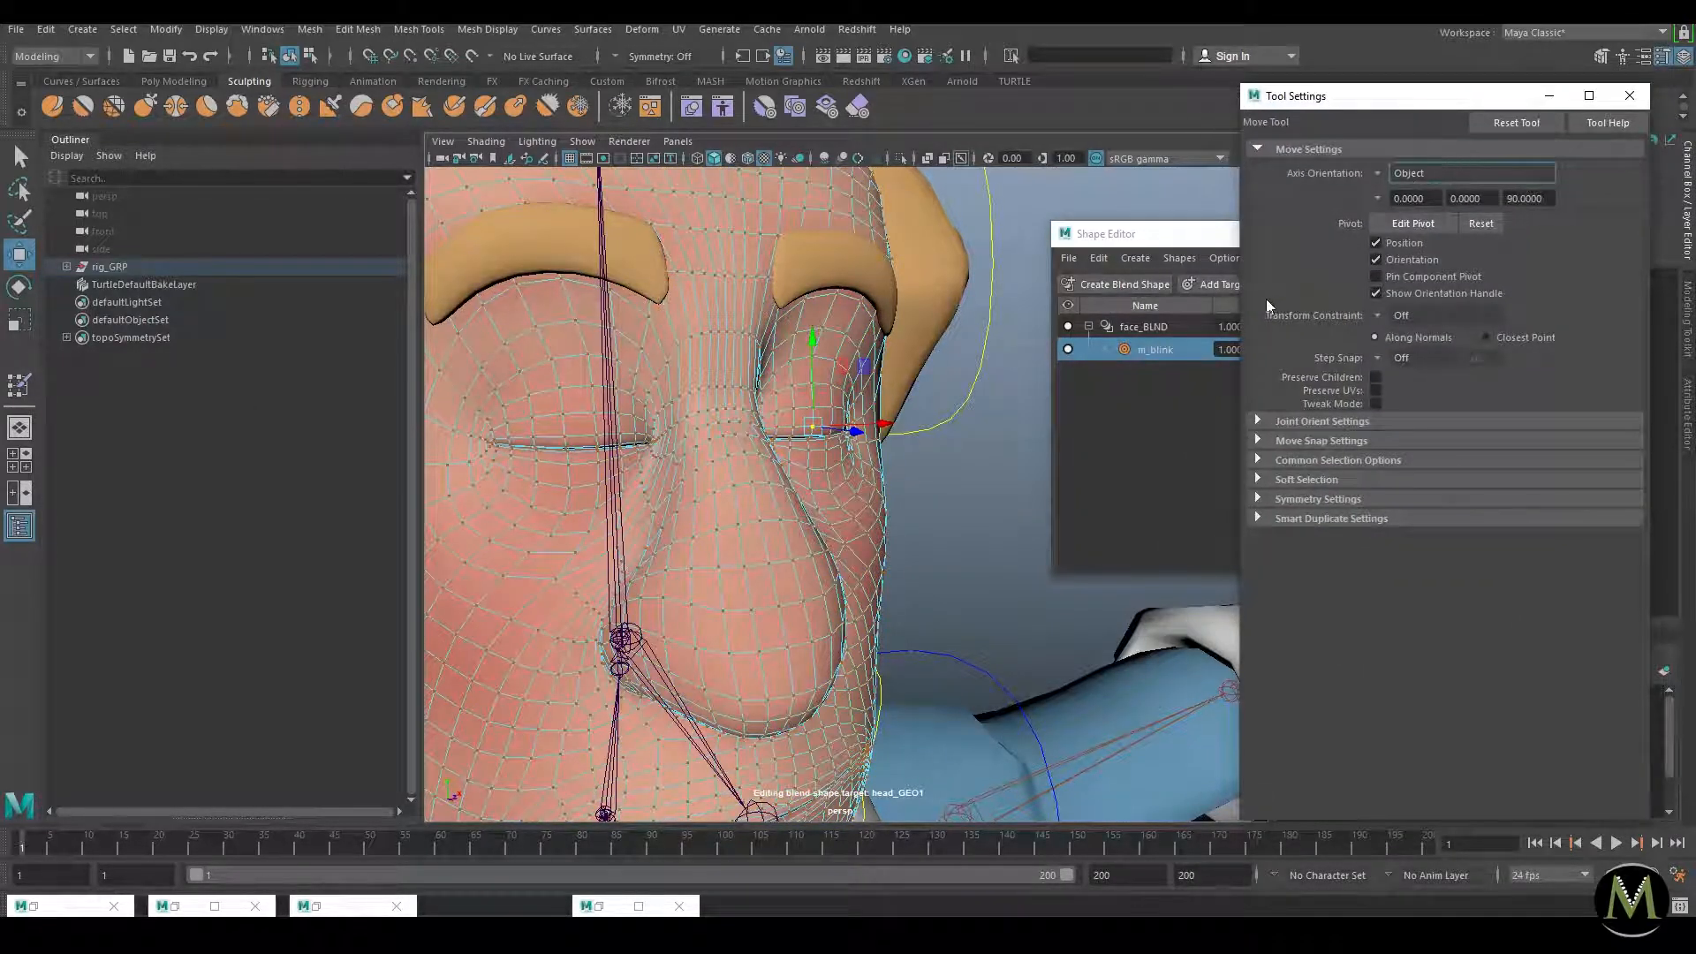
click(1308, 481)
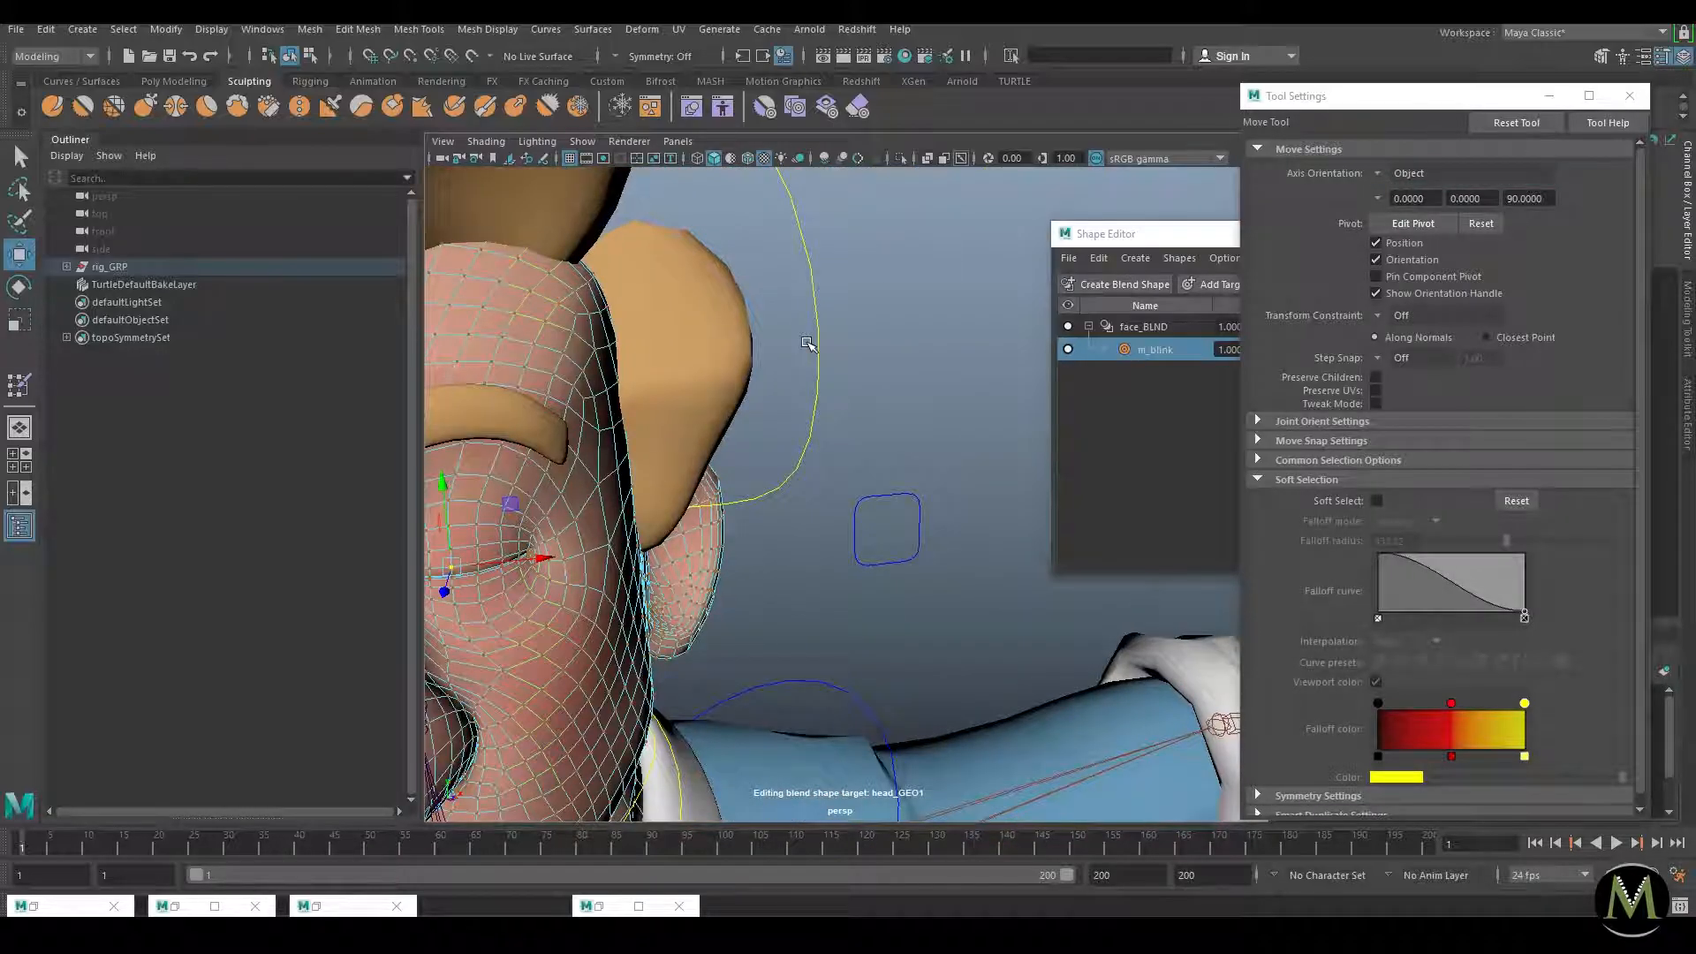
key(b)
key(f)
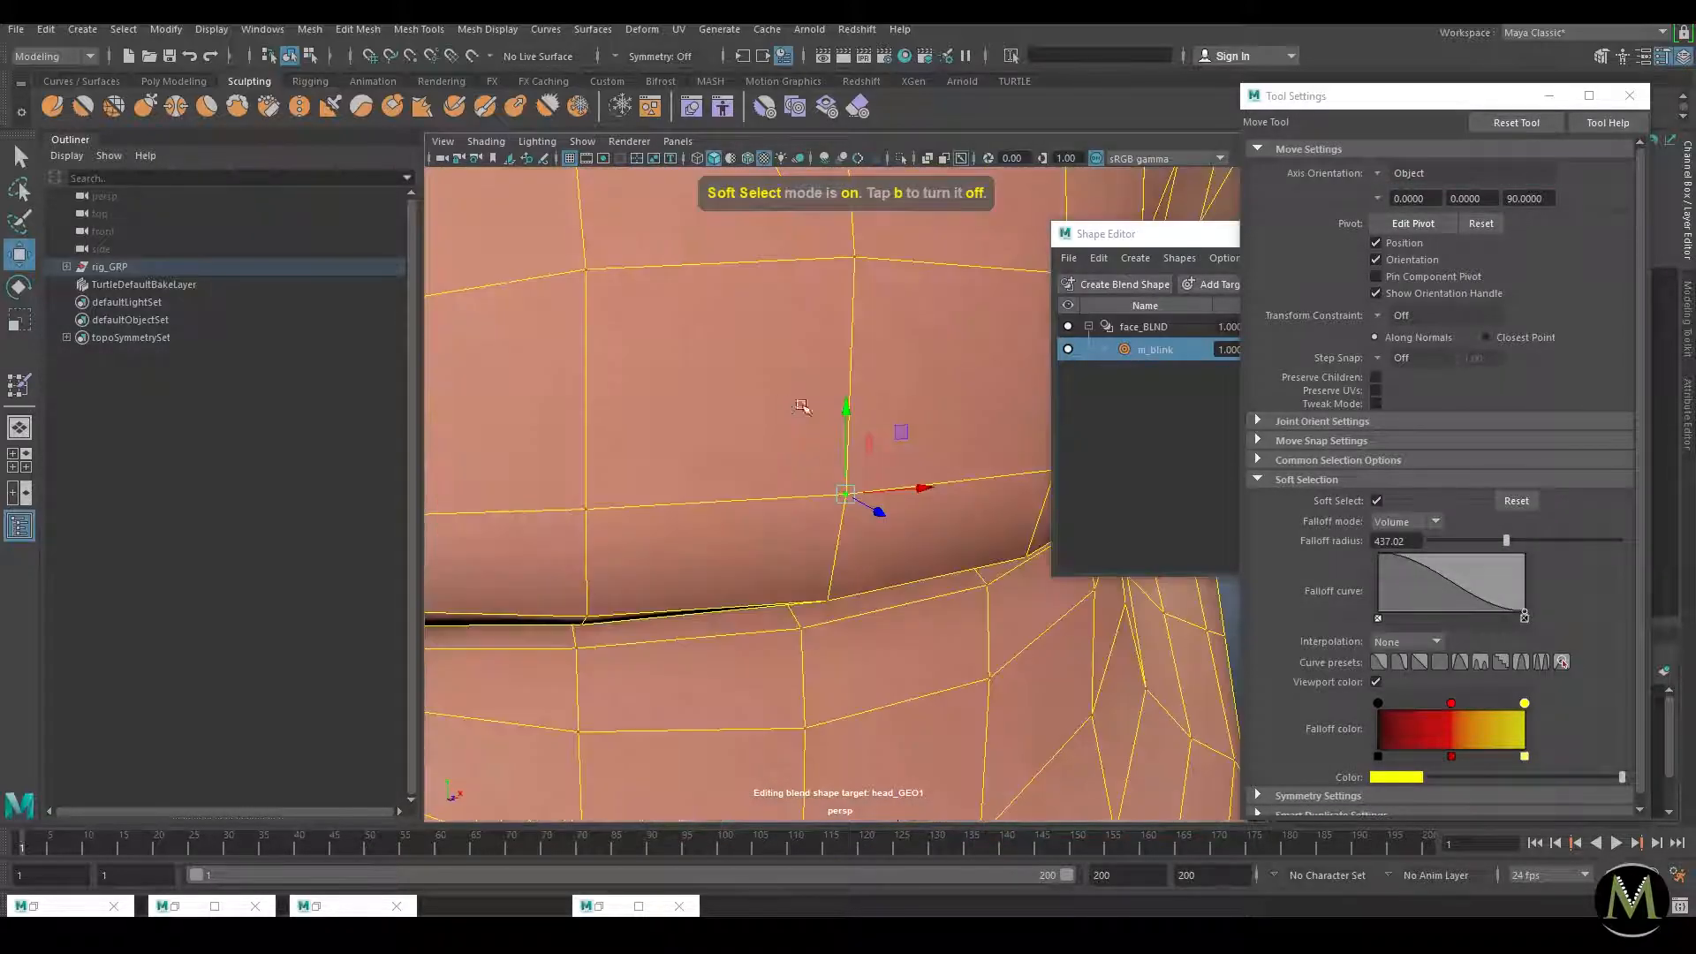
scroll(786, 405, down, 4)
drag(1405, 541, 1369, 541)
text(0)
key(Return)
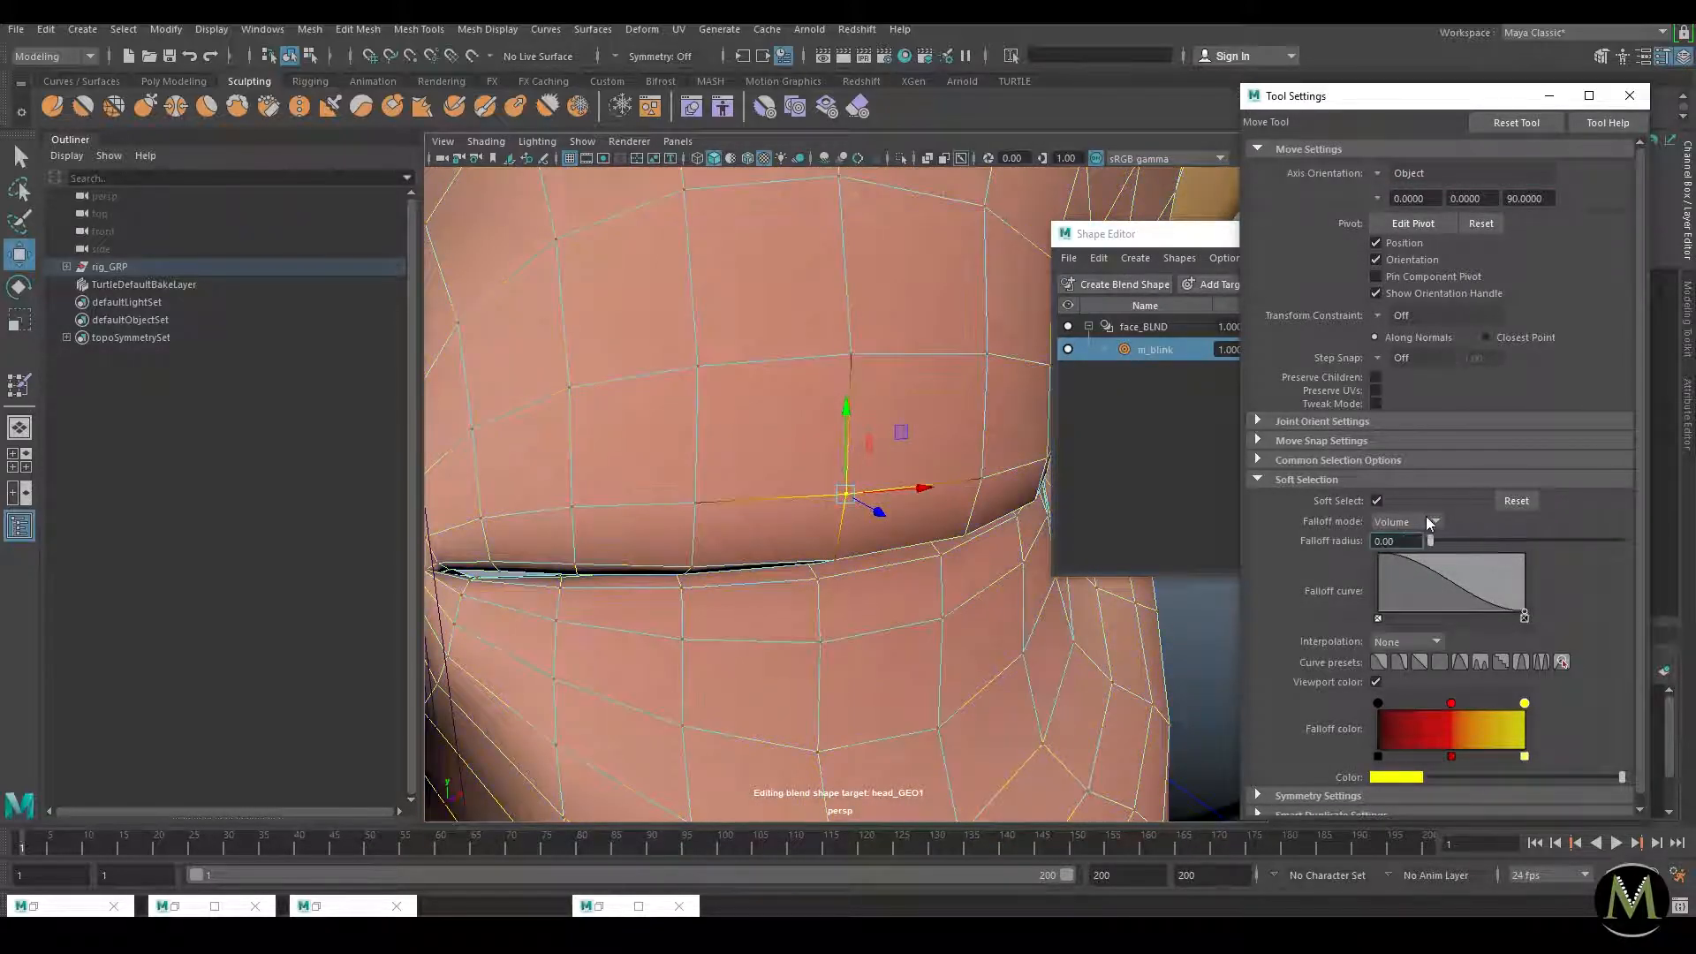
click(1430, 523)
click(1406, 558)
Step: Enable Object X symmetry and widen the soft selection falloff radius around the upper eyelids to about 2.23
scroll(884, 531, up, 3)
drag(883, 531, 1351, 587)
scroll(848, 483, down, 5)
drag(847, 490, 840, 256)
key(ctrl+z)
alt+drag(831, 427, 927, 483)
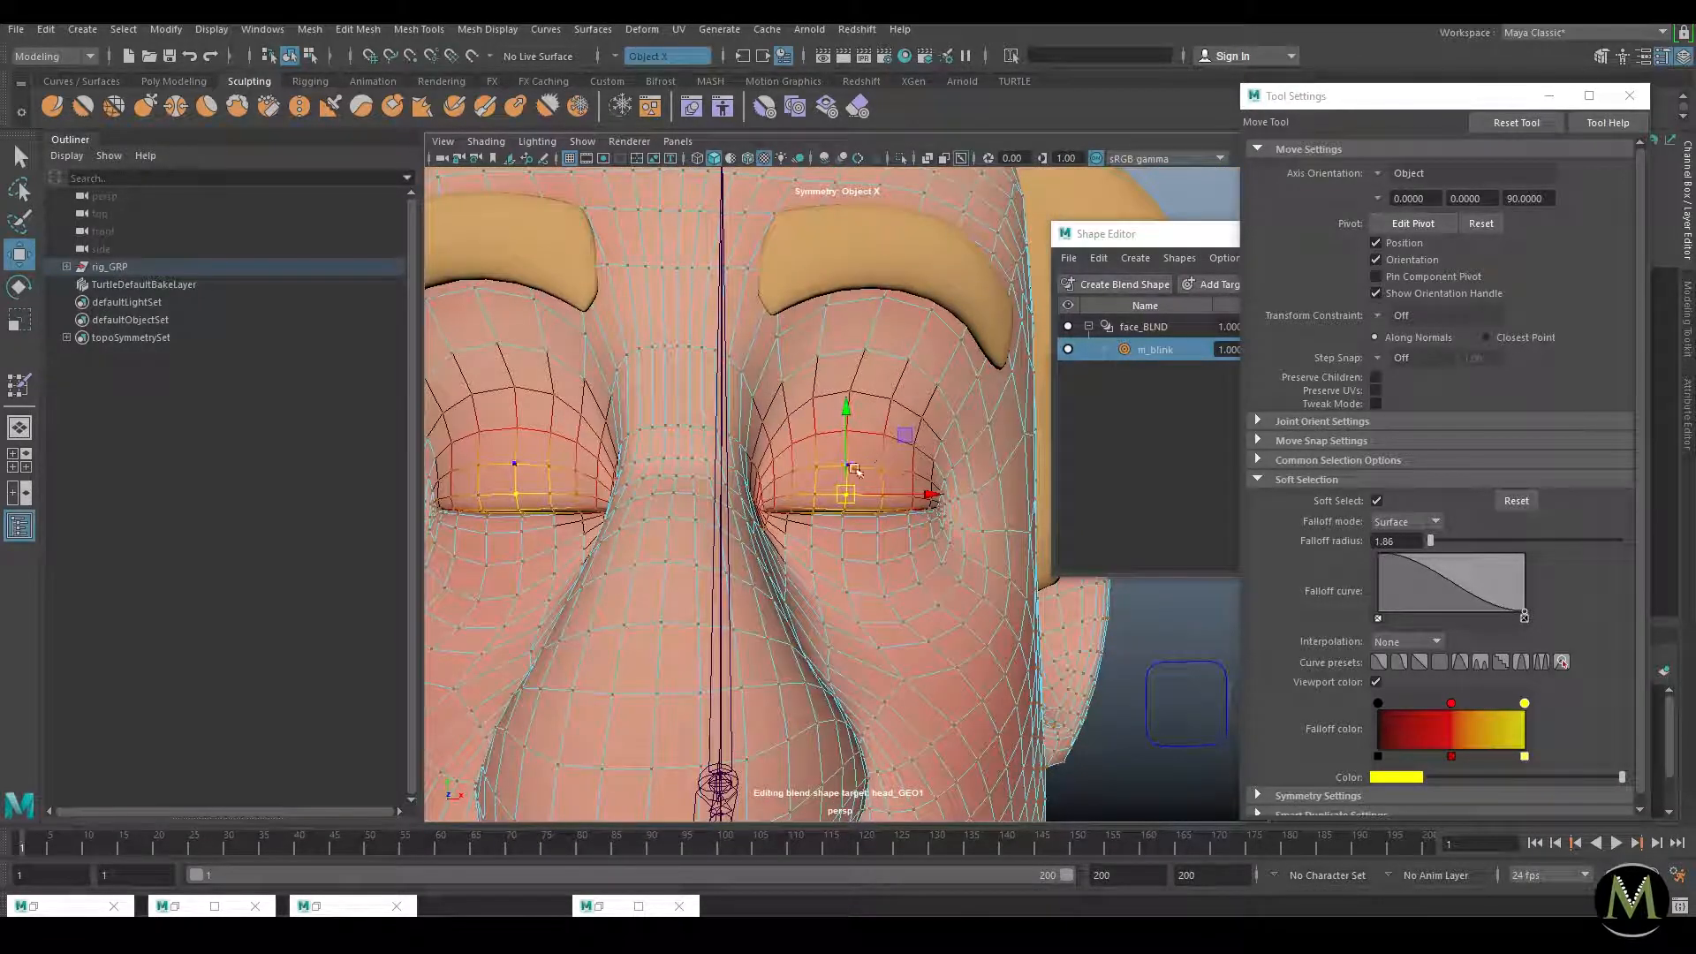
drag(857, 477, 880, 491)
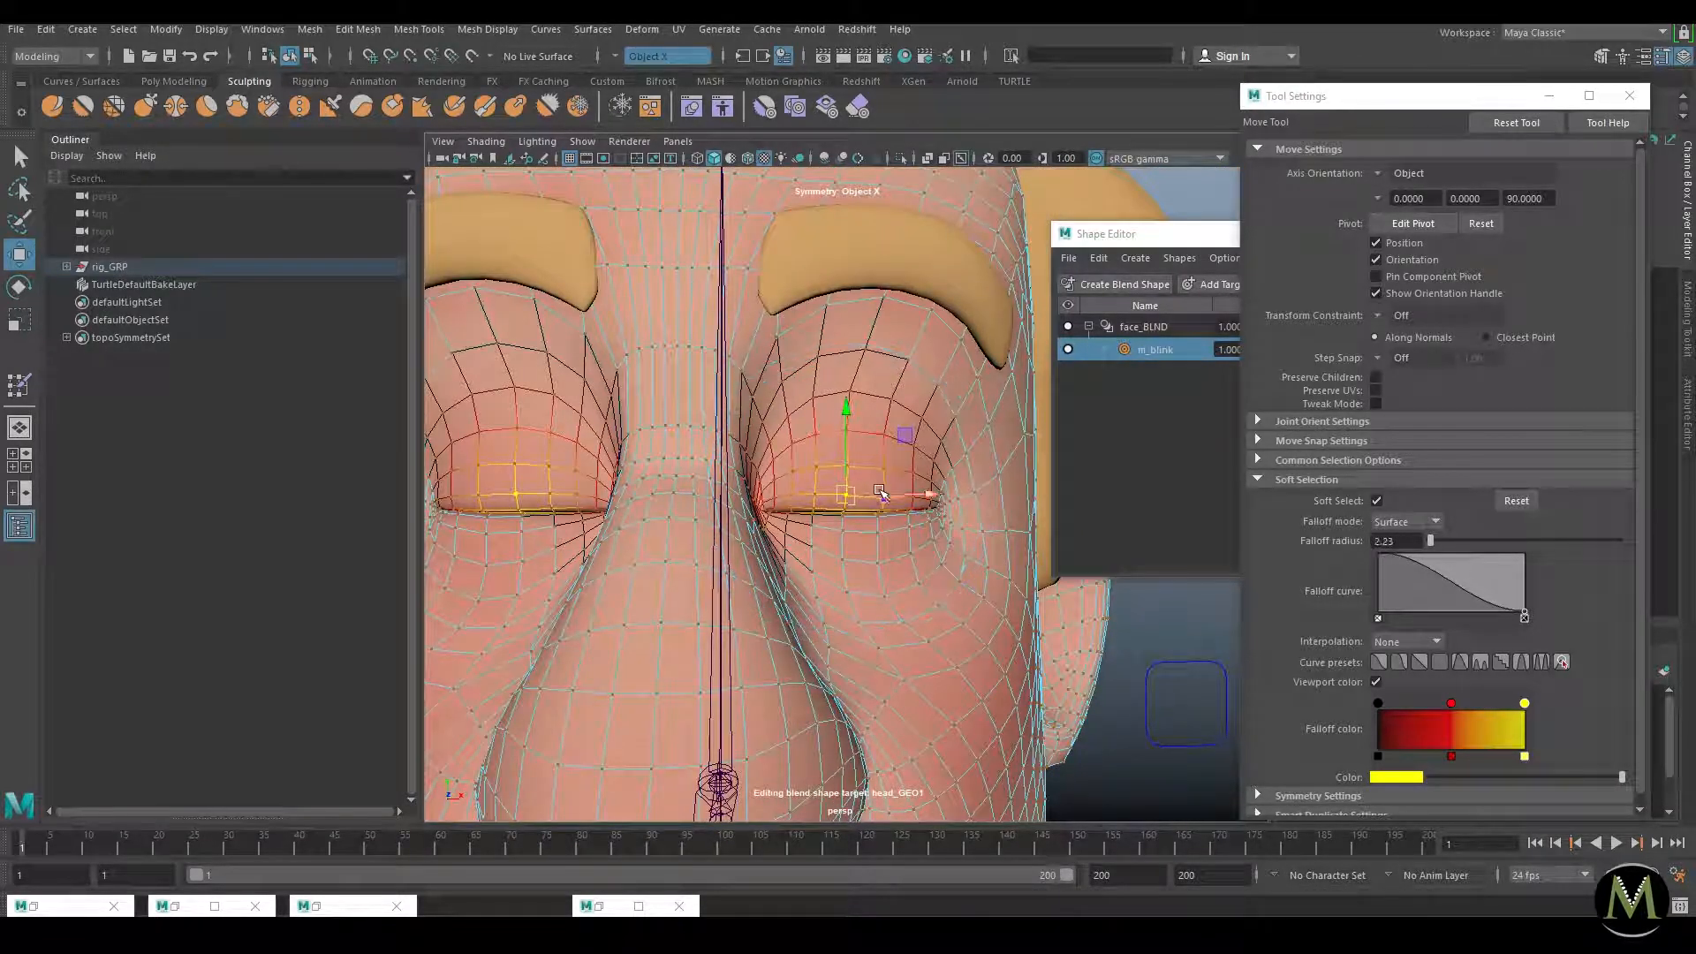
Step: Grow the mirrored vertex selection over both upper eyelids, turn off soft selection, and try lifting the lids
key(shift+period)
key(shift+period)
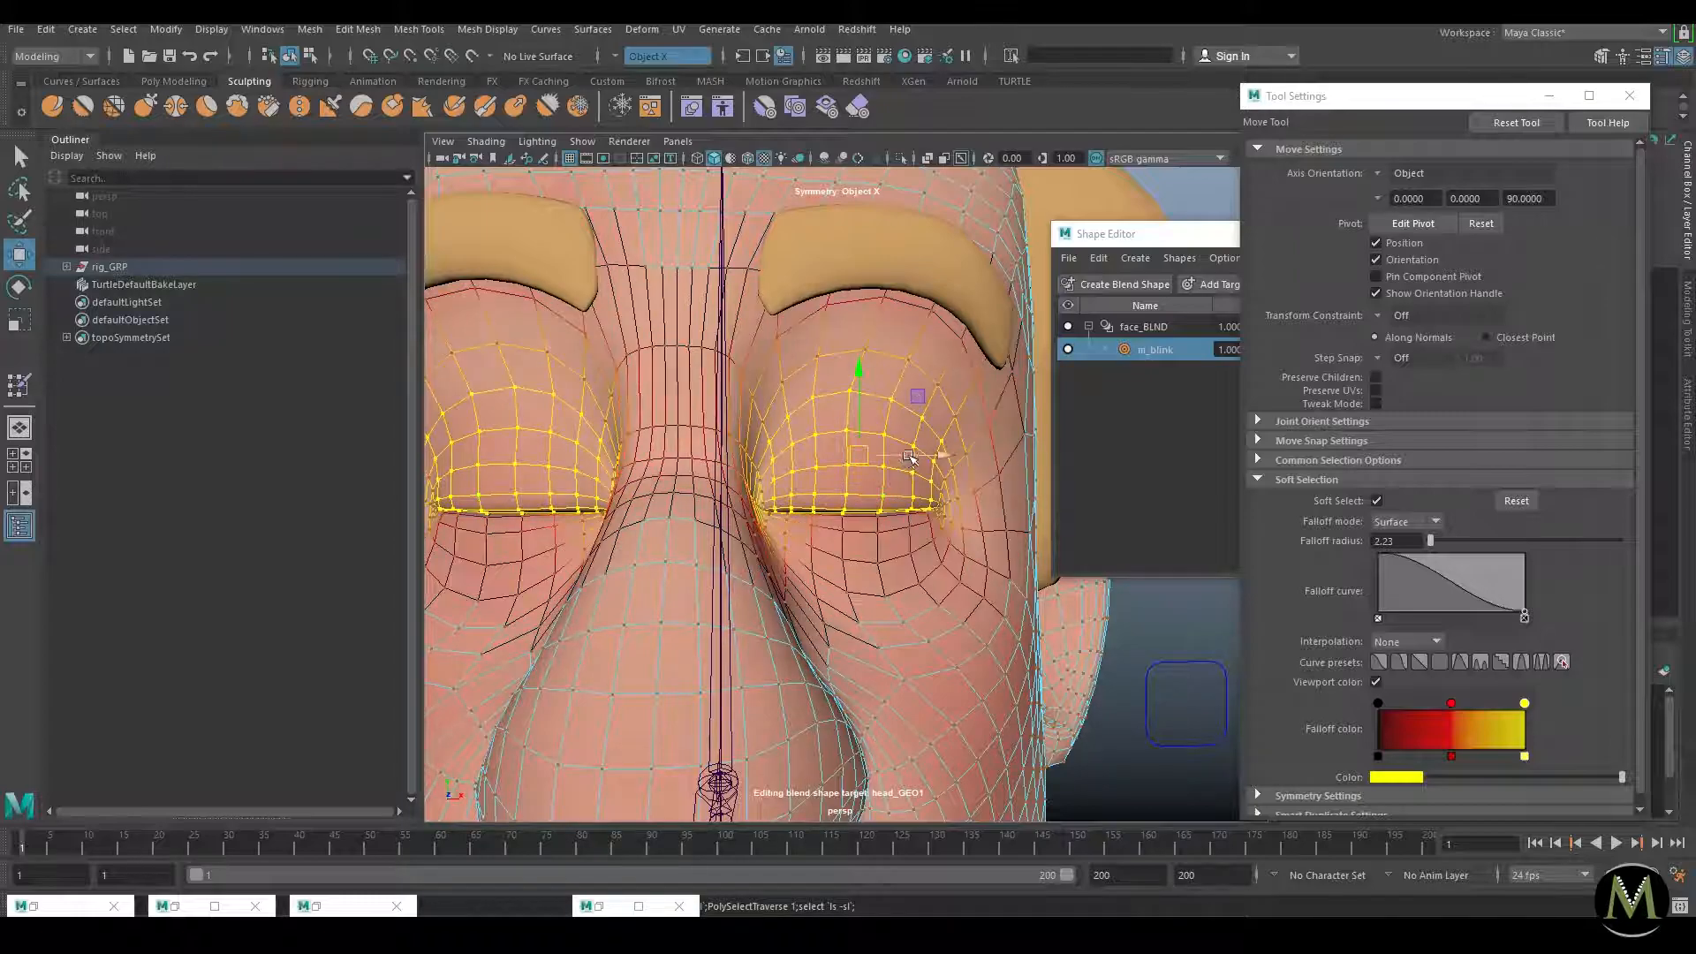
key(b)
drag(863, 438, 863, 375)
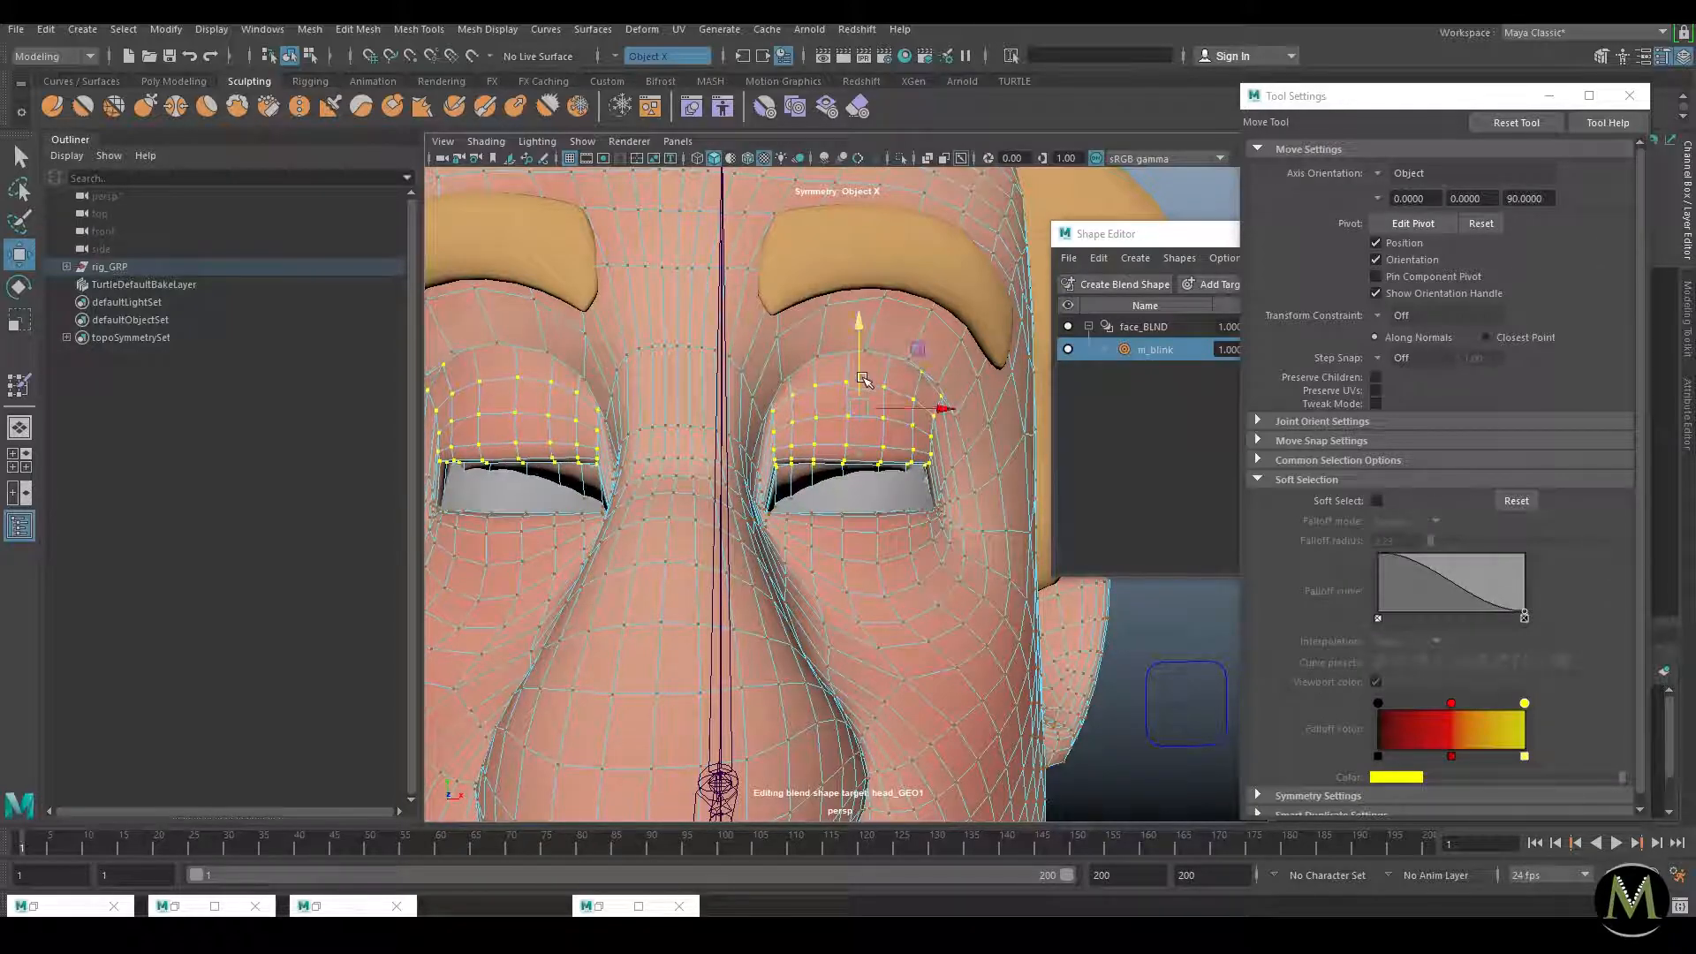
middle_drag(863, 374, 918, 421)
key(shift+period)
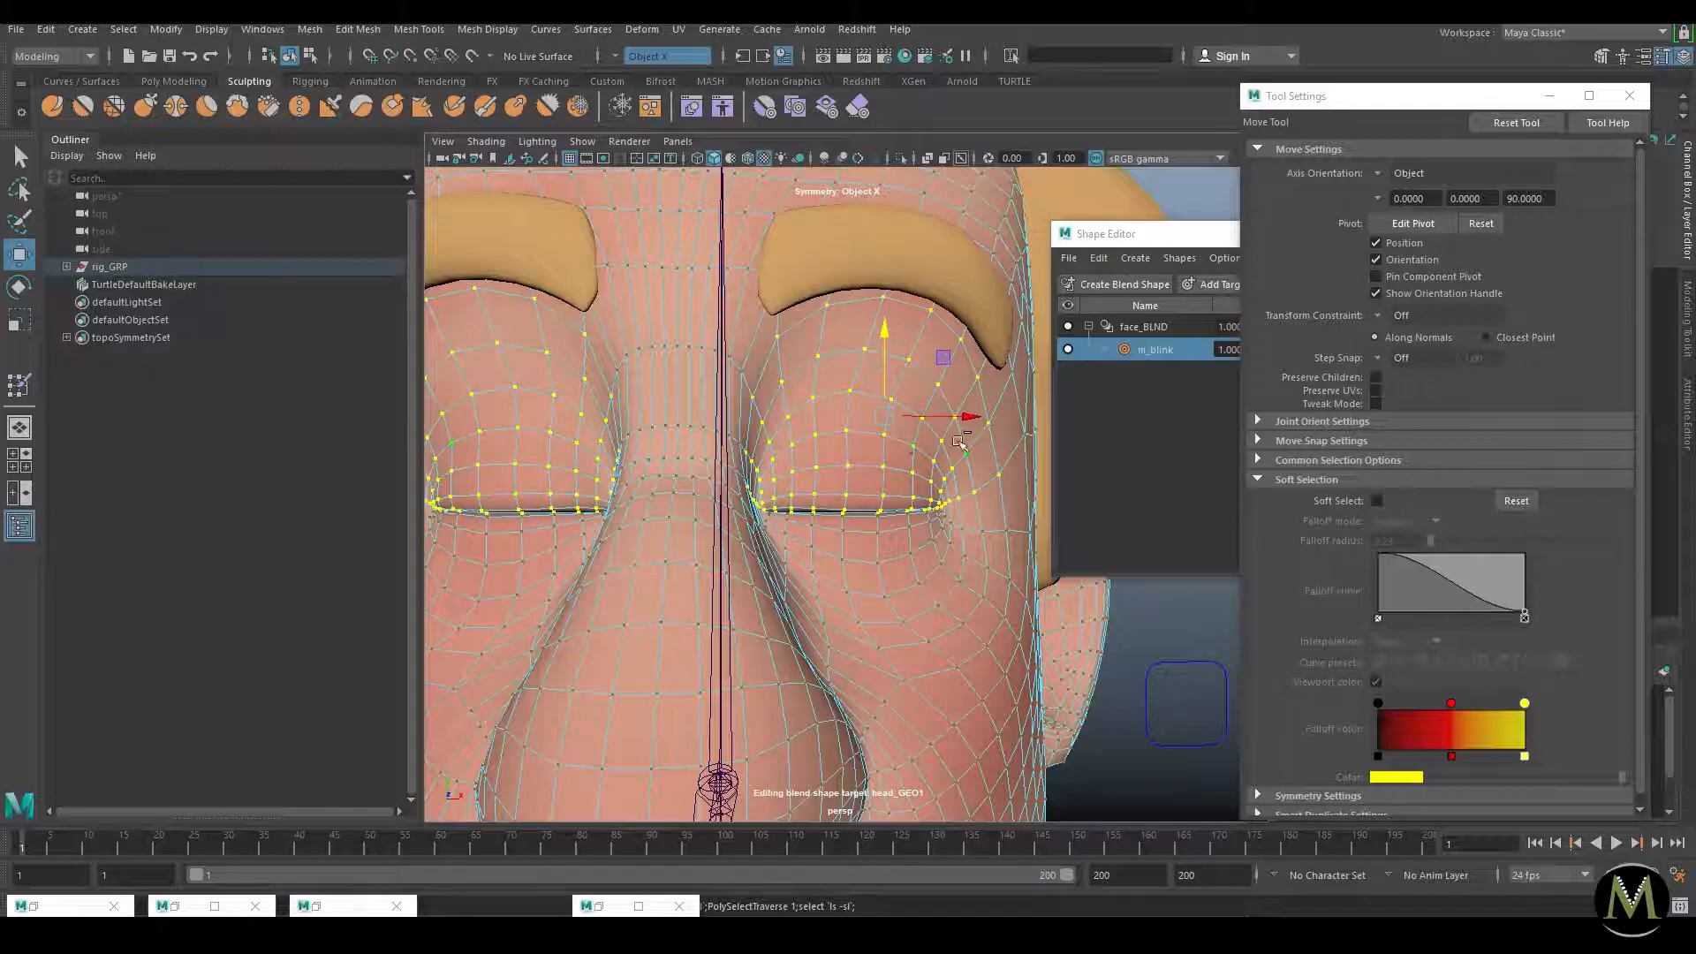
Step: Raise and rotate the selected upper eyelid vertices so both eyes open on the m_blink target
alt+drag(950, 433, 848, 435)
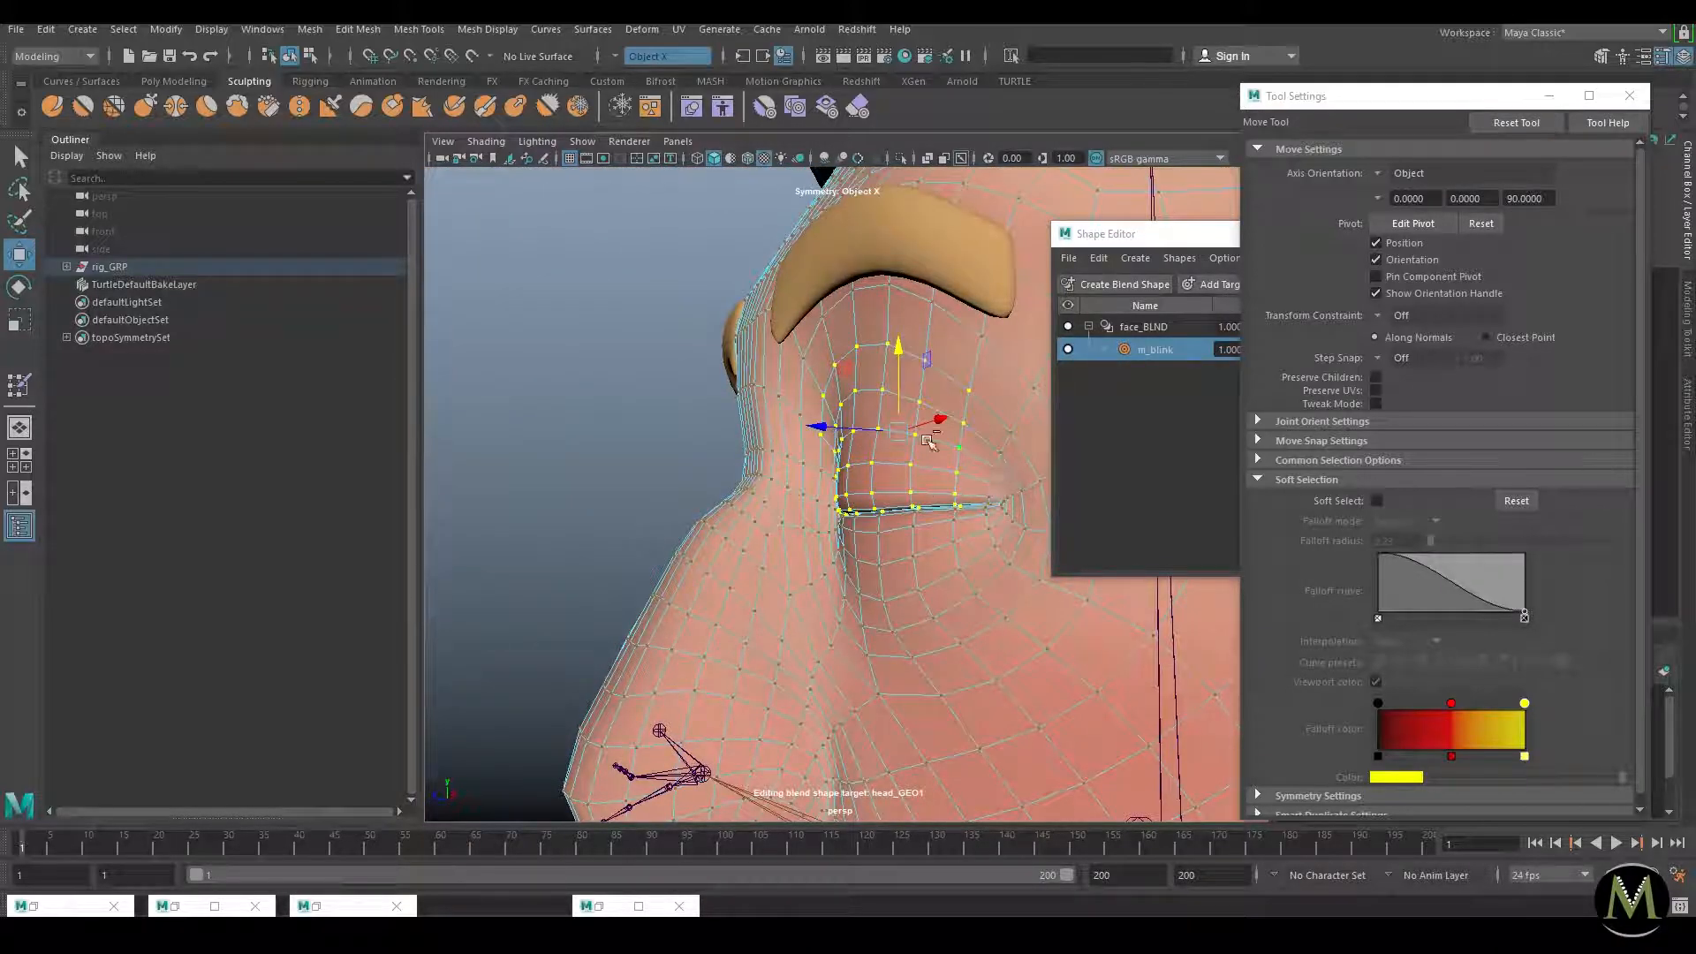
middle_drag(903, 377, 957, 417)
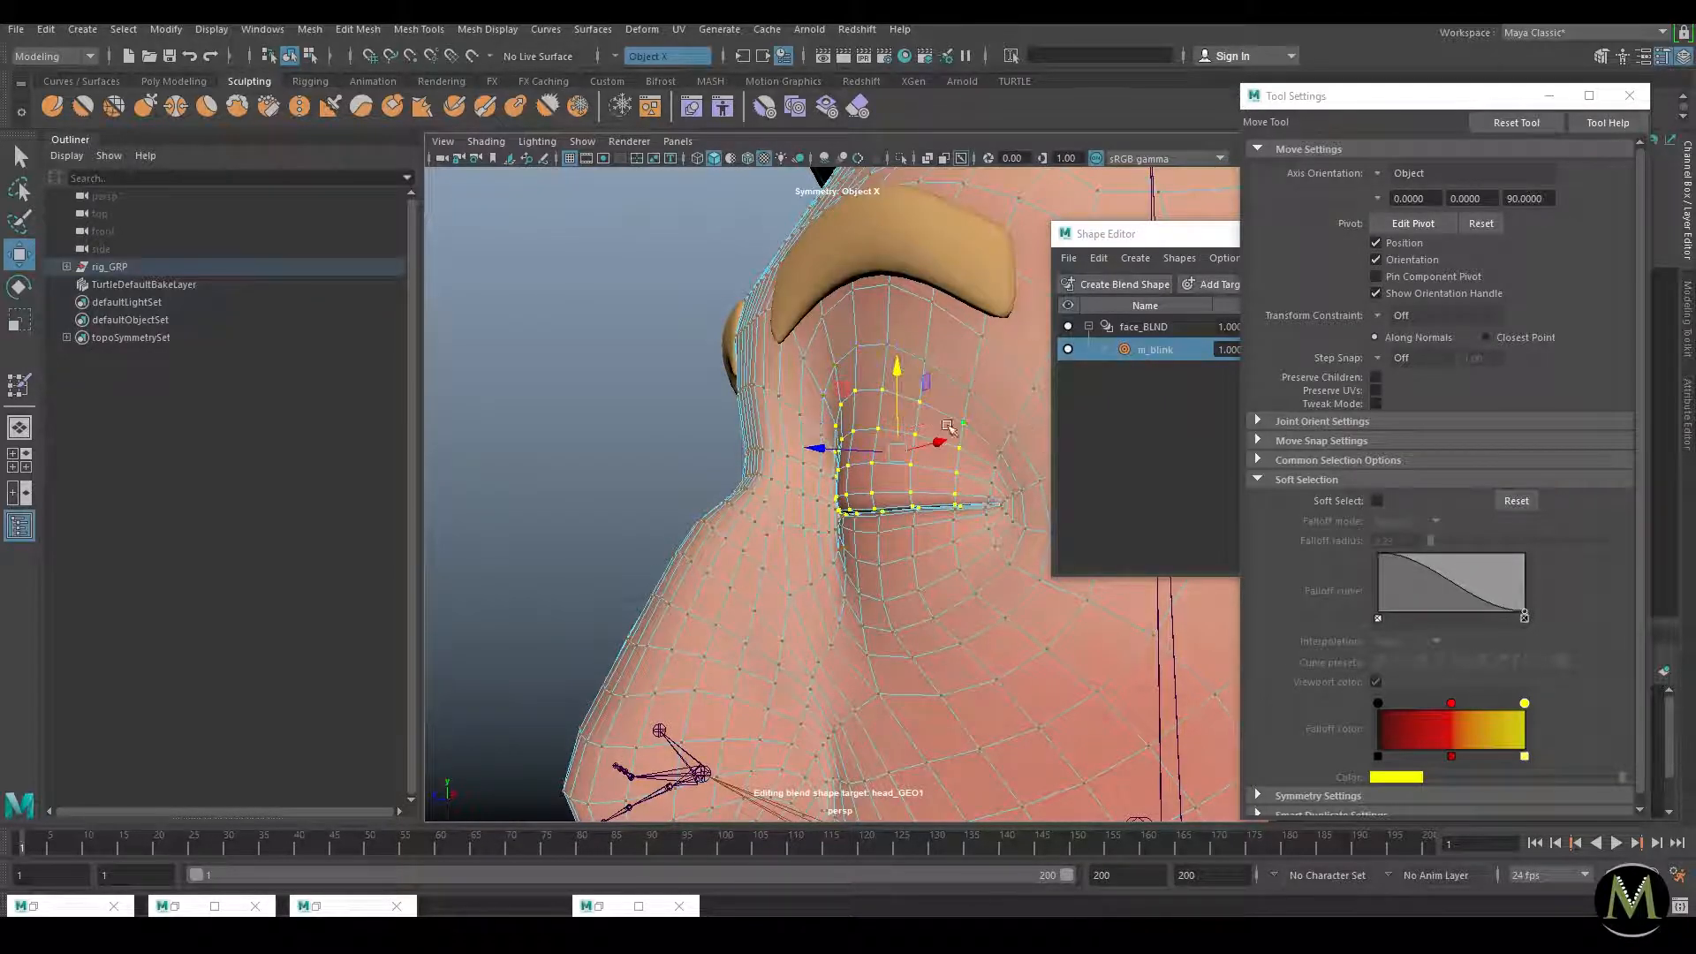
key(e)
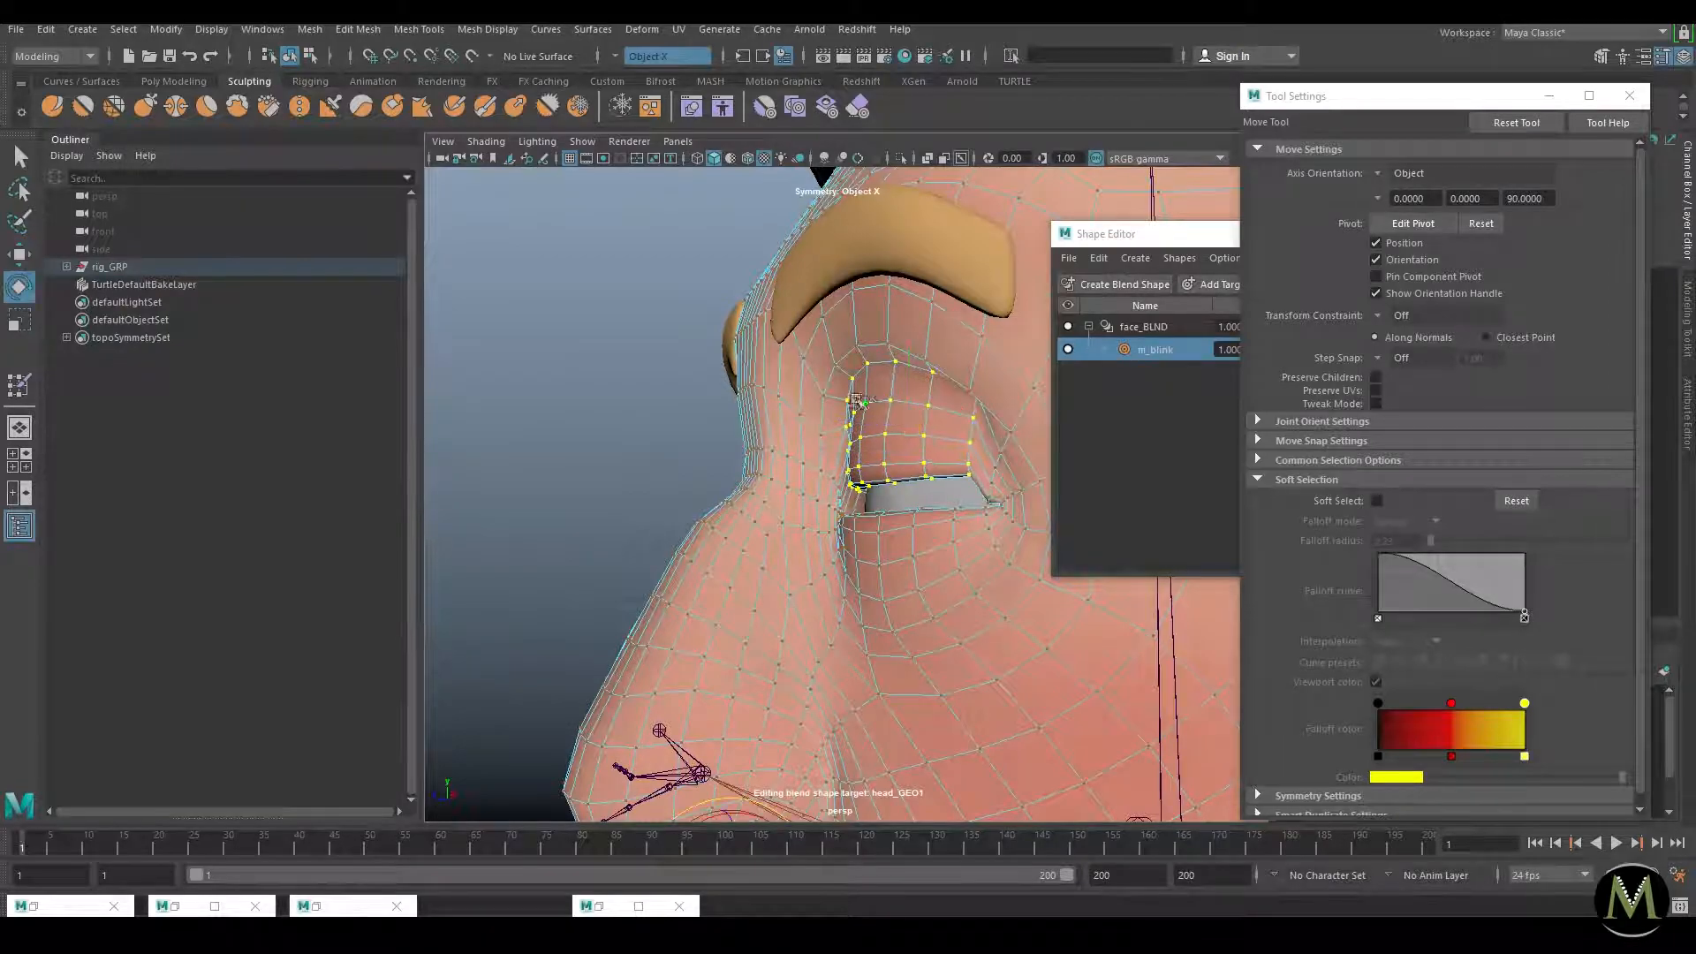
alt+drag(906, 427, 827, 605)
key(e)
drag(843, 406, 780, 372)
key(w)
drag(895, 455, 927, 466)
alt+right_drag(927, 466, 972, 466)
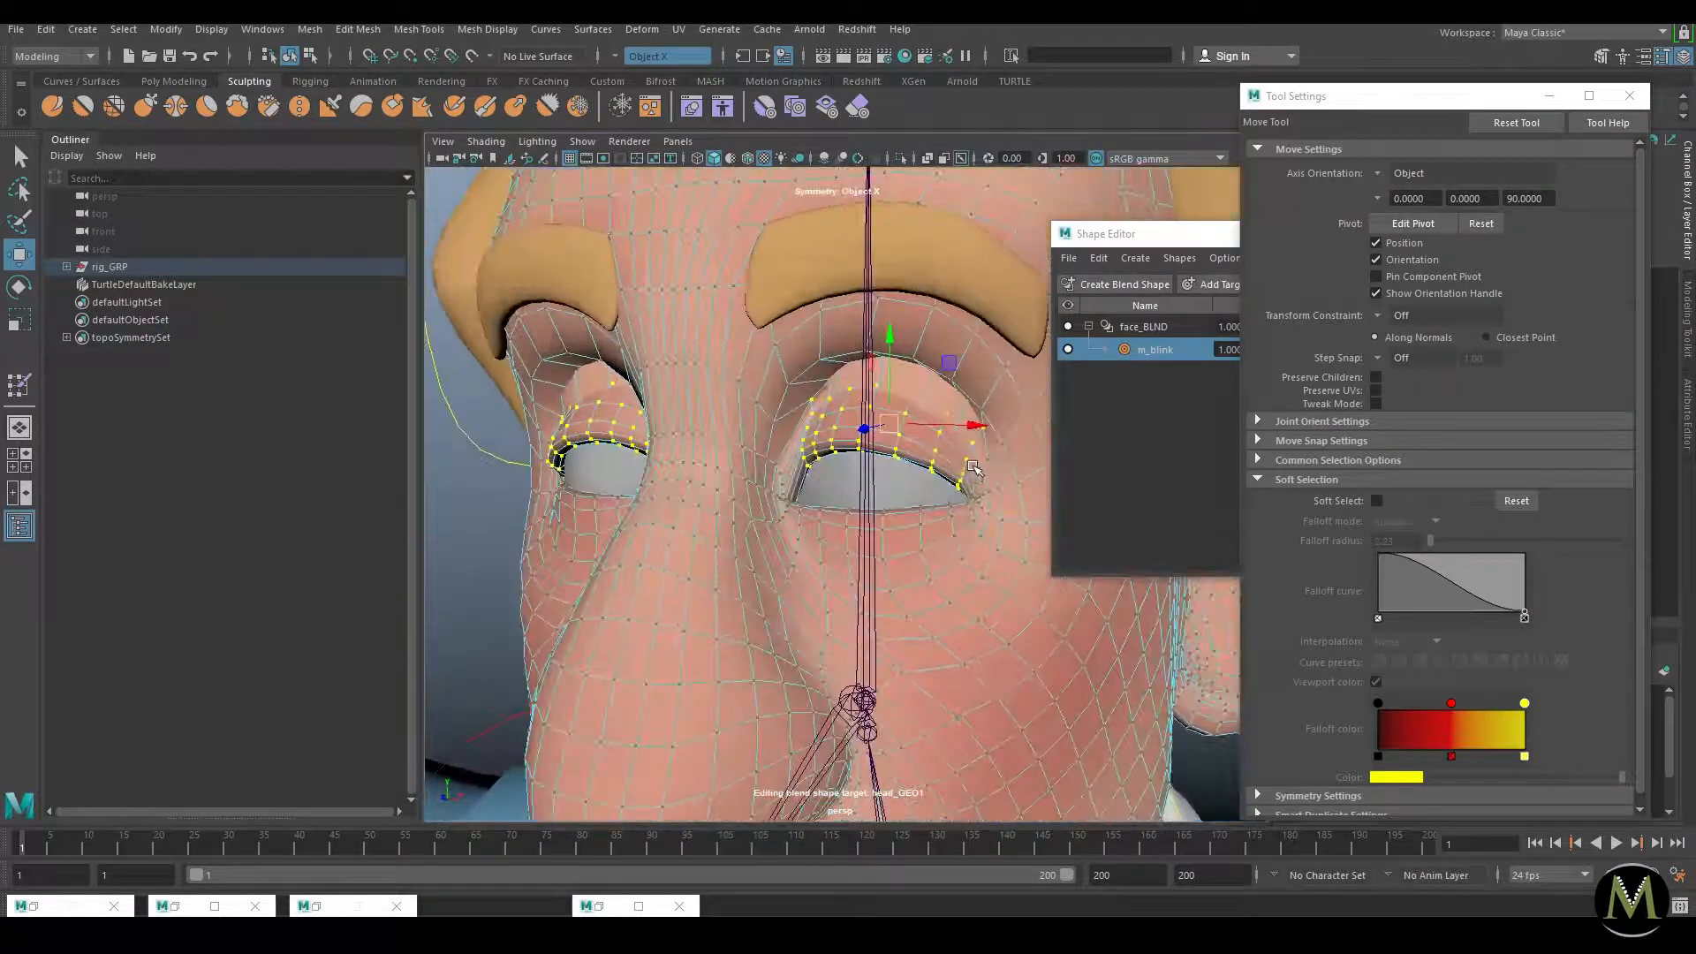
Step: Isolate the eyelids to select the vertices above the lids, then rotate and move them into the fold
key(ctrl+1)
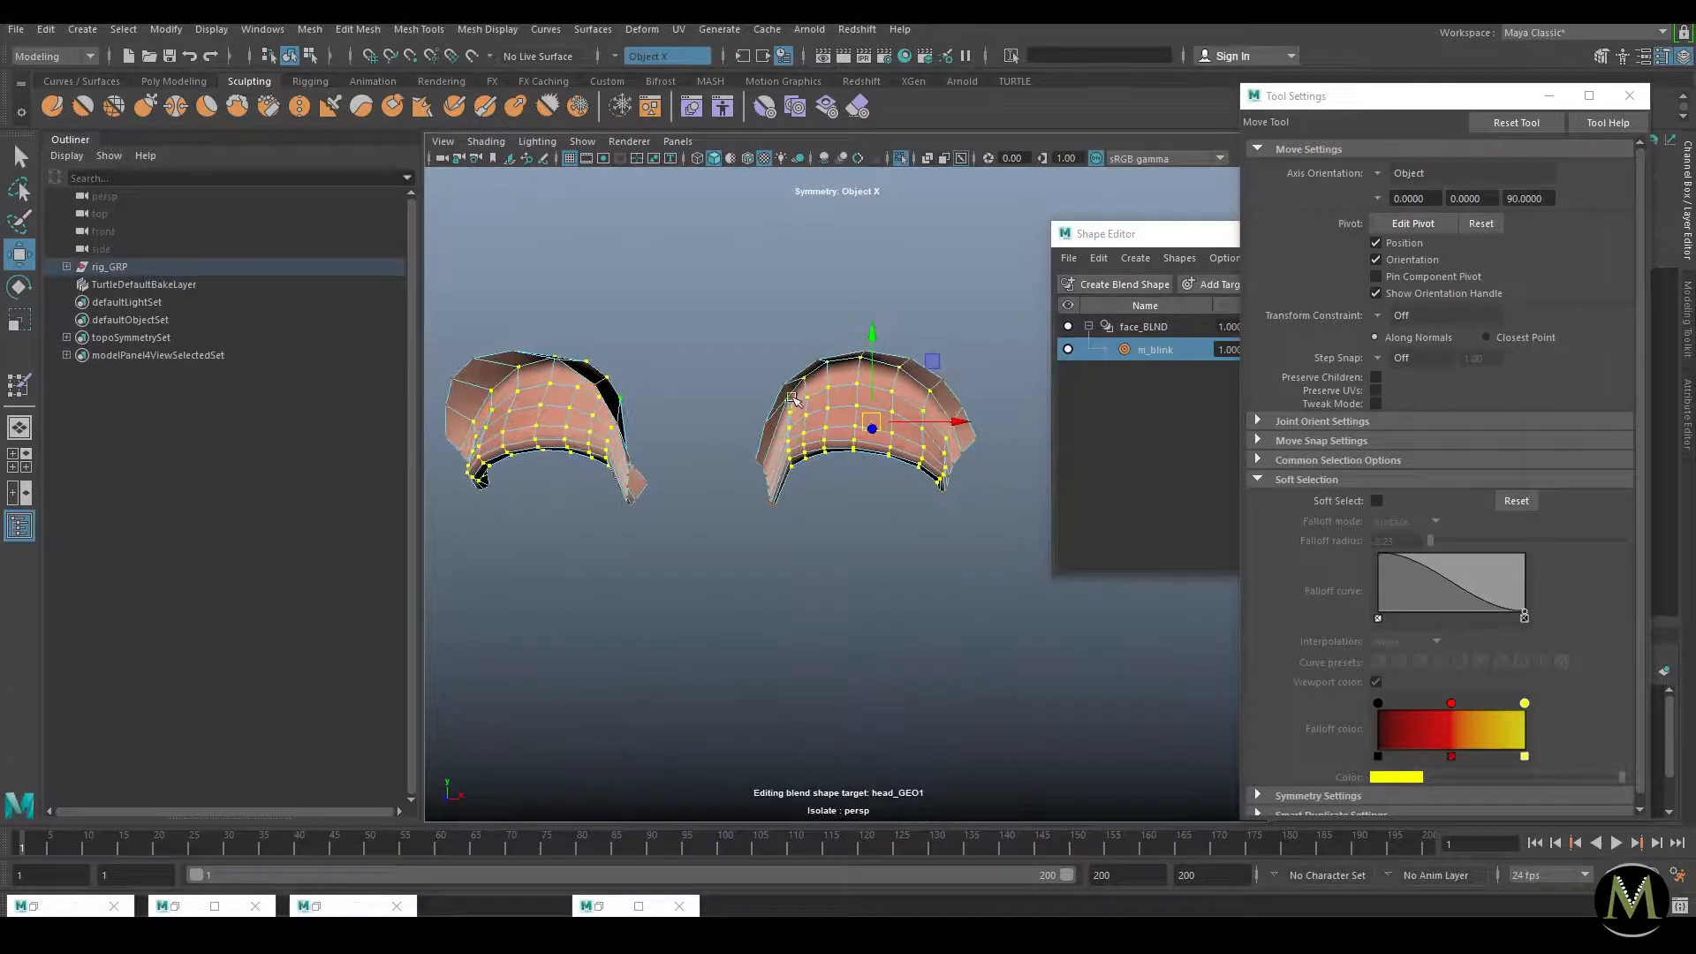
alt+drag(790, 399, 819, 399)
key(ctrl+1)
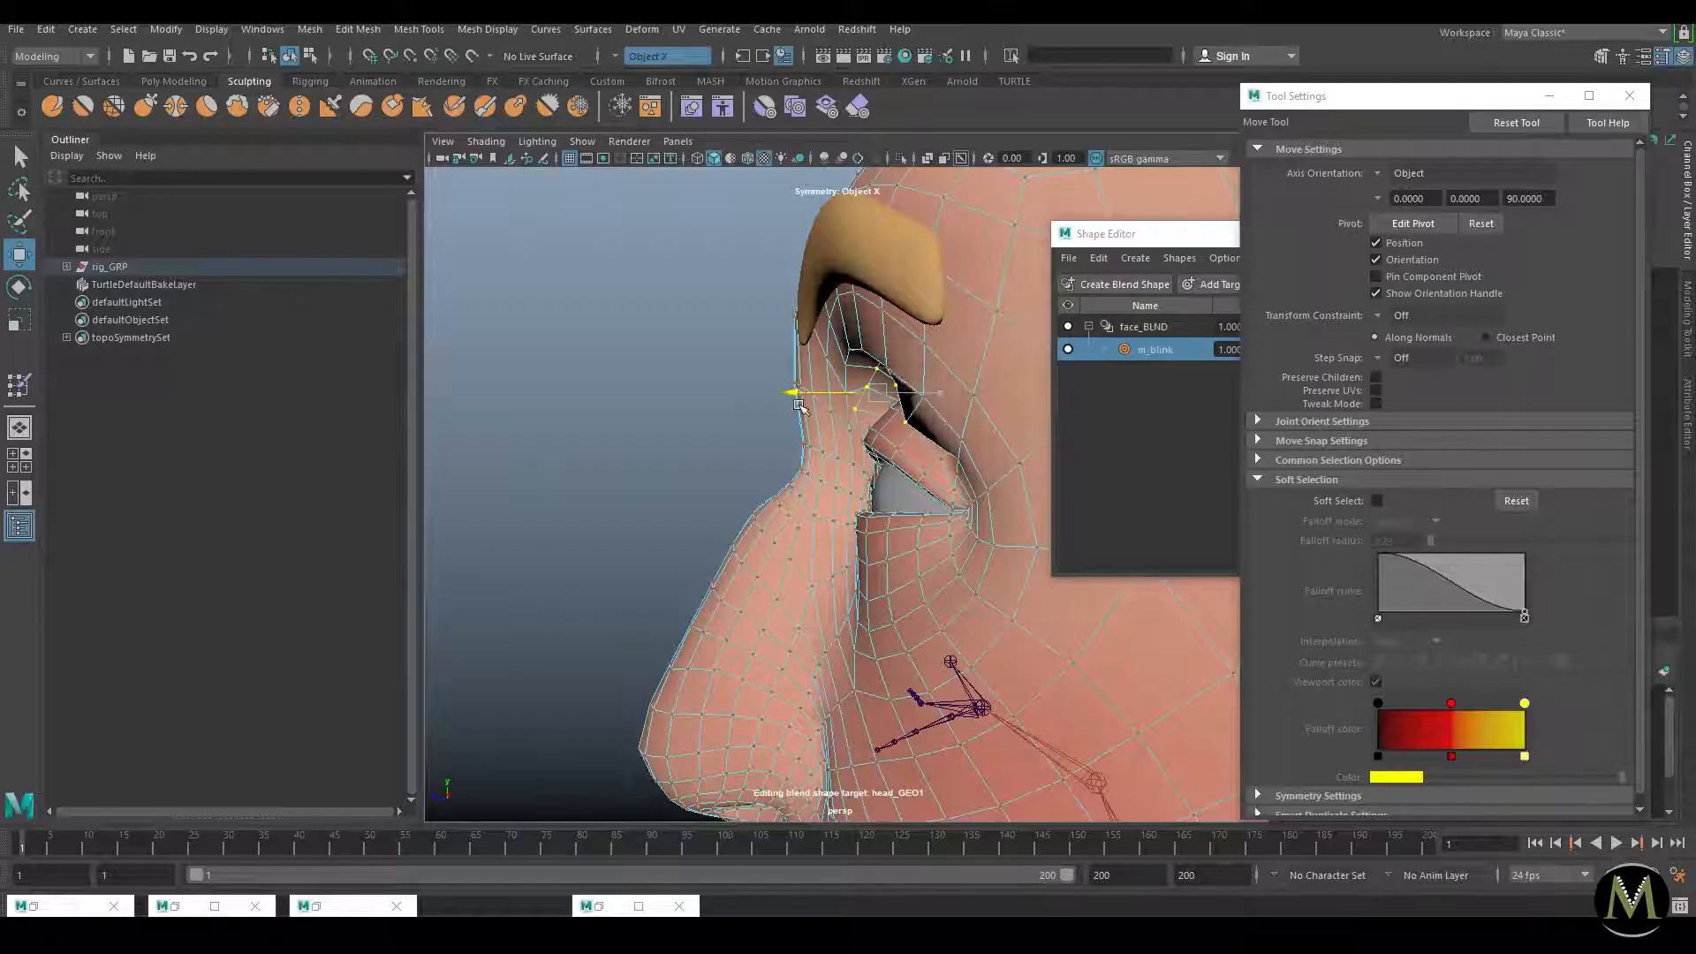
key(e)
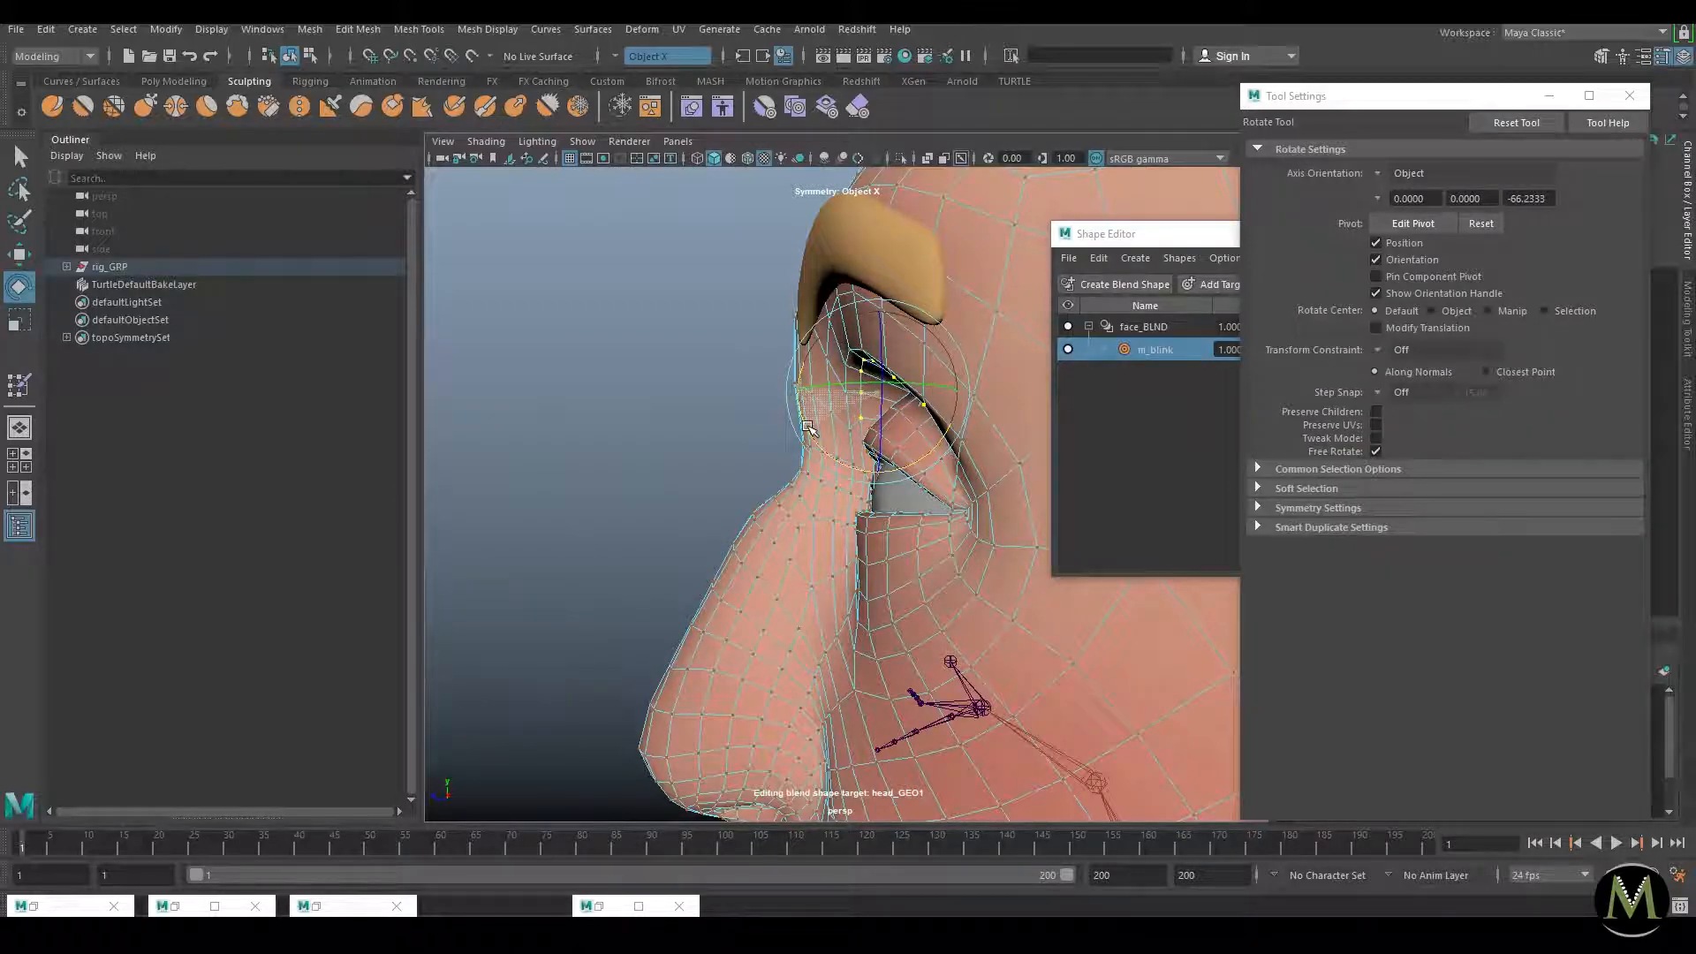
key(w)
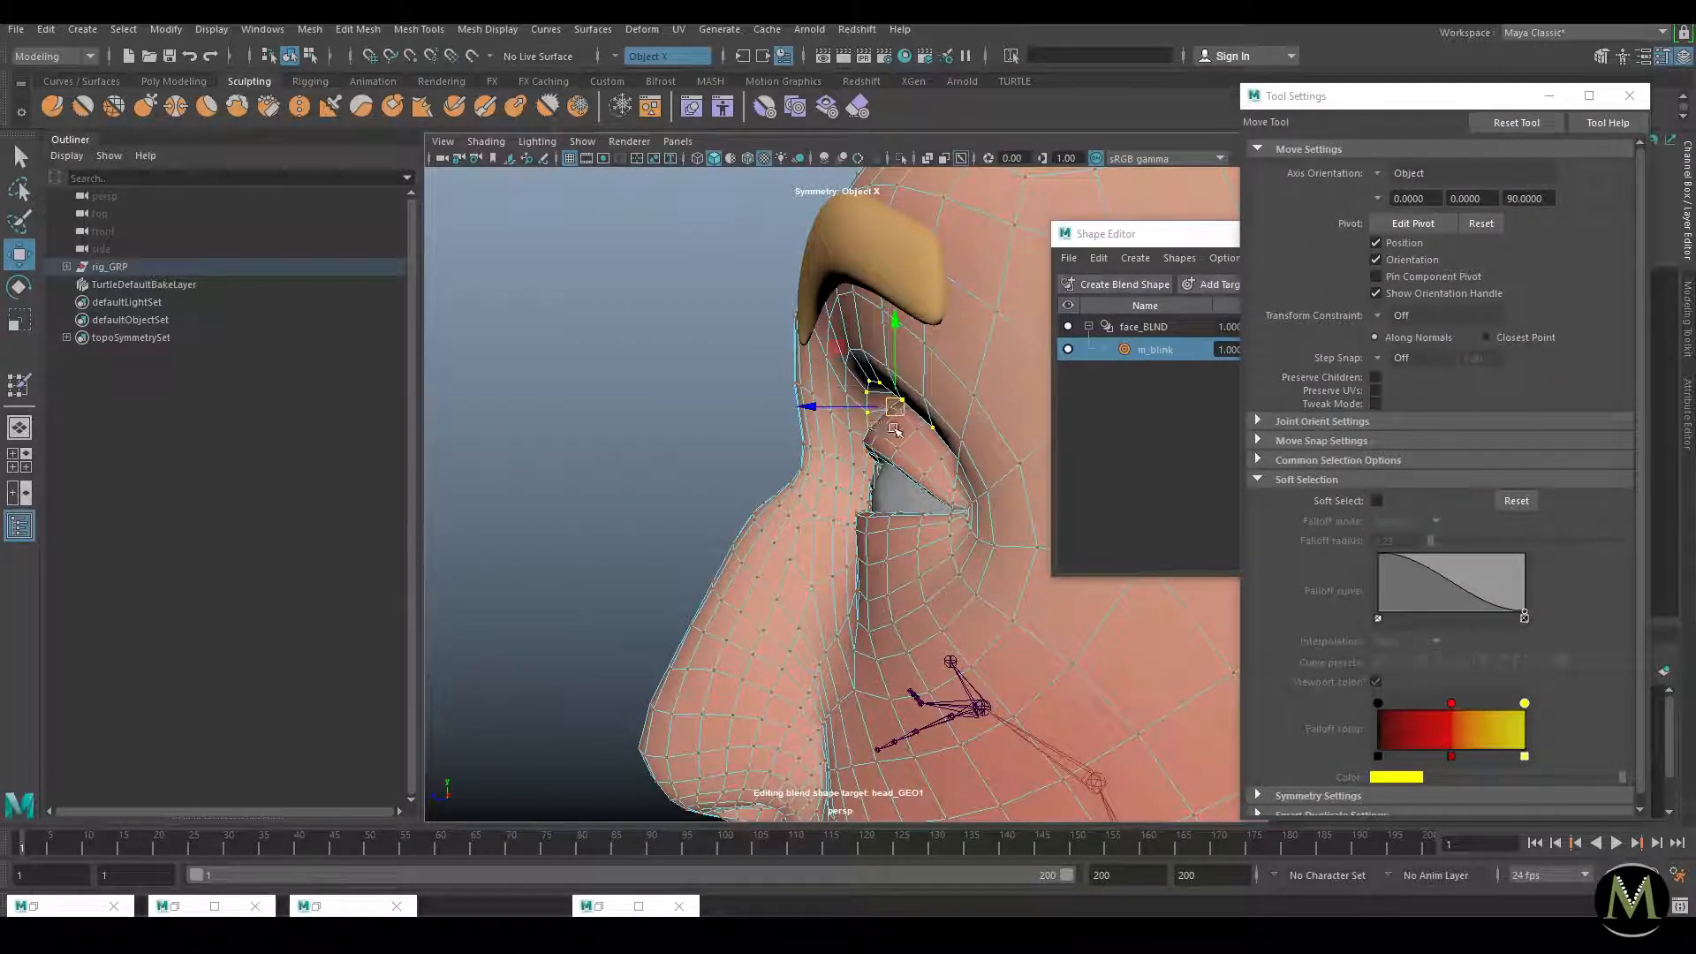
alt+drag(886, 430, 961, 459)
Step: Isolate the eyelid area again to select the crease vertices above the lids, and rotate them slightly
key(shift+period)
key(ctrl+1)
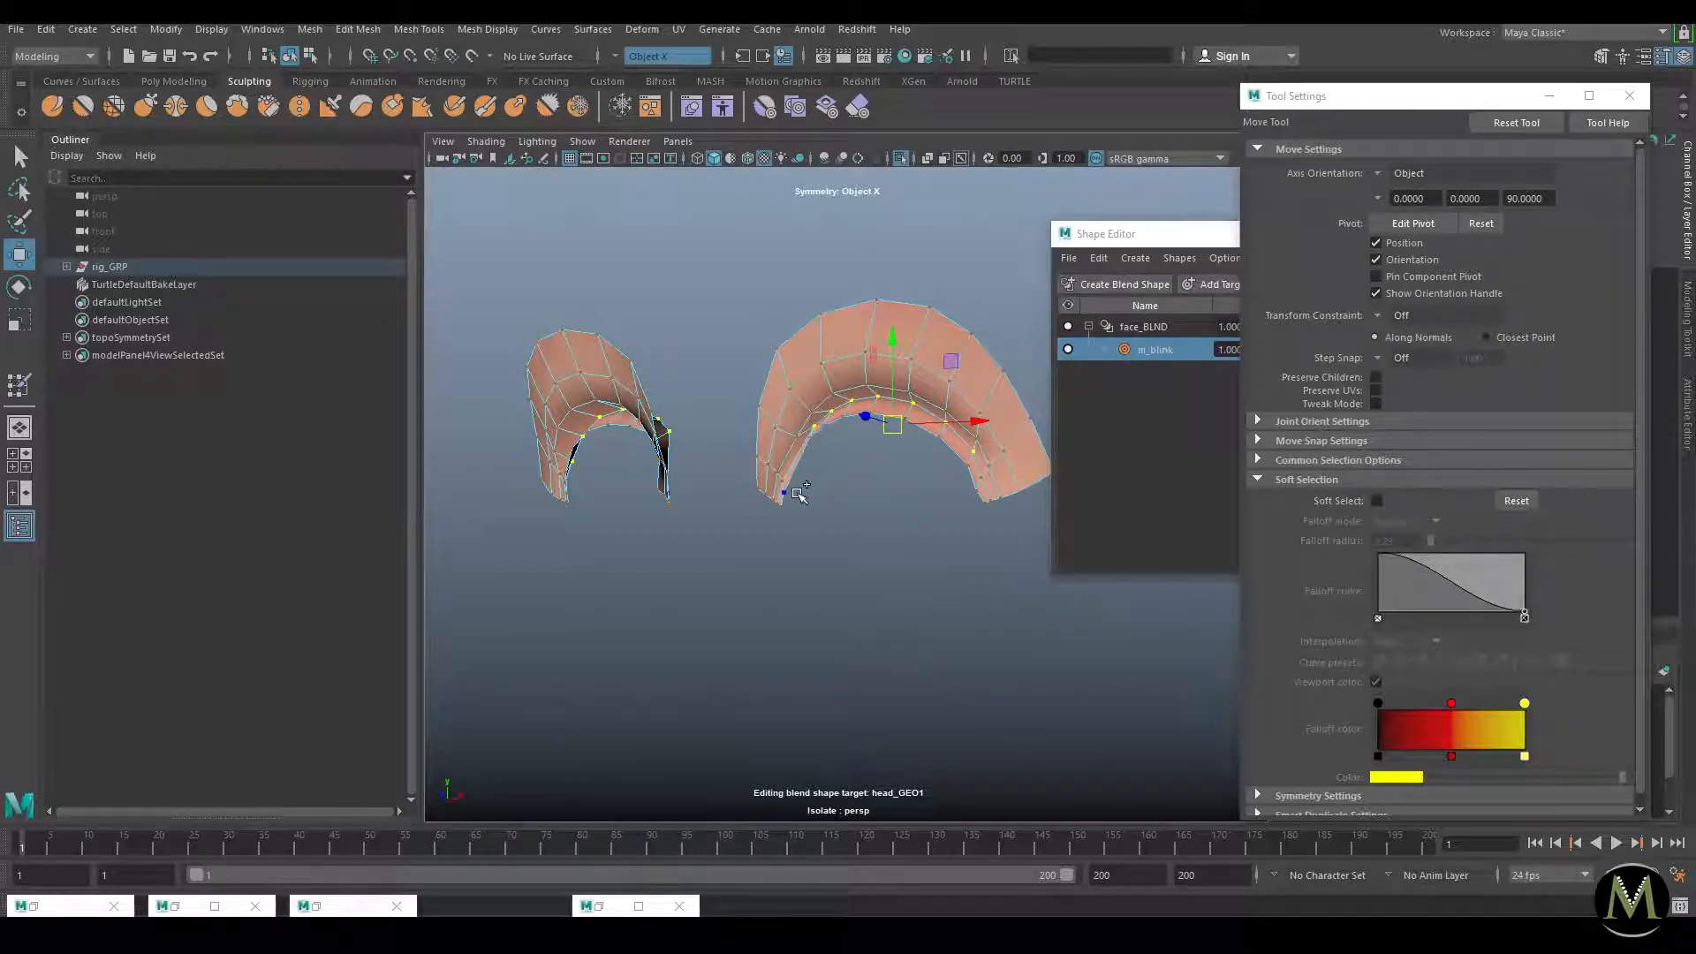
key(ctrl+1)
alt+drag(916, 428, 858, 418)
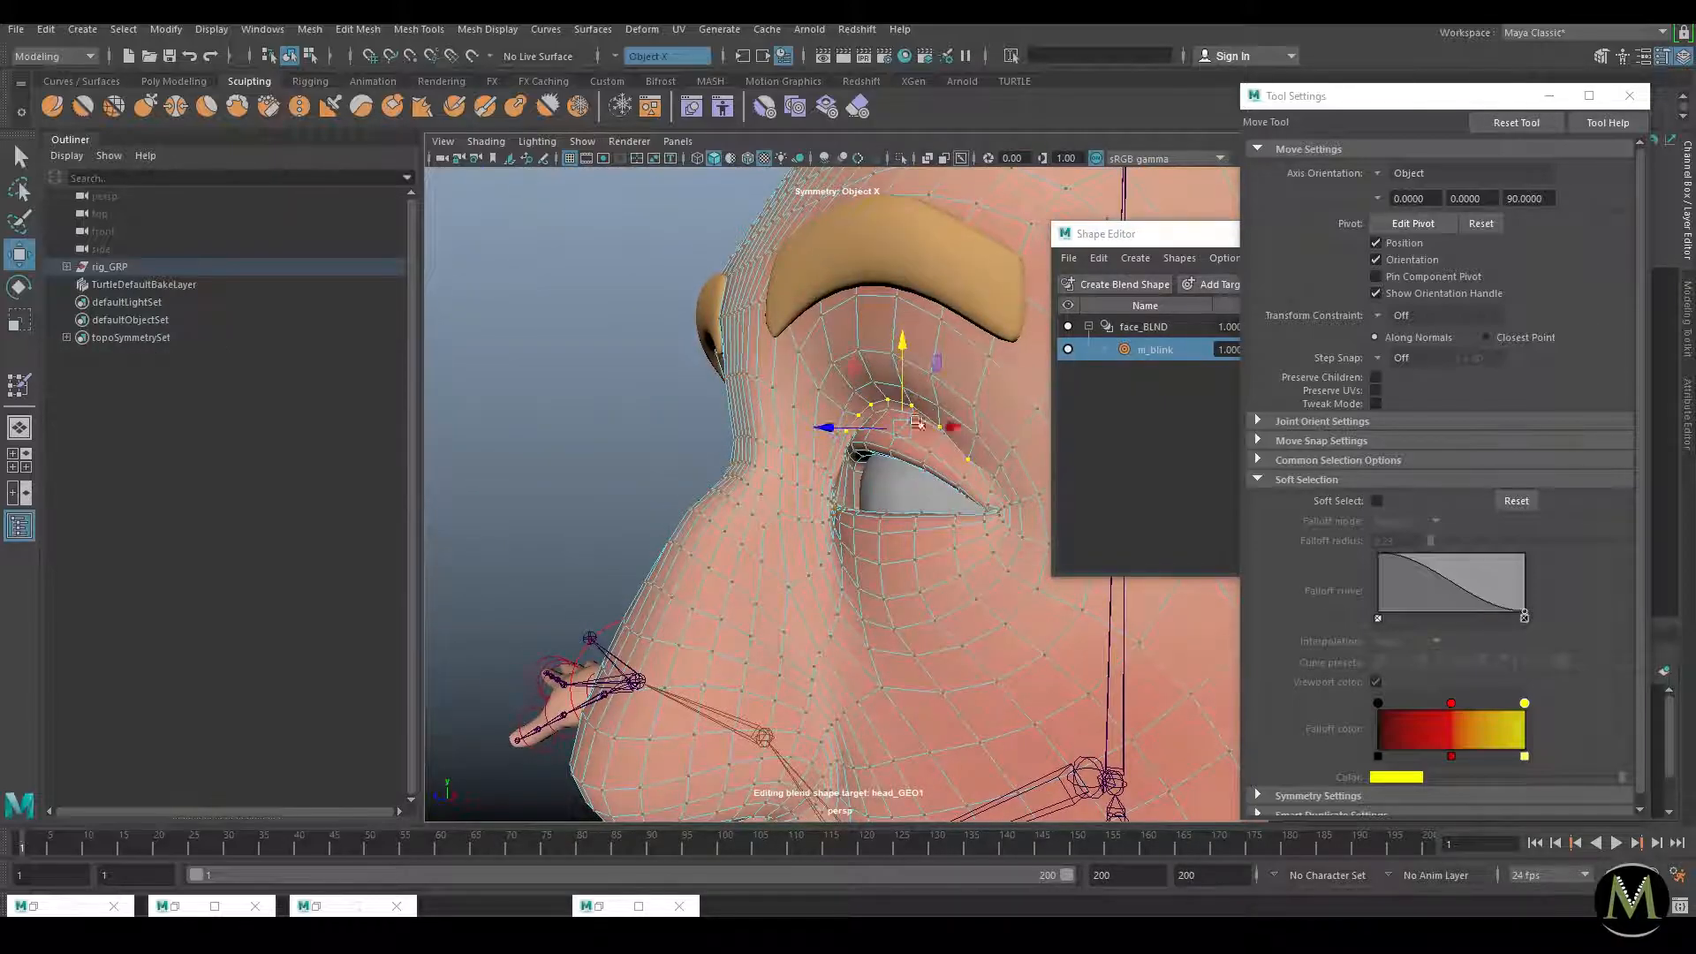
key(e)
drag(849, 393, 838, 401)
key(w)
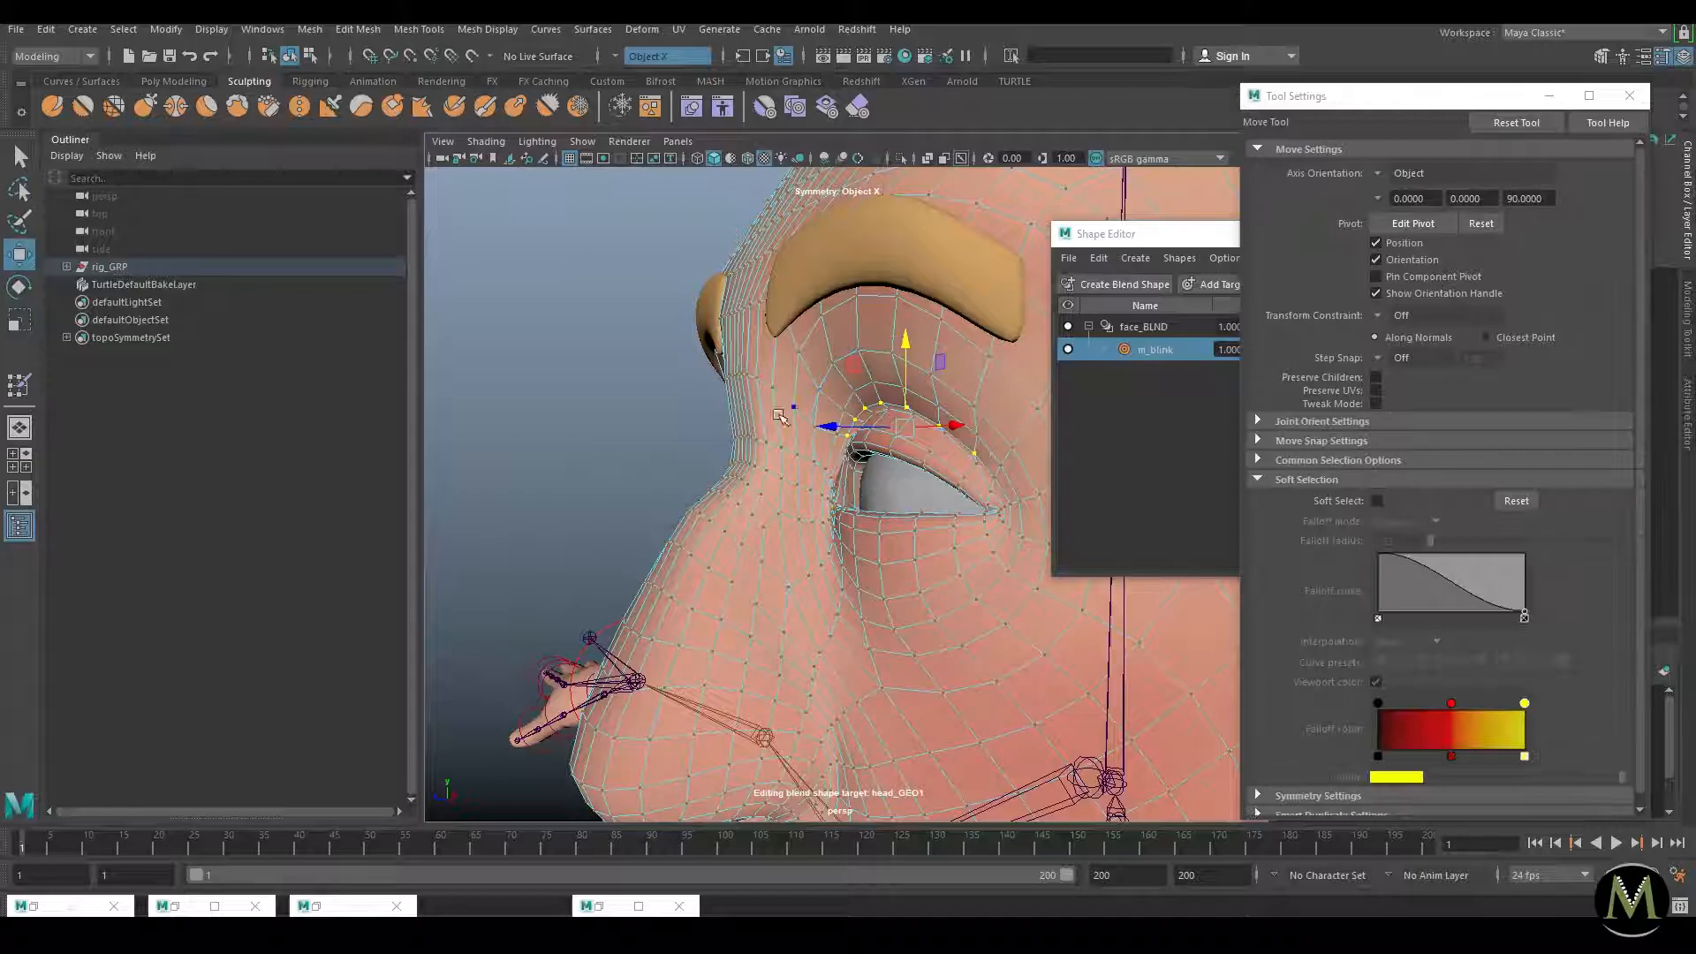
Step: Inspect the opened eyes, then select the lower eyelid vertices with soft selection turned back on
click(624, 378)
click(624, 378)
scroll(636, 406, down, 4)
alt+drag(654, 454, 789, 452)
right_drag(863, 530, 808, 530)
alt+drag(848, 521, 720, 503)
scroll(848, 530, up, 4)
click(887, 518)
mouse_move(887, 518)
alt+mouse_down()
mouse_move(805, 542)
mouse_move(857, 539)
mouse_move(739, 496)
mouse_move(866, 528)
mouse_move(883, 549)
alt+mouse_up()
key(b)
key(shift+period)
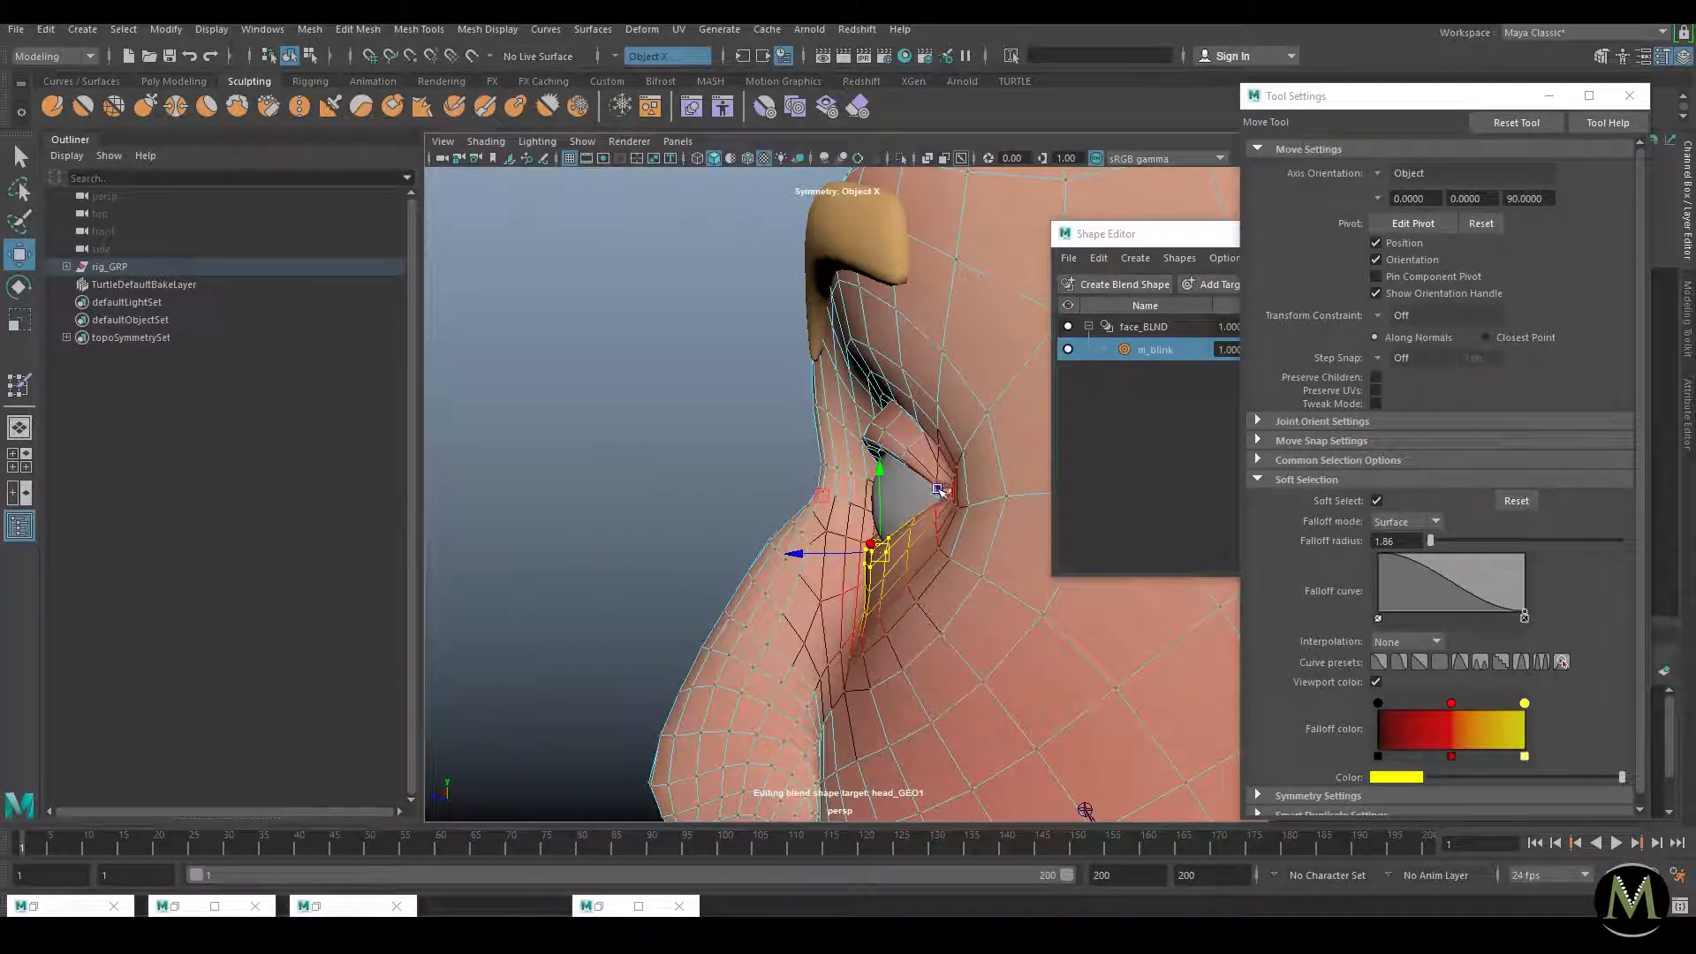
Step: Nudge the outer eye-corner vertex upward with a soft selection radius of about 0.34, and review the whole face
click(939, 490)
key(b)
key(b)
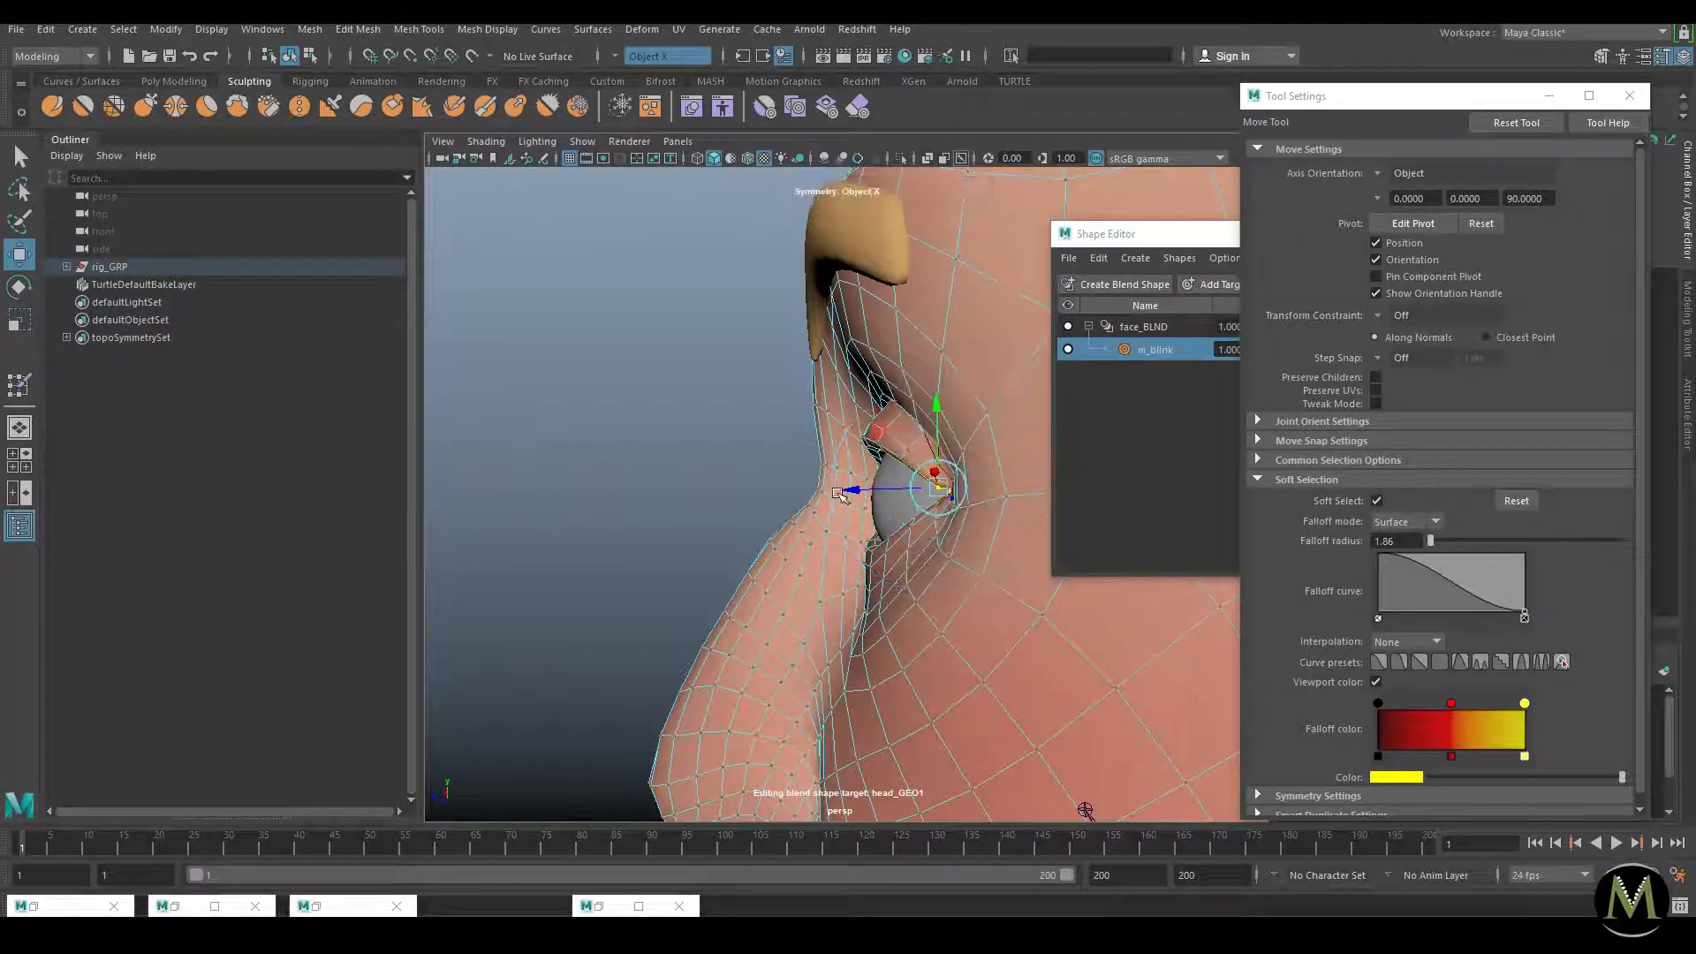
drag(938, 430, 938, 421)
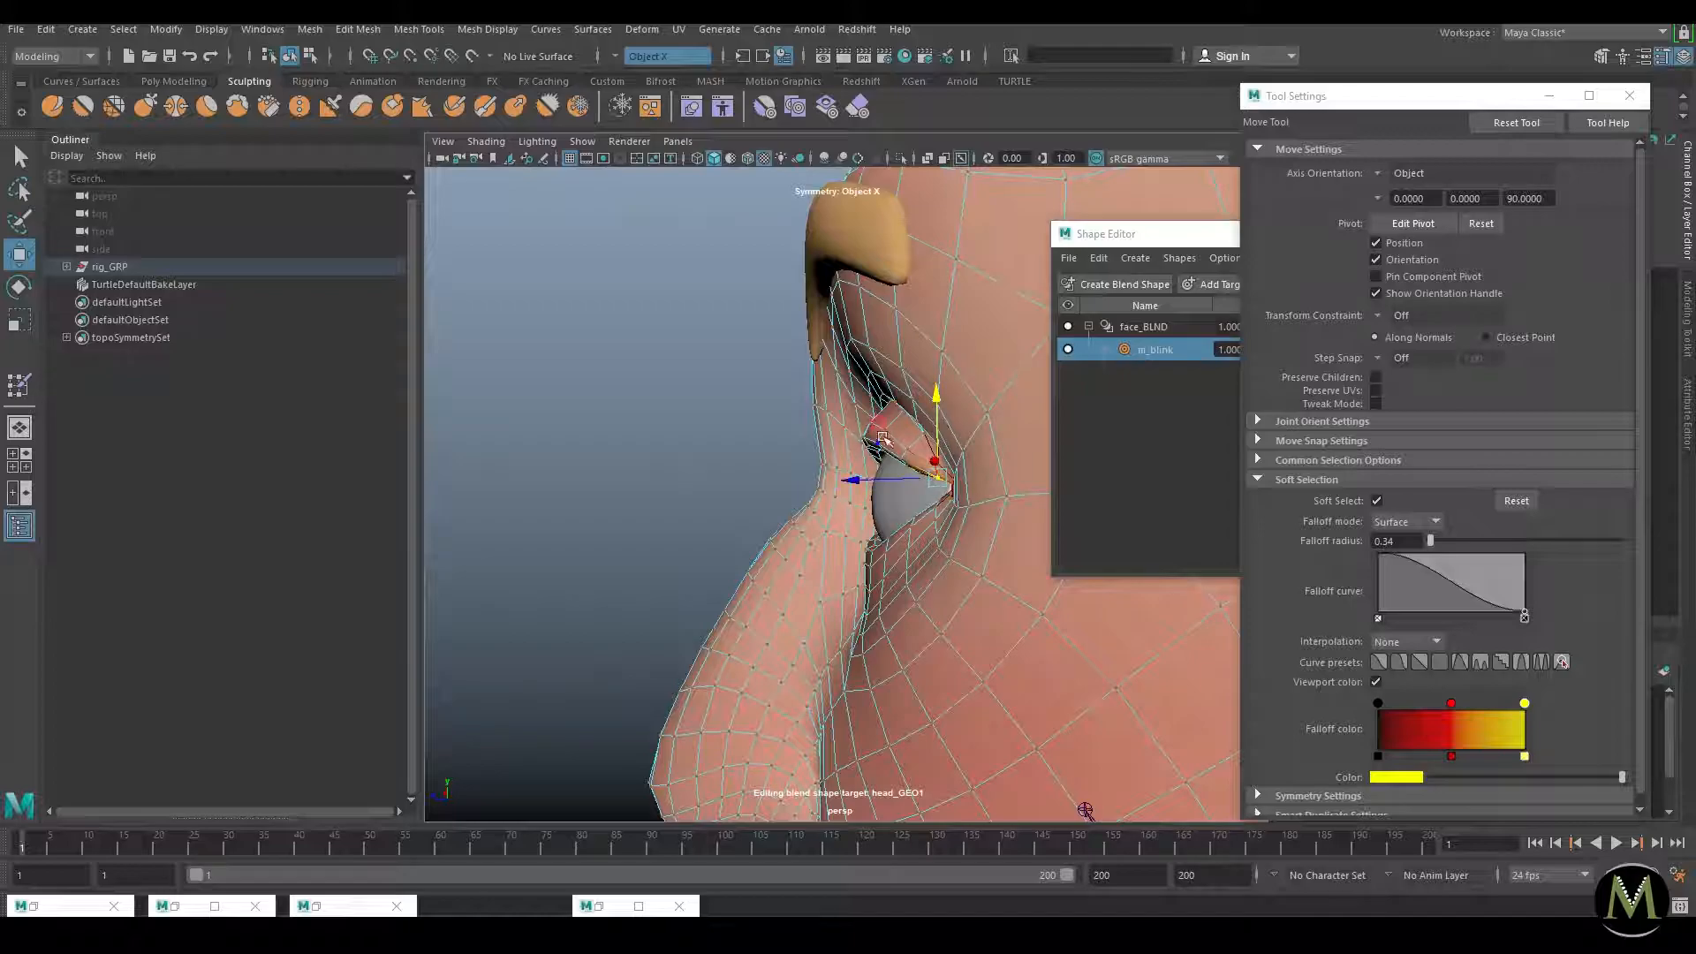
click(662, 457)
scroll(664, 459, down, 4)
alt+drag(760, 477, 696, 510)
scroll(944, 550, down, 5)
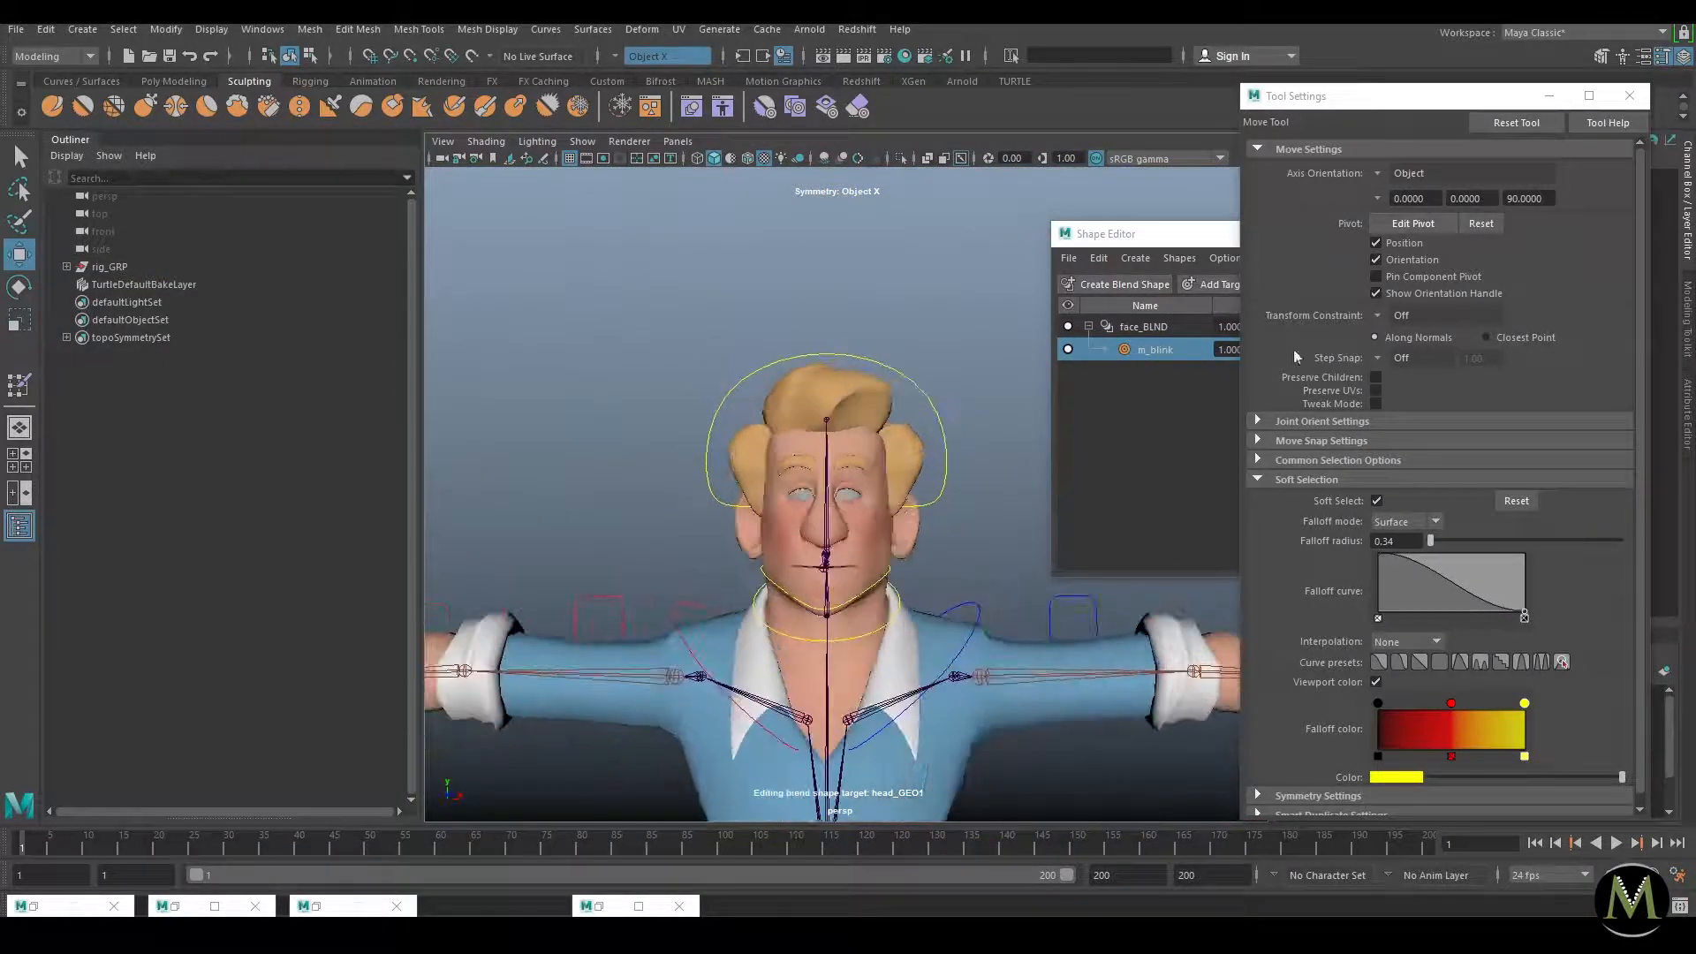
Step: Select the head control m_headAJA_CTRL and minimise the tool settings
click(1210, 233)
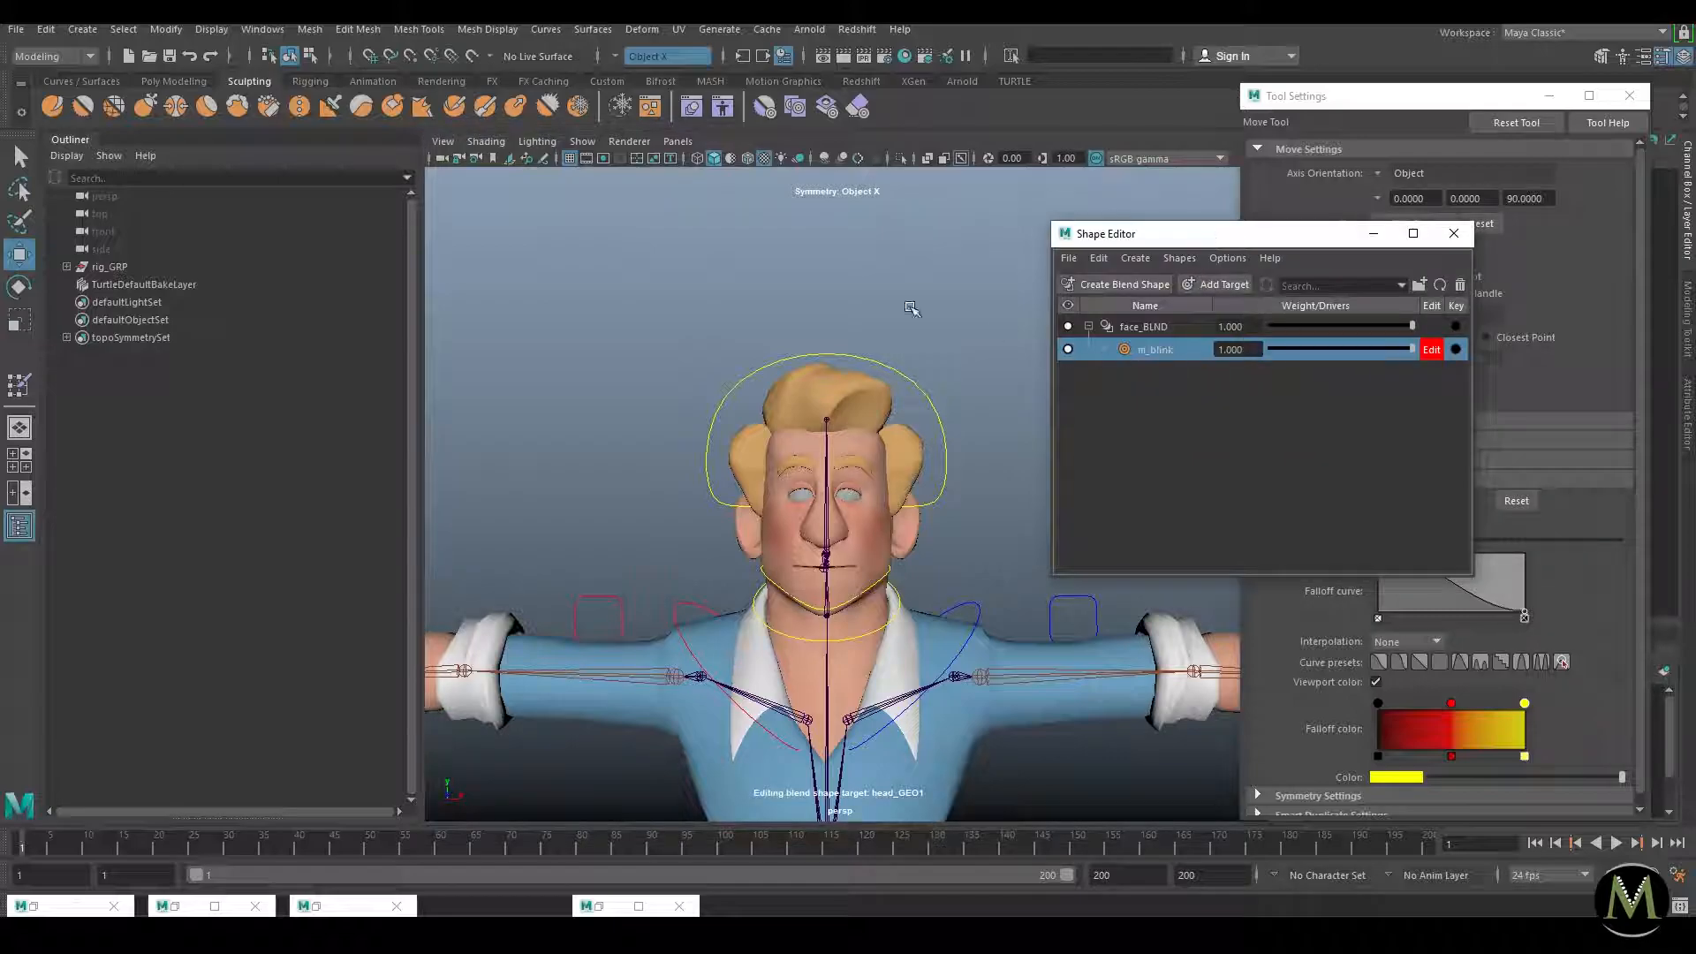
click(829, 354)
click(1557, 104)
click(1550, 95)
Step: Add a keyable float attribute named blink to the head control, with a minimum of 0 and a maximum of 1
click(1348, 159)
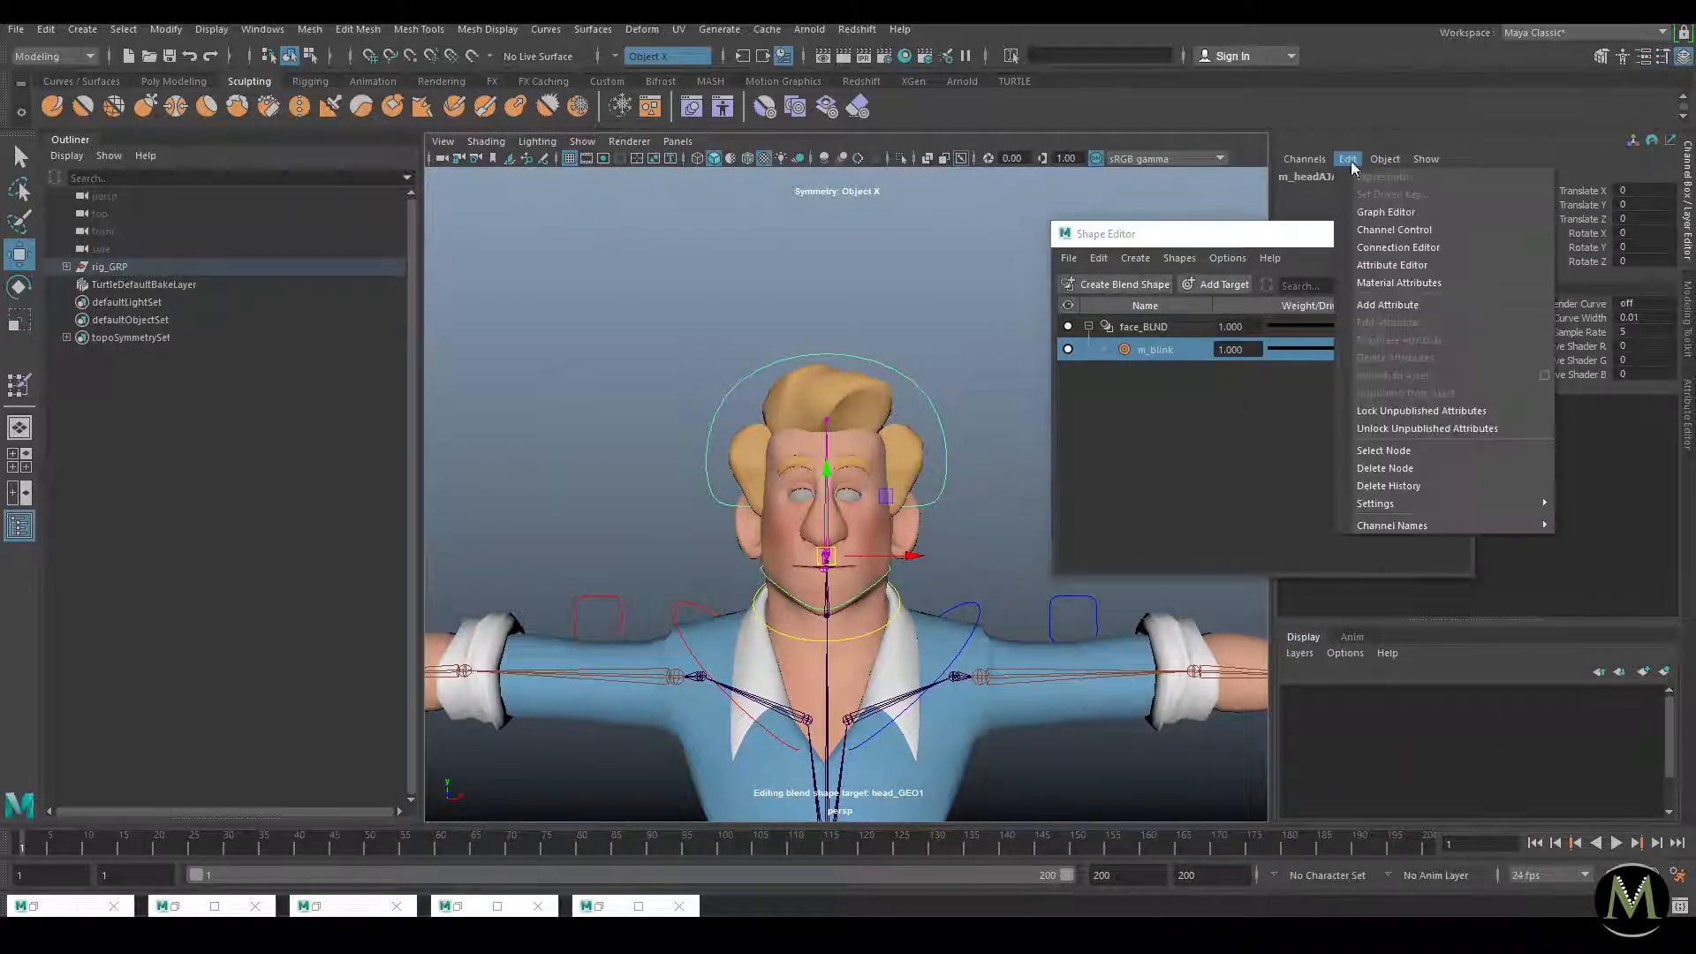
click(1414, 303)
text(blink)
click(707, 590)
text(0)
key(Tab)
text(1)
key(Tab)
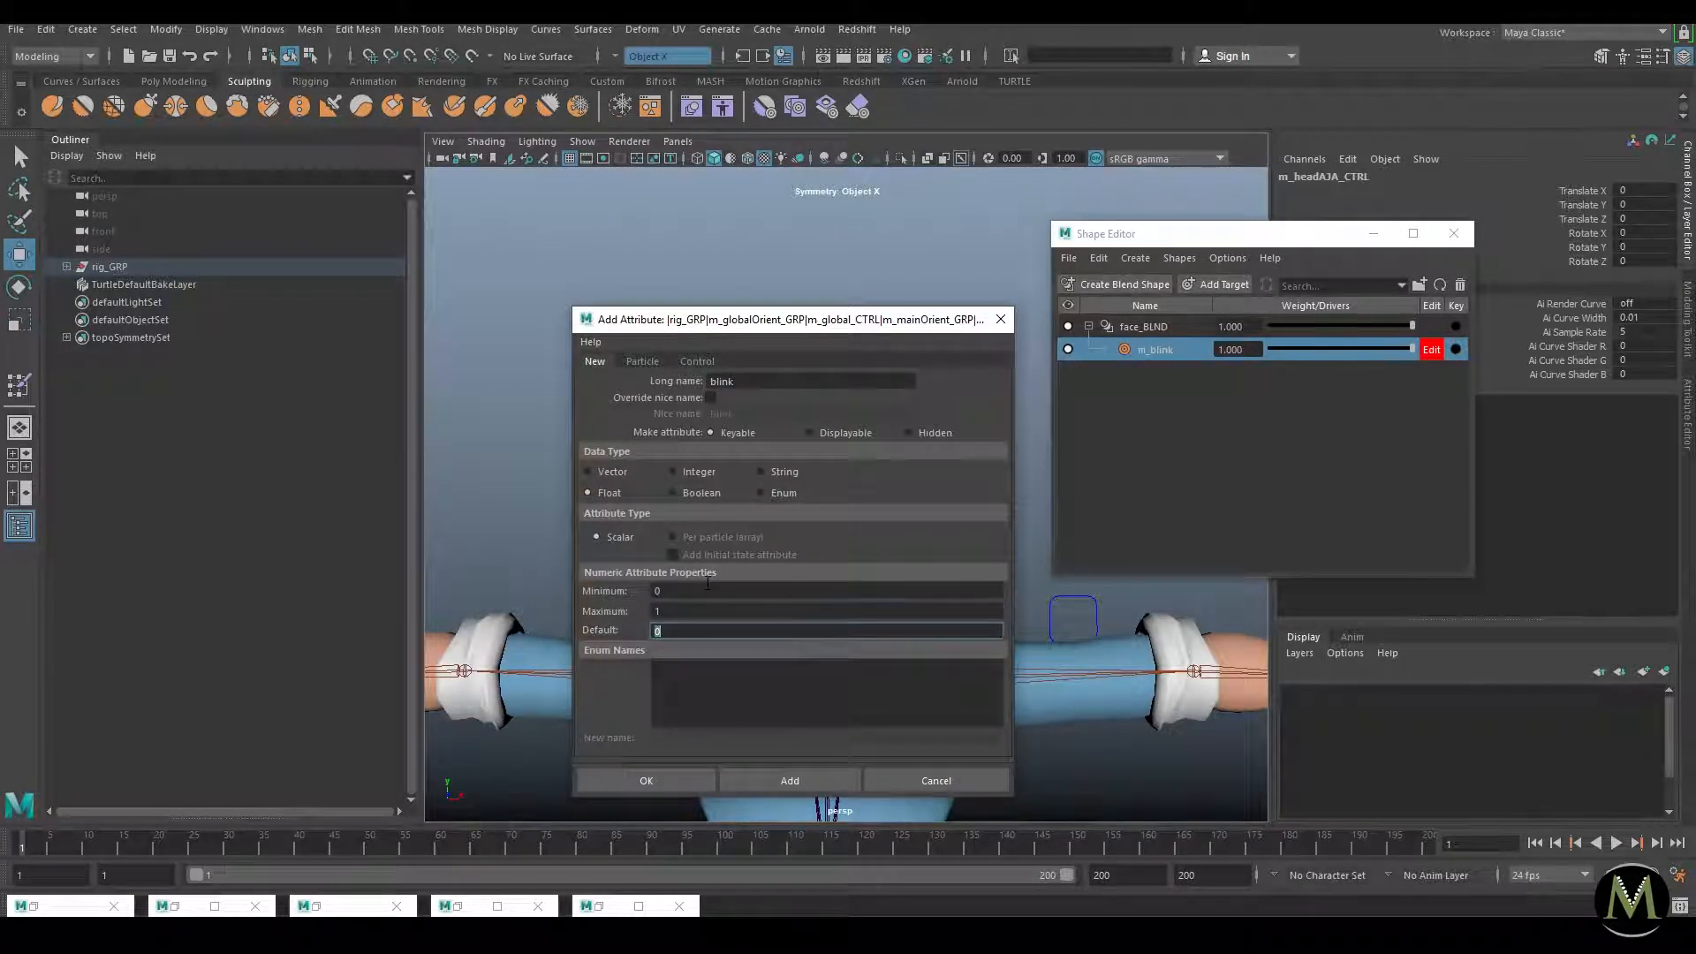
click(804, 765)
click(978, 779)
Step: Load the head control m_headAJA_CTRL as the source in the Connection Editor
drag(1262, 224, 1261, 223)
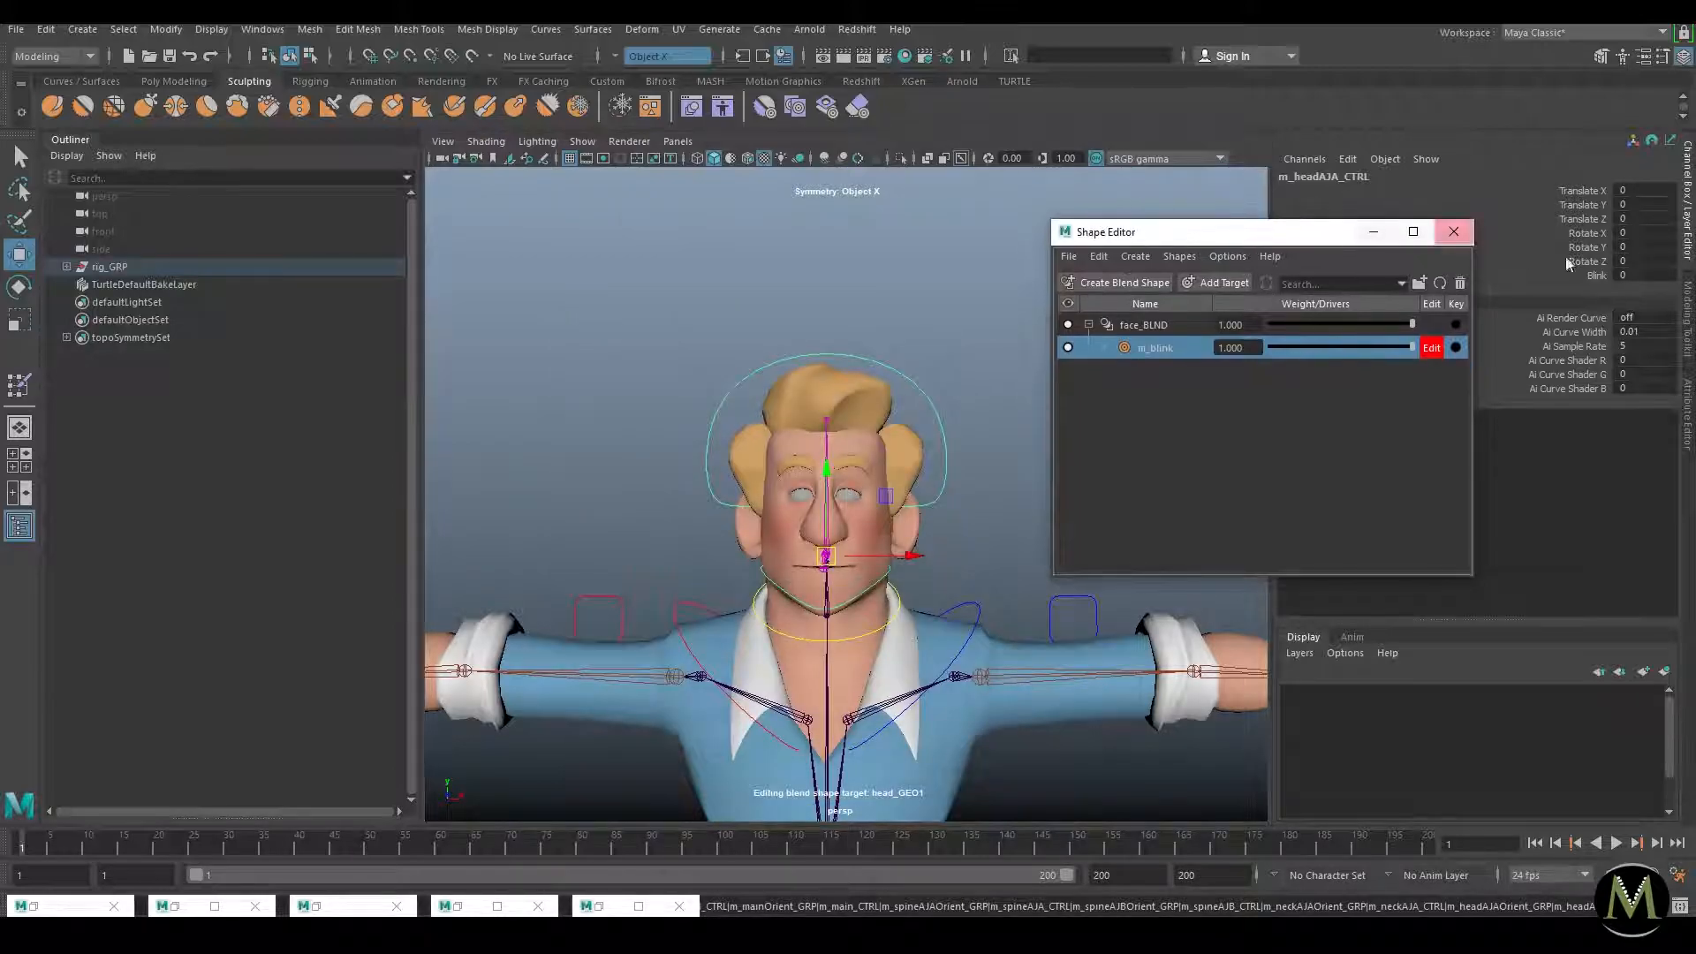
click(1597, 275)
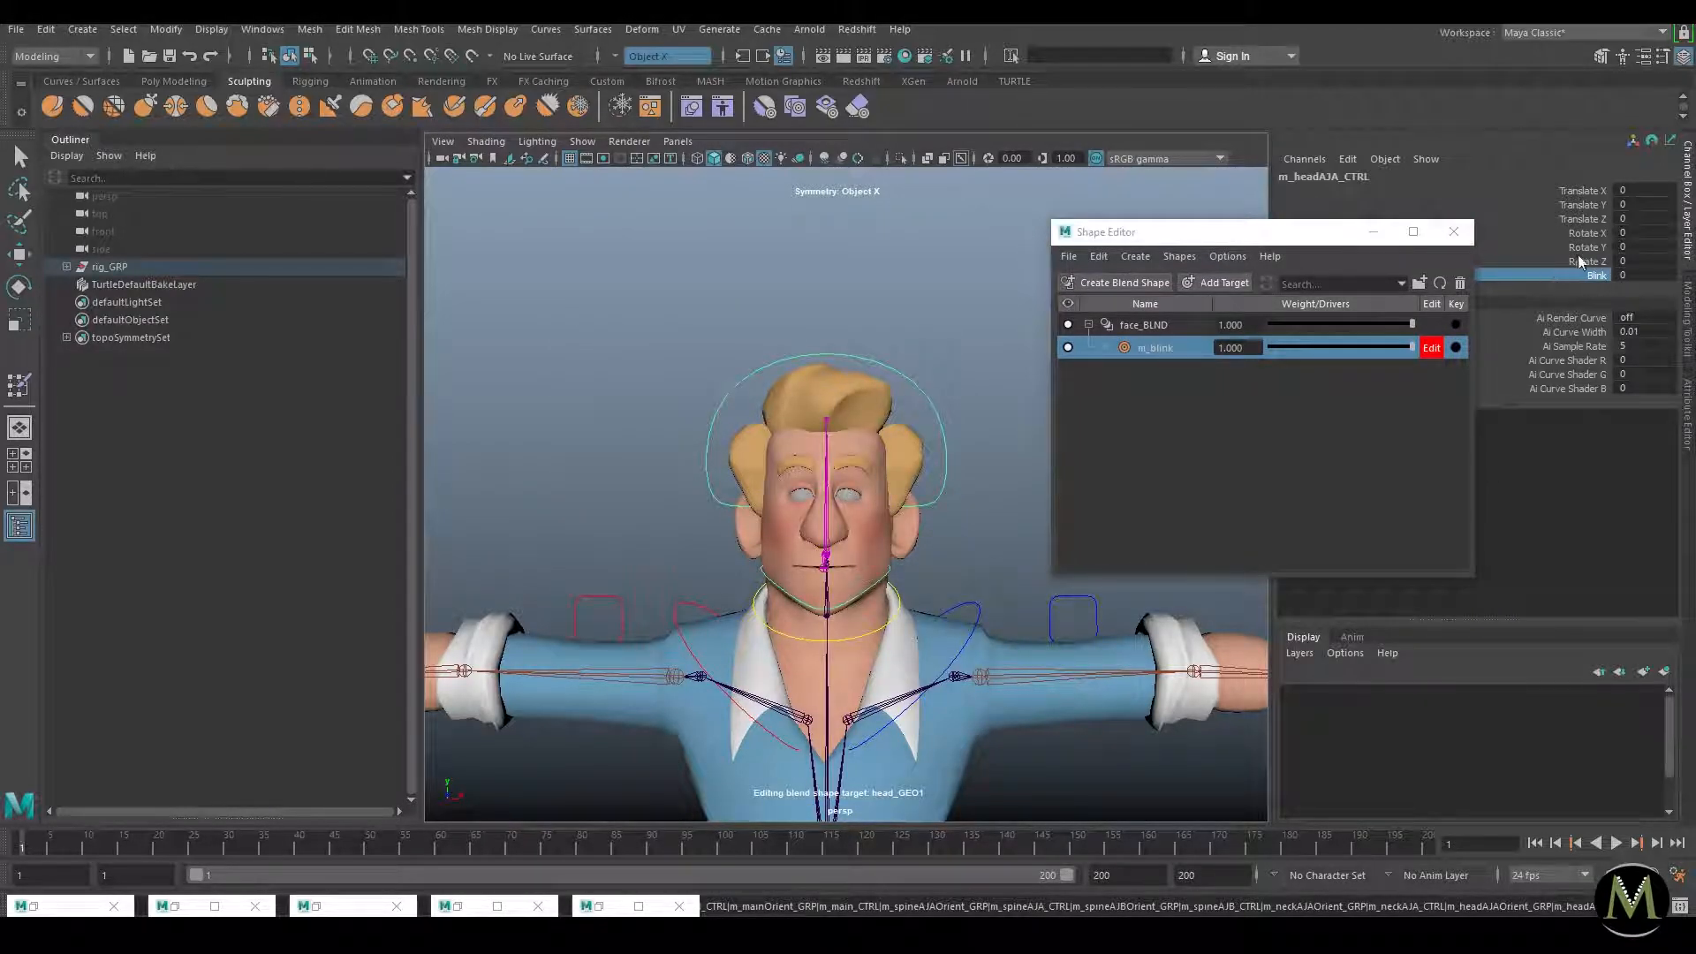
click(1349, 159)
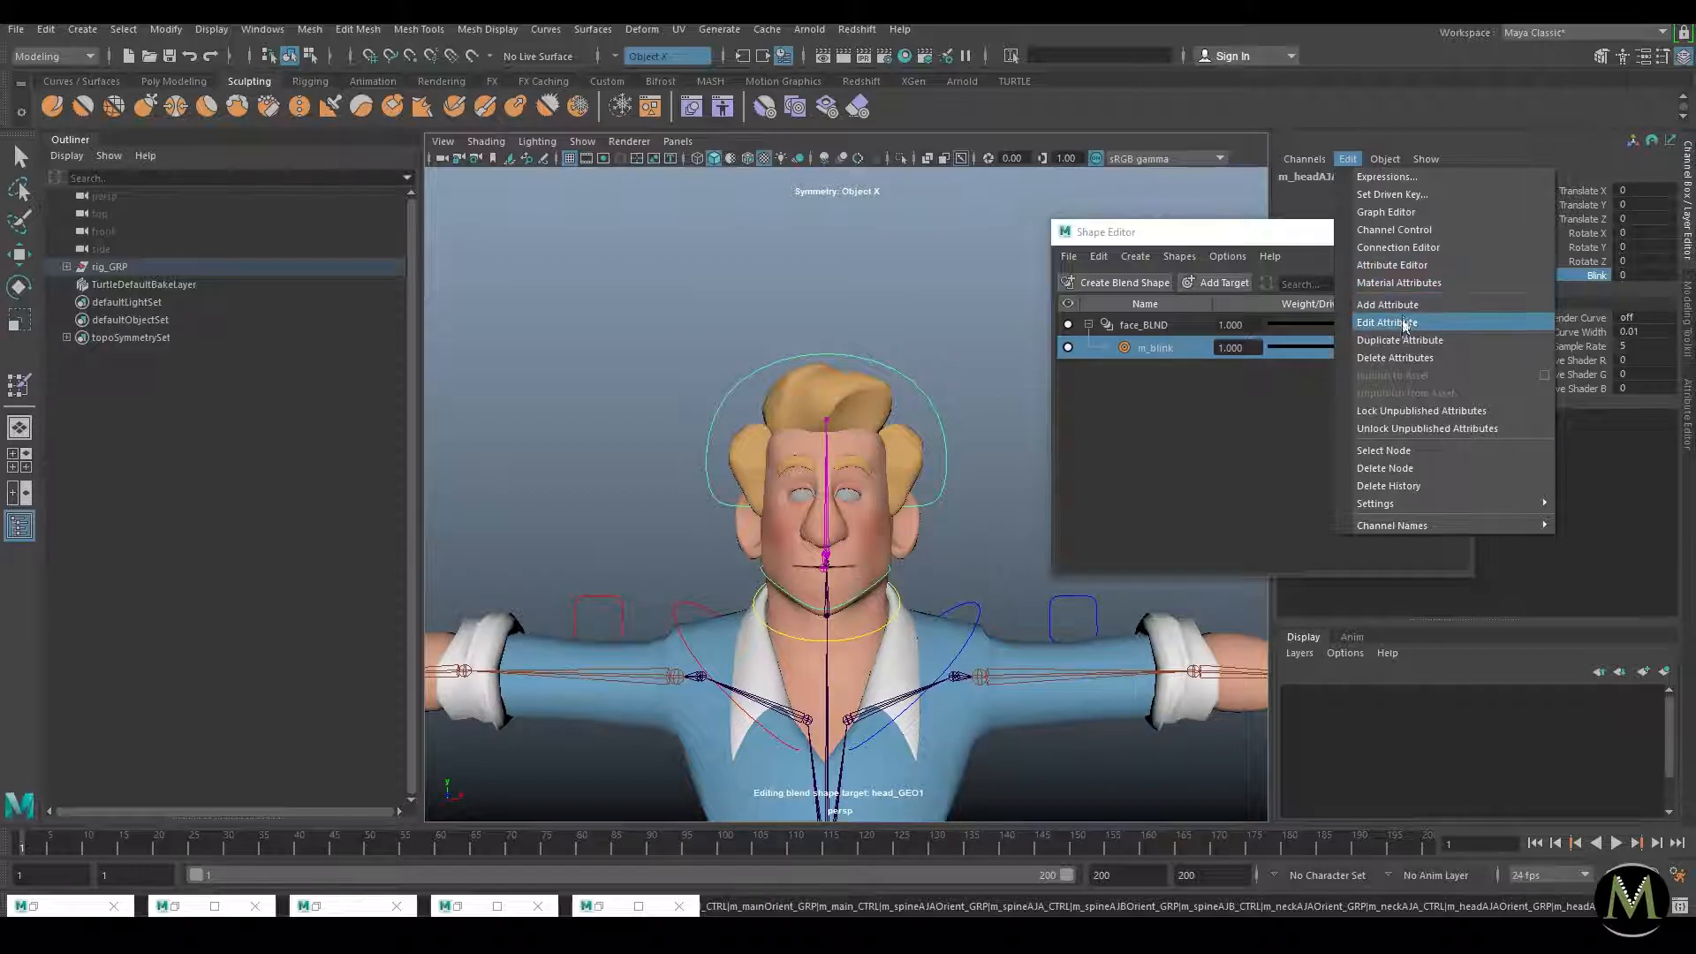
click(1411, 247)
drag(1253, 169, 1423, 208)
Step: Load the face_BLND node as the destination, connect the head control's blink attribute to the m_blink weight, and close the Connection Editor
click(1161, 244)
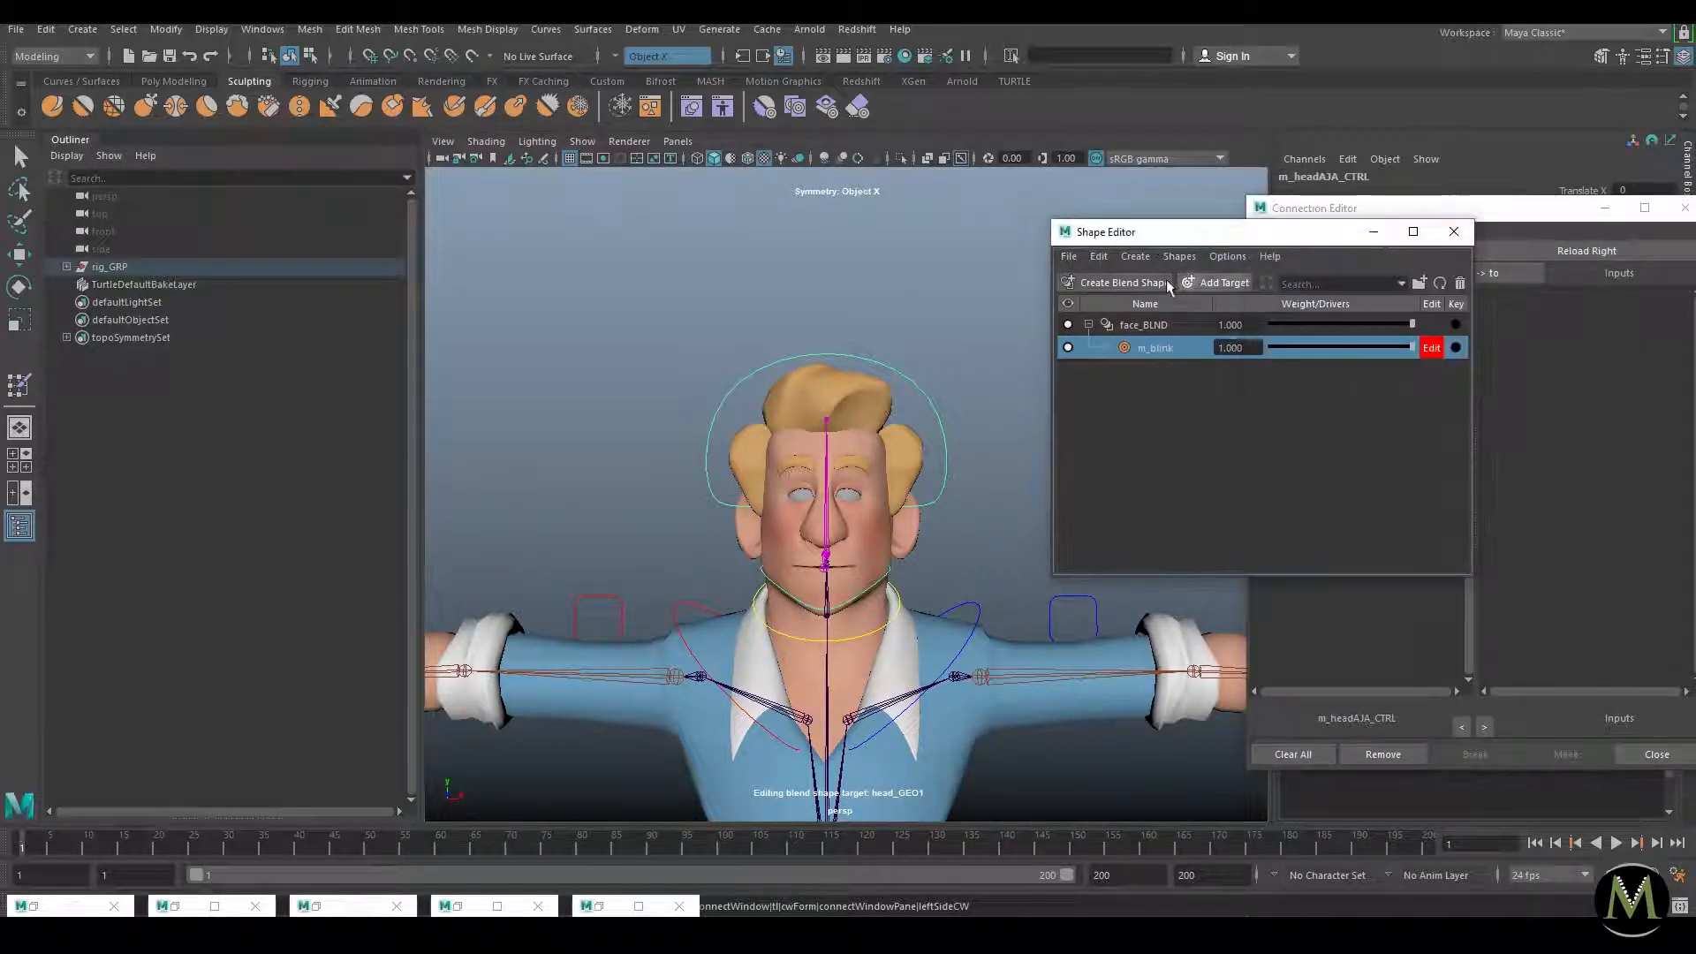
right_click(1137, 323)
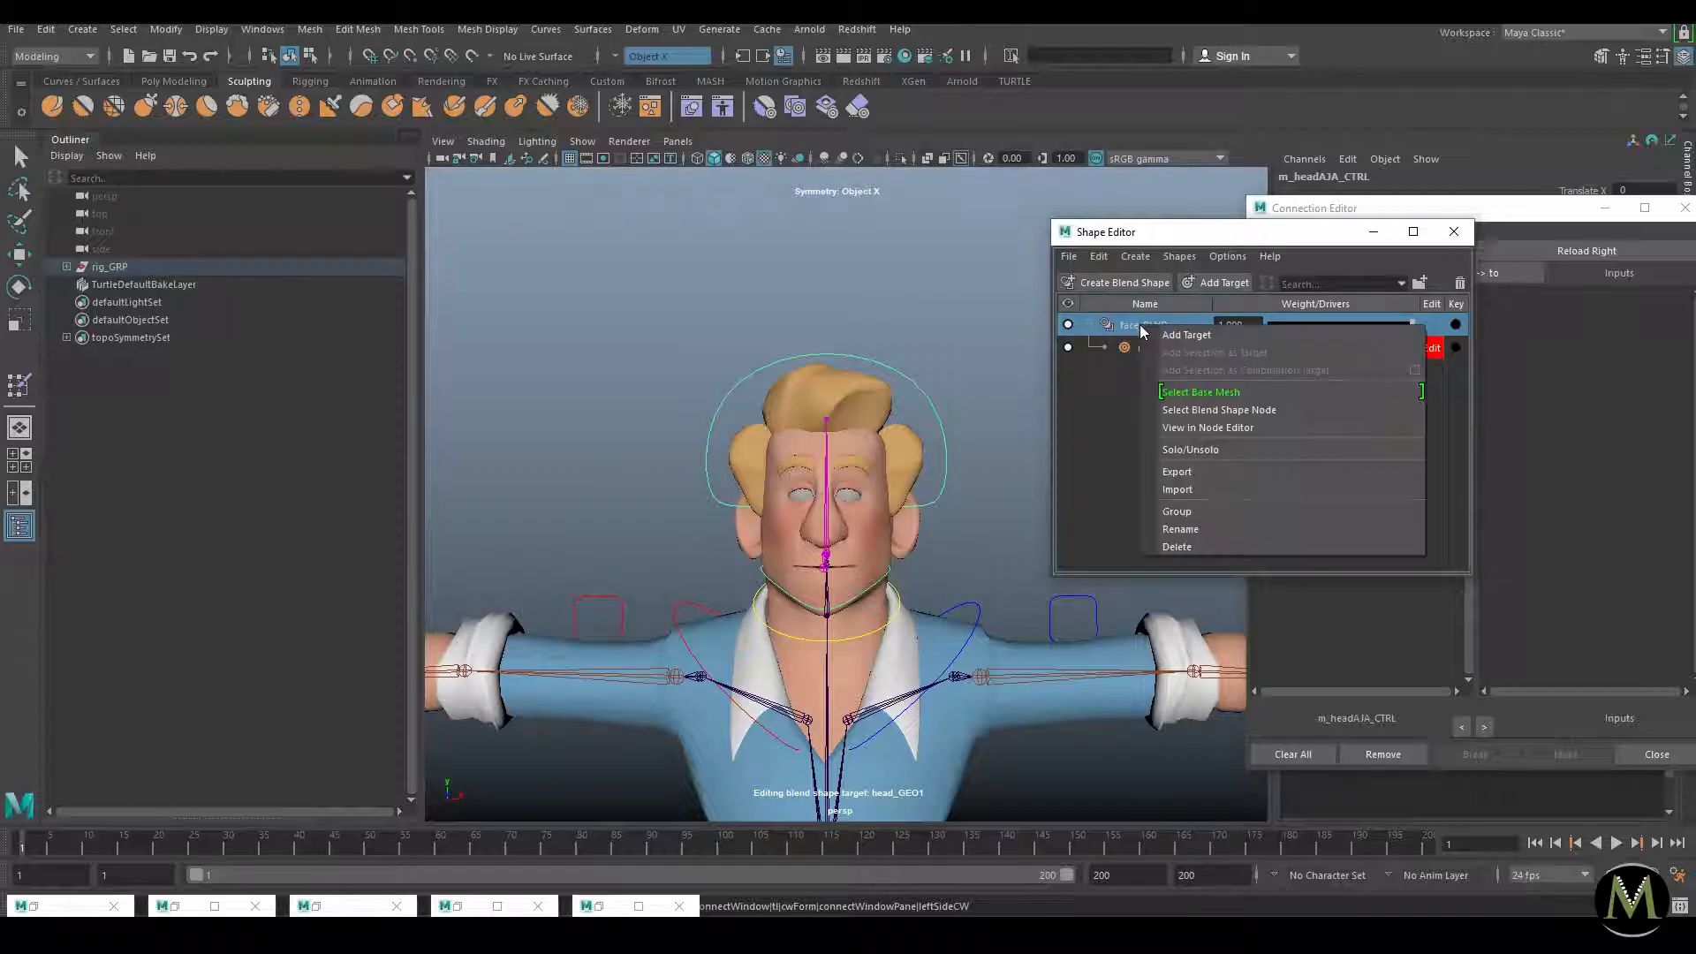
click(1240, 408)
click(1588, 252)
click(1394, 347)
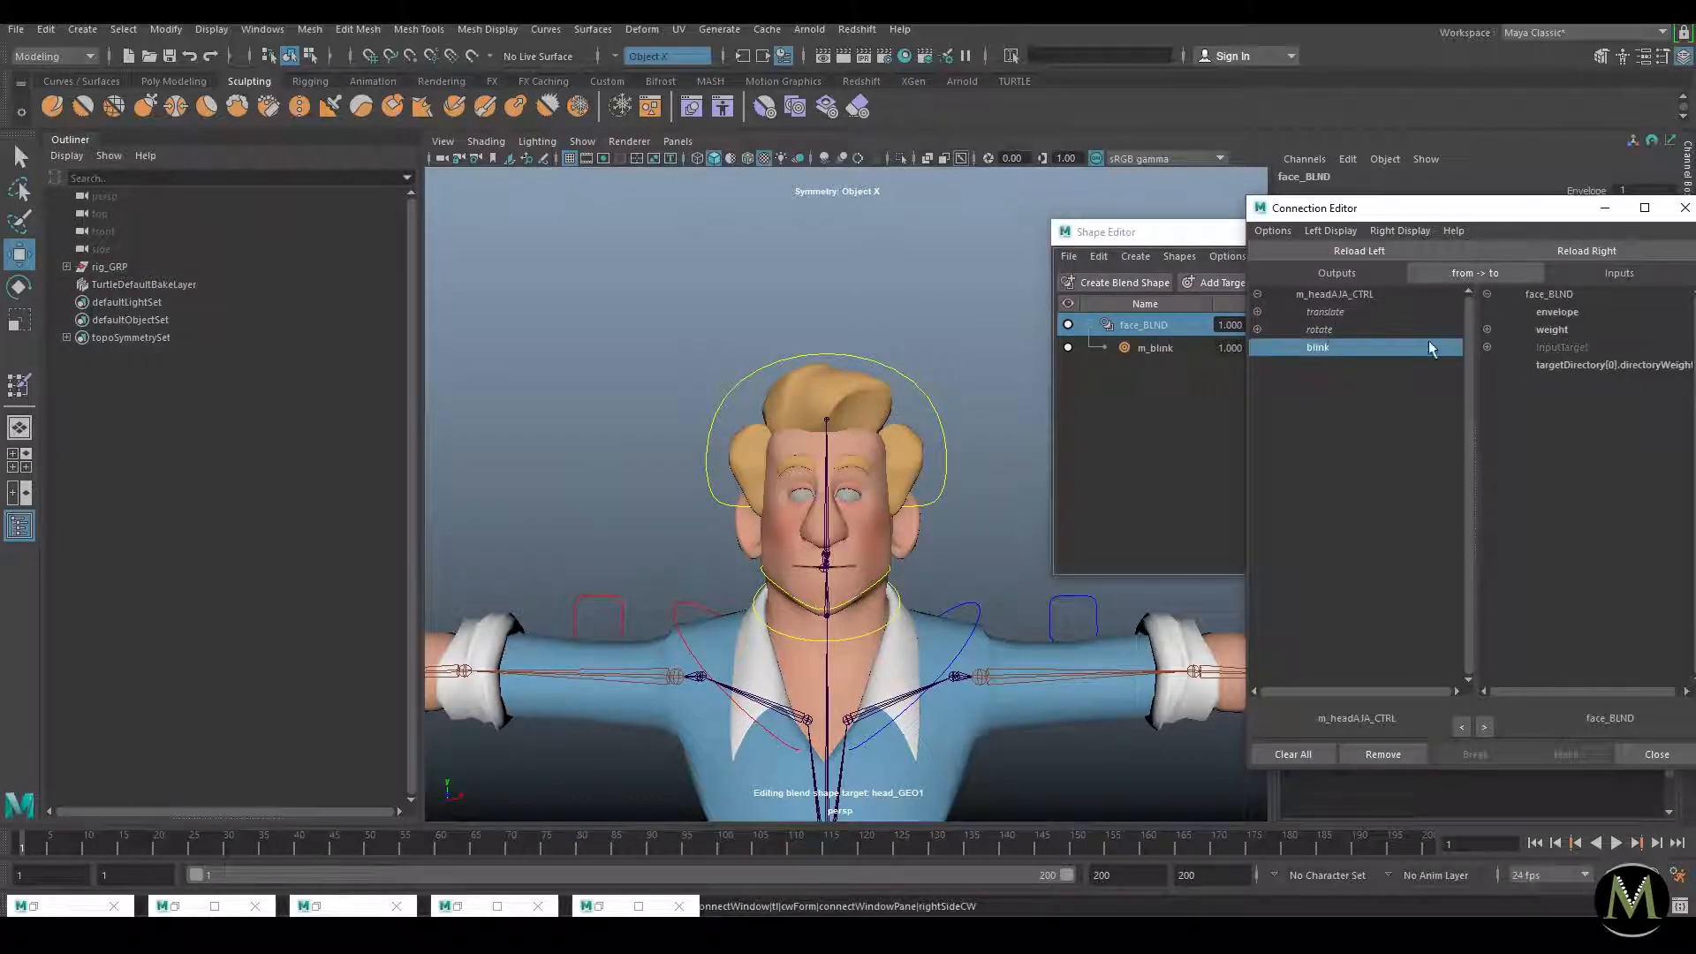
click(1487, 347)
click(1553, 330)
click(1685, 208)
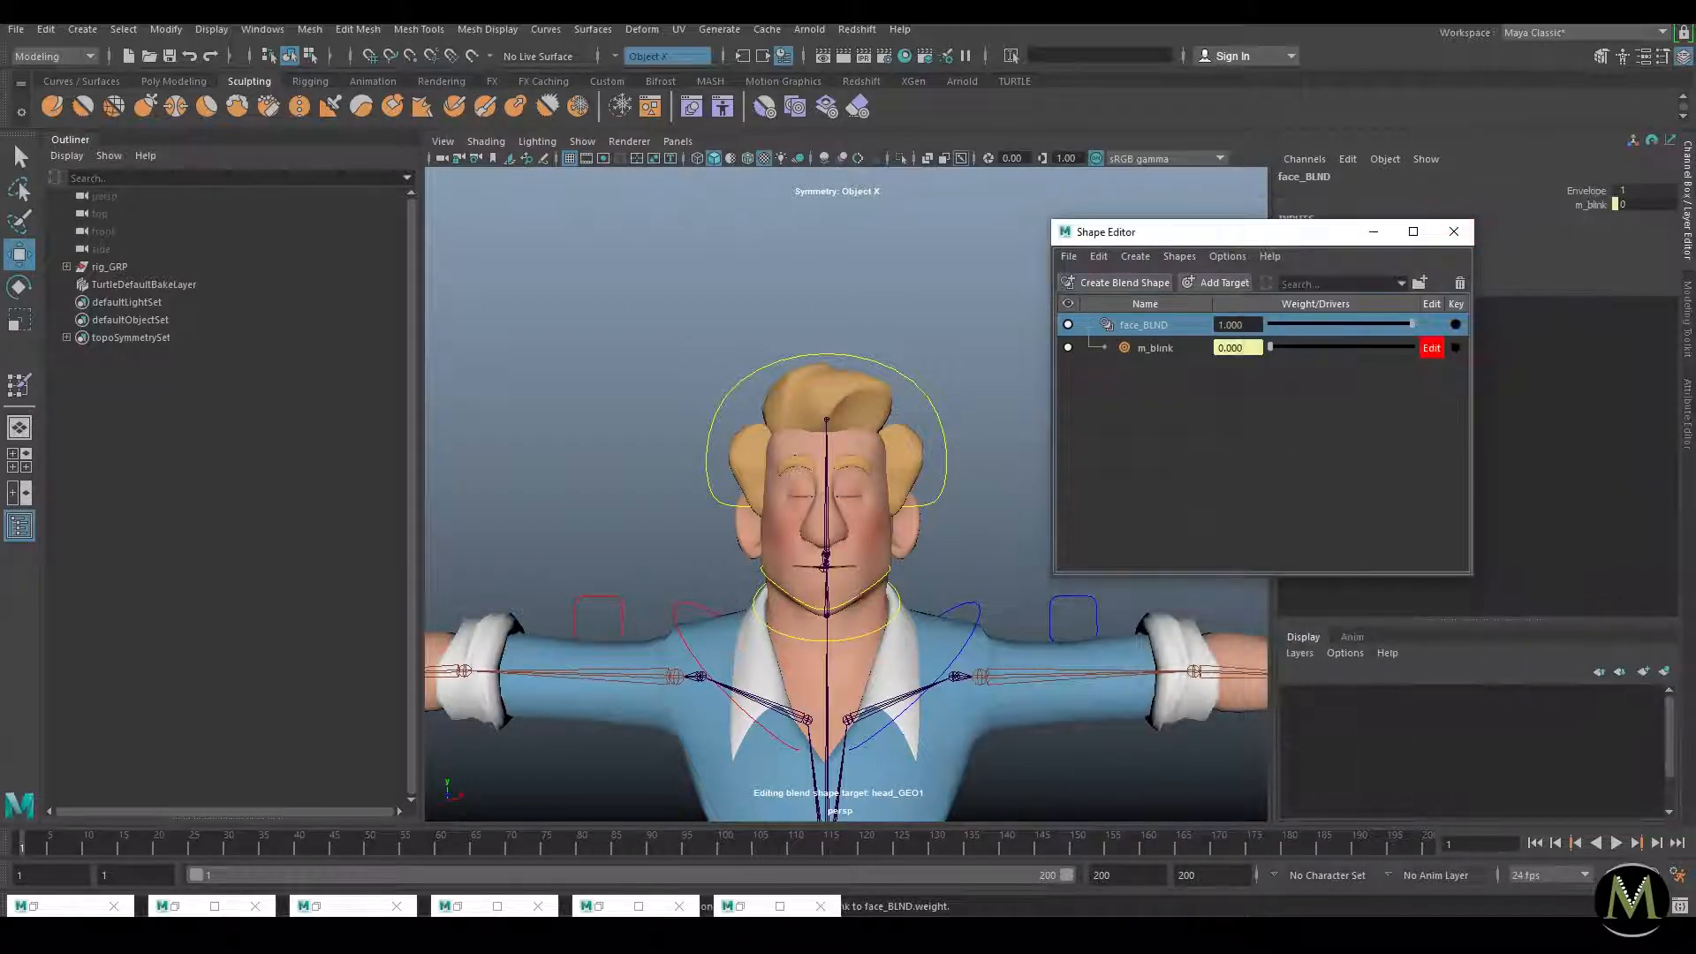
Step: Minimise the Shape Editor, test the head control's Blink attribute by scrubbing its value, and inspect the closed eyelids from the side
click(1374, 231)
click(922, 398)
click(1545, 277)
middle_drag(1028, 326, 886, 351)
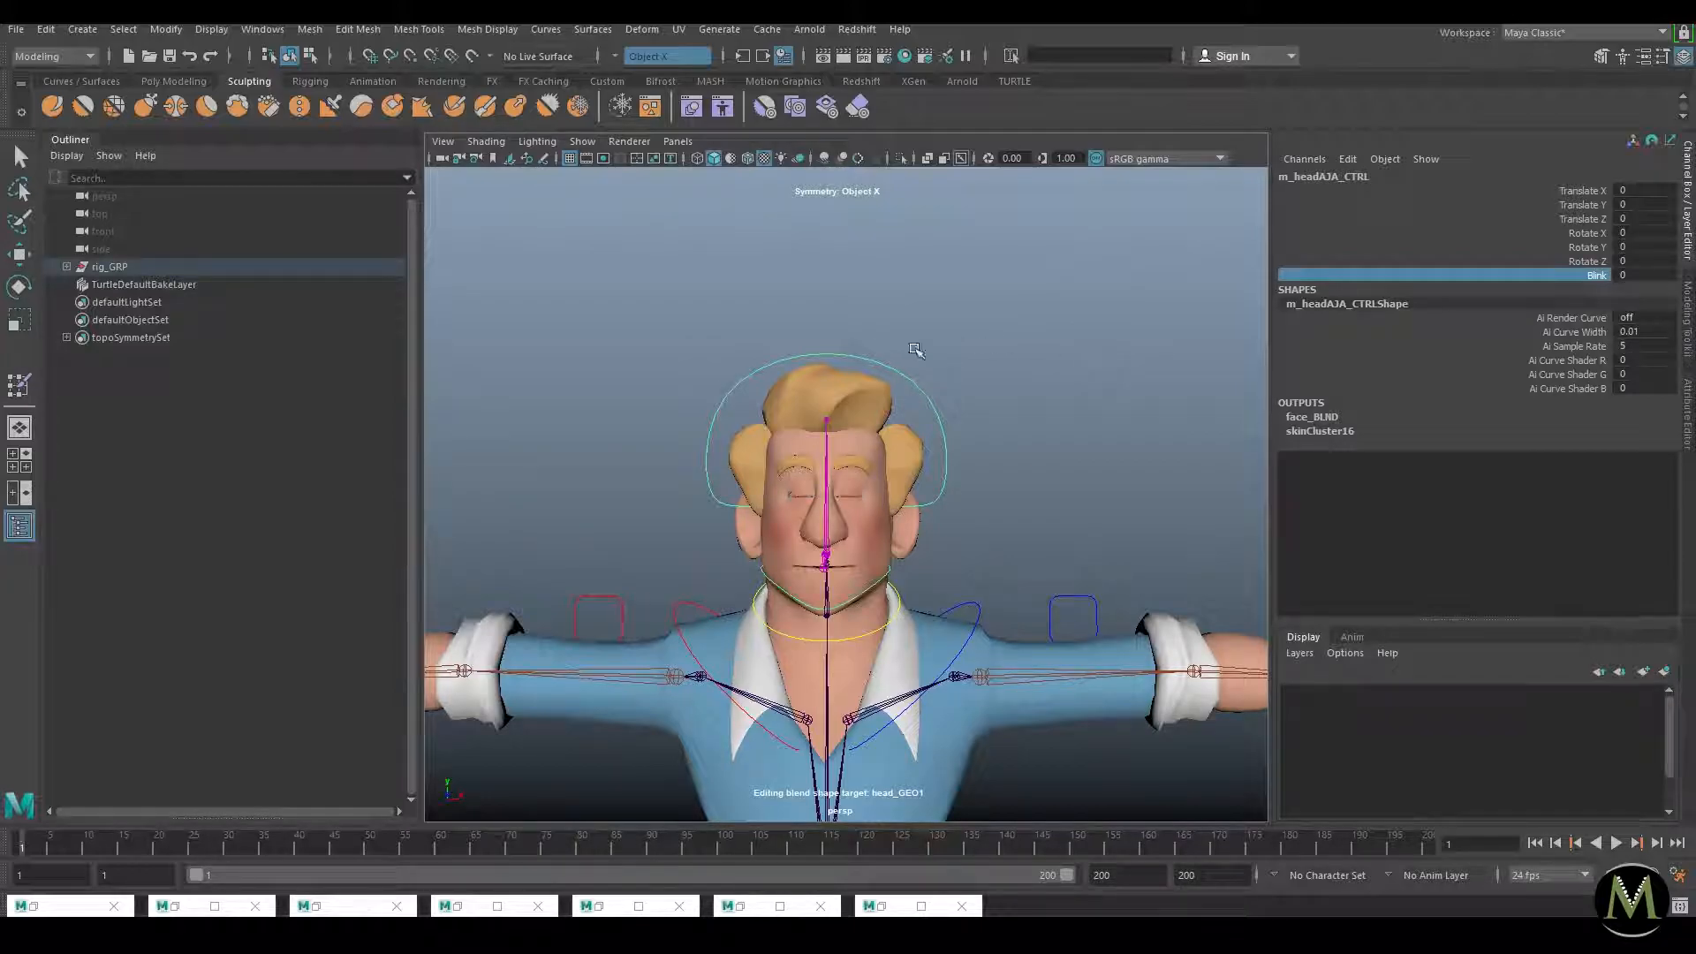
click(886, 351)
scroll(898, 469, down, 3)
alt+drag(898, 469, 1037, 471)
scroll(789, 427, up, 5)
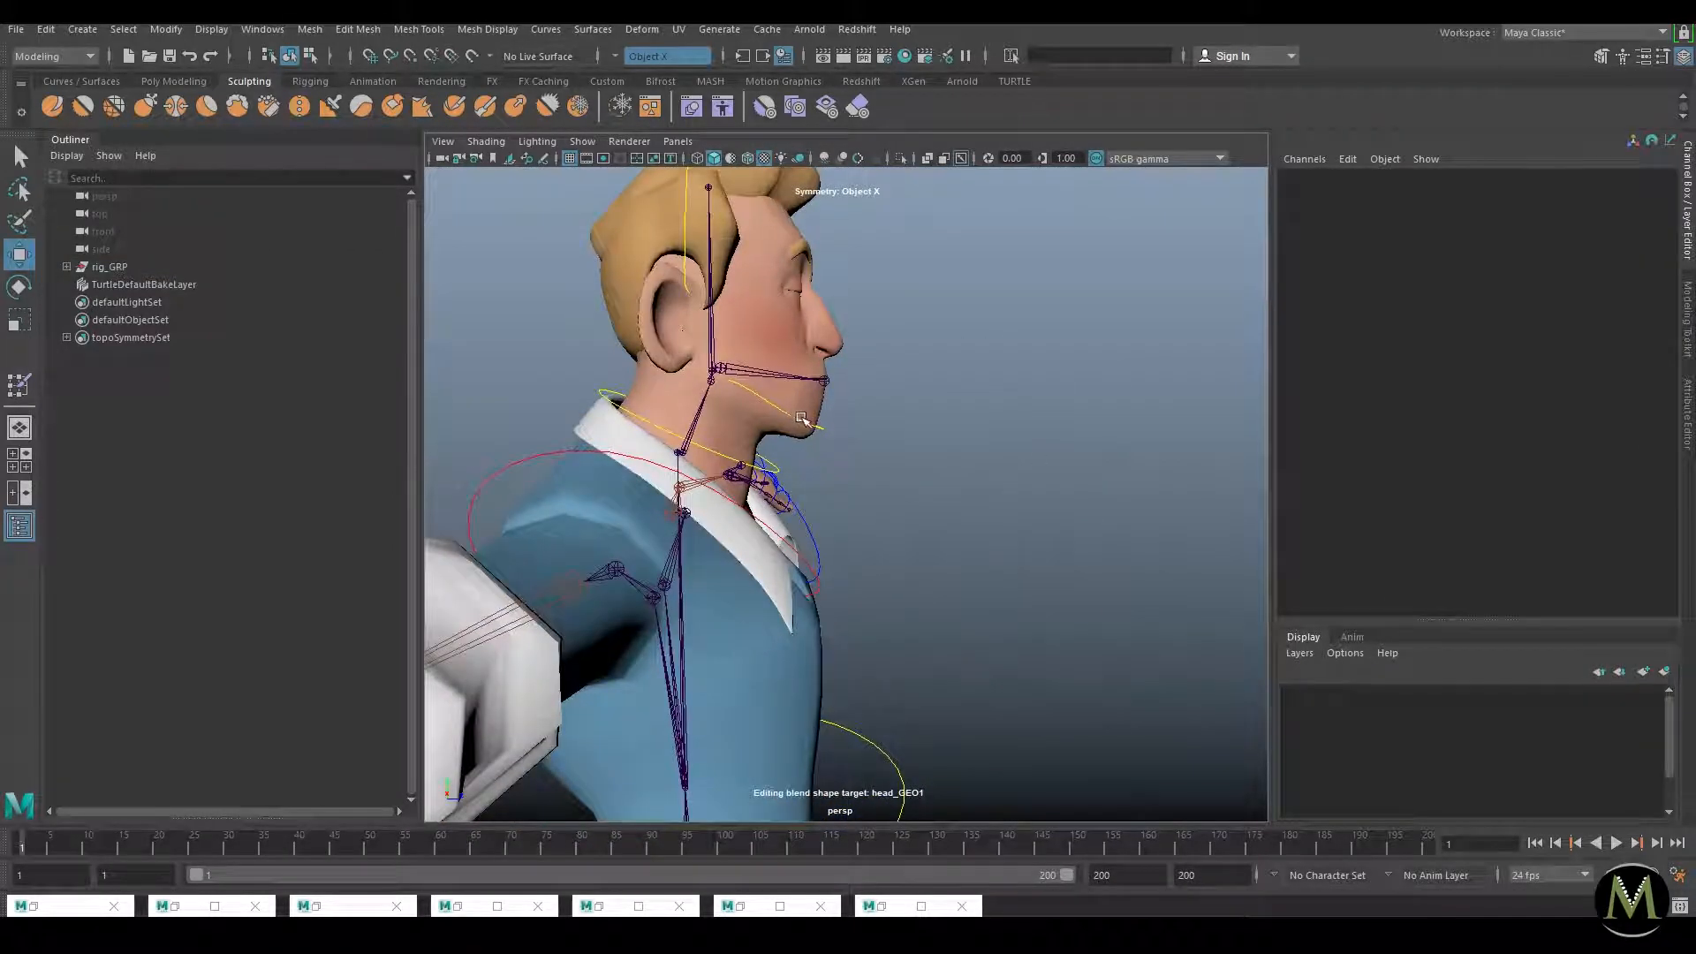
scroll(979, 454, down, 5)
alt+drag(1157, 468, 1004, 477)
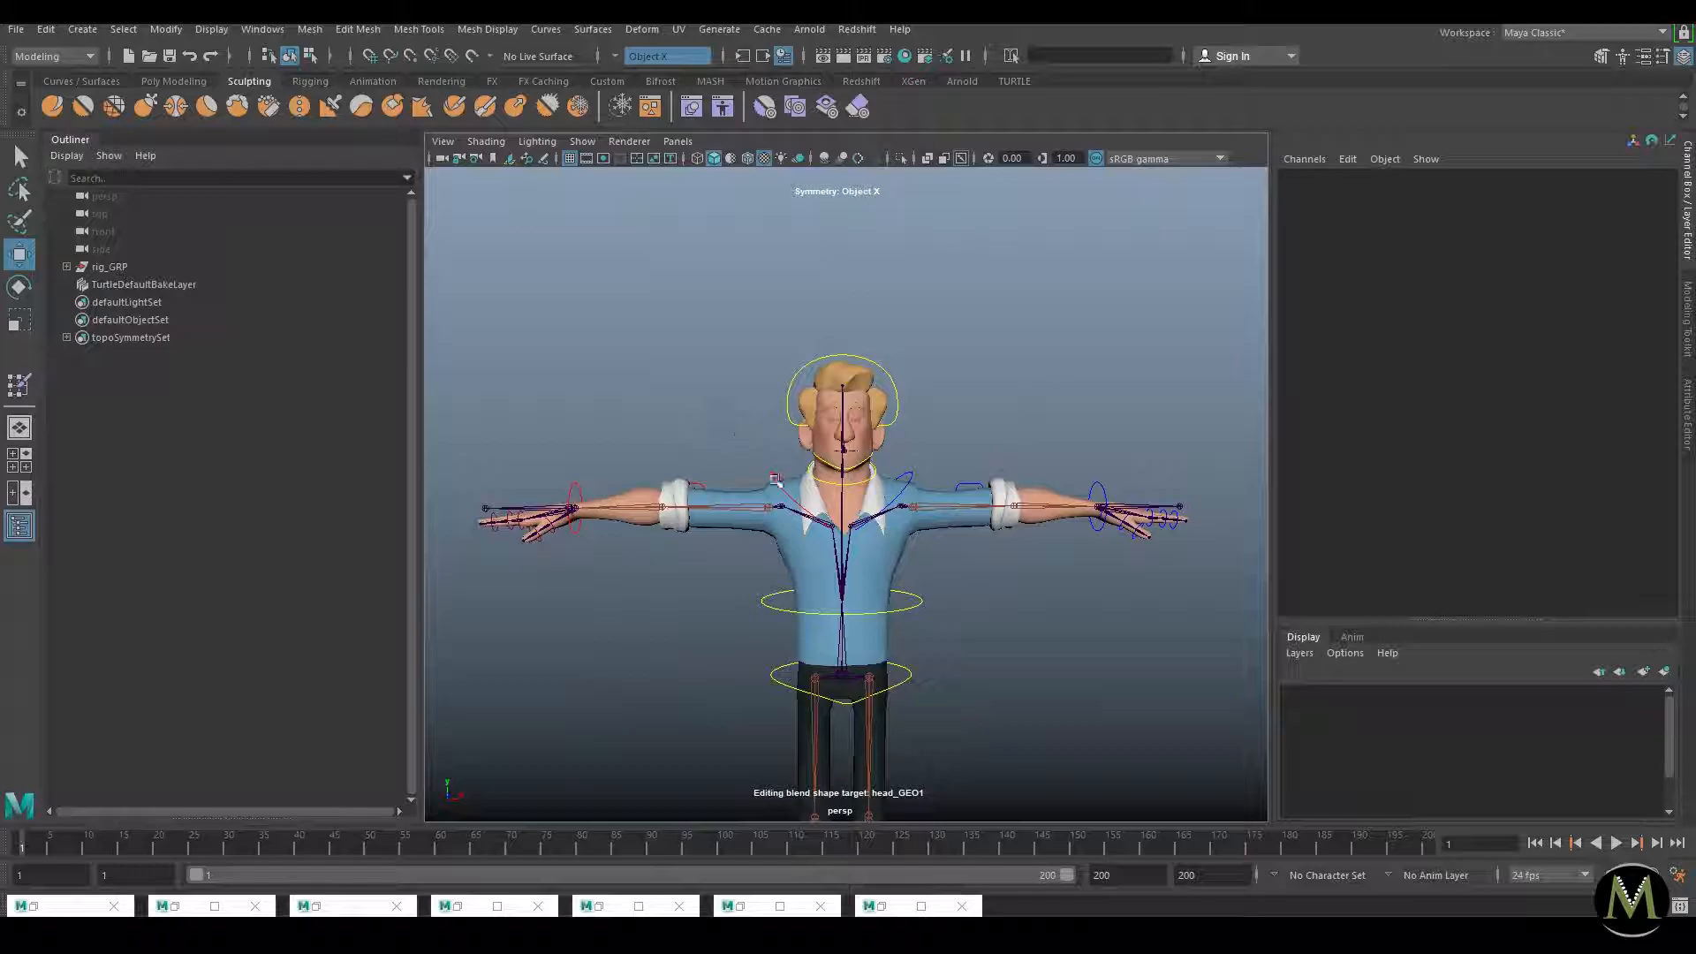
Step: Hide the joint hierarchy m_spineAJA_JNT inside rig_GRP, and review the whole character with its control curves
click(66, 267)
click(149, 305)
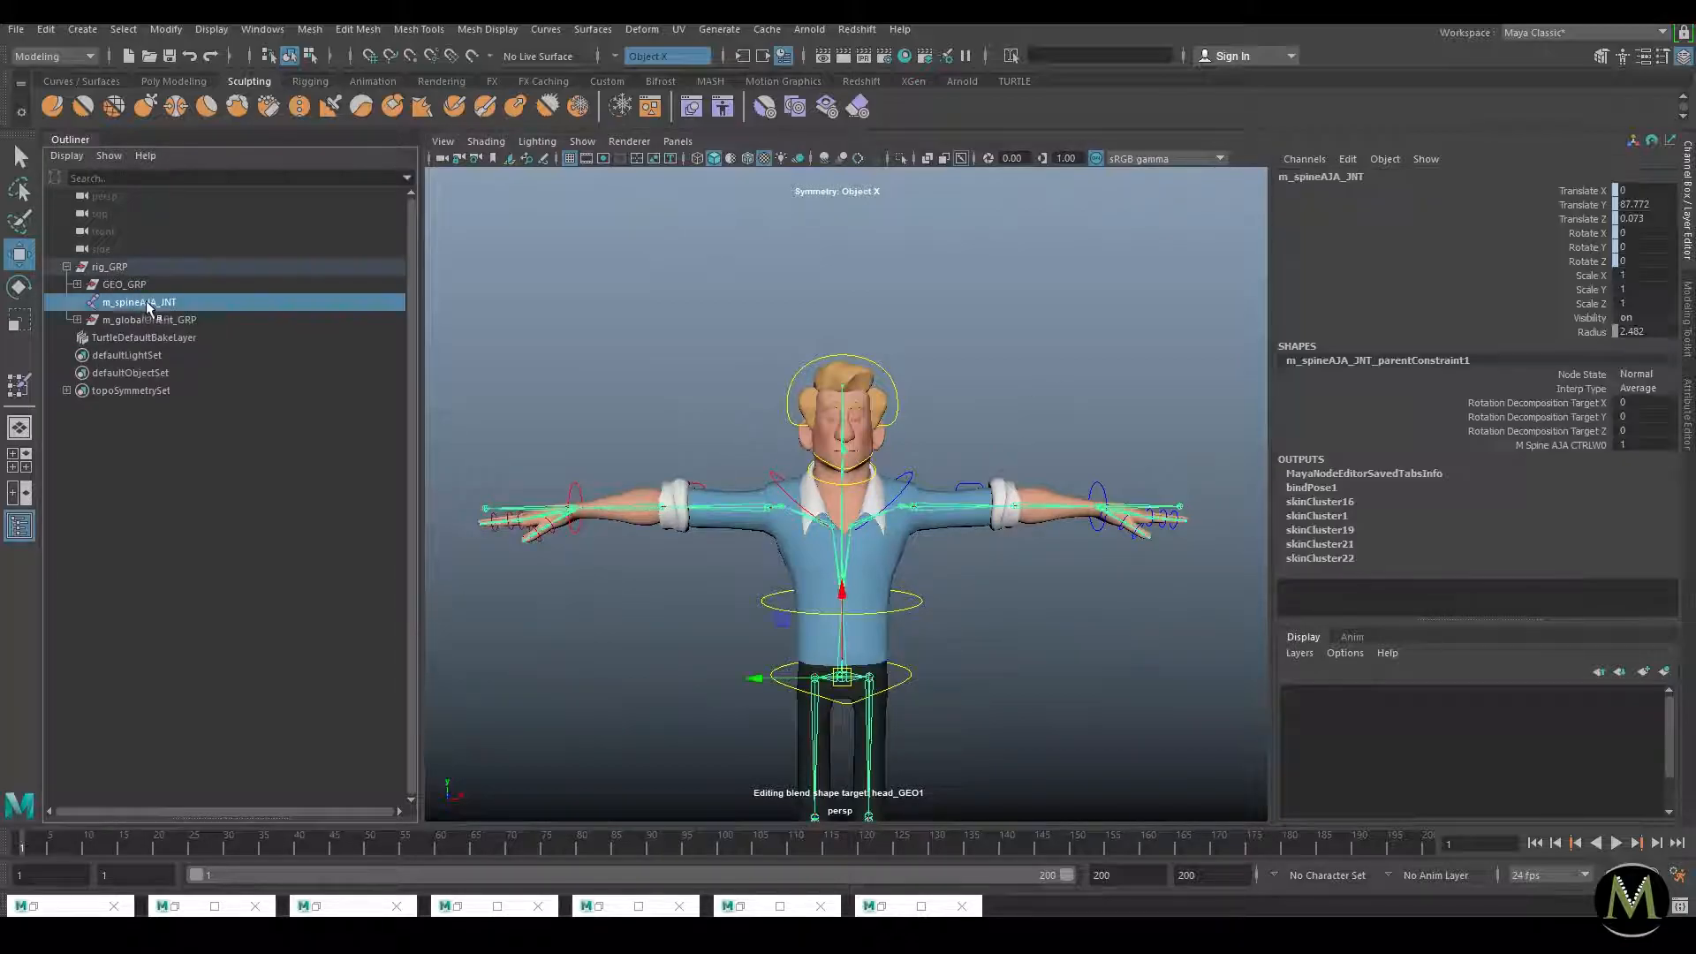
key(ctrl+h)
click(878, 325)
scroll(1070, 466, down, 3)
alt+middle_drag(1035, 537, 1016, 483)
scroll(1016, 485, down, 2)
alt+drag(1015, 484, 1093, 500)
click(902, 440)
click(1075, 537)
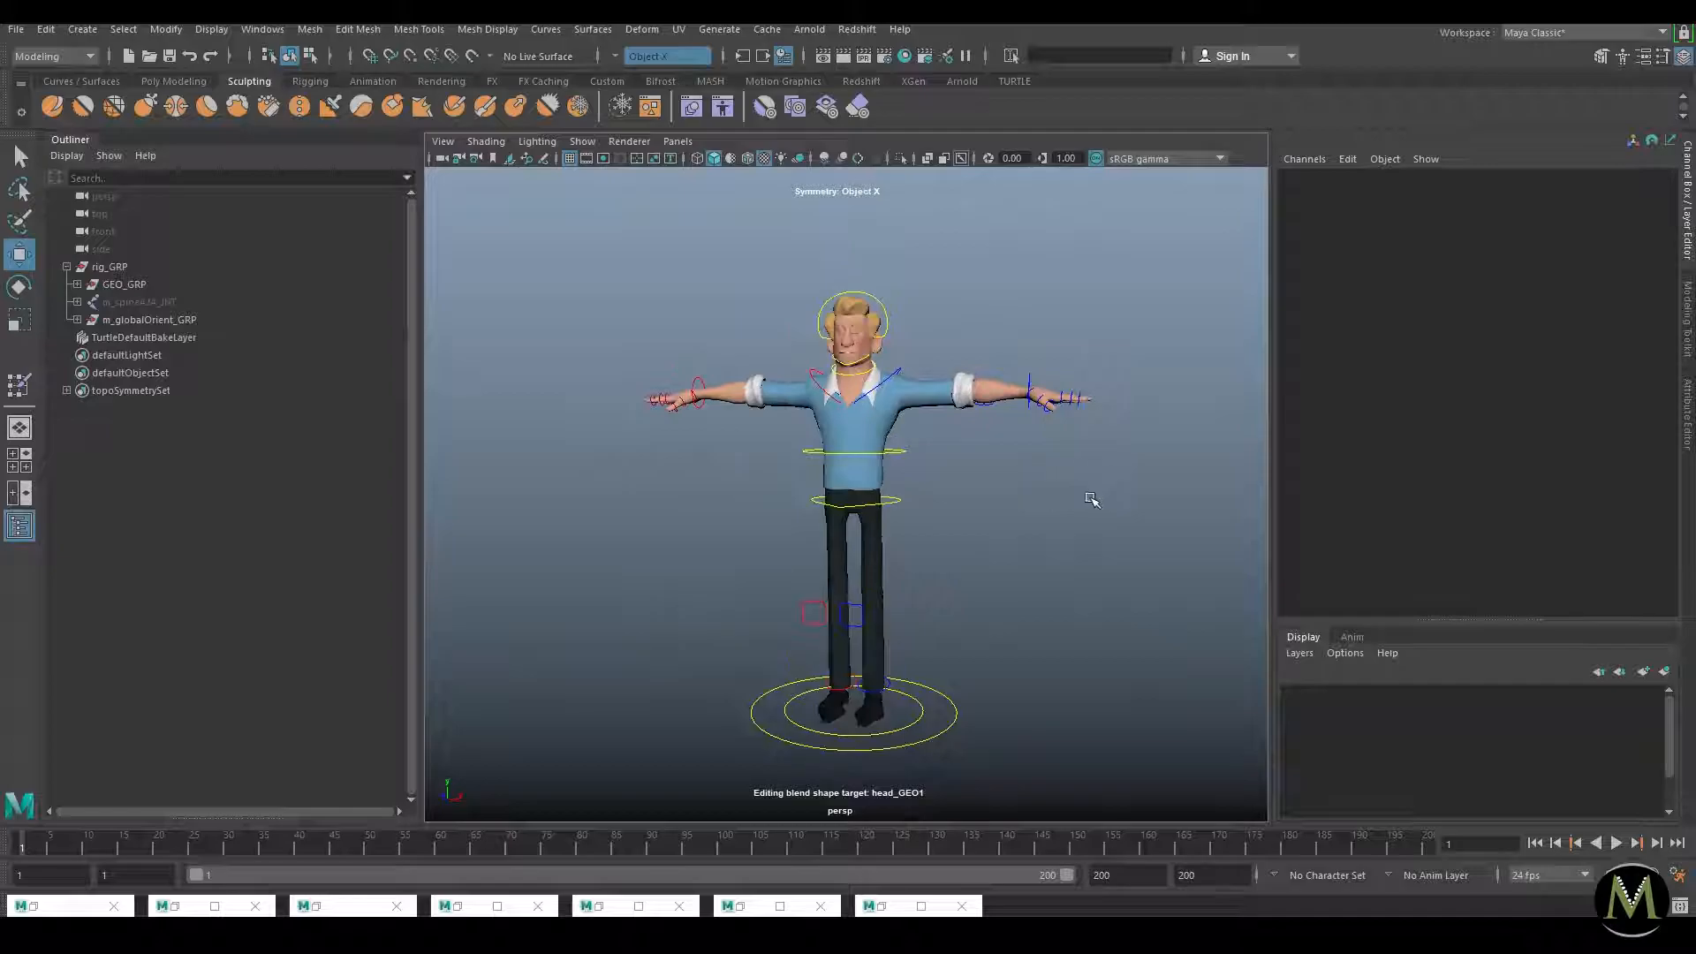